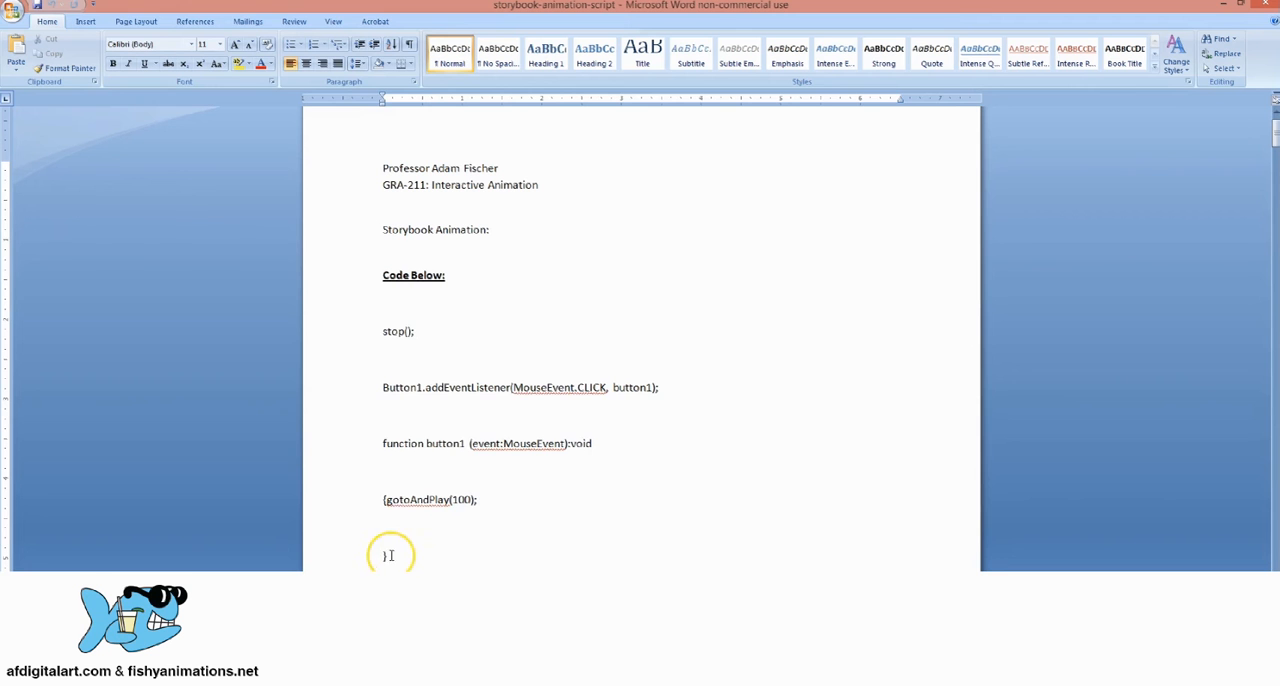
Step: Copy the storybook script from stop(); through the closing brace in the Word document and switch to Flash Professional
drag(386, 555, 369, 330)
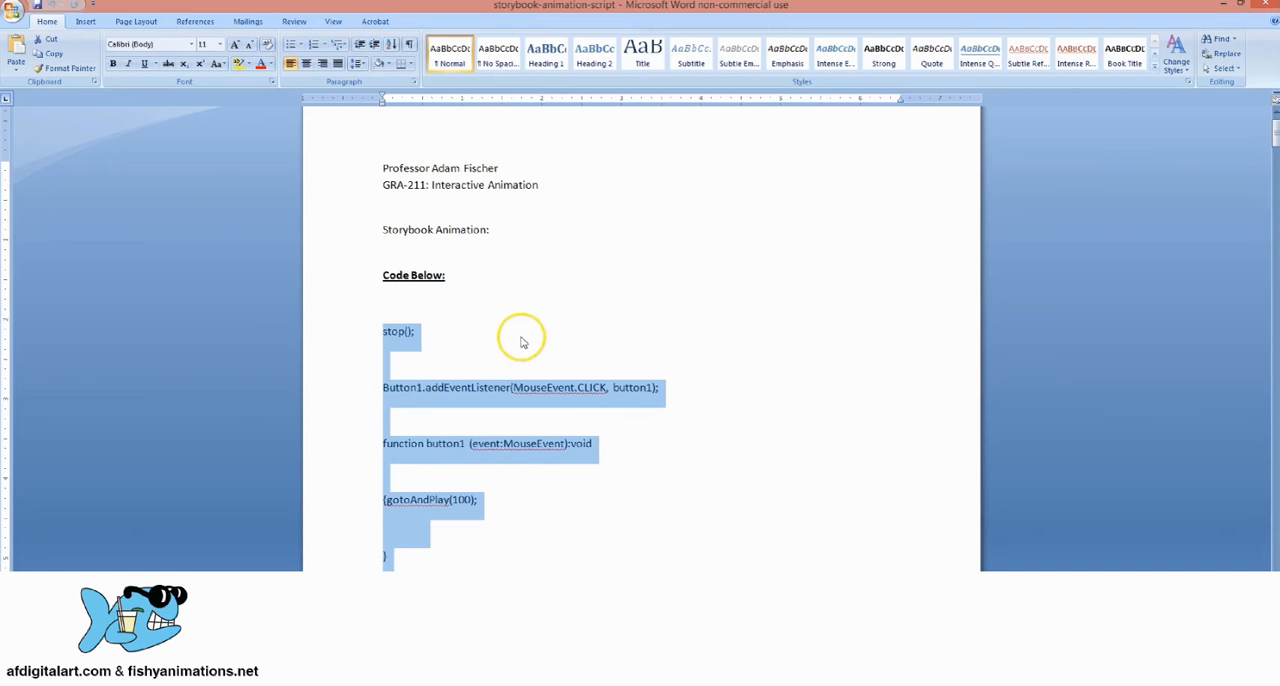
right_click(410, 333)
click(466, 356)
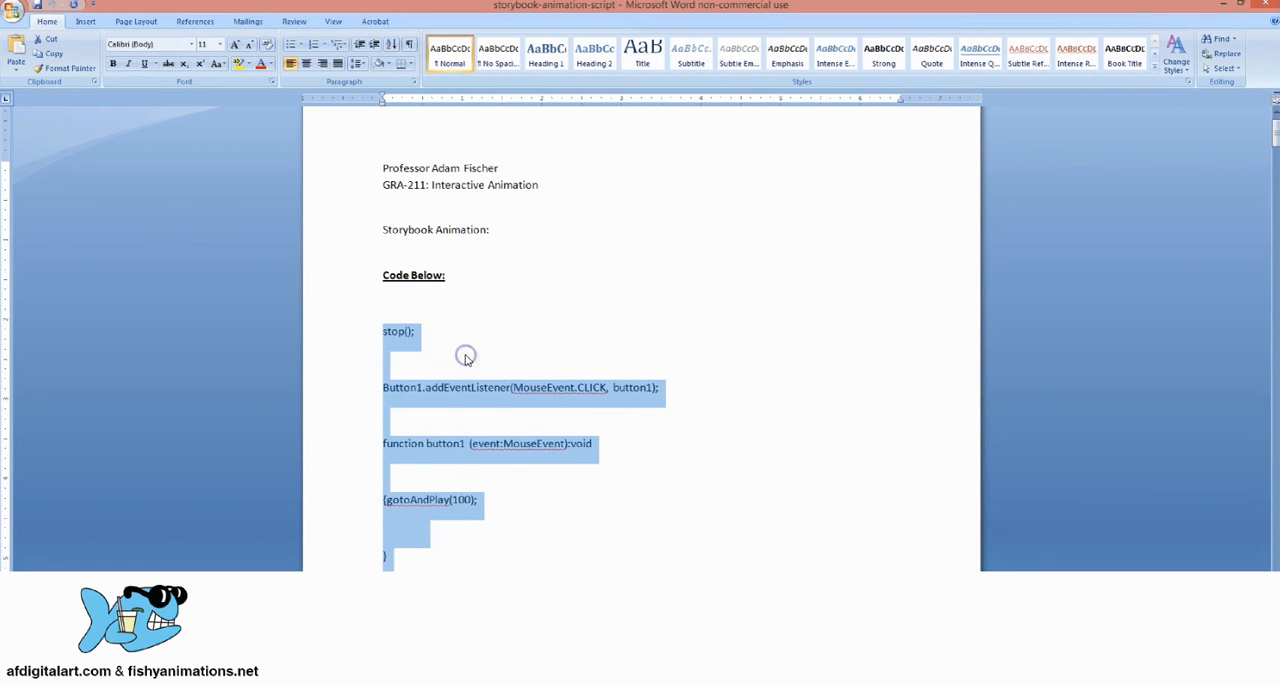
key(alt+Tab)
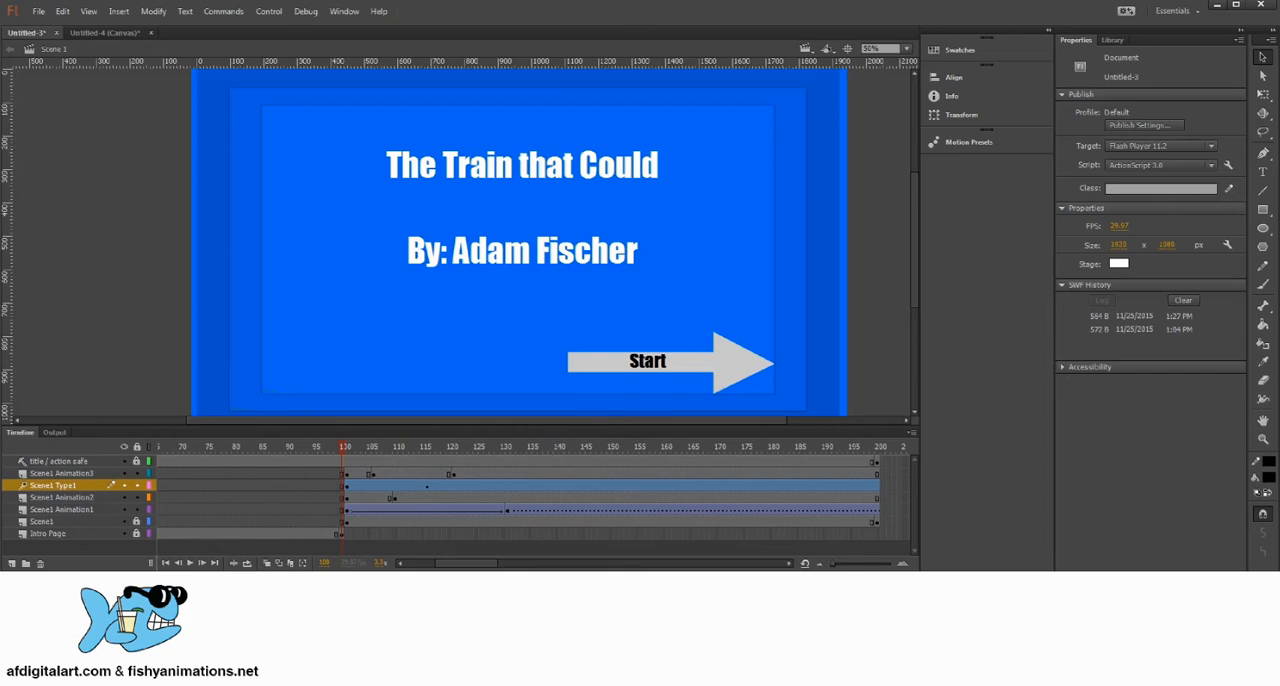
Step: Return the playhead to frame 1, unlock all layers and select the first keyframe of the Intro Page layer
drag(341, 447, 100, 471)
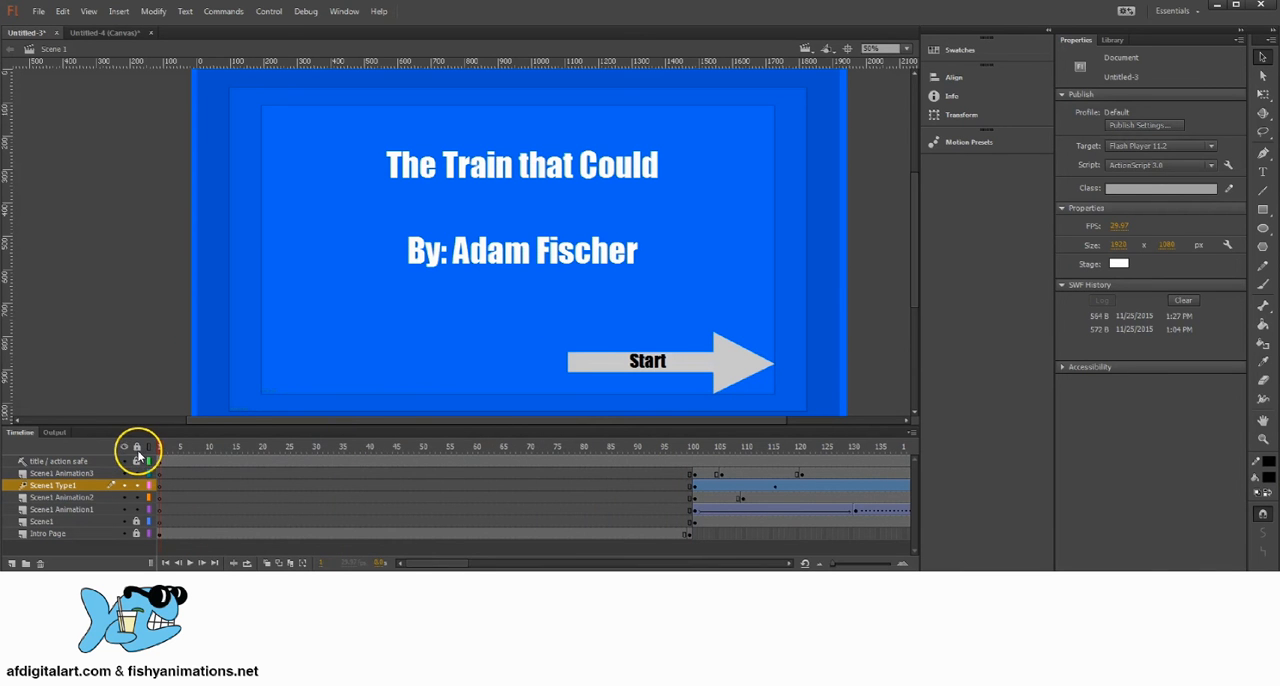
click(167, 534)
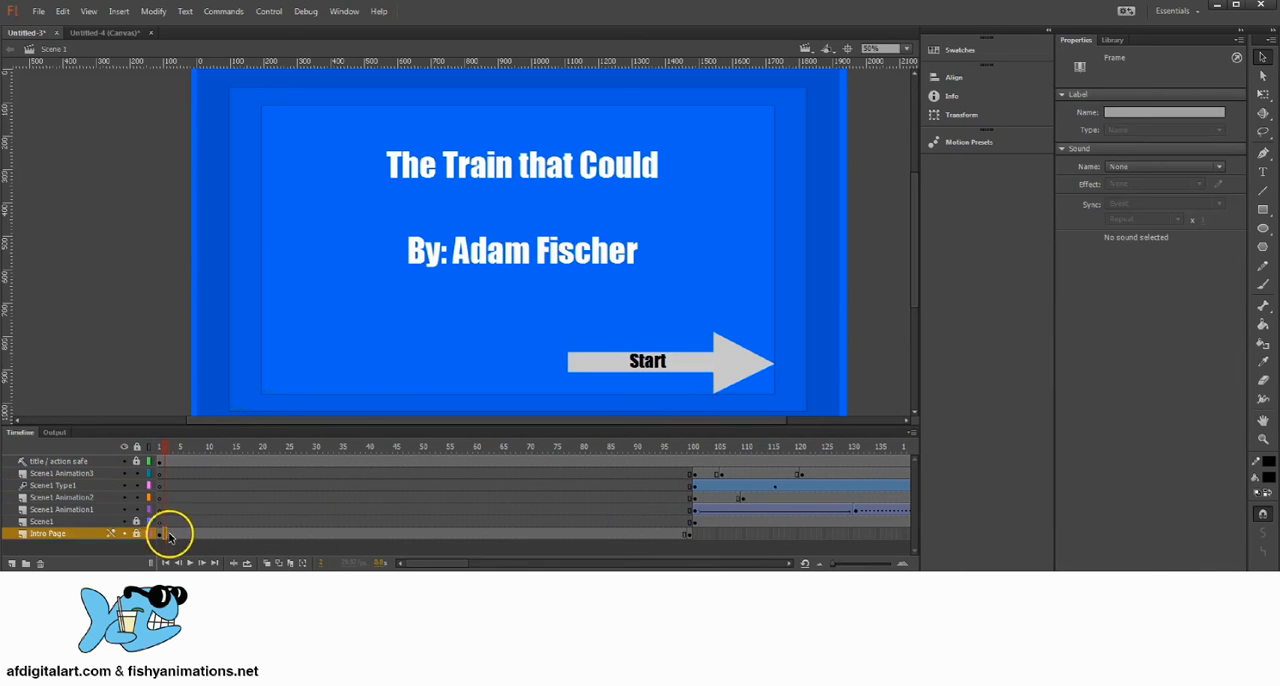
click(156, 447)
click(159, 537)
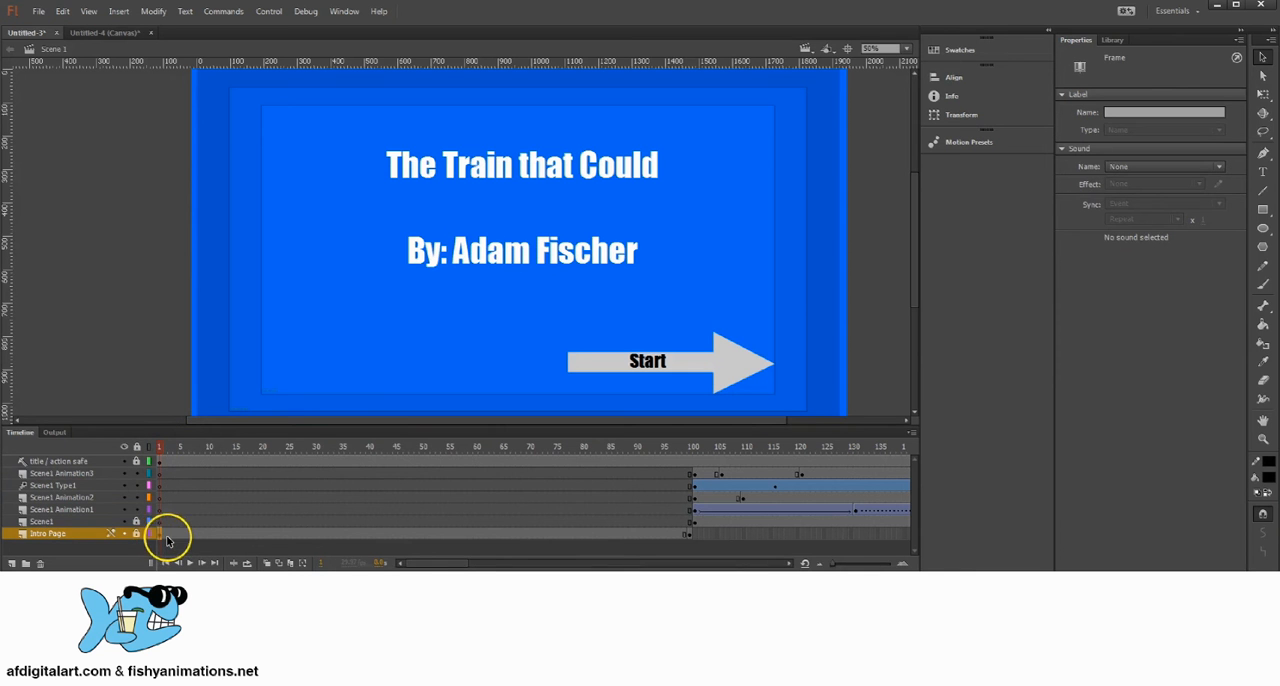
click(136, 521)
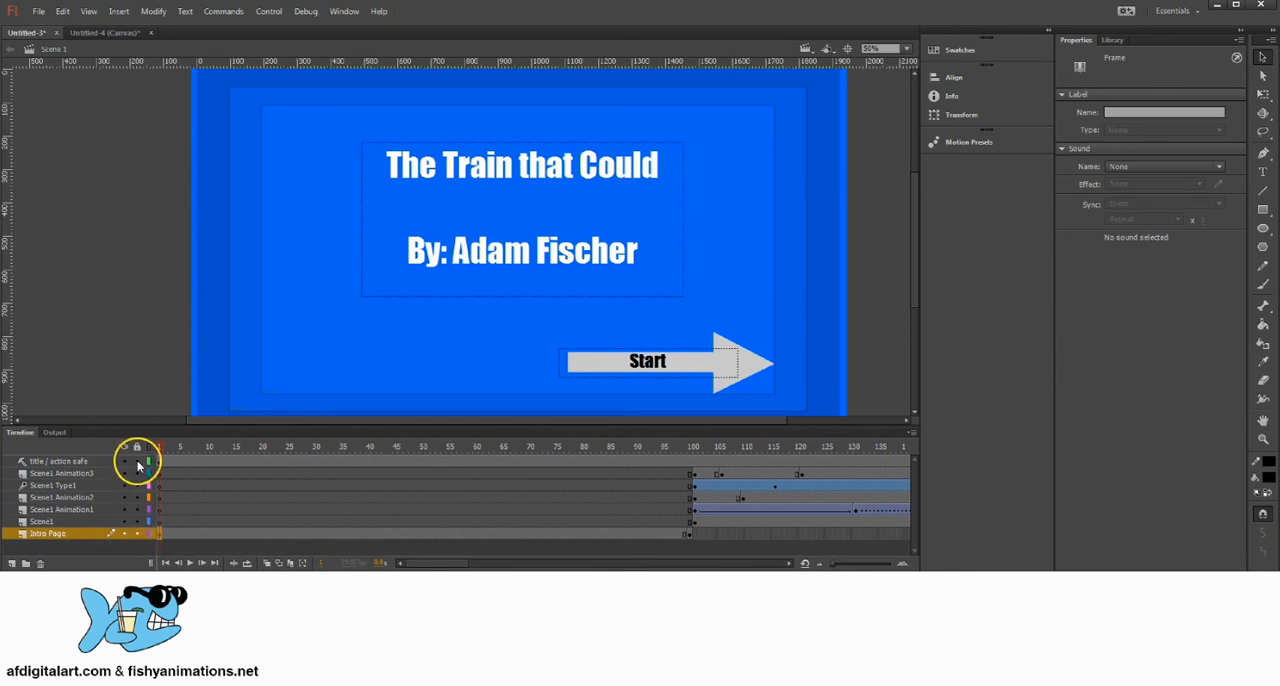
click(161, 534)
click(161, 534)
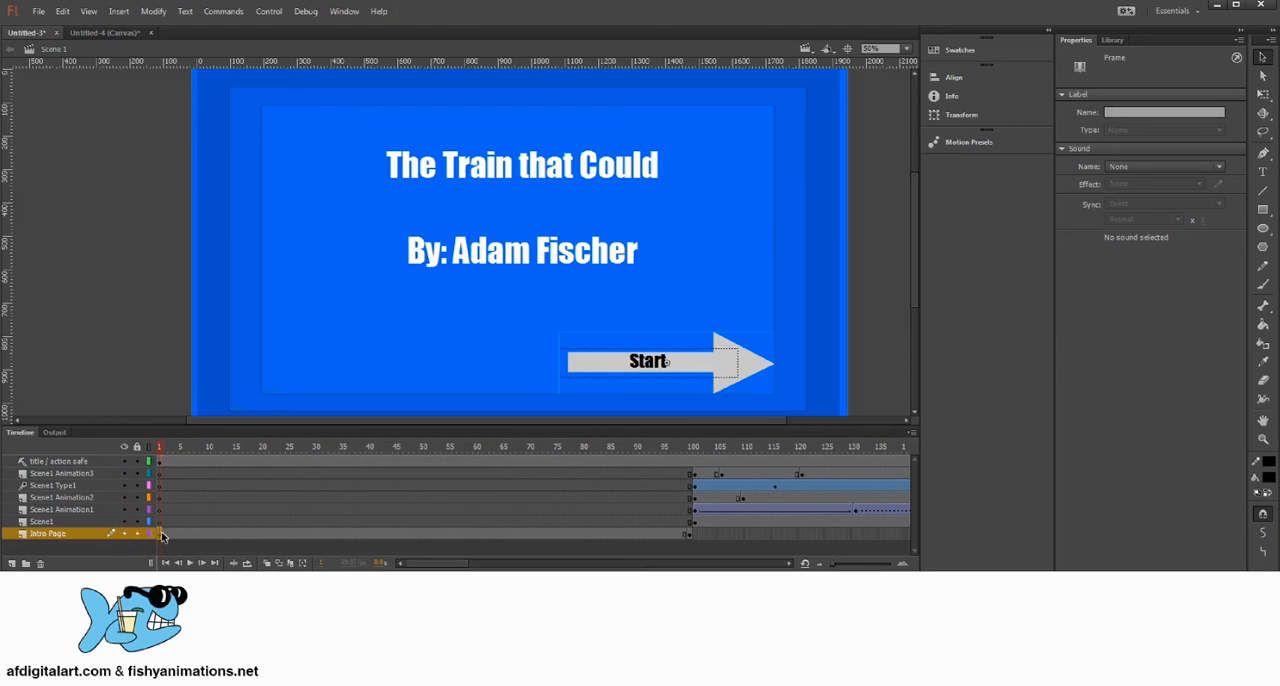
Step: Open the Actions editor for frame 1 of Intro Page and paste the copied script into it
click(340, 11)
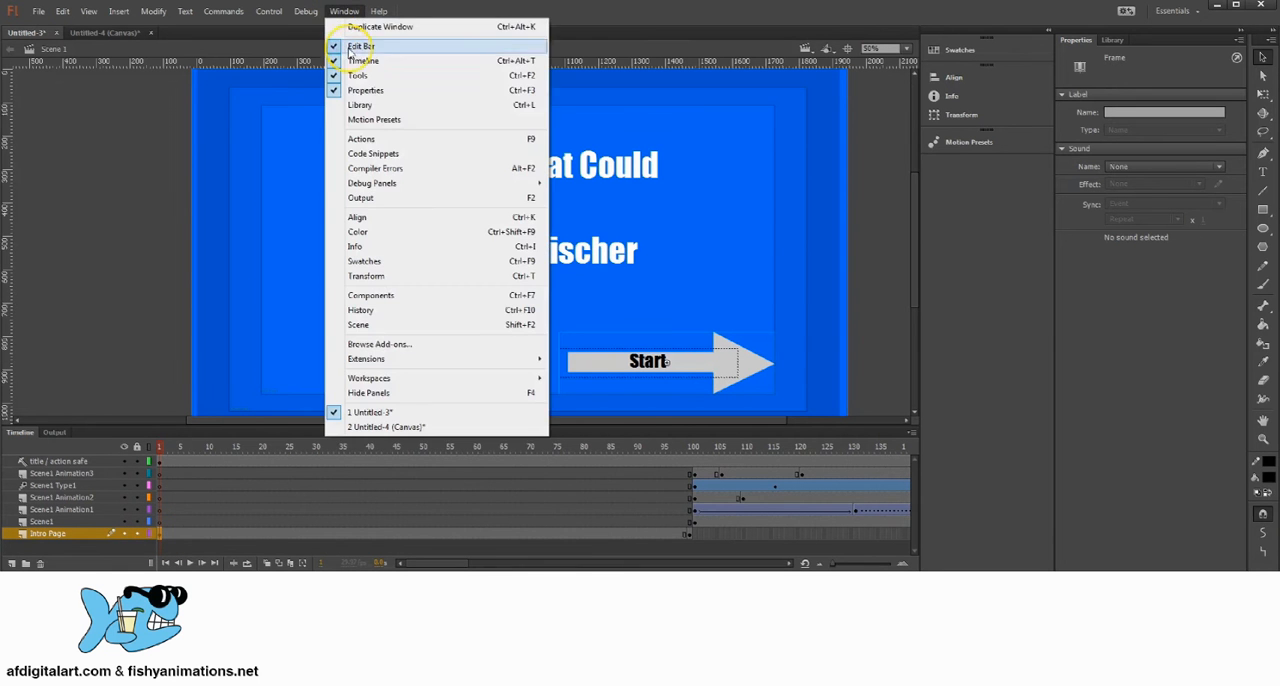
click(378, 143)
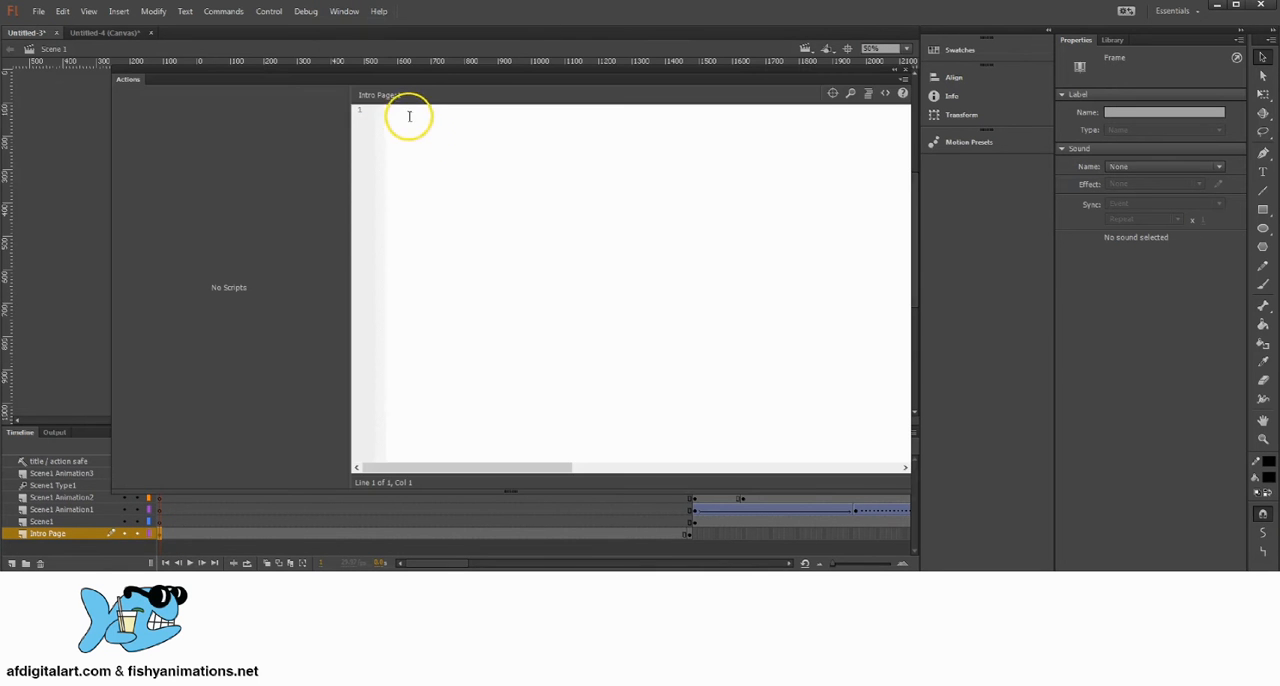
click(402, 114)
right_click(395, 110)
click(425, 199)
click(483, 141)
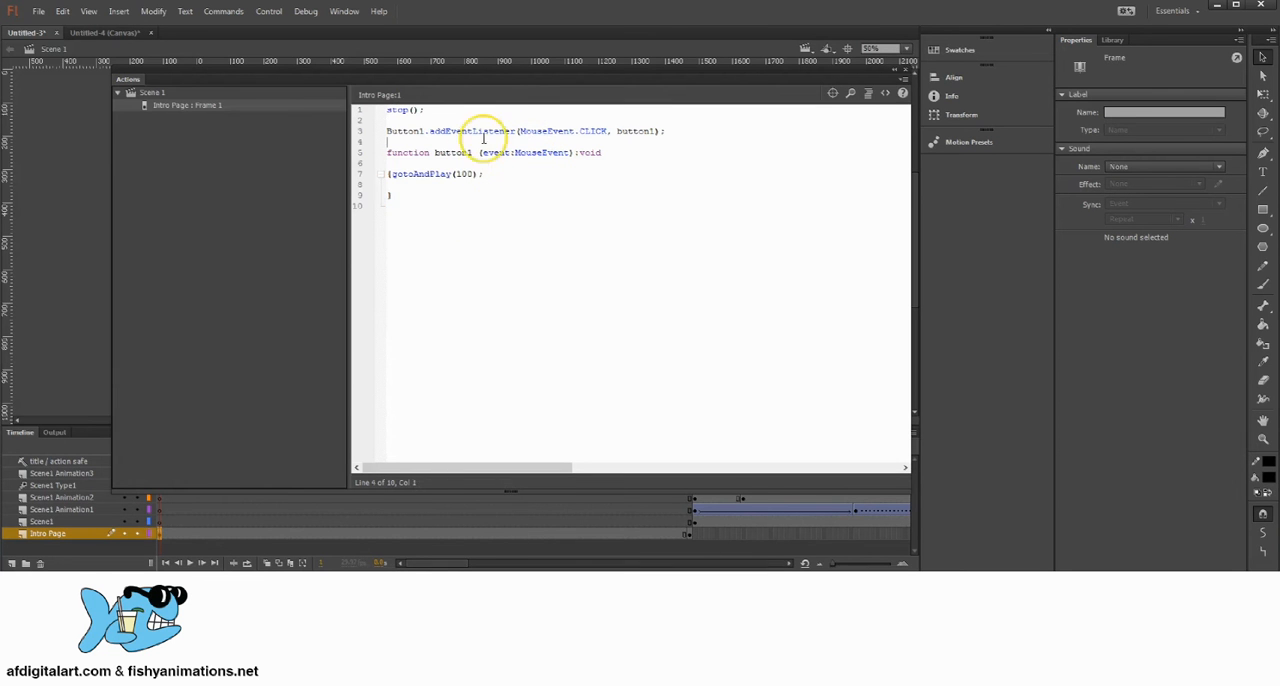
Step: Review the pasted script's stop command, event listener, button1 function and gotoAndPlay frame number
click(391, 110)
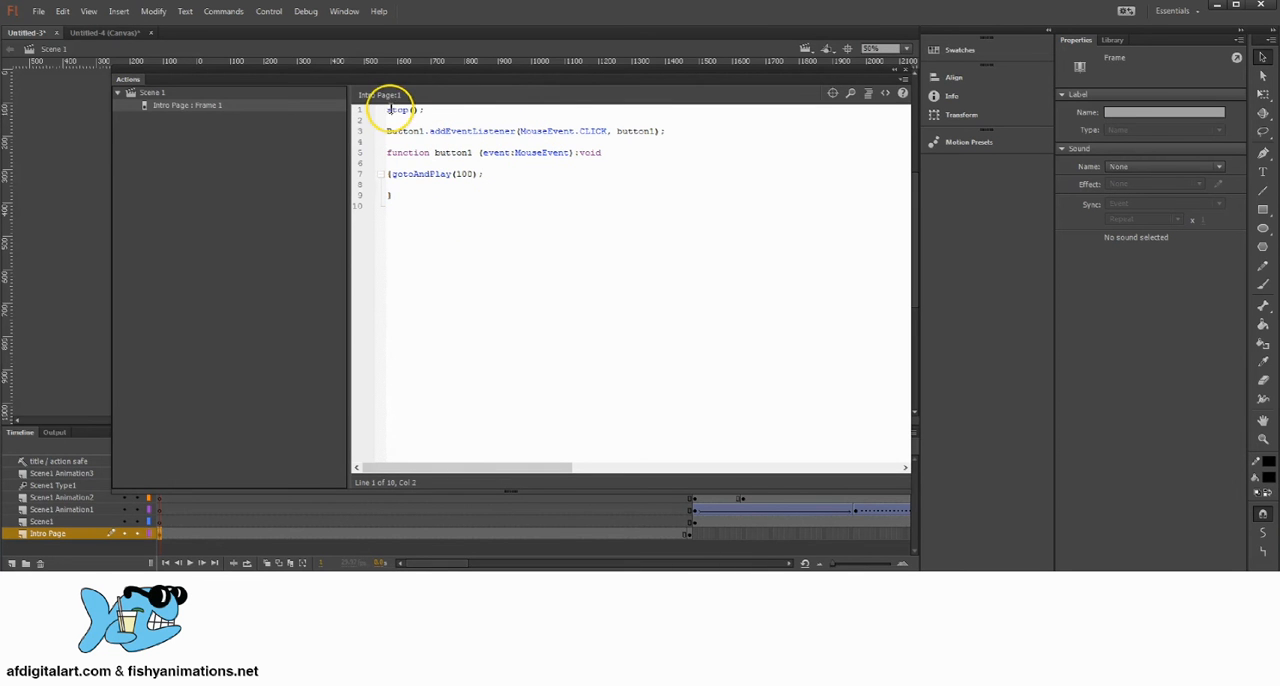
drag(455, 131, 517, 130)
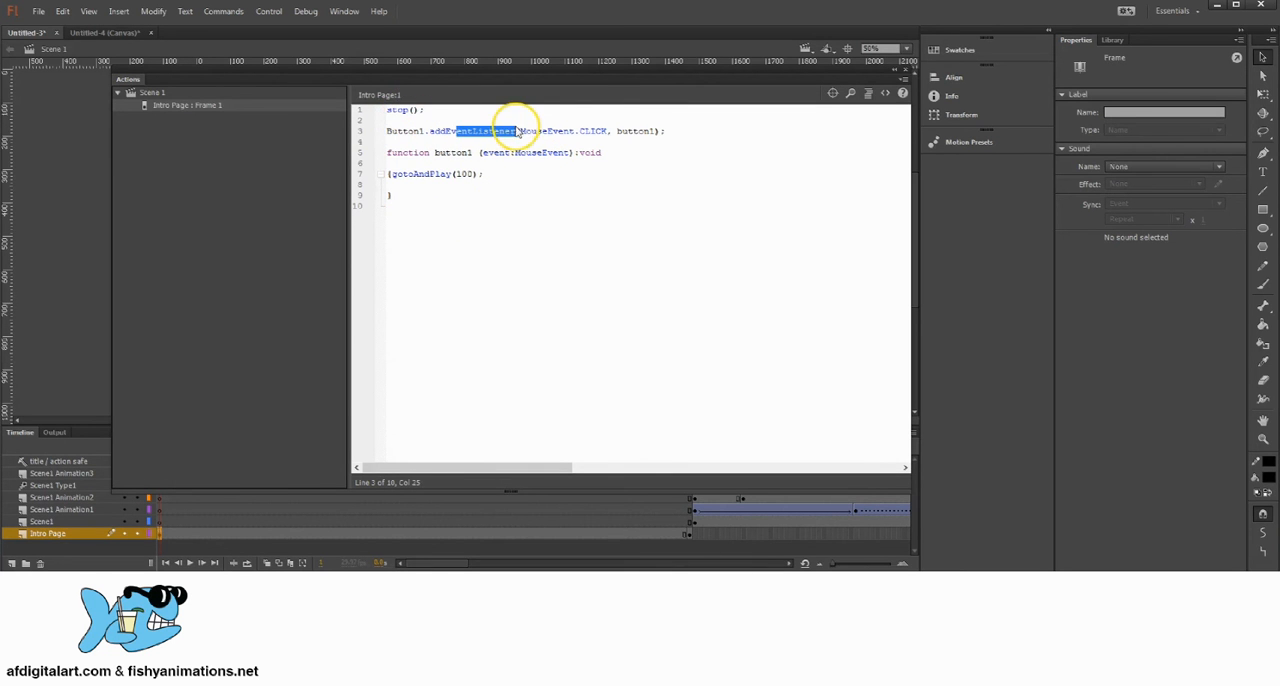
click(560, 152)
drag(486, 174, 380, 152)
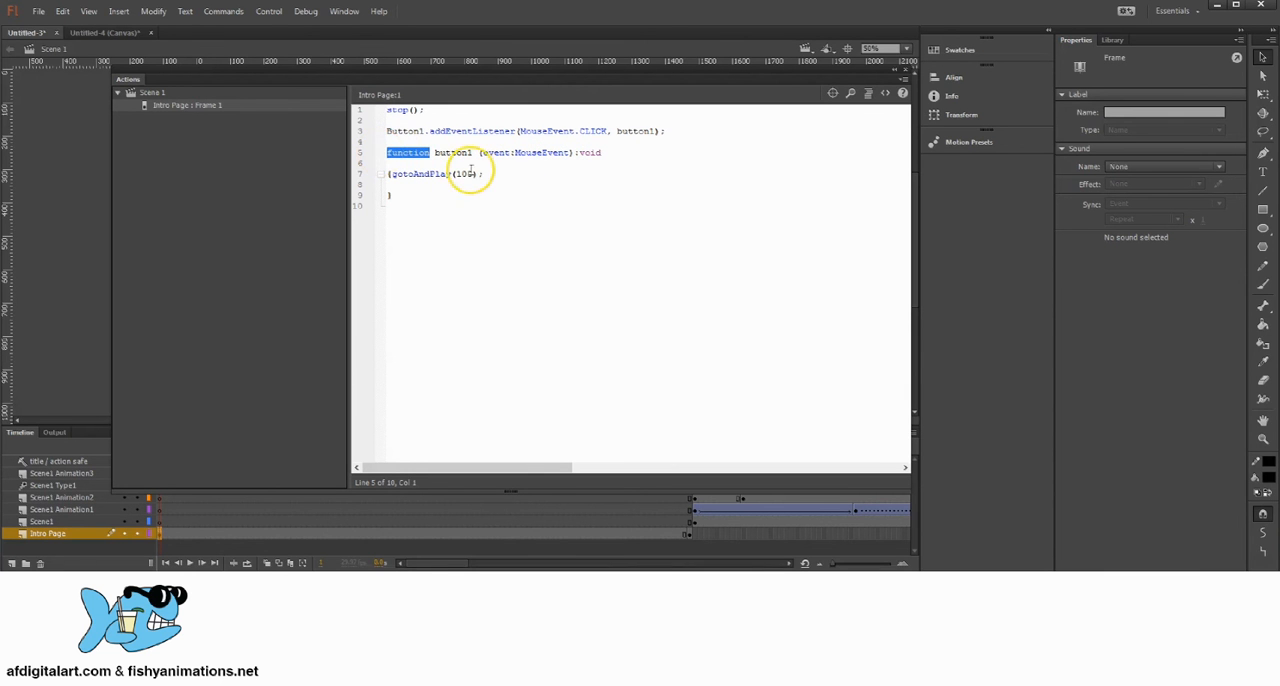
drag(476, 174, 462, 174)
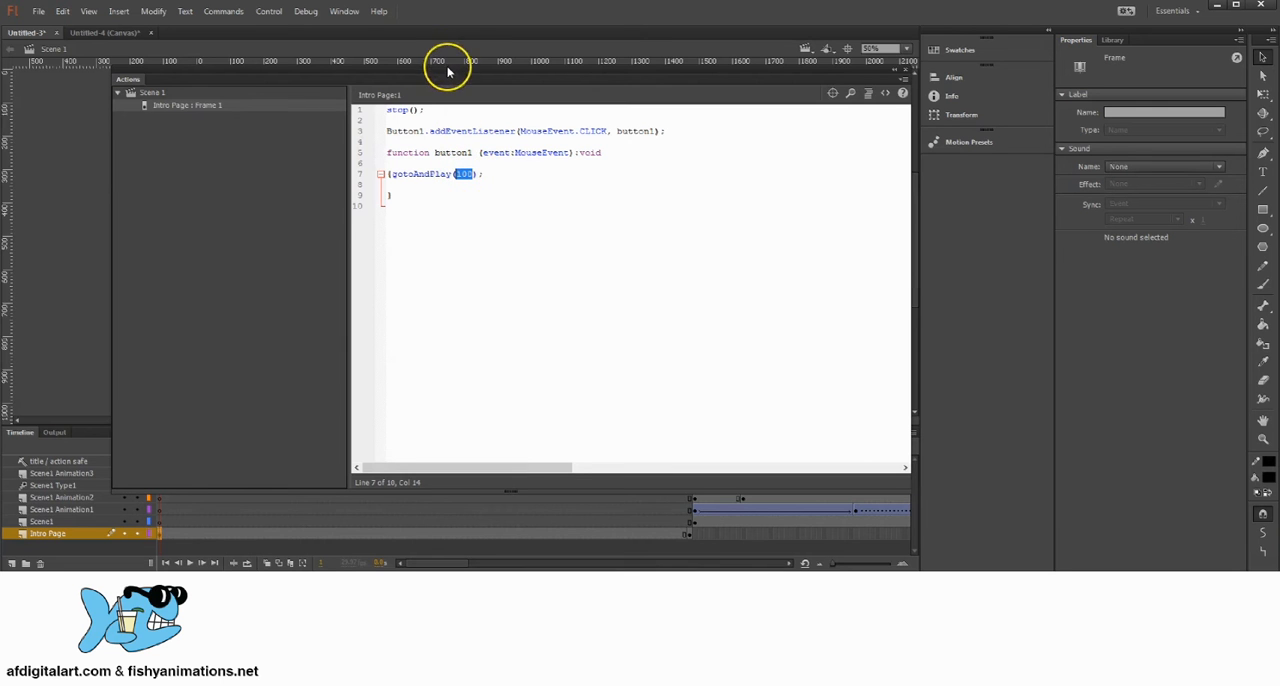
Step: Move the Actions editor upward and shrink it to uncover the whole timeline
drag(449, 69, 443, 48)
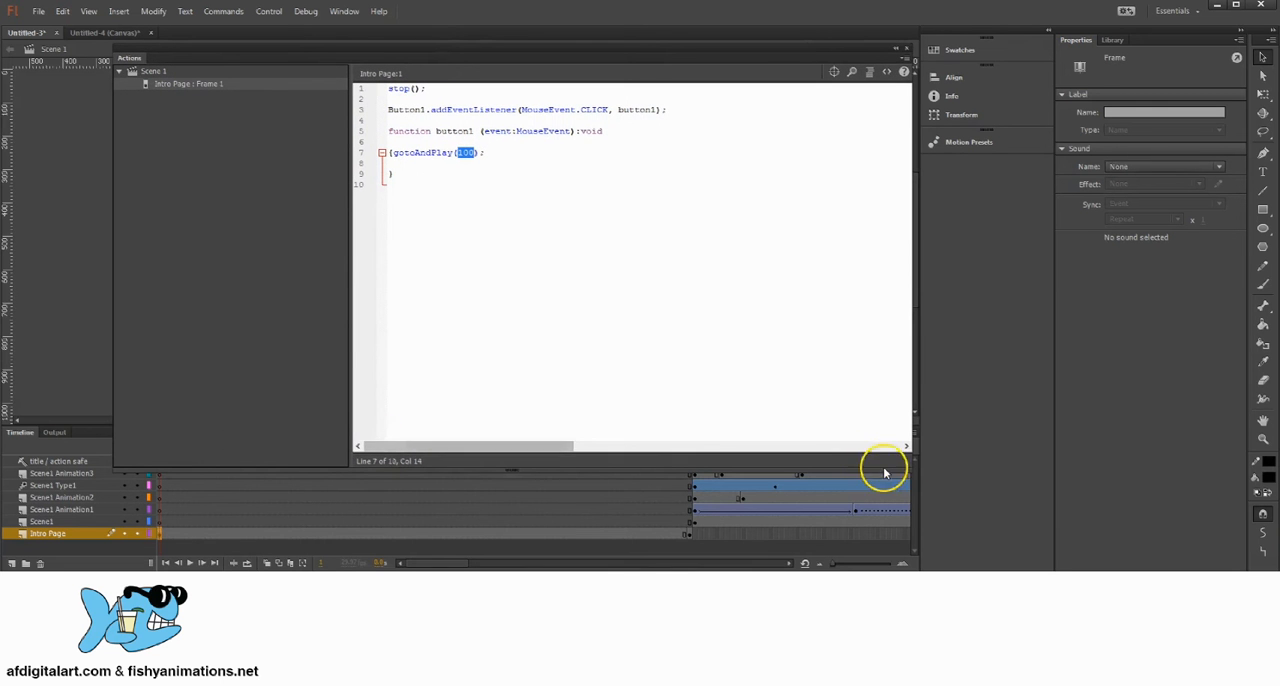
drag(909, 466, 830, 390)
click(463, 203)
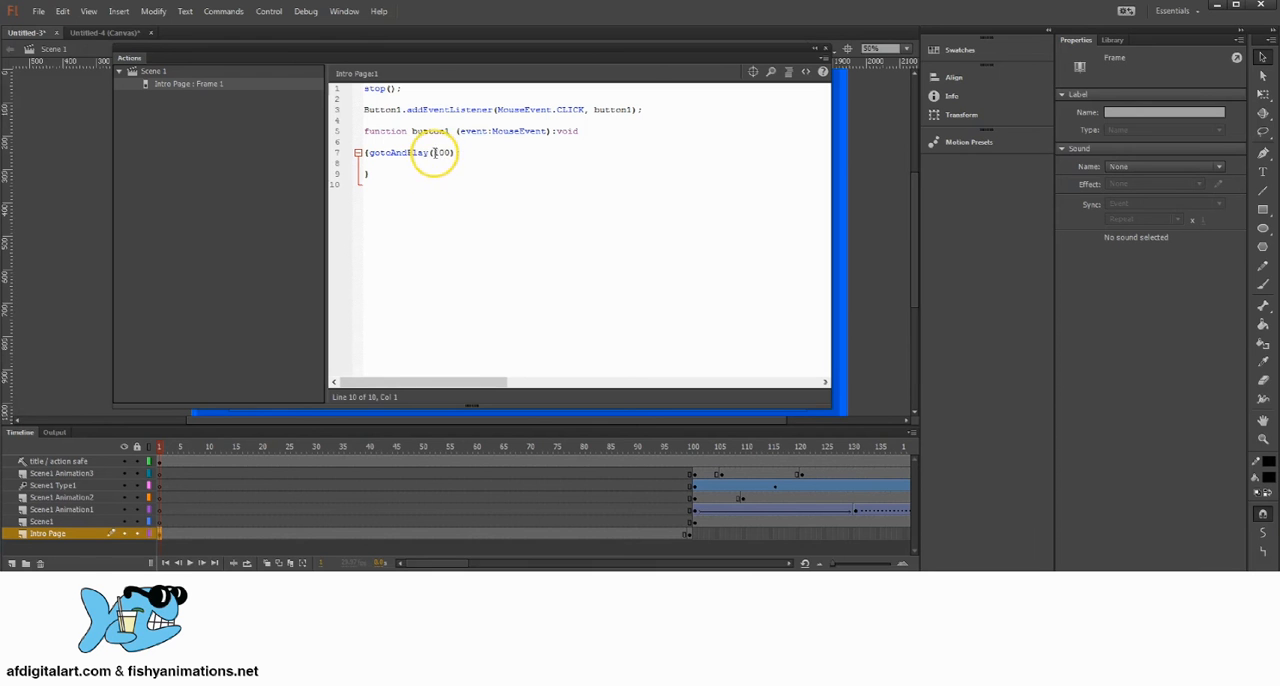
Step: Examine the gotoAndPlay target frame against the timeline and the stop(); command on line 1
double_click(438, 152)
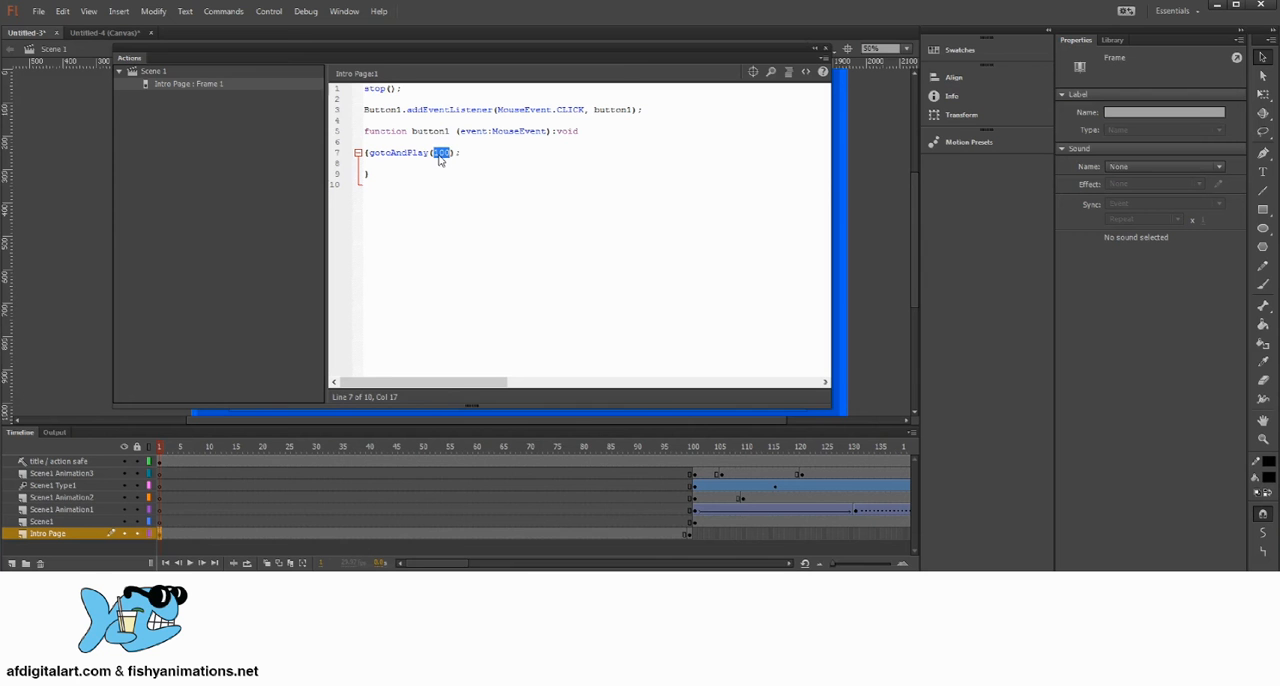
double_click(442, 152)
click(437, 152)
click(410, 98)
drag(405, 88, 357, 75)
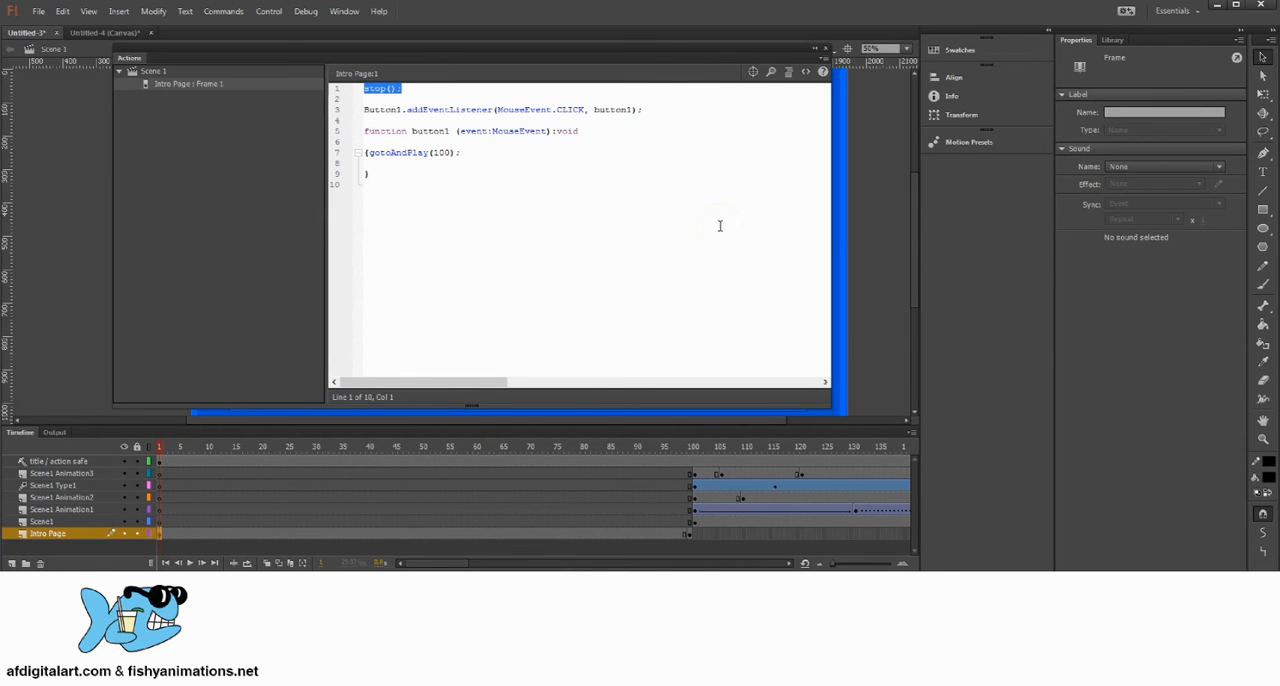
Step: Copy the name Button1 from the start of the addEventListener line and close the Actions editor
drag(694, 51, 720, 72)
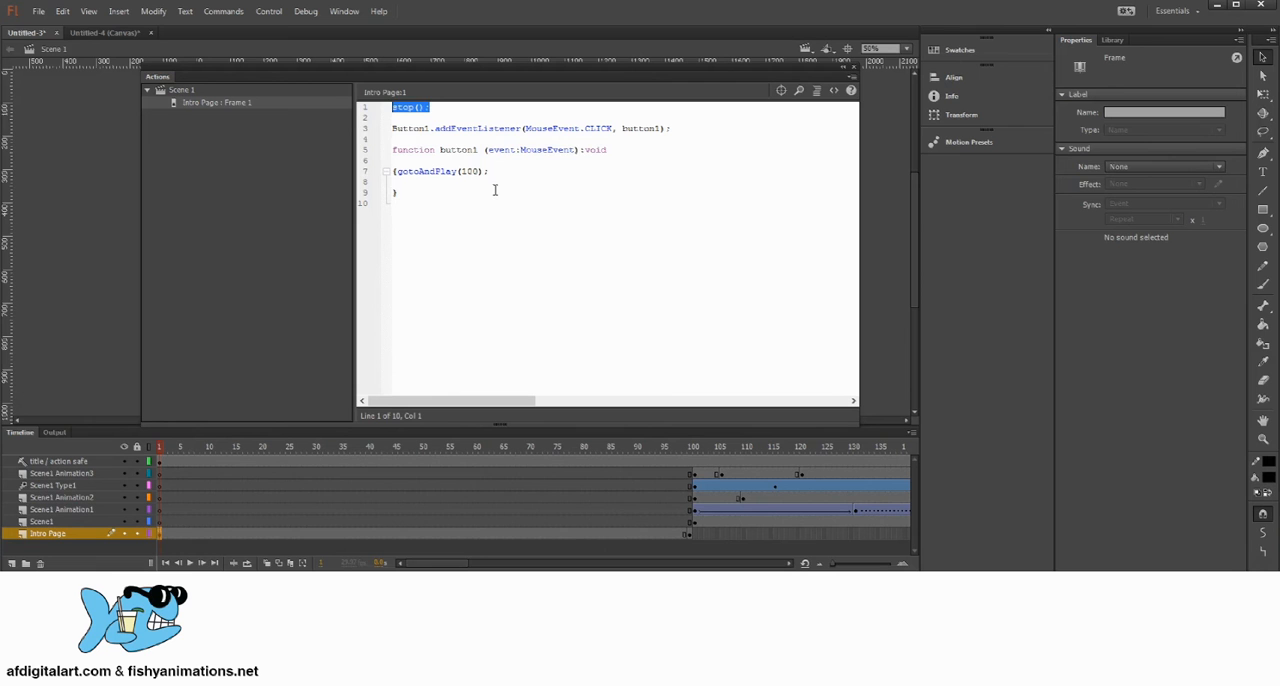
click(432, 136)
drag(430, 128, 387, 128)
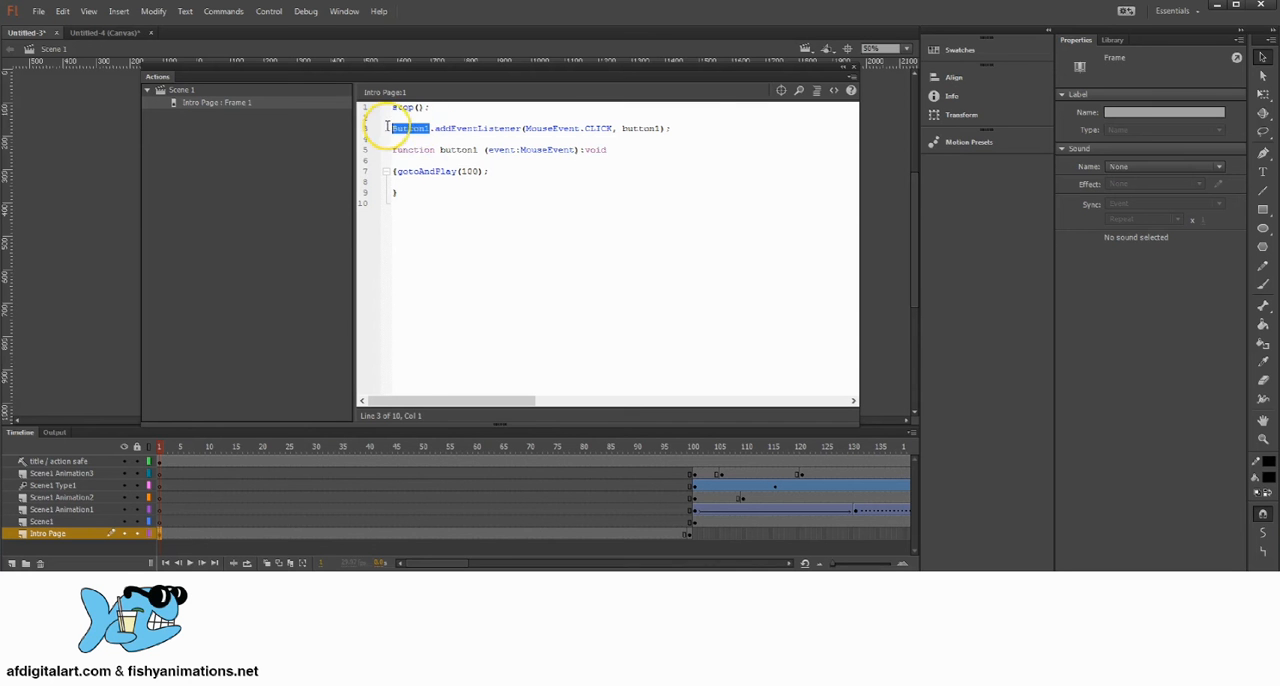
right_click(411, 133)
click(470, 205)
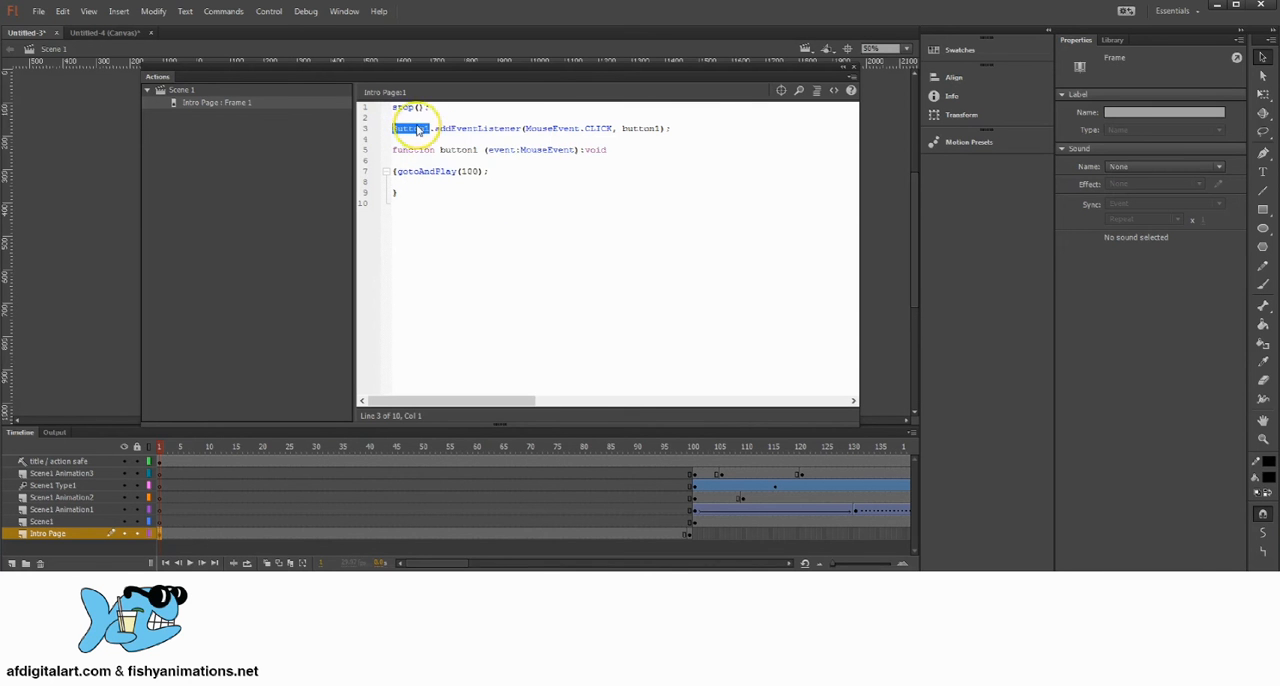
click(855, 70)
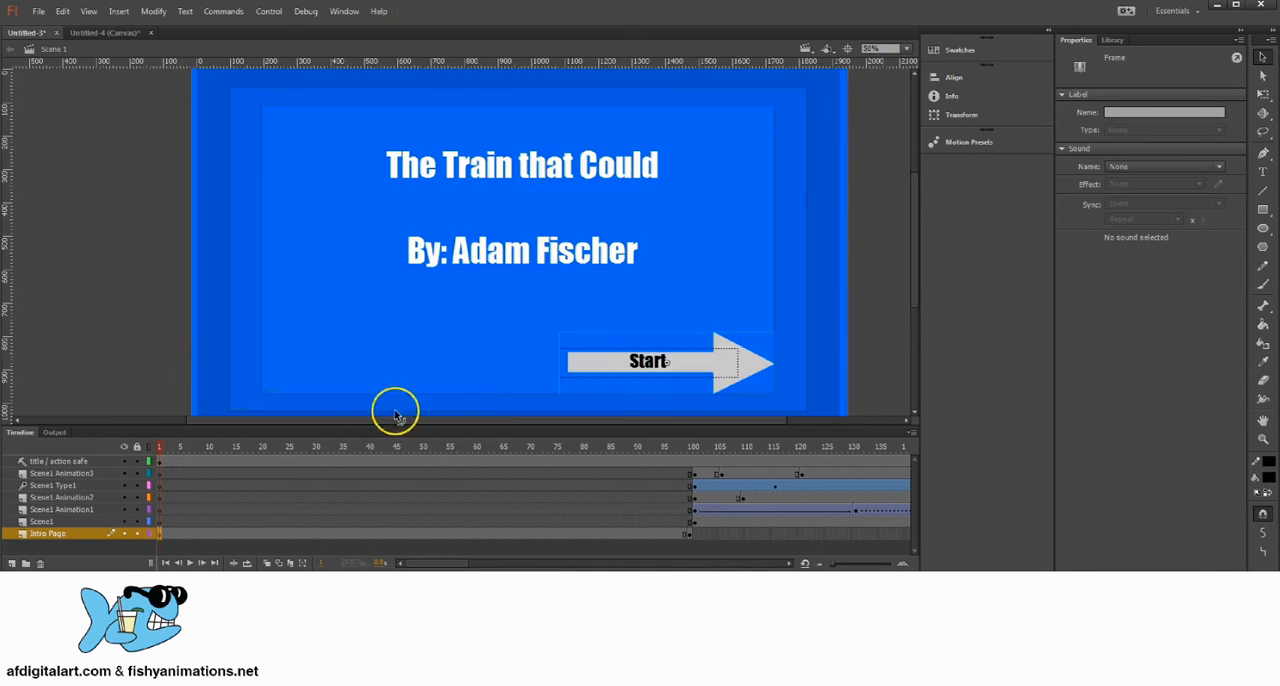
Step: Select the Start arrow button on the stage and paste Button1 as its instance name
click(883, 251)
click(727, 363)
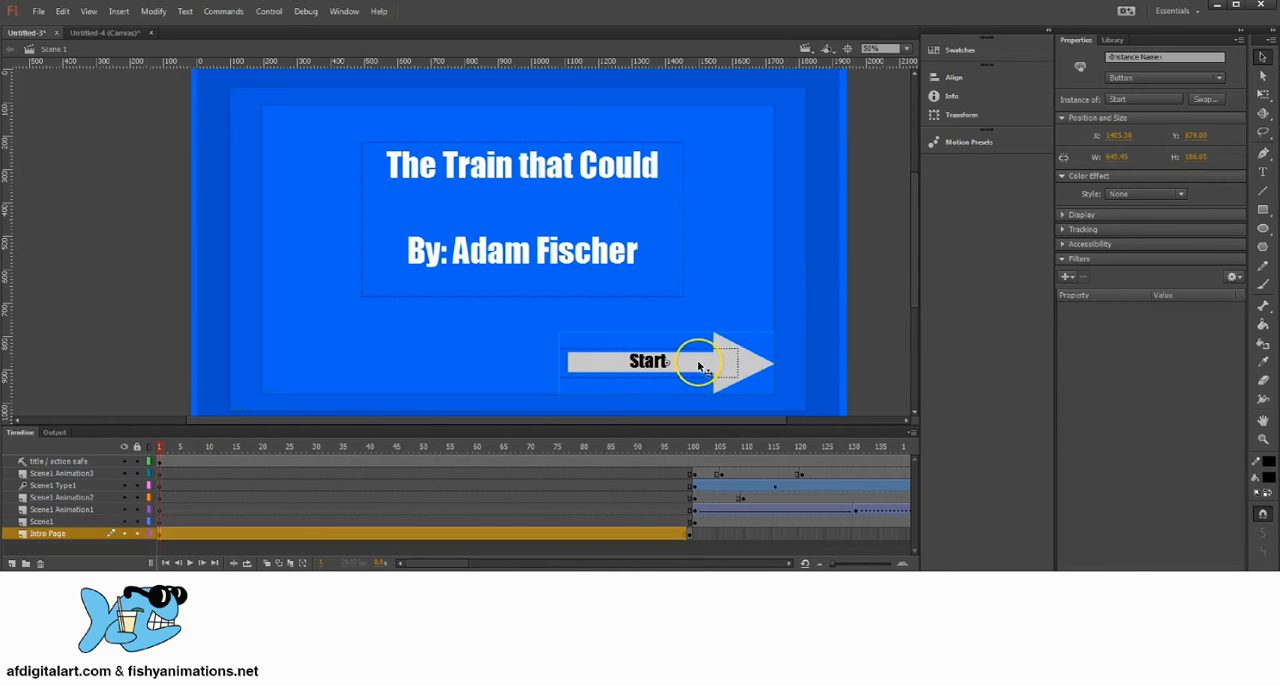
click(1121, 58)
right_click(1121, 58)
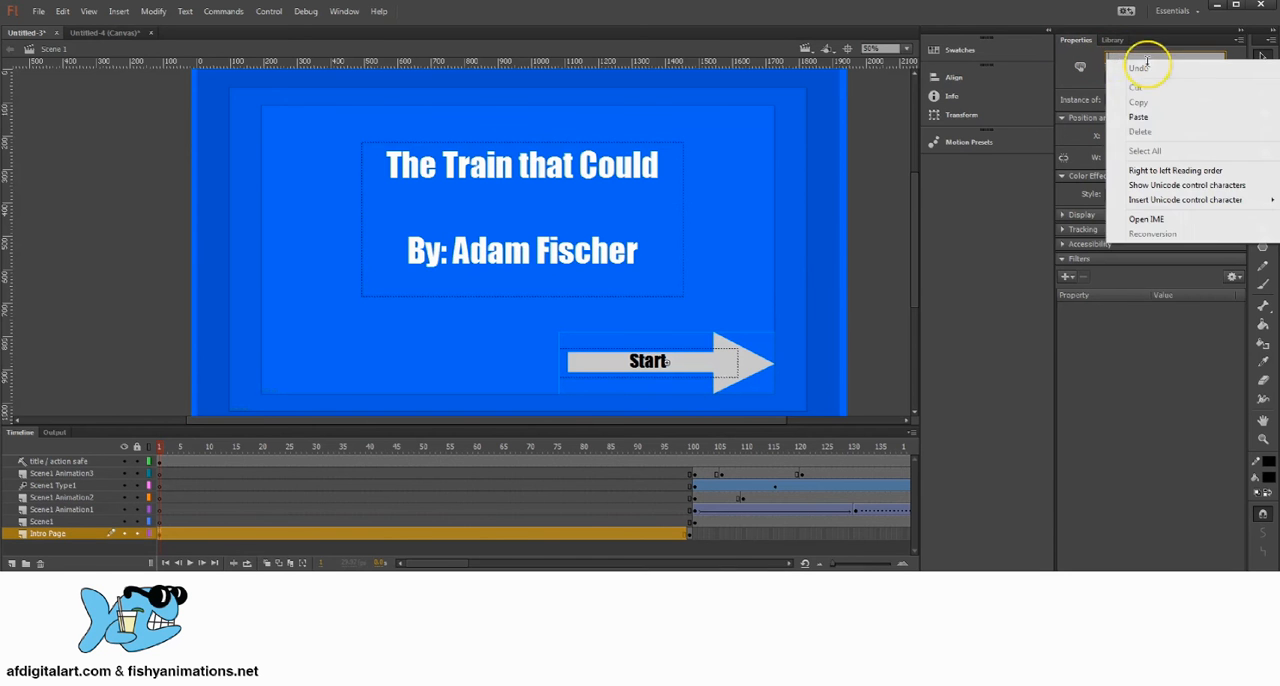
click(1155, 117)
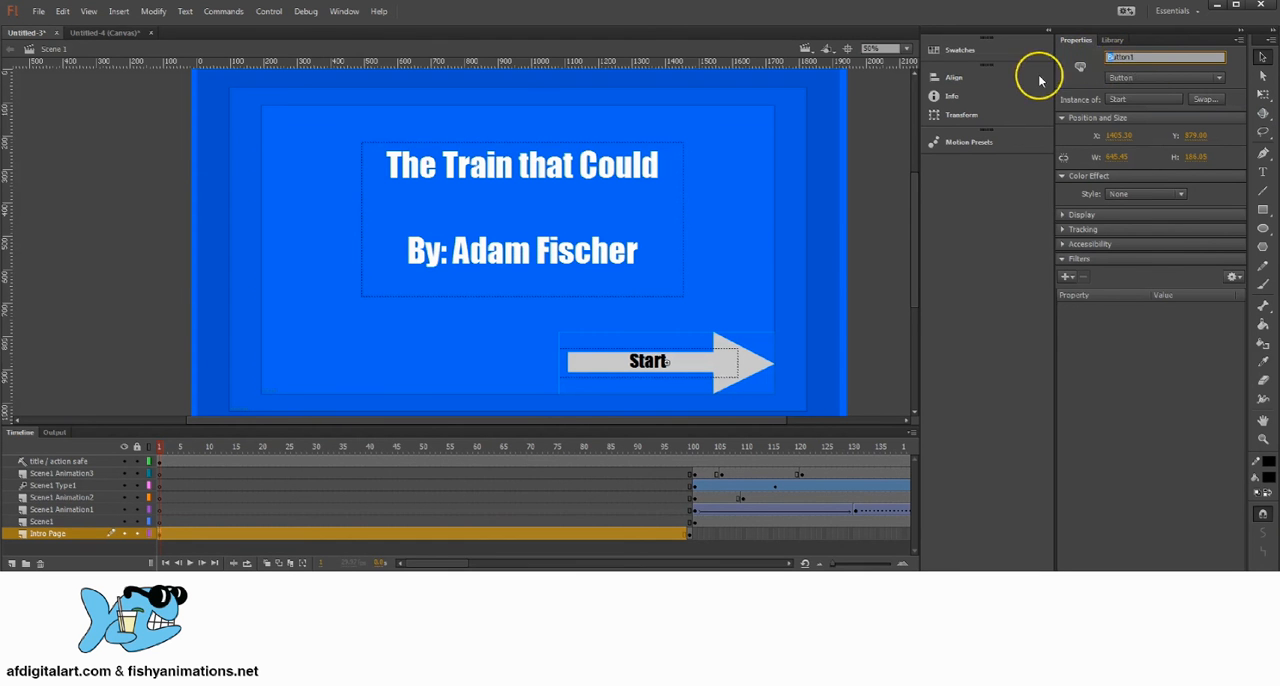
click(1128, 57)
double_click(1143, 57)
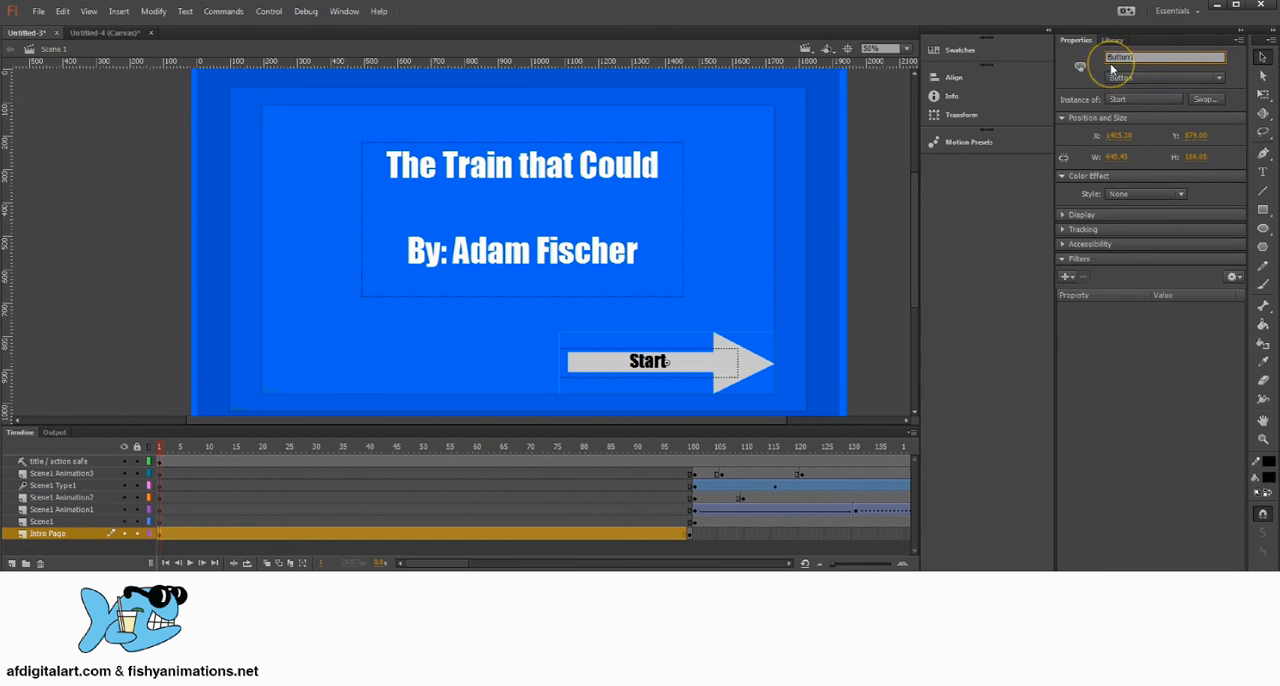
double_click(1113, 56)
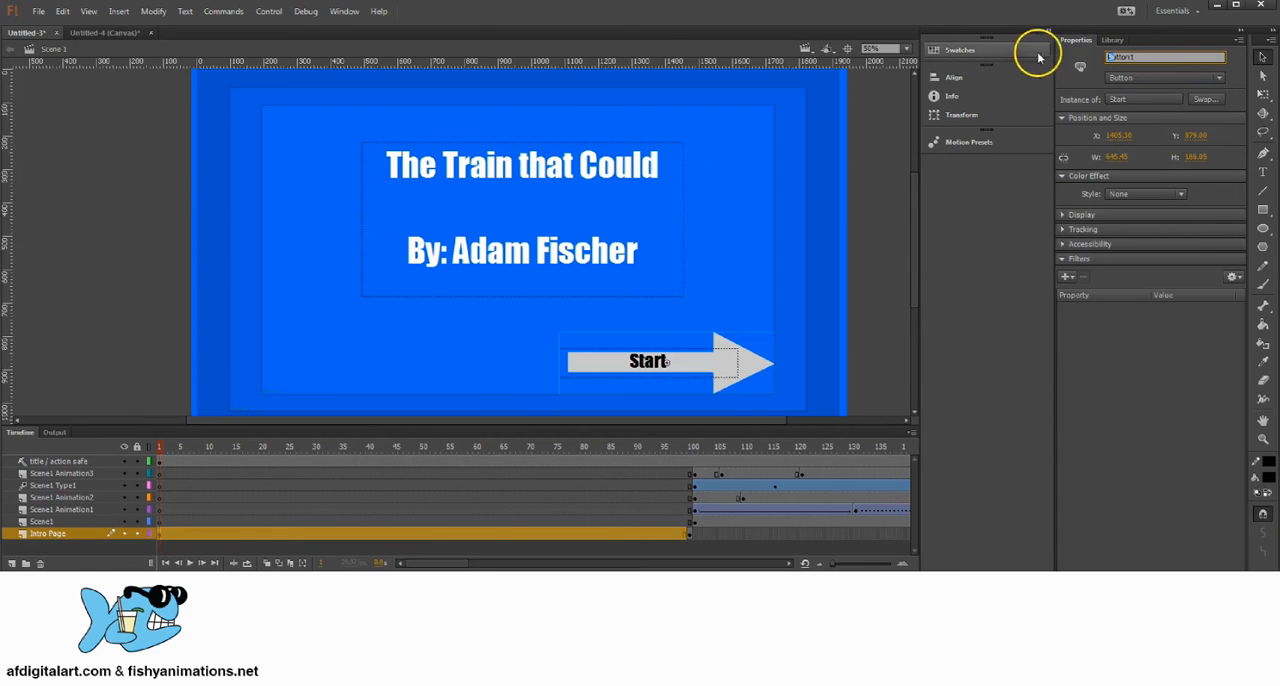
Step: Reopen the script on frame 1 of Intro Page and check the button name on the addEventListener line
click(157, 532)
click(344, 11)
click(361, 138)
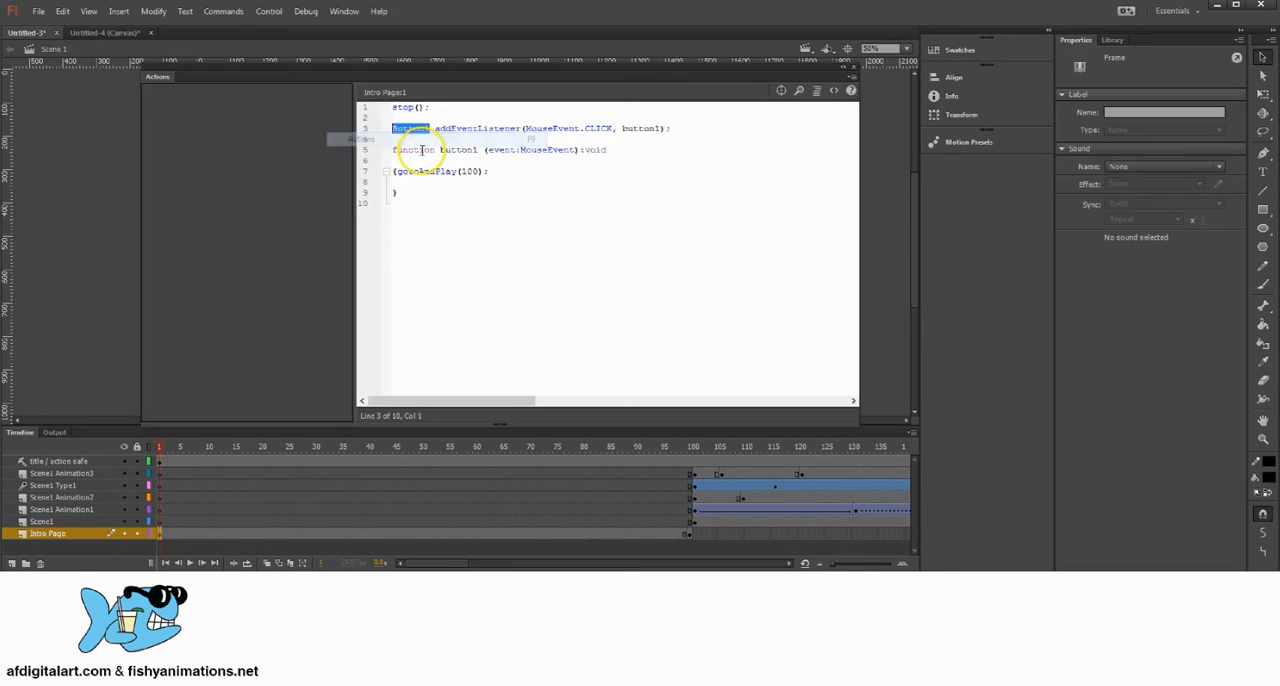
click(393, 128)
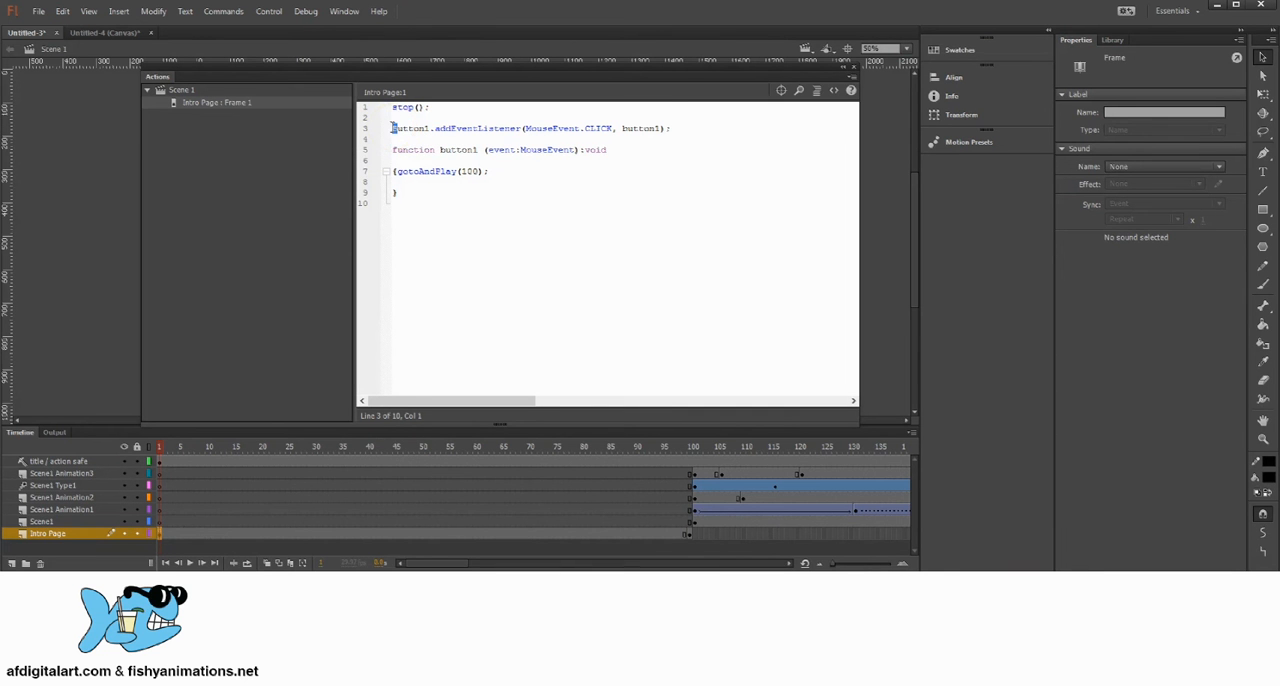
drag(381, 68, 363, 90)
click(383, 148)
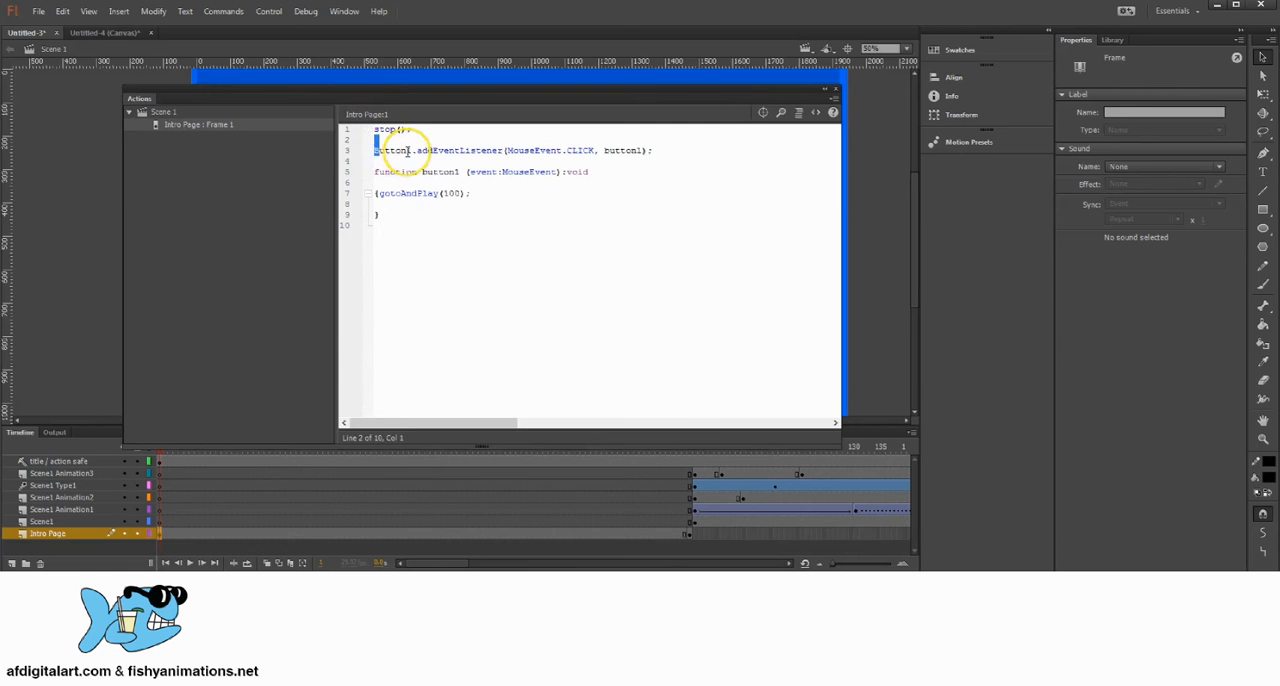
drag(374, 150, 408, 155)
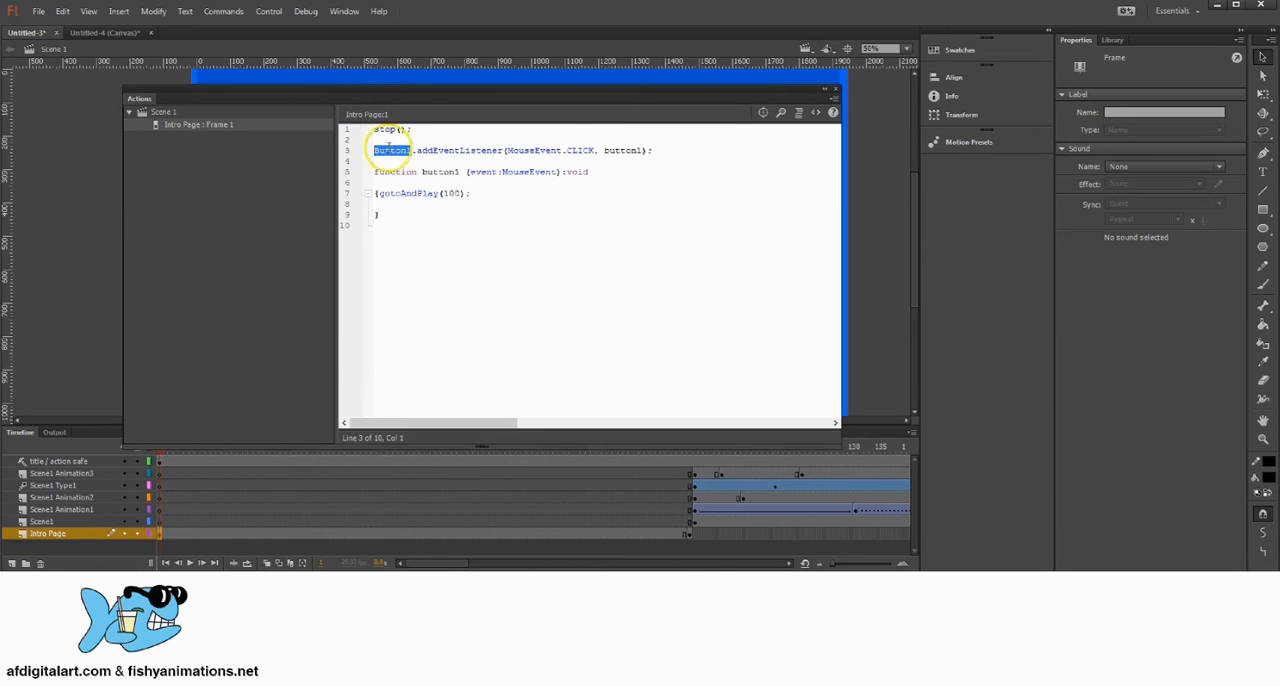
Step: Close the Actions editor and check the Start arrow's instance name against the script
click(838, 89)
click(757, 354)
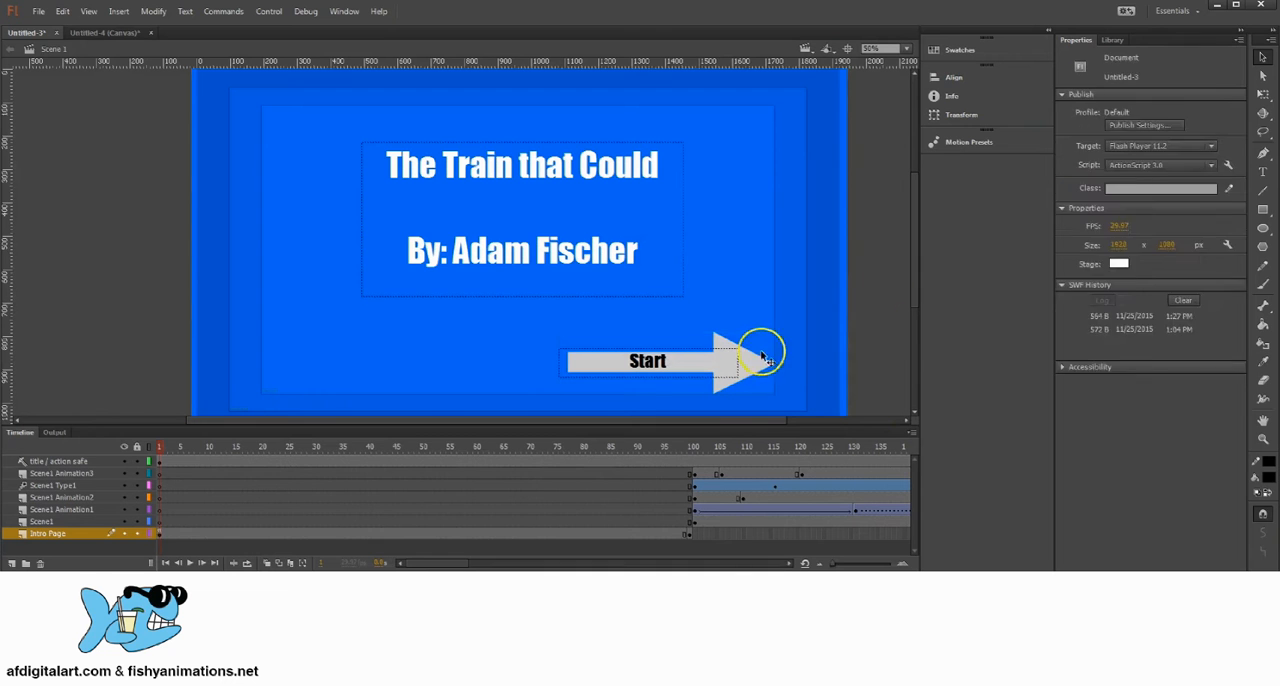
click(1125, 57)
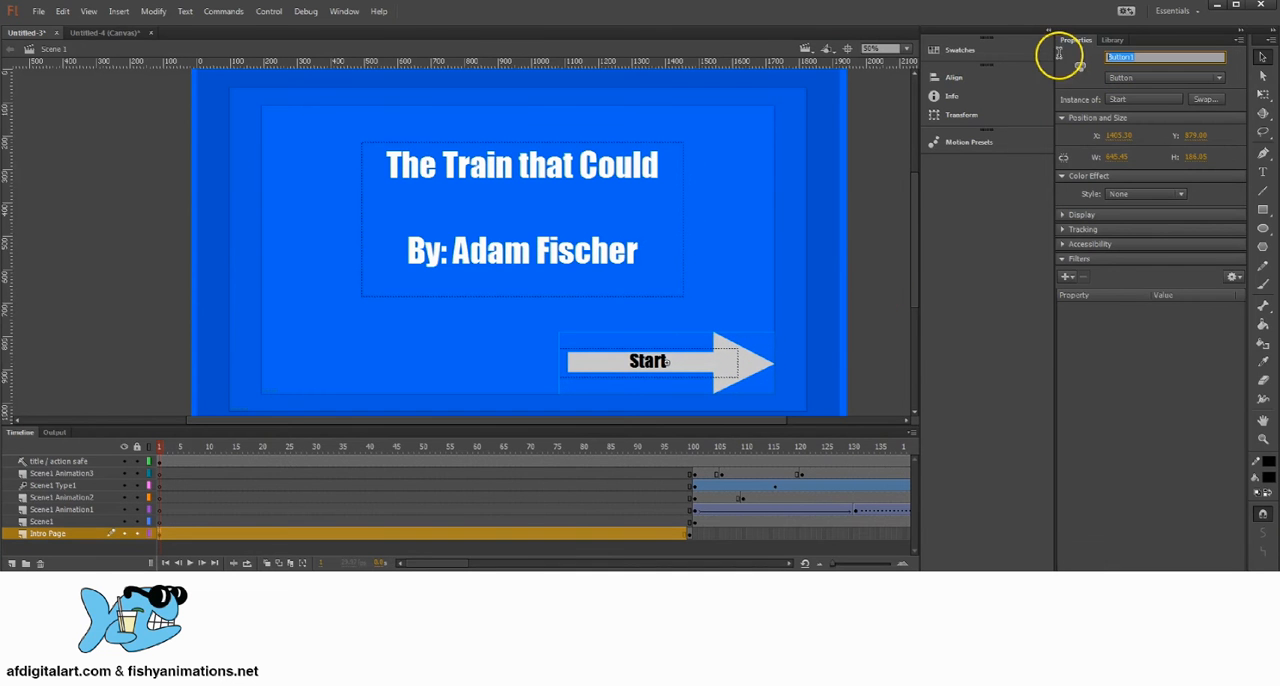
click(1135, 56)
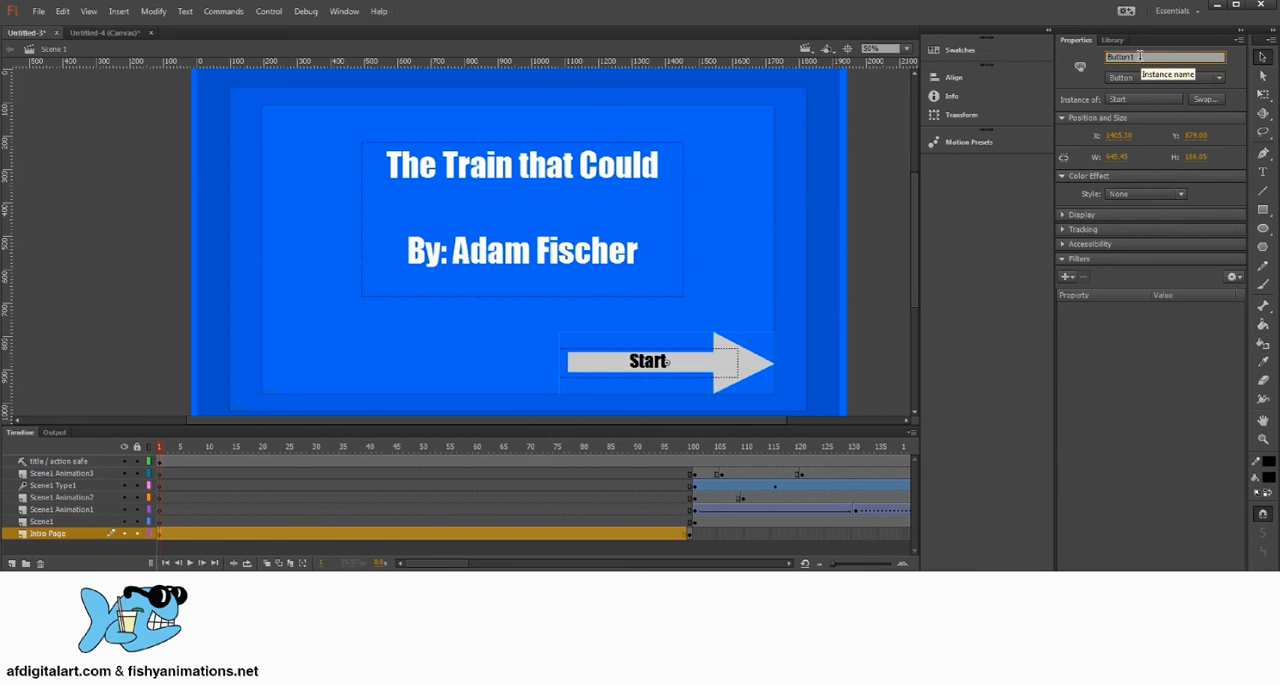
Step: Highlight the Start arrow's instance name, Button1, to verify how it is written
drag(1138, 56, 1083, 62)
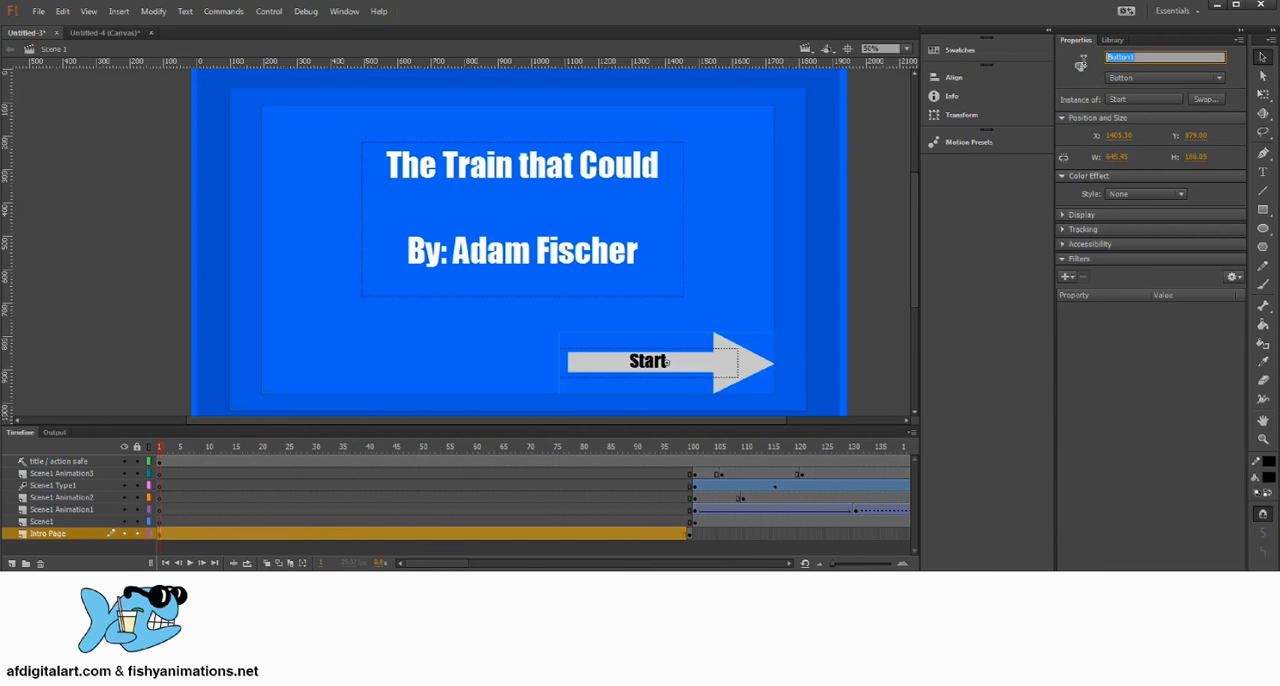
click(1121, 57)
drag(1113, 58, 1090, 55)
drag(1143, 58, 1045, 58)
click(708, 363)
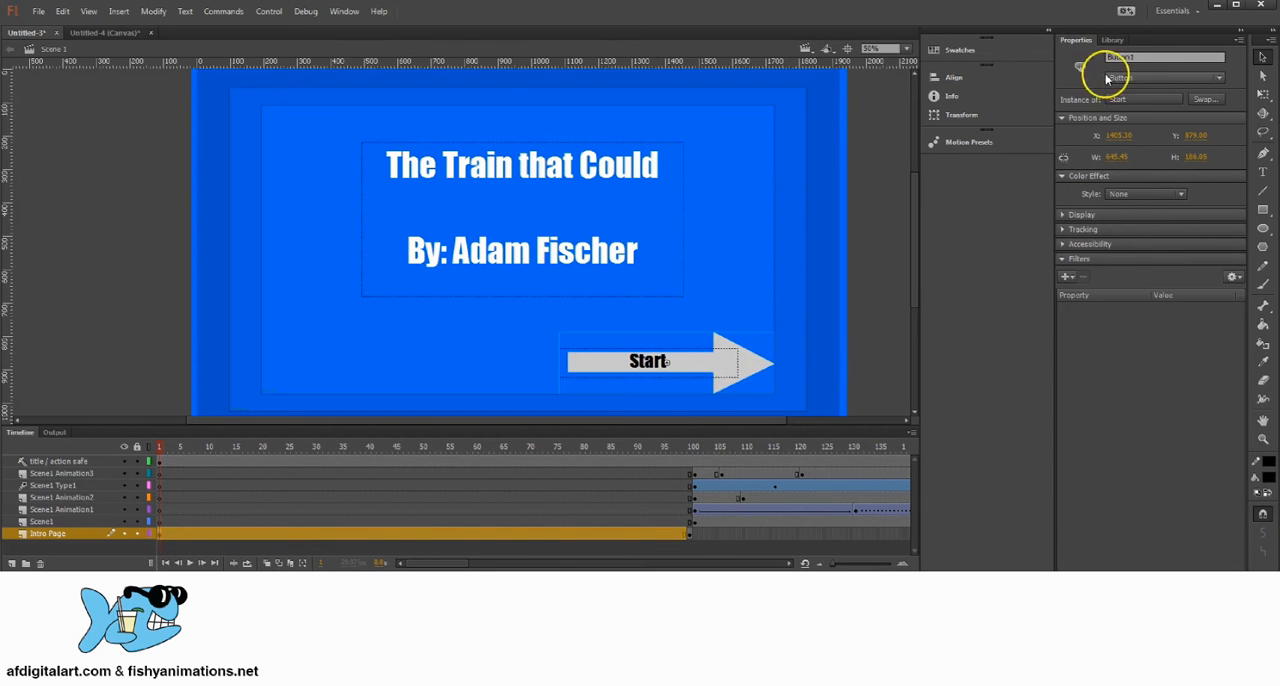
double_click(1150, 57)
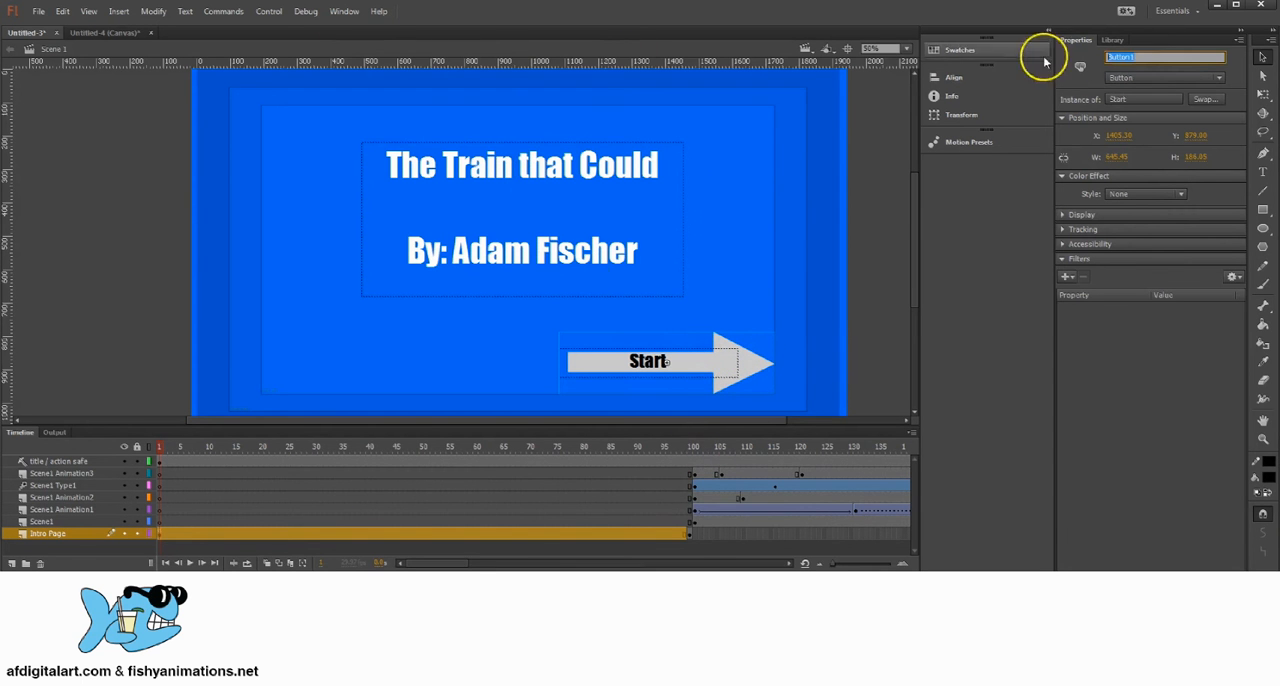
Step: Reopen the Intro Page frame 1 script, highlight the 100 in gotoAndPlay, and close the Actions editor
click(163, 536)
click(344, 11)
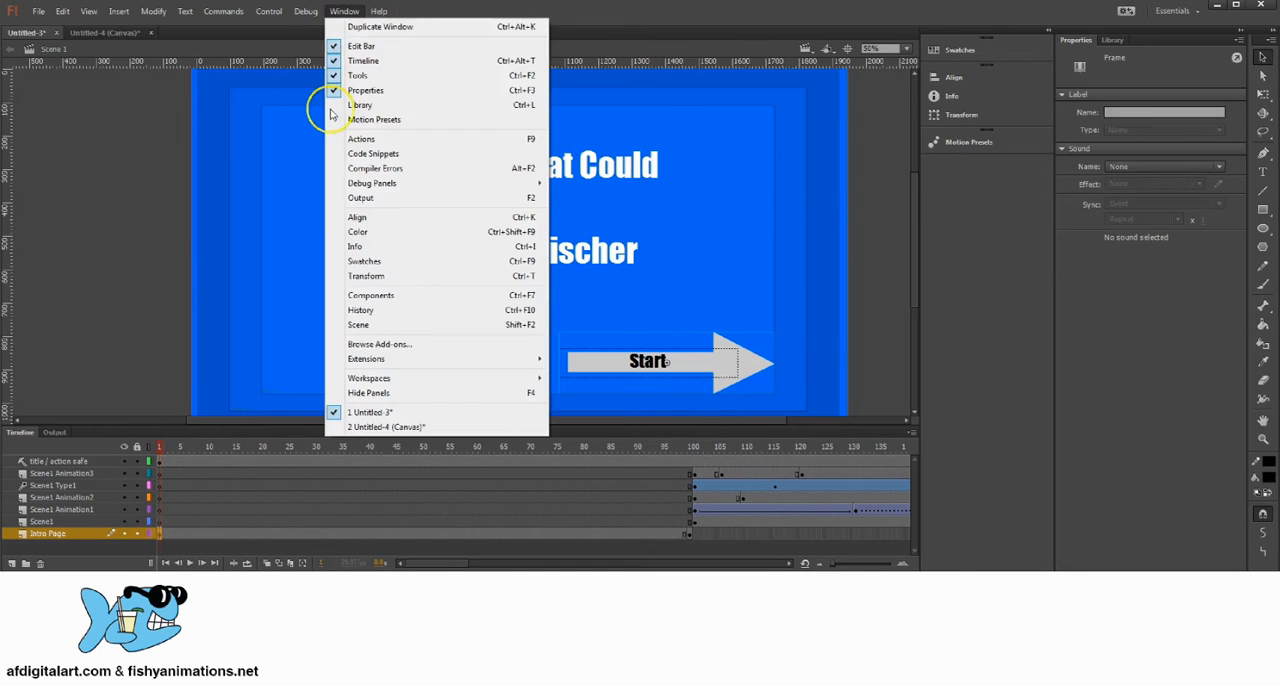
click(361, 138)
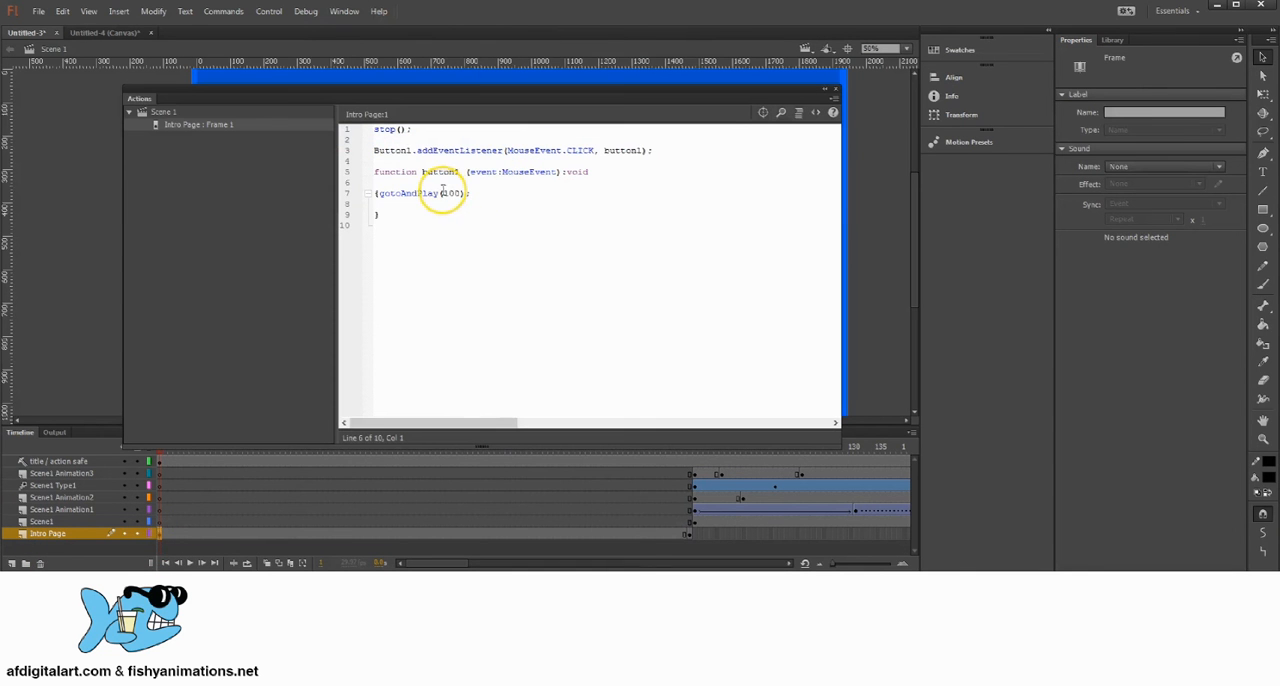
drag(442, 193, 466, 193)
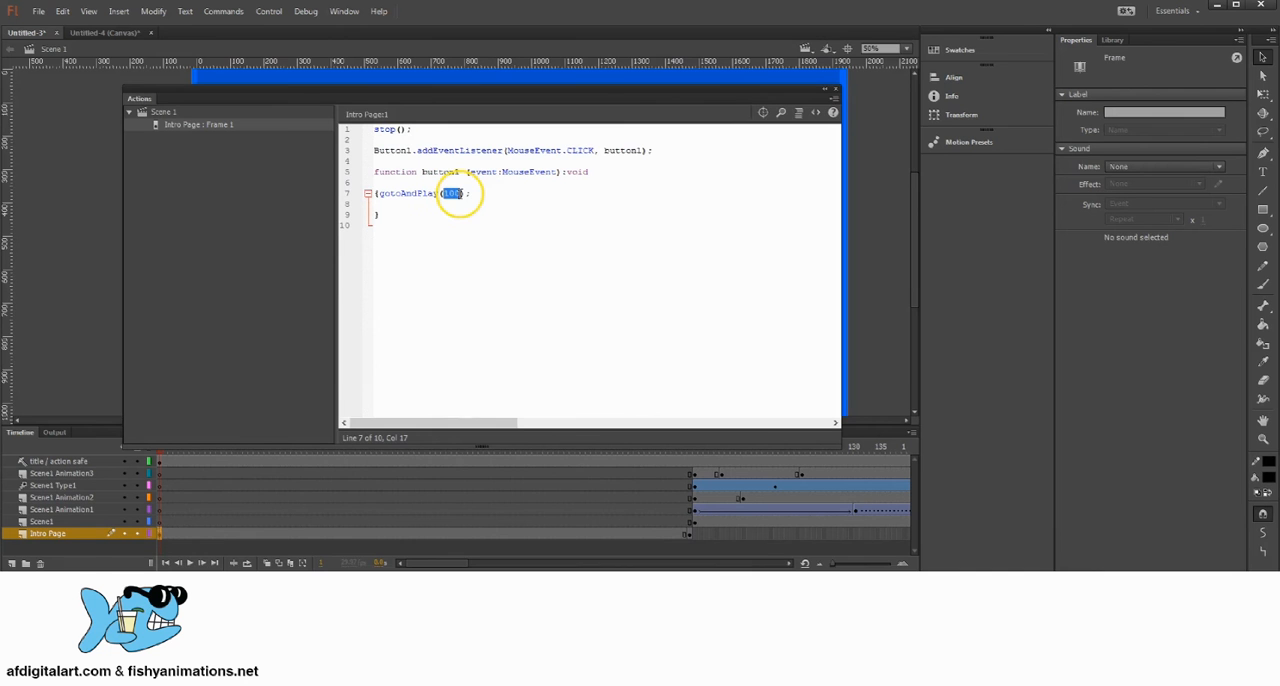
click(836, 92)
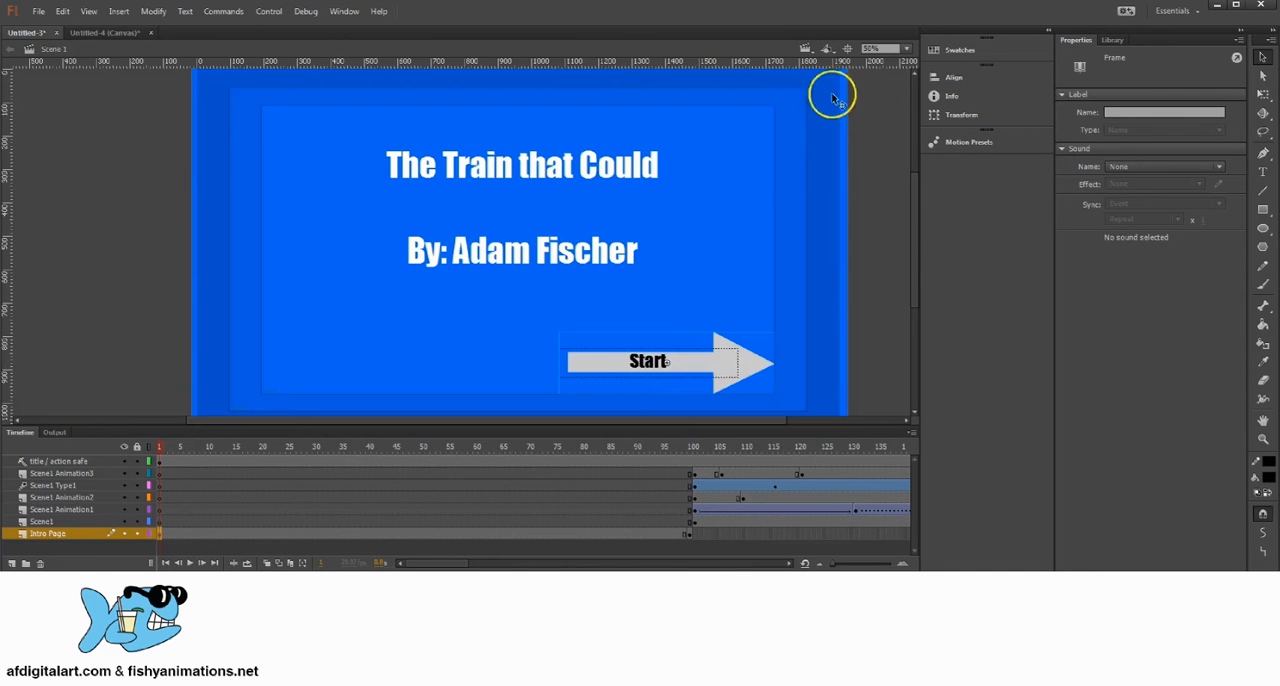
Step: Examine where the Intro Page layer ends and where the Scene1 layers start and end between frames 100 and 200
click(693, 447)
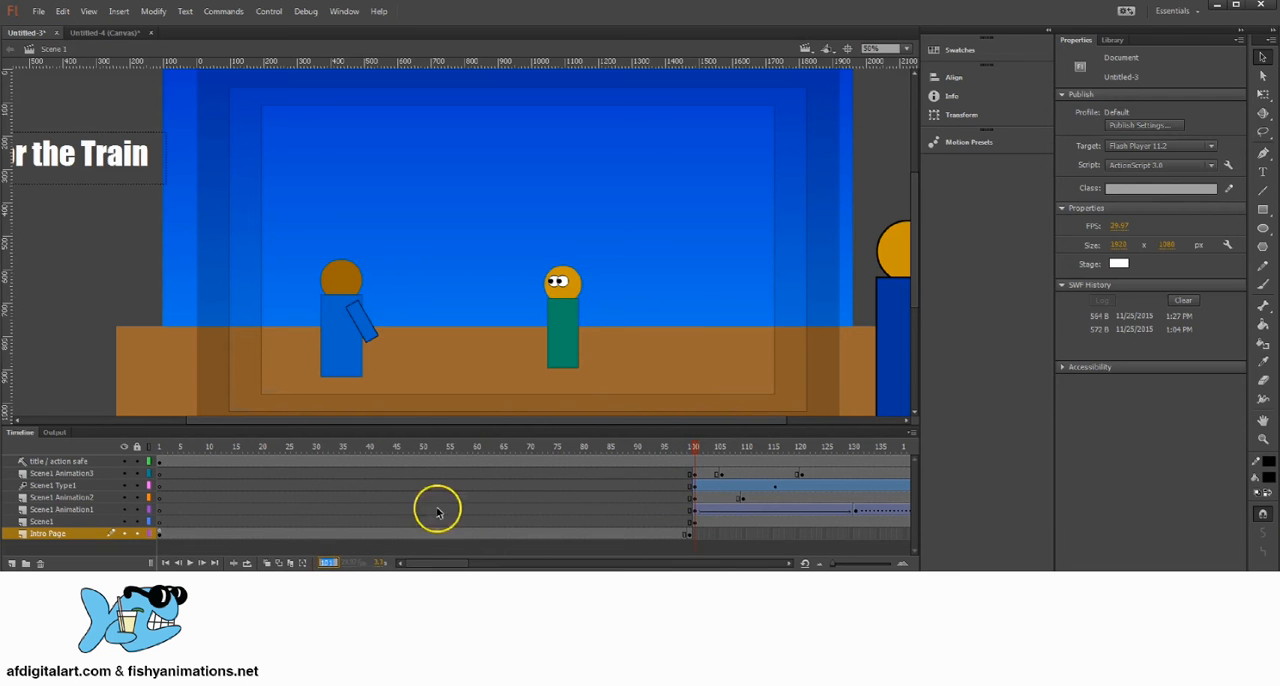
click(706, 475)
click(696, 475)
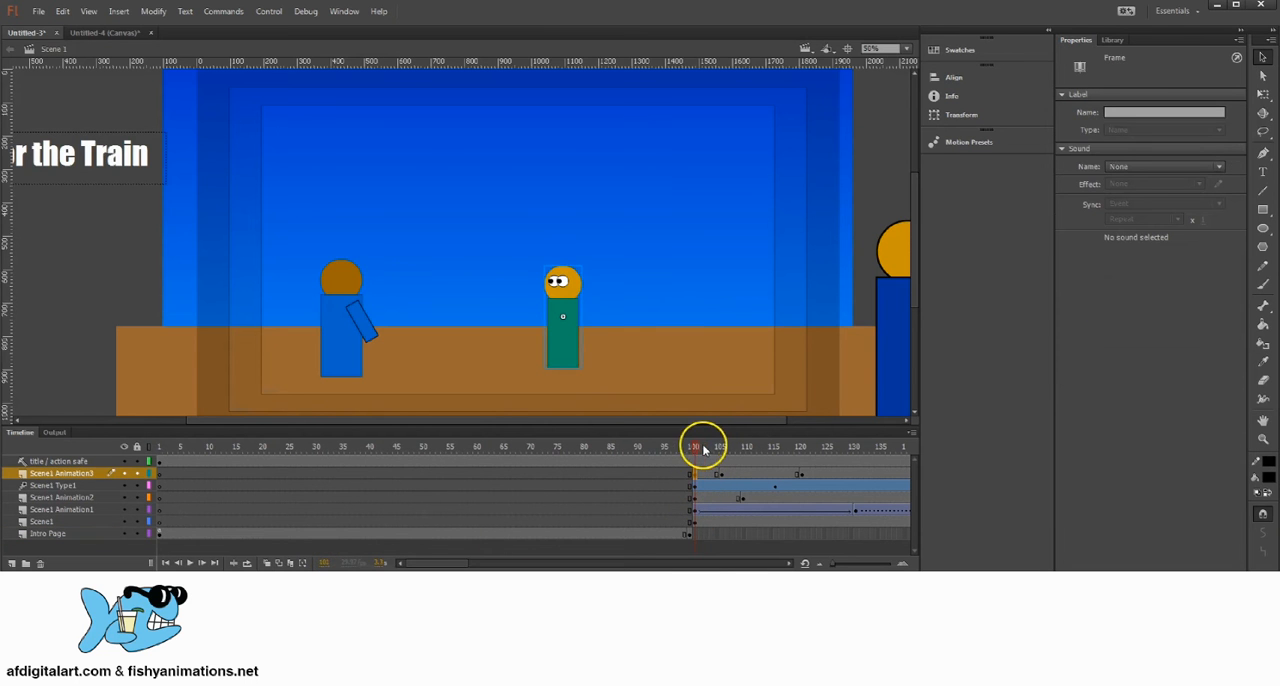
click(689, 449)
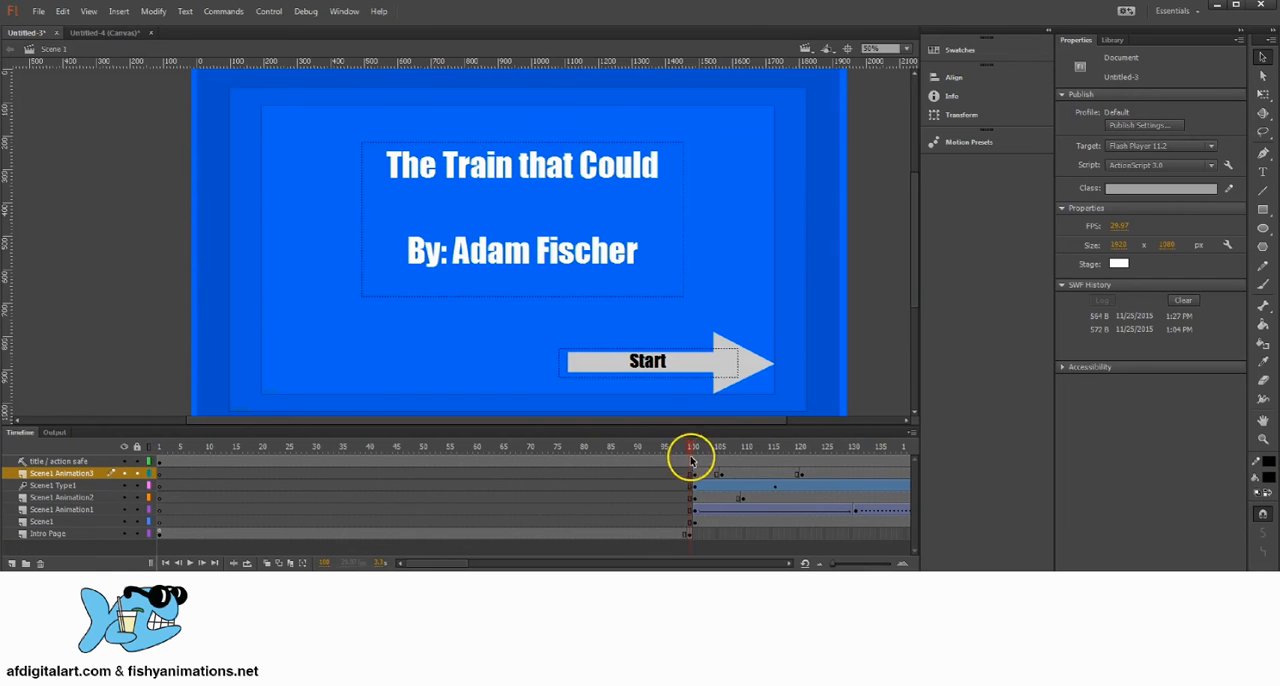
drag(689, 449, 720, 449)
click(697, 476)
click(699, 488)
click(718, 484)
click(714, 522)
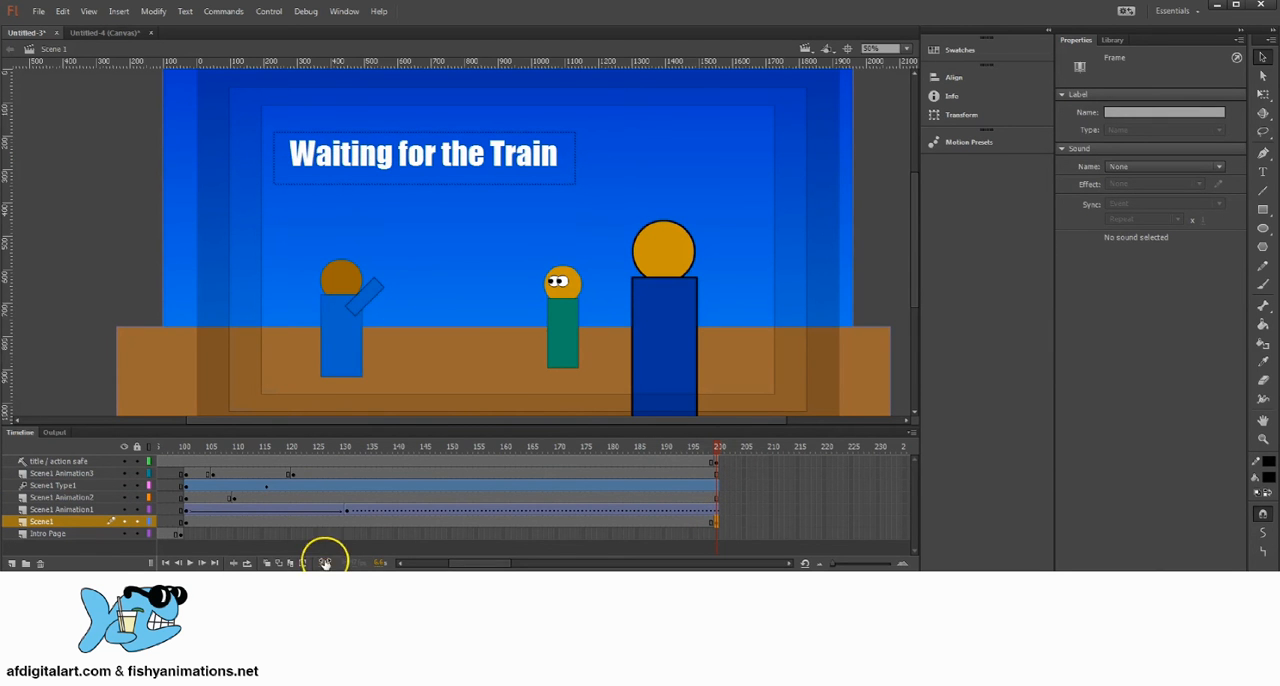
drag(718, 449, 346, 446)
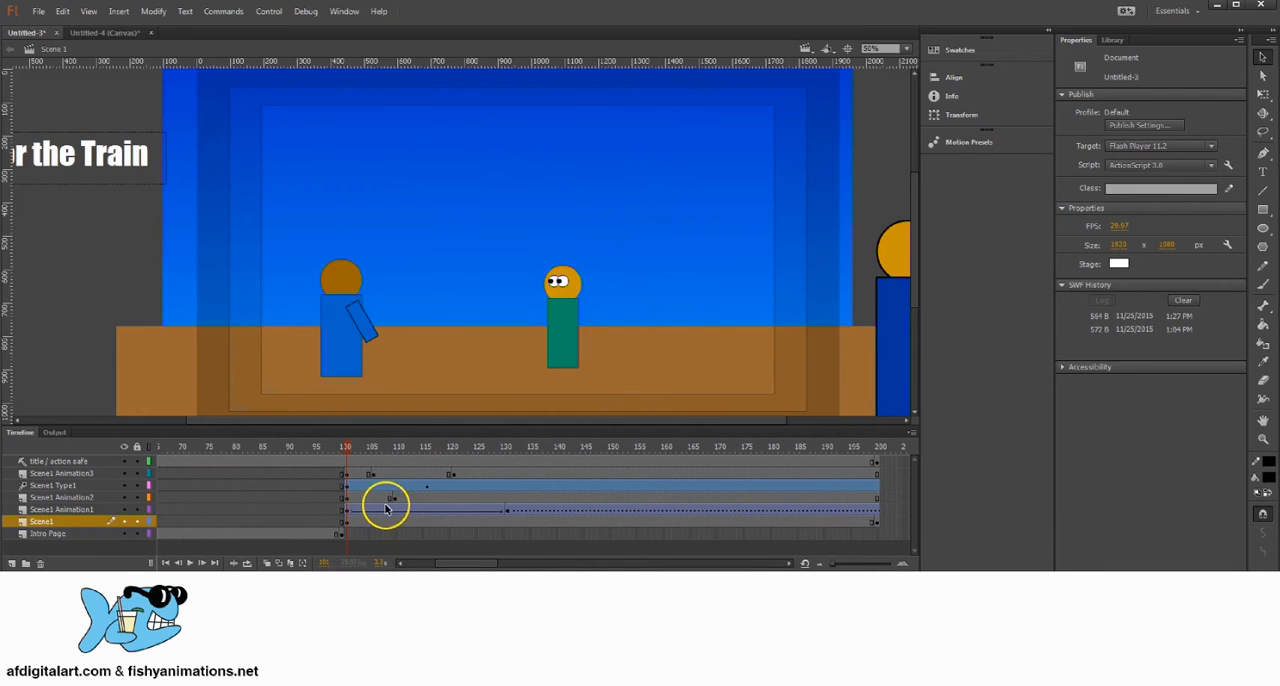
Step: Insert a keyframe on the Intro Page layer at frame 99
click(340, 533)
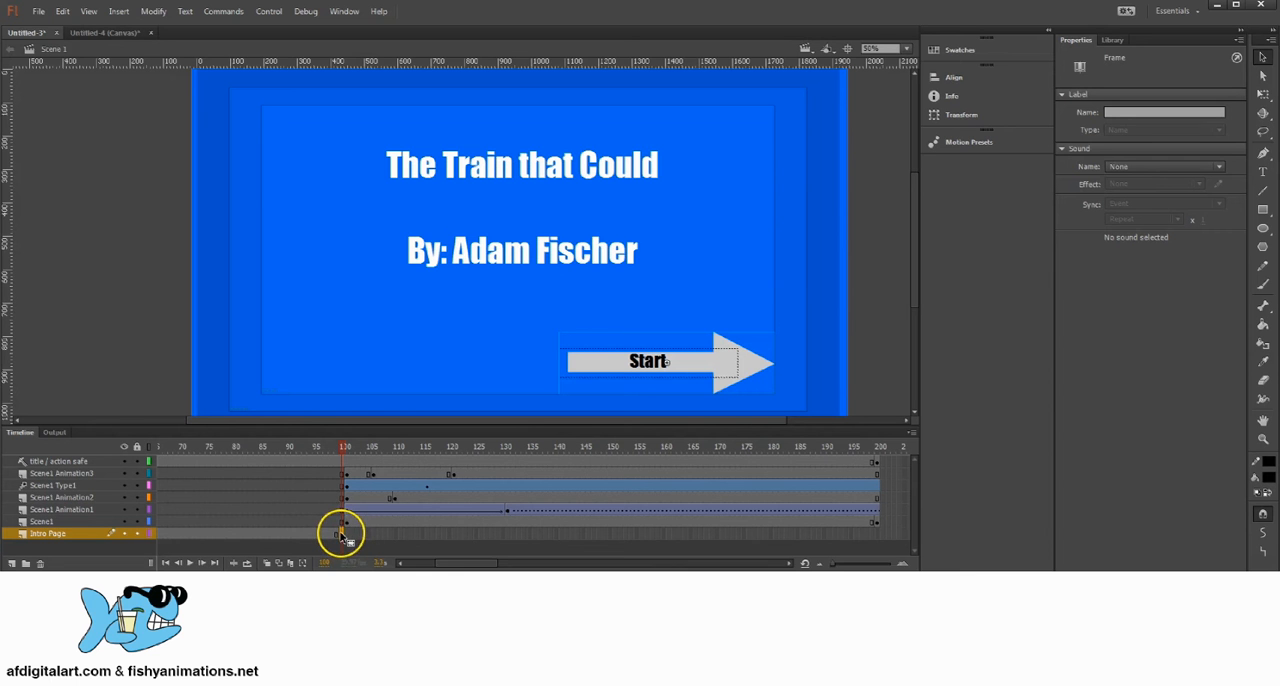
click(337, 534)
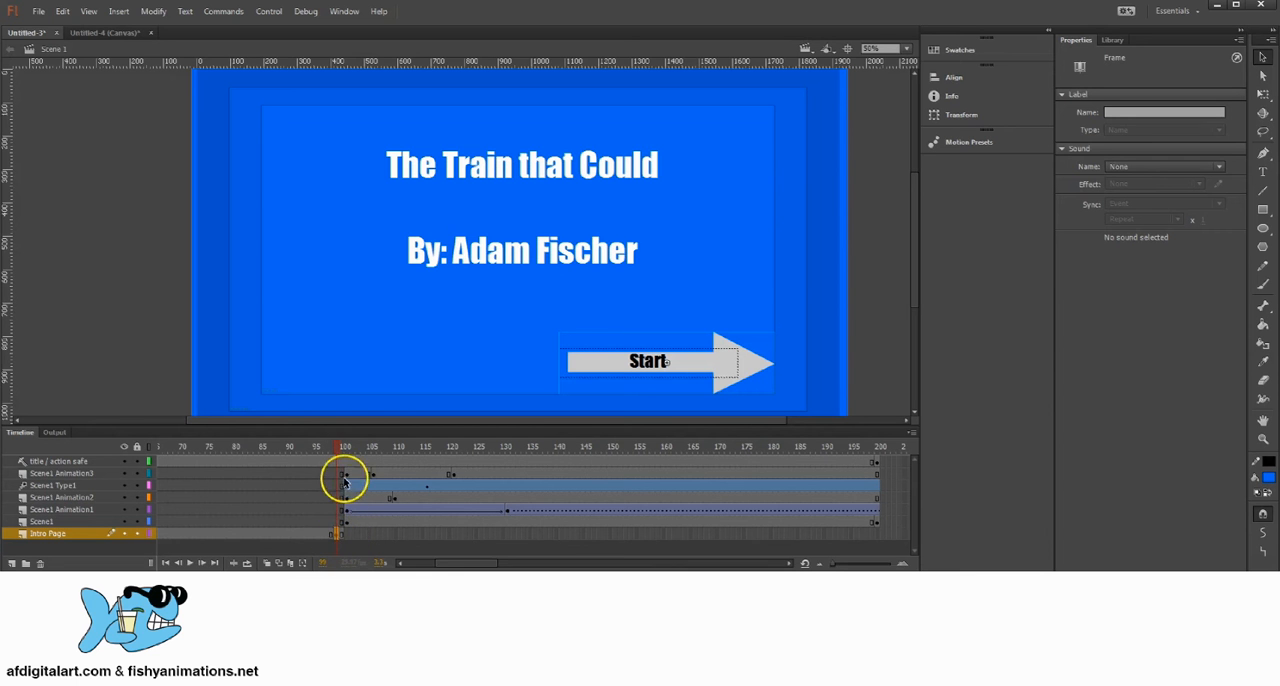
key(.)
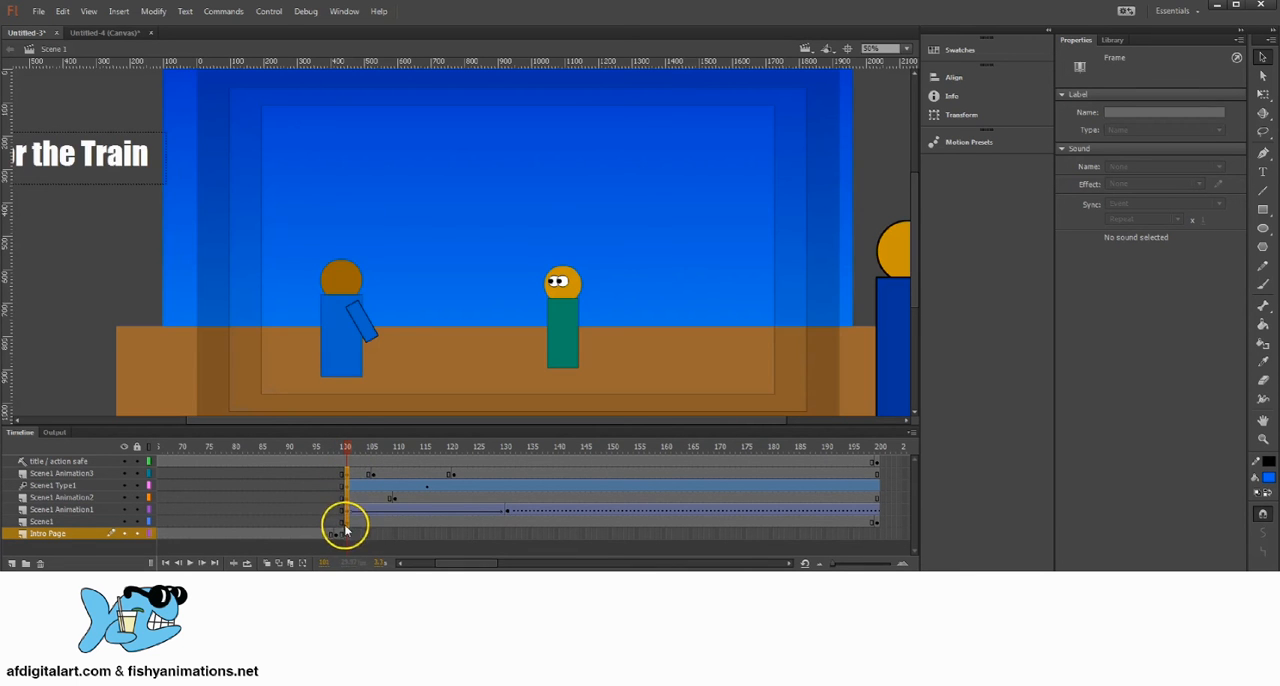
Step: Move the starting keyframes of all Scene1 layers one frame earlier, to frame 100
click(345, 523)
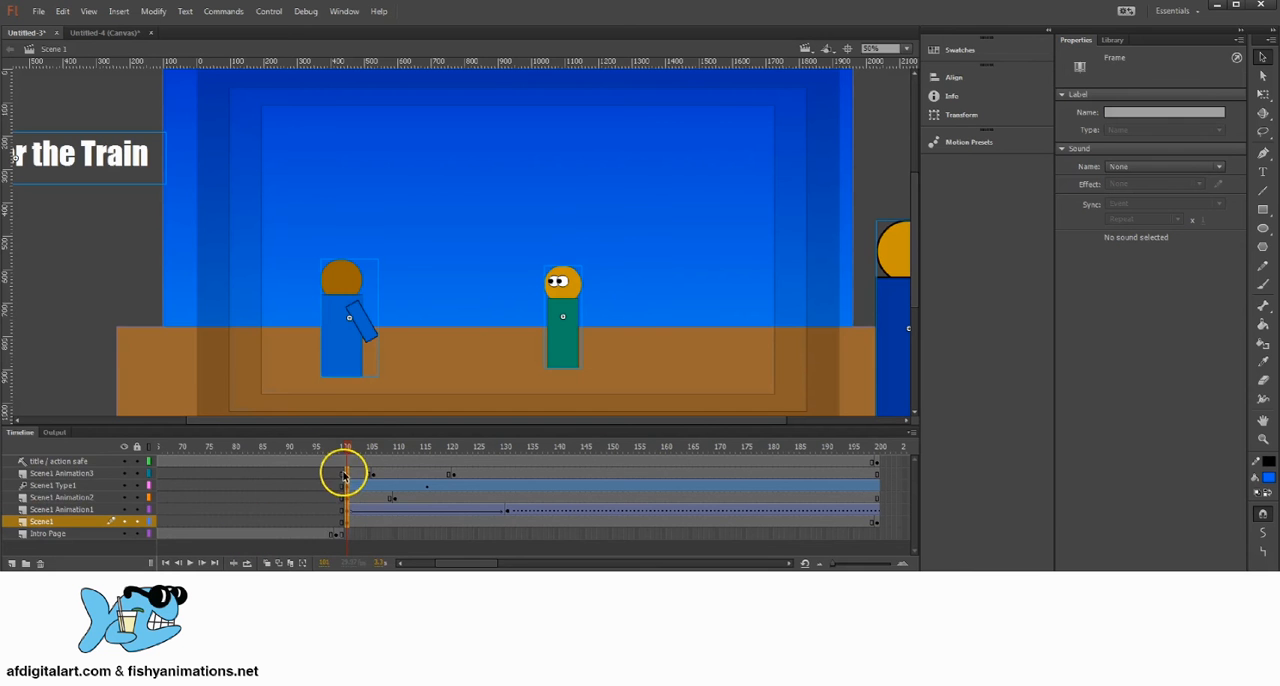
click(344, 474)
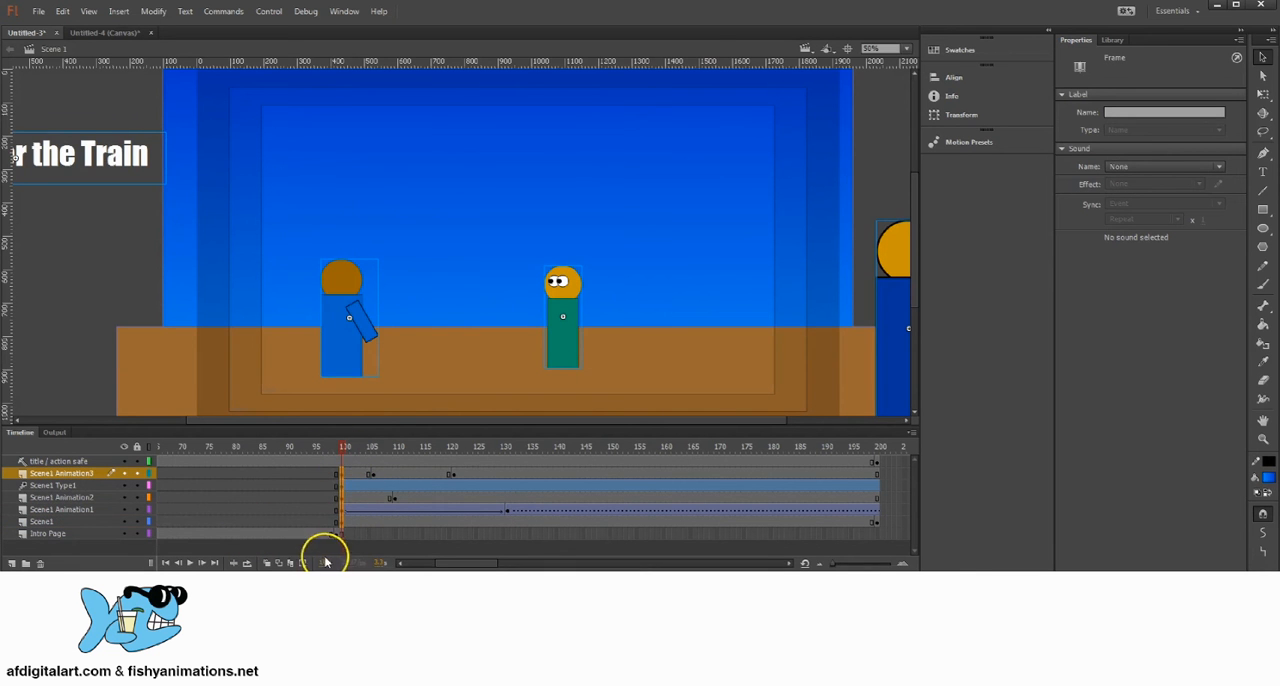
click(345, 533)
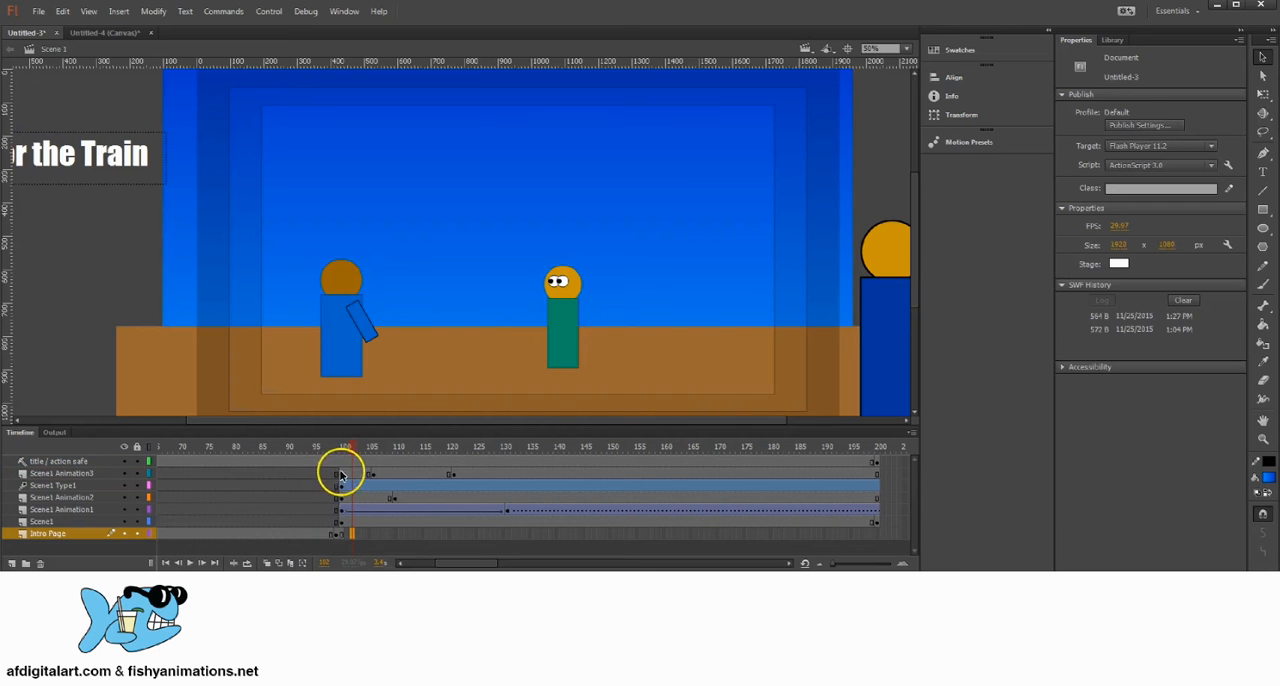
click(341, 521)
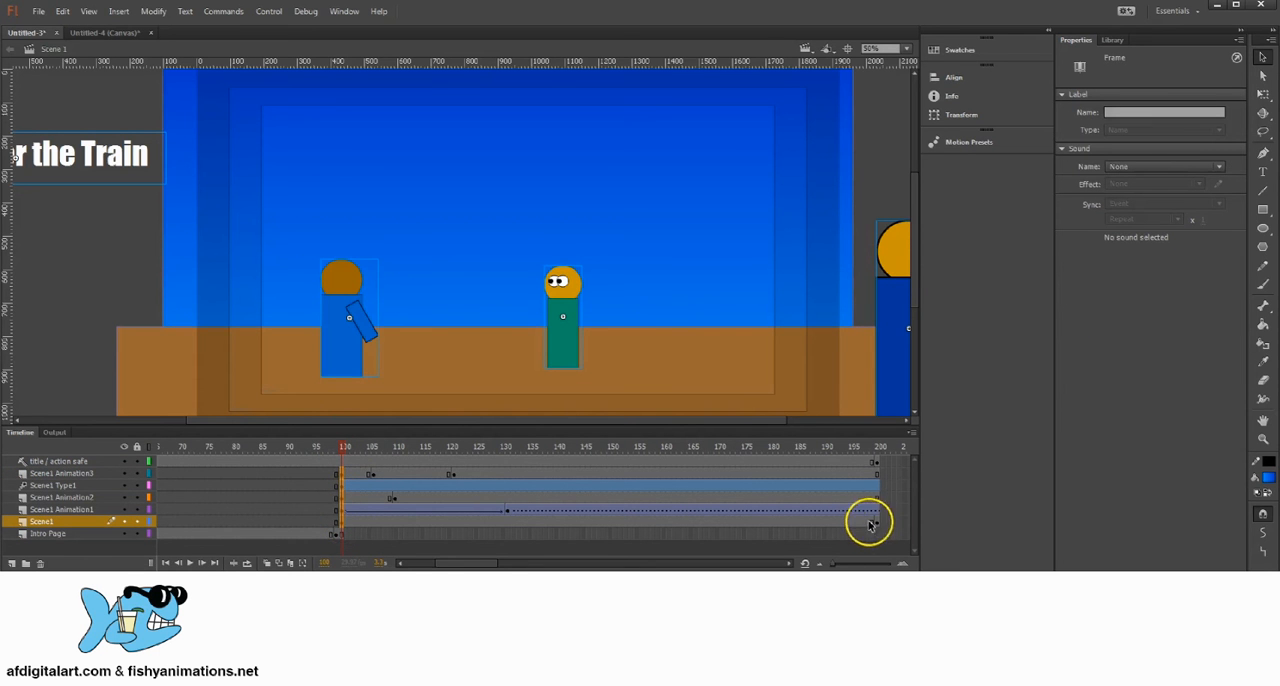
Step: Select all frames of the Scene1 layers and shift them five frames later on the timeline
click(372, 452)
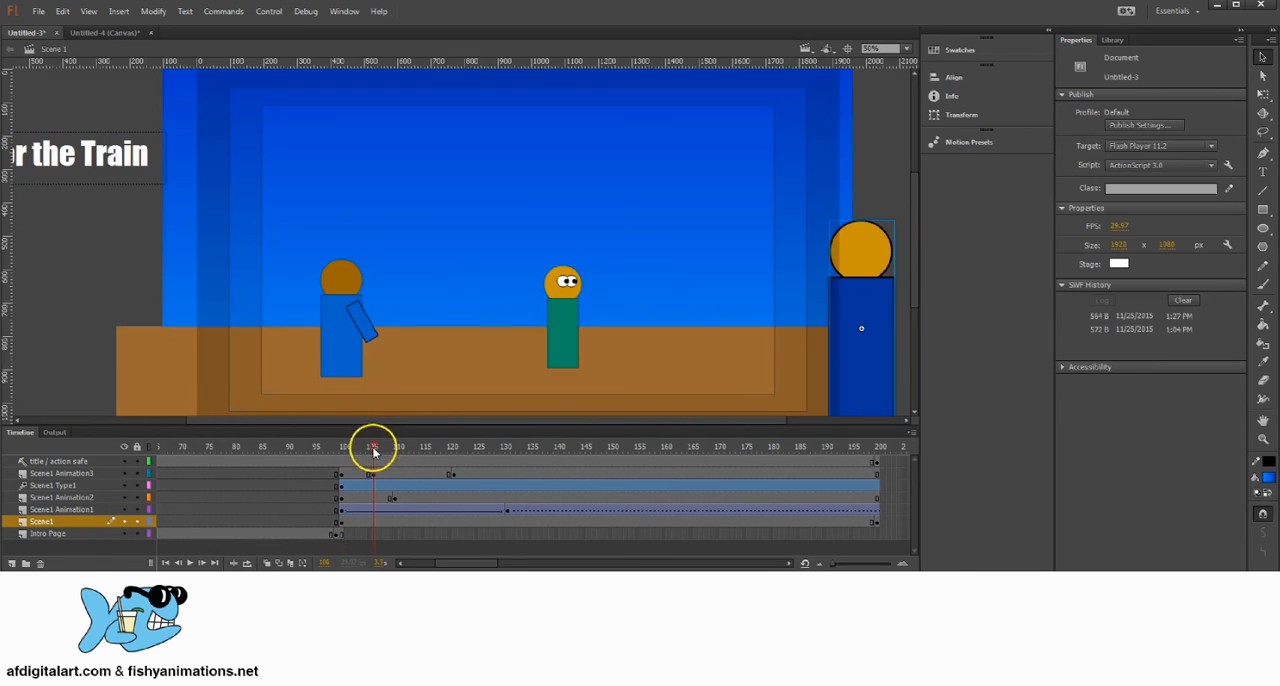
drag(337, 474, 877, 523)
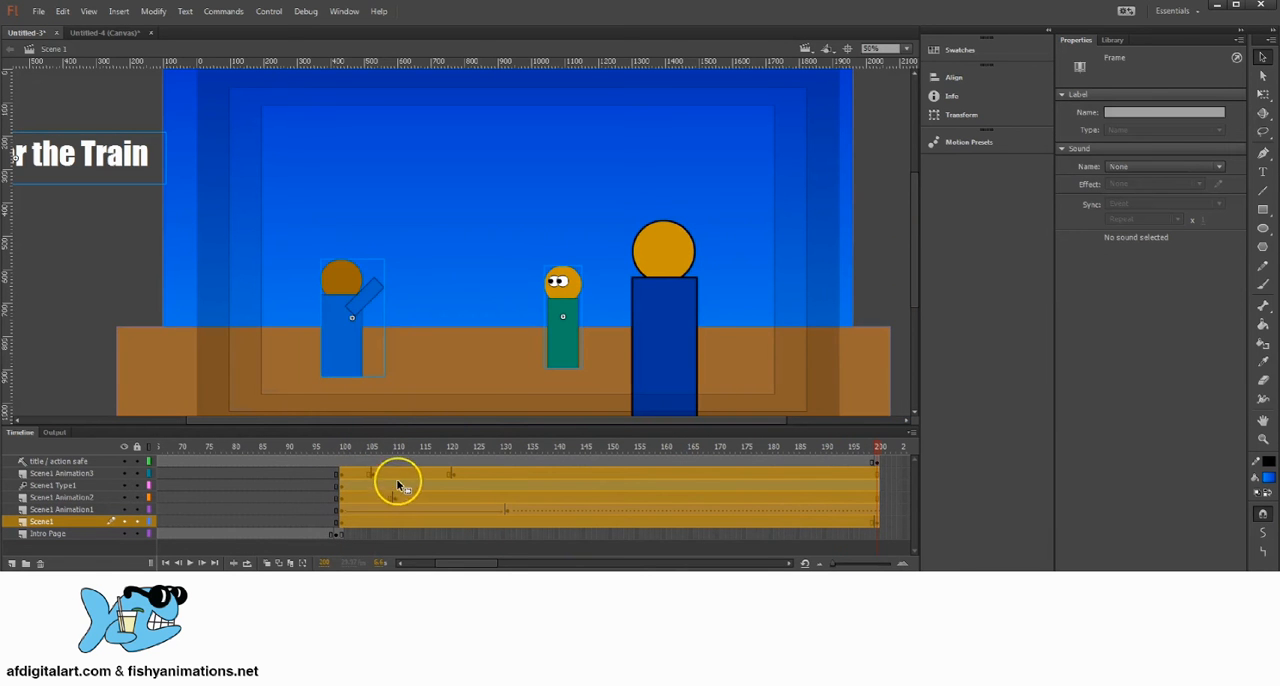
drag(383, 476, 411, 477)
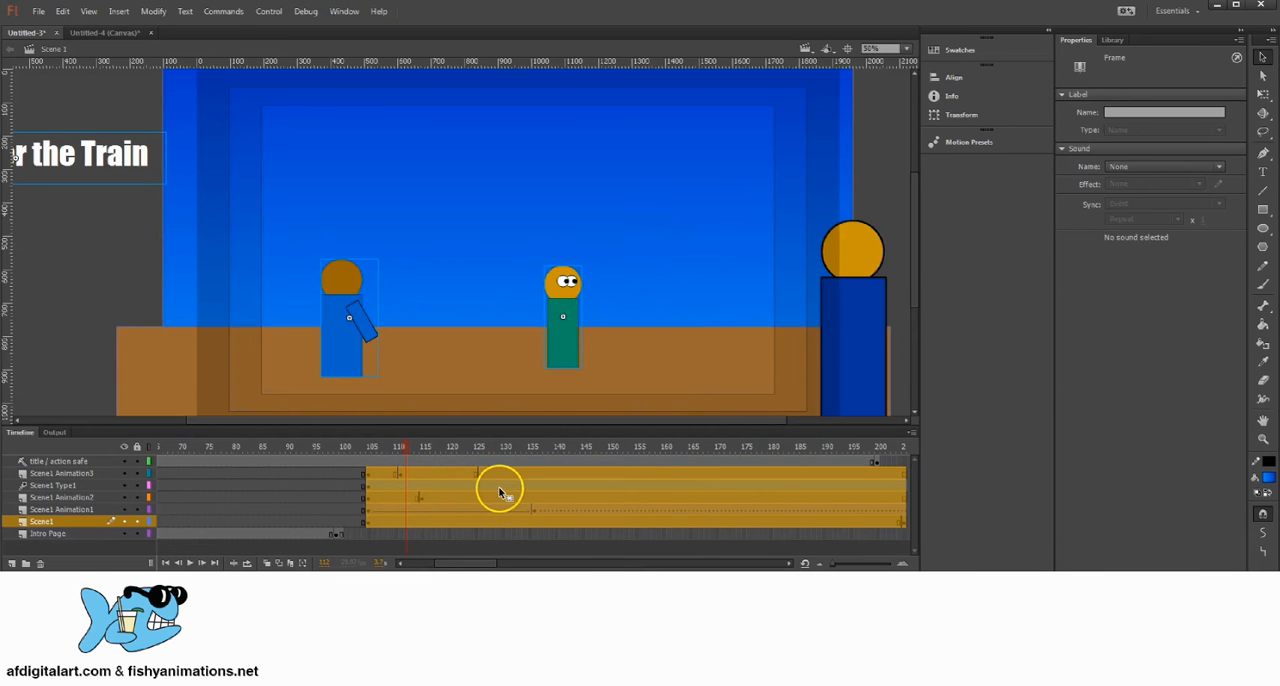
Step: Undo the five-frame shift and the earlier move of the Scene1 layers' starting keyframes
key(ctrl+z)
key(ctrl+z)
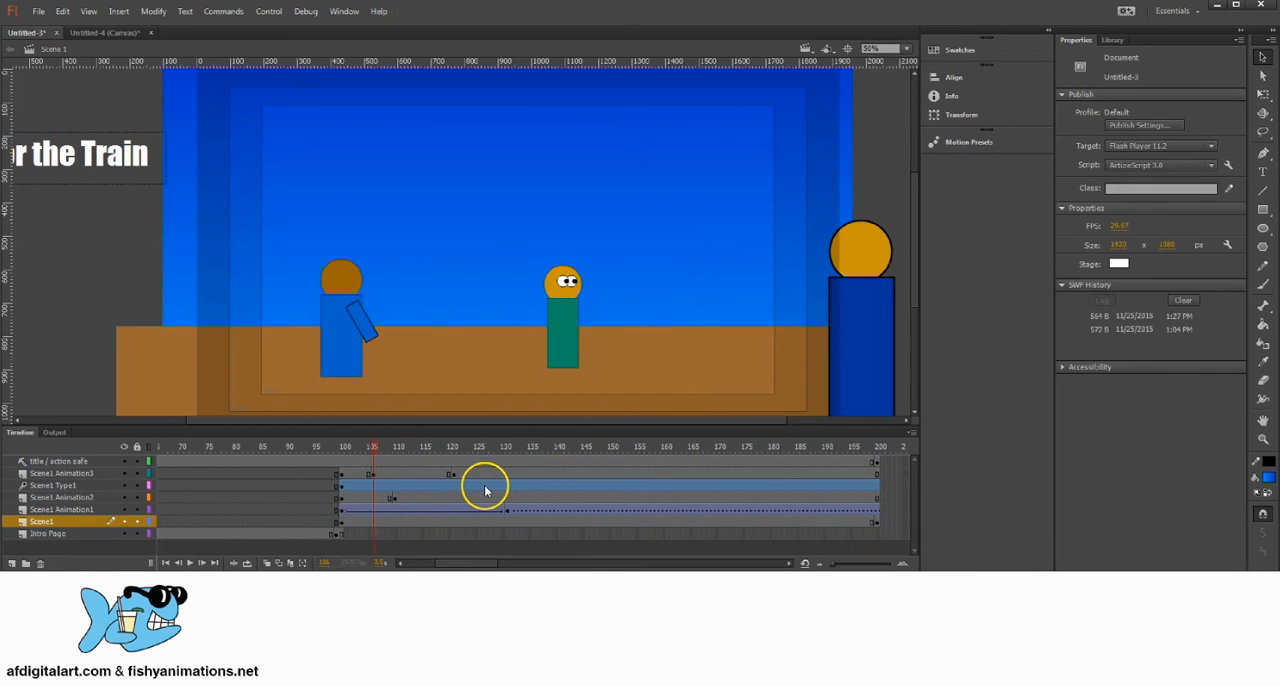
key(ctrl+z)
key(ctrl+z)
key(ctrl+z)
key(ctrl+z)
key(ctrl+z)
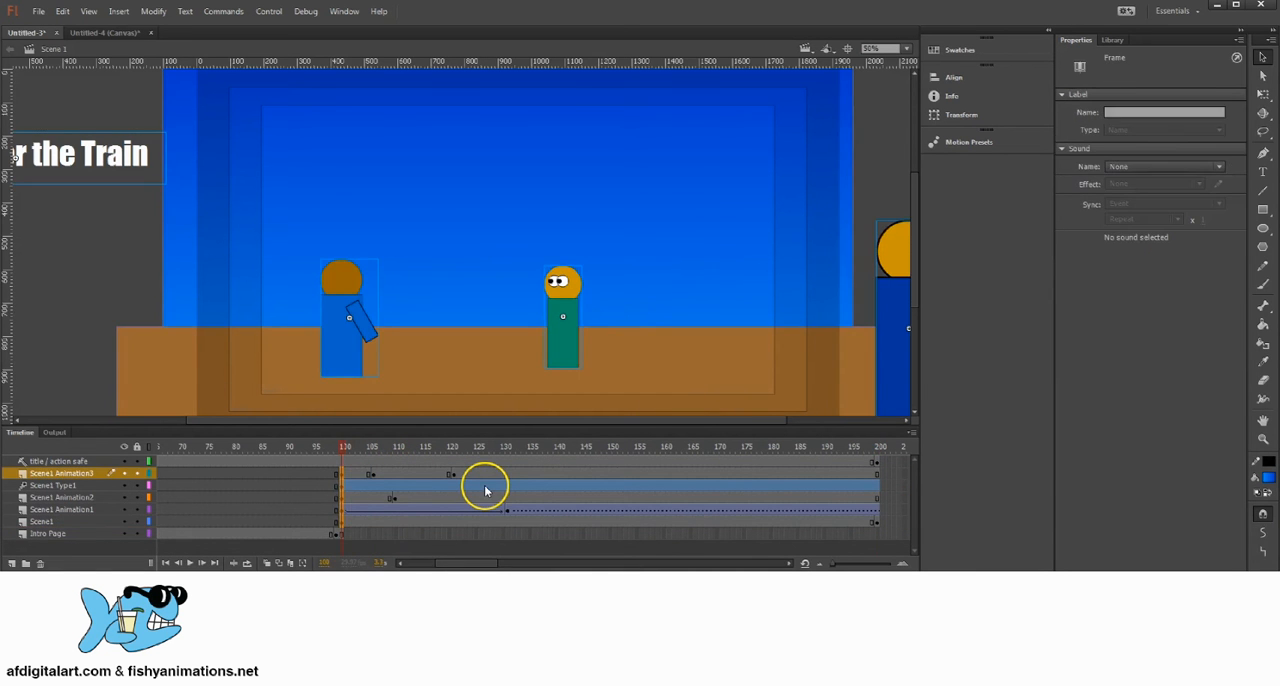
key(ctrl+z)
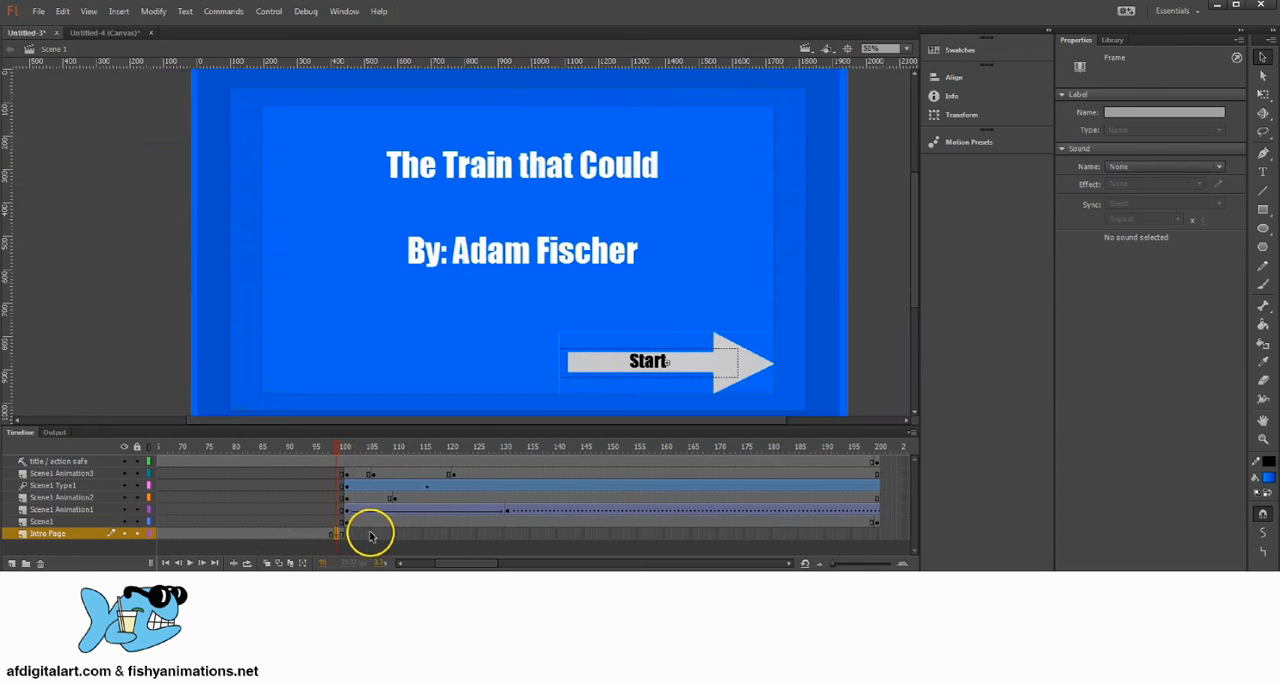
Step: Remove frame 100 from the Intro Page layer
click(353, 536)
drag(348, 474, 350, 533)
click(348, 511)
click(342, 534)
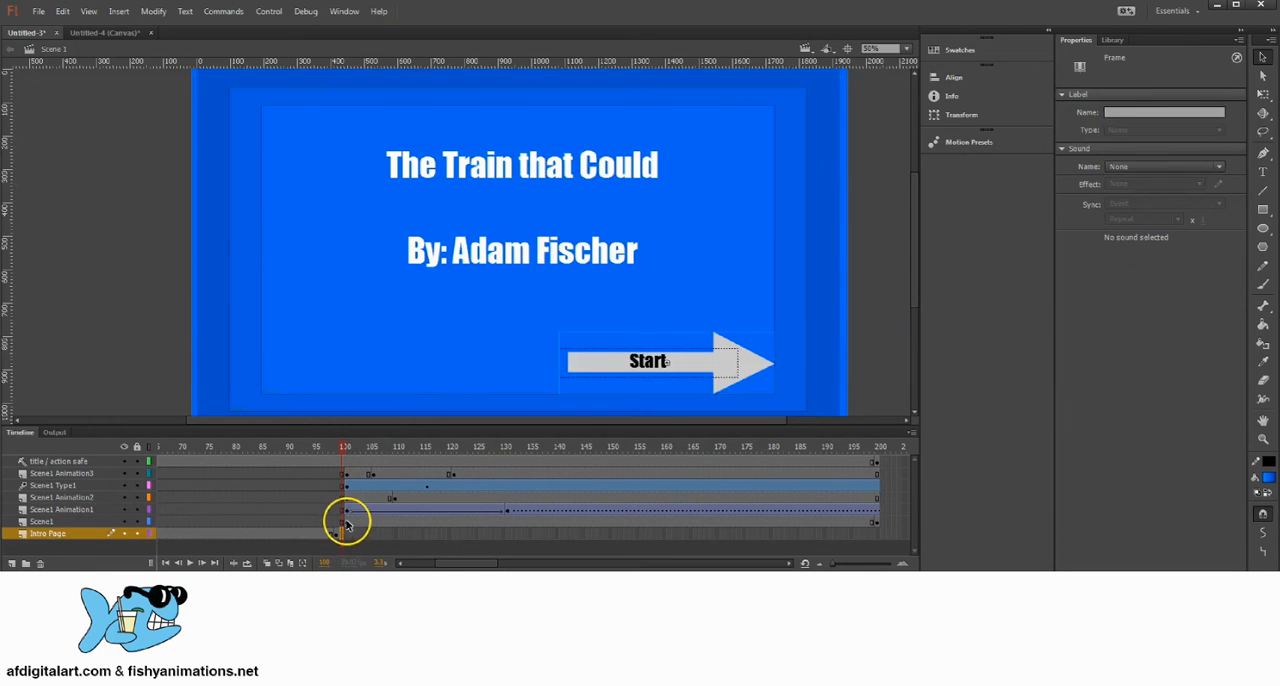
click(347, 522)
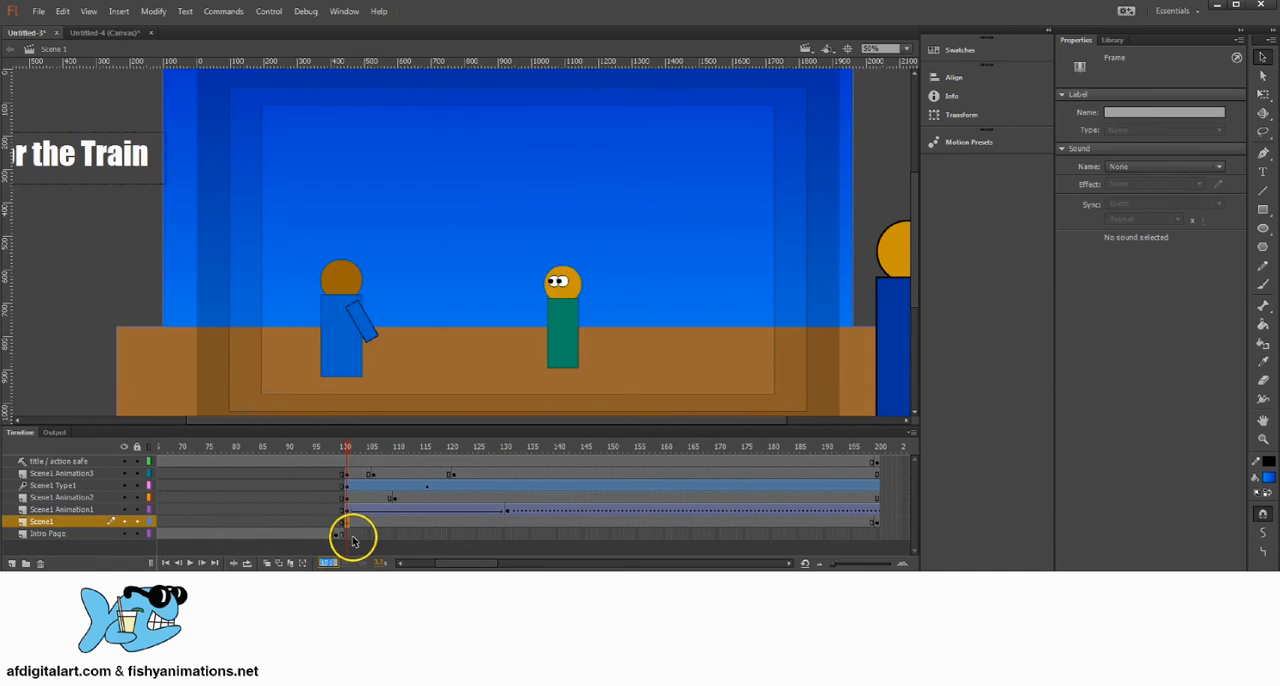
click(349, 535)
click(342, 533)
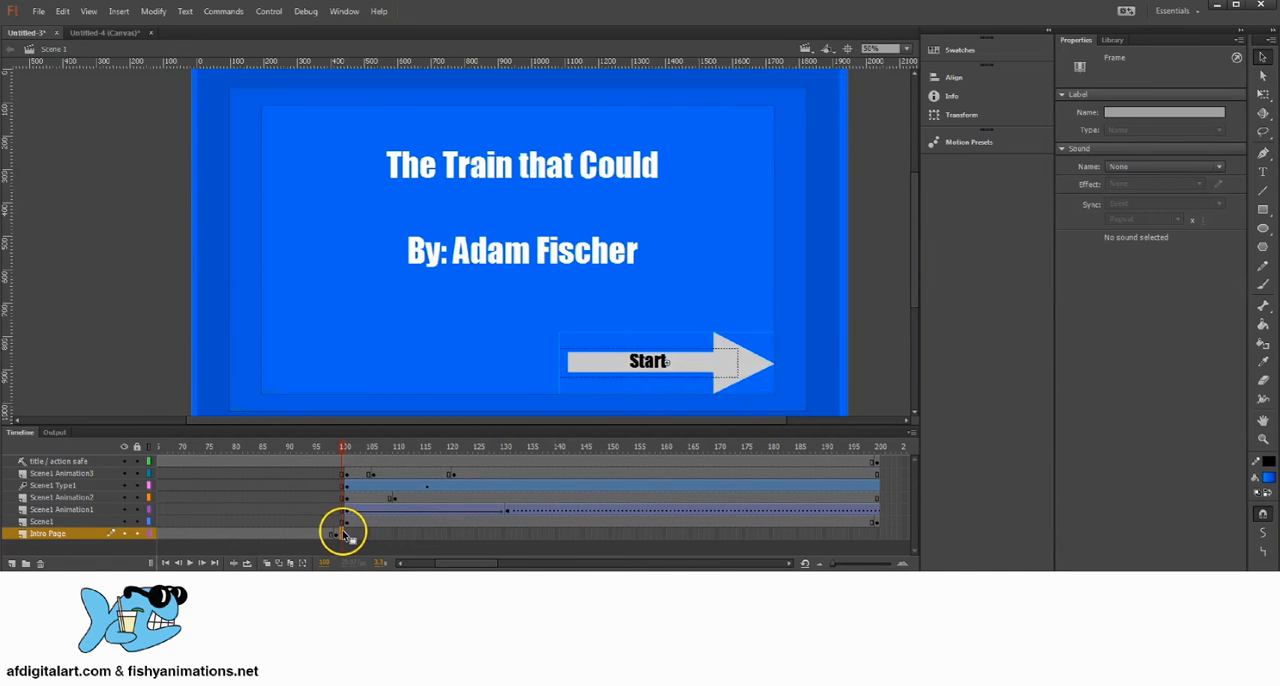
right_click(342, 534)
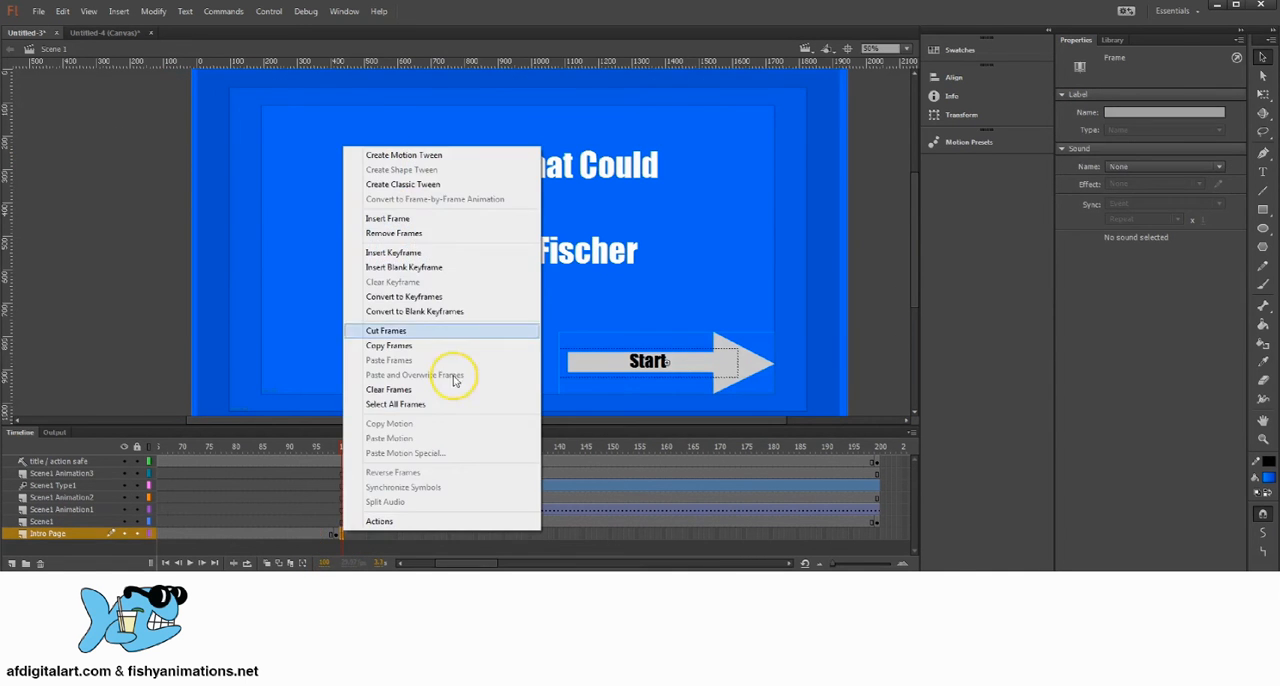
click(414, 234)
click(357, 533)
click(334, 532)
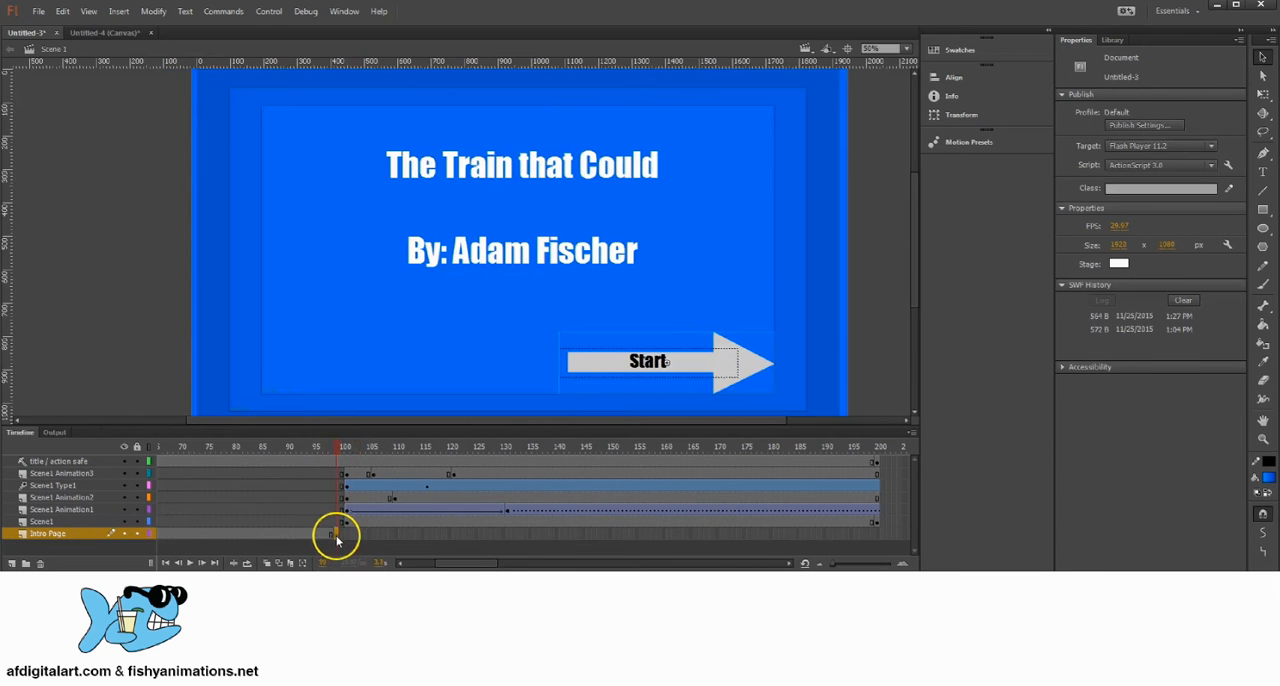
Step: Put the Intro Page layer's last keyframe back at frame 100
click(342, 447)
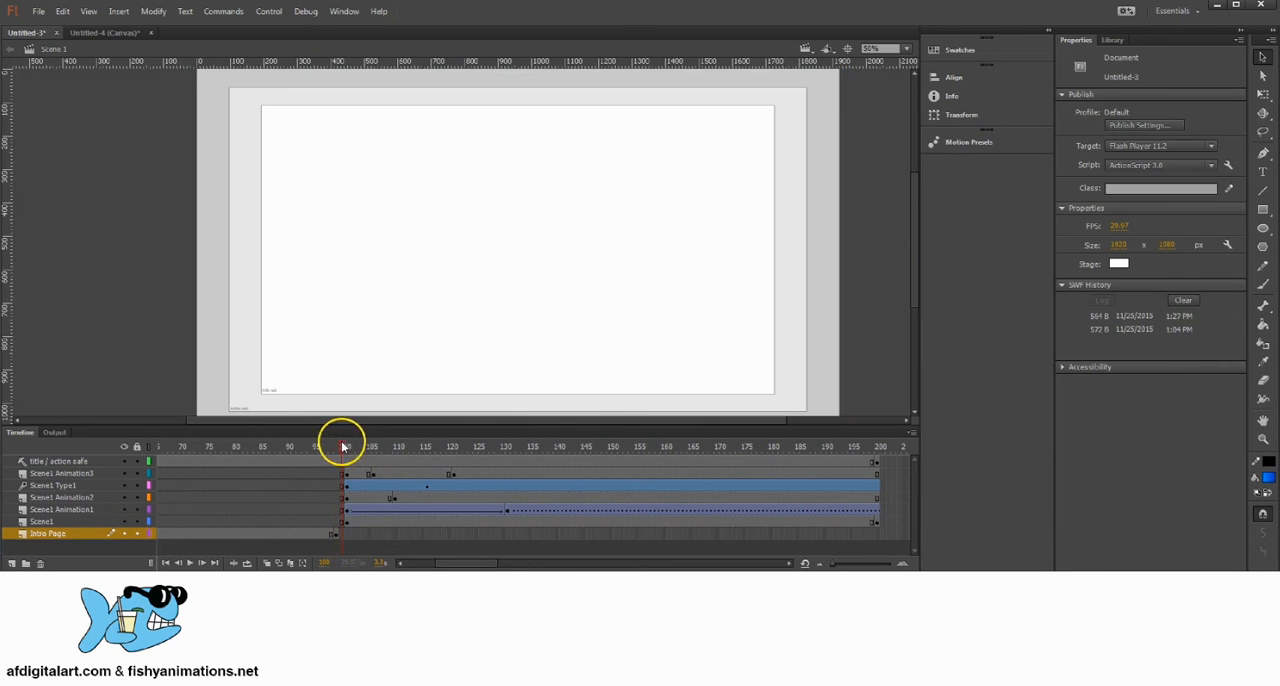
click(336, 534)
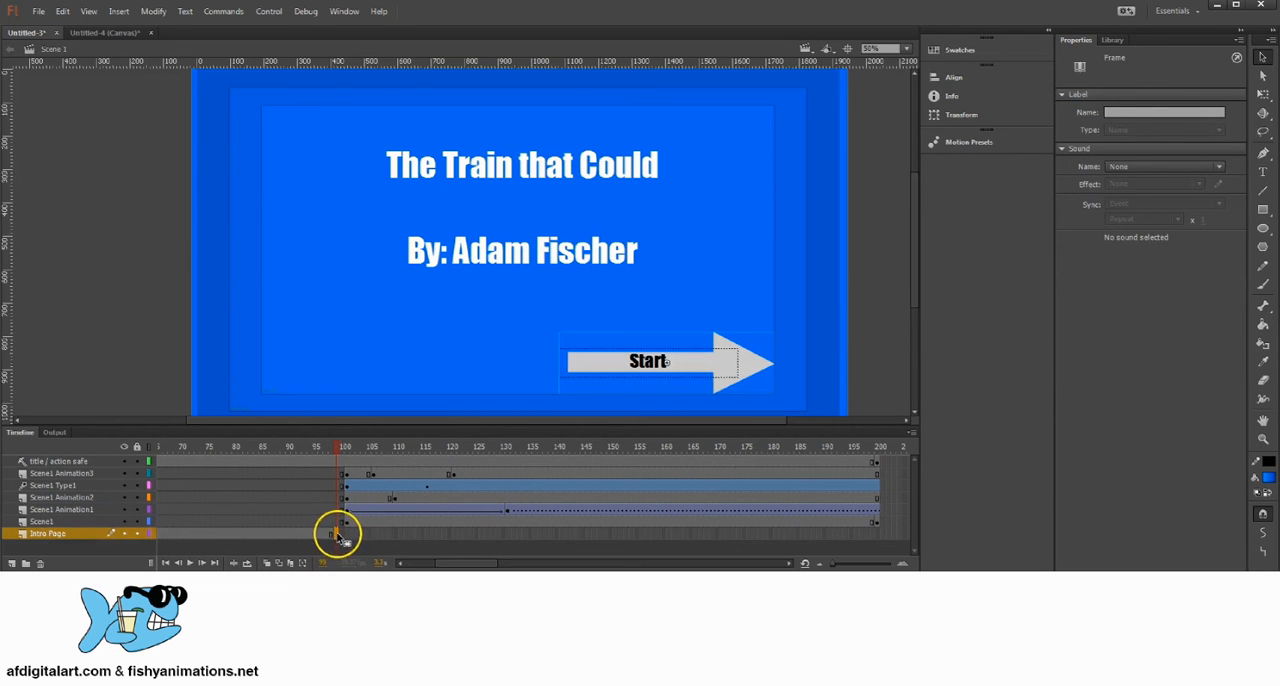
click(341, 448)
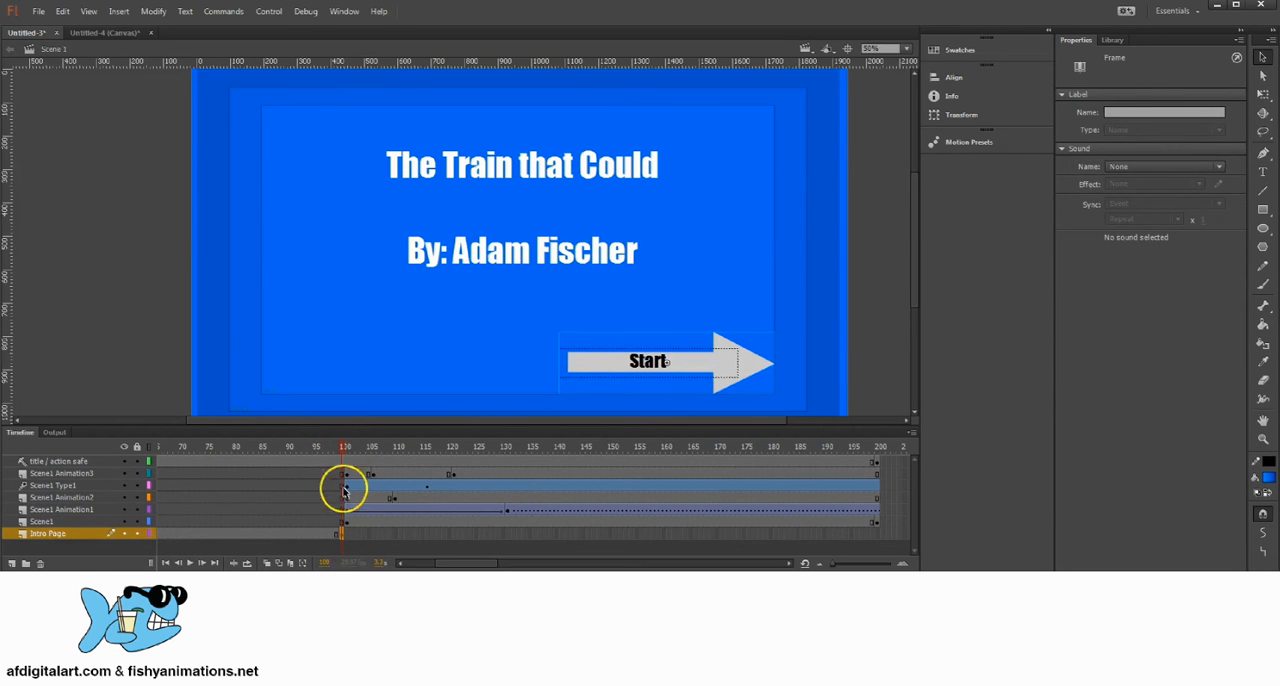
drag(343, 449, 359, 463)
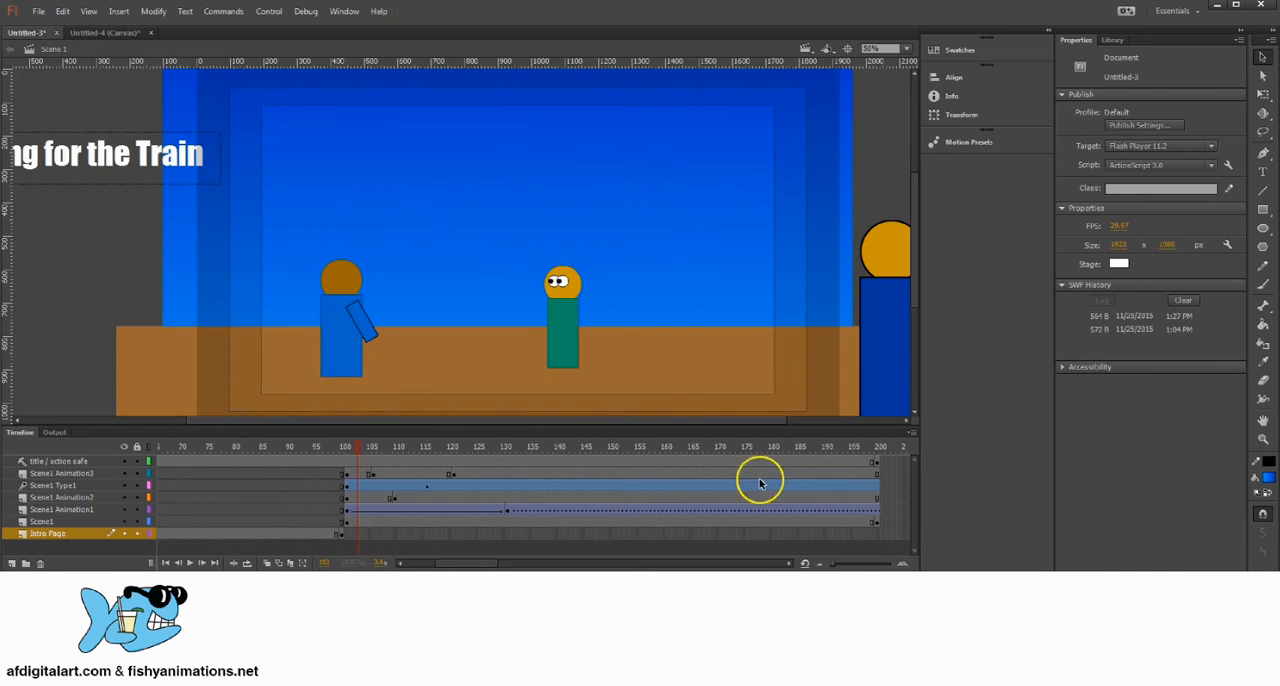
drag(874, 467, 366, 517)
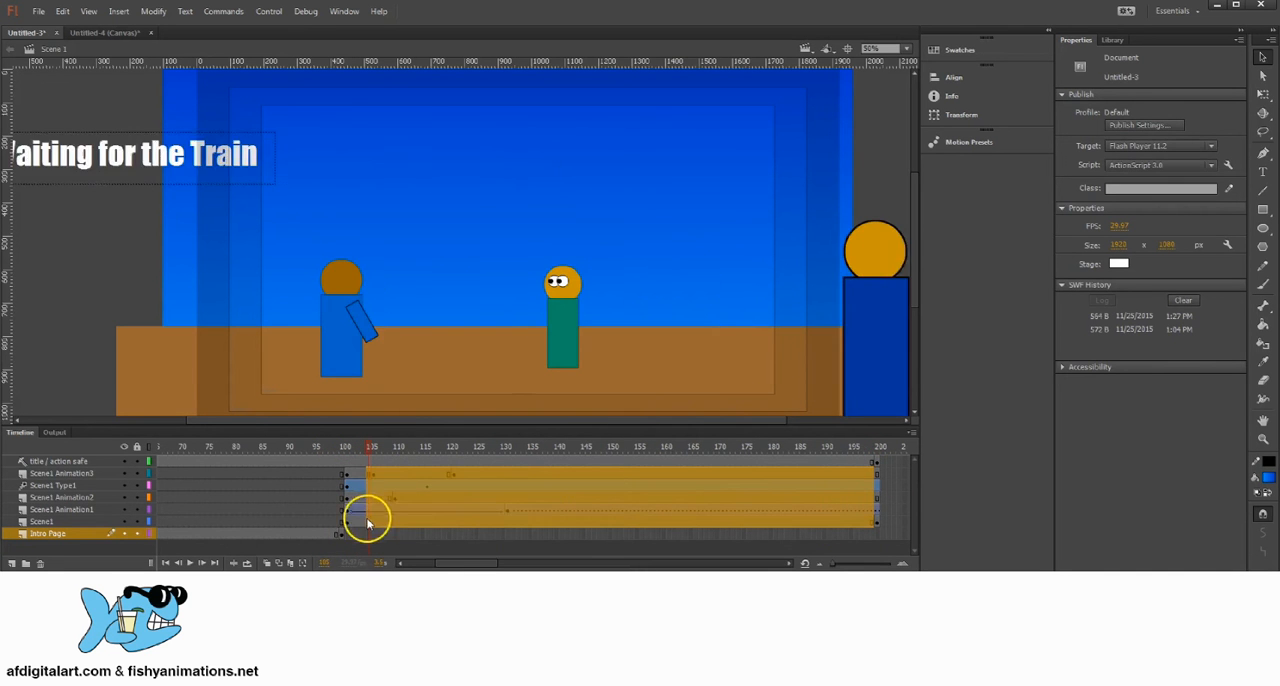
click(500, 534)
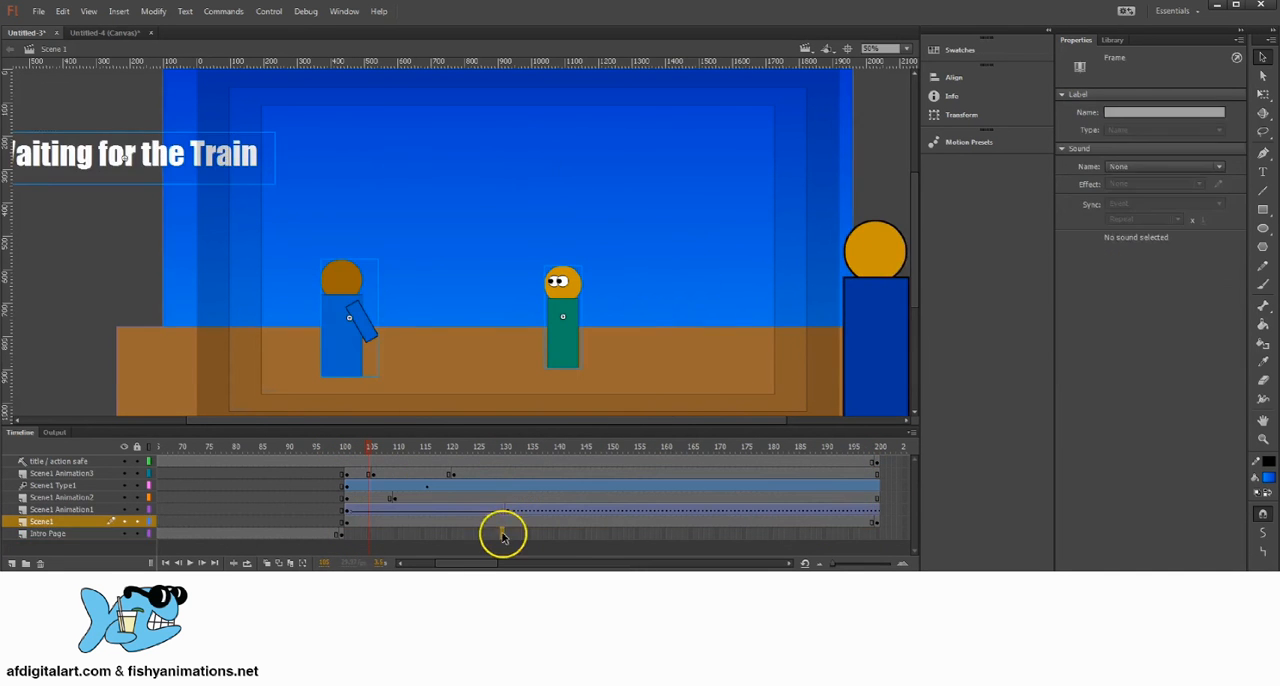
Step: Try to extend the last frames of the title / action safe and Scene1 layers five frames past frame 200, and undo it
click(877, 458)
click(878, 521)
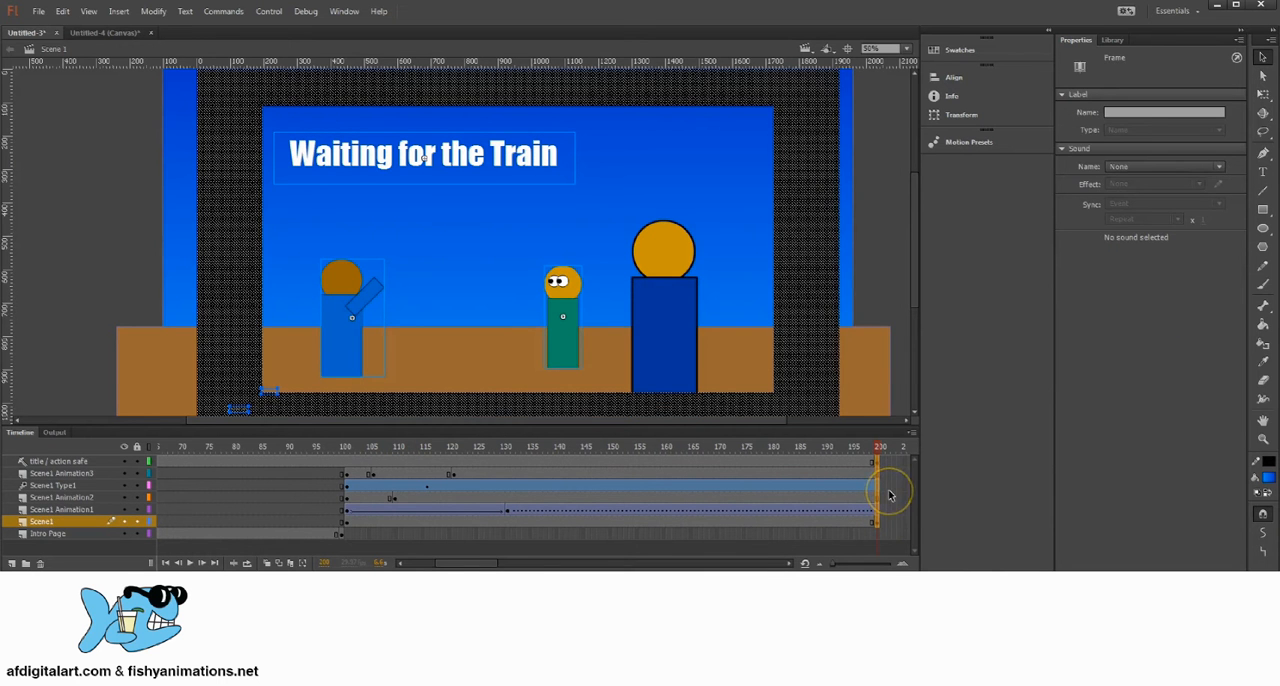
click(879, 486)
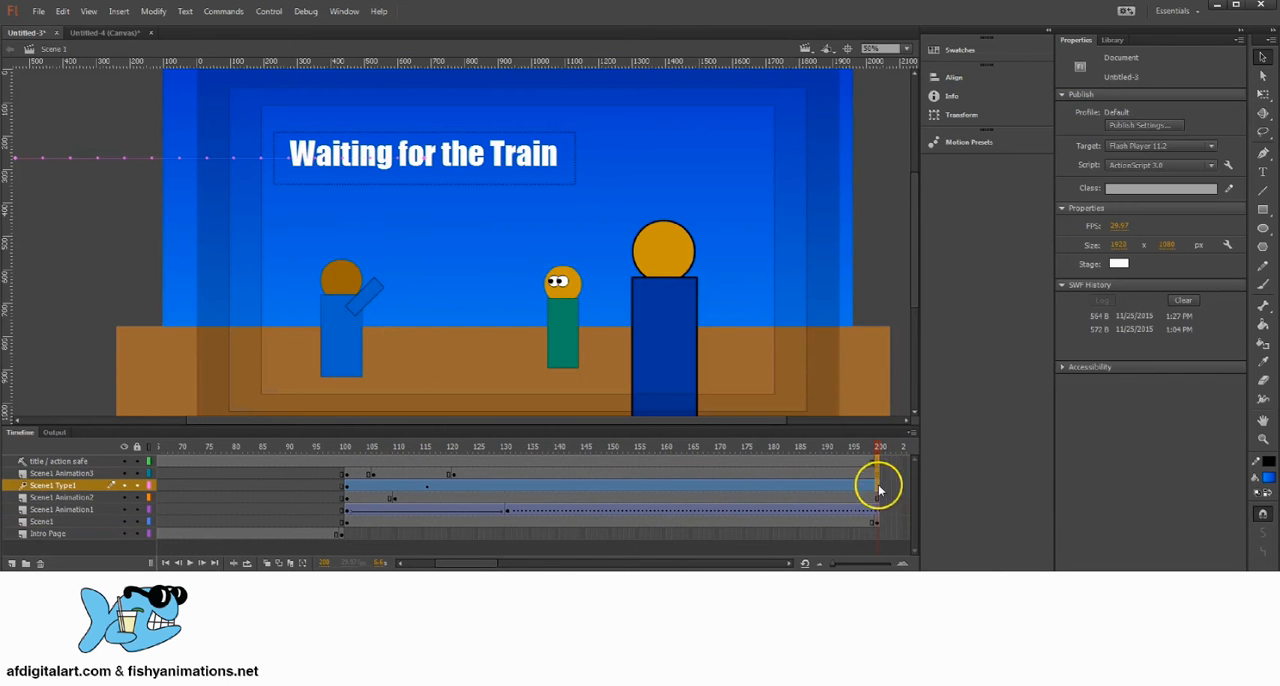
click(878, 521)
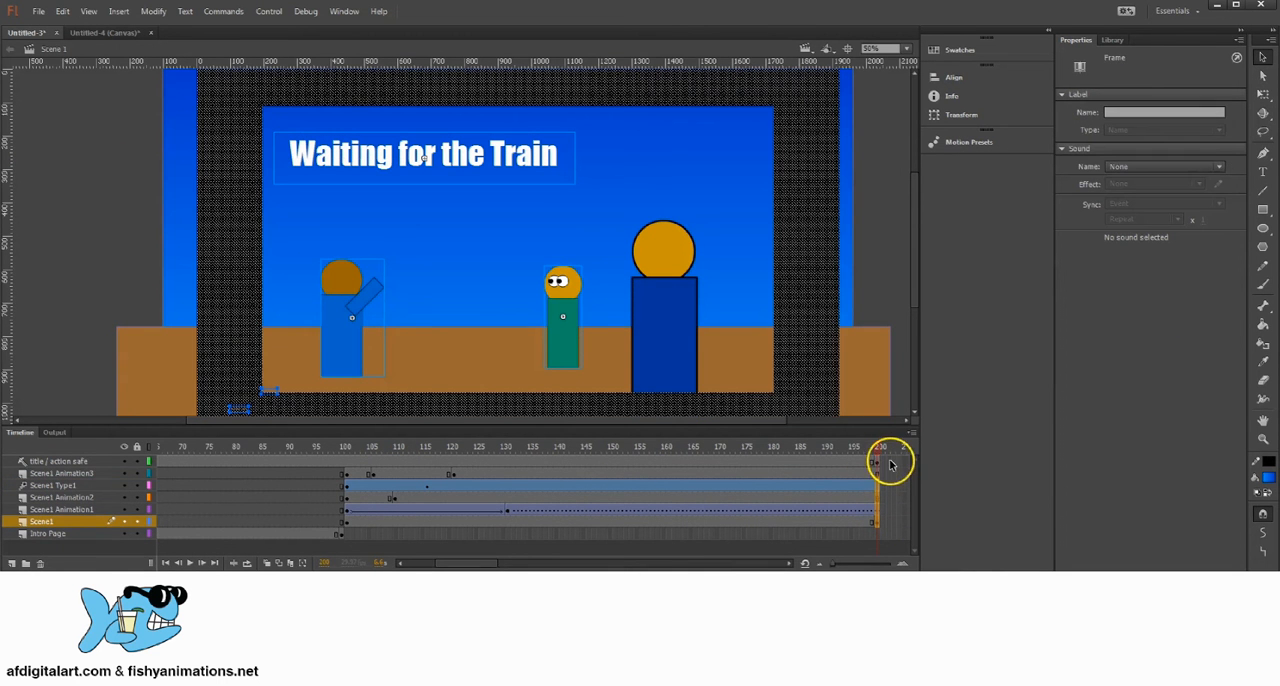
click(877, 461)
click(878, 521)
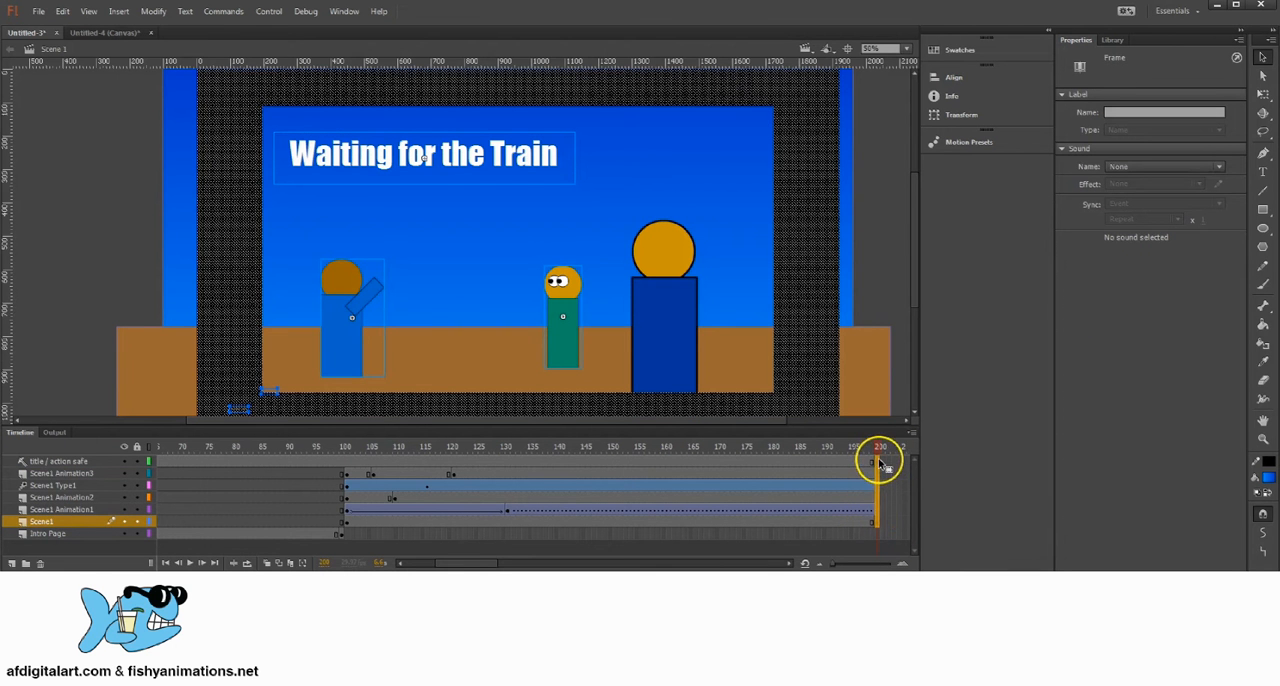
click(878, 461)
click(891, 497)
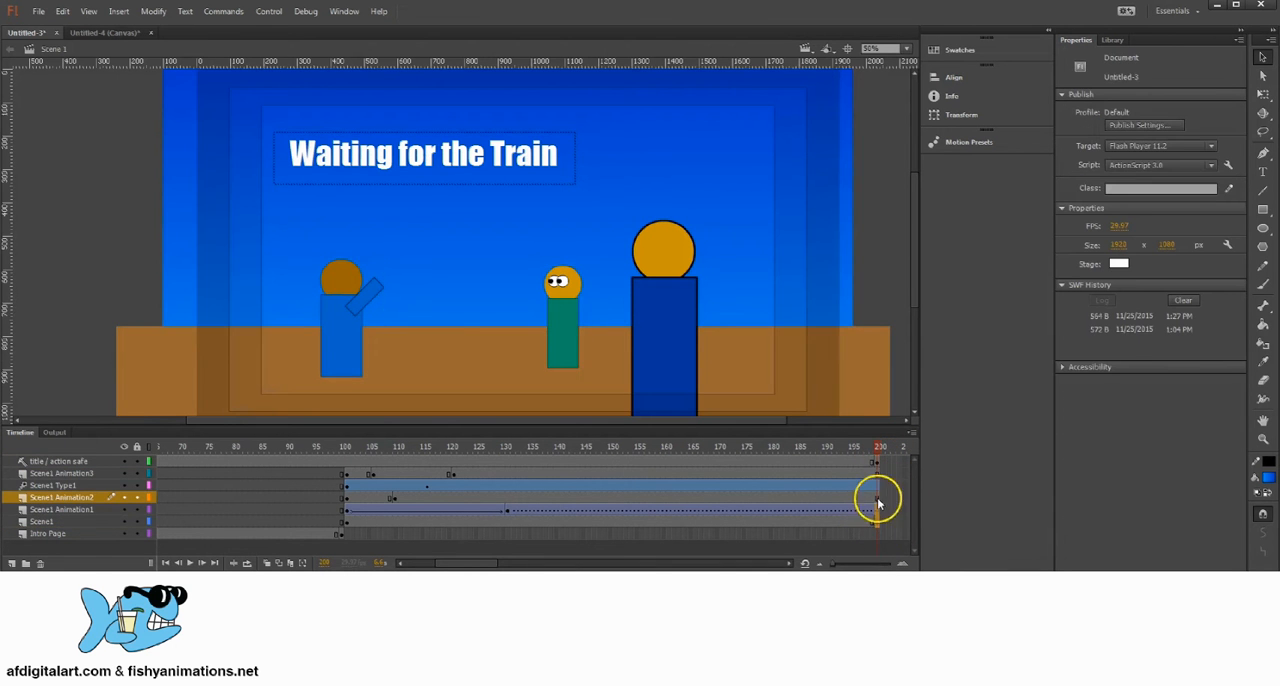
click(874, 521)
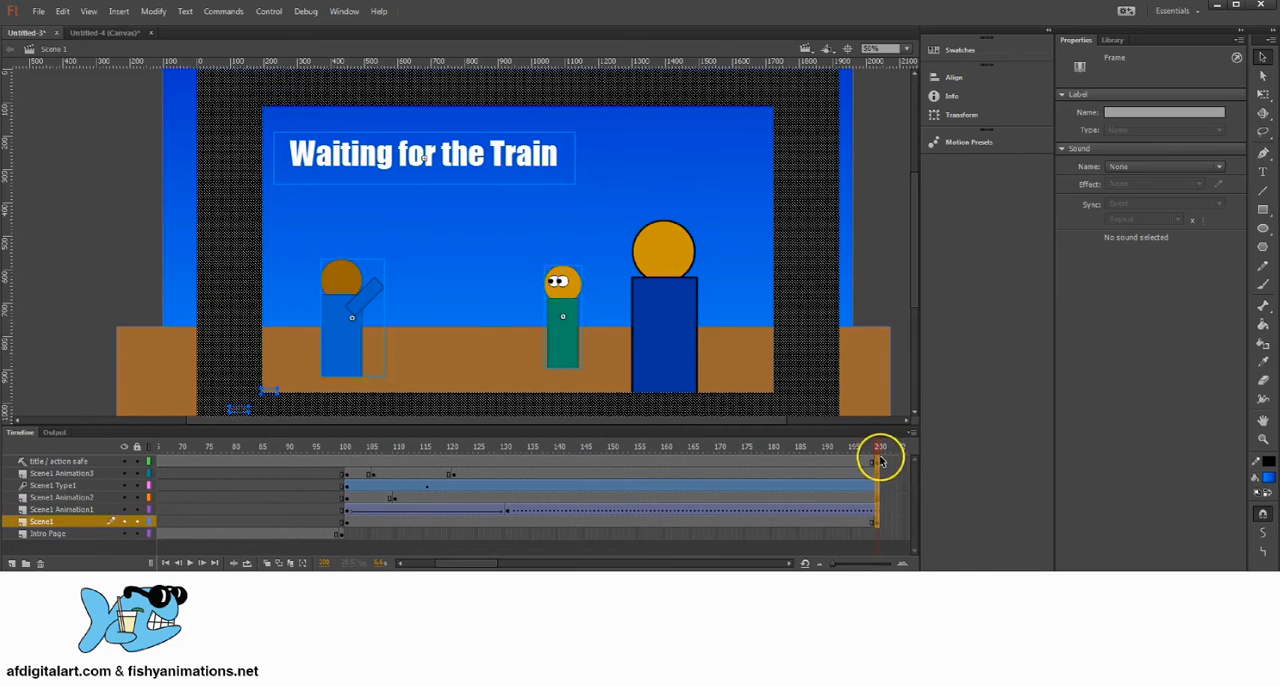
click(901, 510)
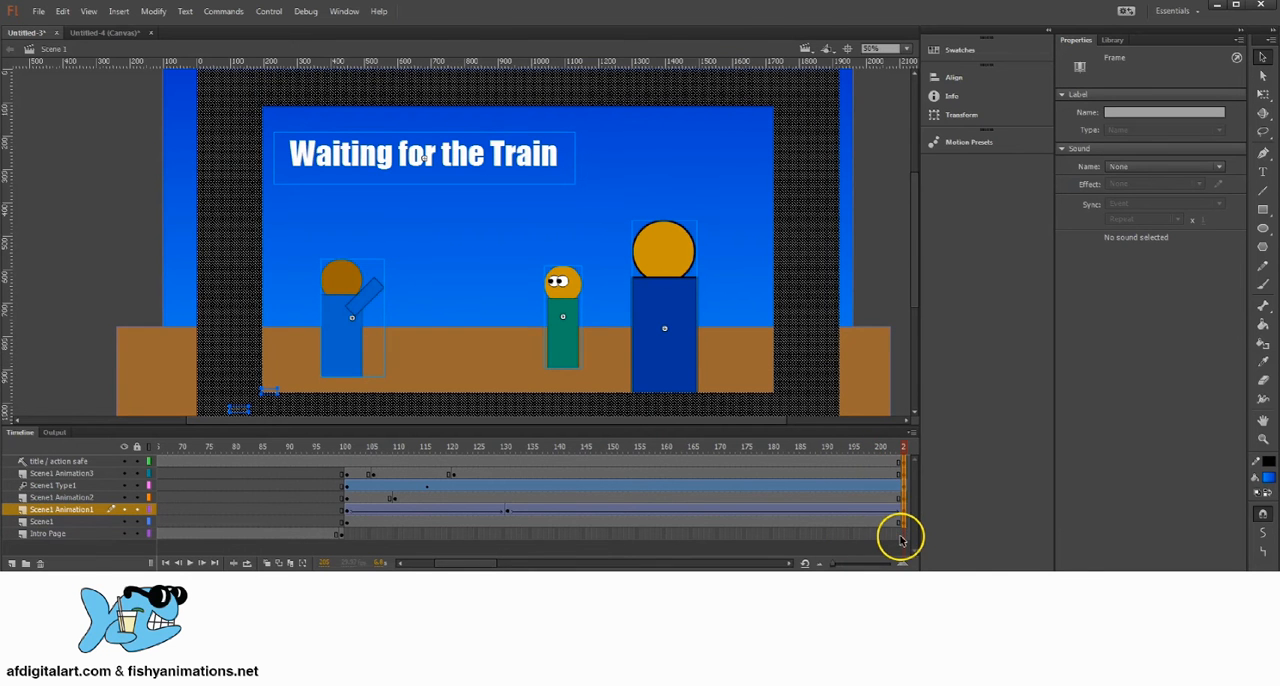
key(ctrl+z)
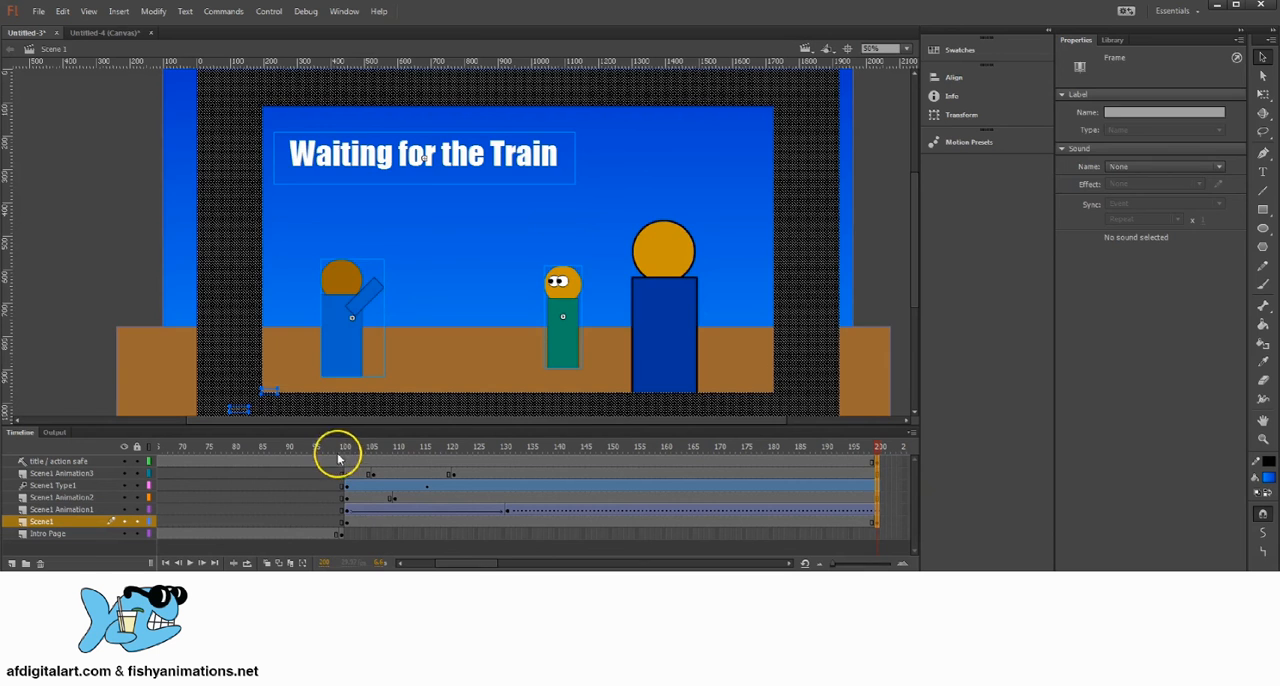
Step: Examine on the timeline at which frame the Intro Page layer ends and the Scene1 layers' first keyframes begin
drag(334, 447, 347, 449)
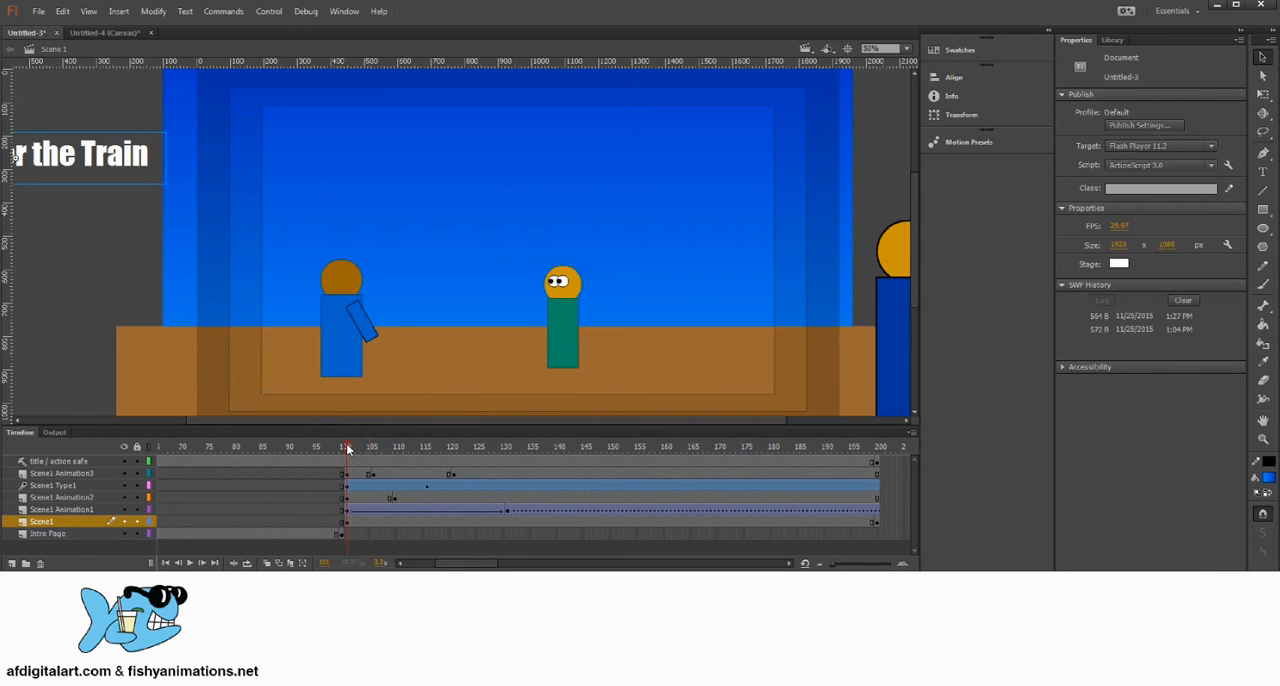
click(346, 473)
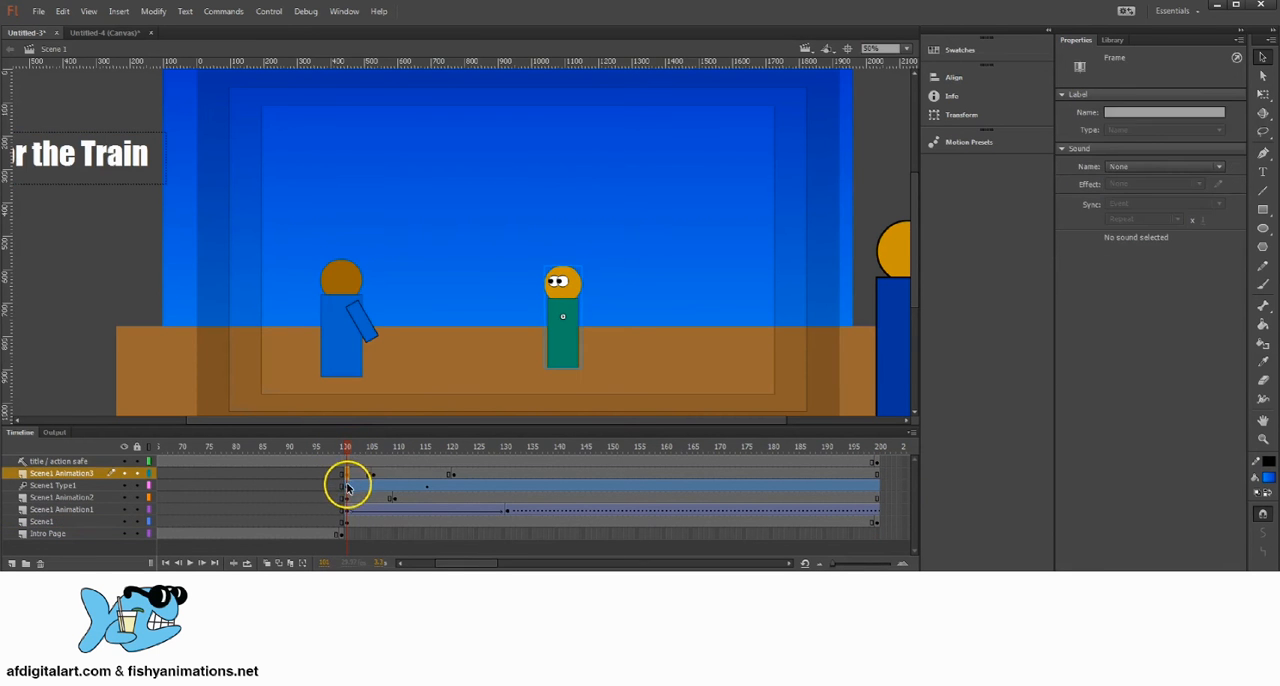
click(346, 485)
click(346, 497)
click(346, 509)
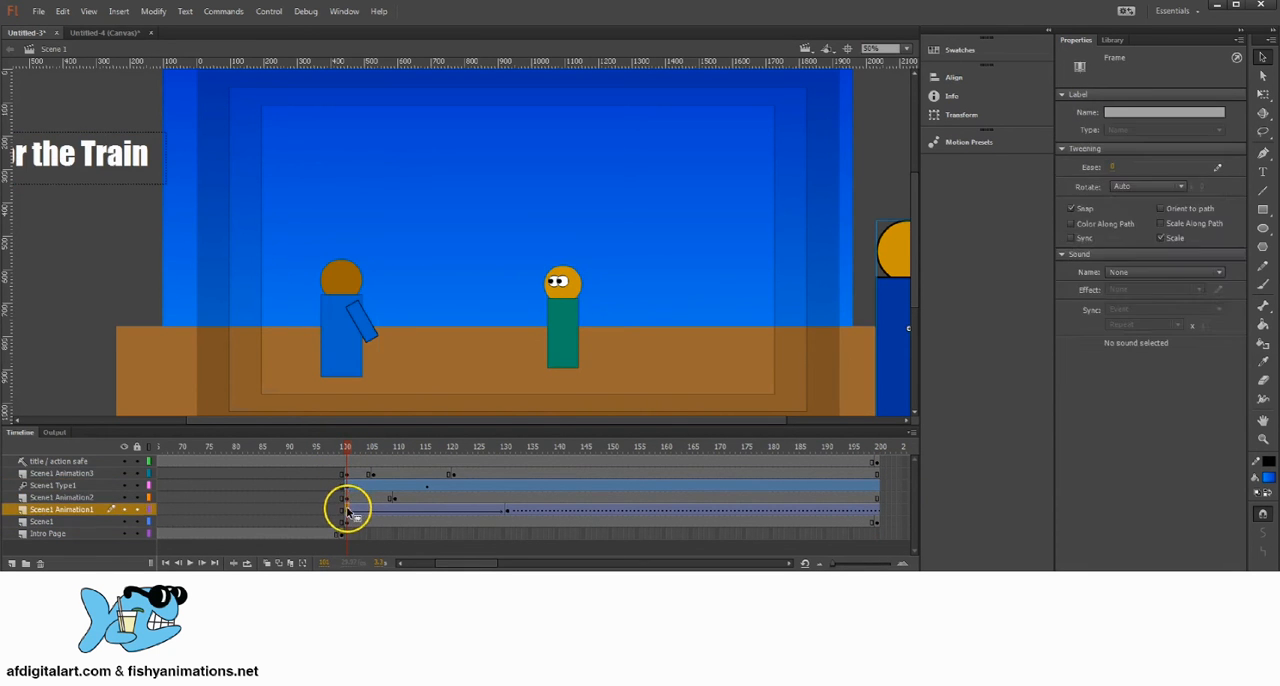
click(346, 521)
mouse_move(349, 447)
mouse_down()
mouse_move(334, 443)
mouse_move(345, 443)
mouse_up()
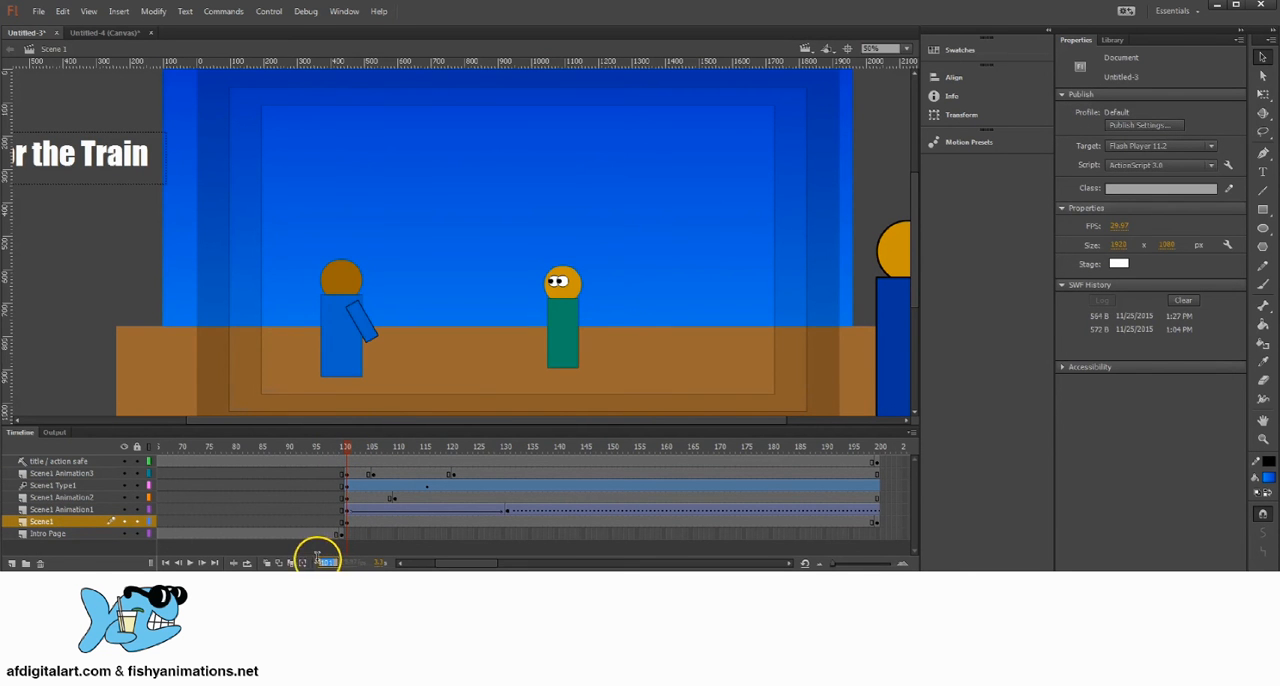
click(343, 533)
click(338, 443)
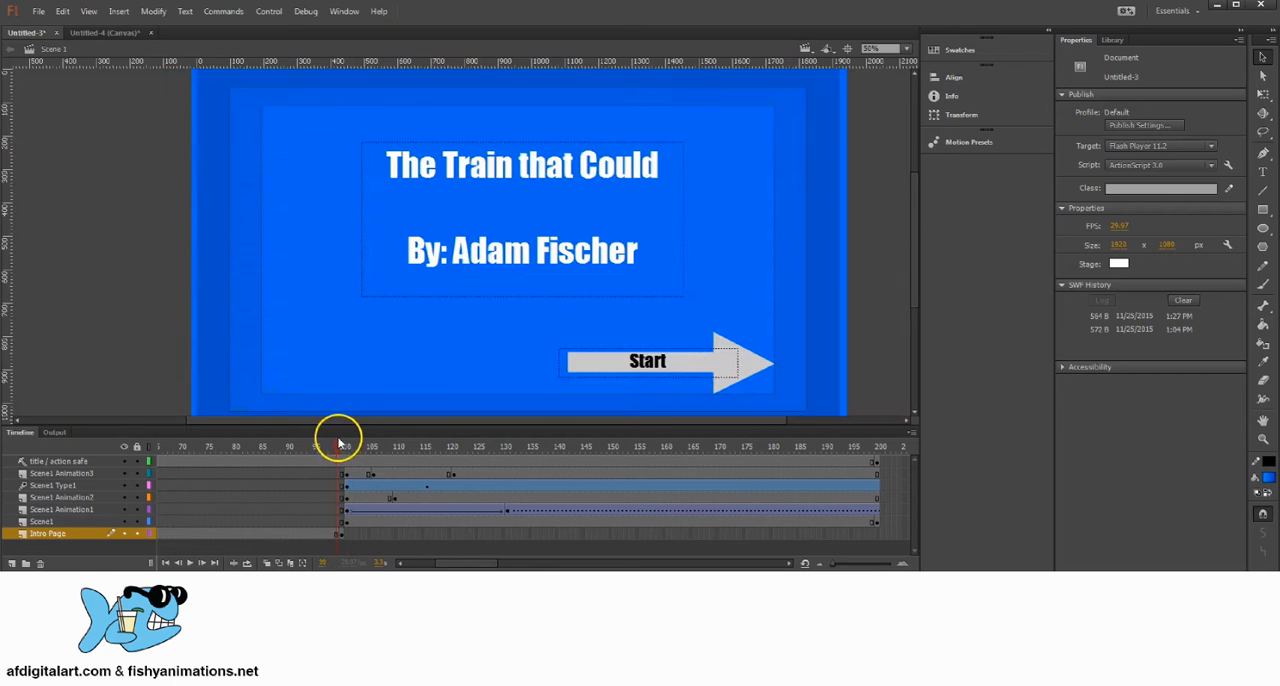
drag(338, 443, 346, 441)
click(346, 475)
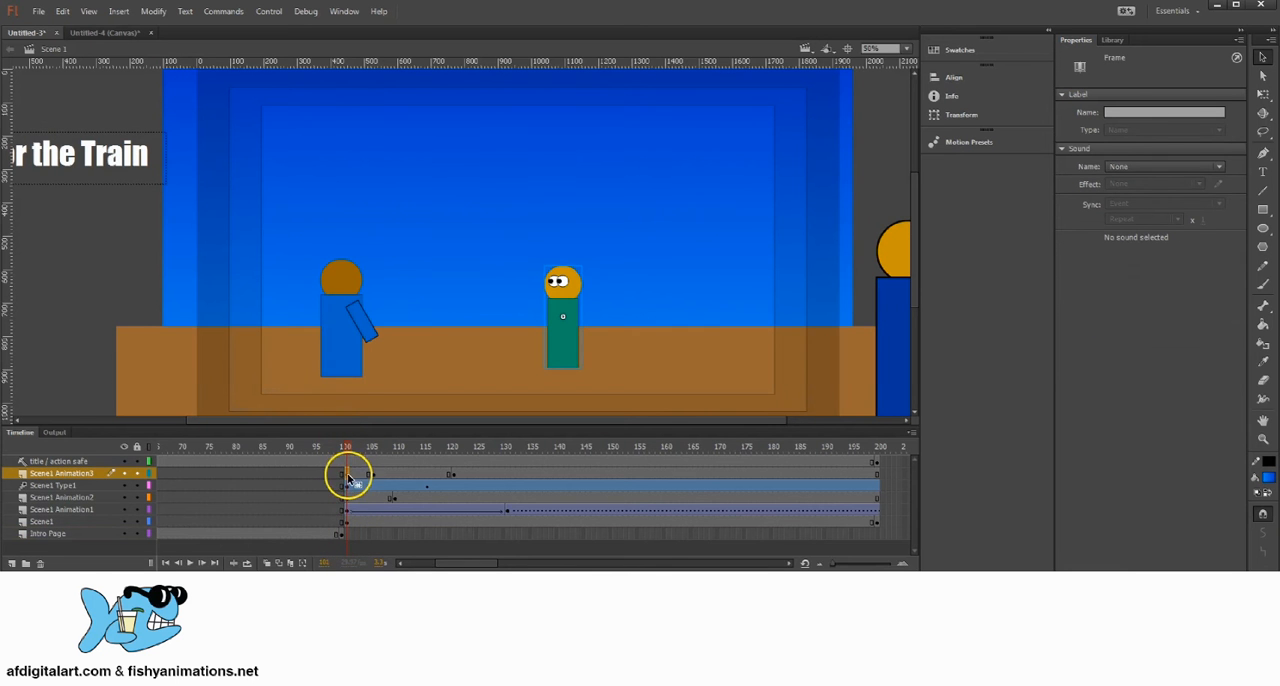
Step: Change the gotoAndPlay target to 101 in the script on frame 1 of the Intro Page layer
drag(485, 563, 209, 526)
click(160, 535)
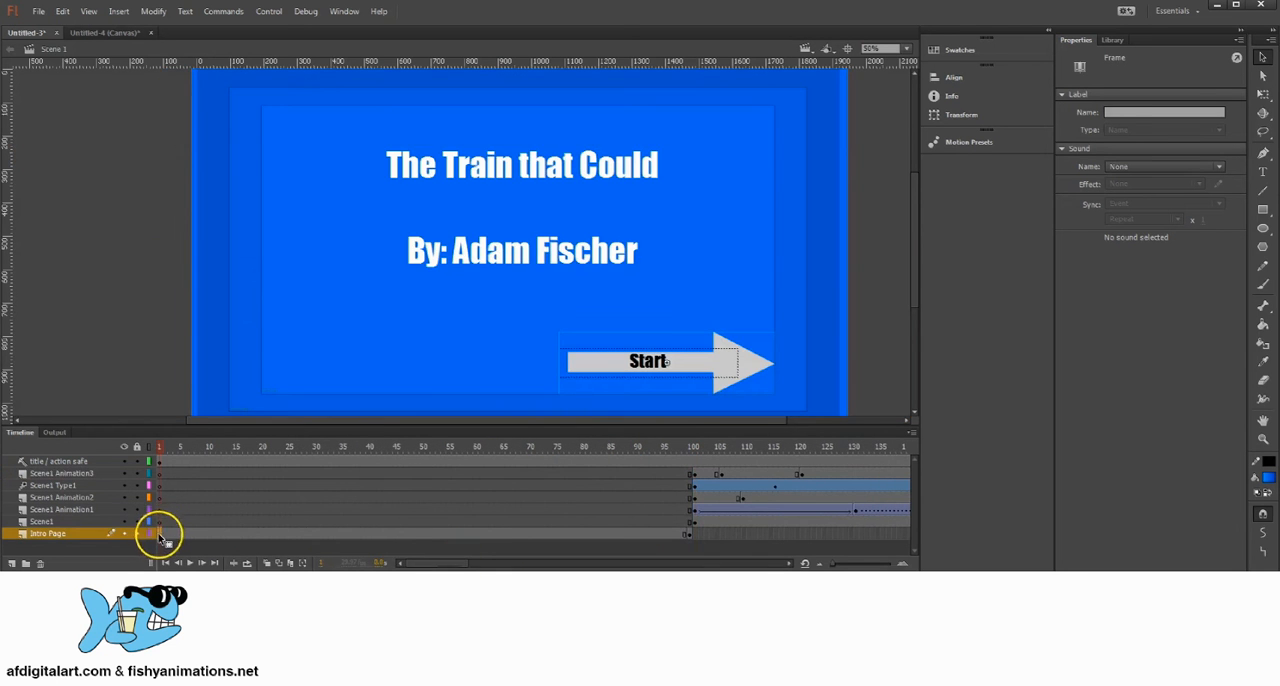
click(170, 534)
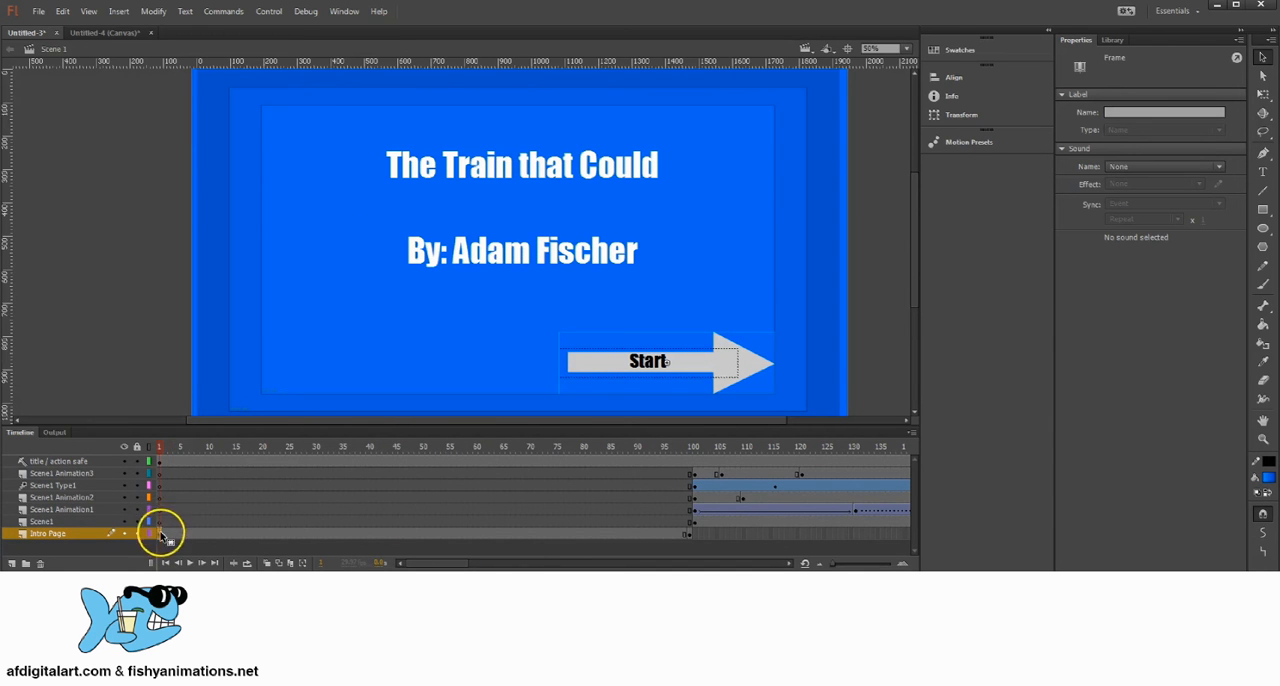
click(345, 12)
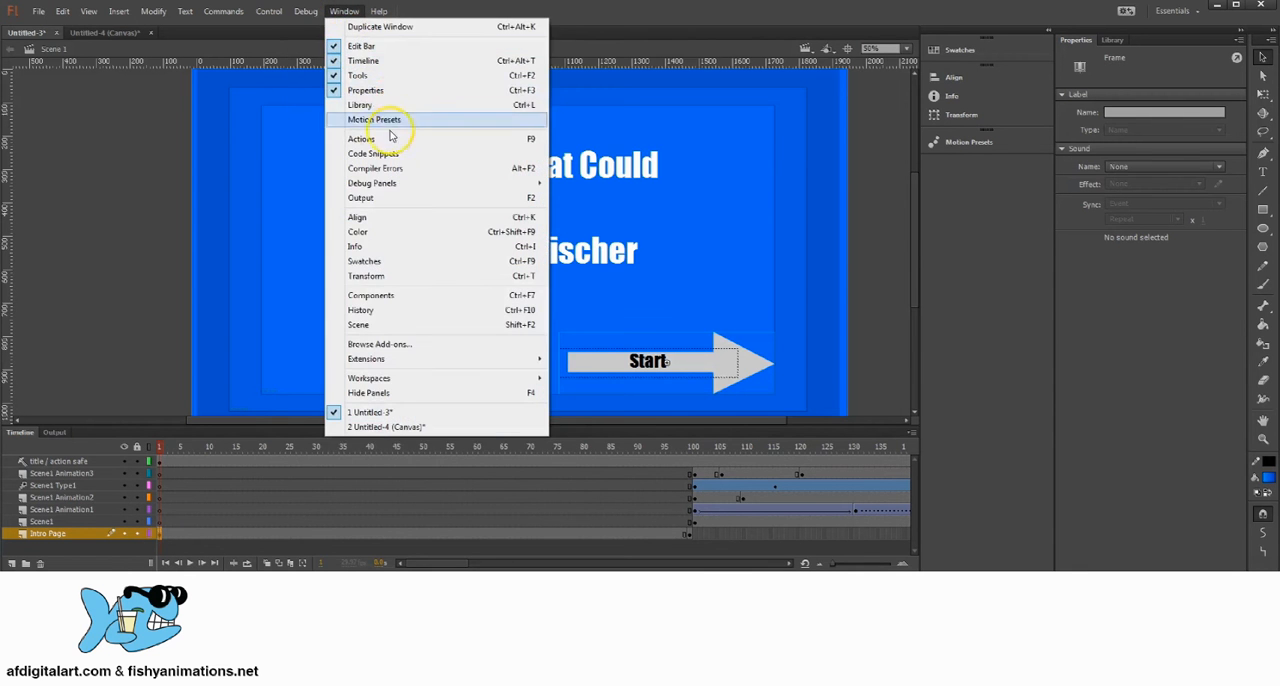
click(391, 136)
click(457, 193)
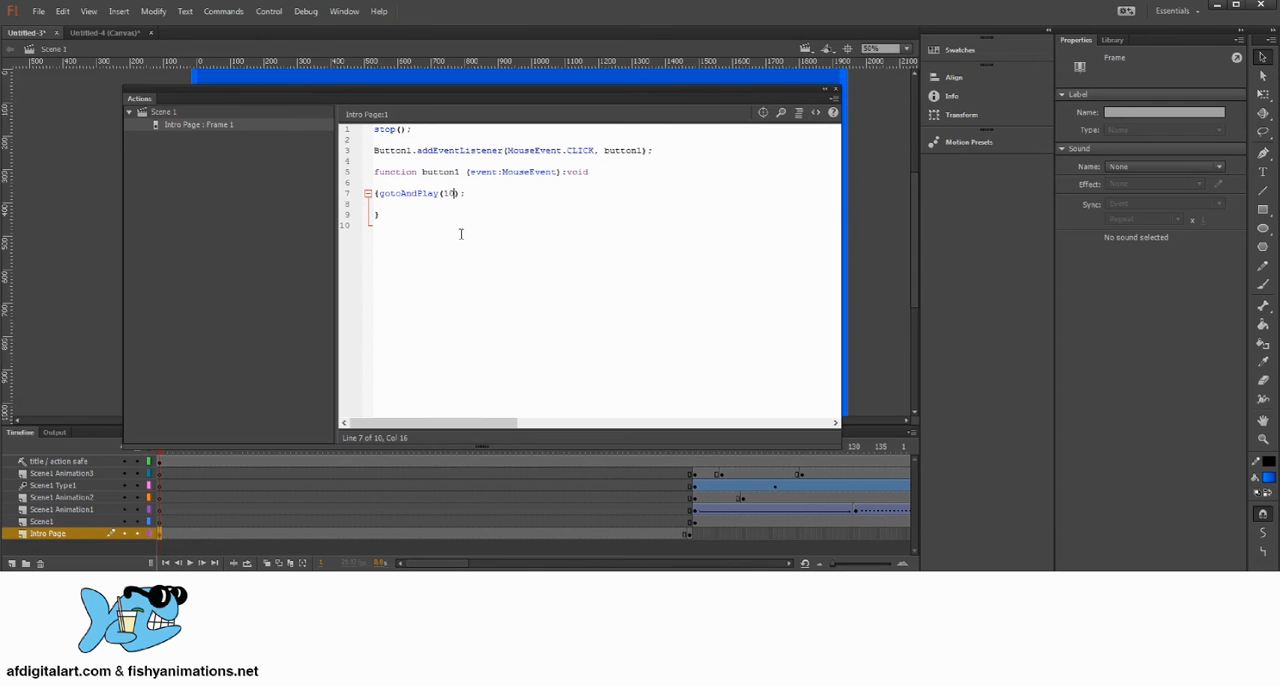
click(461, 192)
click(836, 89)
click(735, 197)
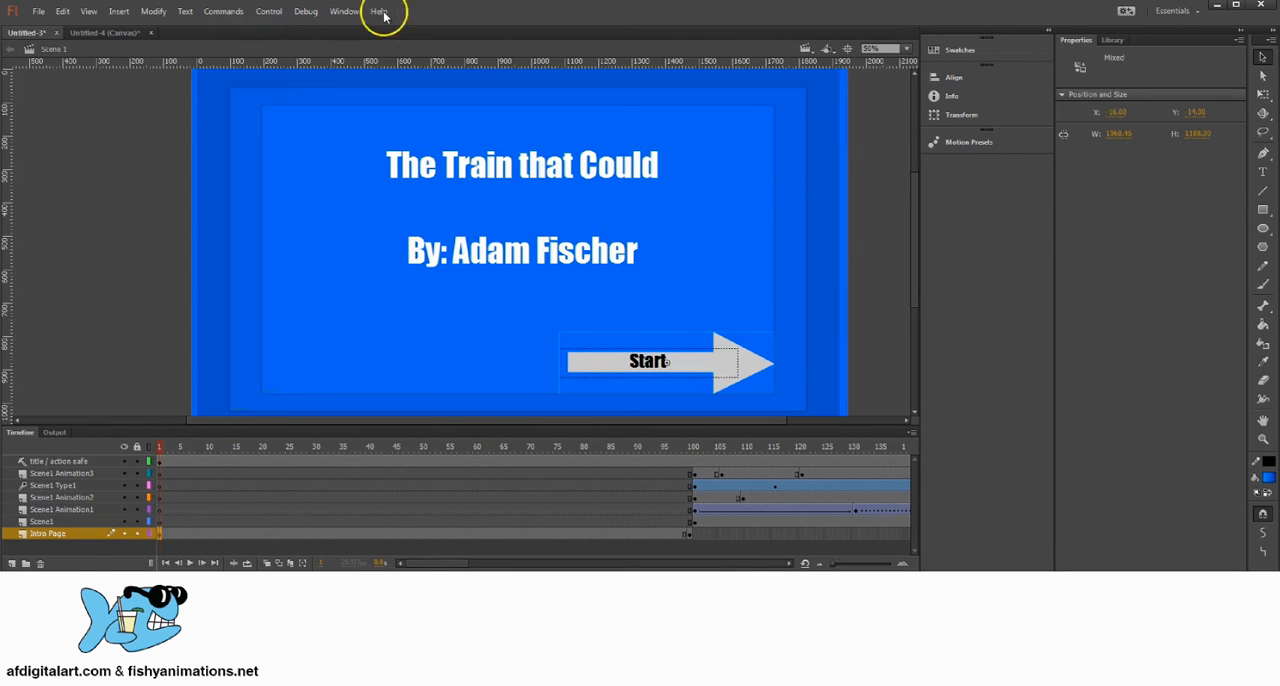
Step: Save the Flash document as example in the Week 5 - Week 7 - Storybook Animation folder
click(38, 11)
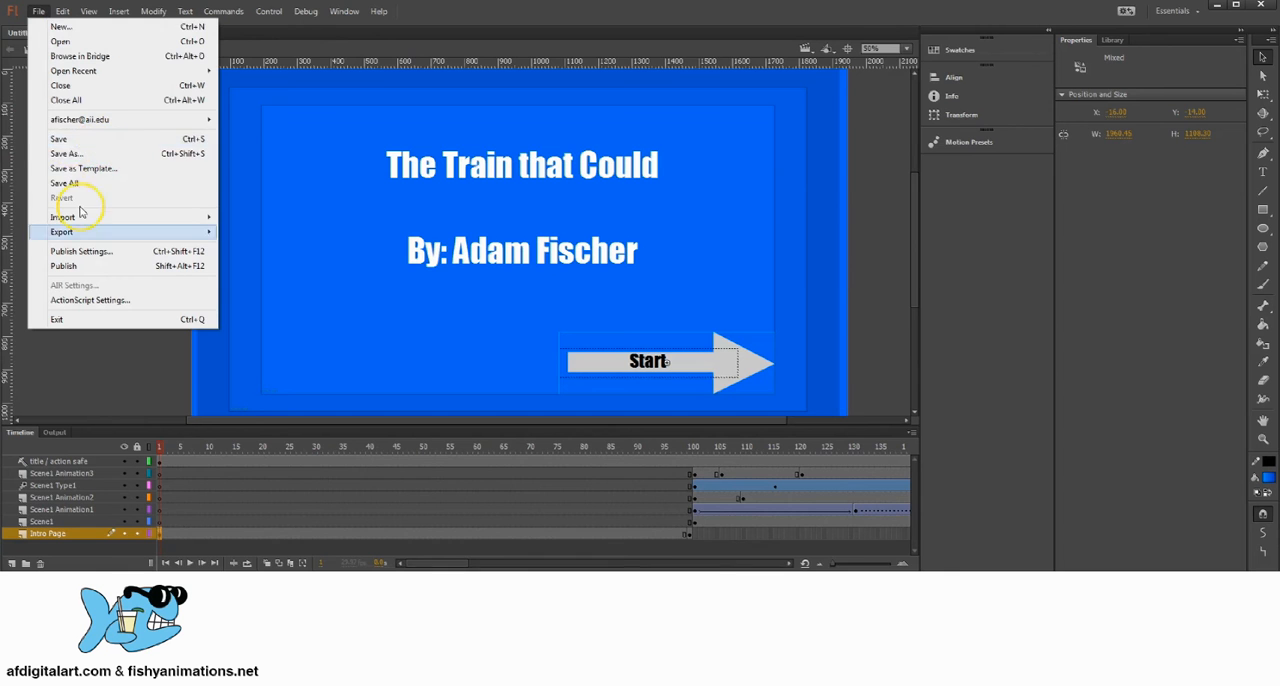
click(69, 138)
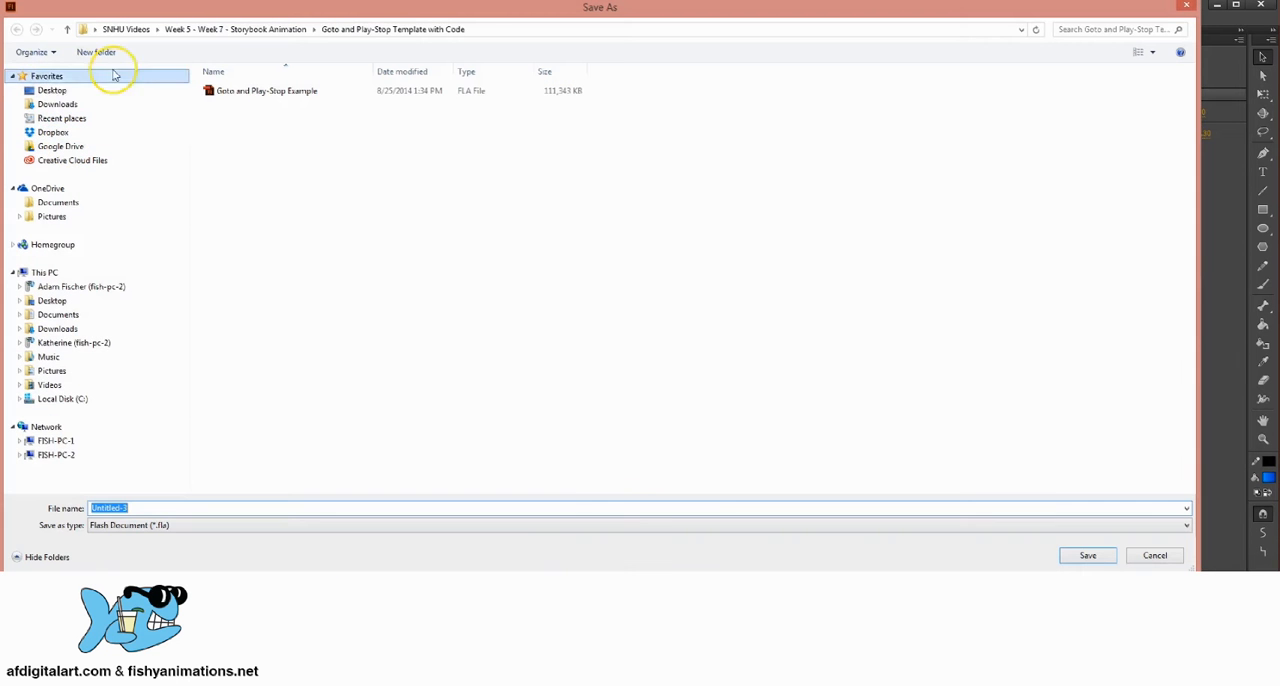
click(118, 508)
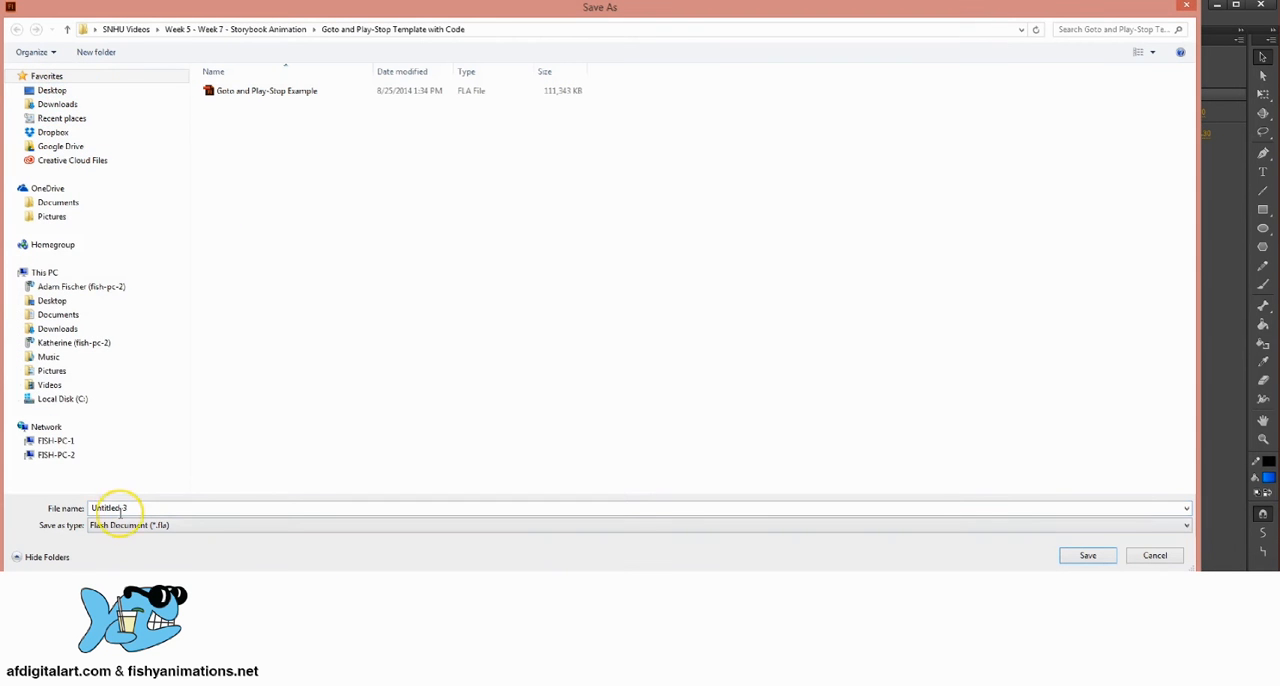
double_click(141, 507)
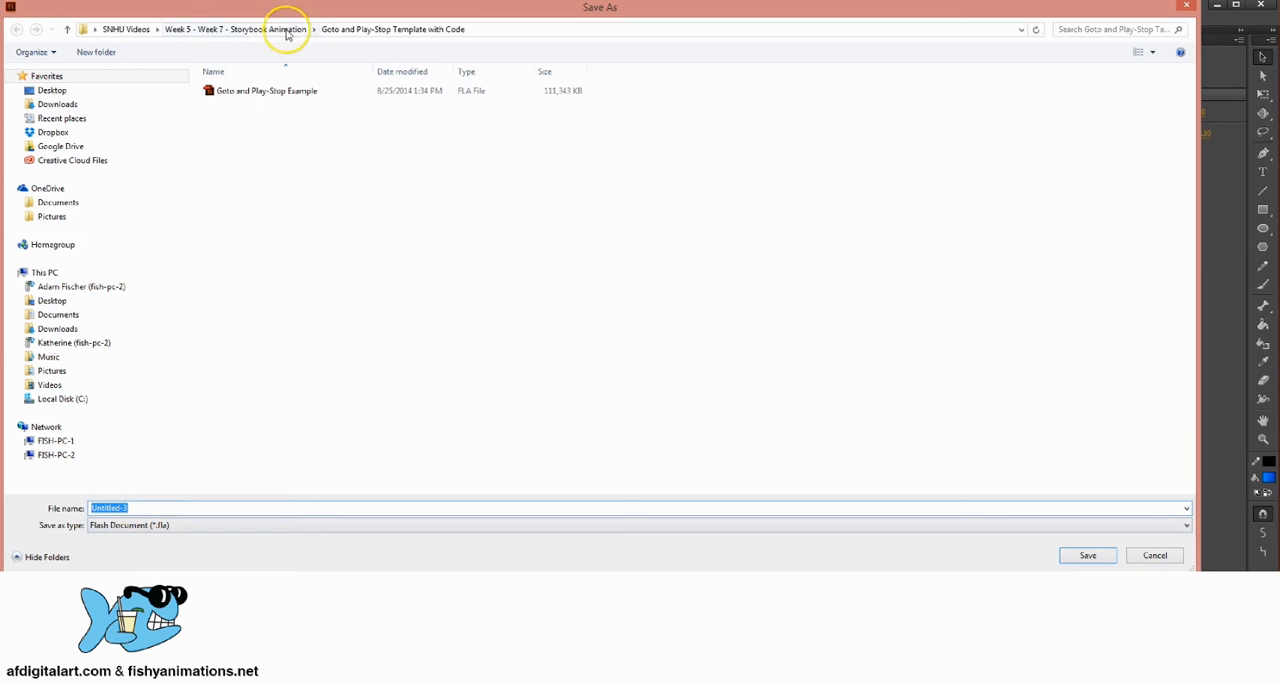
click(255, 29)
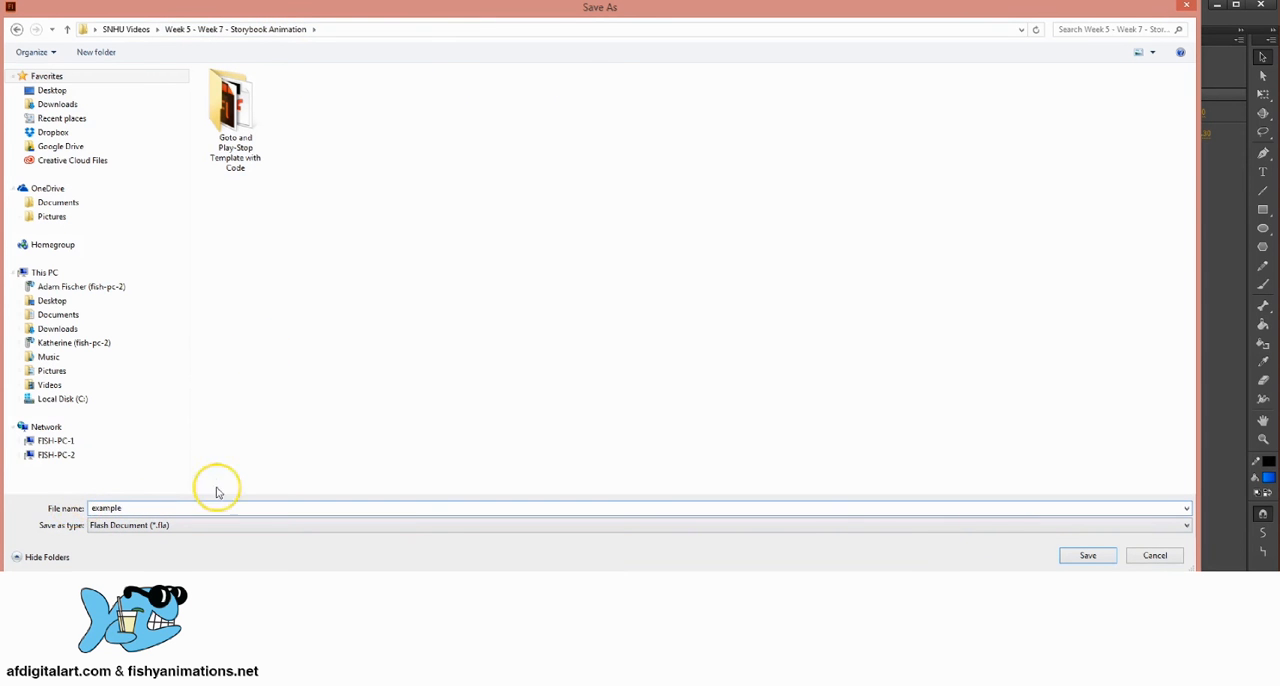
click(1068, 556)
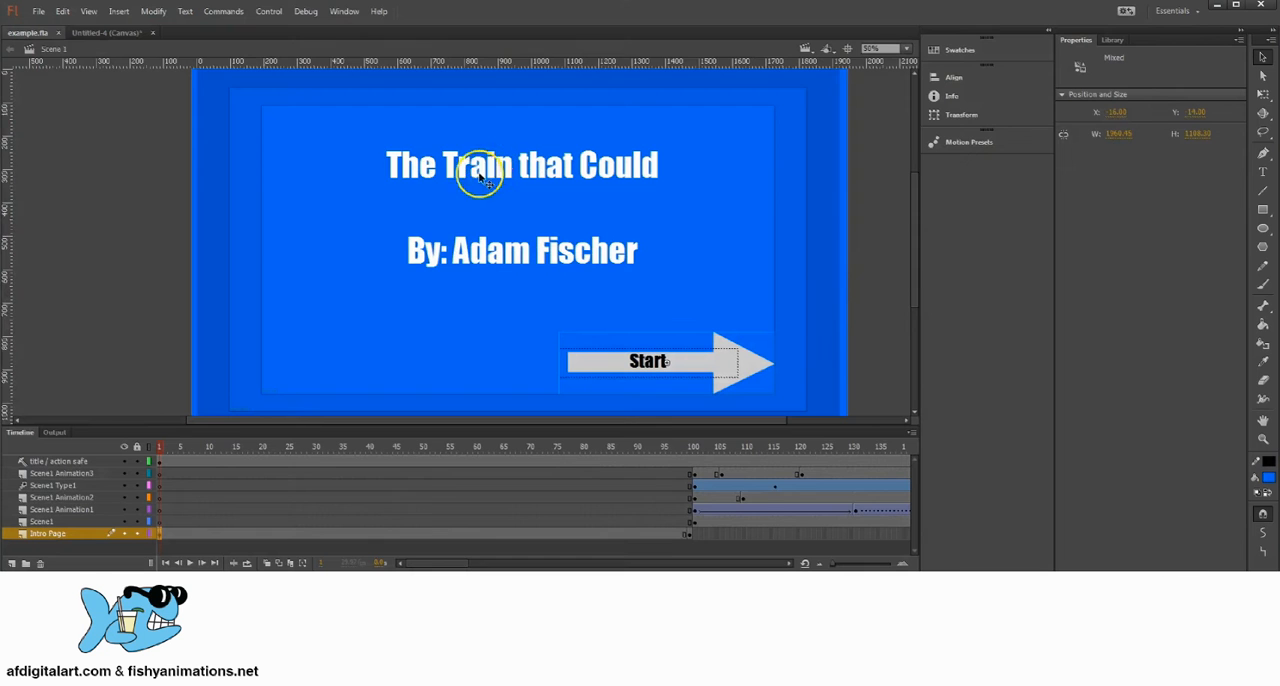
Step: Test the movie, play the animation with its Start button, and close the preview
click(272, 12)
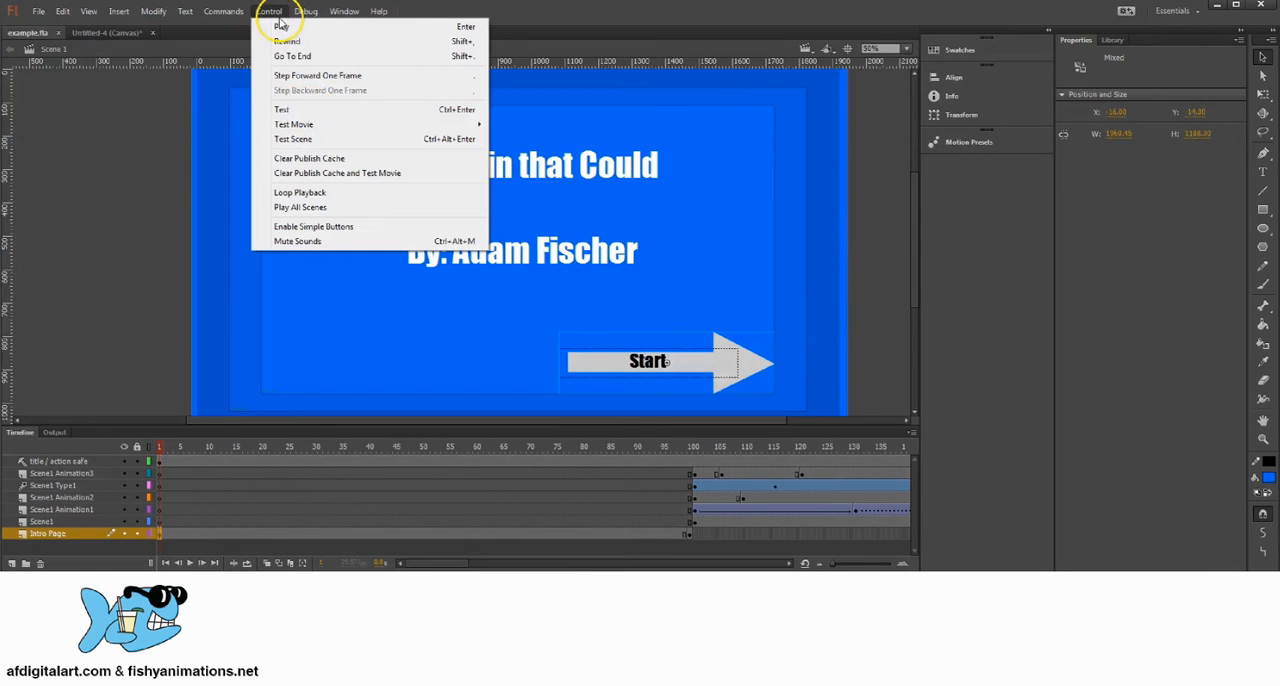
click(319, 113)
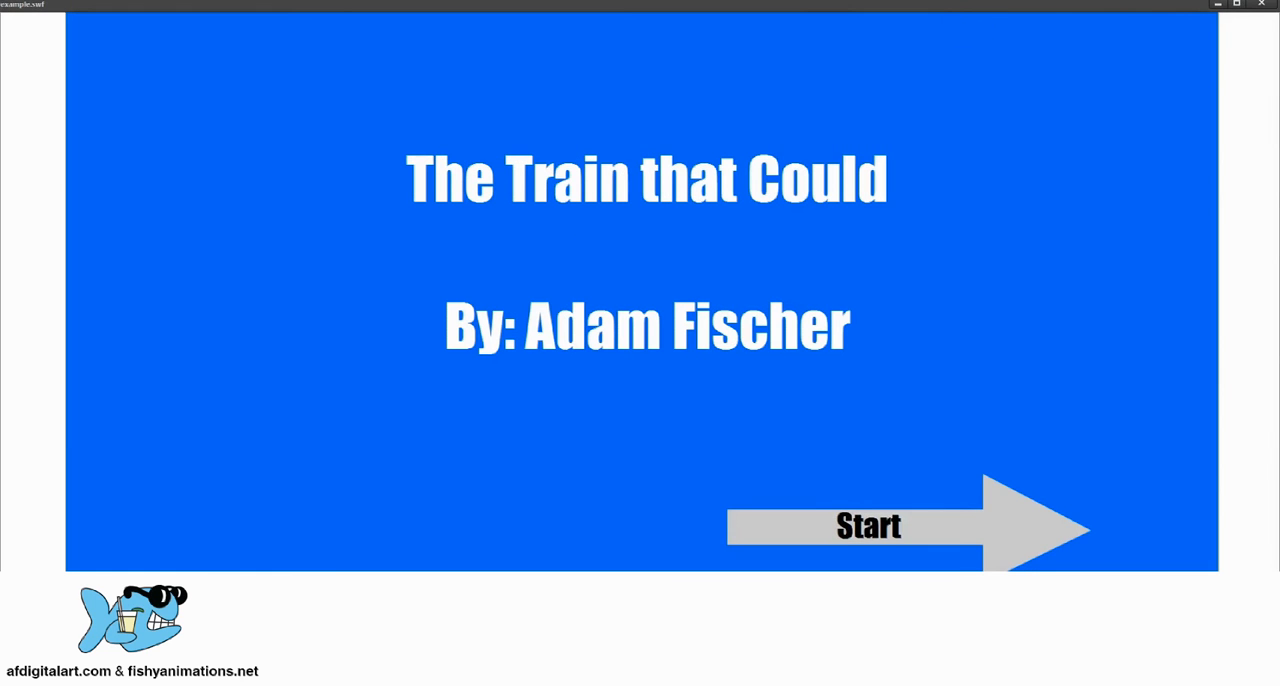
click(860, 527)
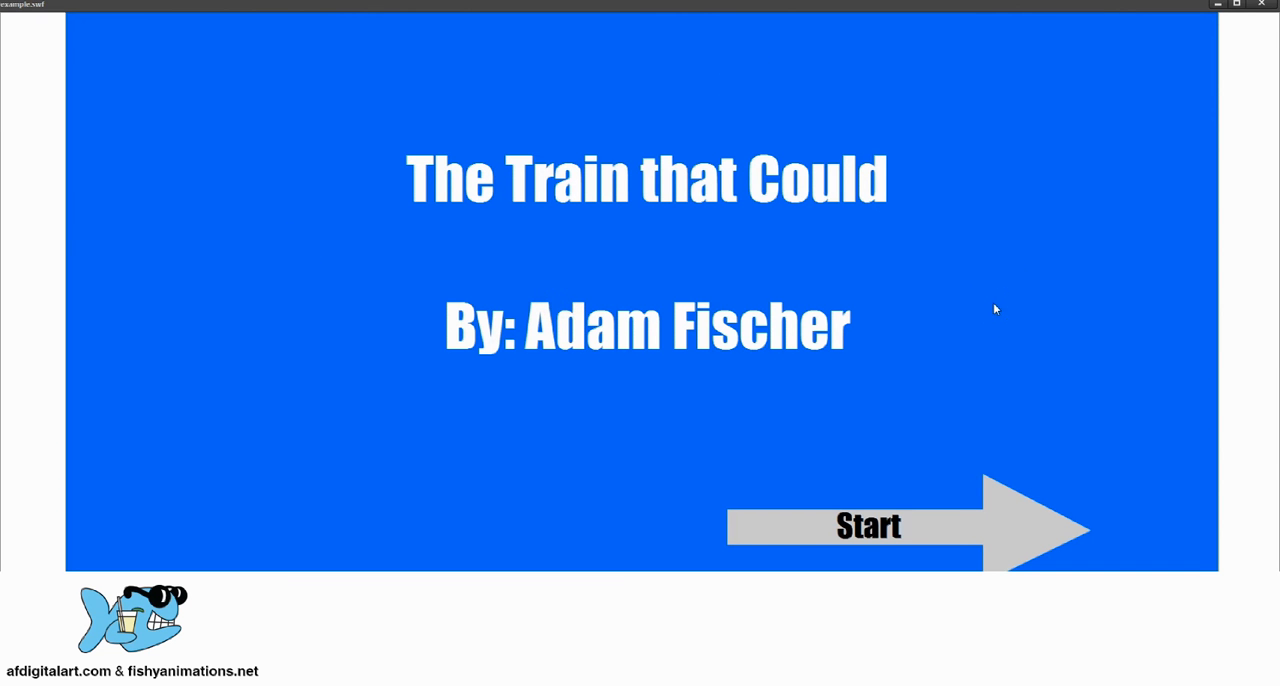
click(1268, 5)
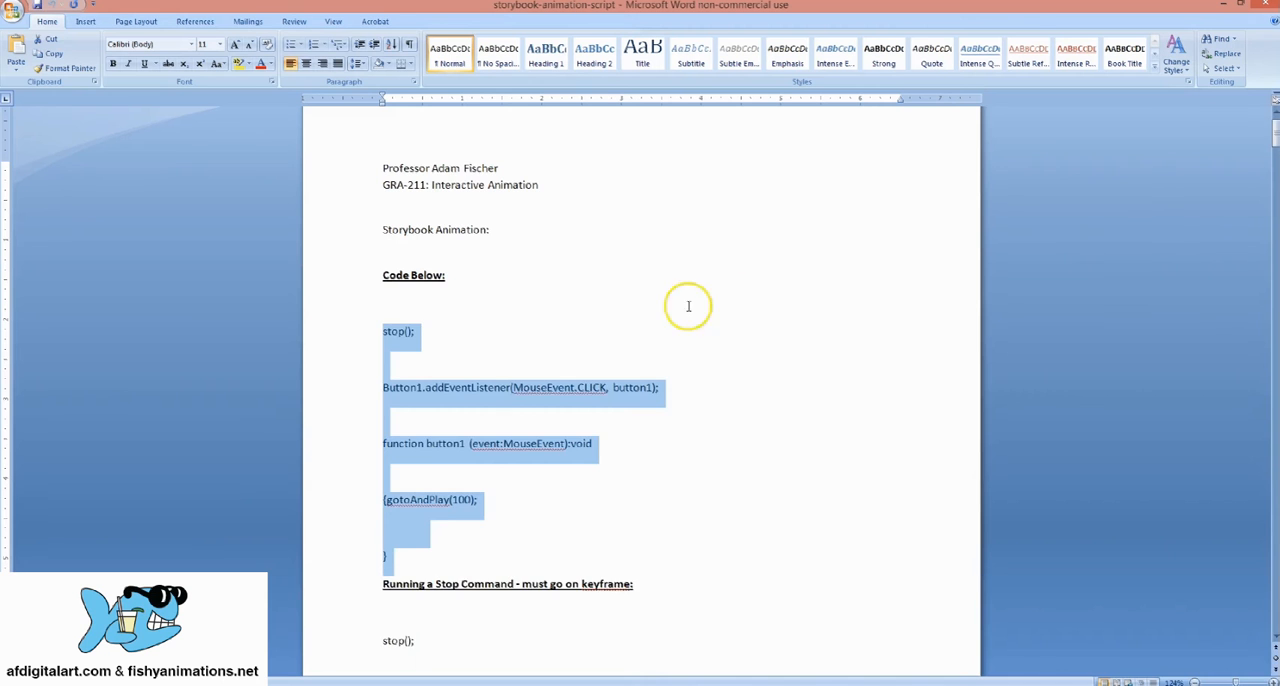
Step: Switch to the storybook-animation-script Word document and change the stop command heading to "Running a Stop Command - must go on last keyframe:"
click(677, 306)
scroll(491, 423, down, 1)
drag(375, 503, 632, 506)
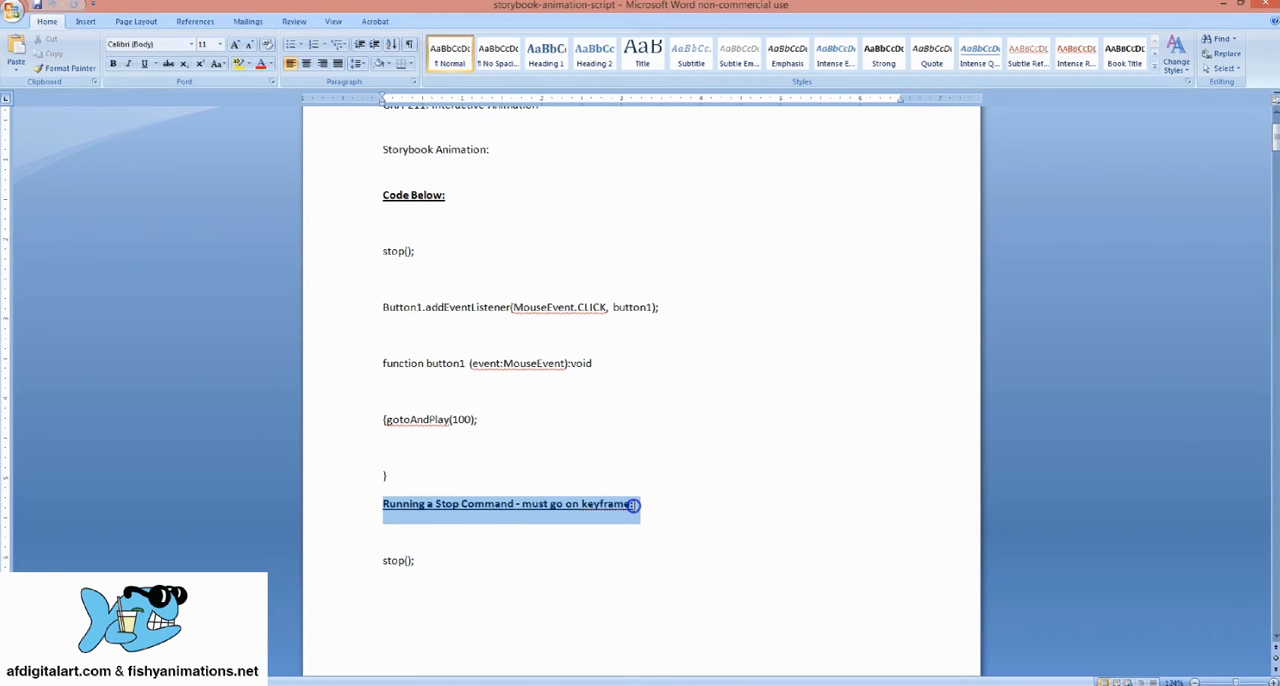
click(640, 504)
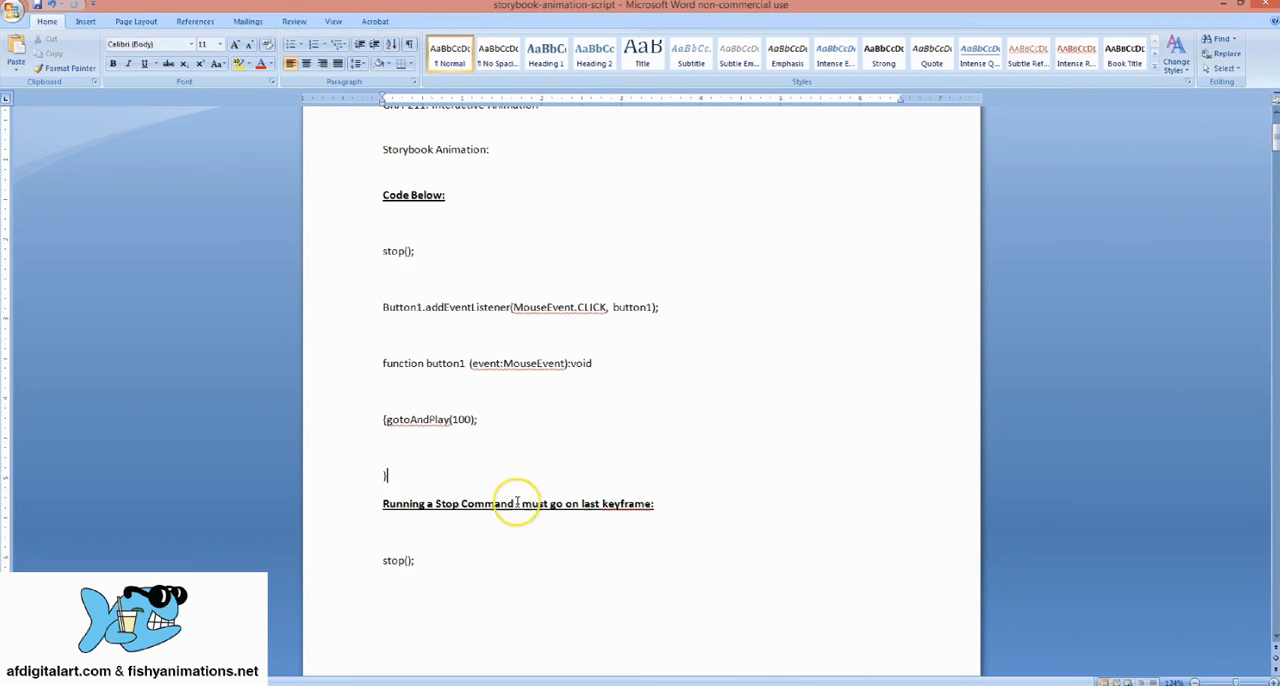
Step: Copy the stop(); line beneath the Running a Stop Command heading and switch back to the Flash document
click(432, 559)
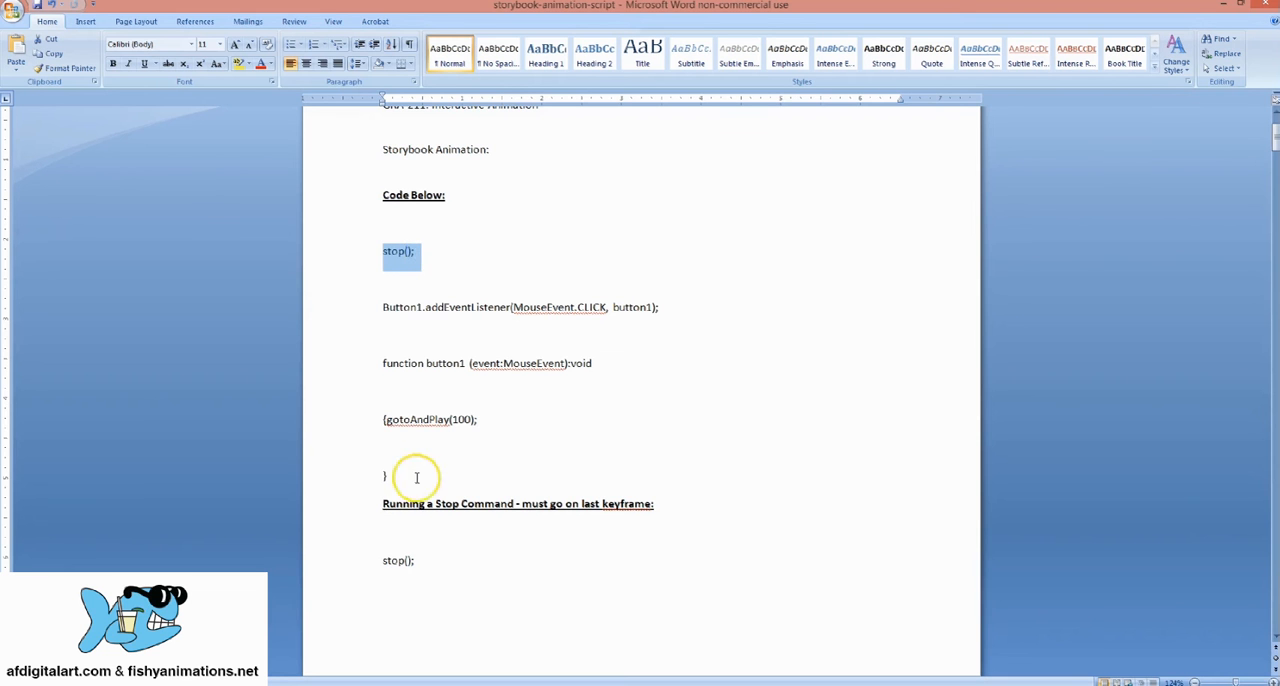
drag(389, 475, 366, 246)
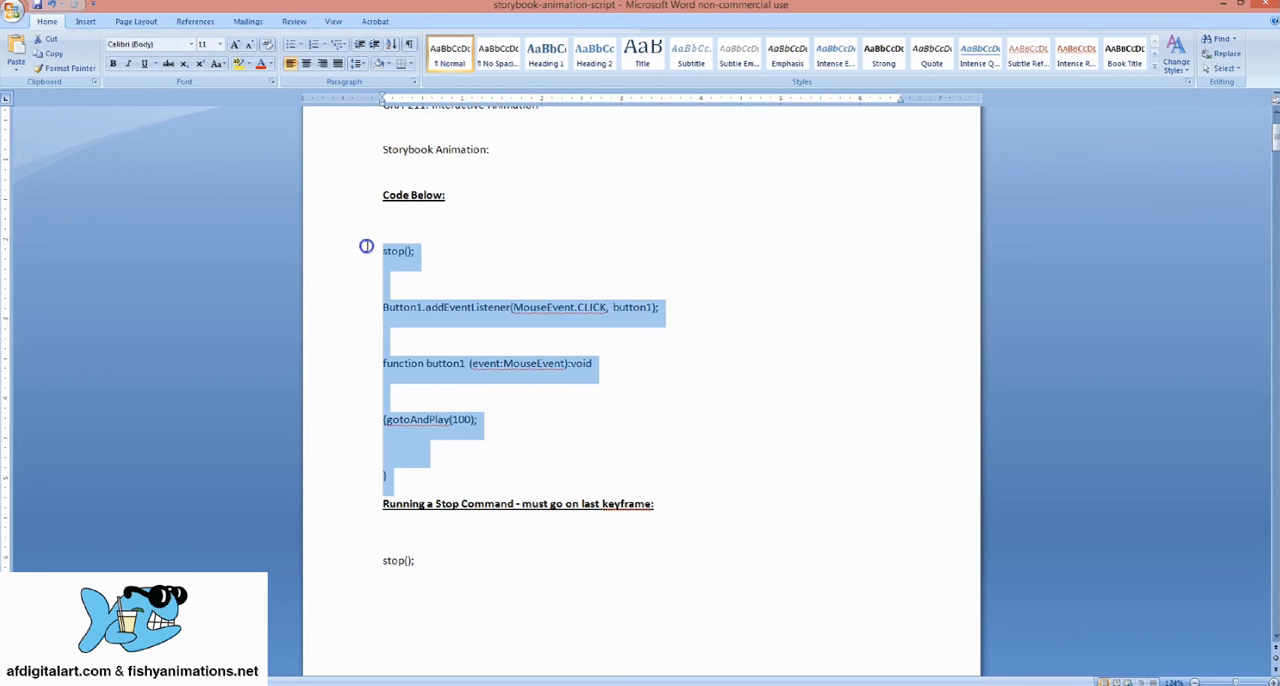
drag(434, 560, 404, 560)
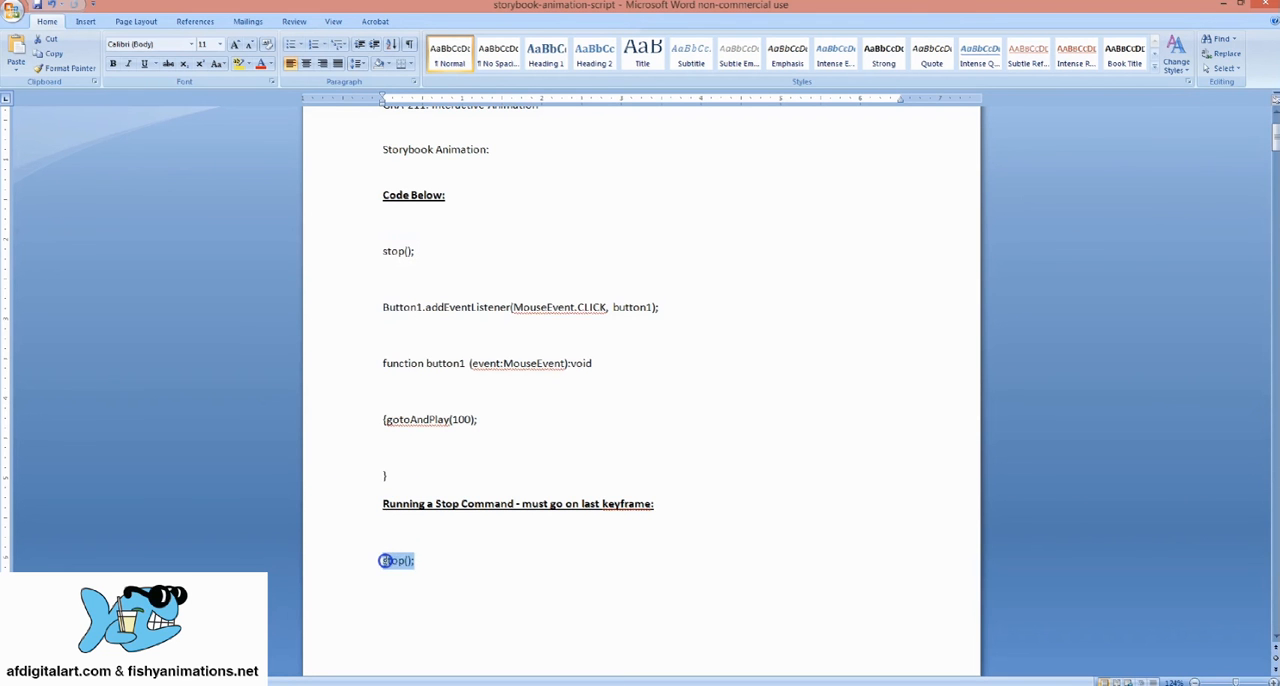
click(434, 560)
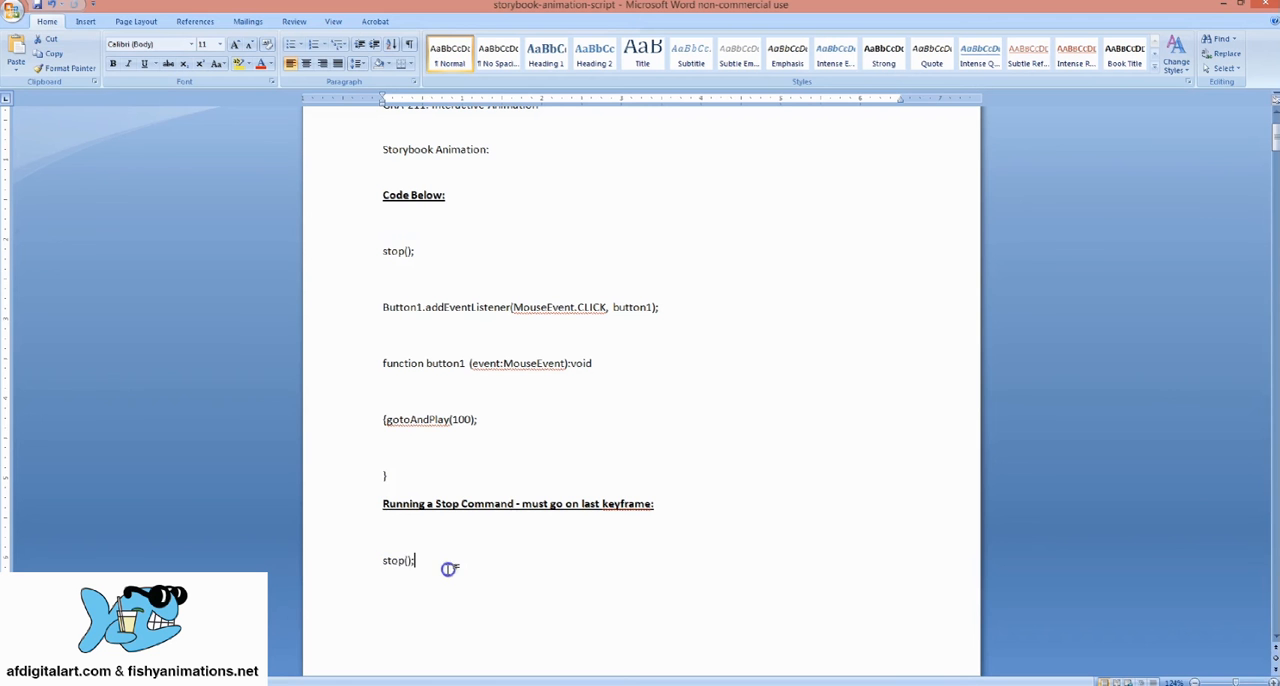
right_click(391, 563)
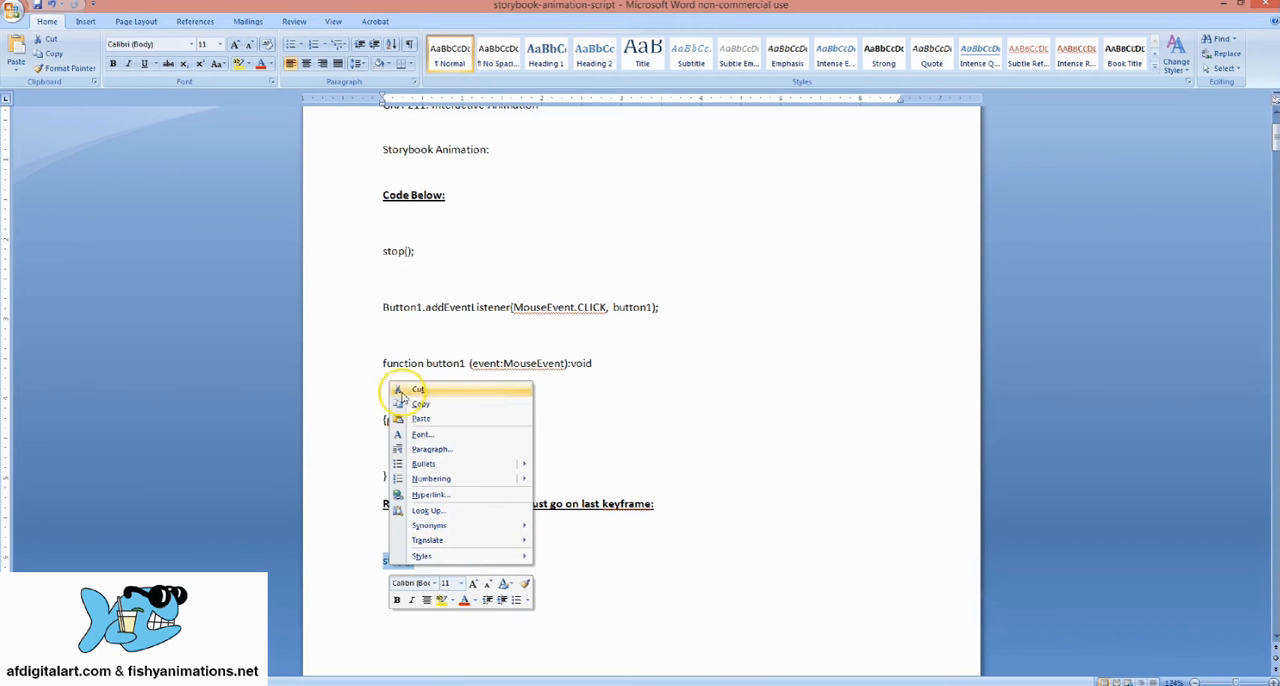
click(431, 403)
click(300, 678)
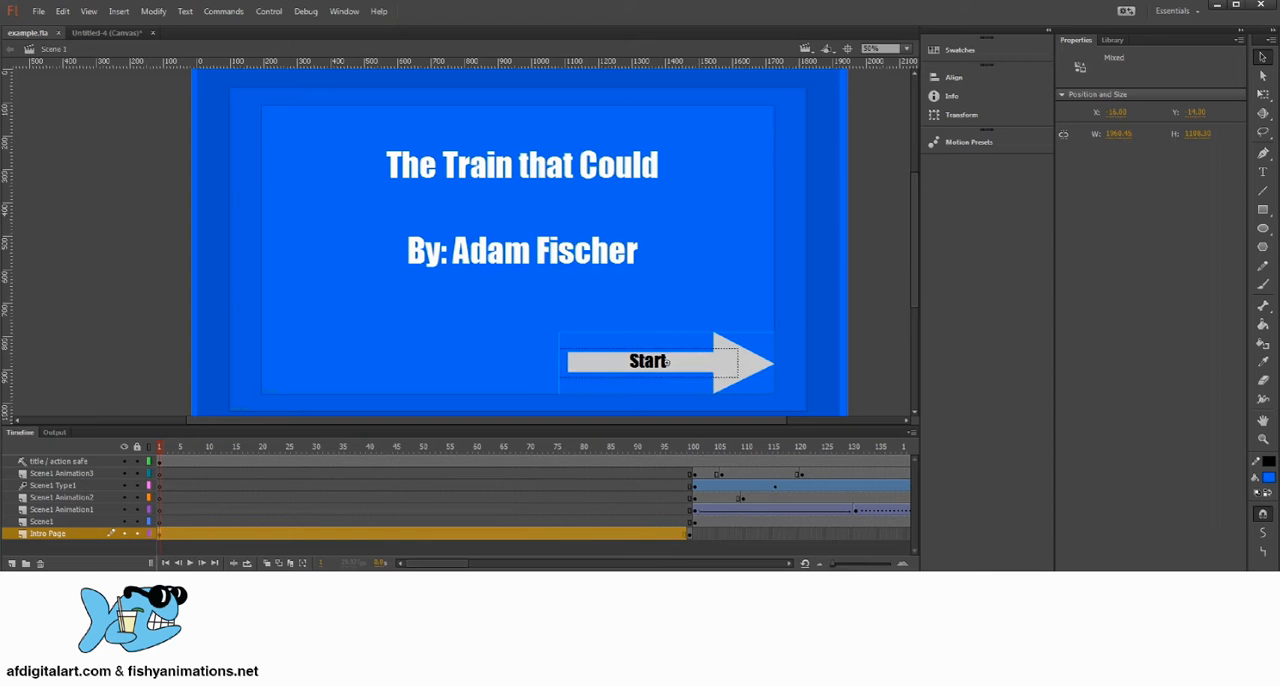
Step: Examine the timeline from the intro's end at frame 100 to the last keyframes at frame 200, ending on the Scene1 layer's keyframe
click(691, 534)
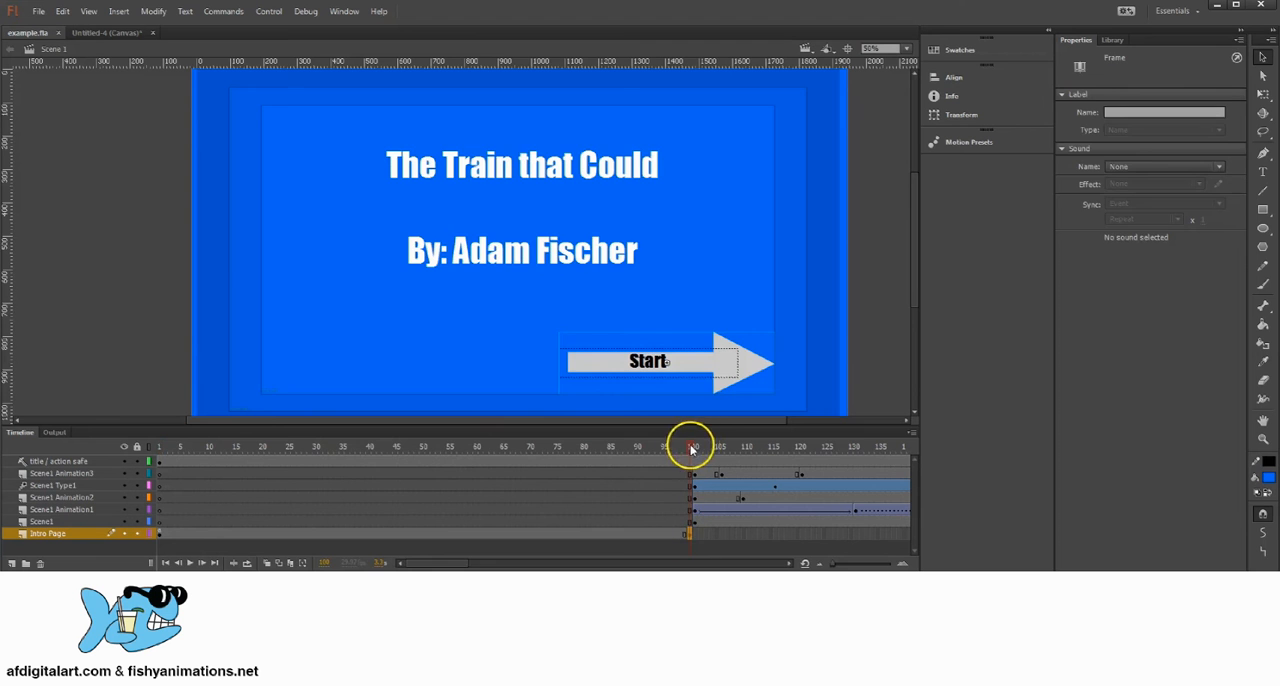
drag(691, 443, 630, 443)
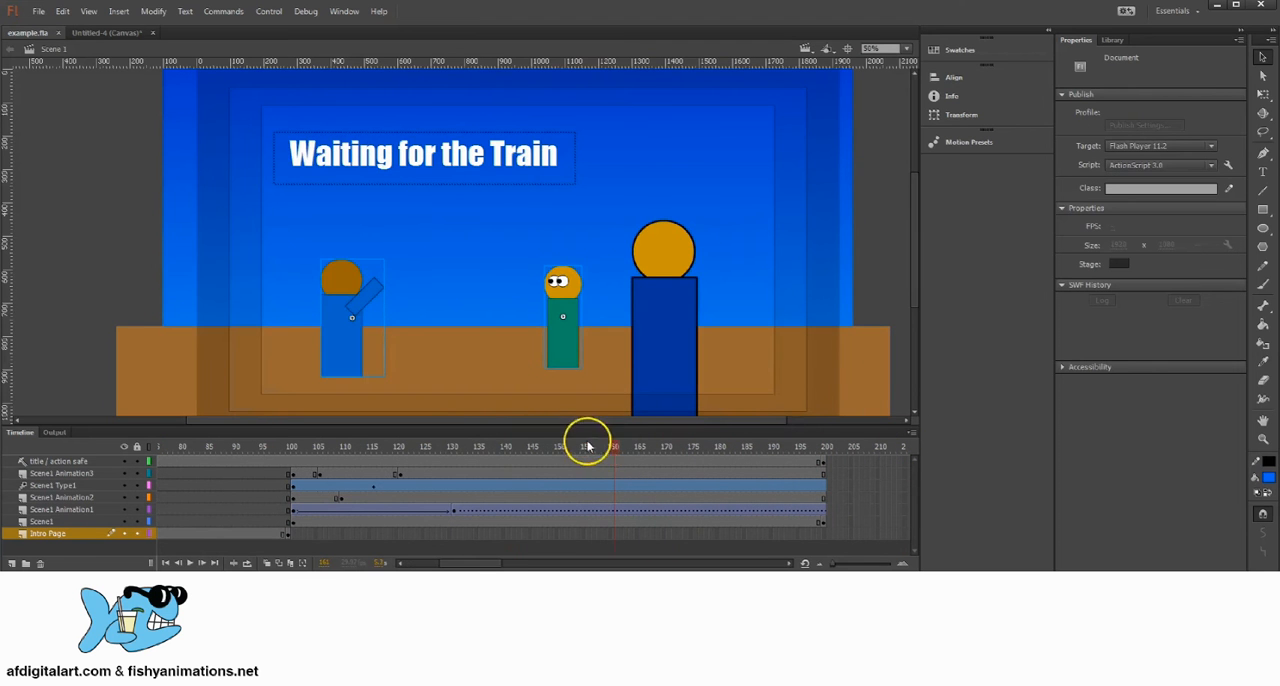
click(290, 447)
click(294, 446)
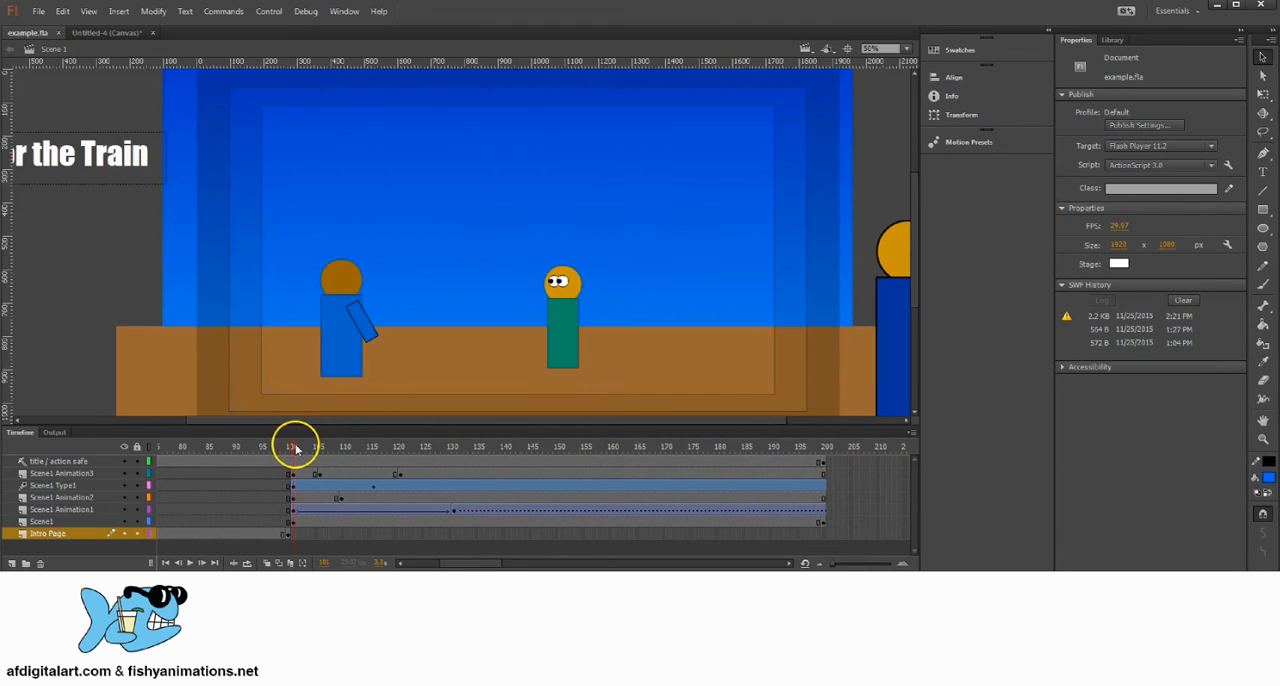
click(824, 450)
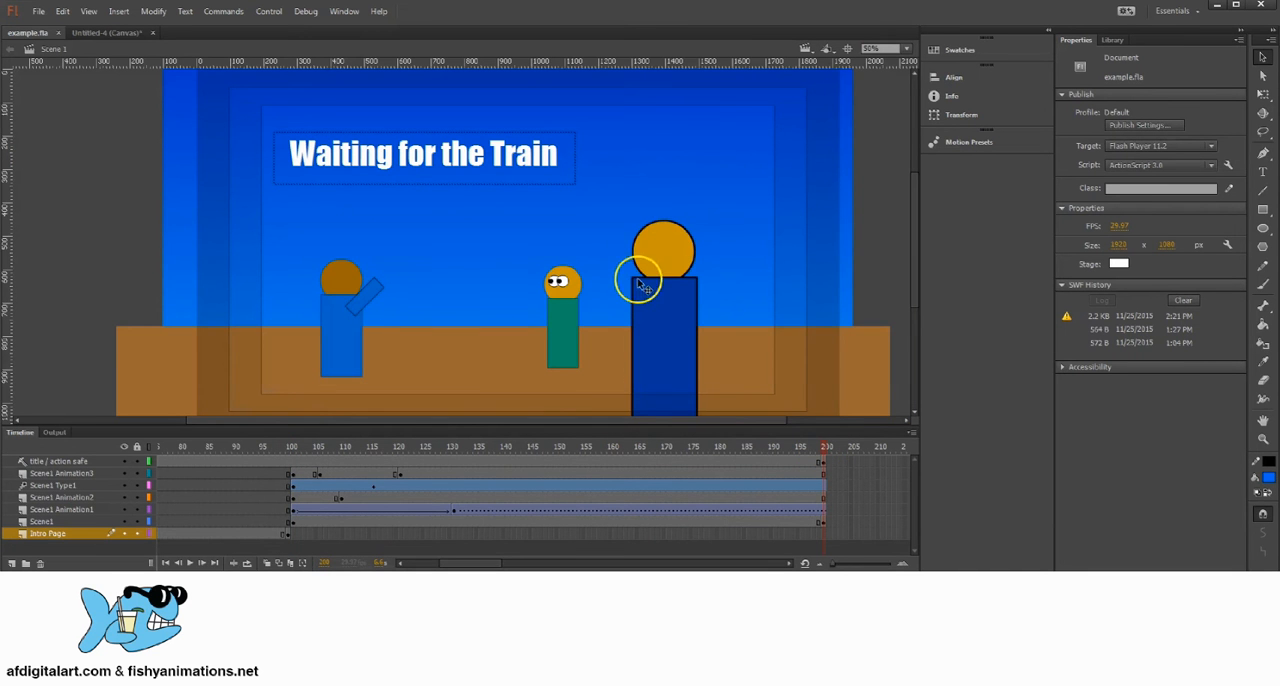
click(824, 463)
click(824, 522)
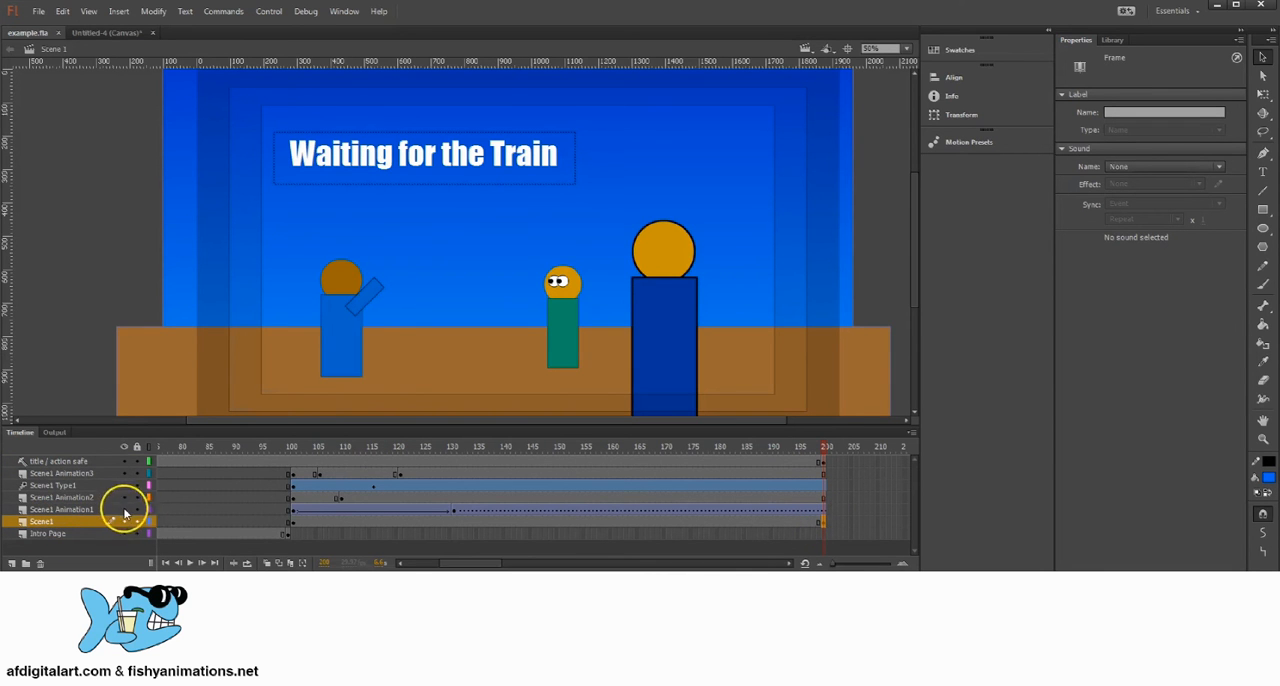
Step: Lock the layers above Scene1, hiding them briefly to check the Scene1 background and last keyframe, and show all layers again
mouse_move(131, 510)
mouse_down()
mouse_move(129, 458)
mouse_move(124, 509)
mouse_up()
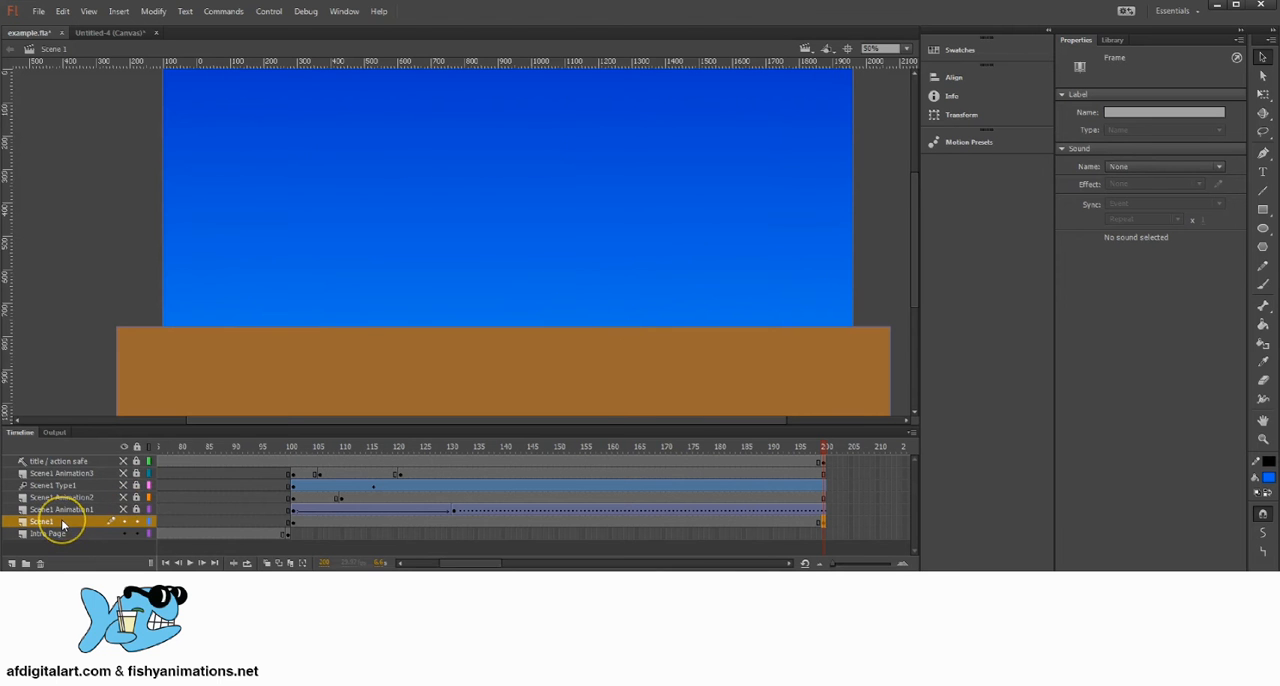
click(62, 522)
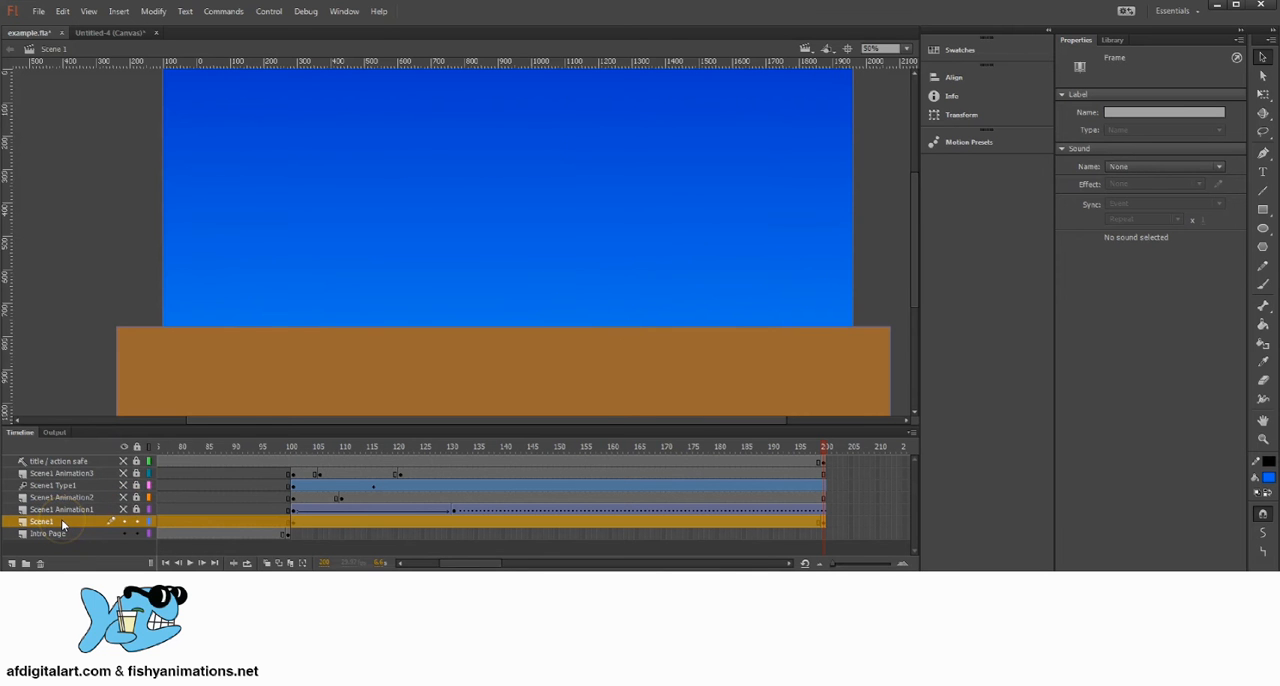
click(1259, 57)
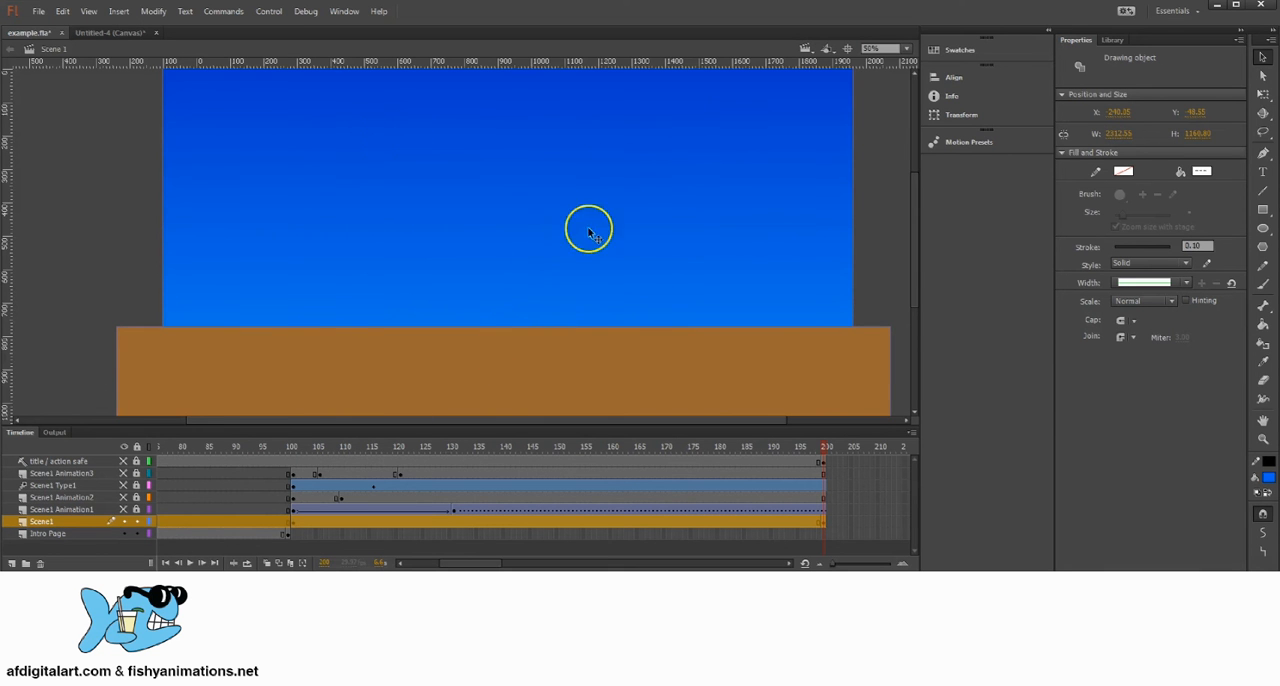
click(822, 522)
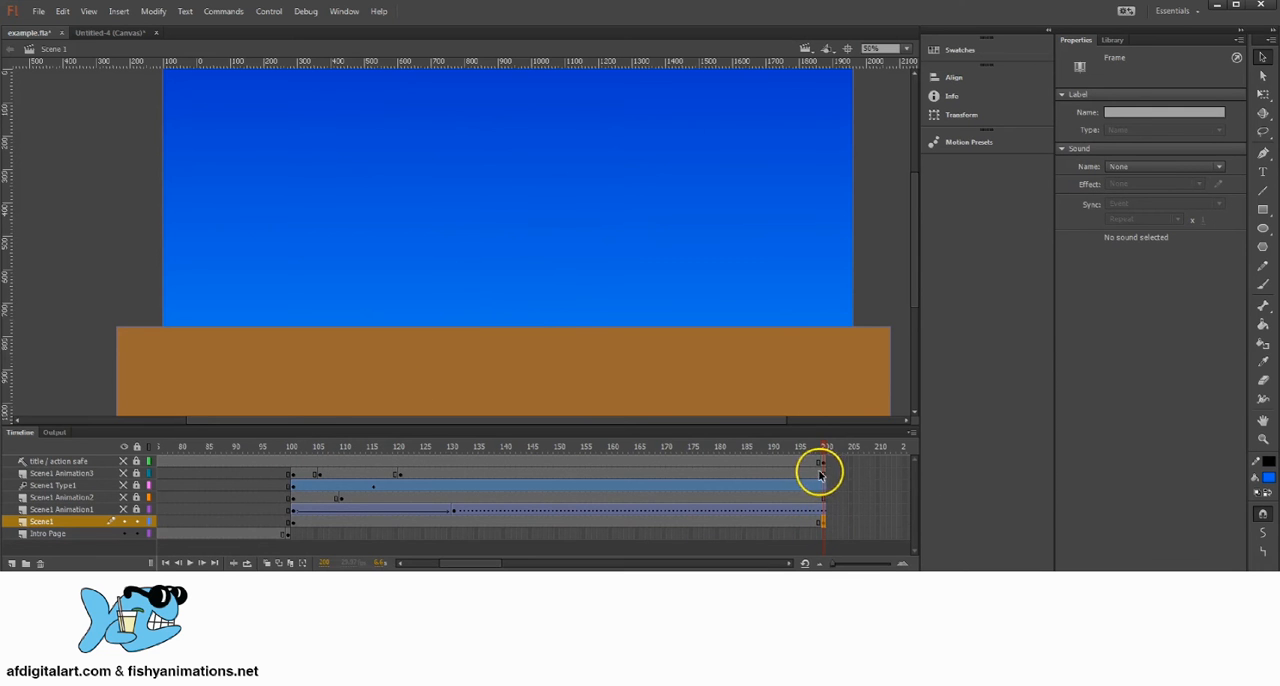
drag(820, 464, 822, 522)
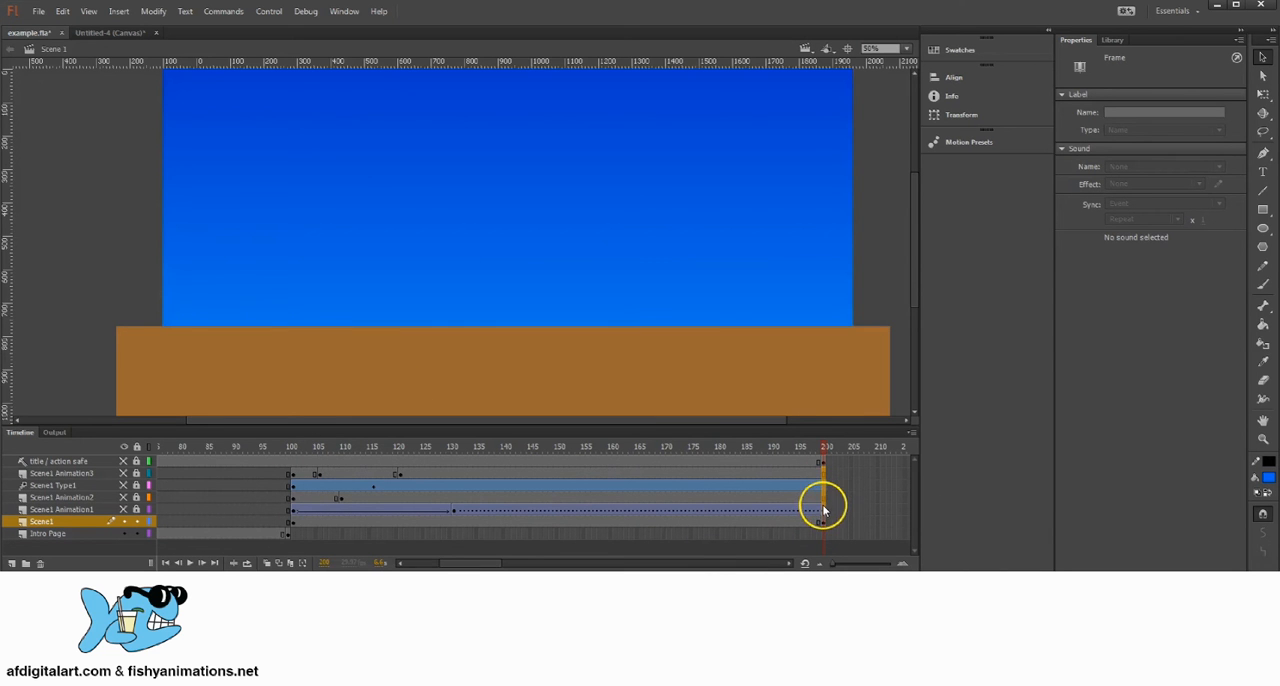
click(820, 508)
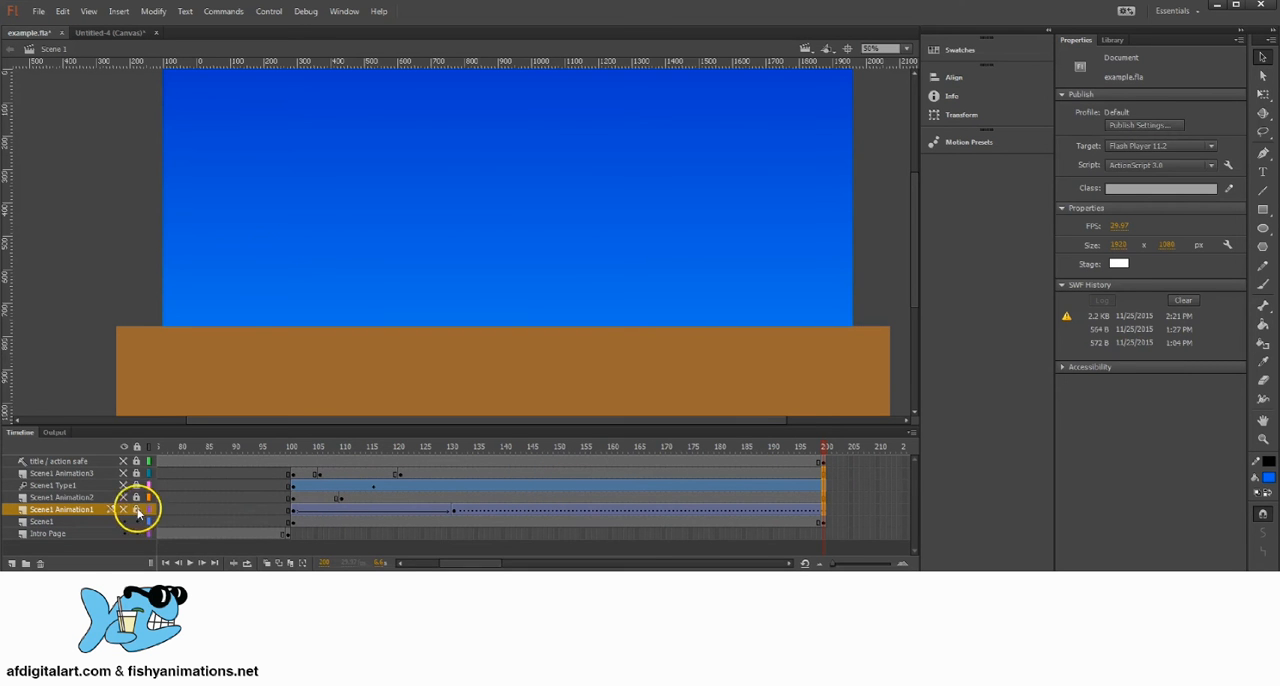
click(124, 446)
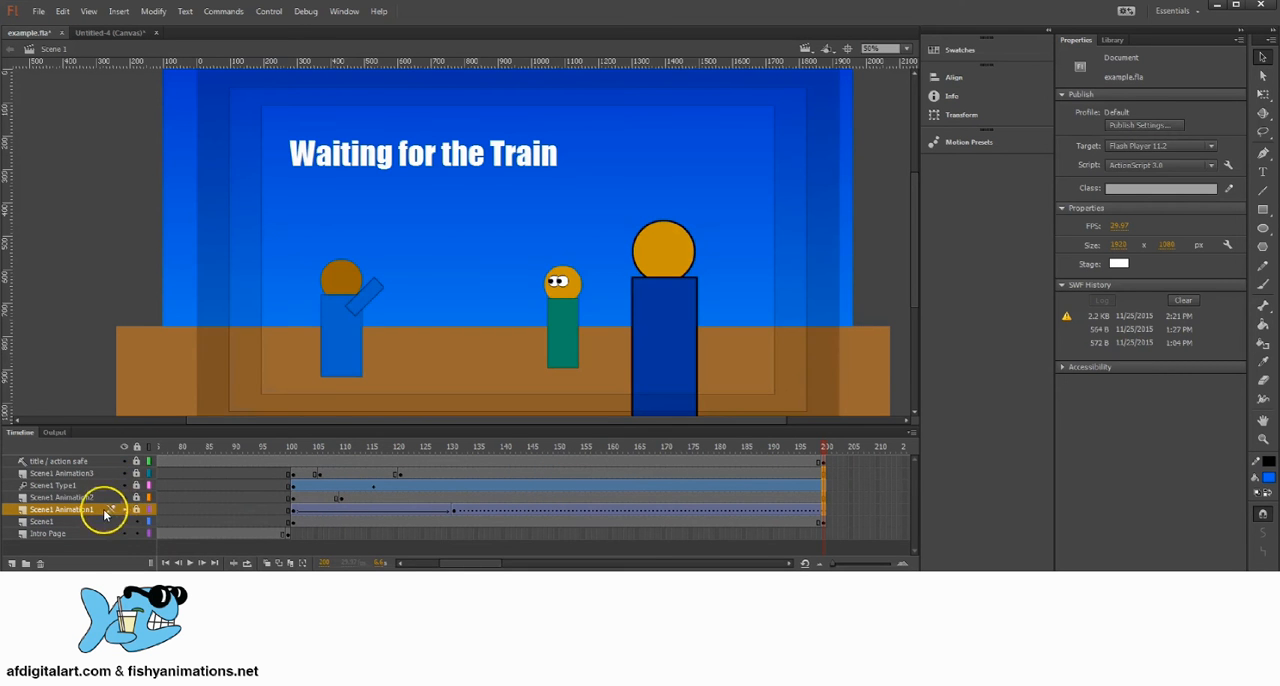
Step: Paste the stop(); command into the frame script of the Scene1 layer's last keyframe at frame 200
click(822, 521)
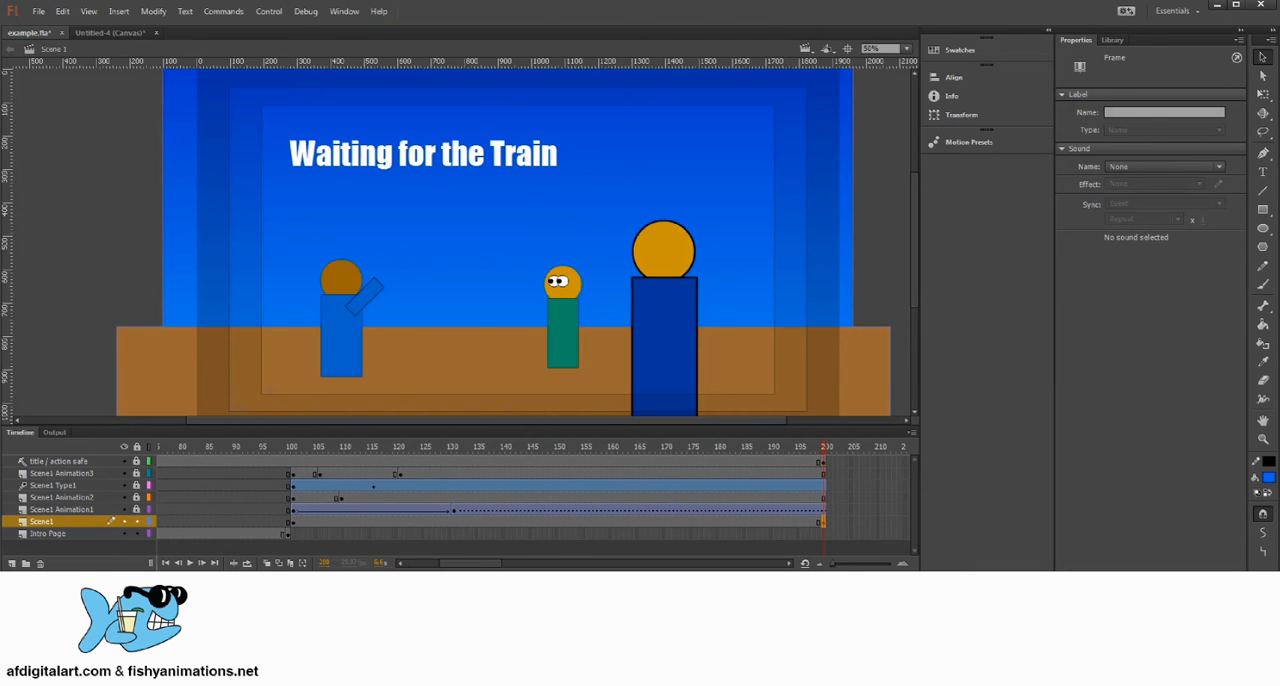
click(344, 11)
click(335, 117)
right_click(409, 134)
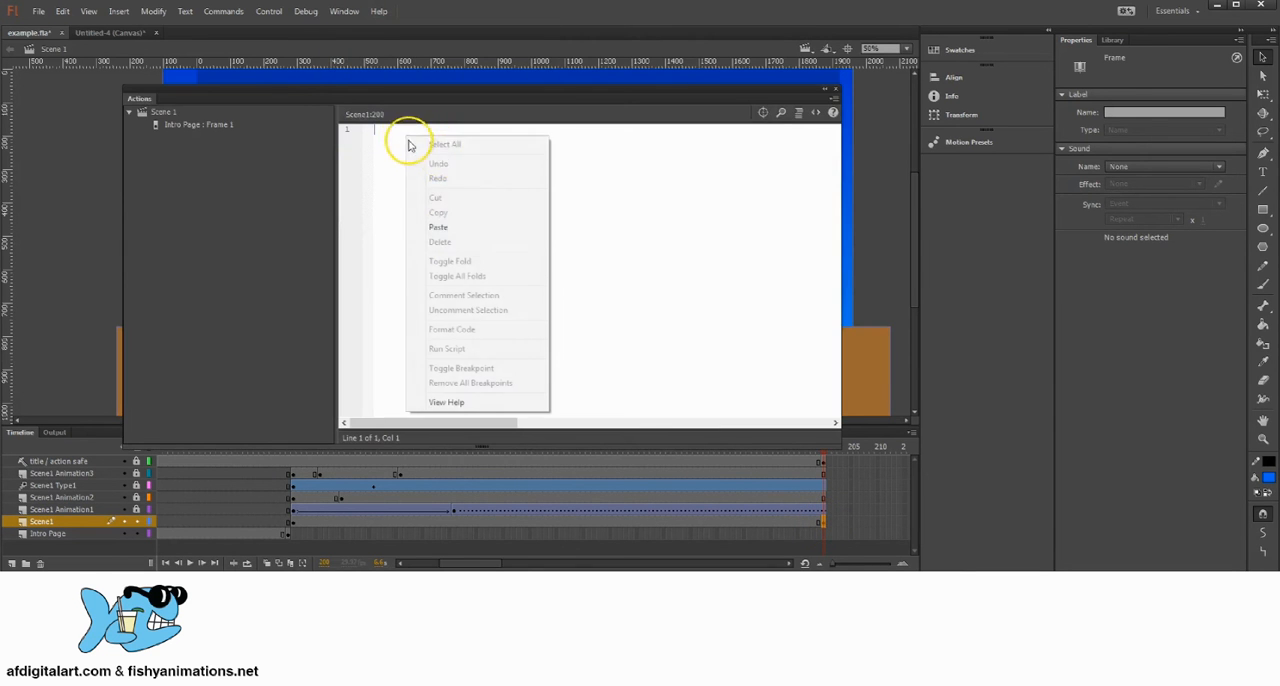
click(457, 220)
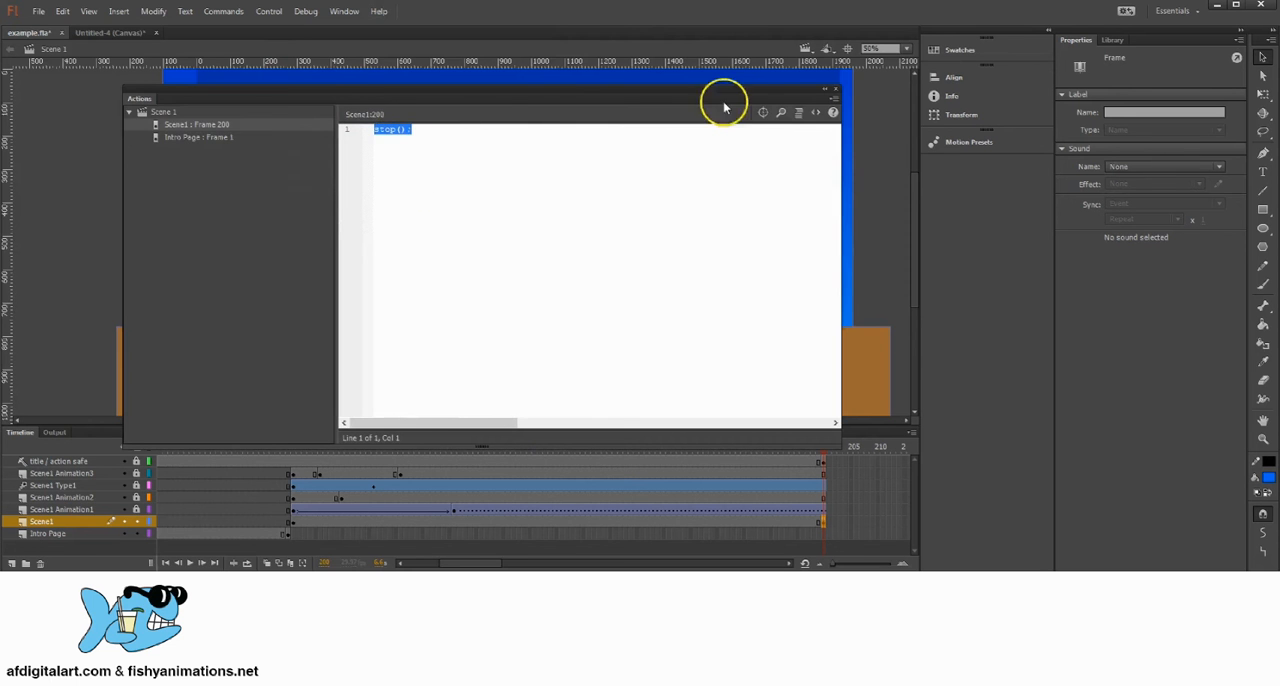
click(835, 88)
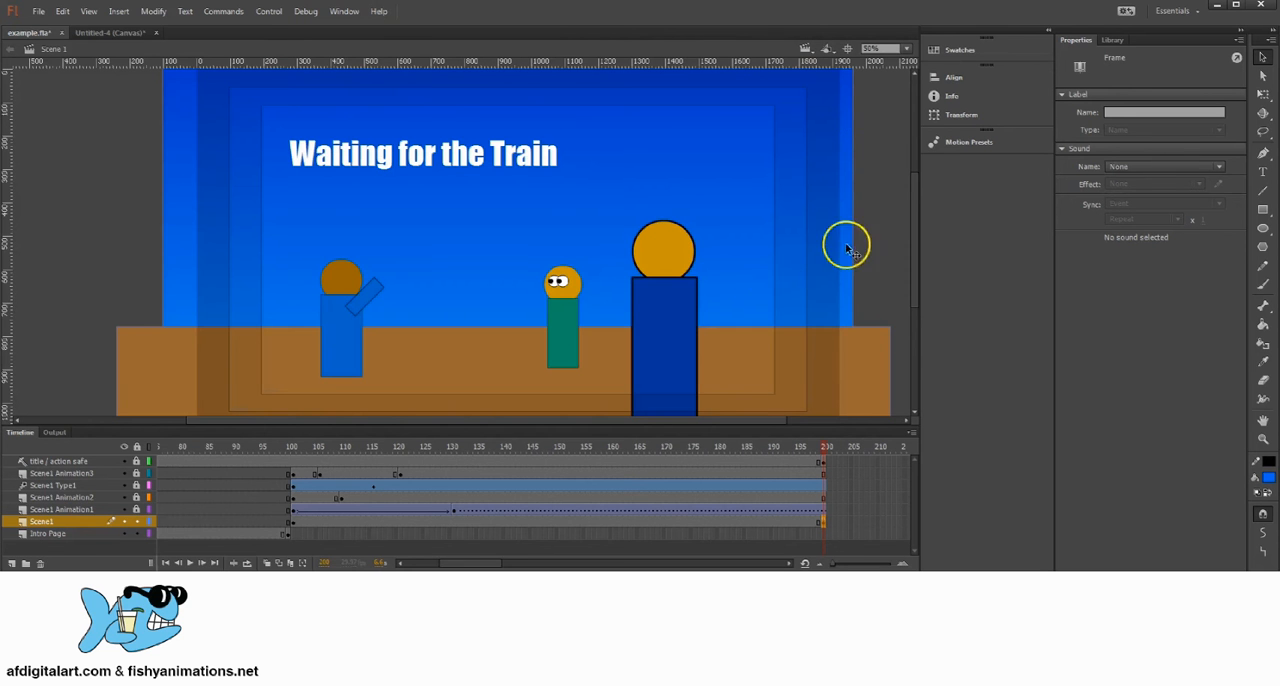
Step: Save the document and test the movie, playing the animation from its Start button through to the end
click(45, 12)
click(60, 134)
click(267, 11)
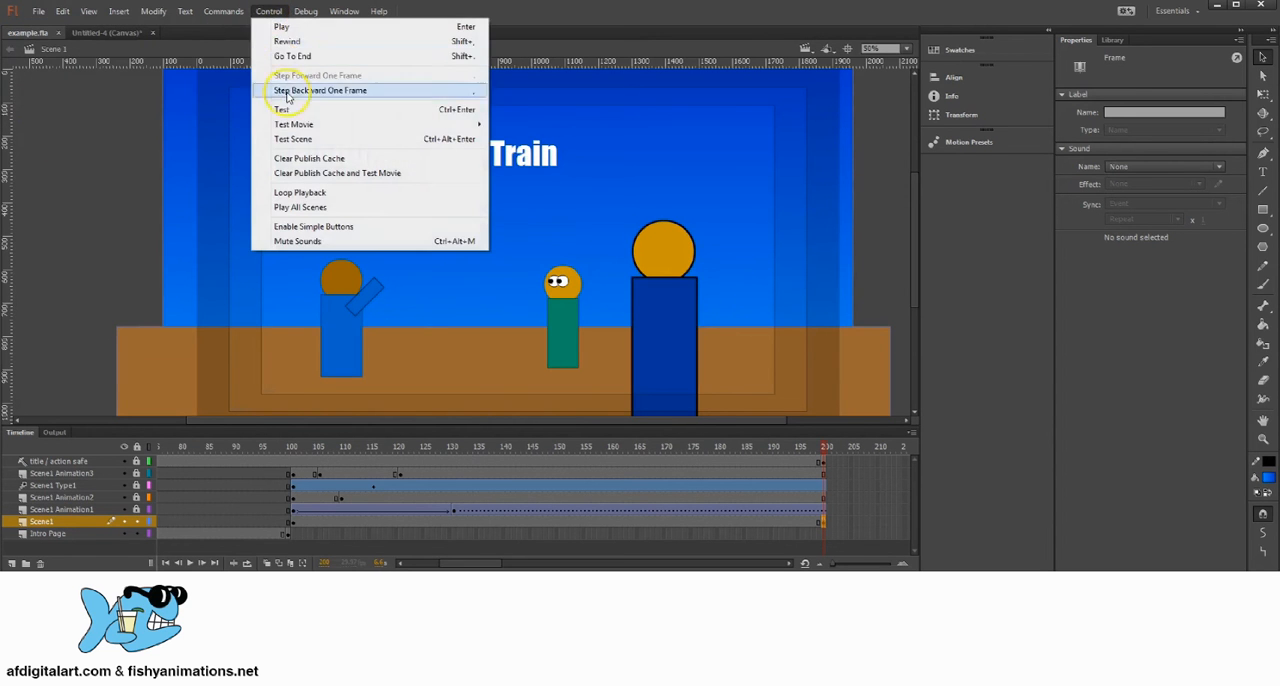
click(292, 109)
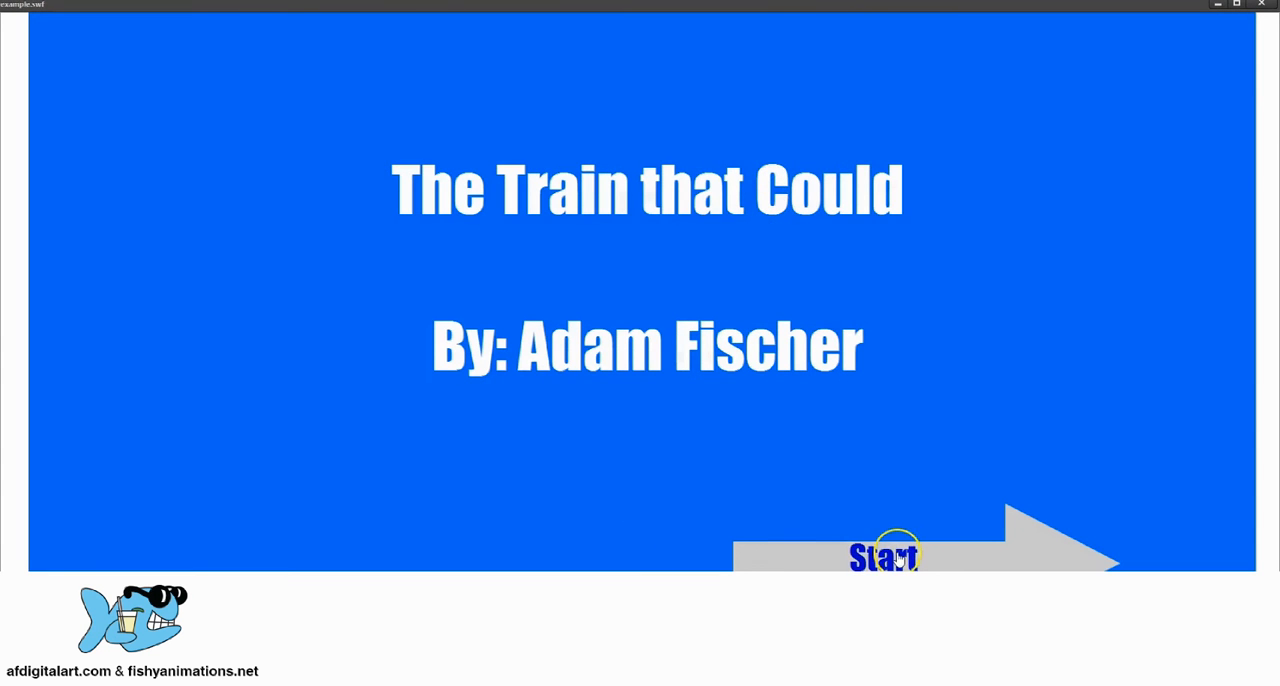
click(889, 548)
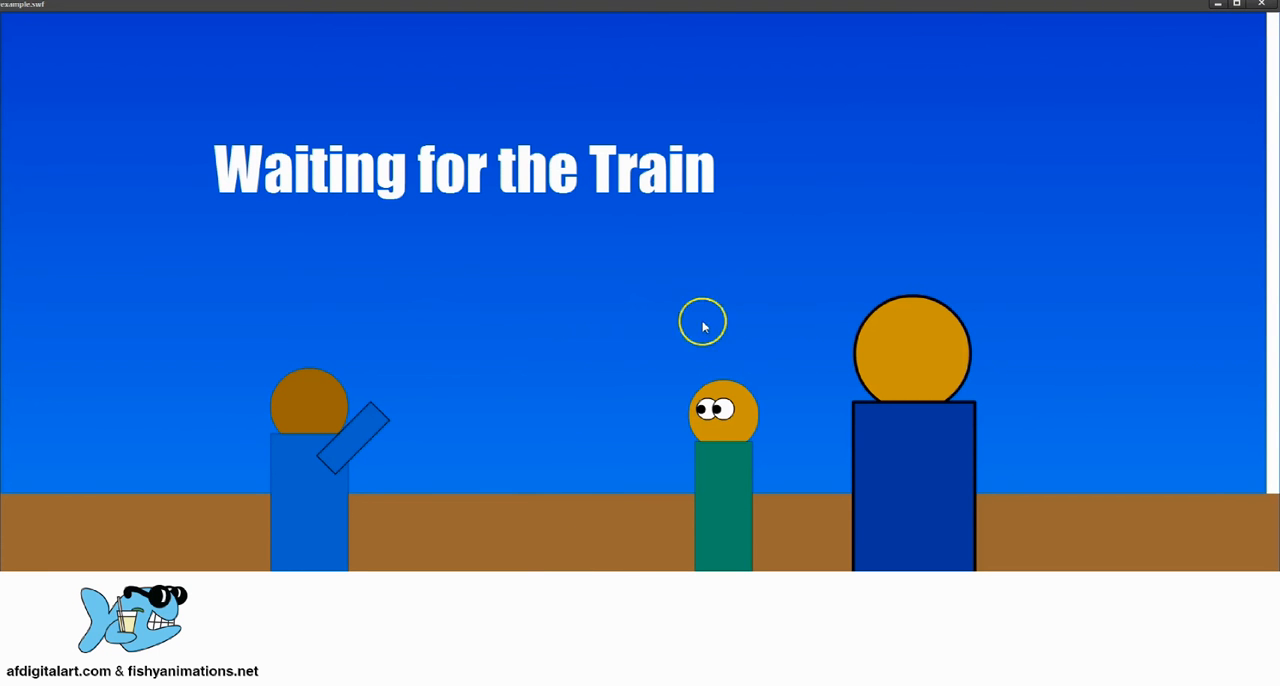
click(1261, 7)
Step: Review the gotoAndPlay target in the script on frame 1 of the Intro Page layer
click(581, 446)
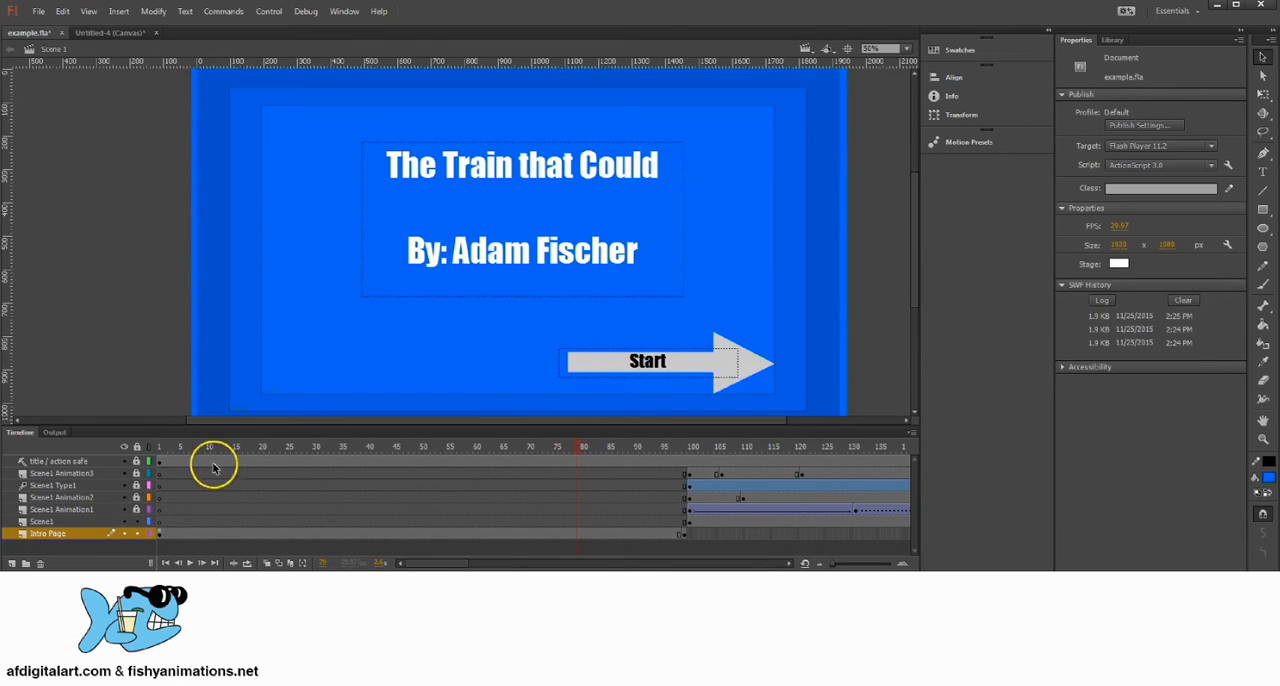
click(159, 534)
click(340, 11)
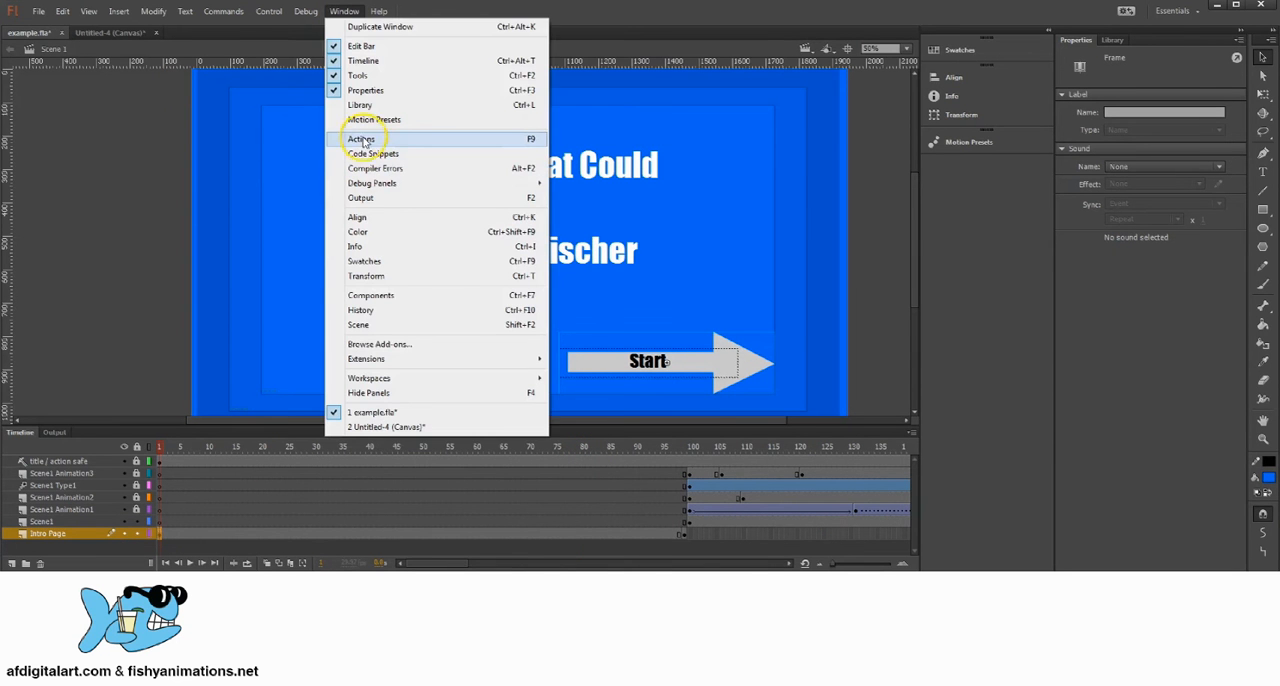
click(173, 179)
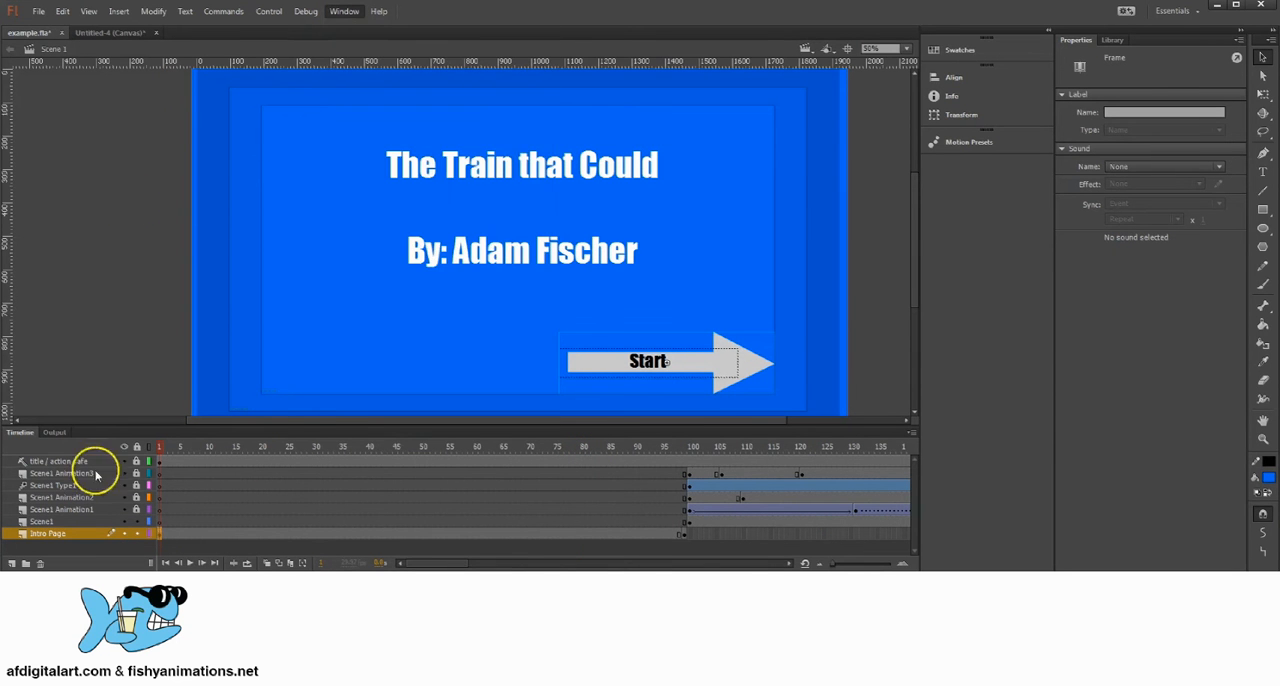
click(161, 534)
click(337, 11)
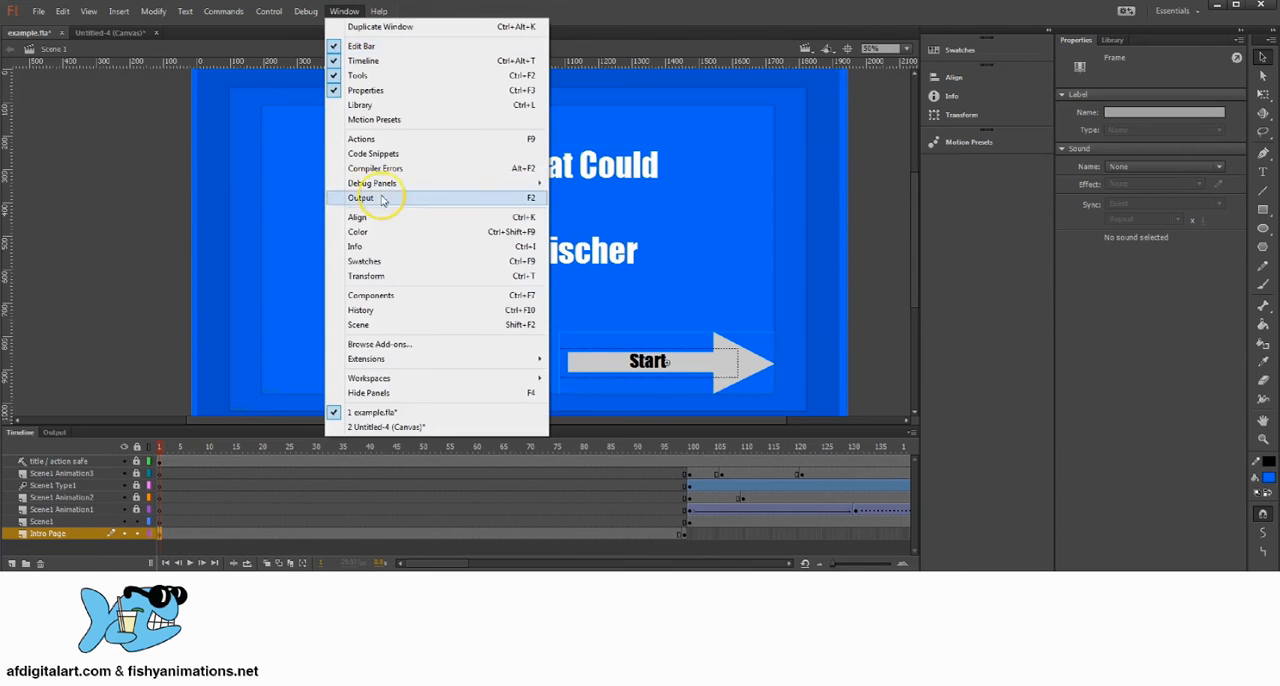
click(400, 134)
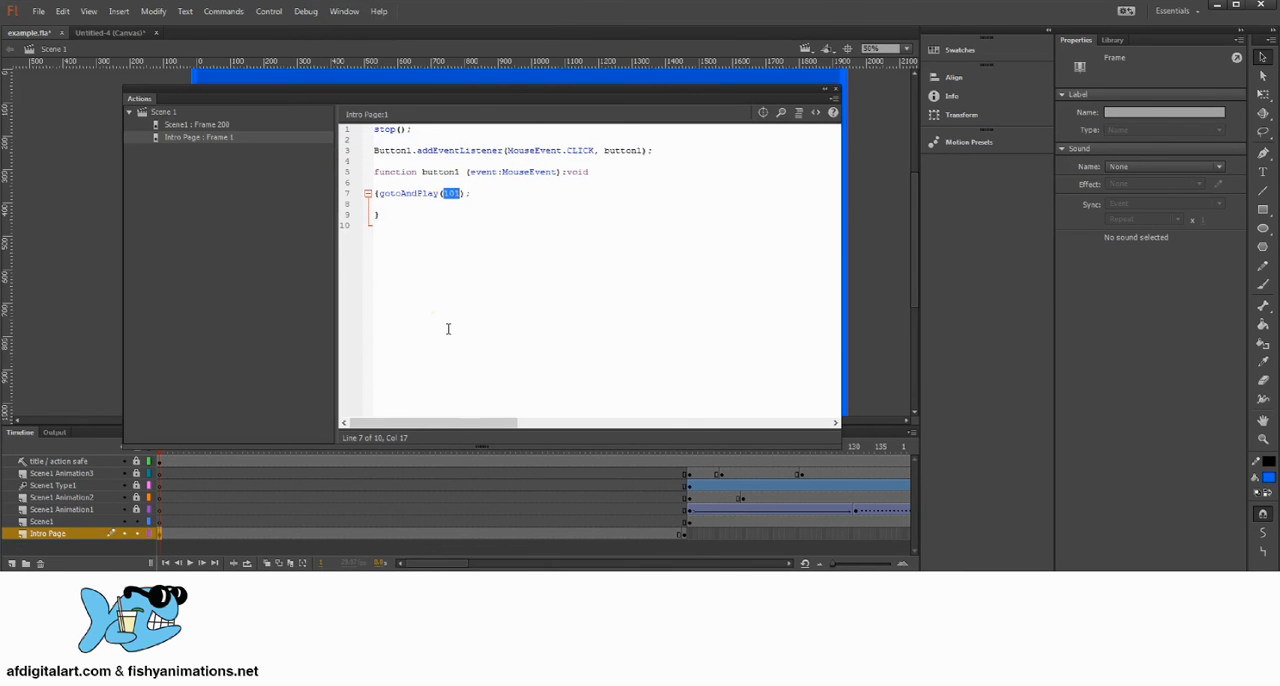
click(836, 89)
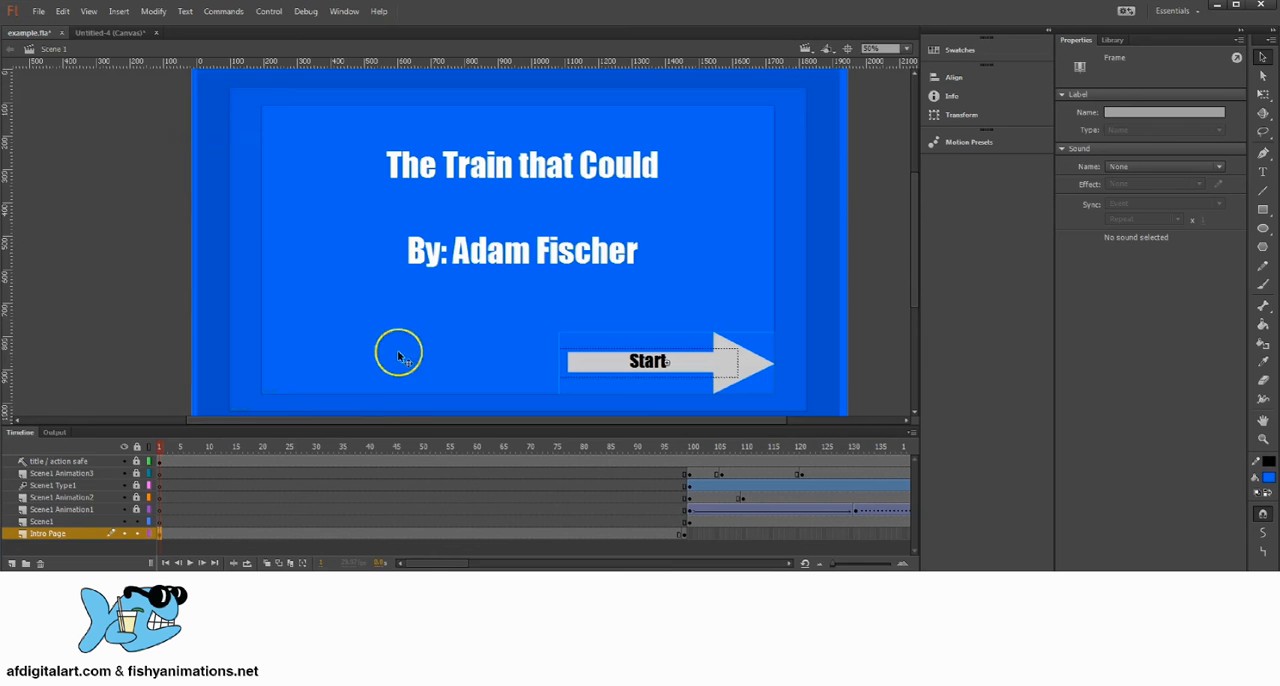
Step: Save the document again and rerun the movie test, closing the preview after watching the animation
click(47, 16)
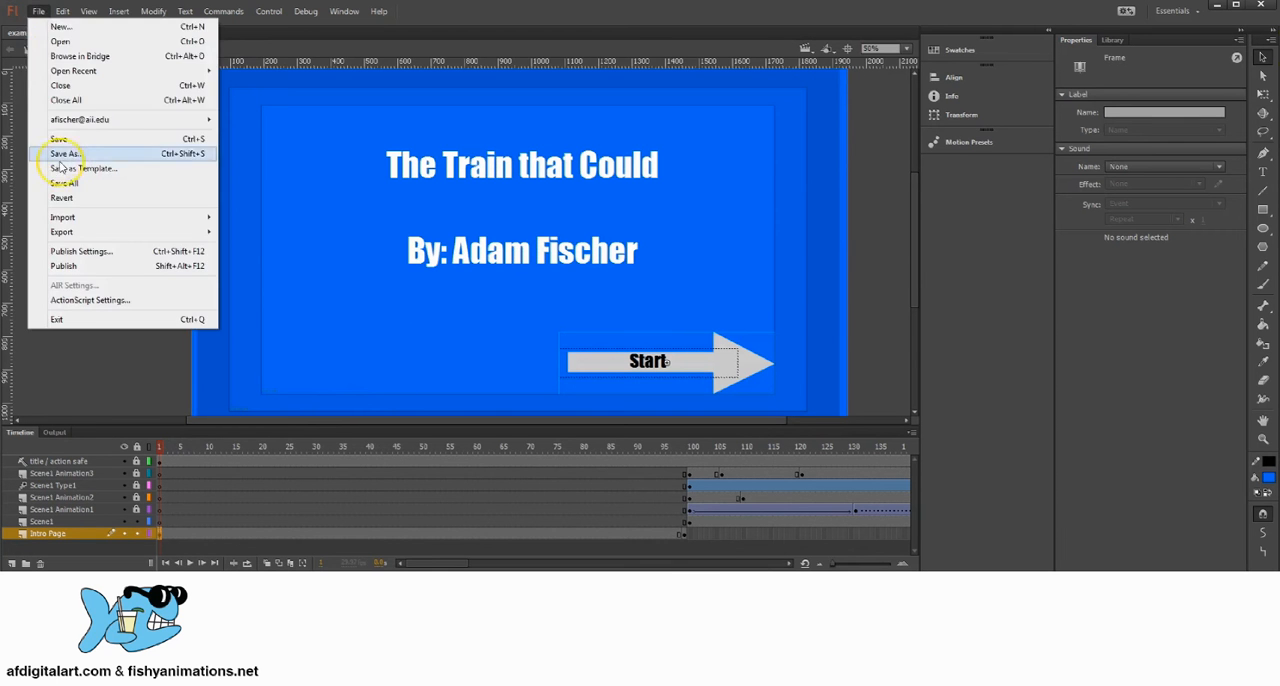
click(71, 137)
click(277, 18)
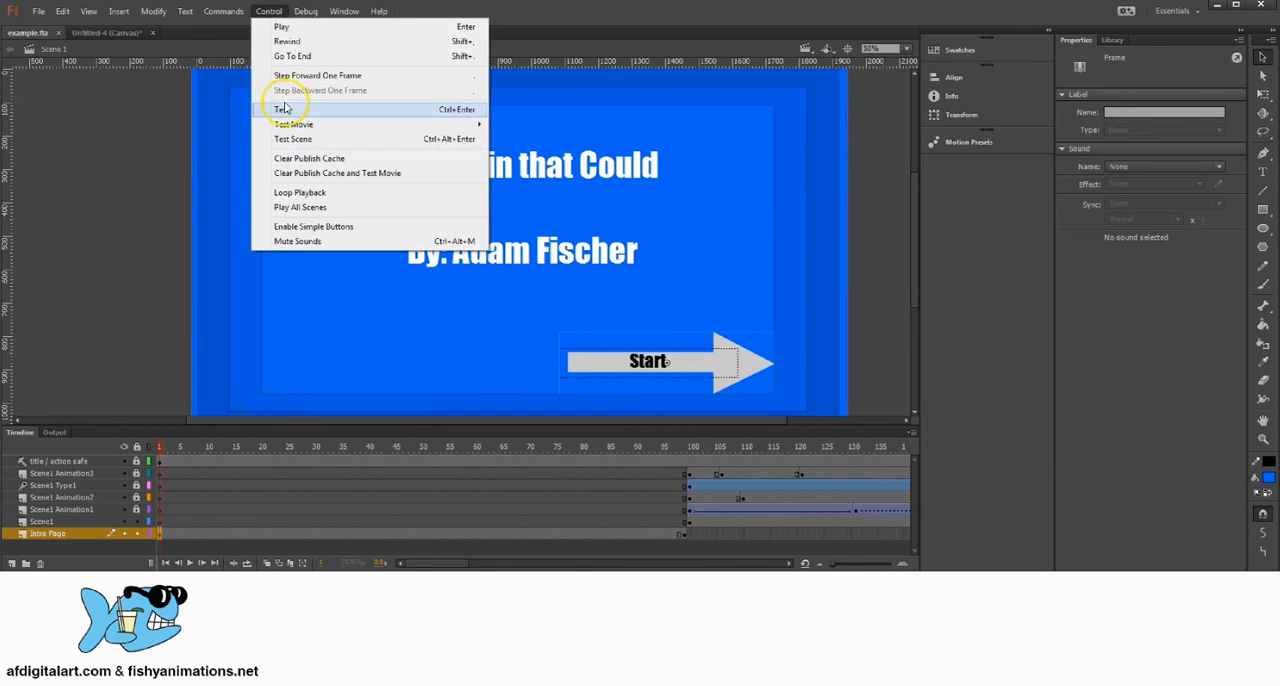
click(283, 110)
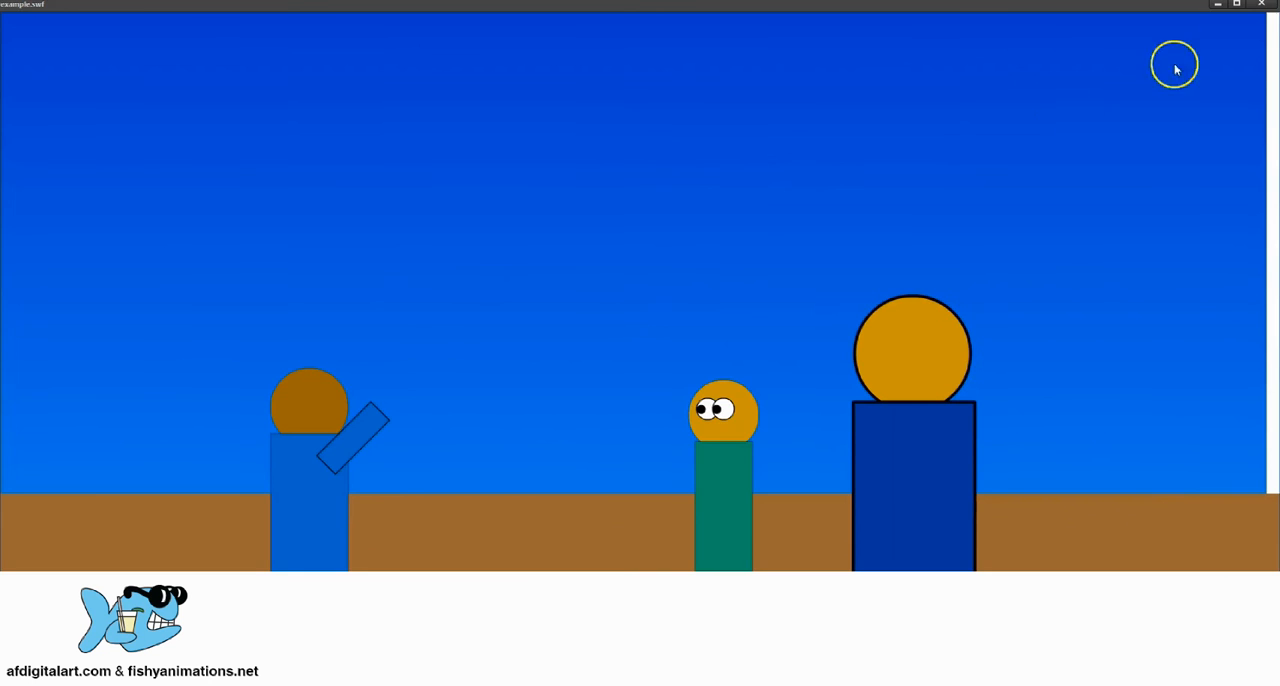
click(1261, 4)
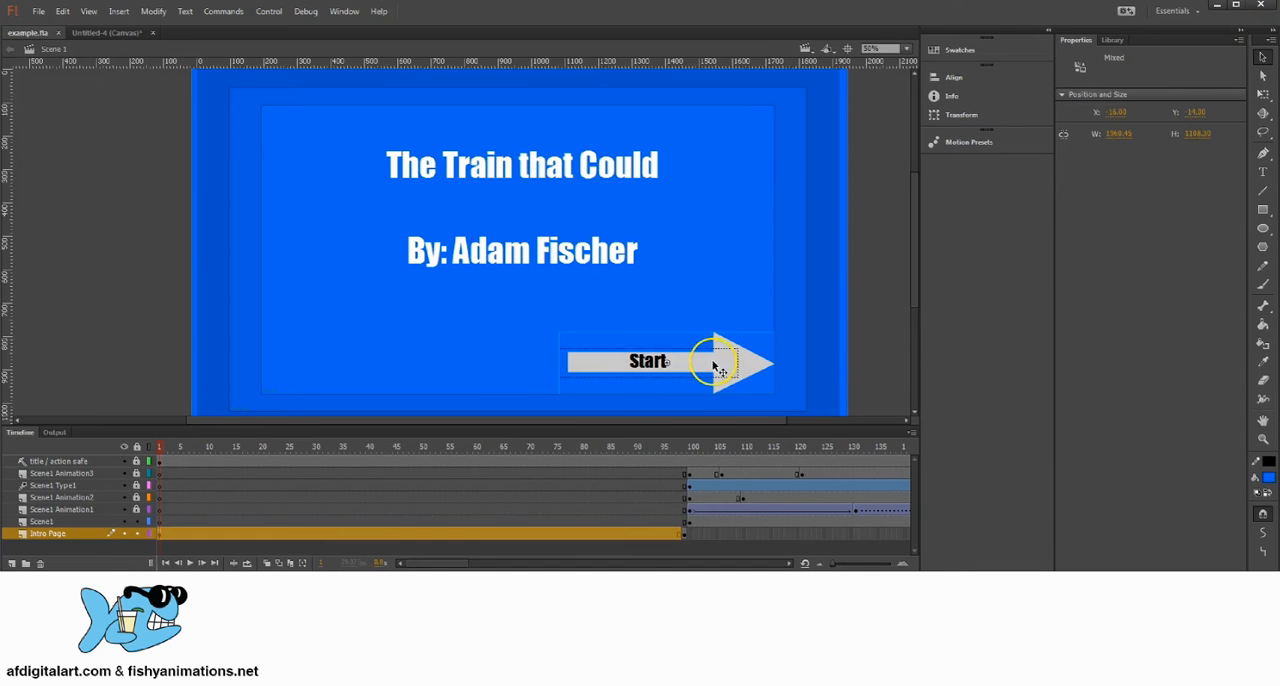
Step: Set the gotoAndPlay target in the frame 1 script of the Intro Page layer to 130 and check that frame
click(161, 533)
click(342, 12)
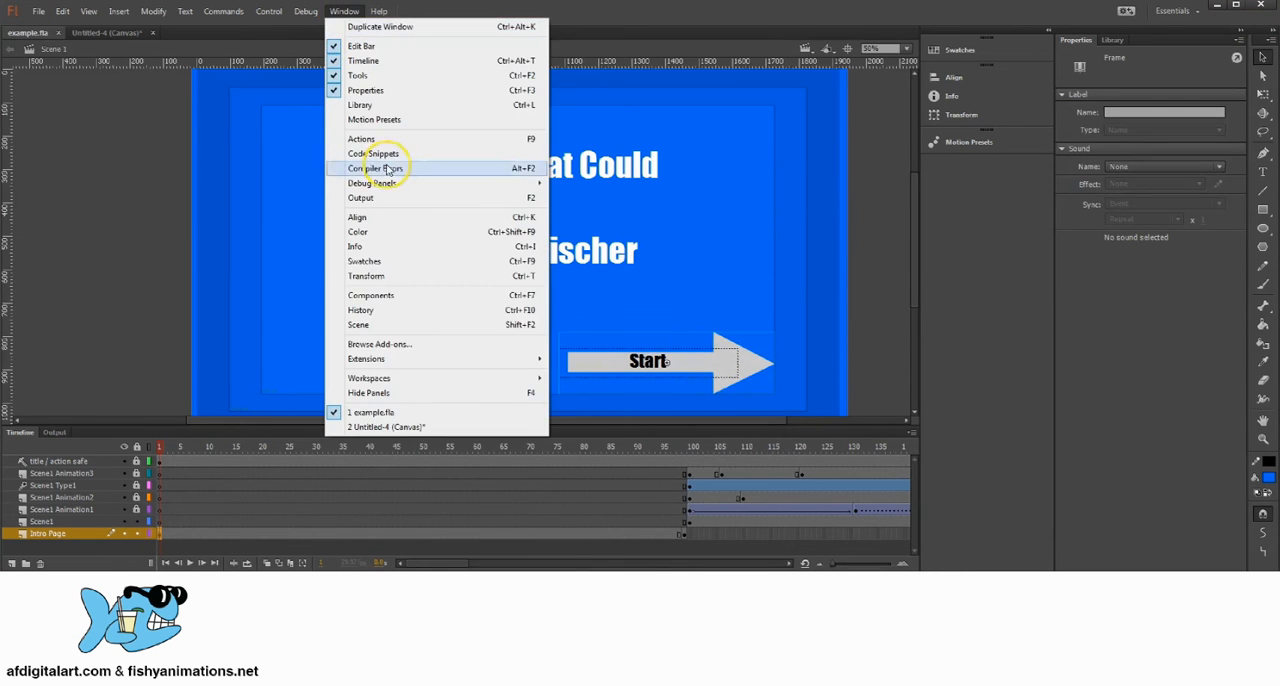
click(389, 140)
click(454, 196)
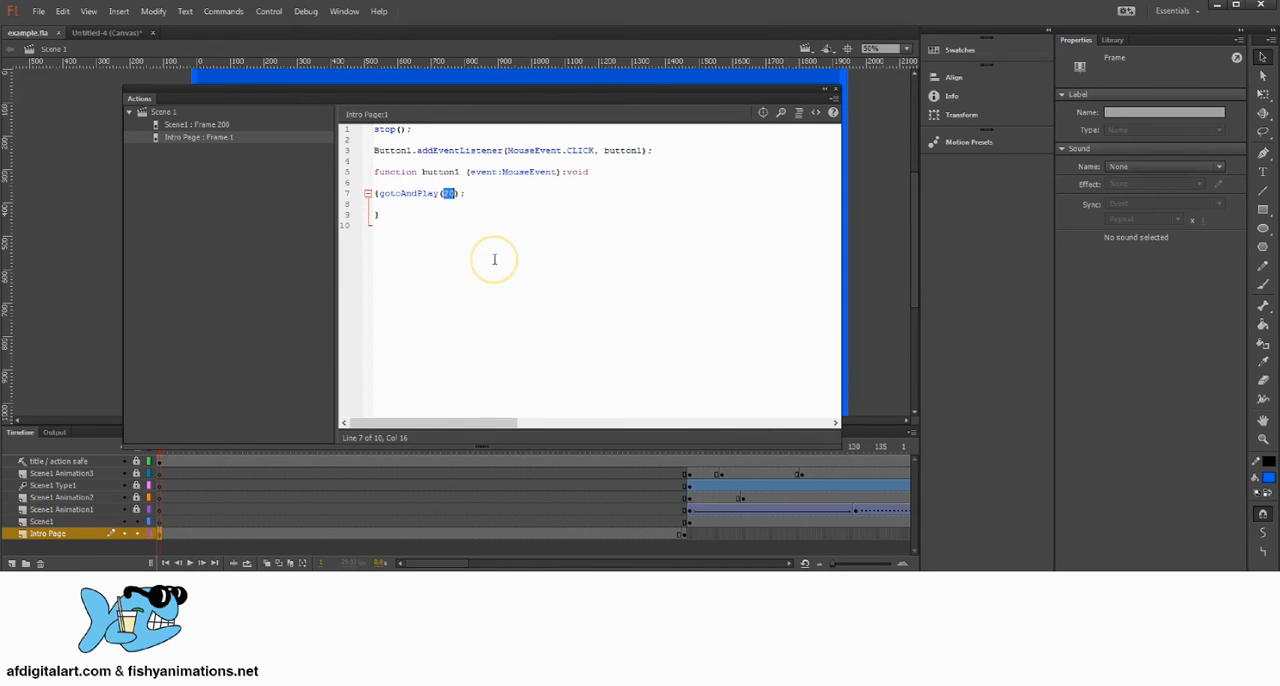
click(835, 89)
click(855, 450)
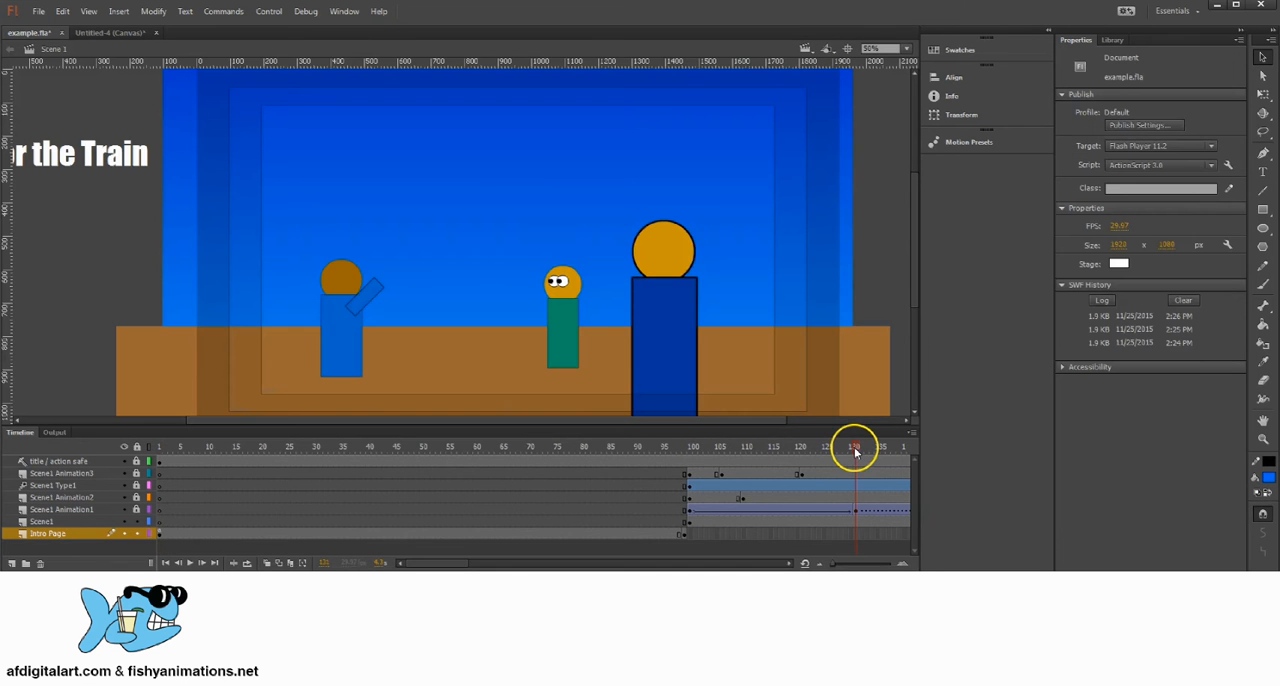
mouse_move(843, 446)
mouse_down()
mouse_move(691, 443)
mouse_move(855, 447)
mouse_up()
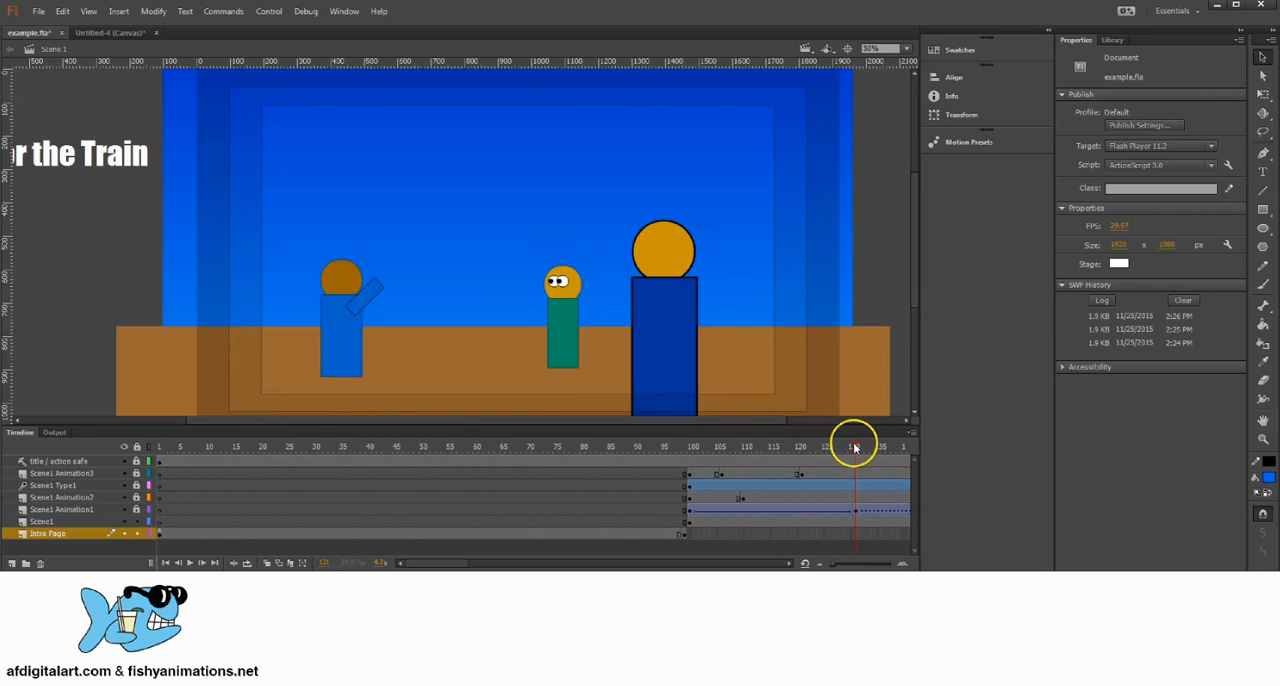
Step: Save the document and test the movie from its Start button with the frame 130 target, closing the preview
click(42, 13)
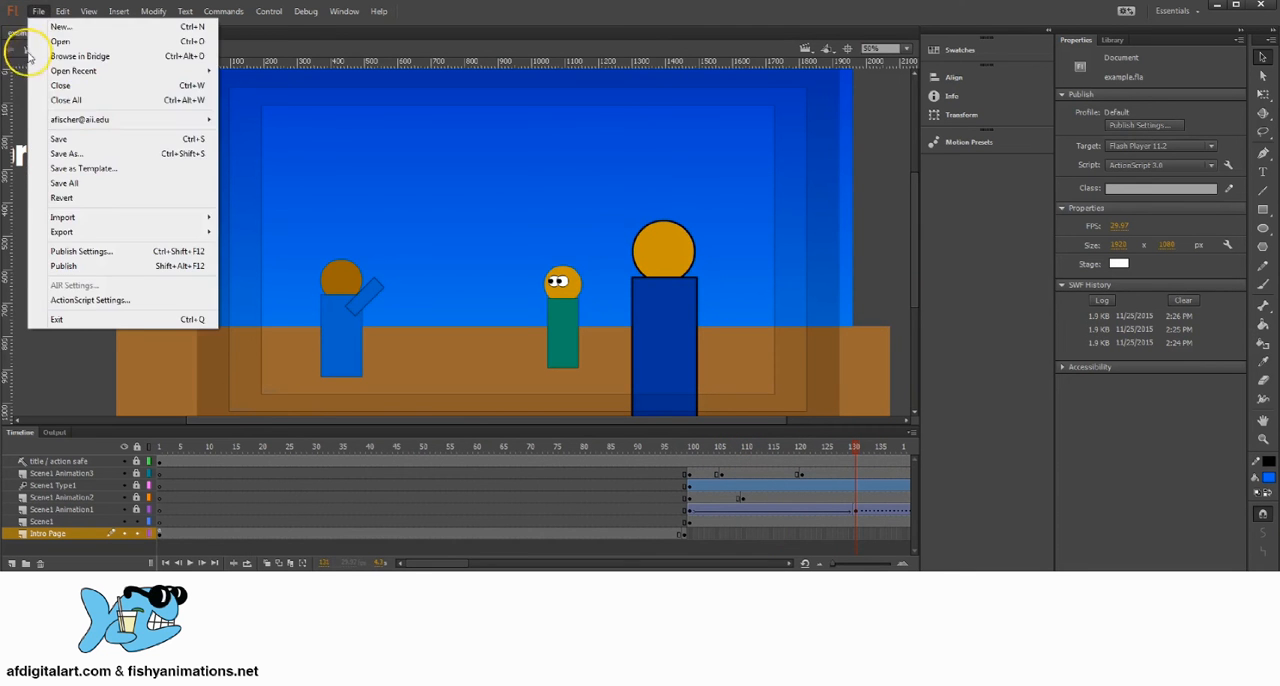
click(80, 134)
click(268, 12)
click(282, 109)
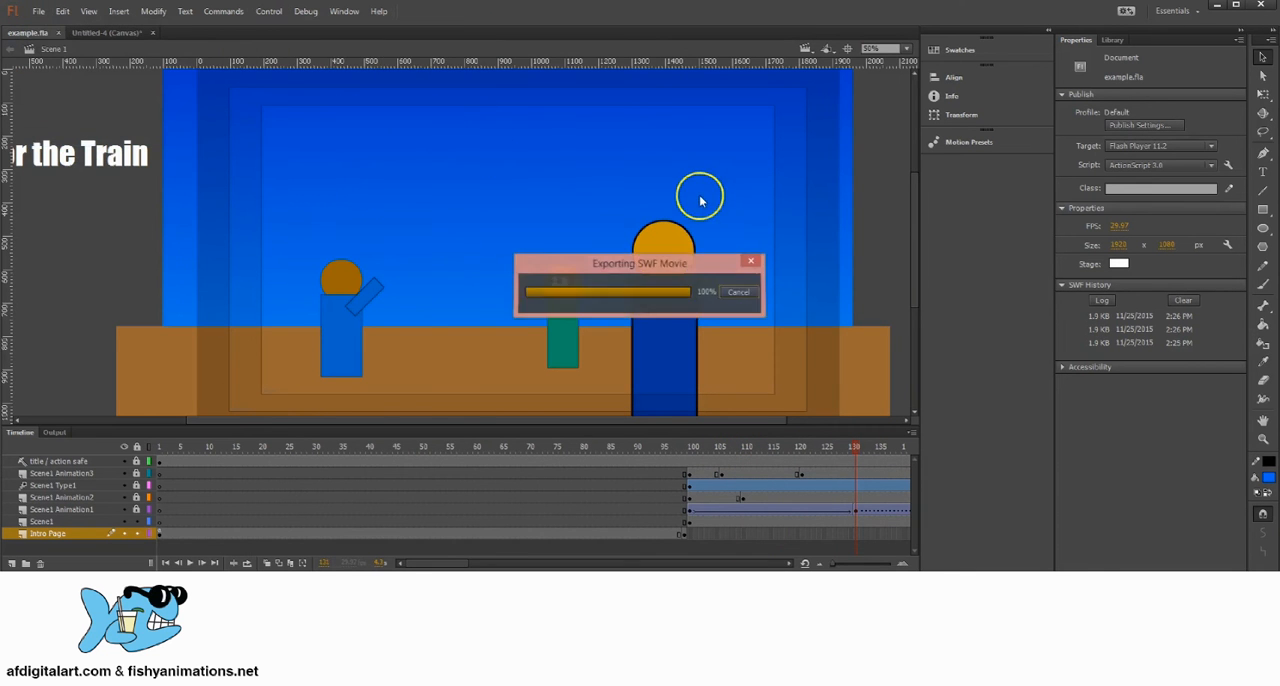
click(870, 545)
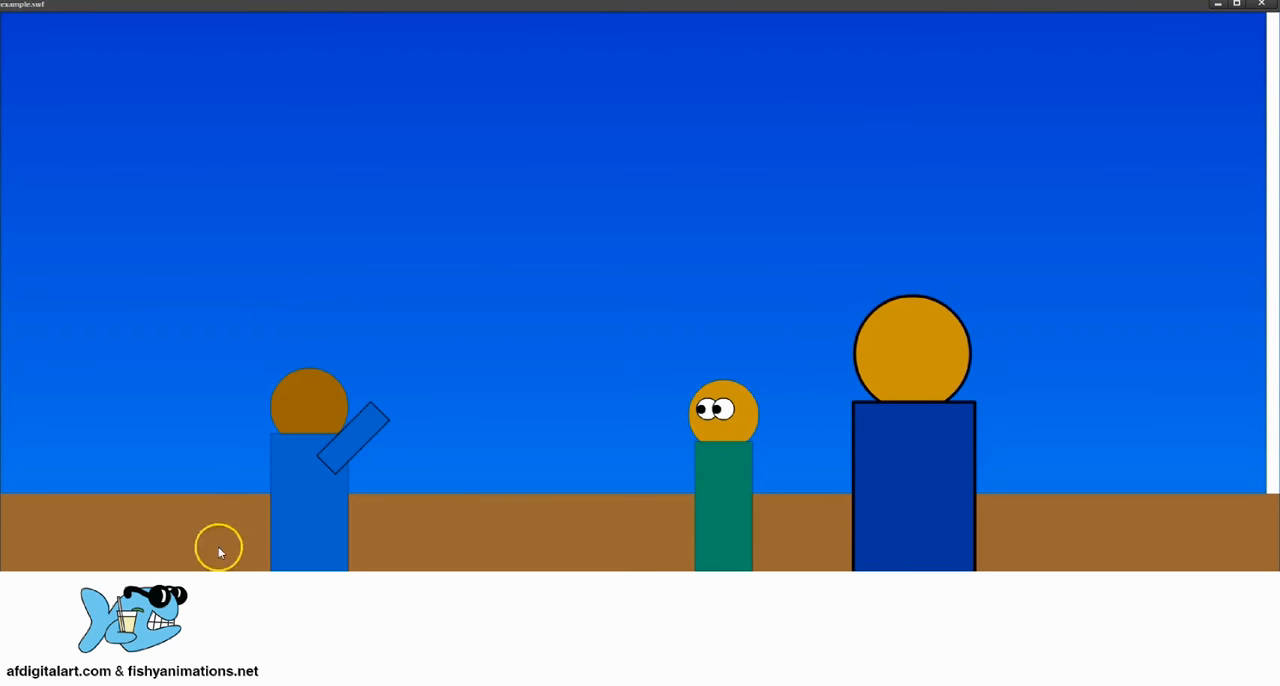
click(1259, 6)
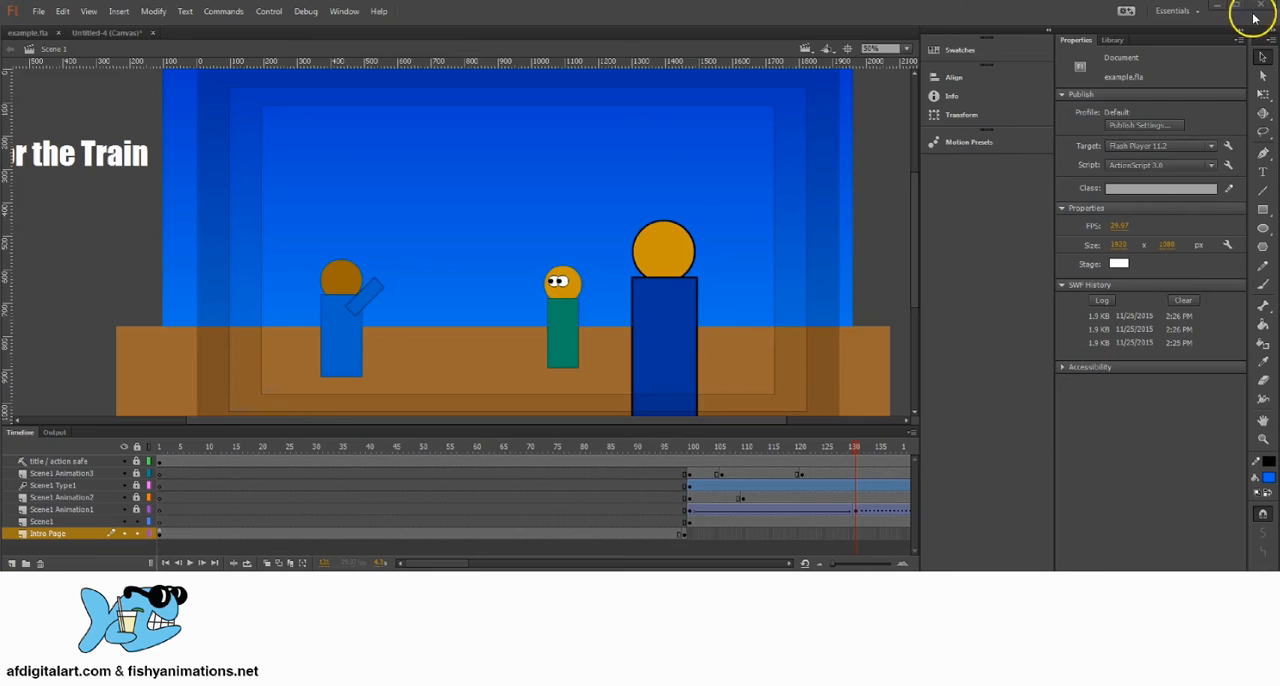
Step: Set the gotoAndPlay target in the frame 1 script of the Intro Page layer to 100, where the Scene1 content starts
click(692, 447)
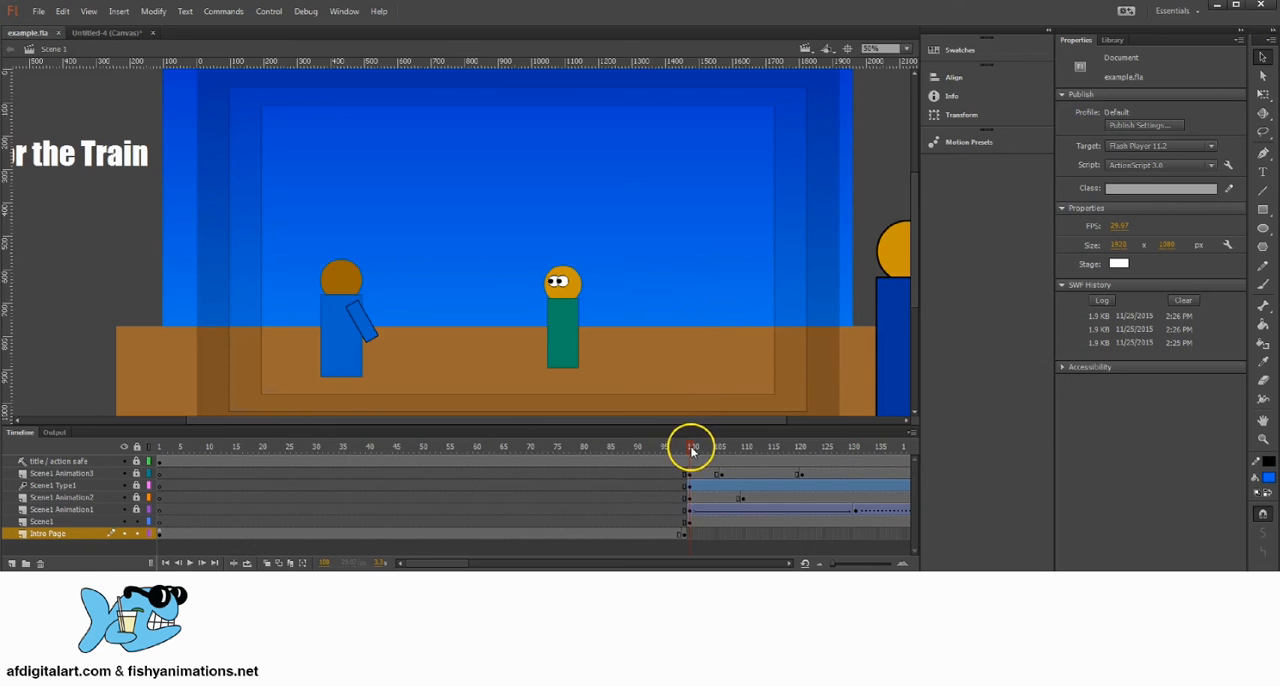
click(161, 532)
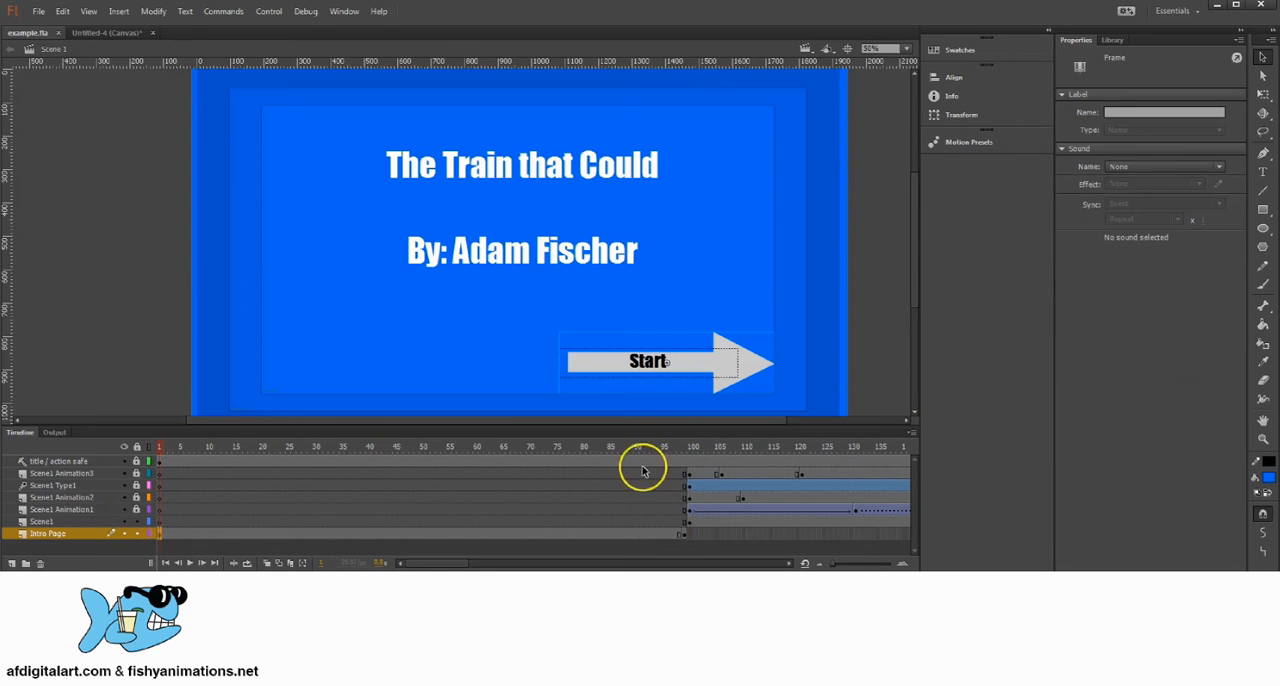
drag(666, 446, 692, 446)
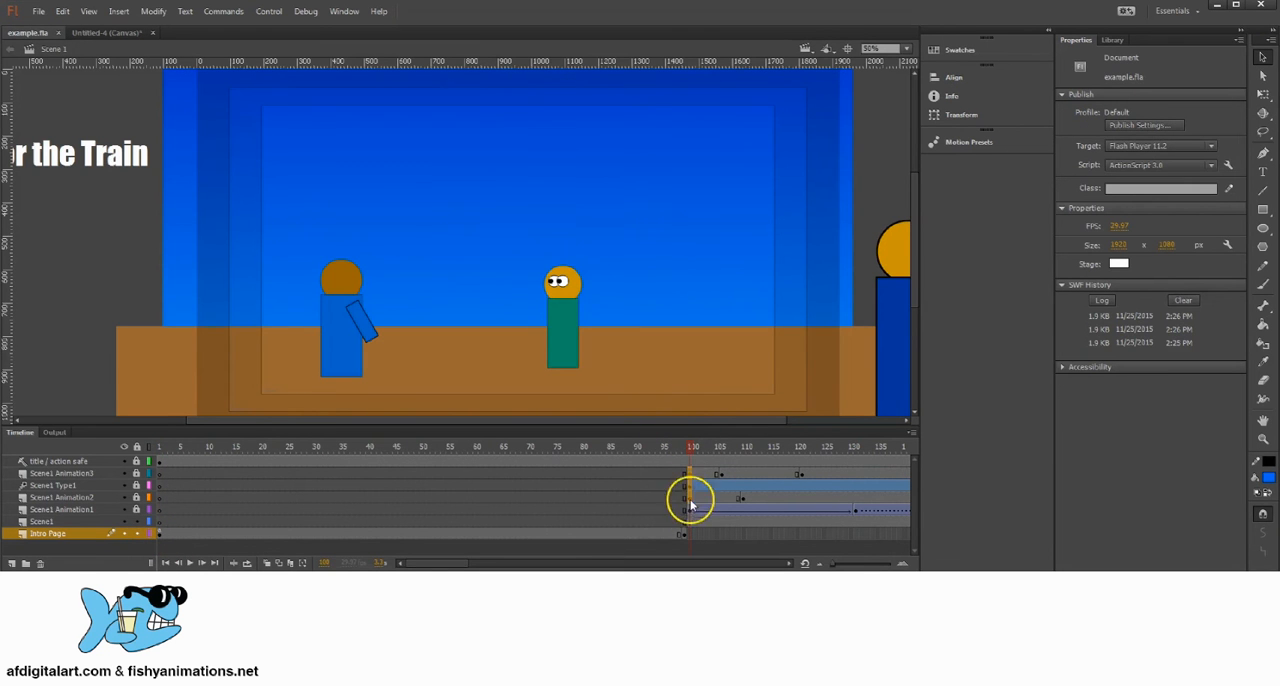
drag(690, 505, 692, 523)
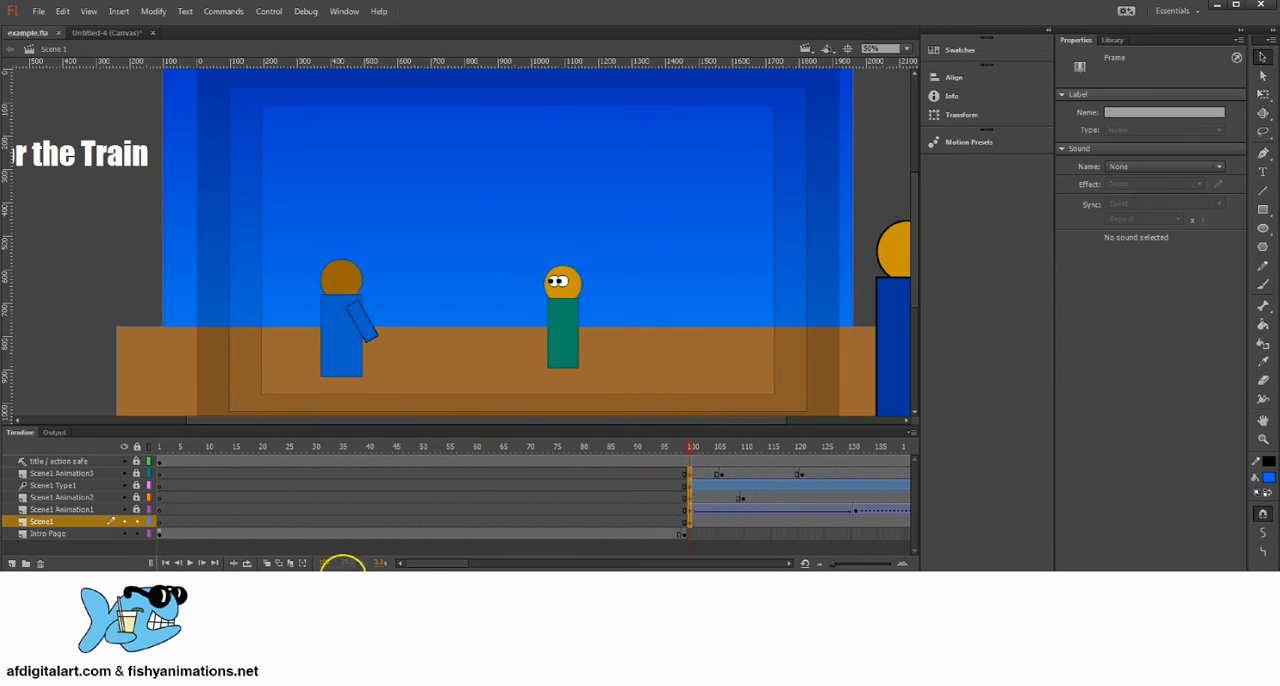
click(161, 534)
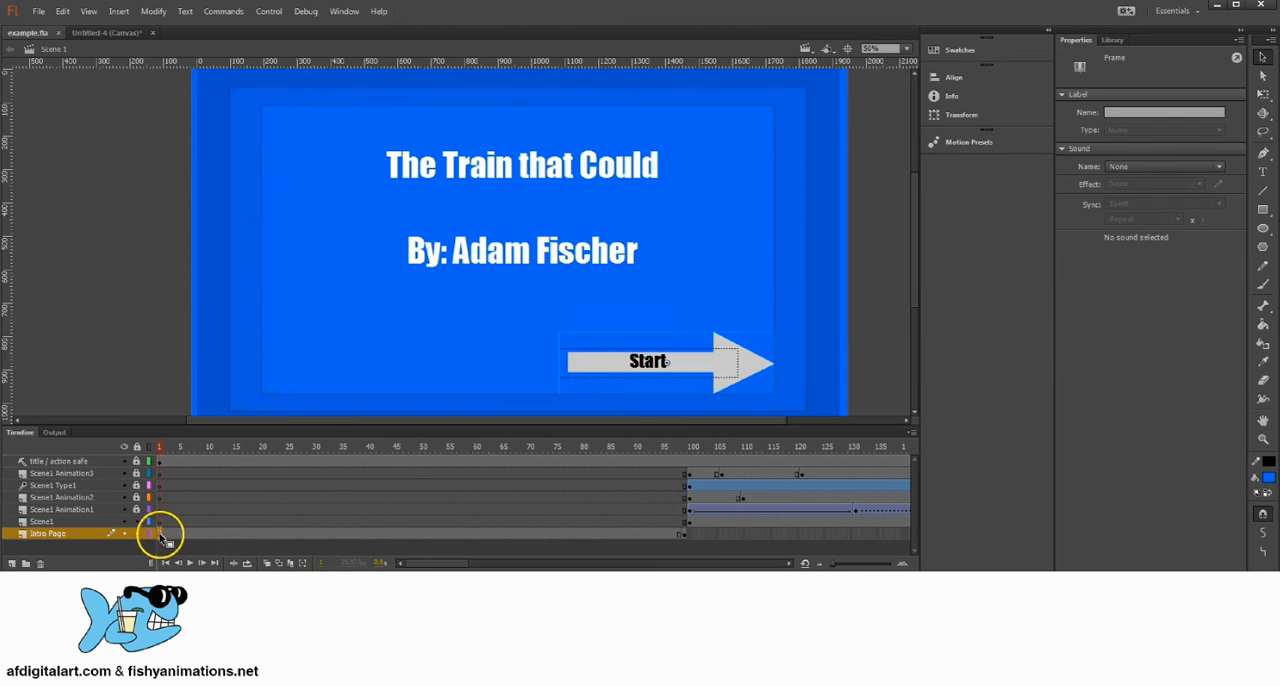
click(344, 11)
click(405, 139)
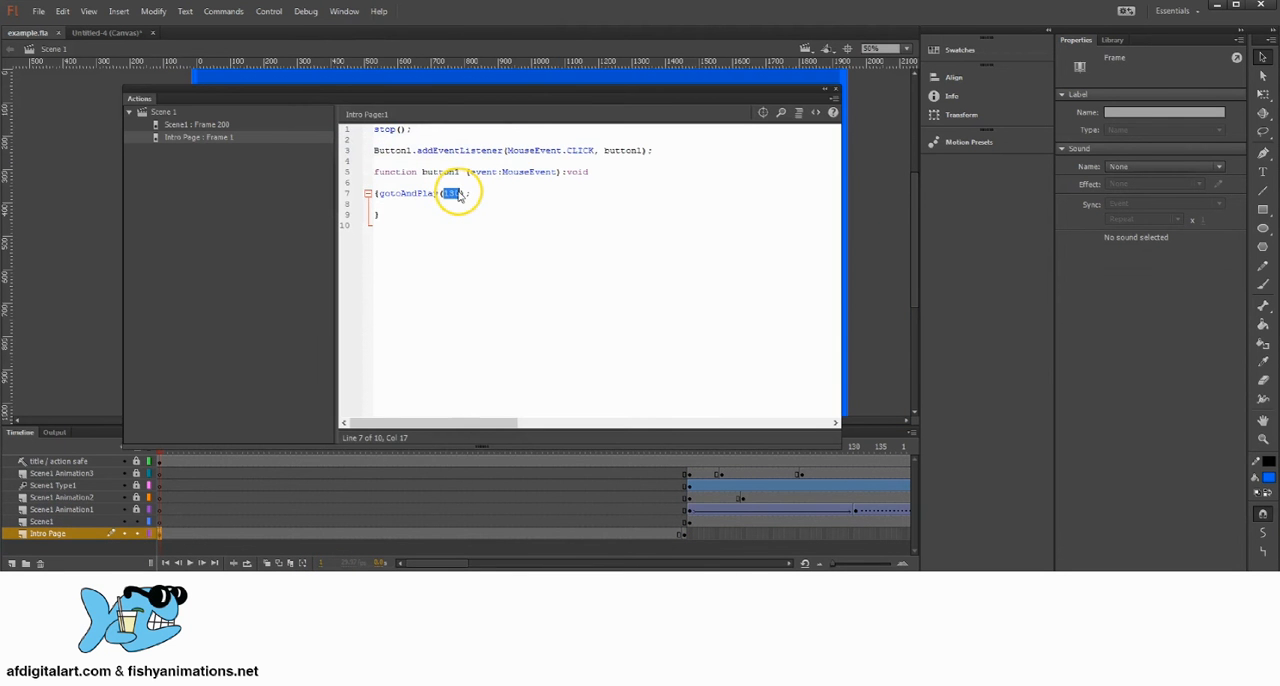
click(836, 88)
Step: Save the document and test the movie from its Start button, checking the timeline from frame 100 to the end
drag(694, 447, 600, 446)
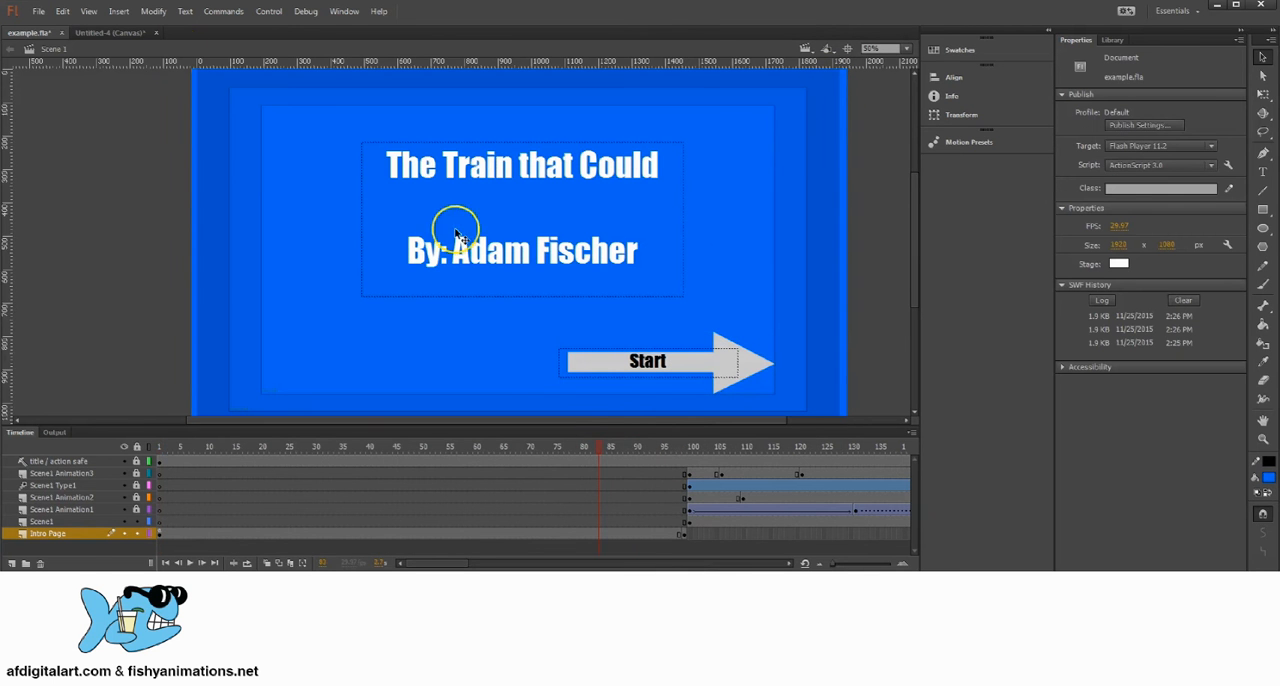
click(38, 11)
click(57, 141)
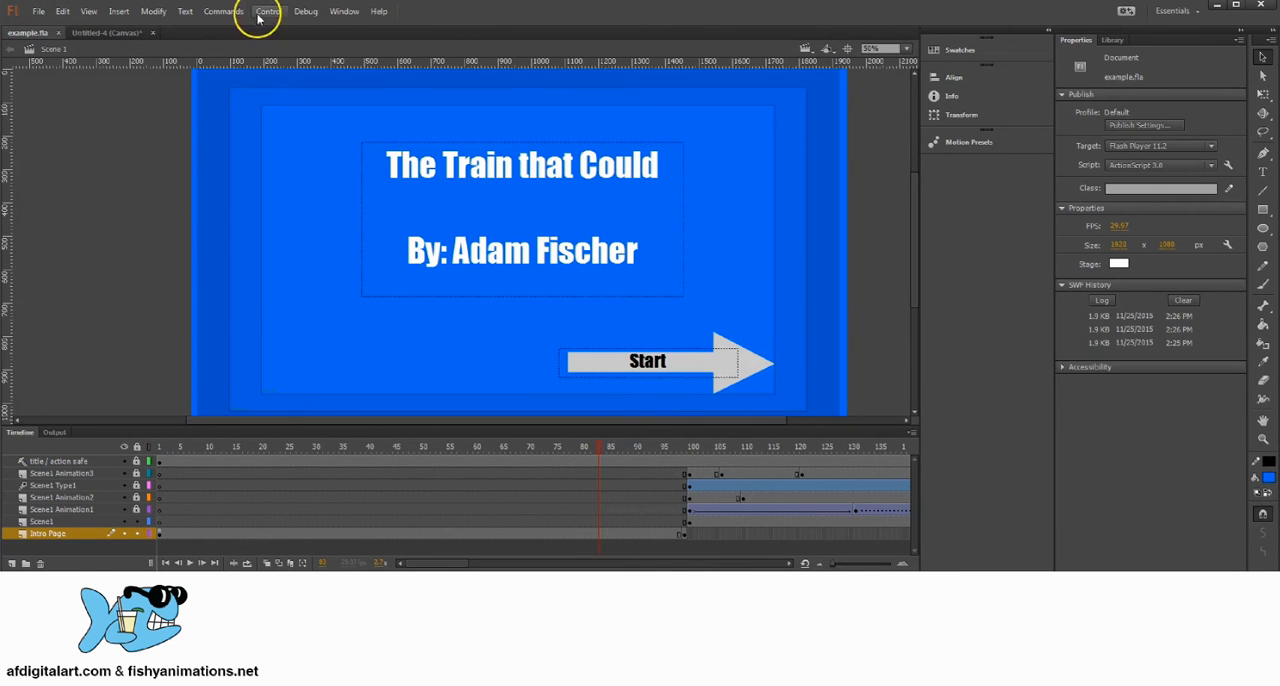
click(266, 11)
click(289, 116)
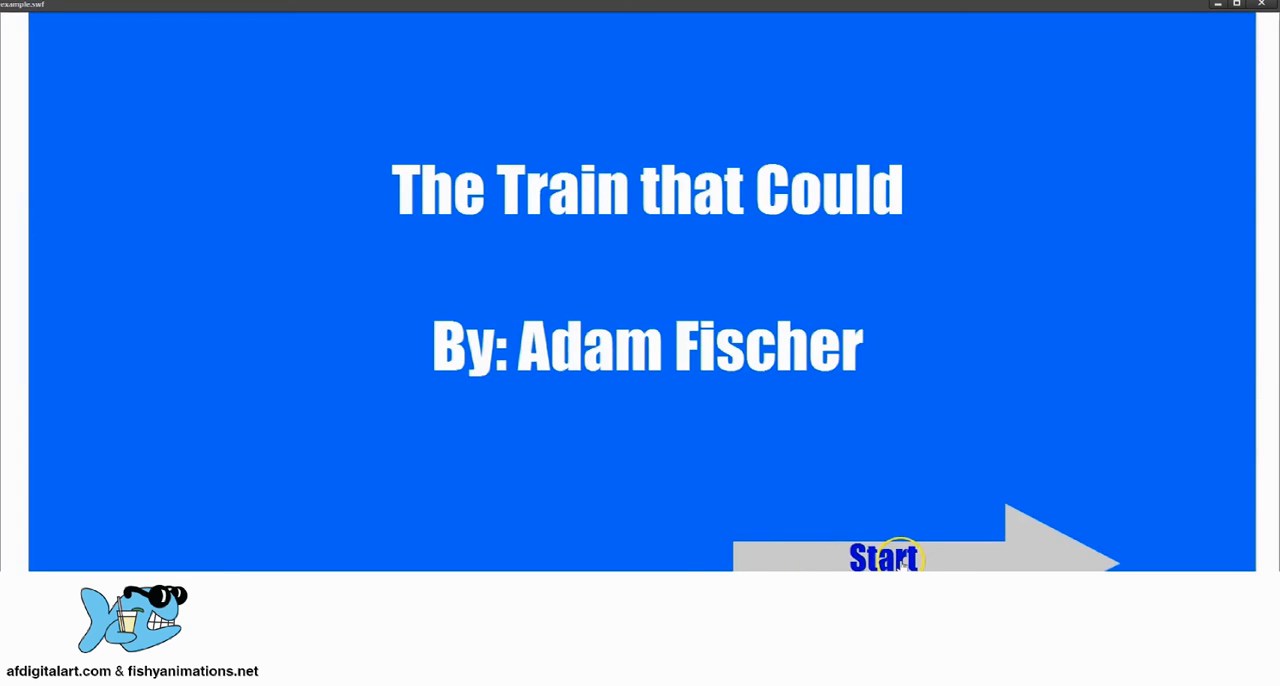
click(903, 562)
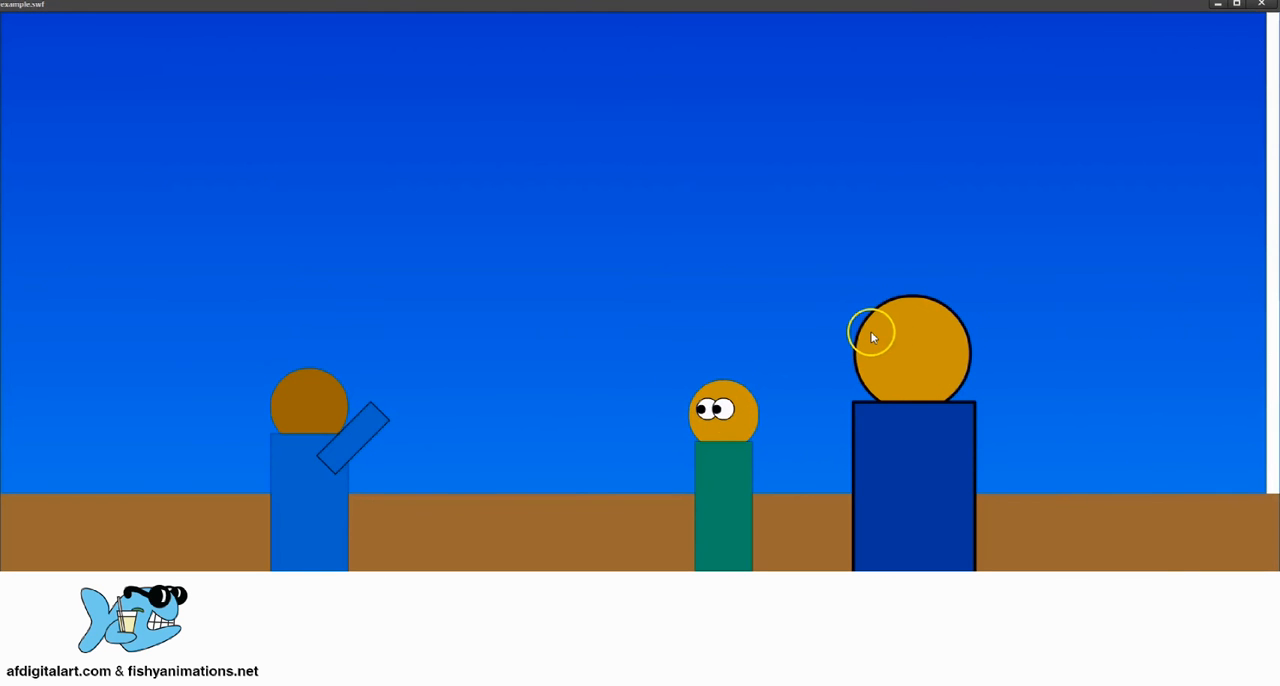
click(1262, 5)
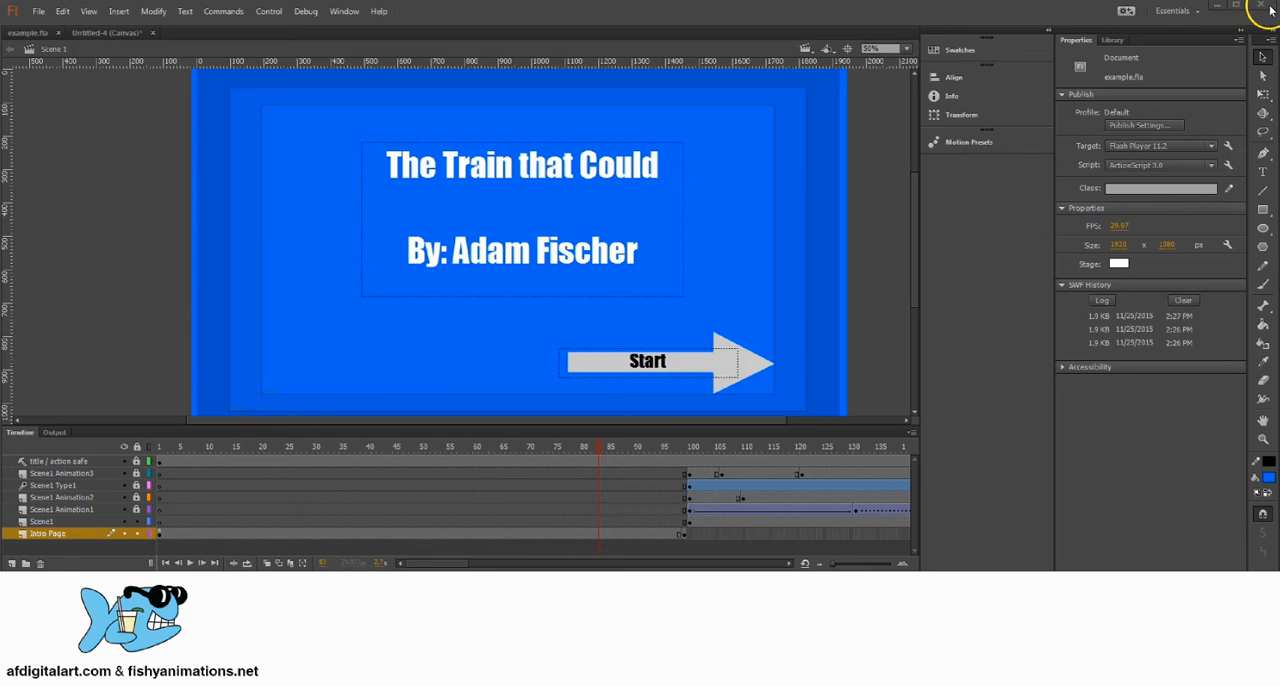
click(688, 450)
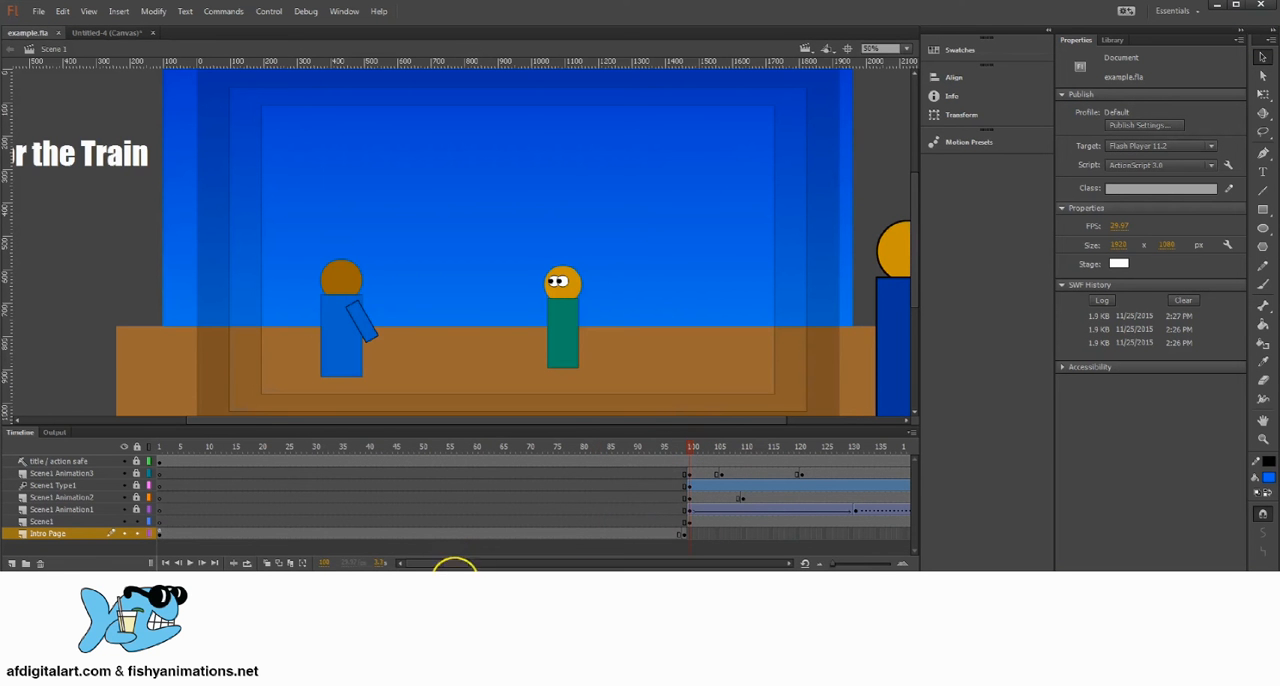
drag(443, 563, 476, 563)
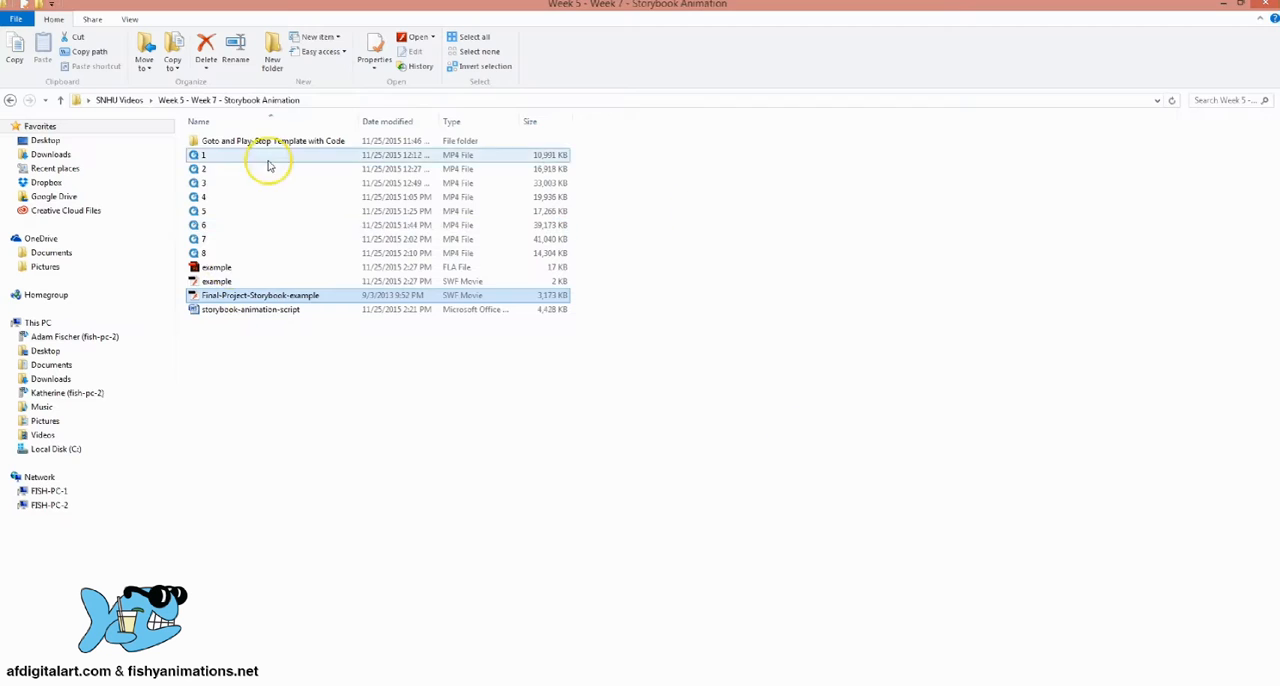
Step: Switch to the Storybook Animation folder and play the sample storybook "The Penguin who wanted a poodle" in an enlarged player window
double_click(257, 296)
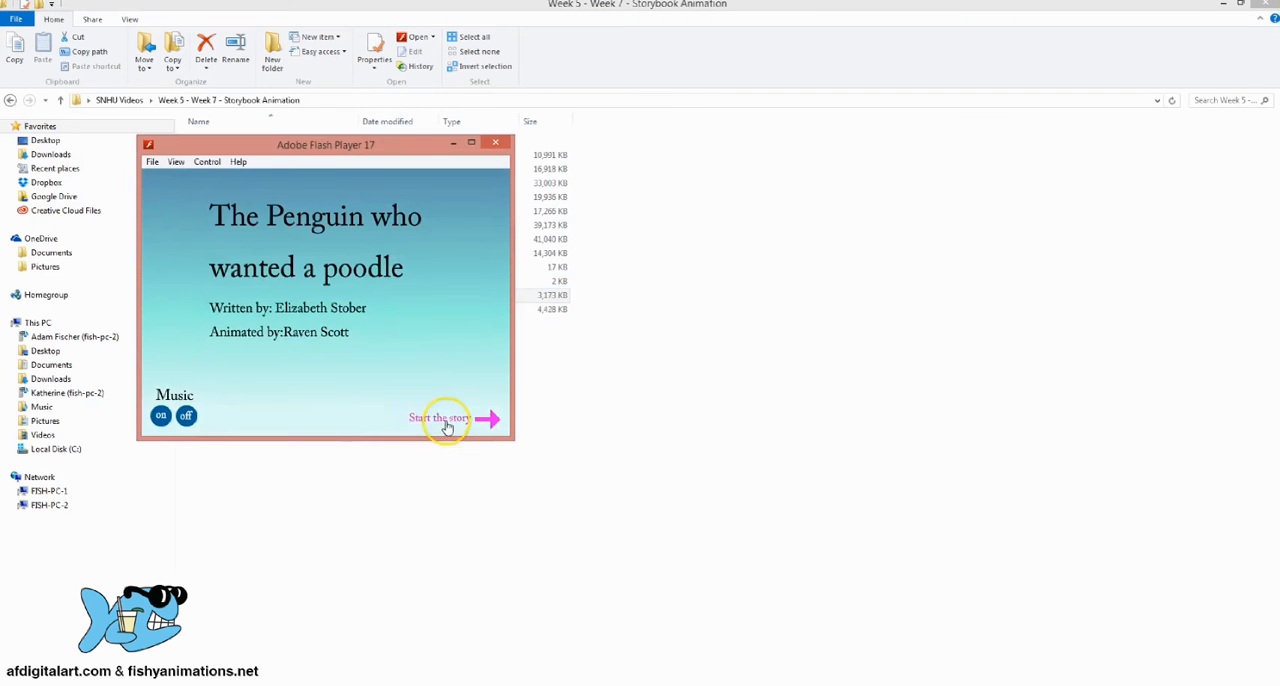
click(463, 420)
drag(395, 144, 492, 80)
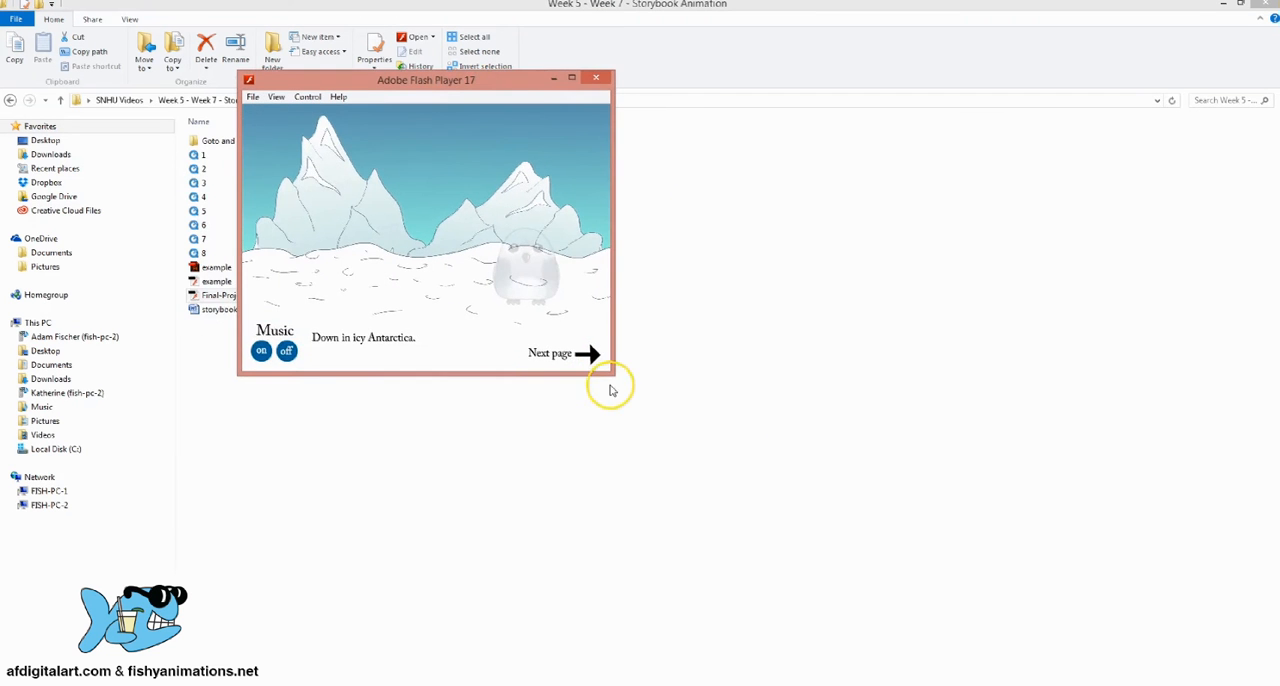
drag(618, 378, 1035, 566)
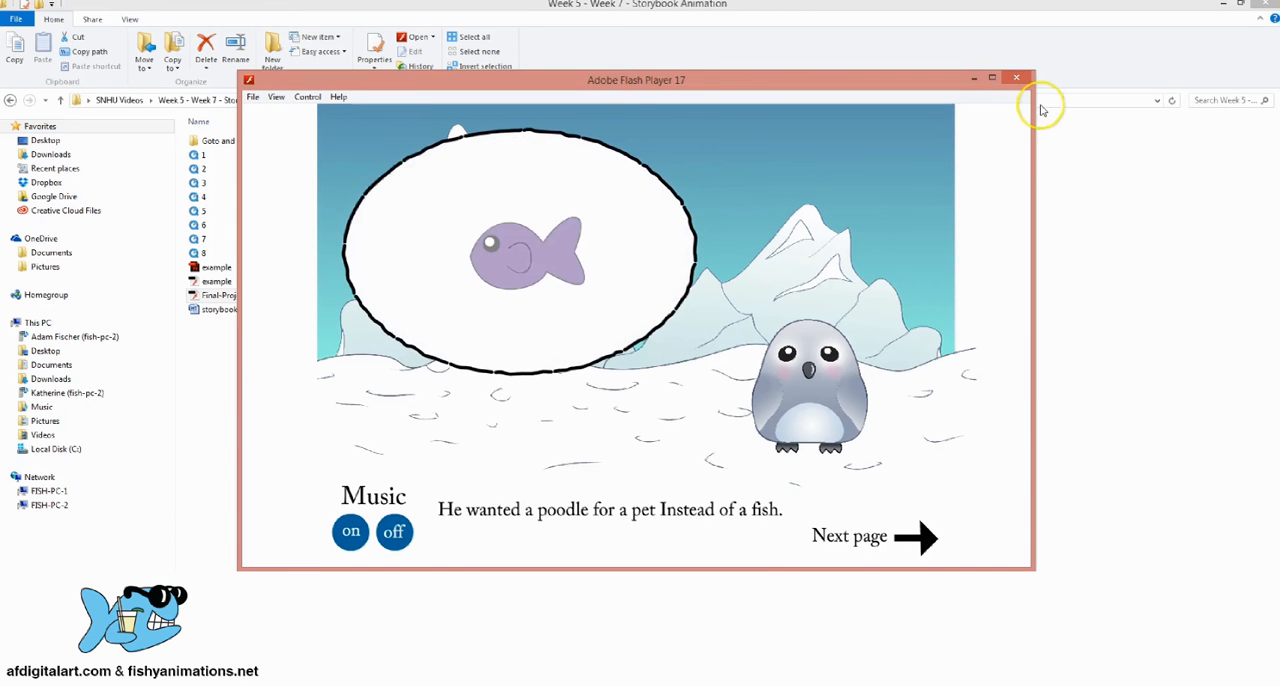
click(1017, 79)
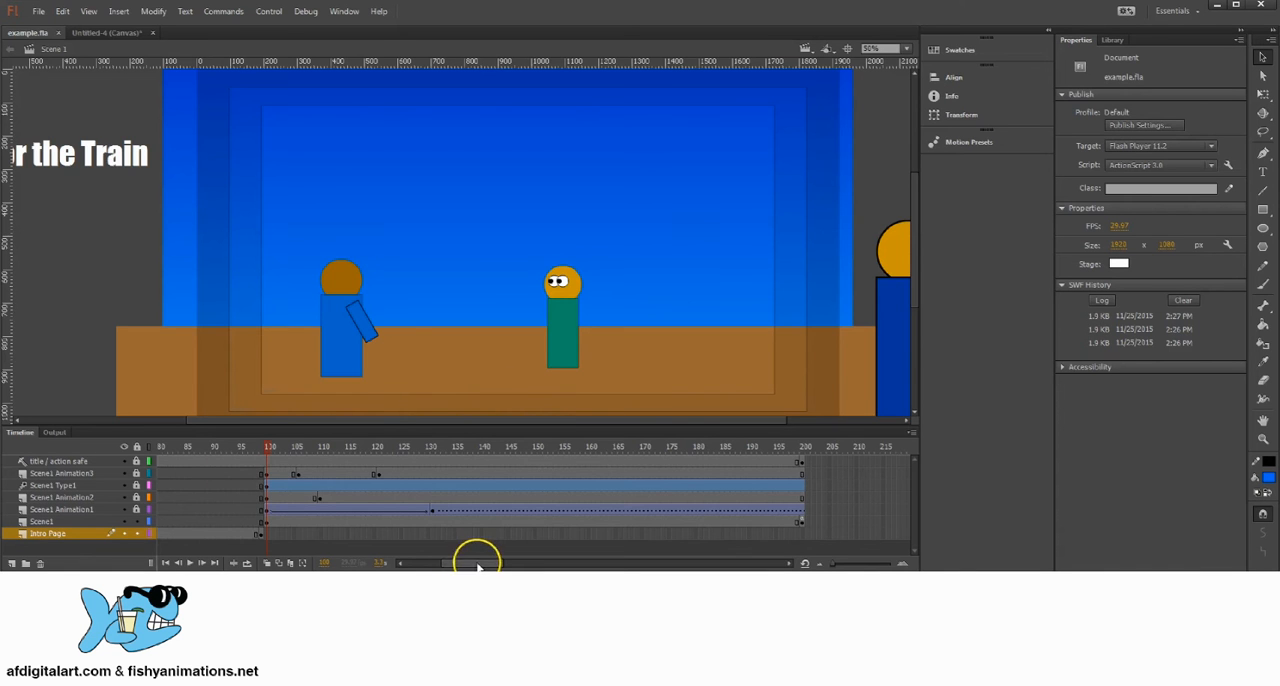
Step: Review the title page on frame 1 and scrub through the Scene1 animation frames on the example.fla timeline
drag(478, 565, 423, 564)
click(159, 533)
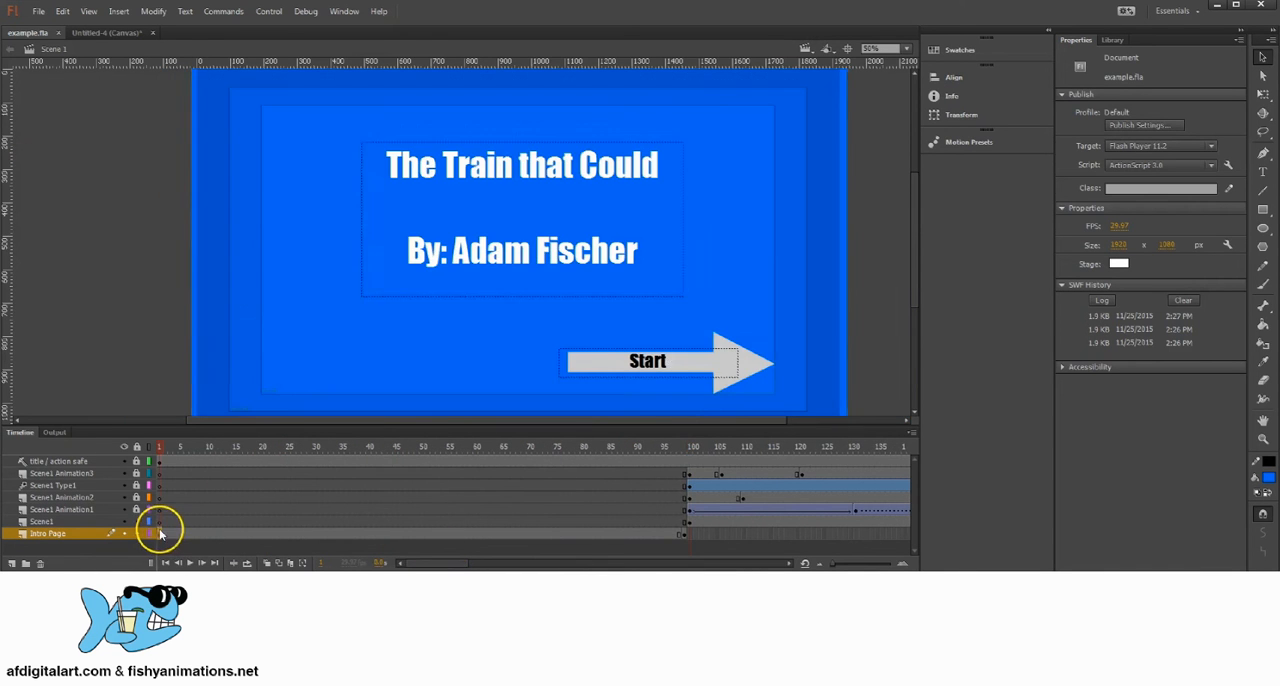
click(798, 446)
drag(826, 446, 722, 446)
drag(641, 446, 611, 446)
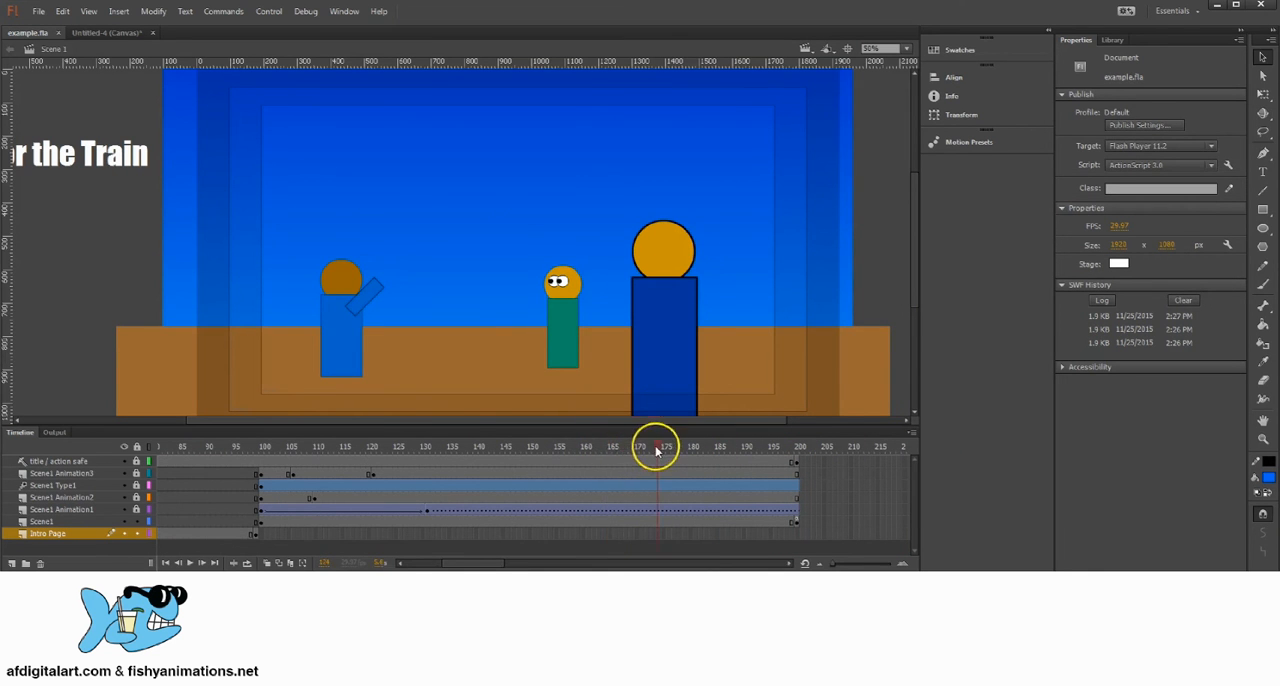
drag(656, 447, 613, 446)
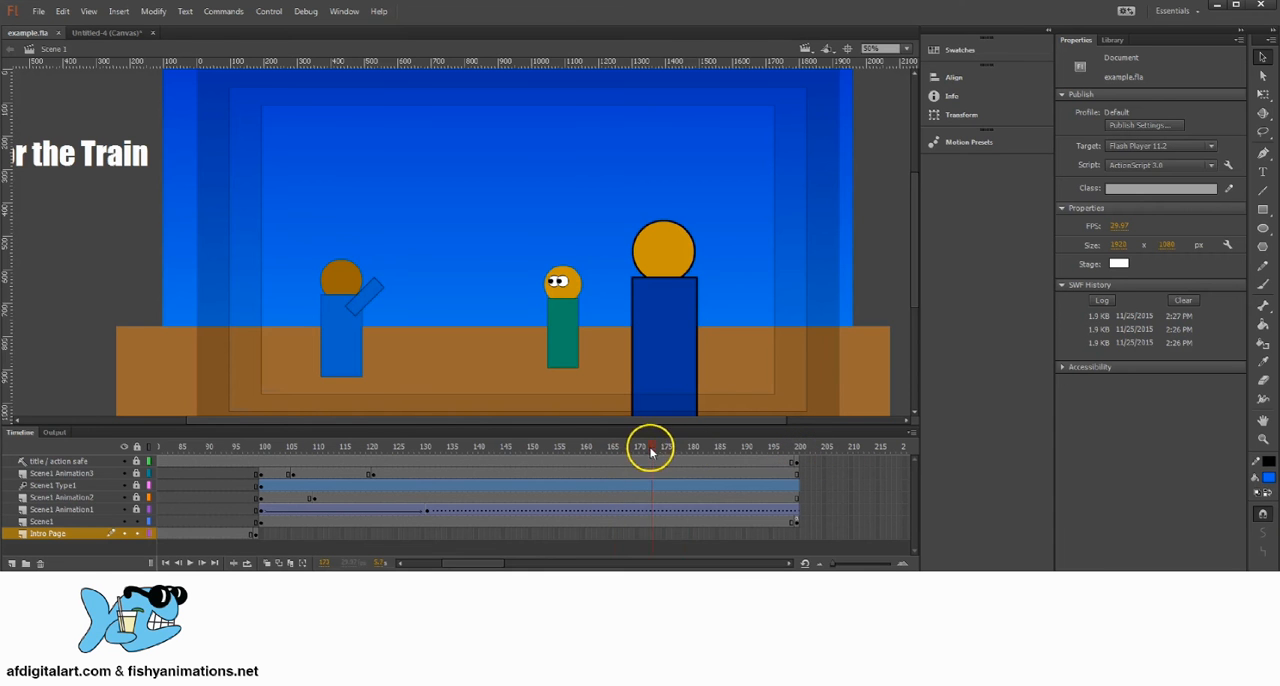
Step: Extend the layers from title / action safe down to Scene1 to frame 300 with keyframes there, and scrub the added frames
drag(794, 463, 797, 521)
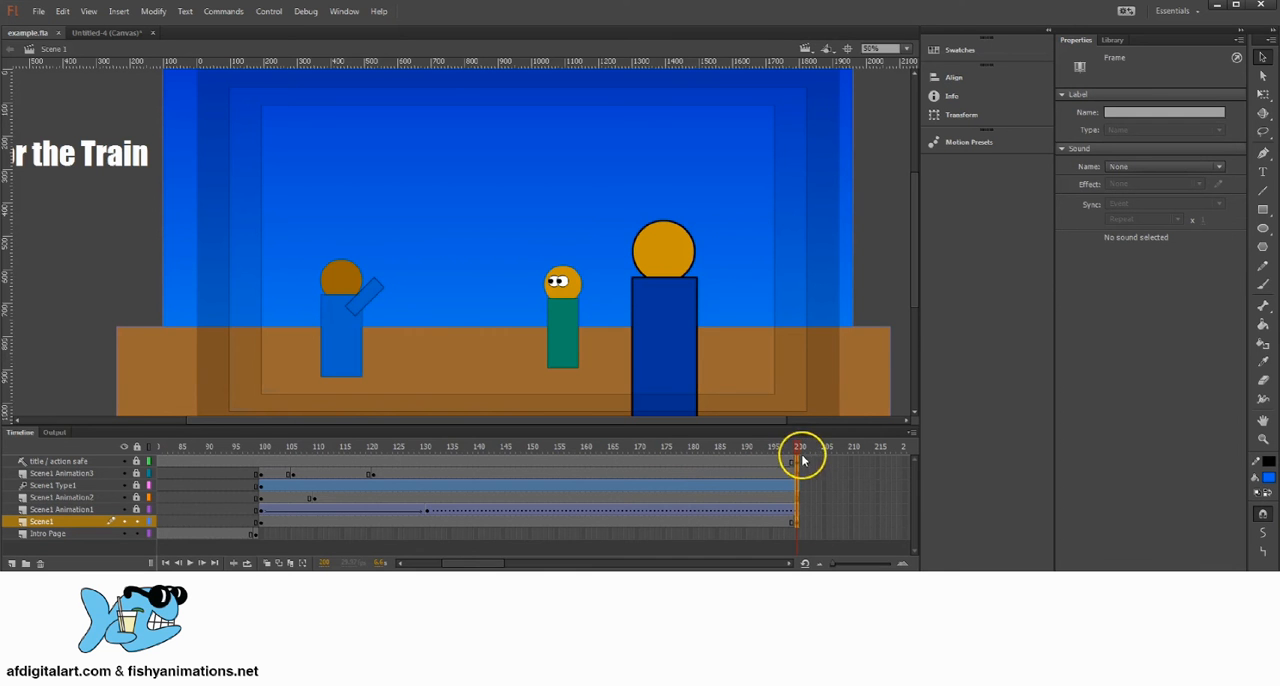
mouse_move(800, 463)
mouse_down()
mouse_move(931, 457)
mouse_move(774, 454)
mouse_move(775, 468)
mouse_up()
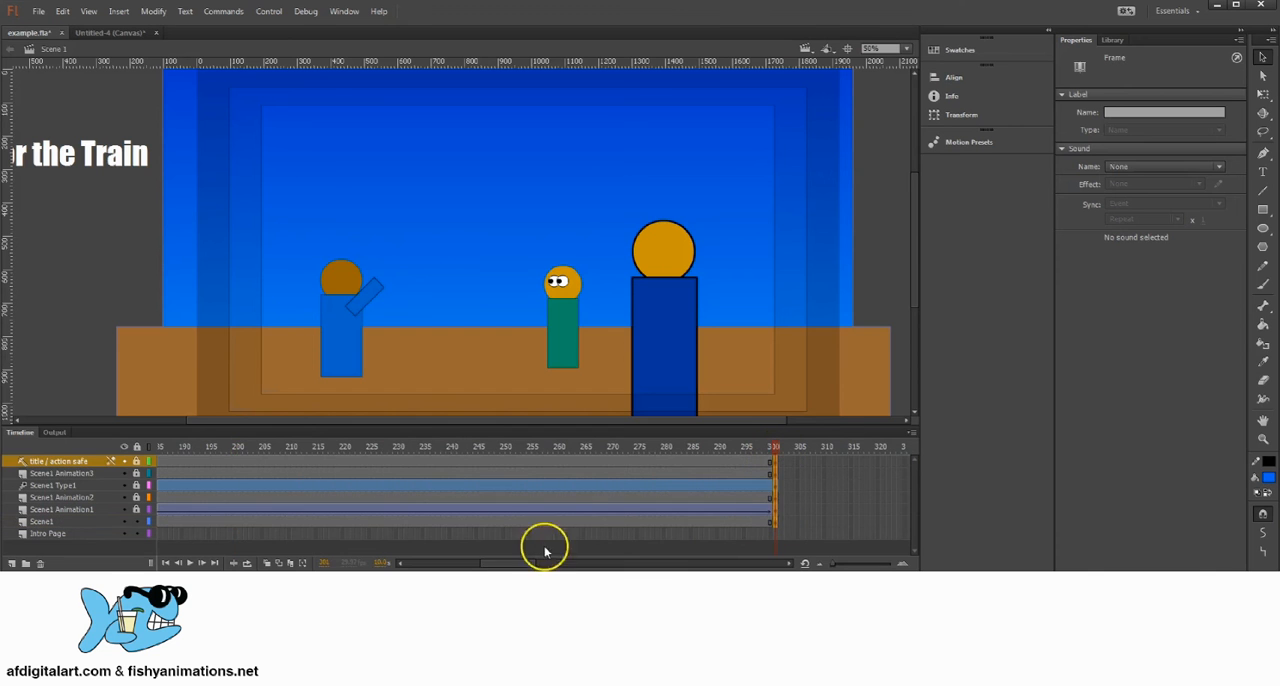
drag(508, 565, 490, 561)
drag(476, 457, 757, 453)
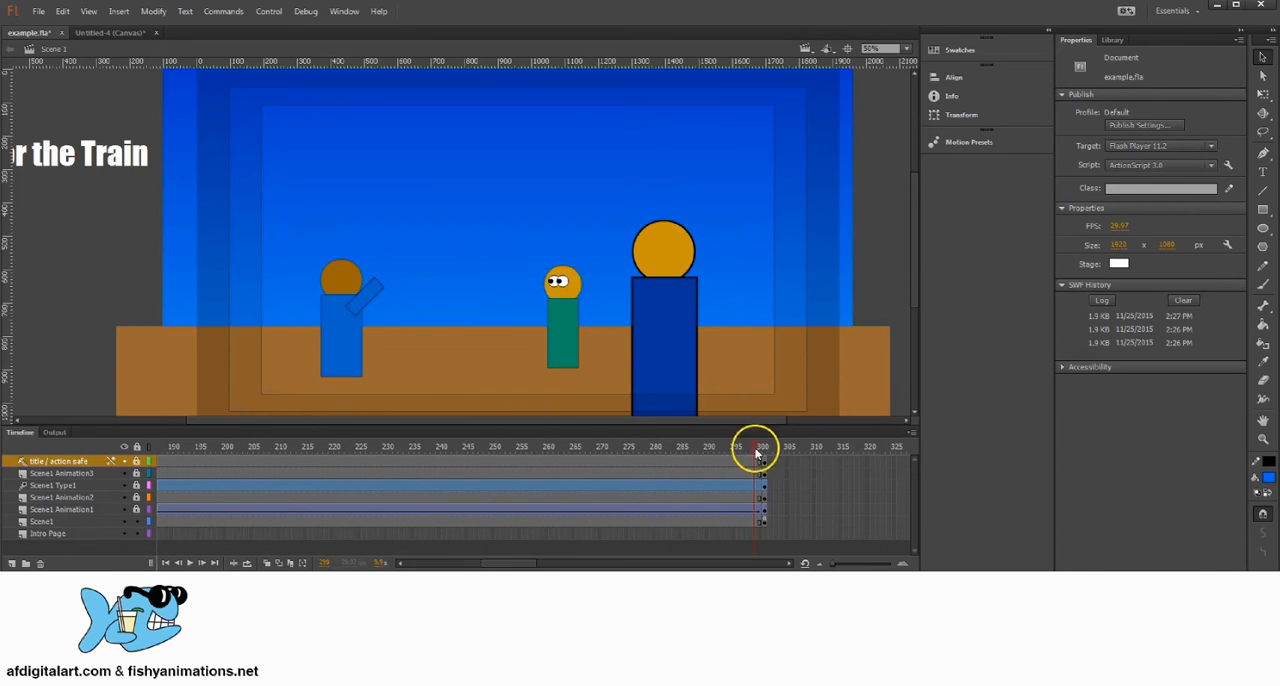
Step: Dock the Timeline panel back beneath the stage and adjust its height to show all layers
mouse_move(687, 435)
mouse_down()
mouse_move(604, 443)
mouse_move(684, 447)
mouse_up()
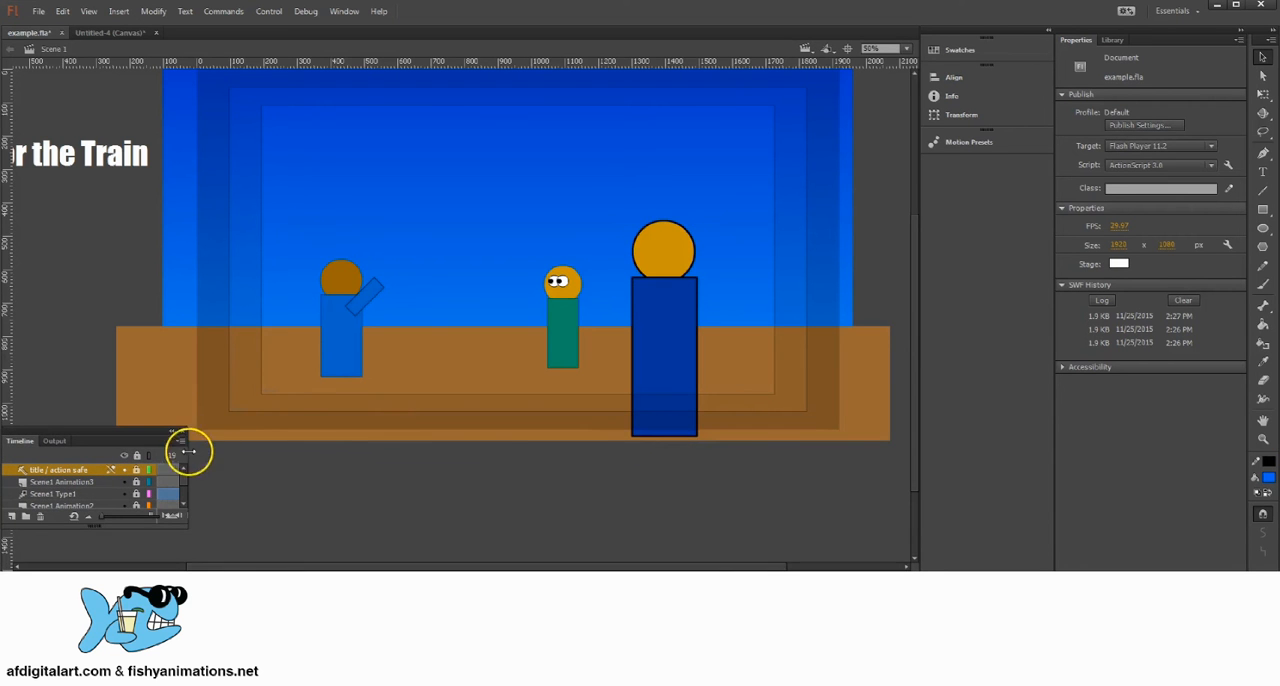
drag(188, 452, 919, 479)
drag(873, 434, 874, 562)
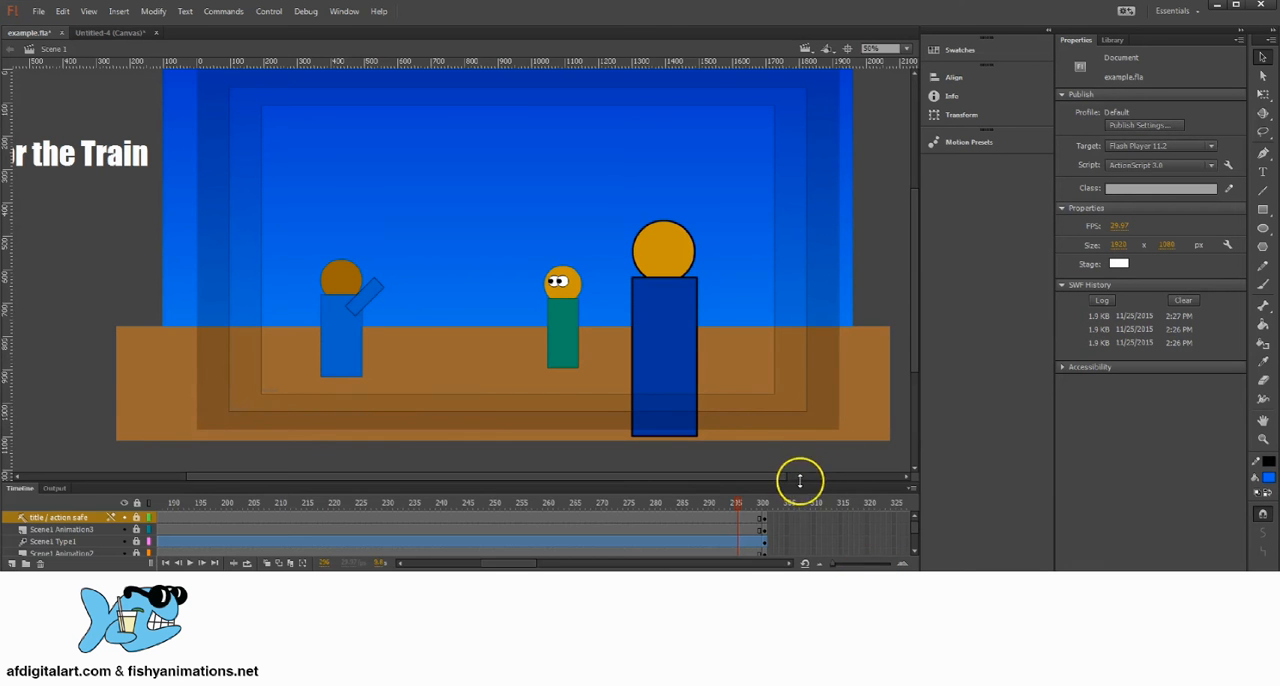
drag(800, 481, 816, 427)
Step: Review the title page on frame 1 and select frame 100 on the layers from title / action safe down to Scene1
drag(528, 555, 455, 562)
drag(451, 458, 73, 445)
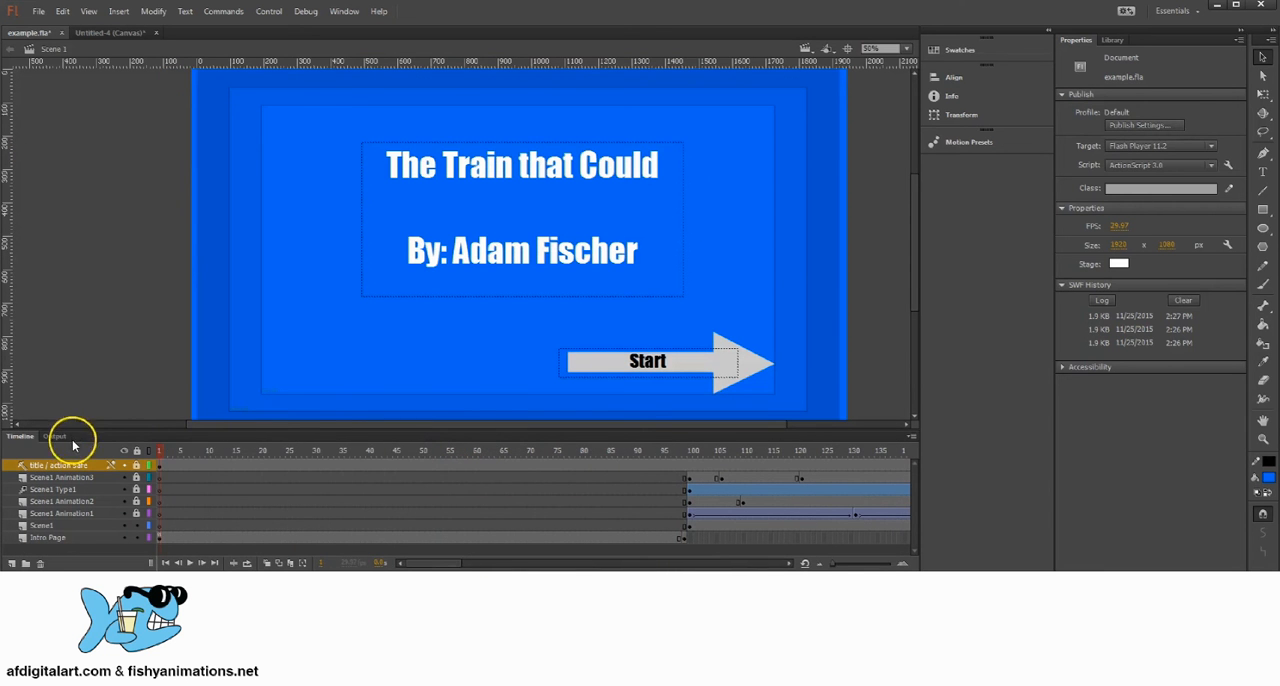
click(160, 536)
click(683, 452)
drag(683, 453, 692, 519)
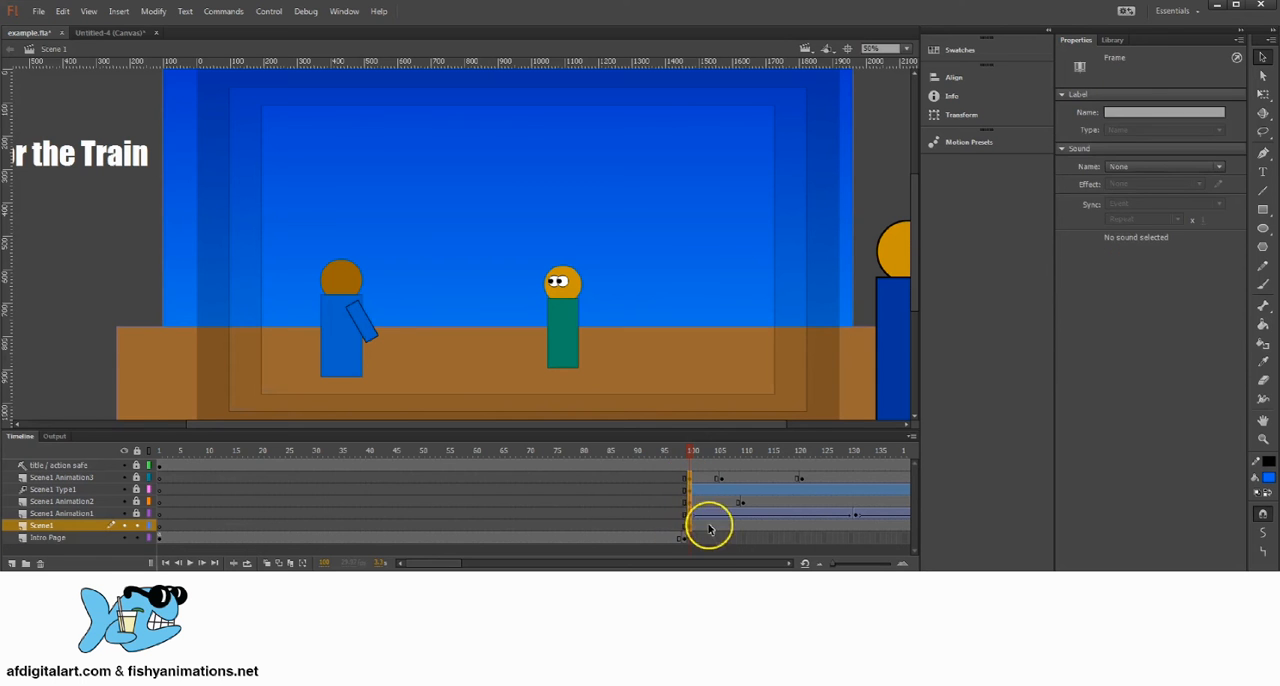
Step: Move the frame 100 keyframes on the layers from Scene1 Animation3 down to Scene1 to frame 30
click(705, 531)
drag(690, 527, 691, 479)
click(692, 539)
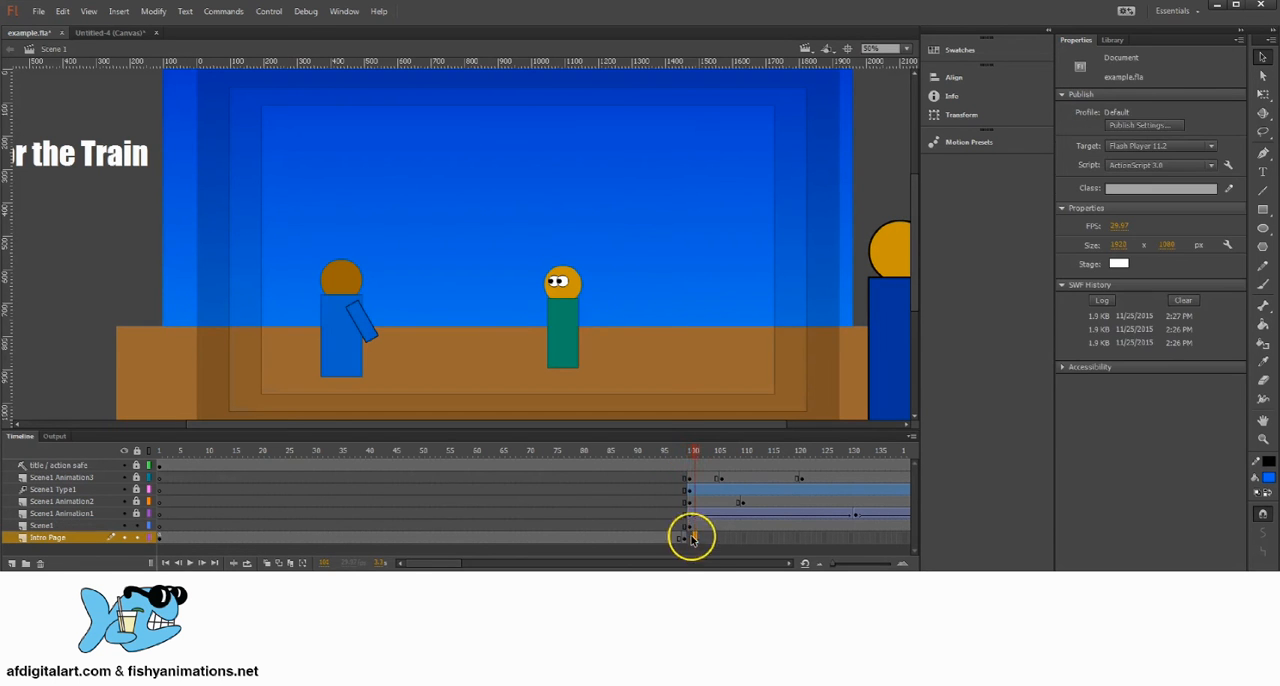
drag(690, 527, 316, 482)
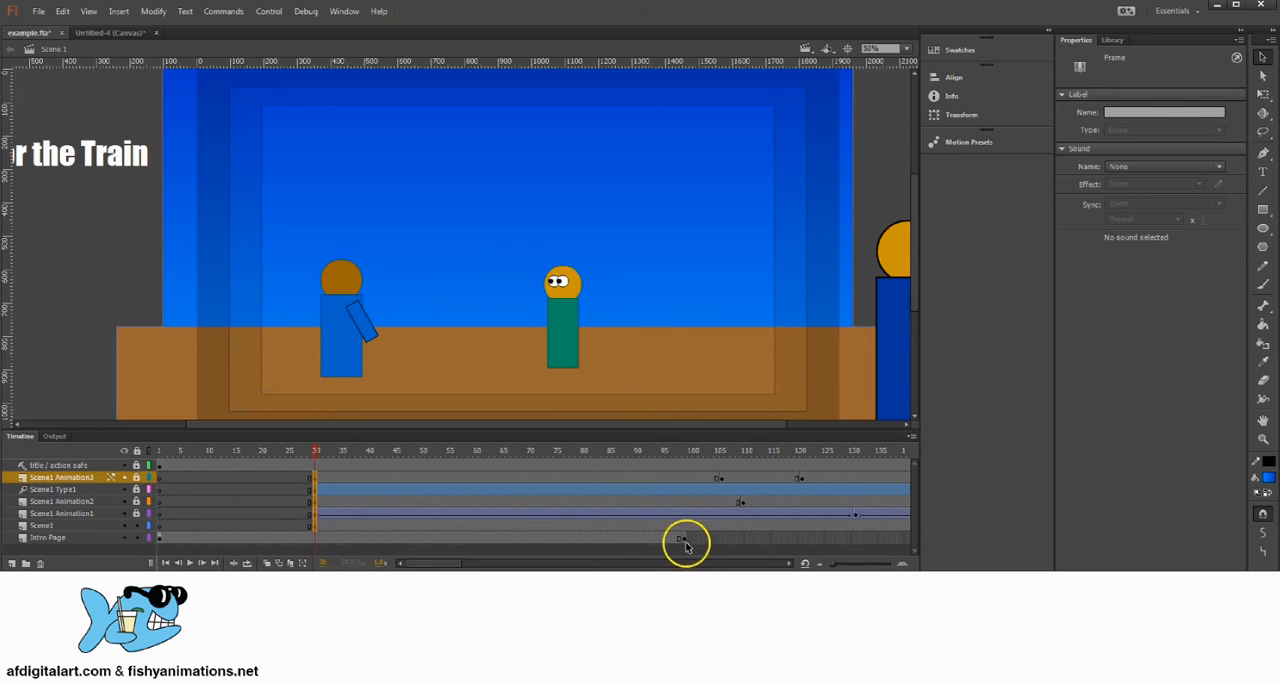
Step: Move the Intro Page layer's end keyframe to frame 29 and remove the leftover frames from frame 30 onward on that layer
click(684, 540)
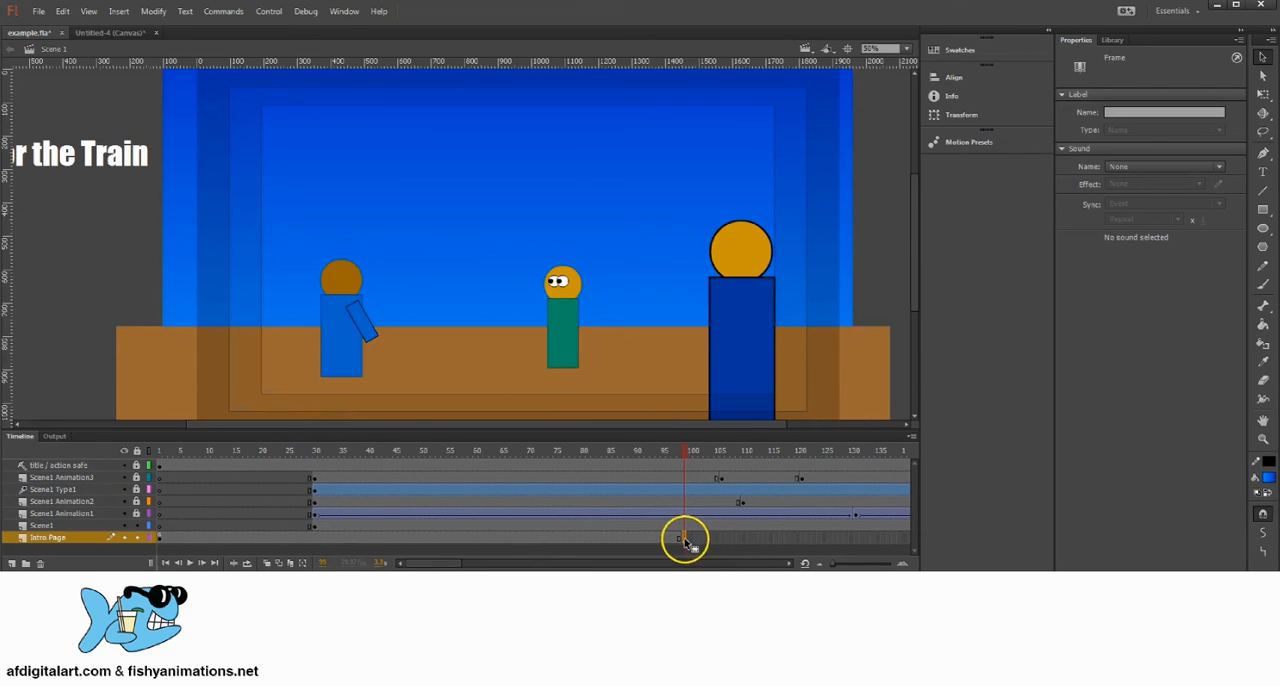
drag(684, 540, 319, 545)
click(698, 540)
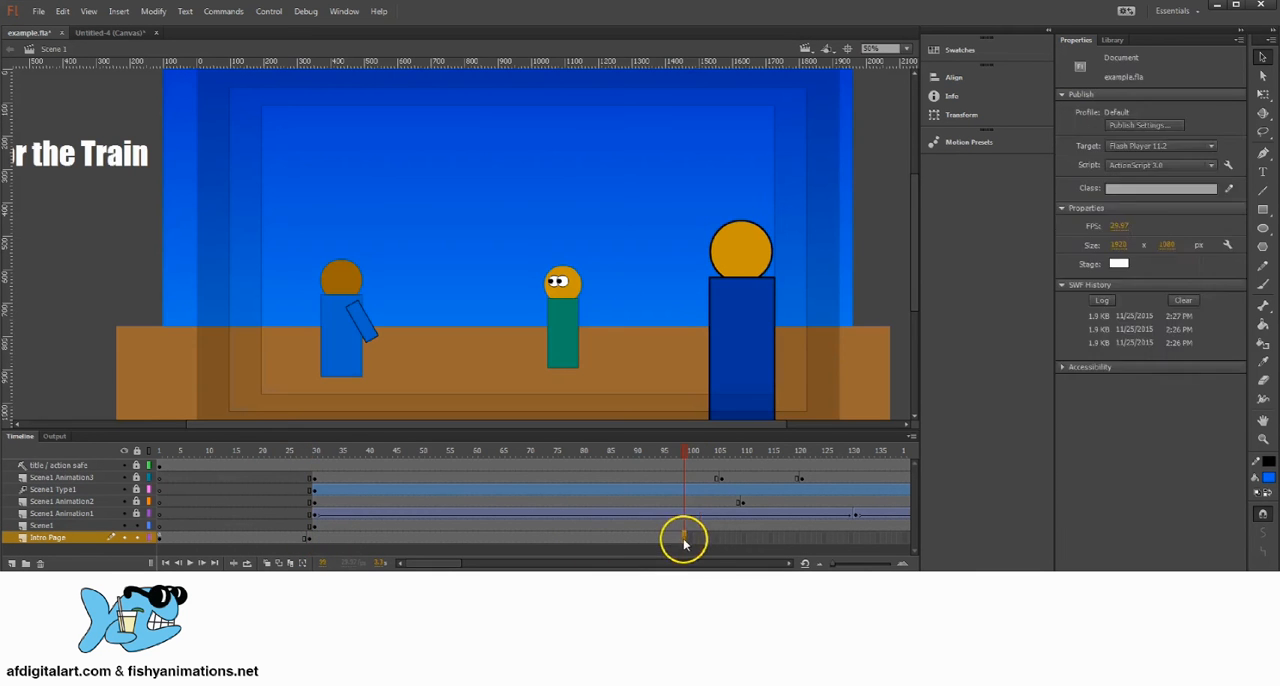
drag(690, 540, 315, 540)
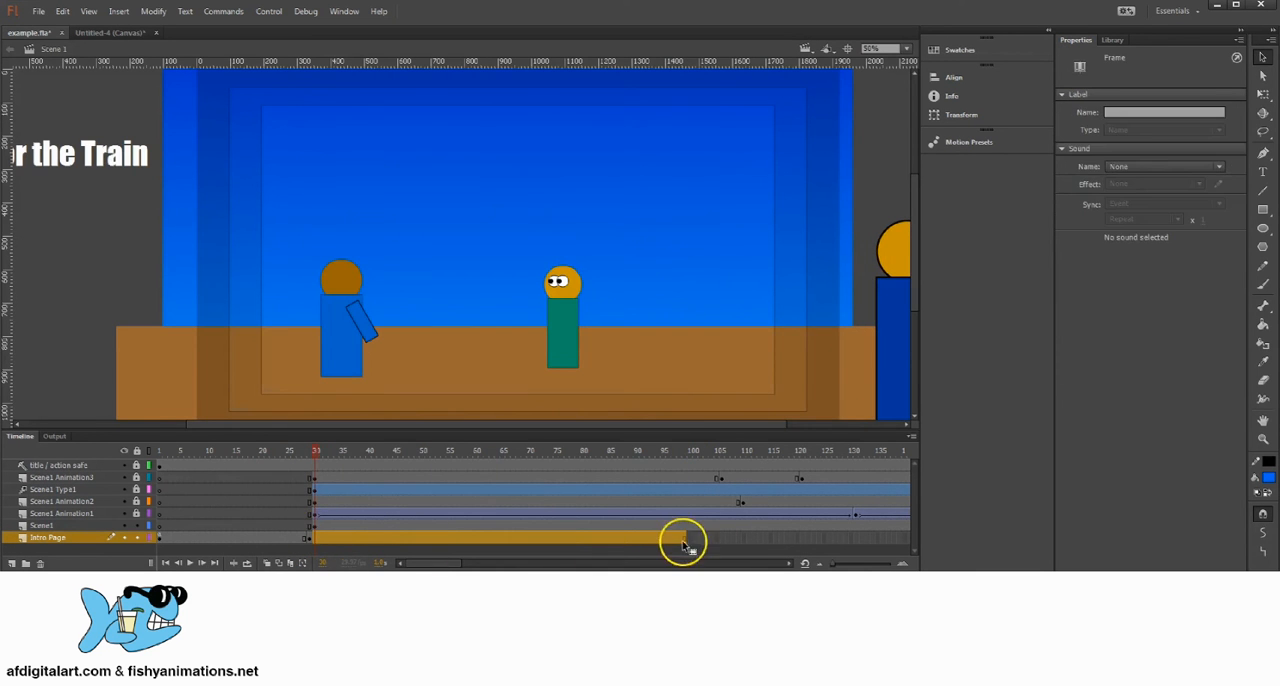
right_click(643, 536)
click(703, 243)
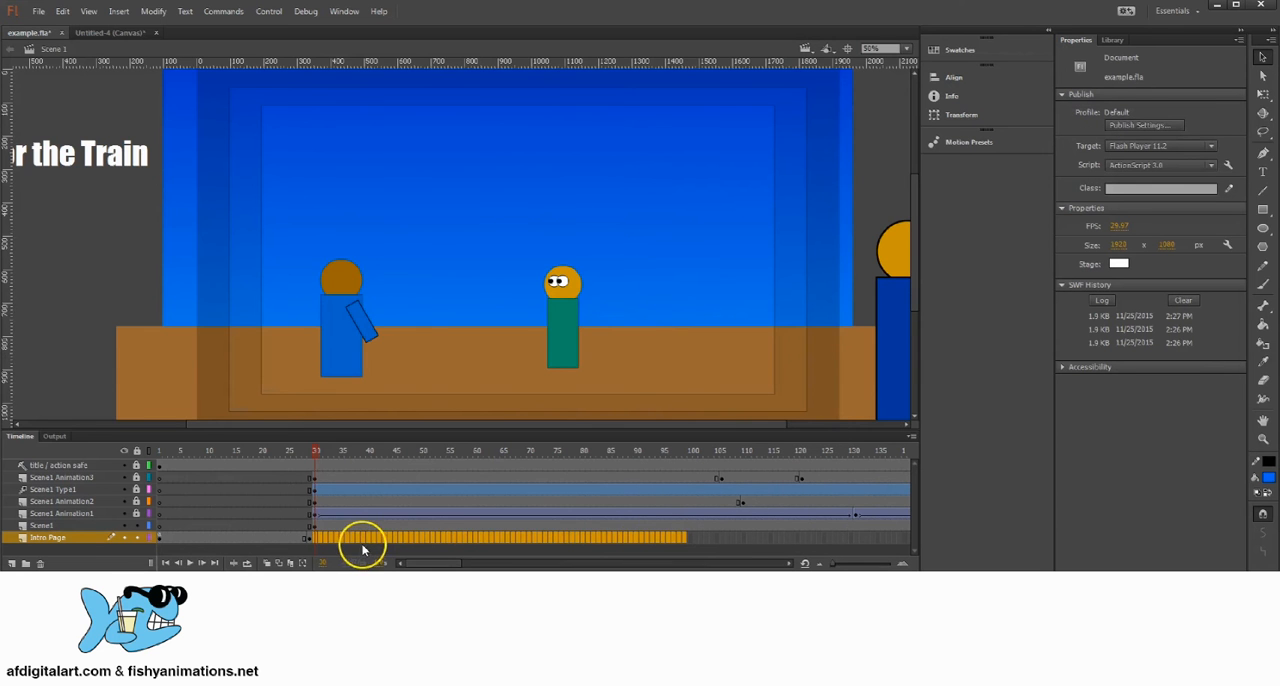
click(345, 538)
drag(312, 450, 311, 484)
Step: Set the gotoAndPlay target to 30 in the script on frame 1 of the Intro Page layer
click(160, 538)
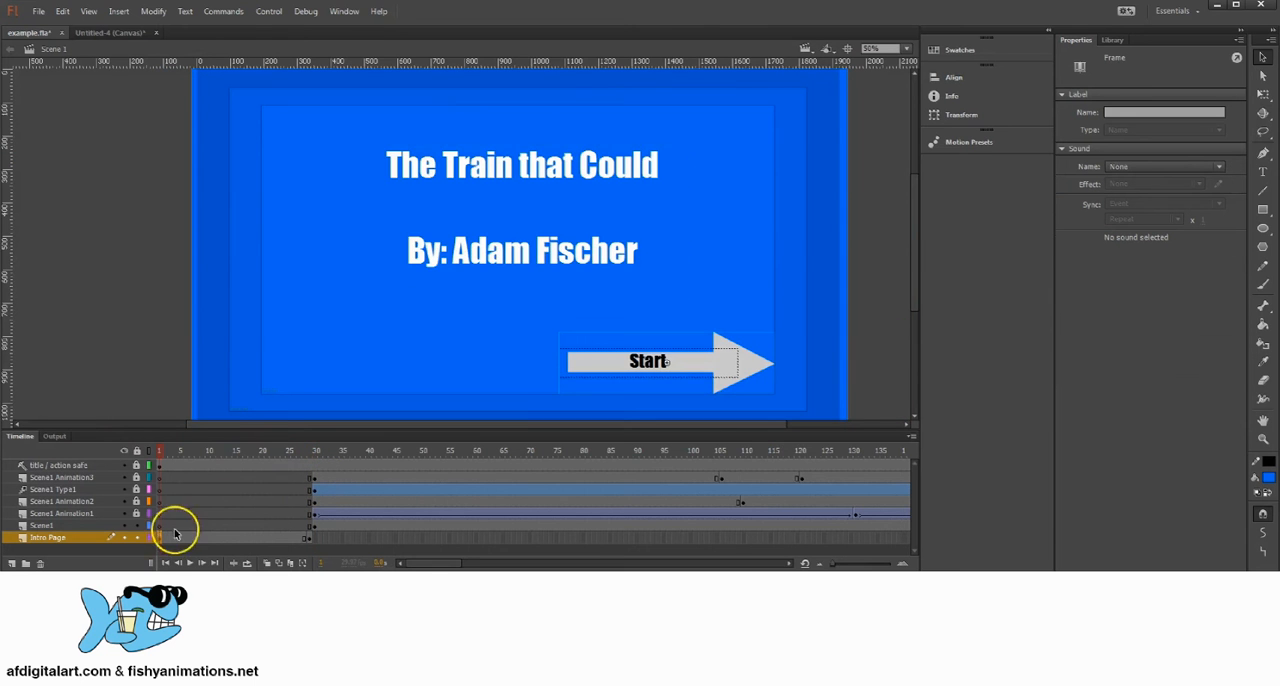
click(346, 12)
click(366, 137)
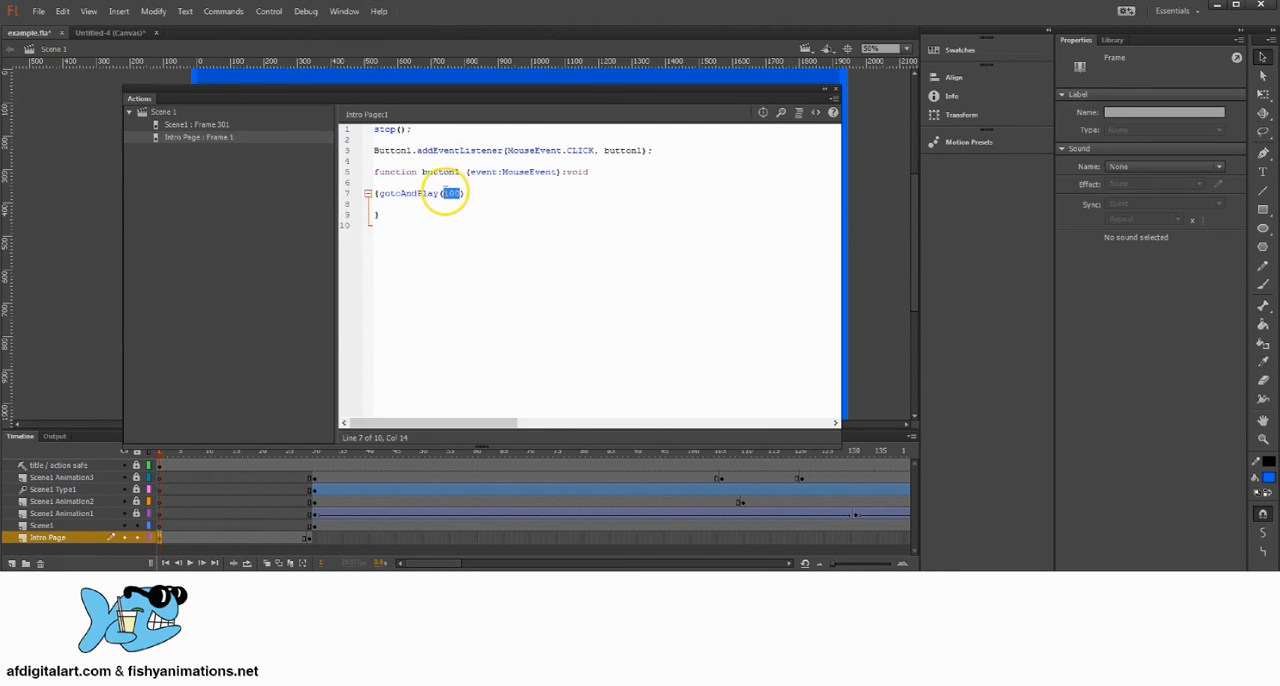
text(0)
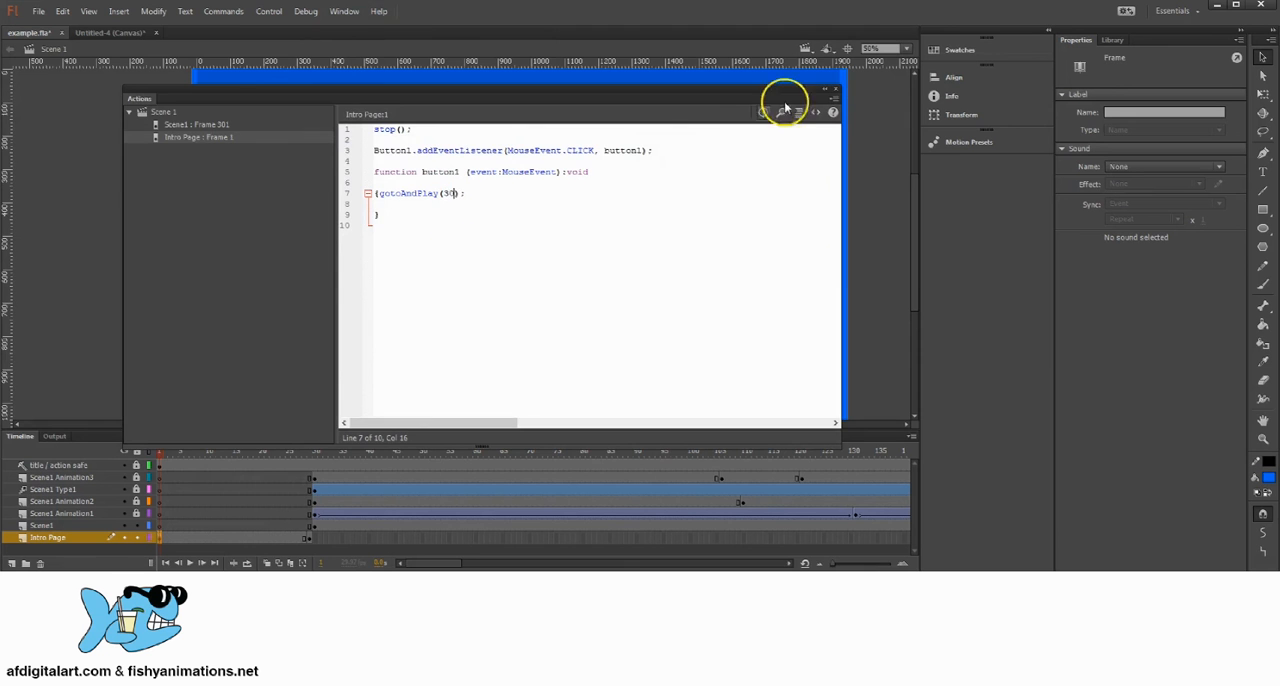
click(836, 91)
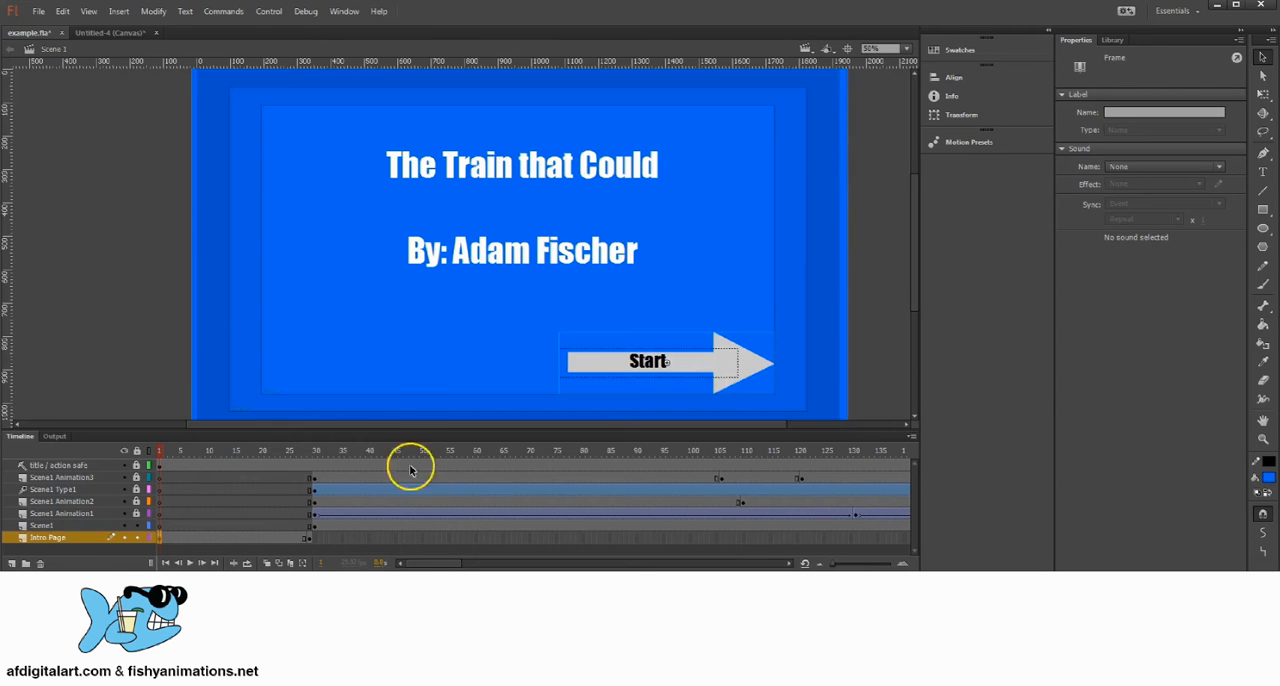
Step: Save example.fla, test the movie by playing from the title page's Start button, and close the preview
click(273, 451)
click(38, 11)
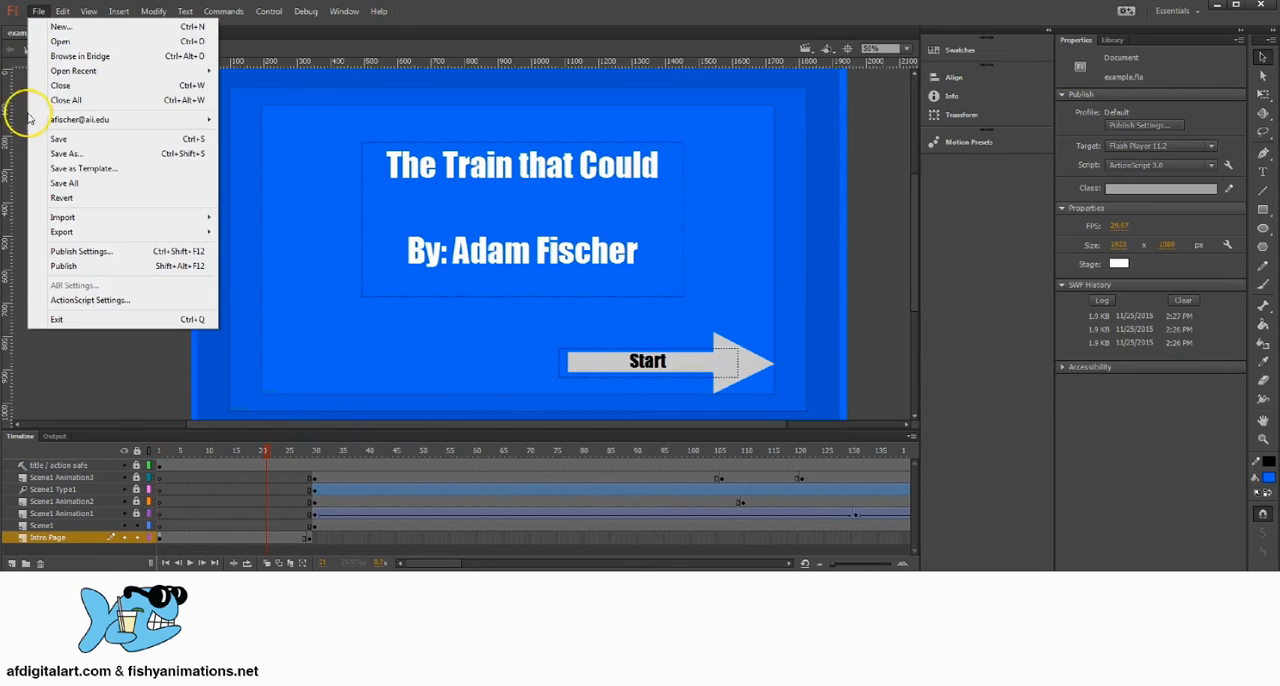
click(57, 134)
click(283, 12)
click(320, 110)
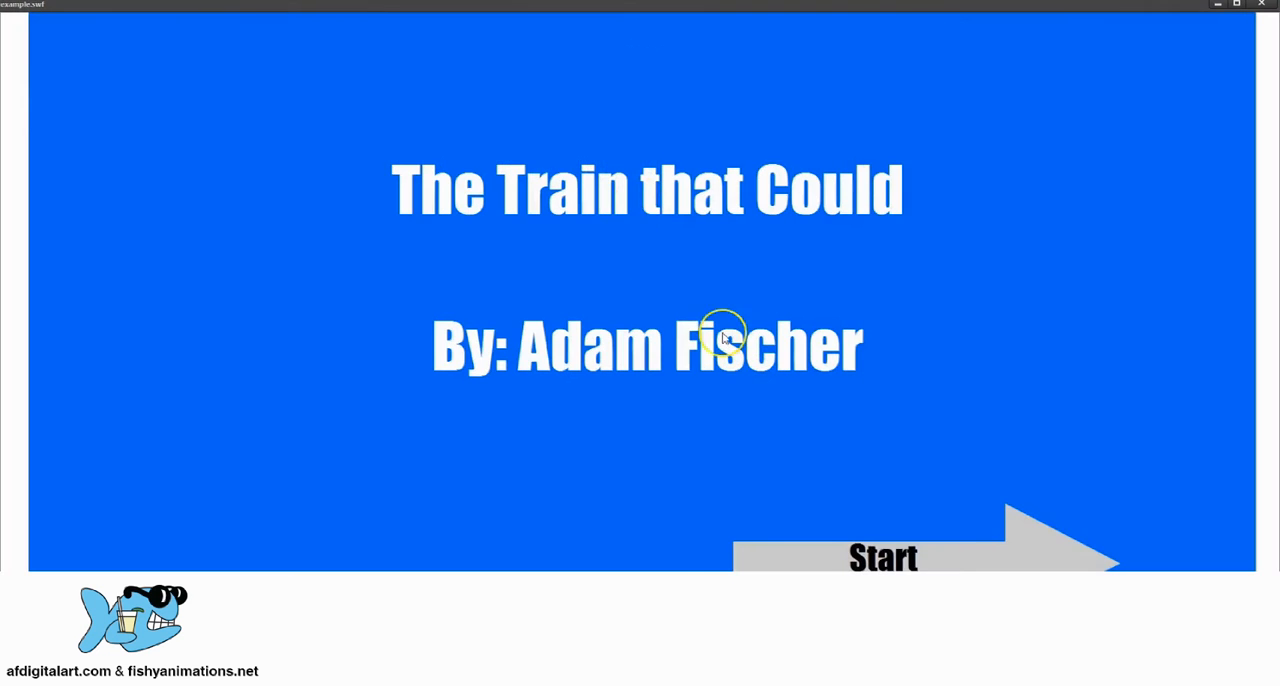
click(883, 555)
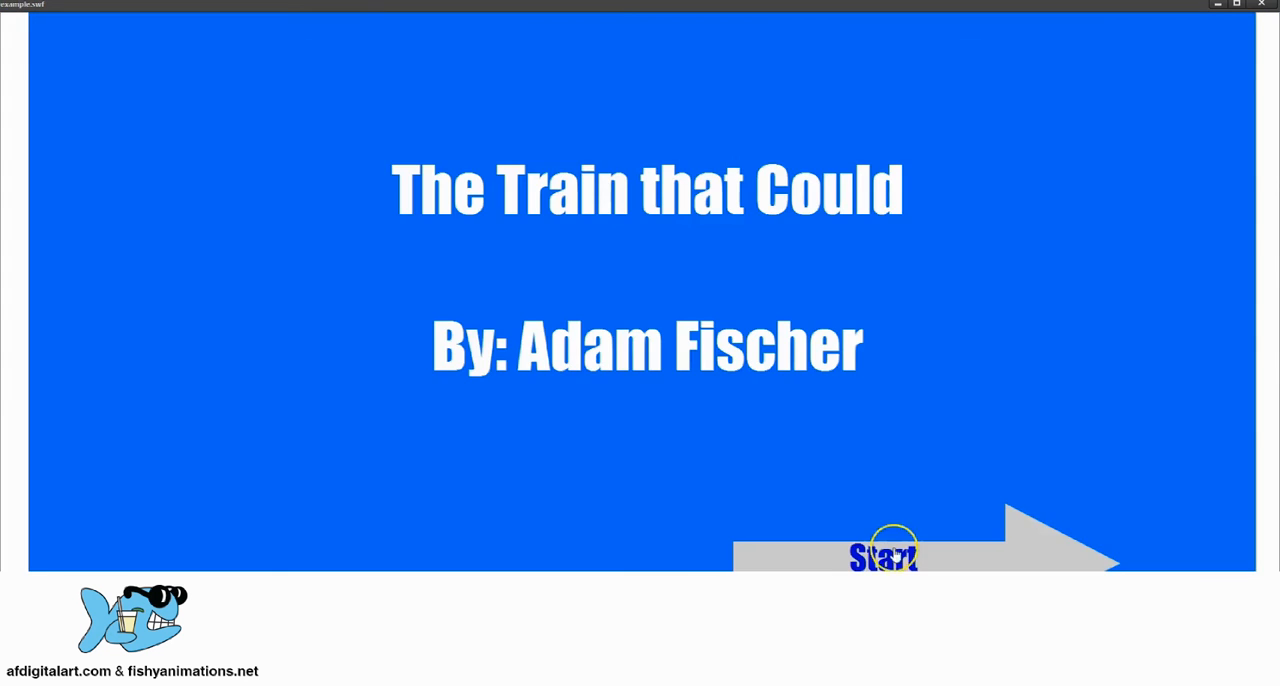
click(892, 551)
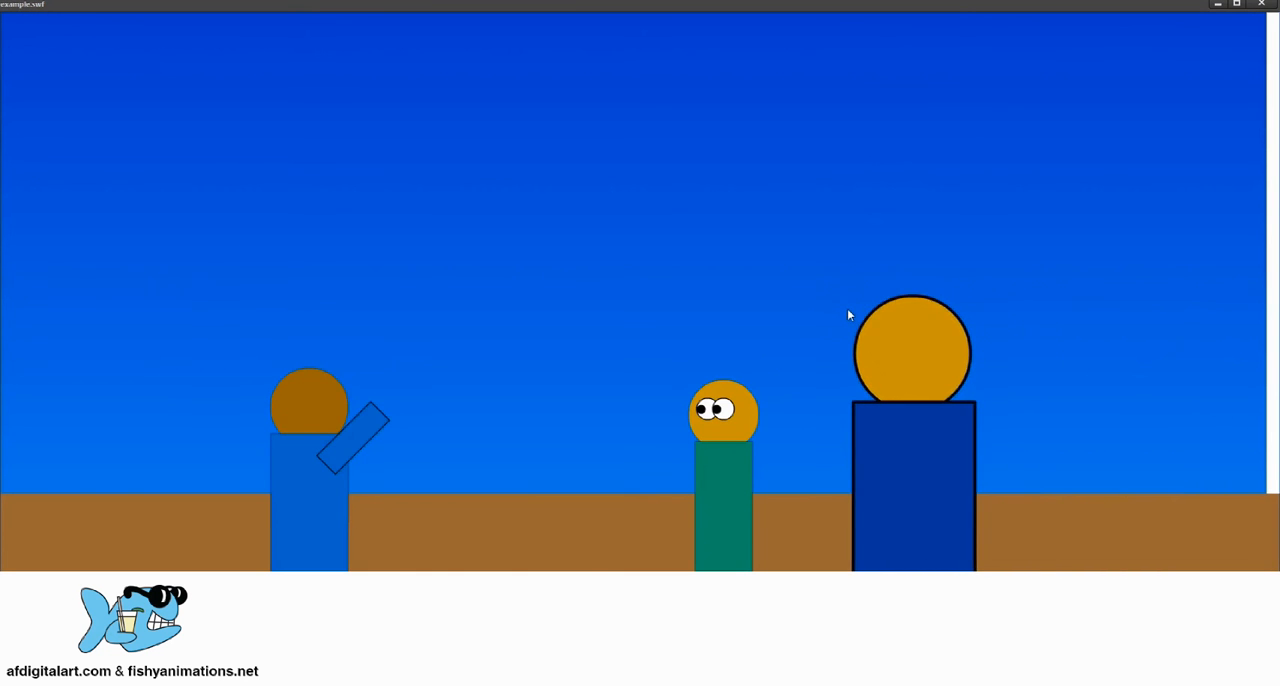
click(1260, 6)
Step: Move the block of keyframes on the layers from Scene1 Animation3 down to Scene1 Animation1 so it starts at frame 40
mouse_move(520, 450)
mouse_down()
mouse_move(343, 460)
mouse_move(789, 451)
mouse_move(508, 450)
mouse_up()
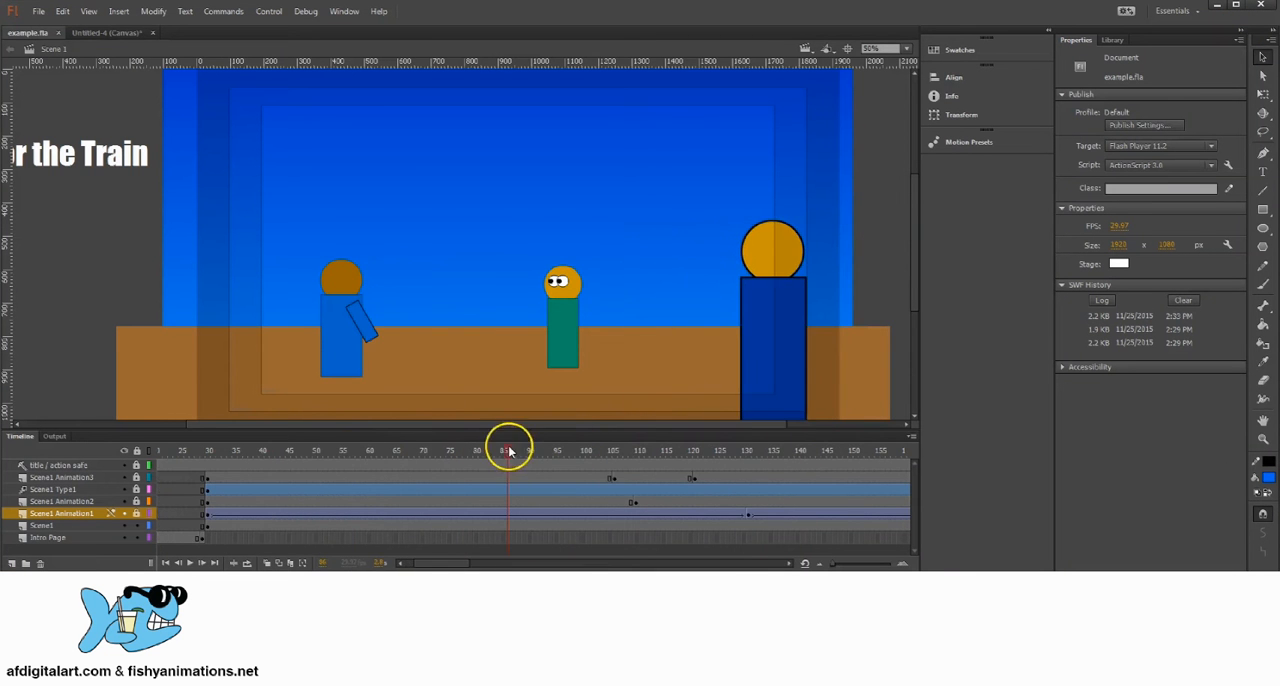
drag(617, 454, 283, 446)
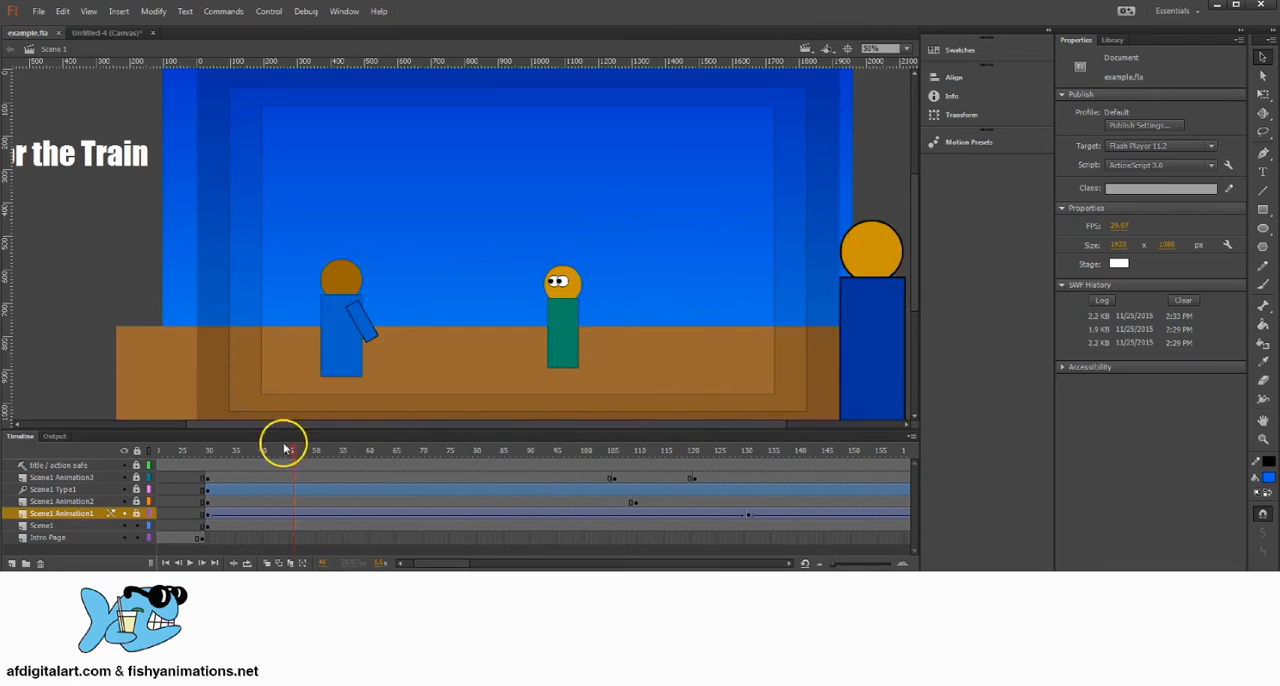
click(227, 479)
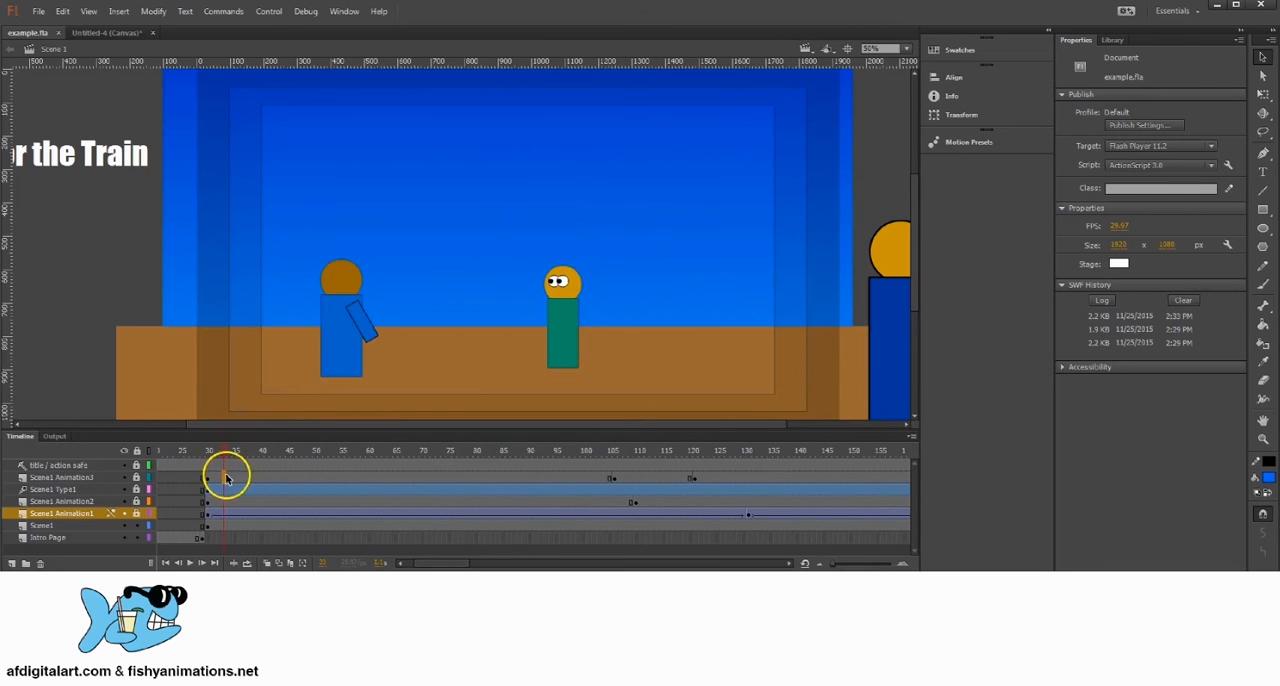
click(228, 526)
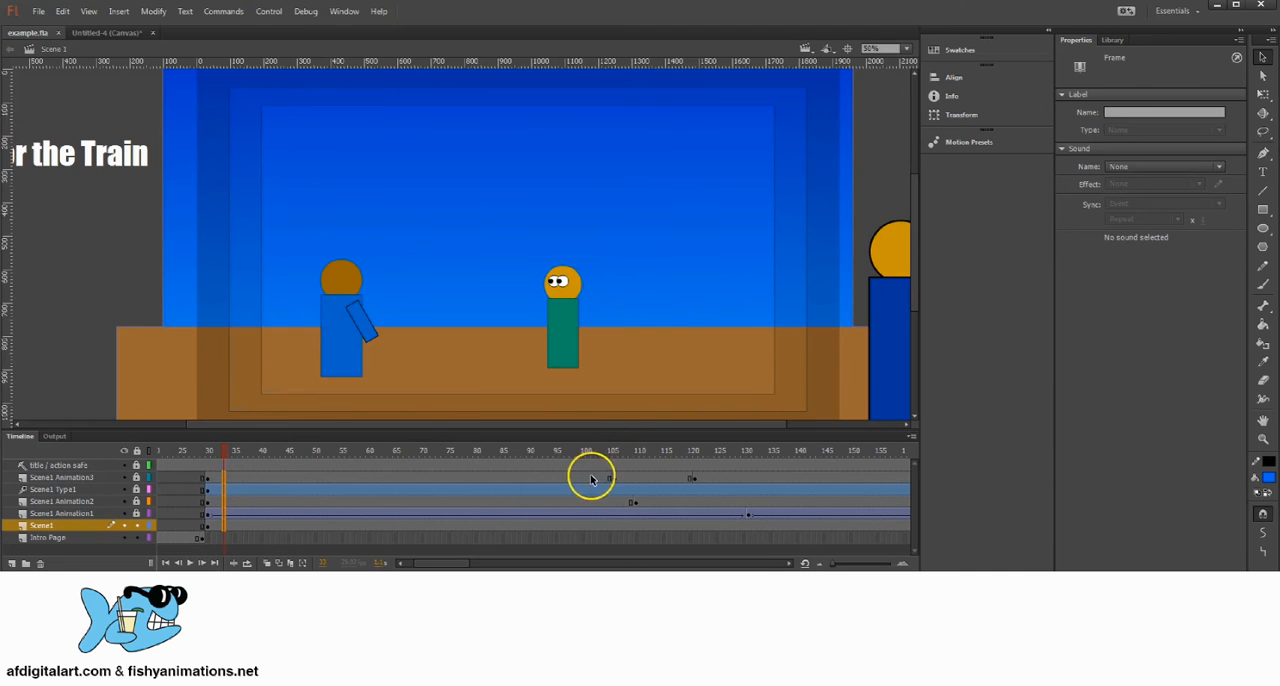
drag(590, 480, 766, 524)
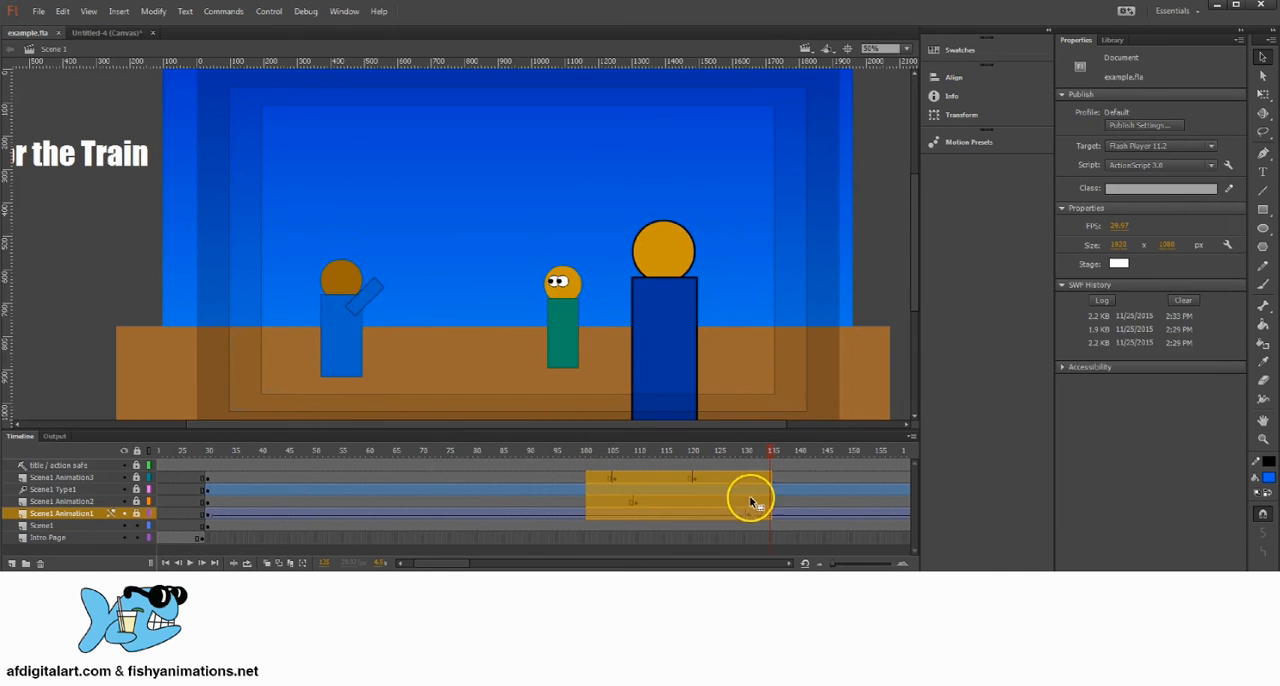
drag(574, 477, 414, 488)
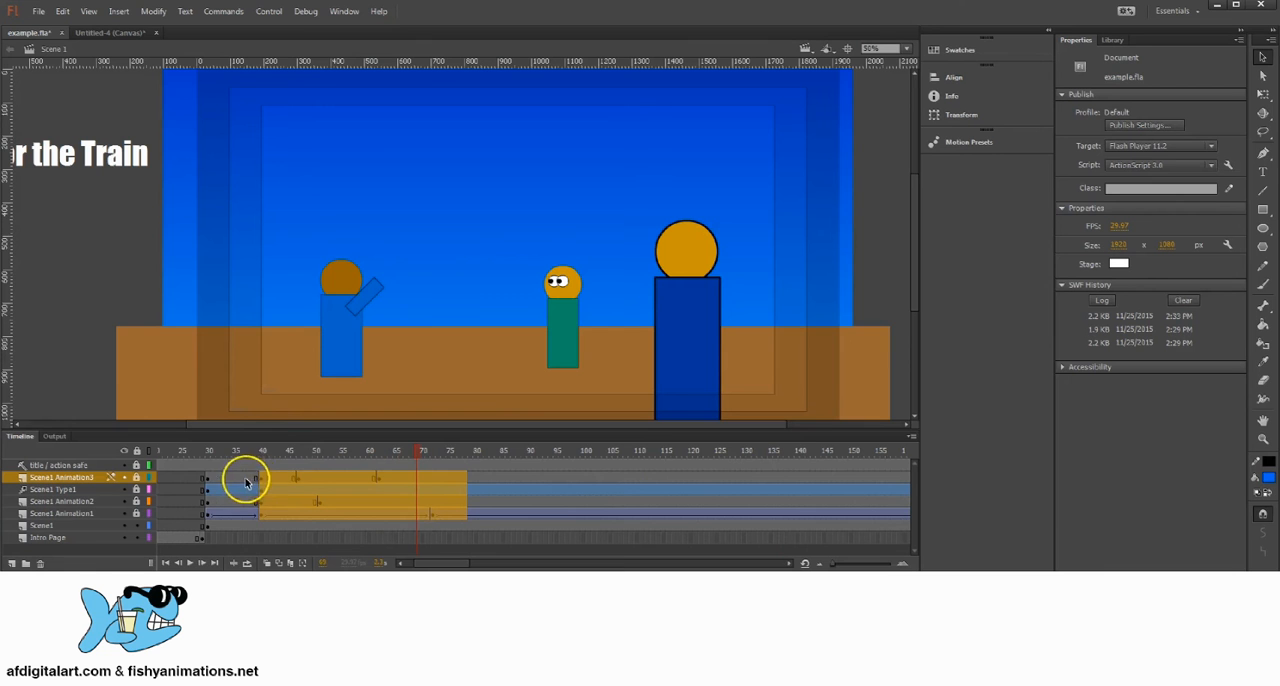
drag(248, 478, 290, 478)
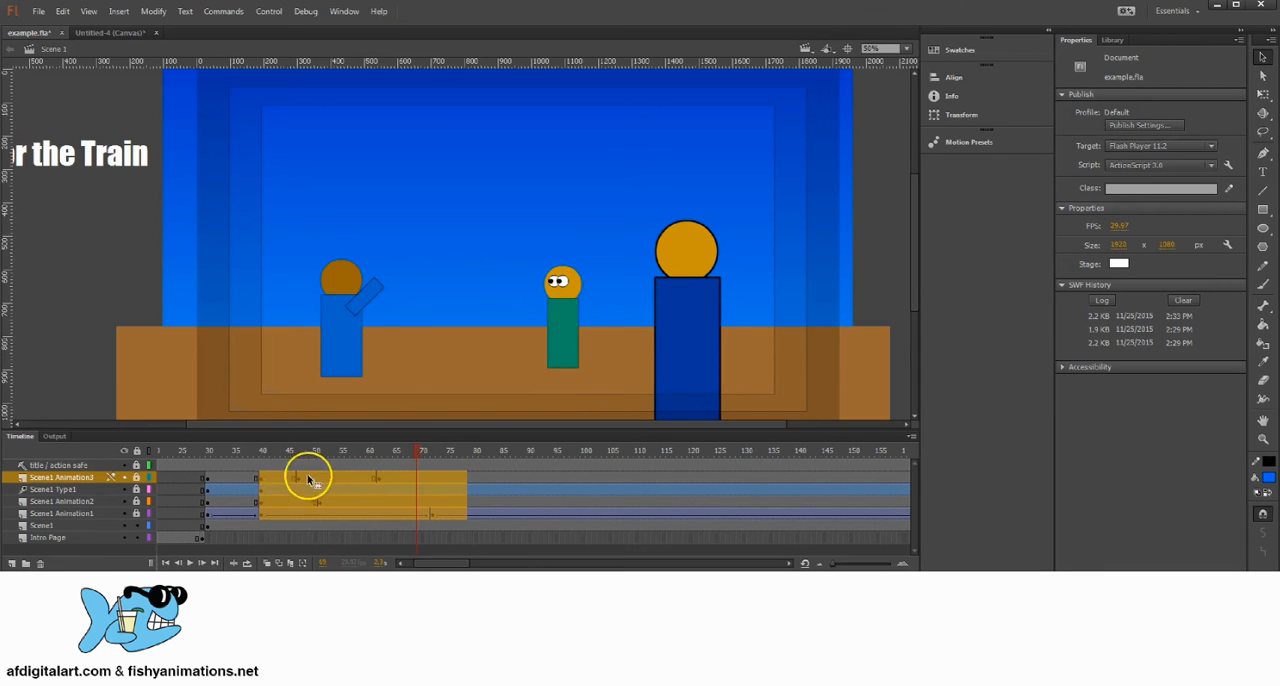
click(245, 455)
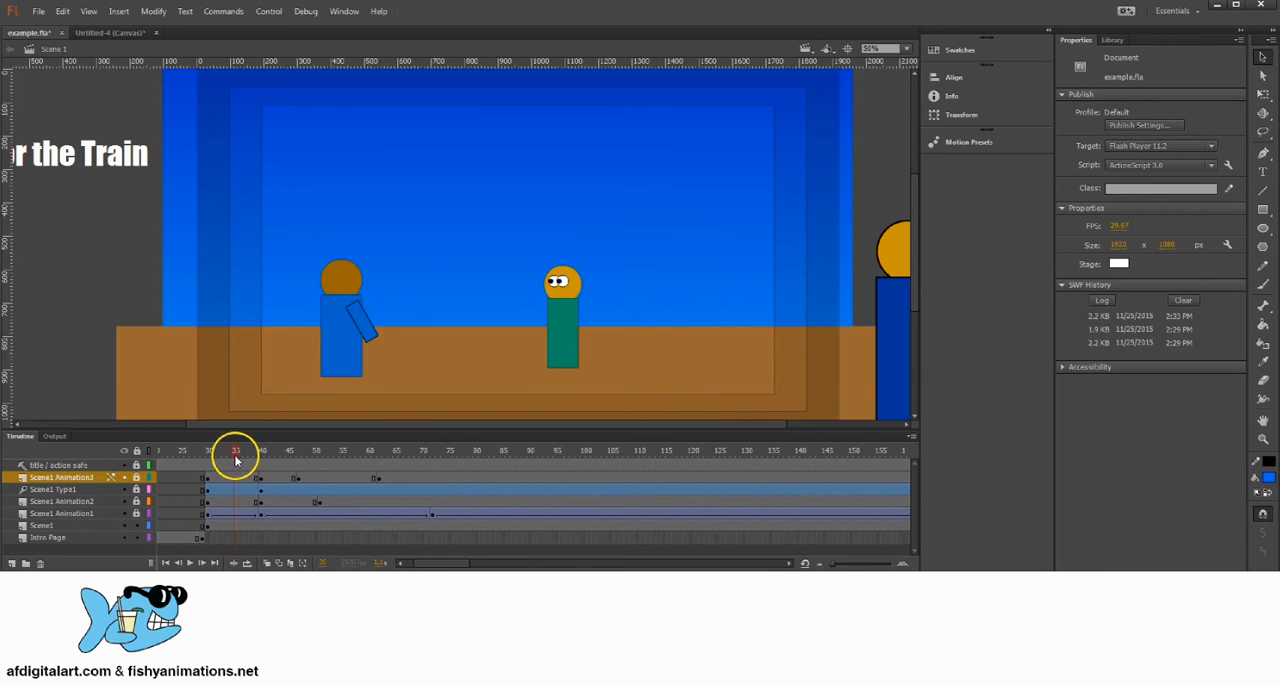
Step: Save the file with the shifted keyframes, test the movie through the Start button again, and close the preview
click(40, 11)
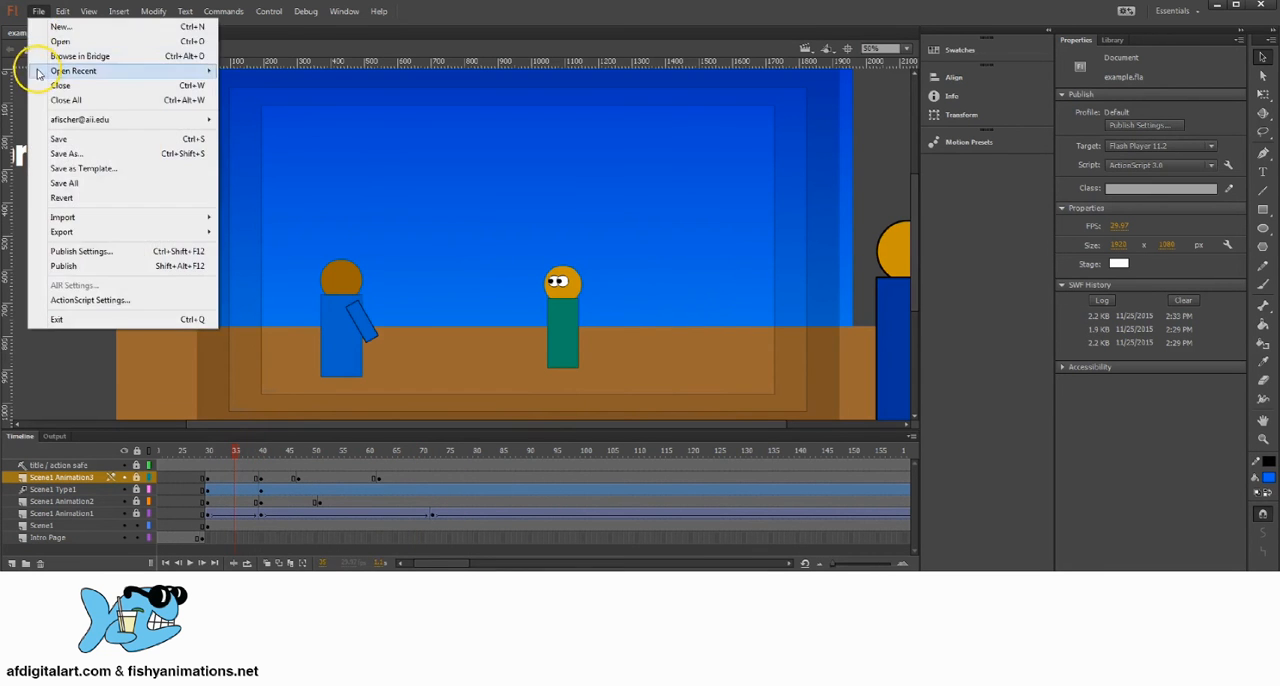
click(60, 134)
click(270, 11)
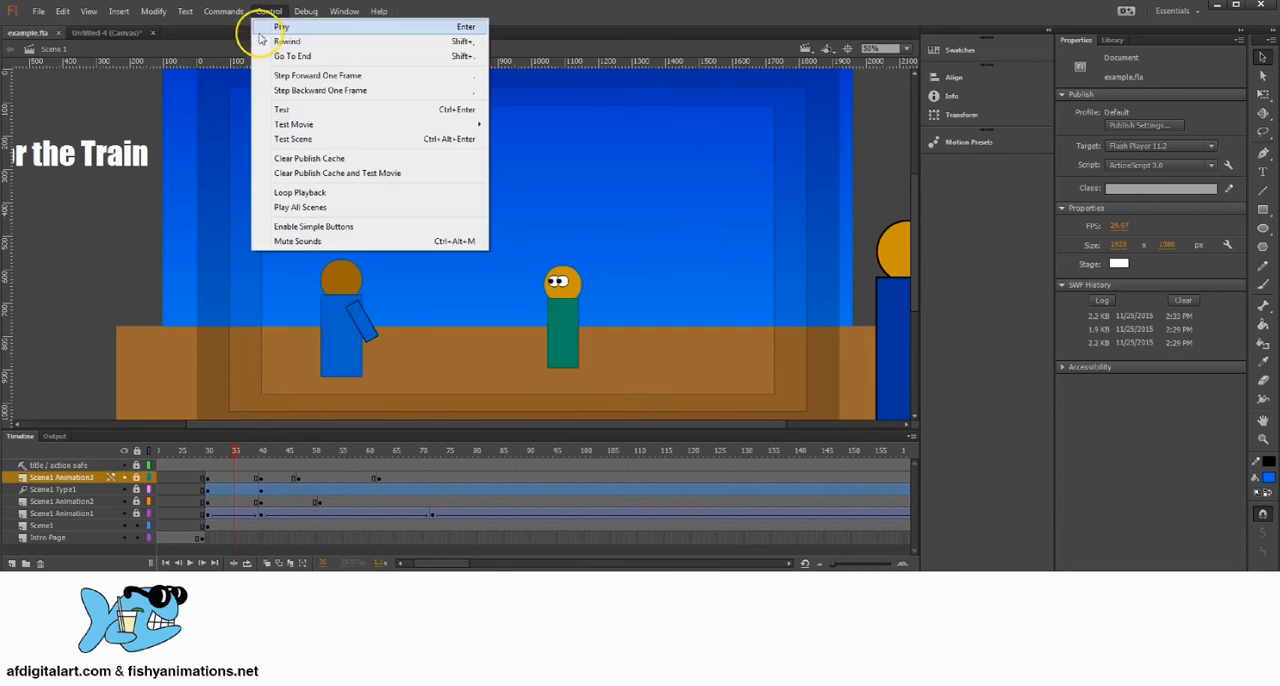
click(290, 106)
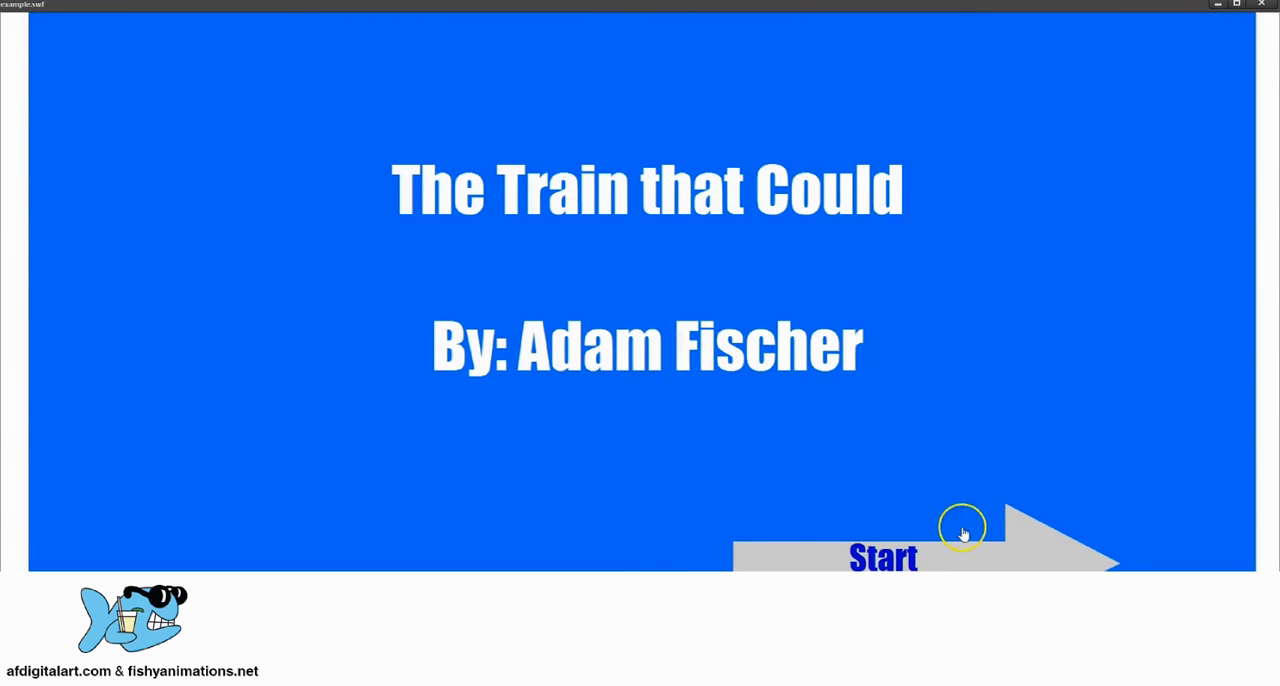
click(903, 562)
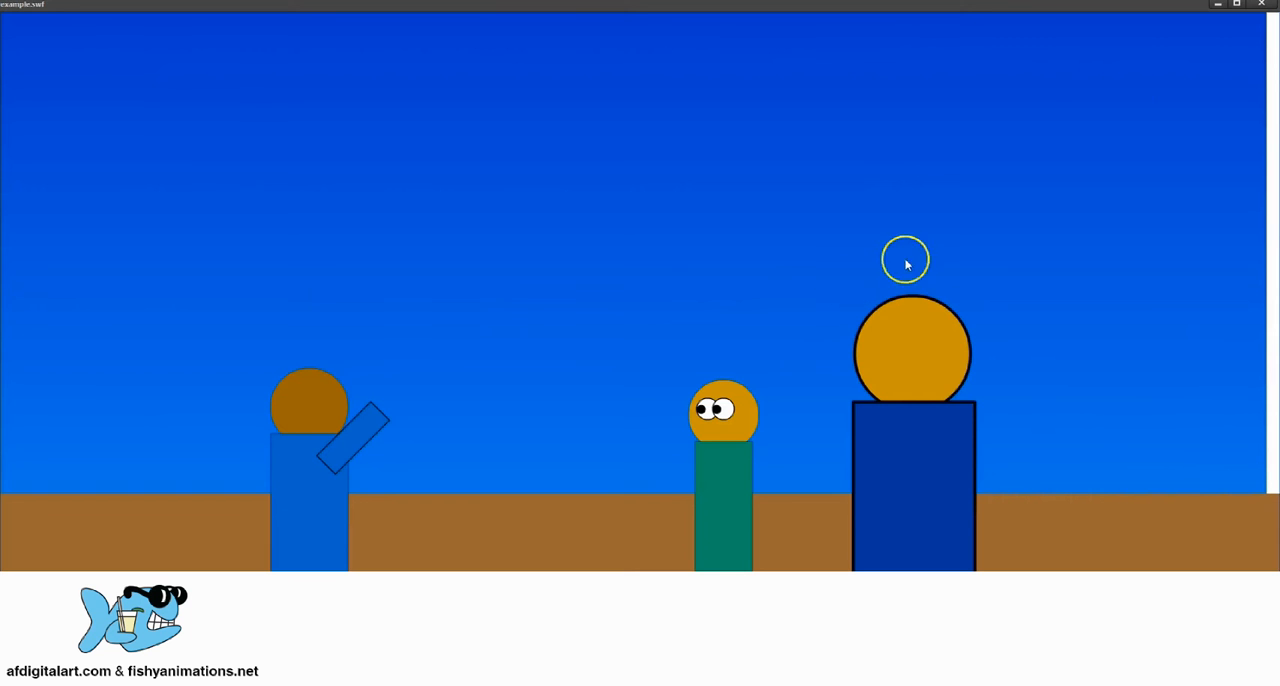
click(1263, 6)
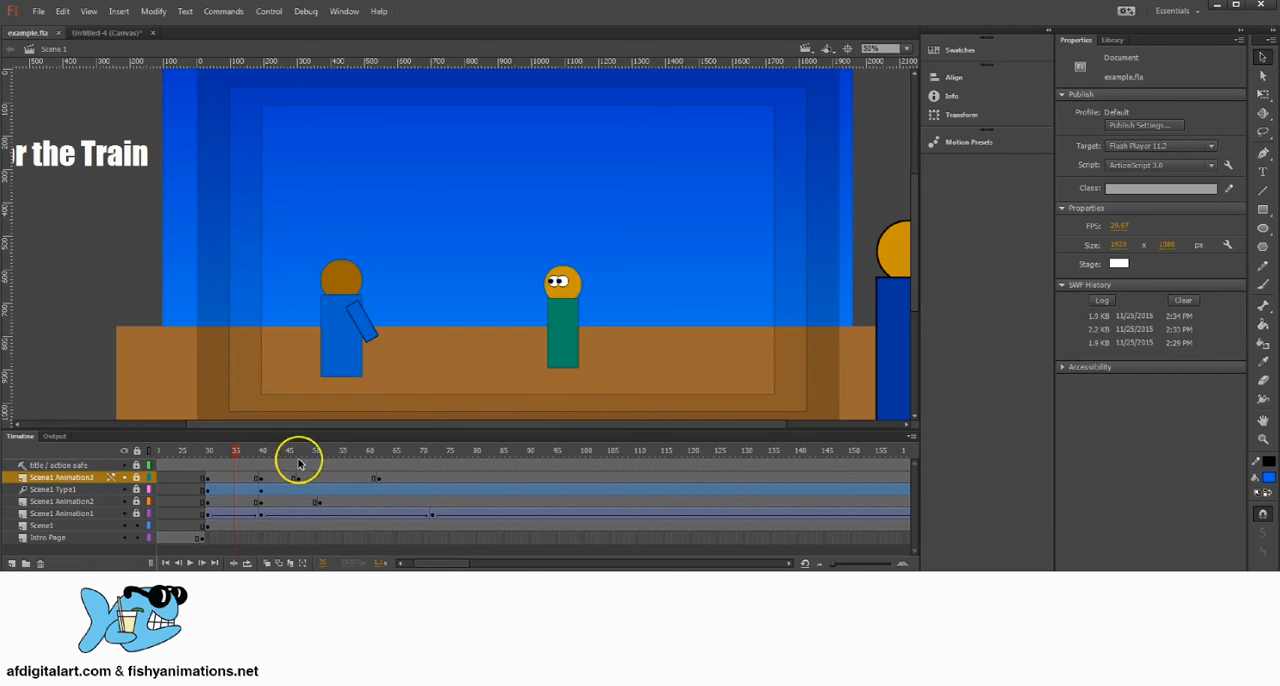
Step: Review the title page frames, the scene's first frame at 30, and the gotoAndPlay line in the Intro Page frame 1 script
drag(181, 457, 169, 480)
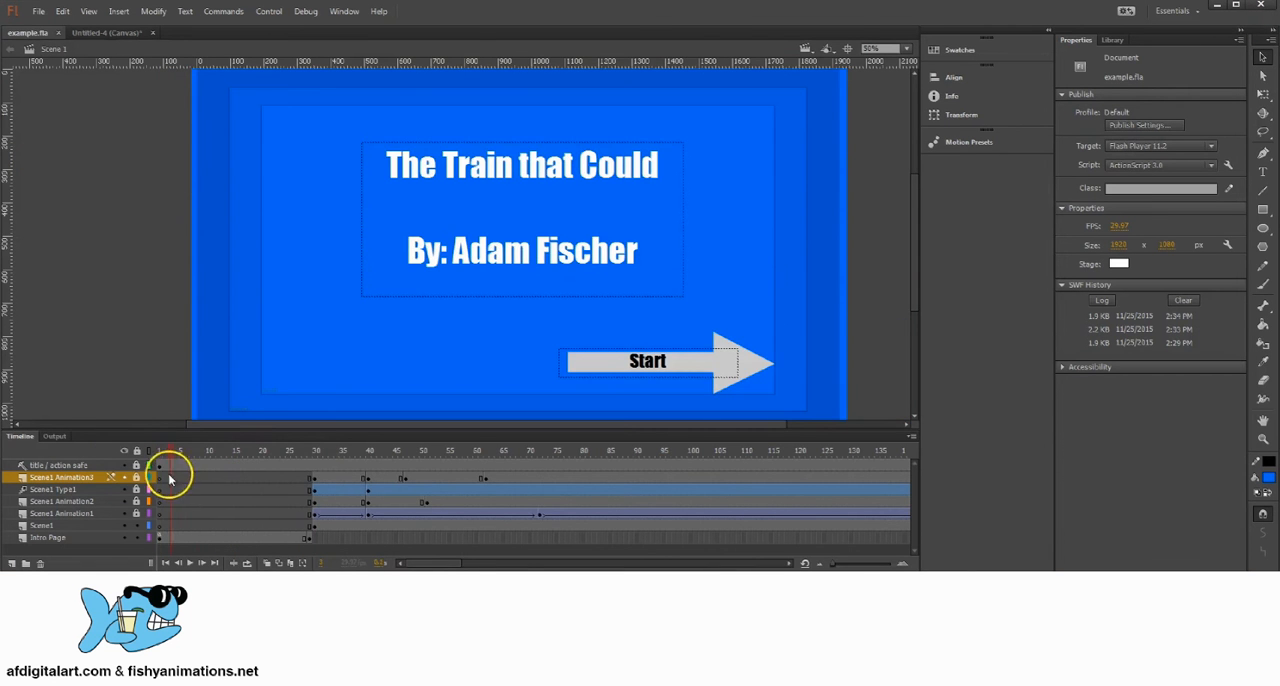
click(316, 456)
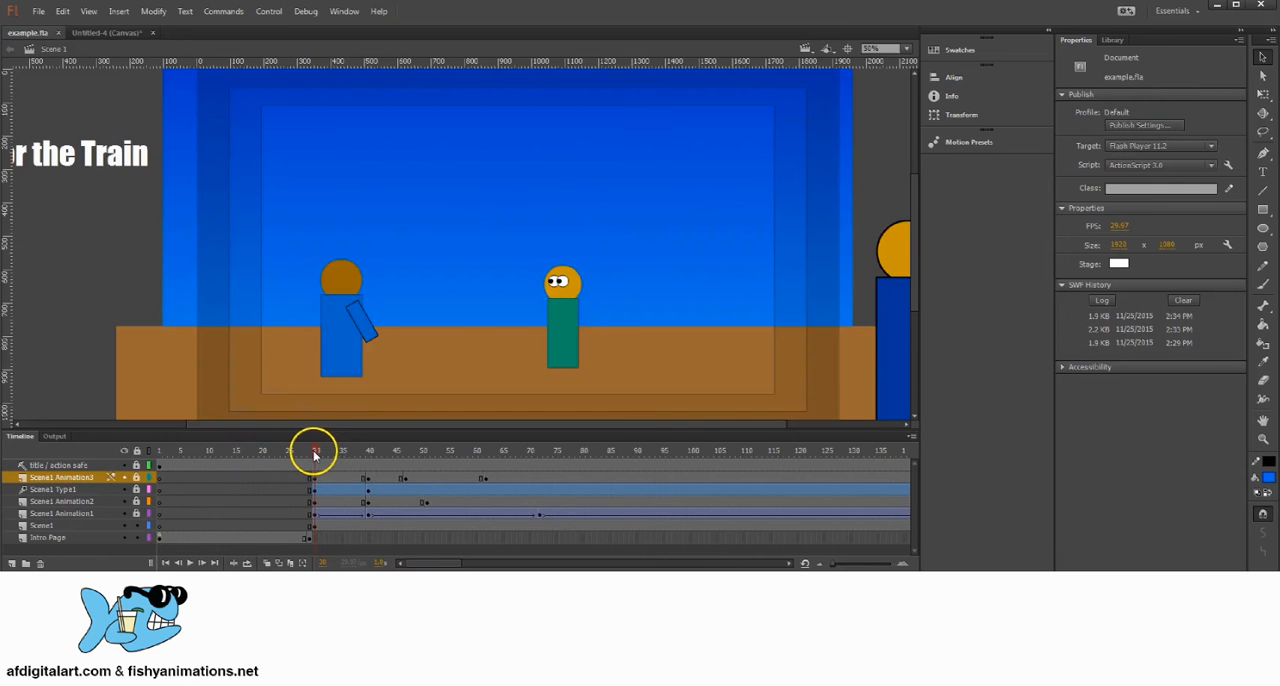
click(313, 525)
click(157, 538)
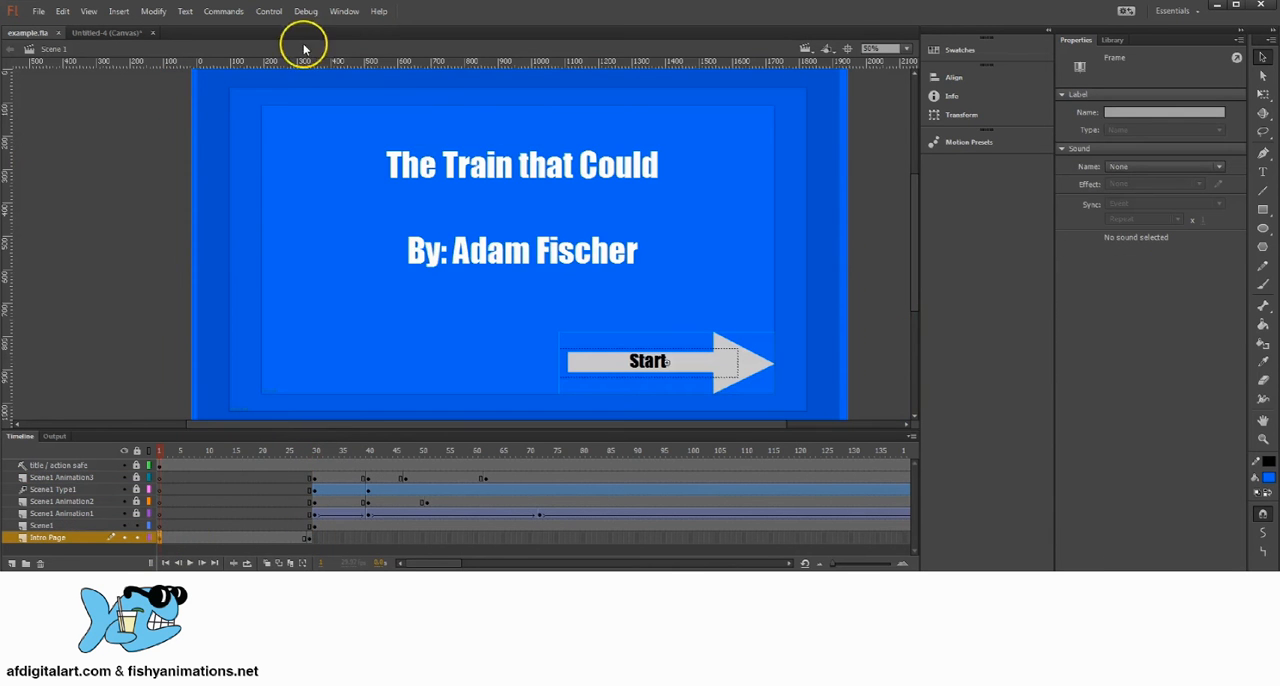
click(344, 11)
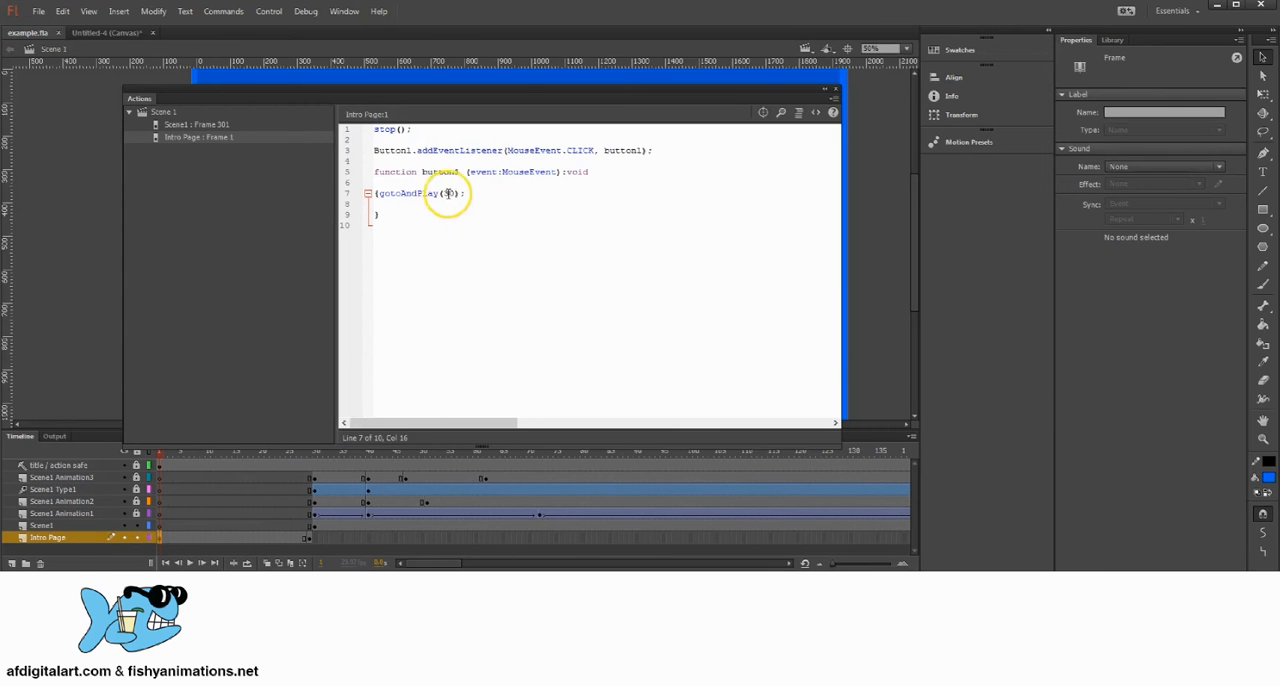
double_click(449, 193)
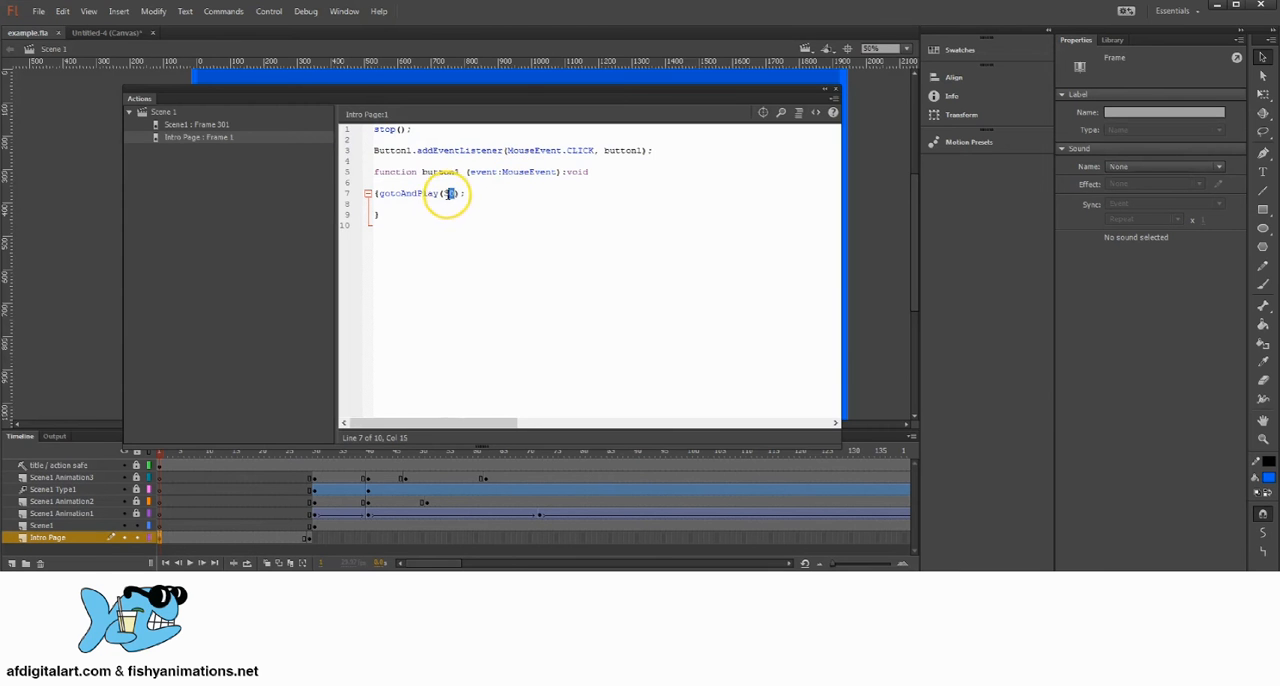
click(837, 90)
Step: Examine the end of the scene near frame 301 on the title / action safe and Scene1 layers
drag(443, 452, 773, 481)
click(728, 467)
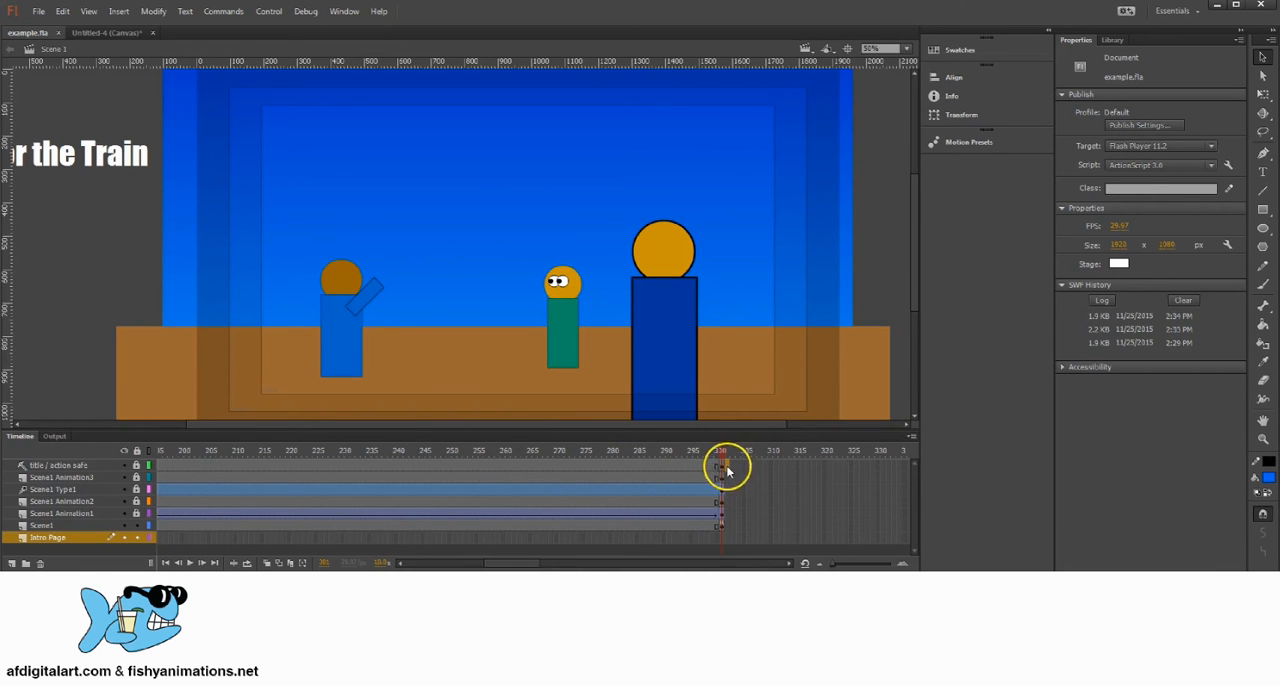
click(727, 523)
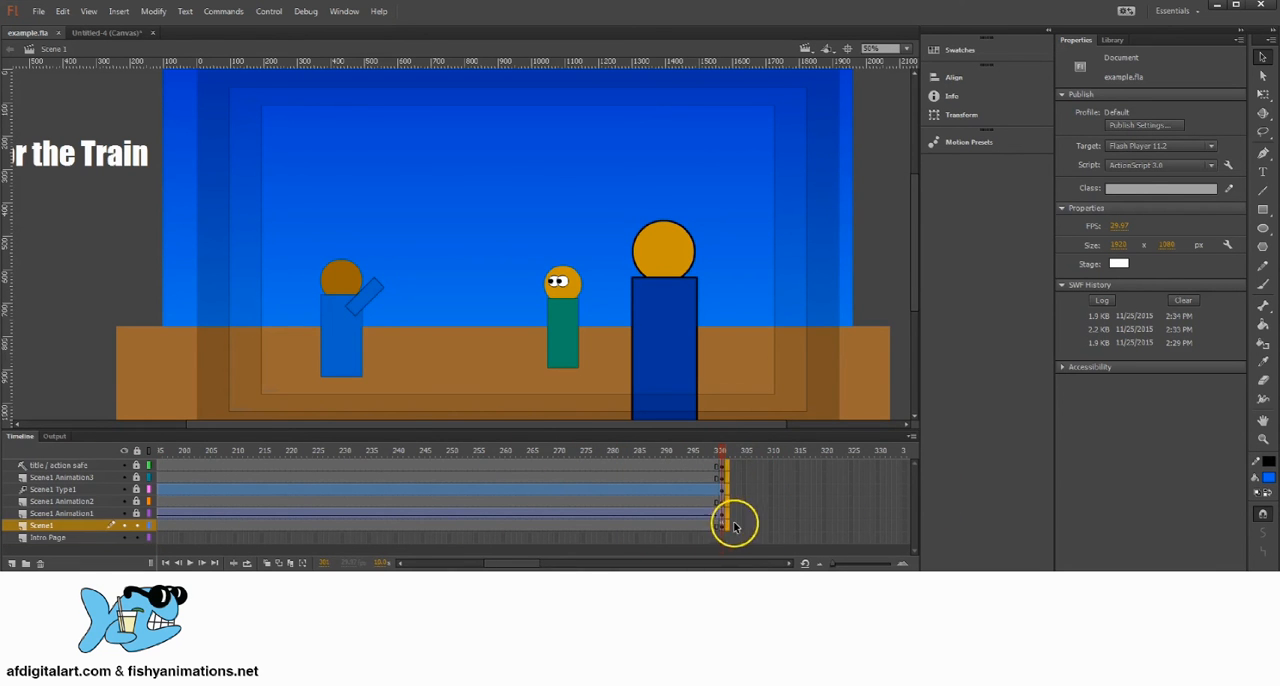
click(728, 466)
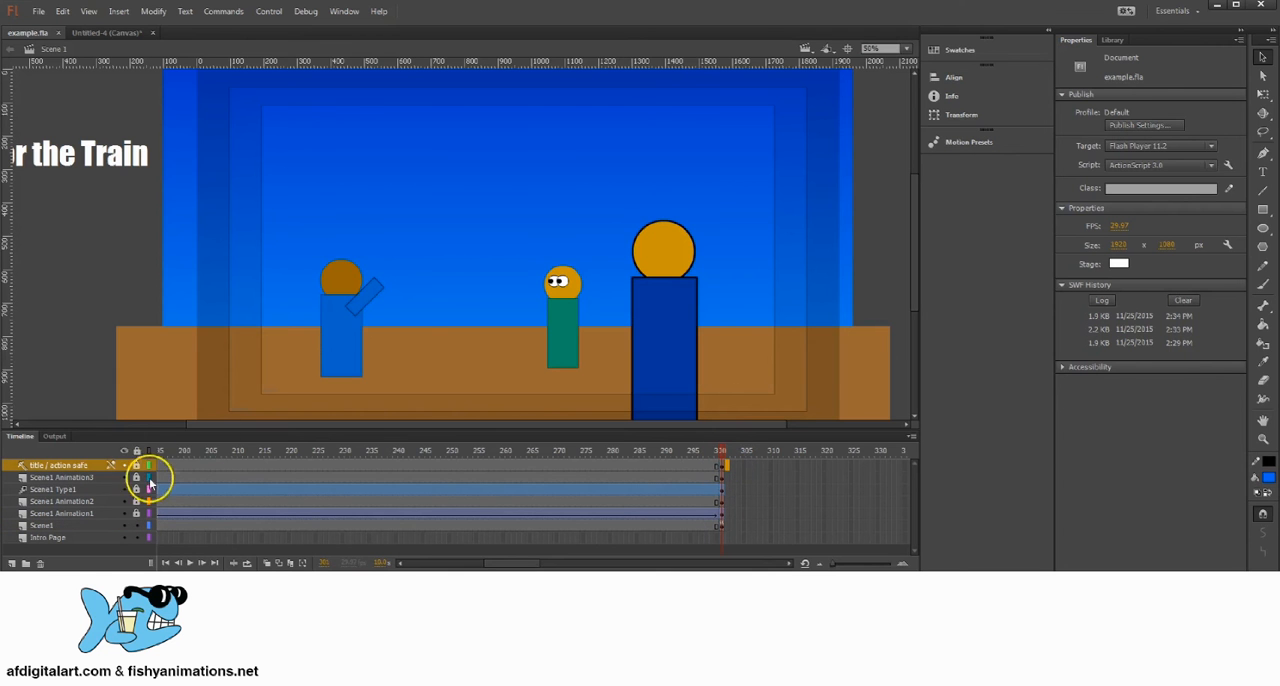
Step: Lock all the timeline layers, including Scene1 and Intro Page
drag(137, 466, 135, 515)
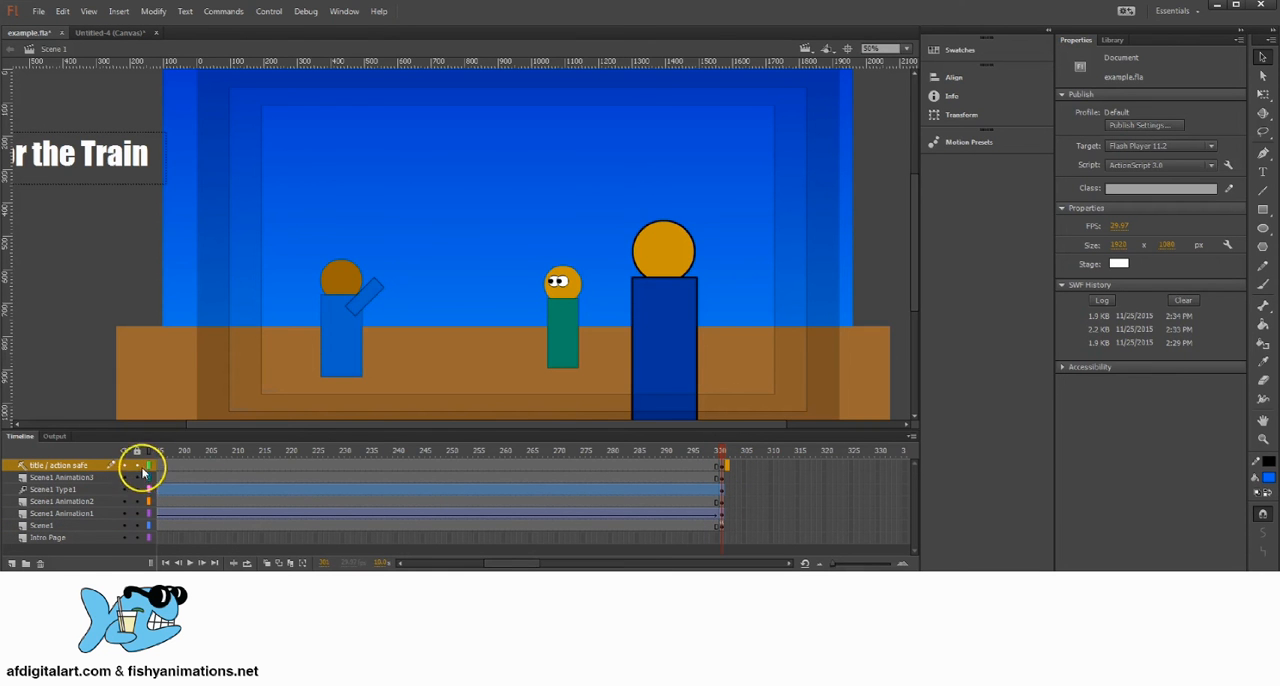
click(138, 467)
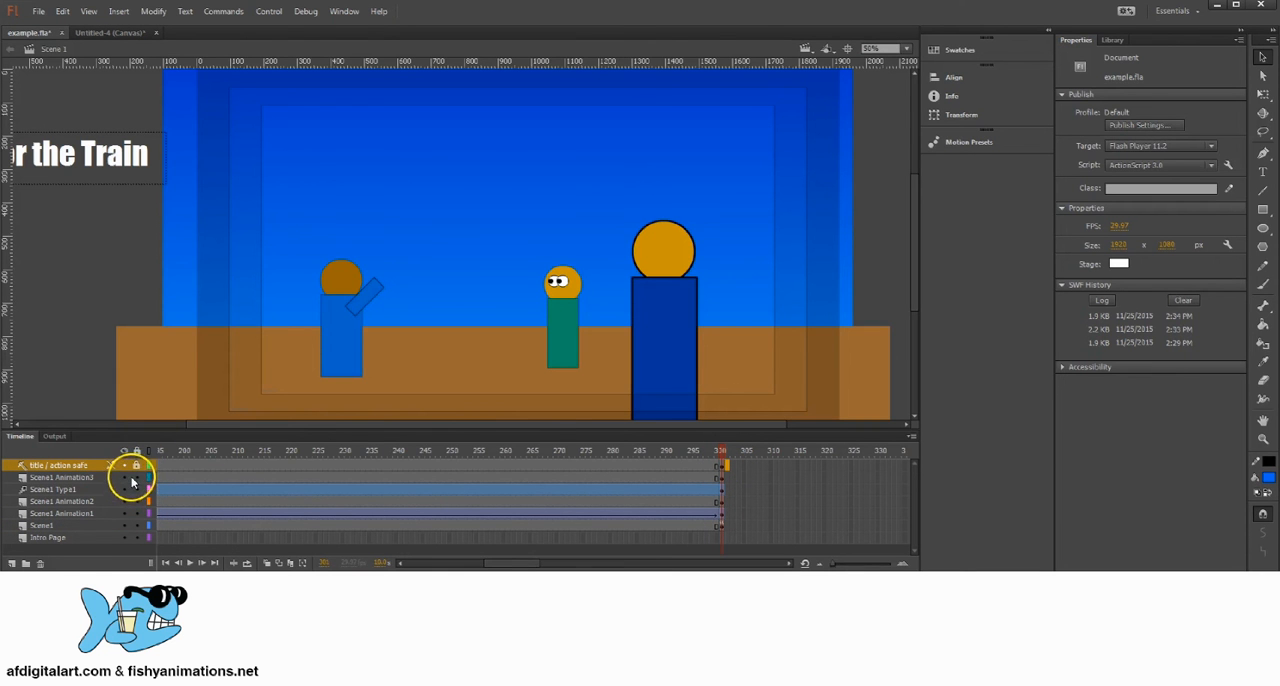
click(139, 479)
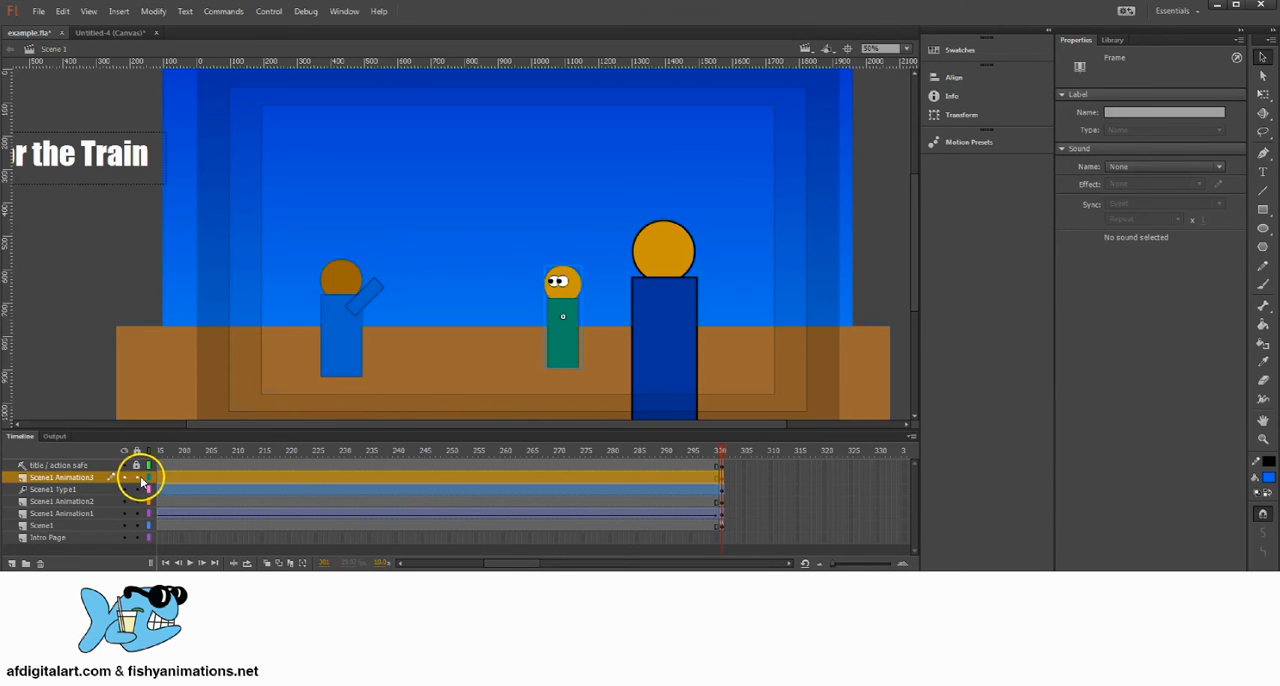
drag(139, 481, 136, 525)
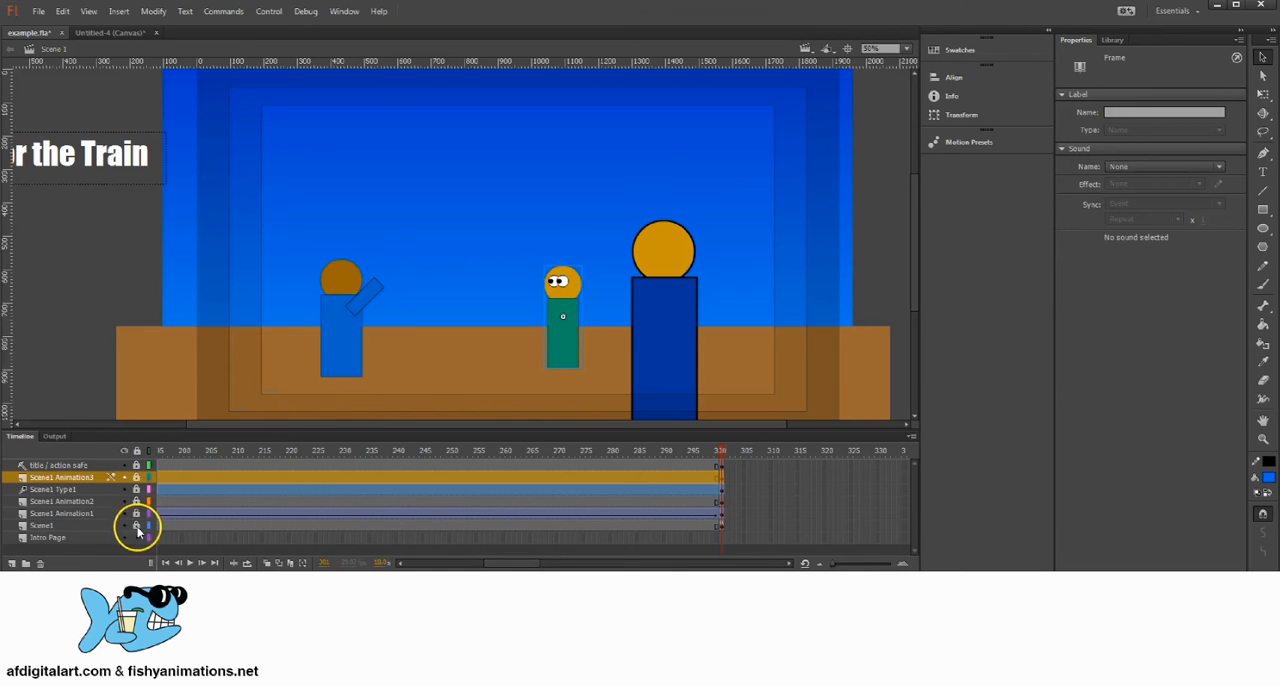
click(85, 539)
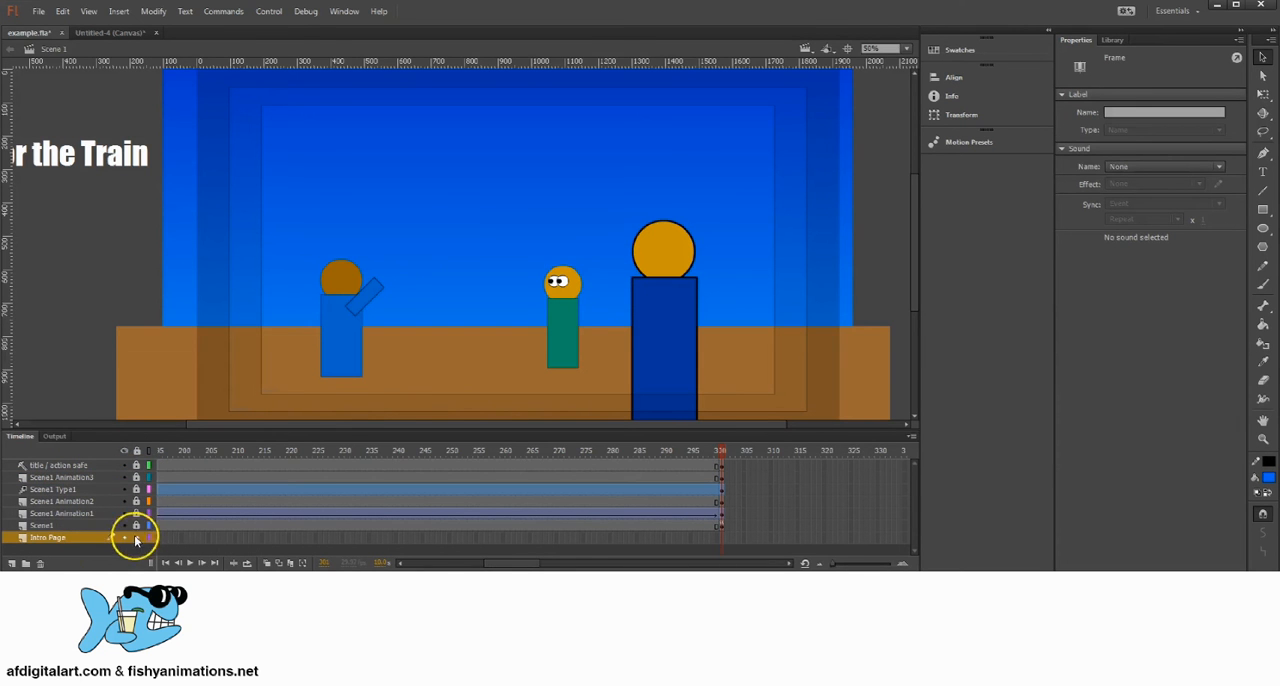
click(82, 479)
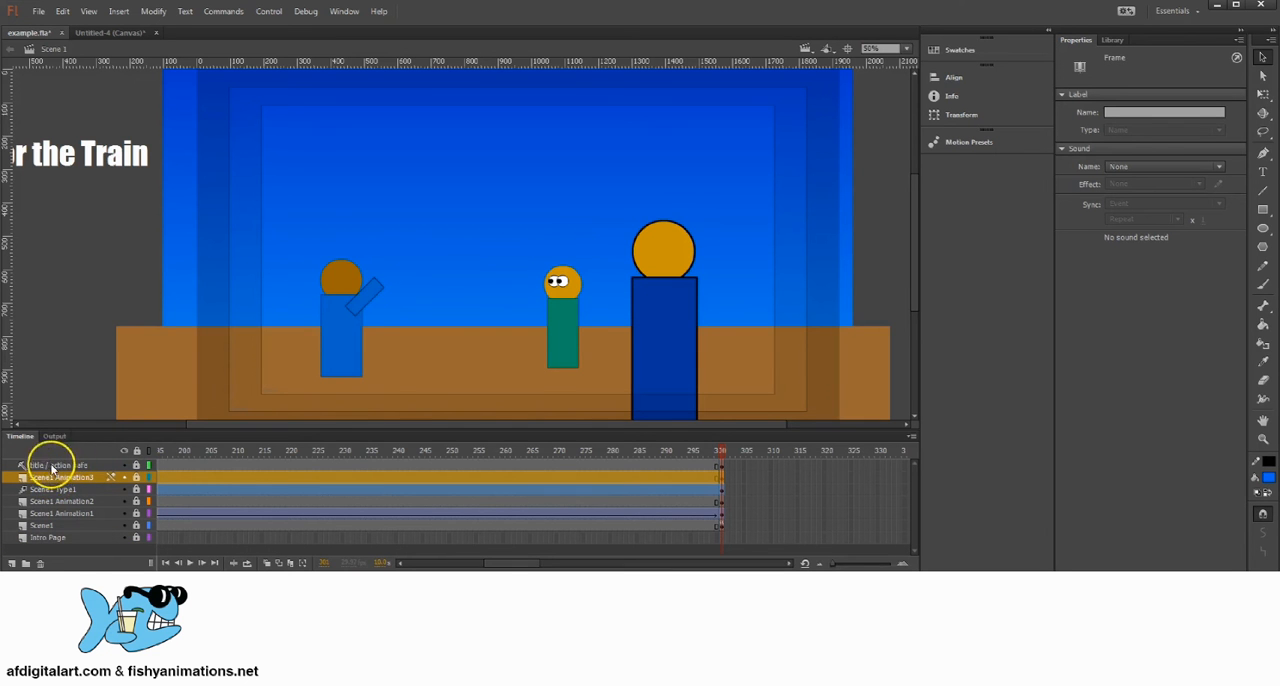
click(12, 563)
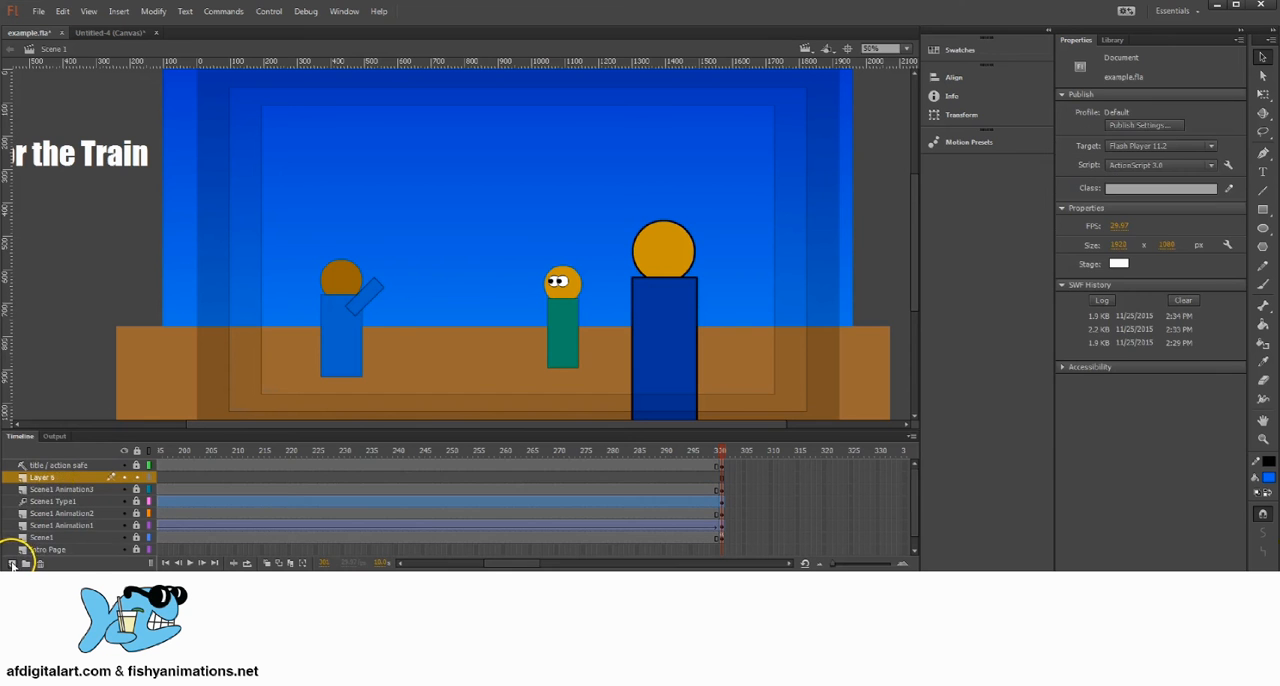
click(66, 465)
click(50, 478)
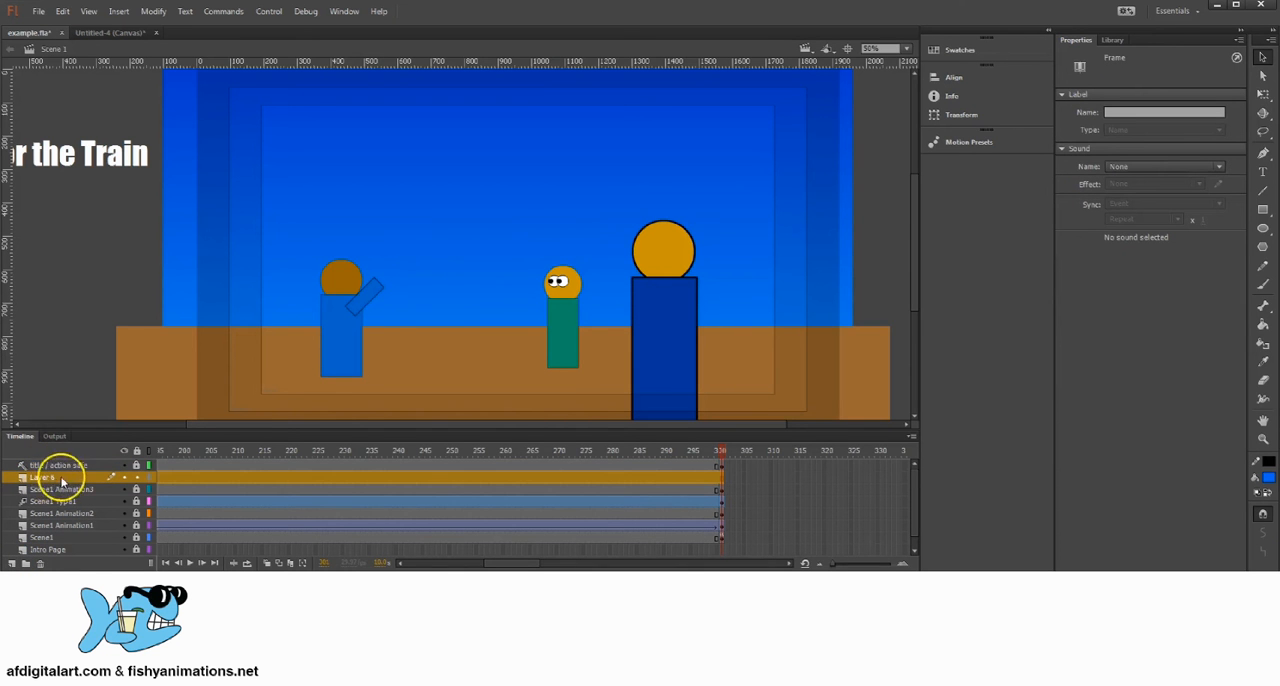
click(40, 563)
click(66, 465)
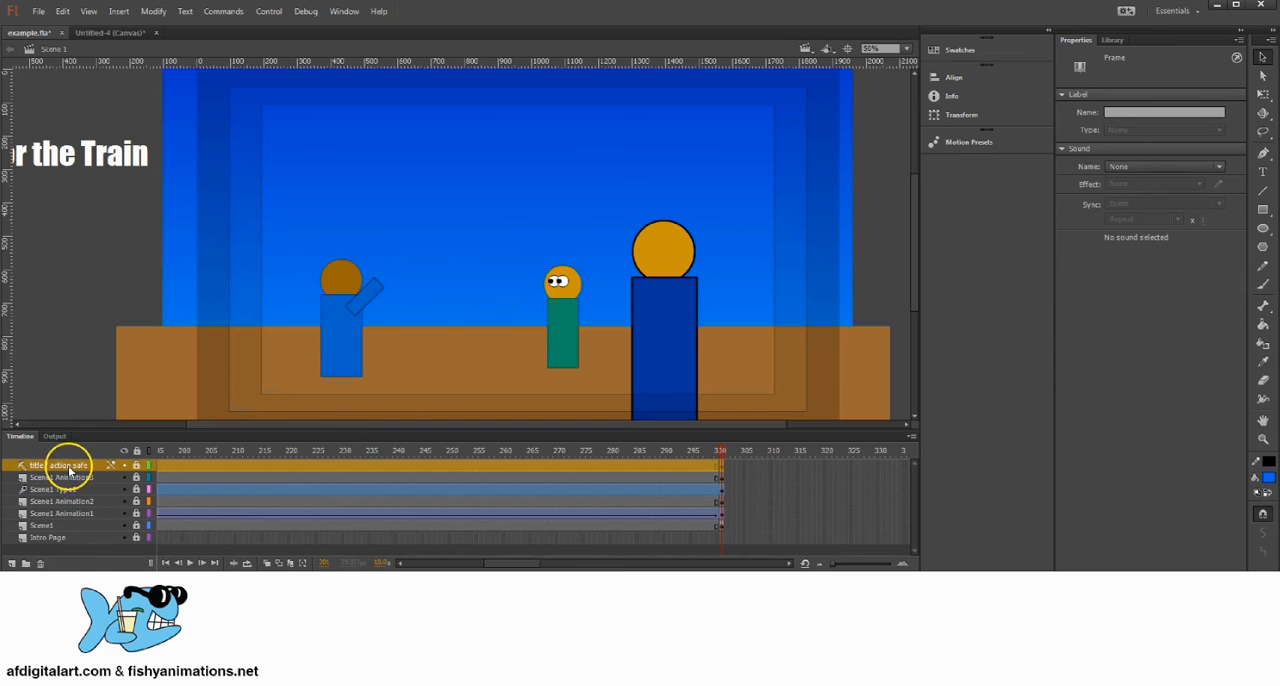
click(12, 563)
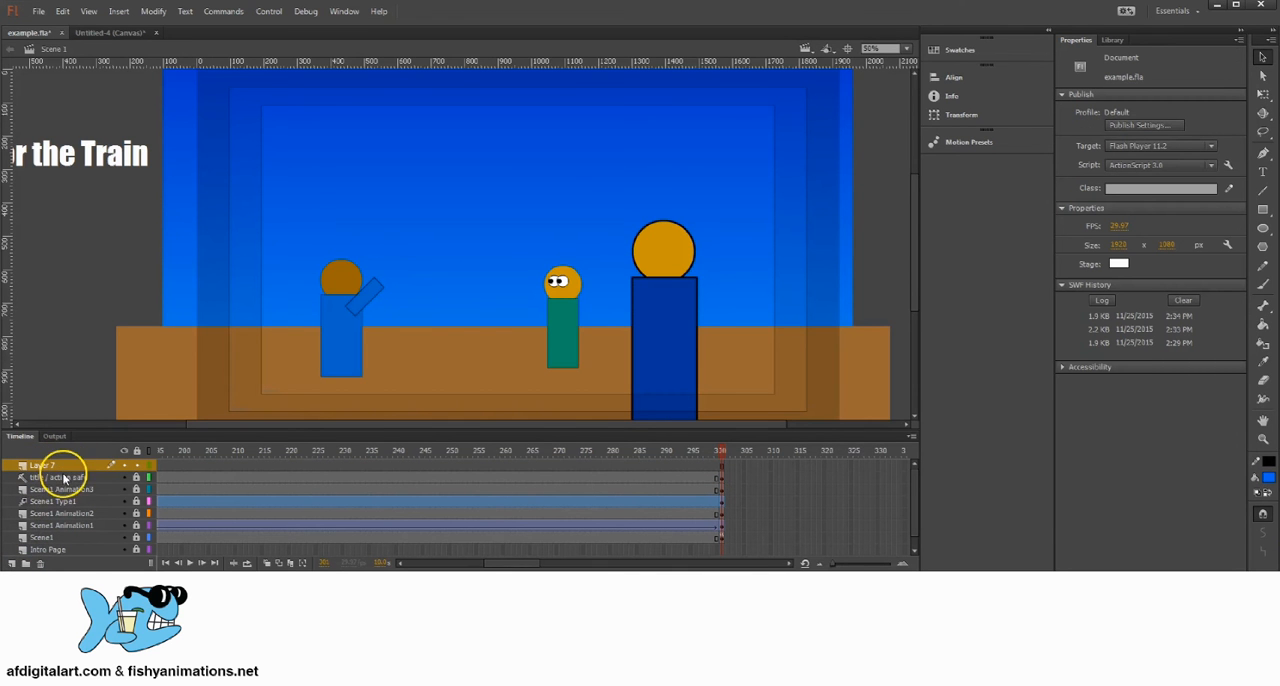
click(40, 563)
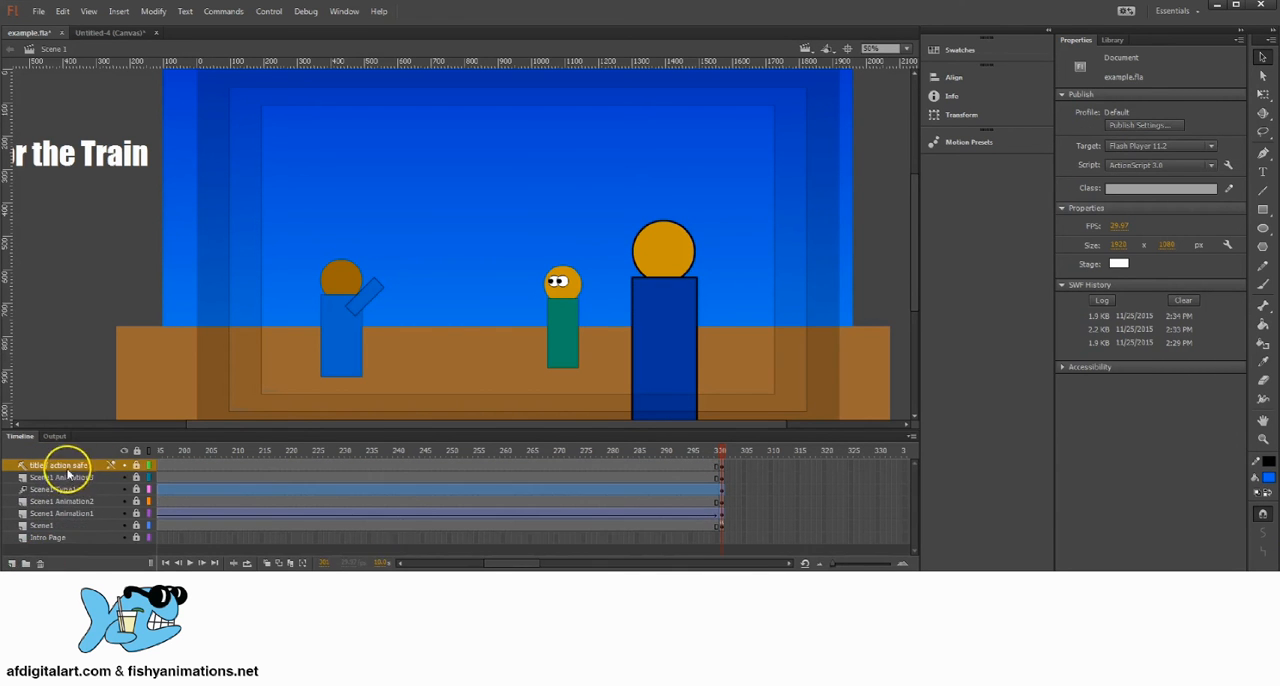
Step: Add a new layer directly above Scene1 Animation3, beneath the title / action safe layer
click(47, 478)
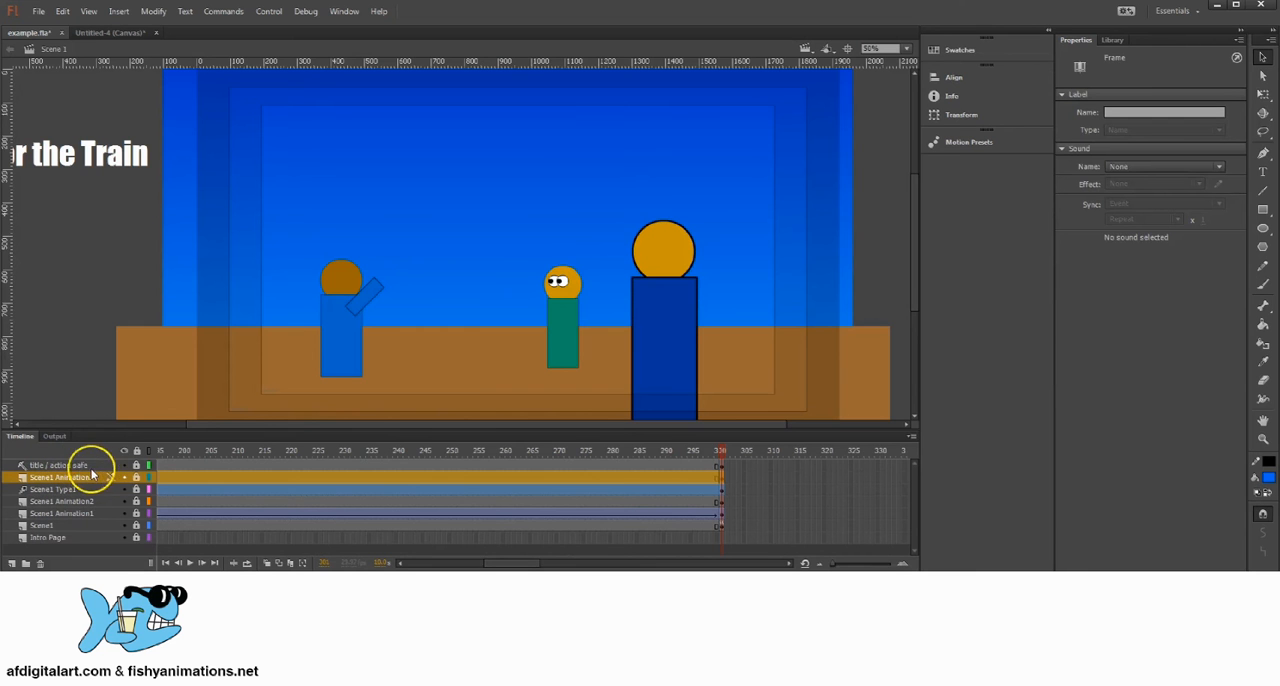
click(12, 563)
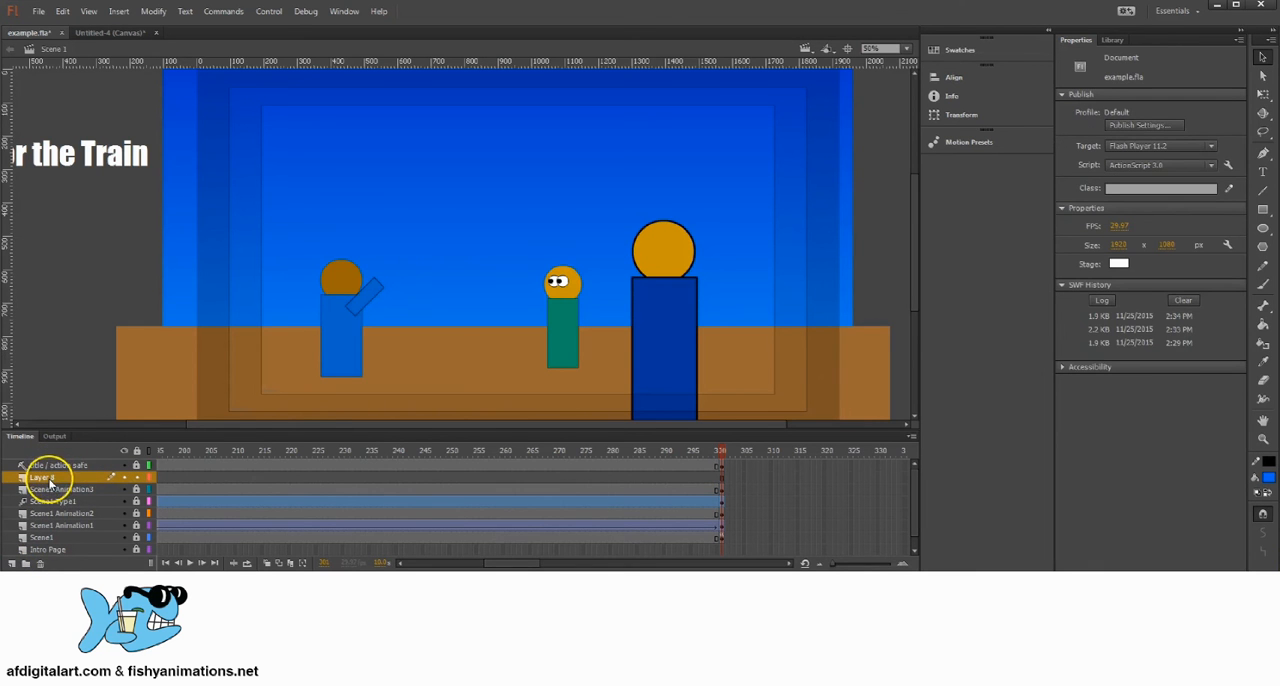
click(58, 467)
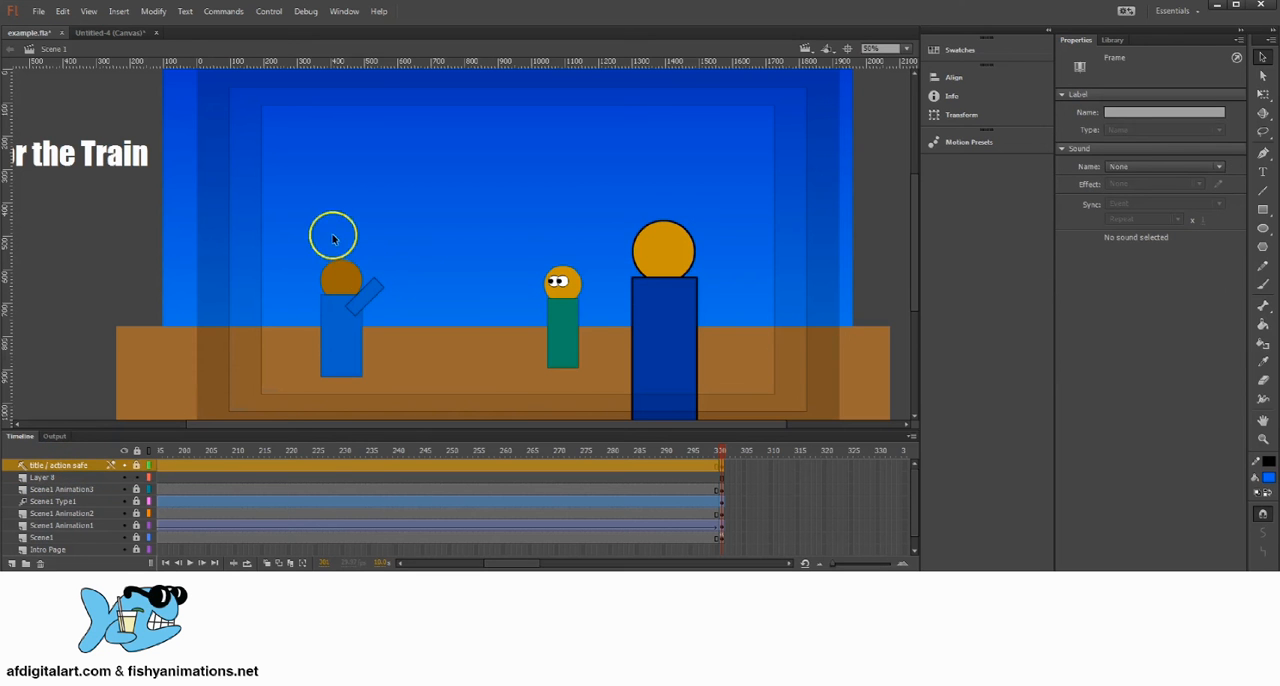
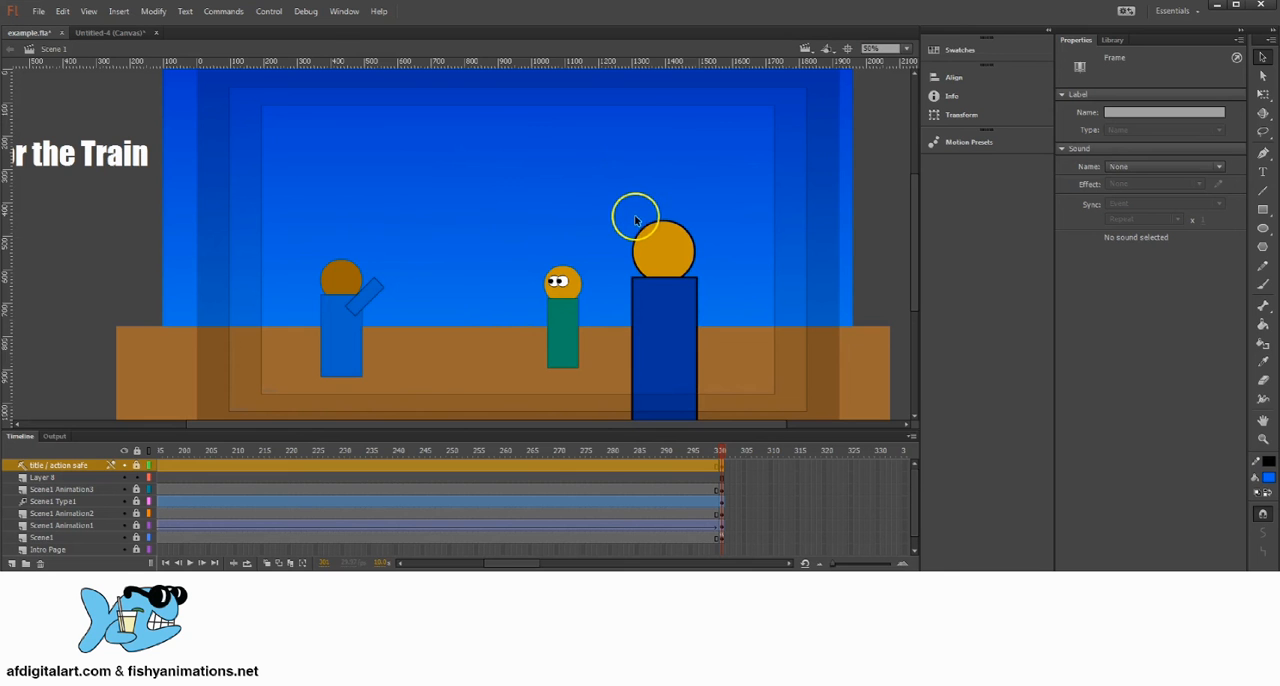
Step: Rename the new layer above Scene1 Animation3 as Scene2
double_click(47, 478)
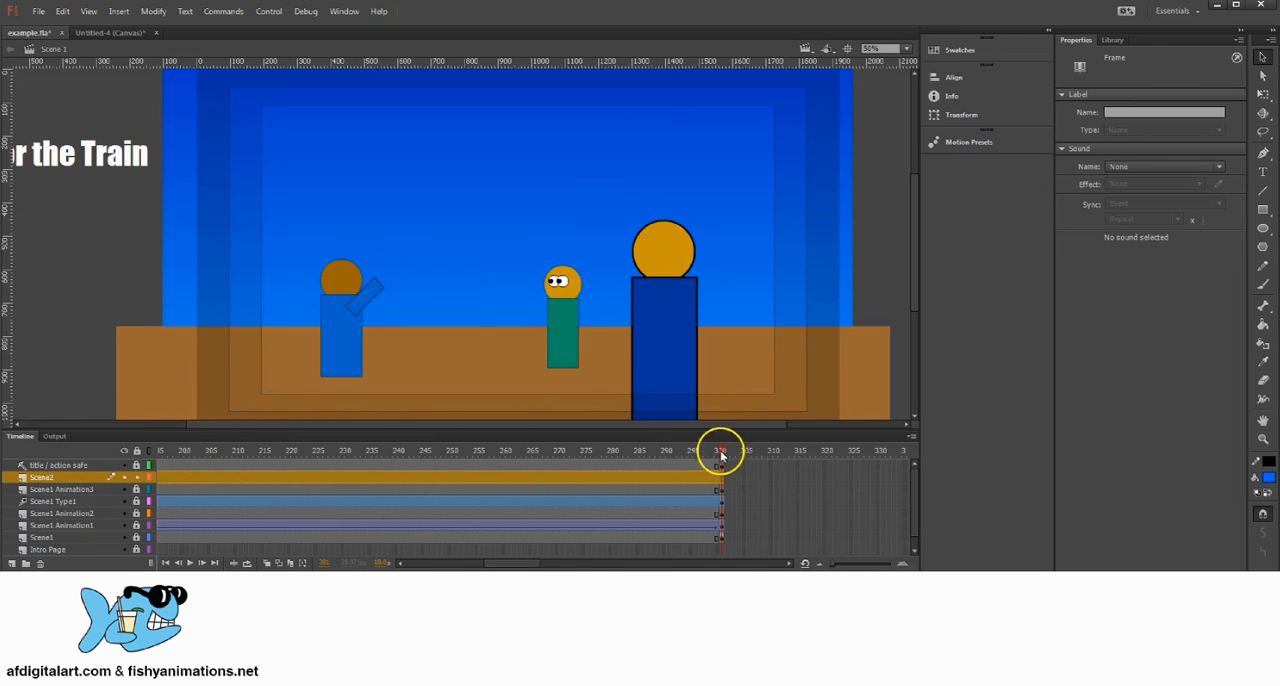
mouse_move(722, 450)
mouse_down()
mouse_move(668, 453)
mouse_move(734, 443)
mouse_up()
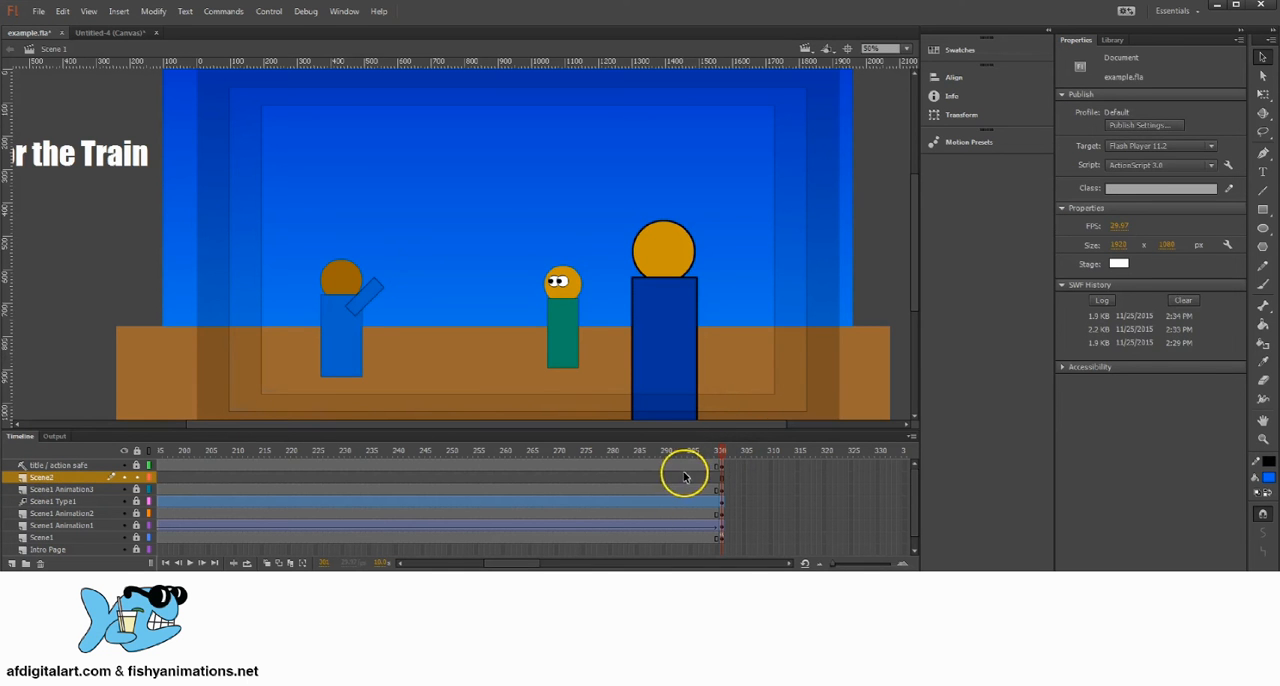
click(57, 479)
click(176, 477)
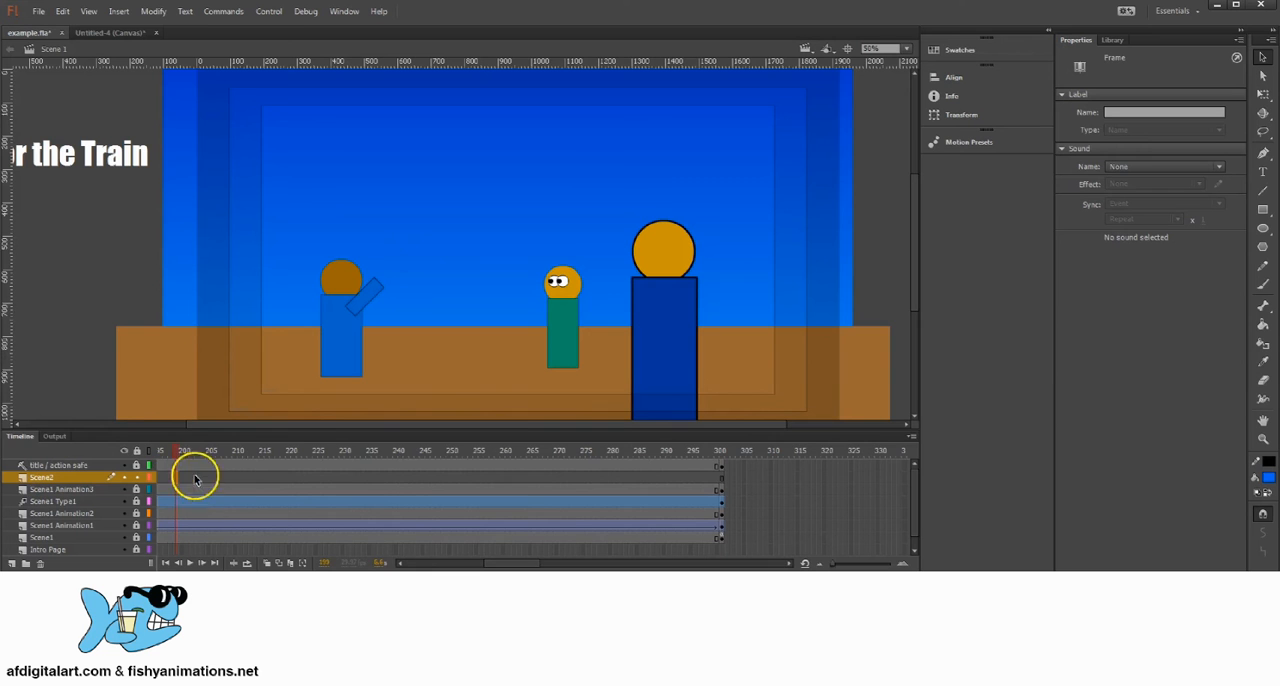
click(700, 478)
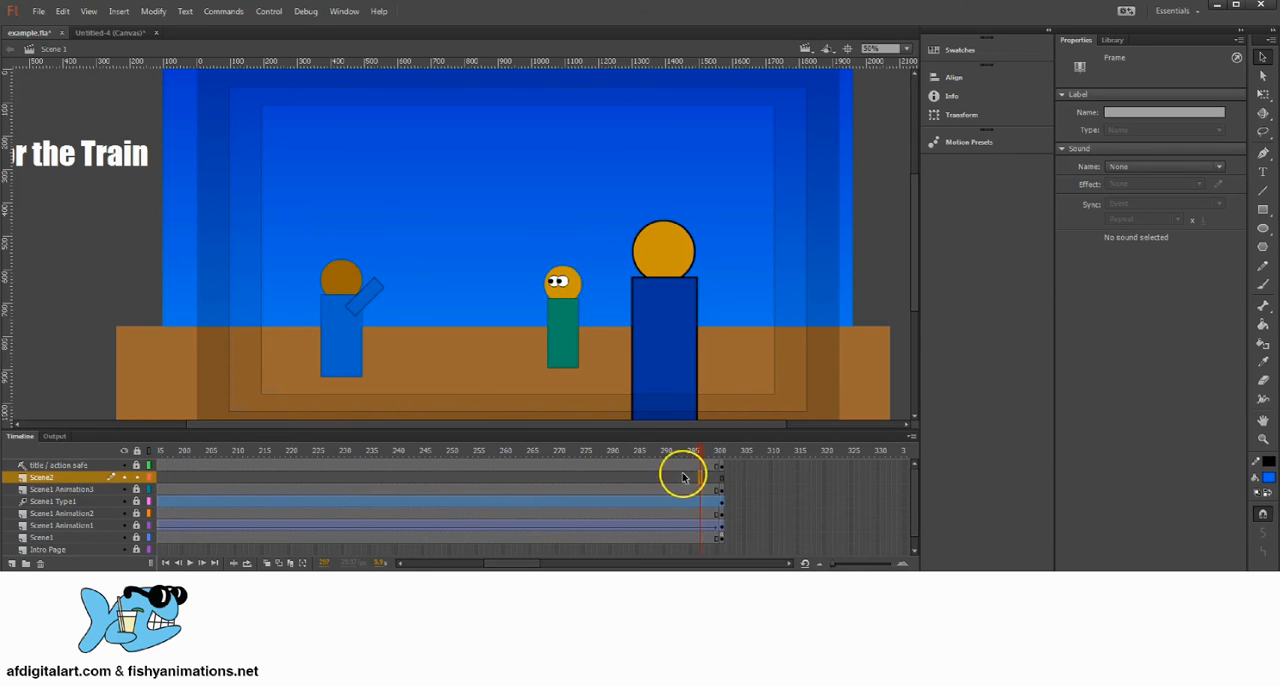
Step: Insert a keyframe at frame 302 on the Scene2 layer, just past the end of the first scene
click(742, 452)
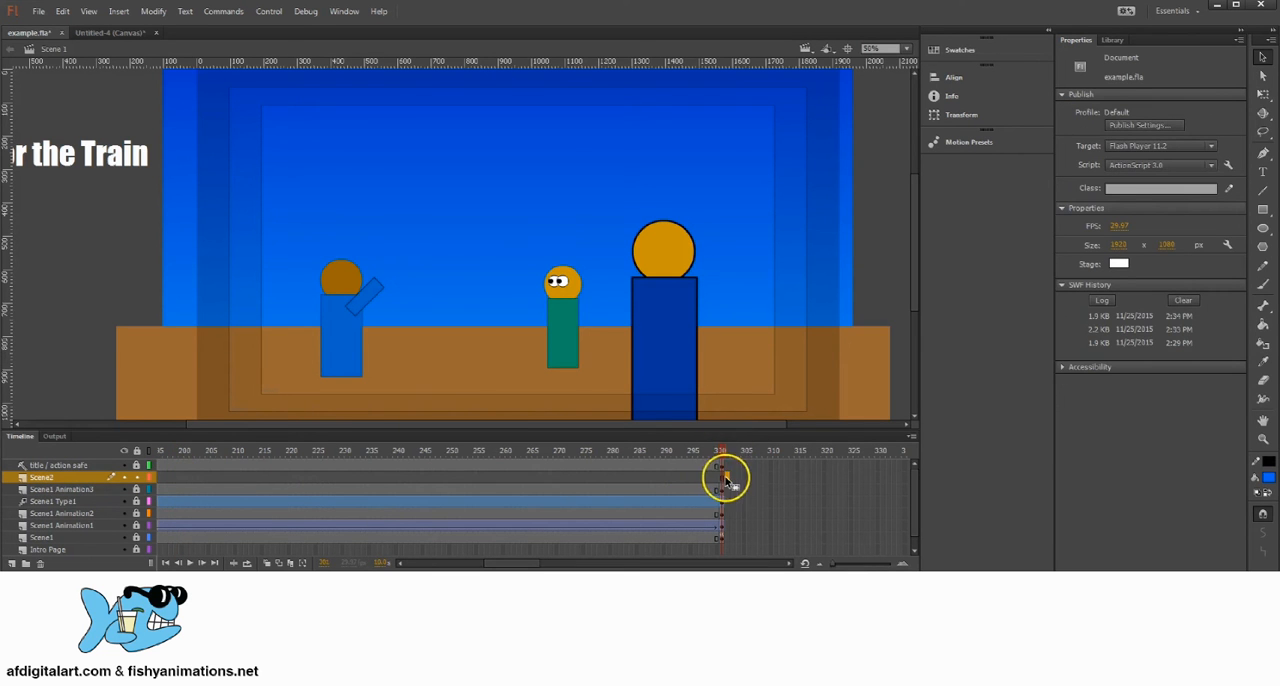
drag(723, 480, 723, 540)
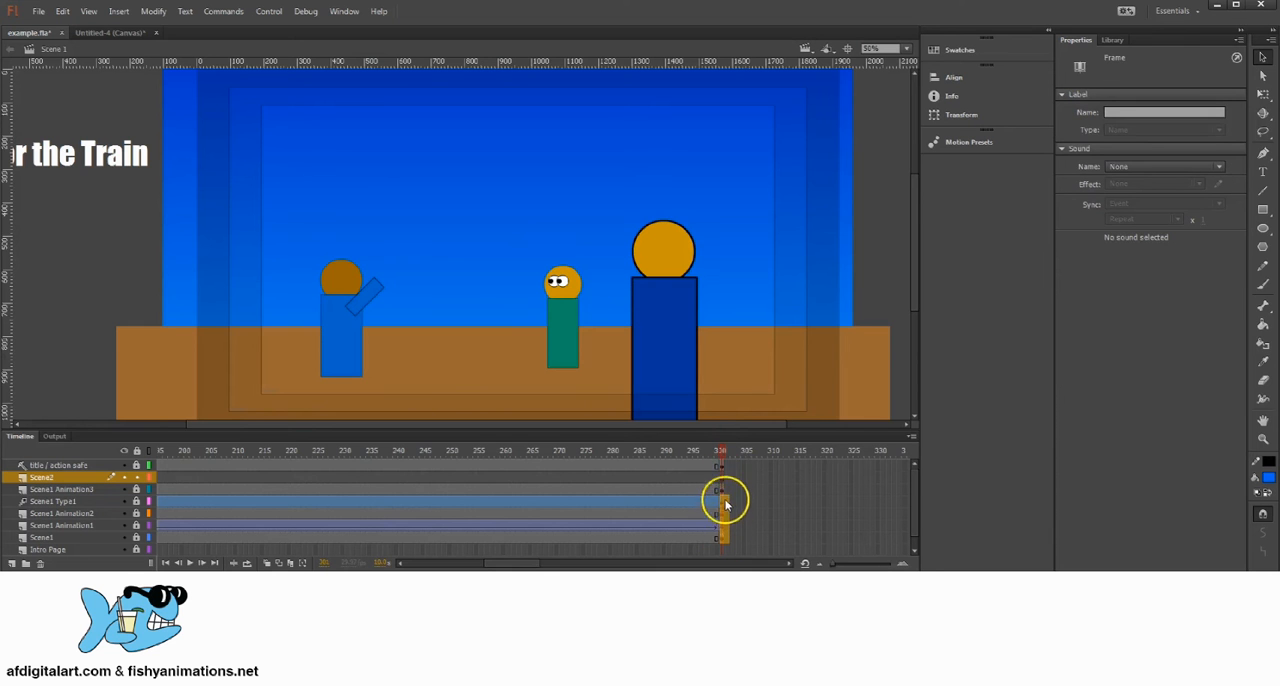
click(723, 466)
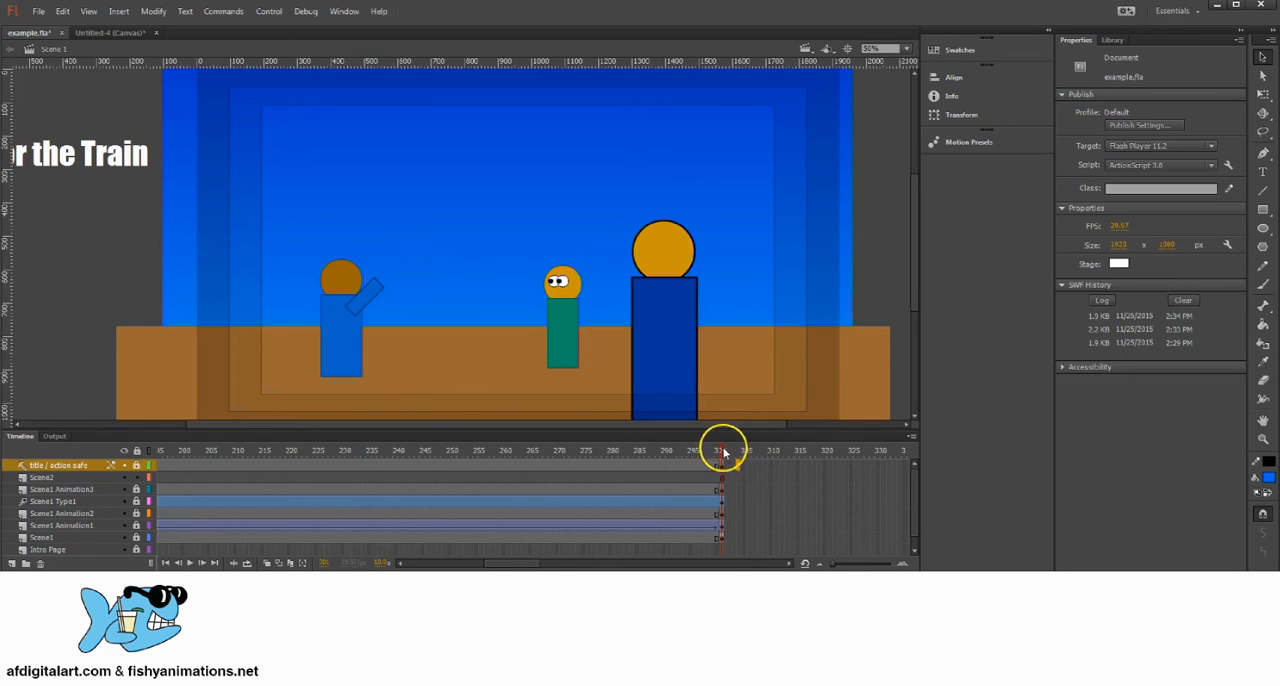
click(729, 480)
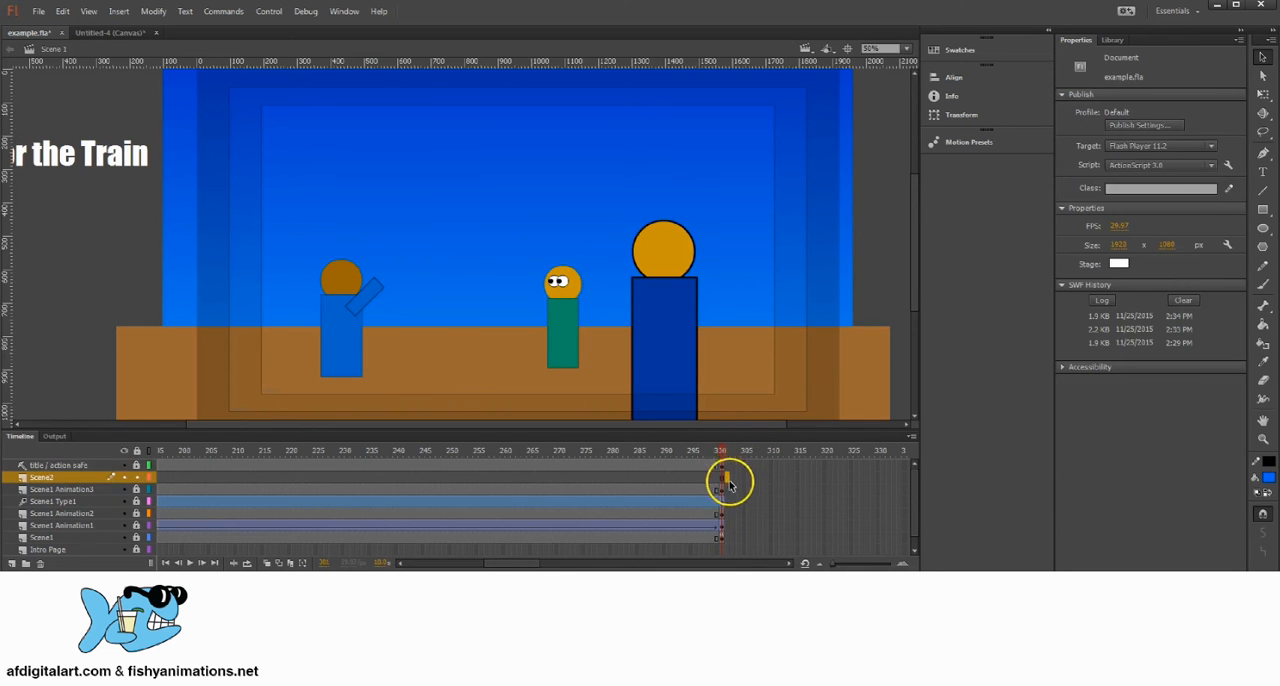
right_click(729, 480)
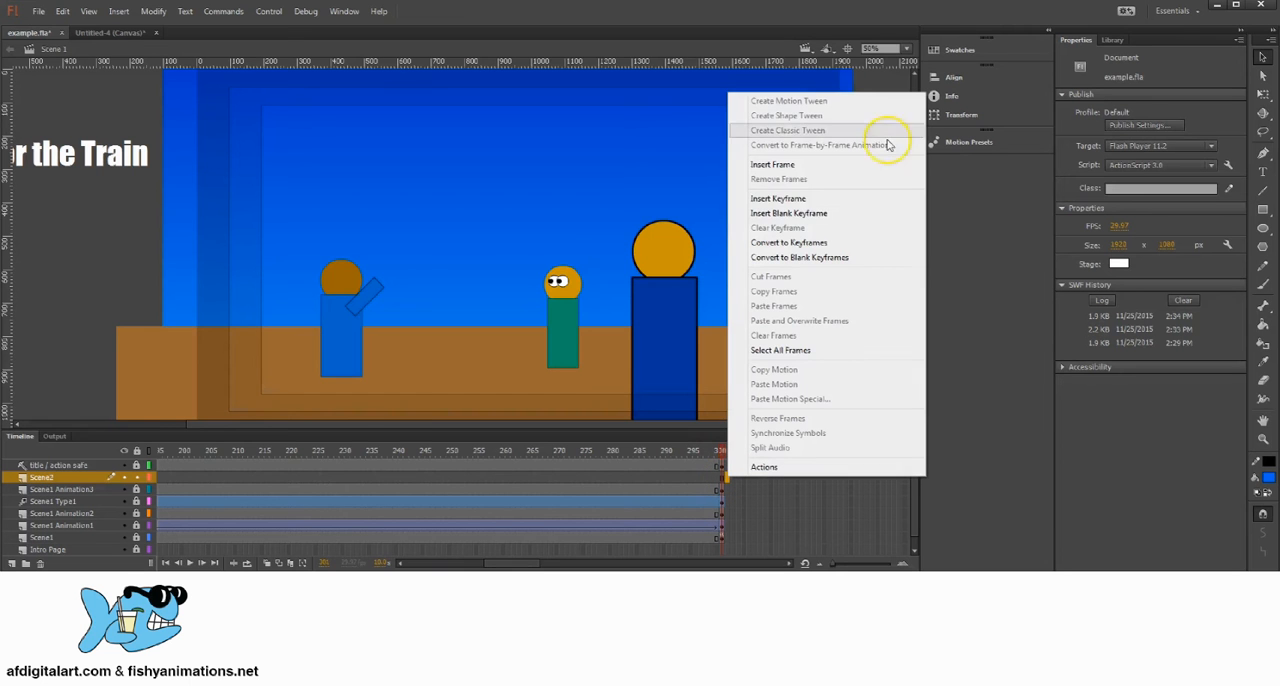
click(778, 199)
click(740, 480)
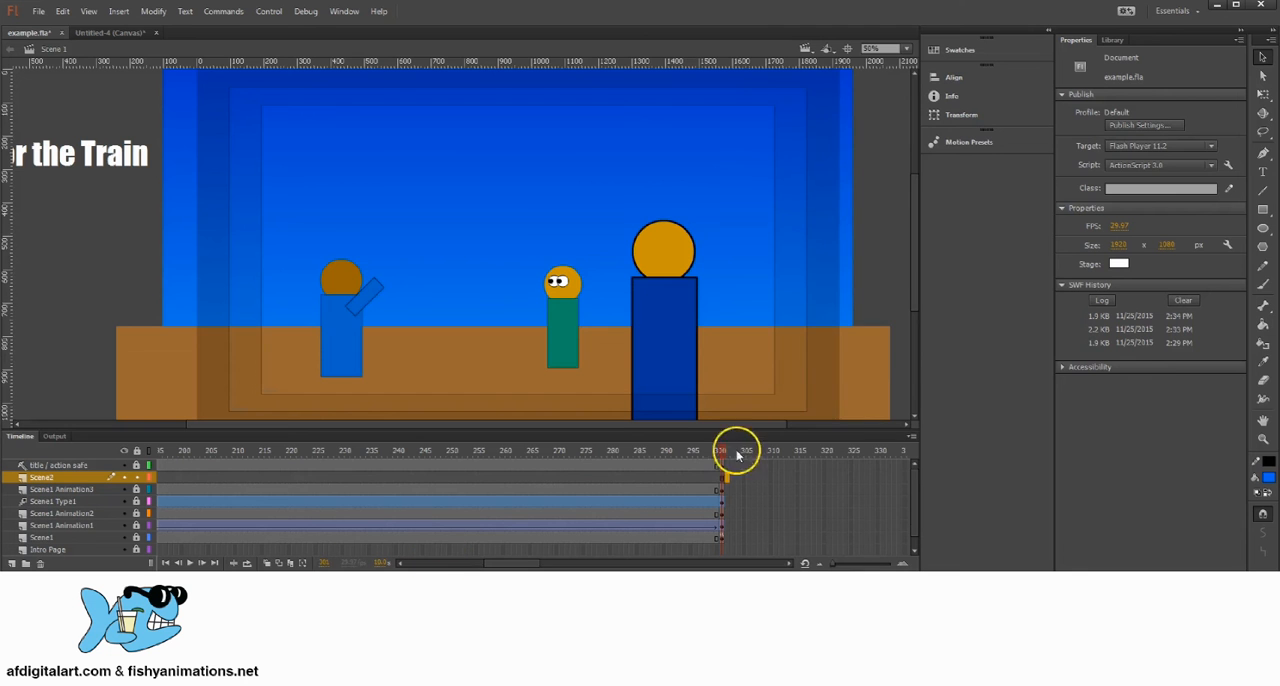
right_click(729, 478)
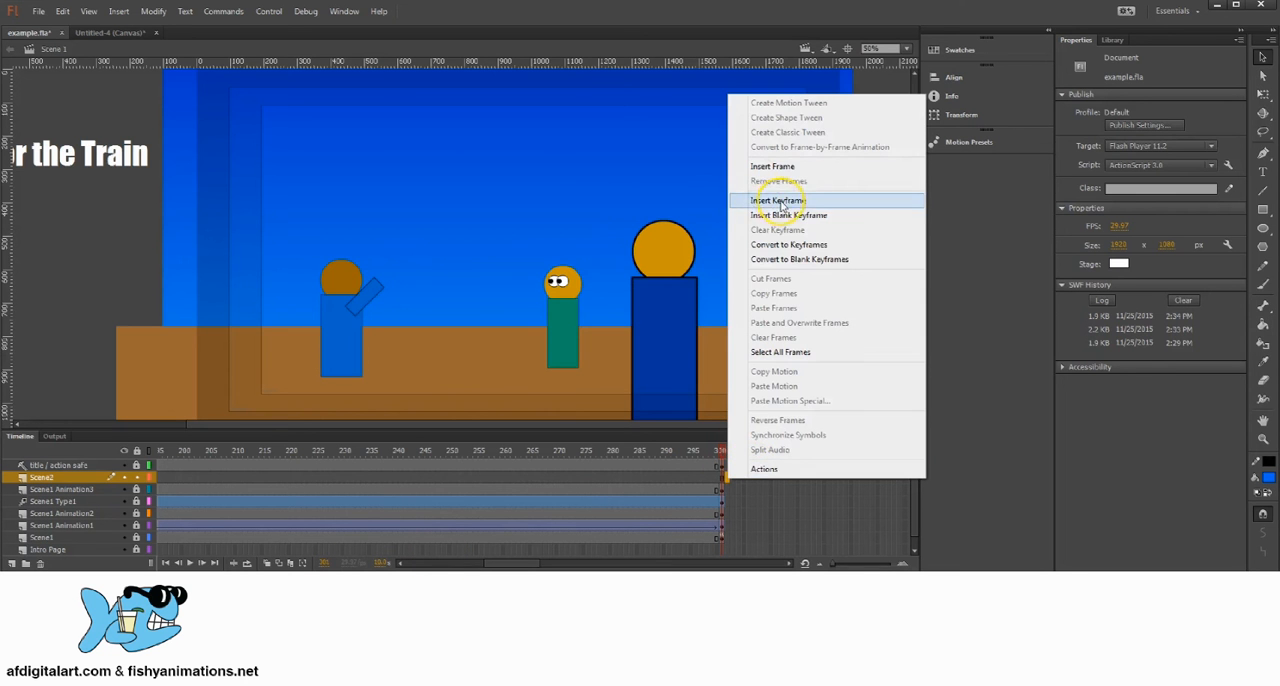
click(782, 214)
click(731, 454)
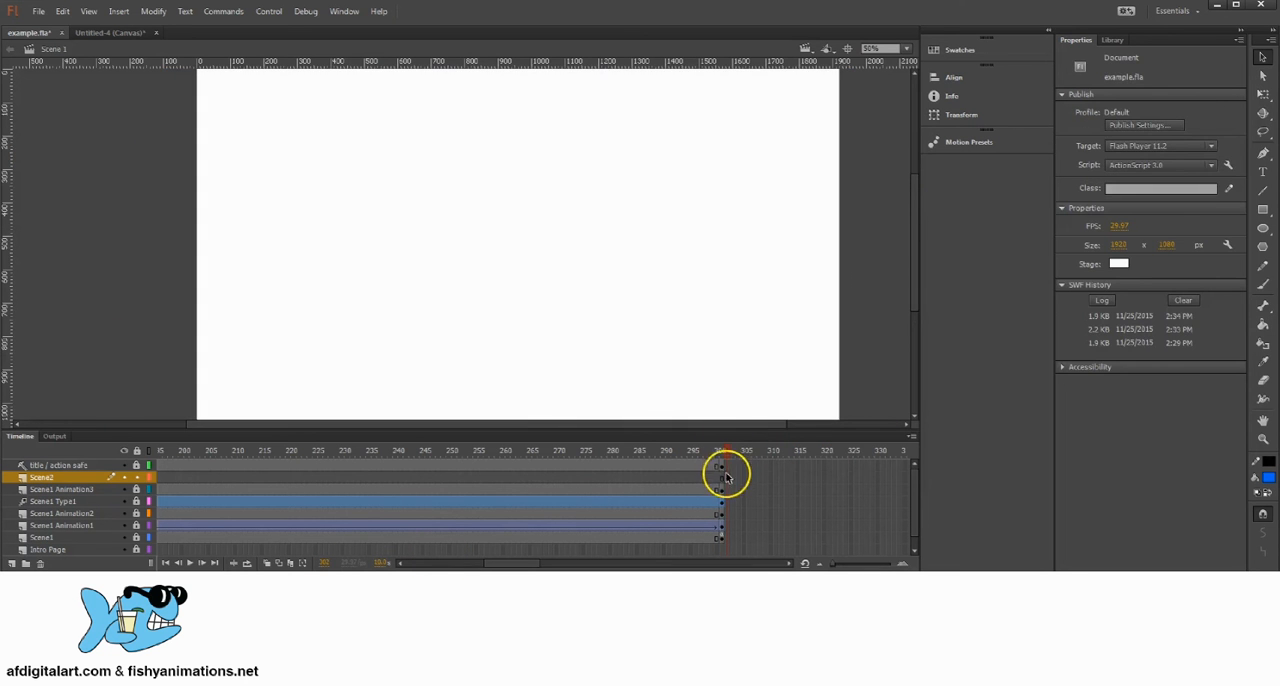
click(730, 477)
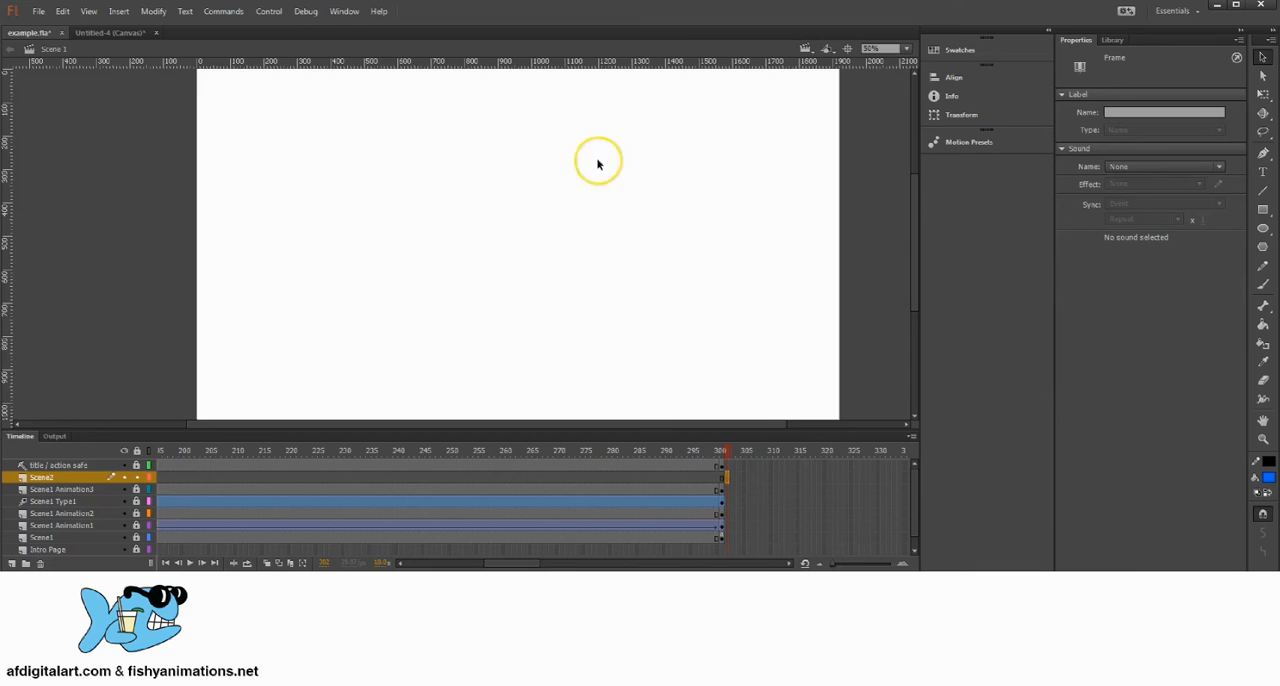
Step: Set the fill colour to a dark reddish brown and the stroke to none
click(571, 212)
key(z)
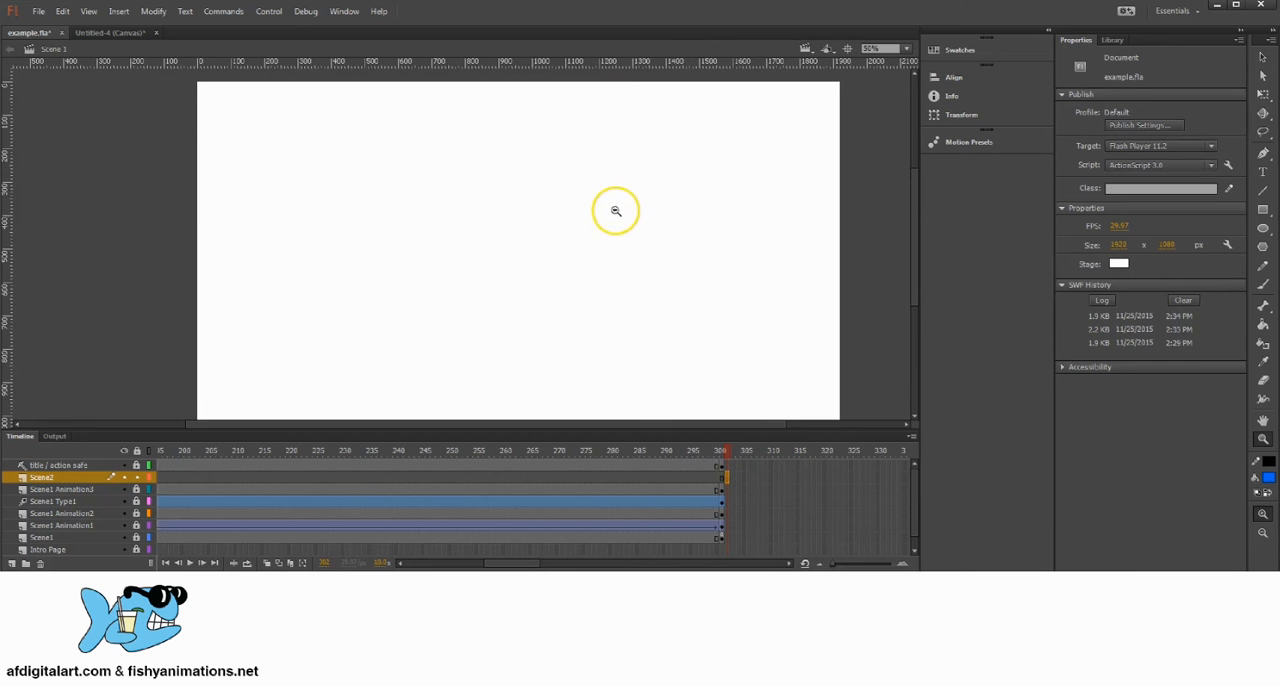
alt+click(615, 211)
drag(430, 238, 696, 223)
click(427, 227)
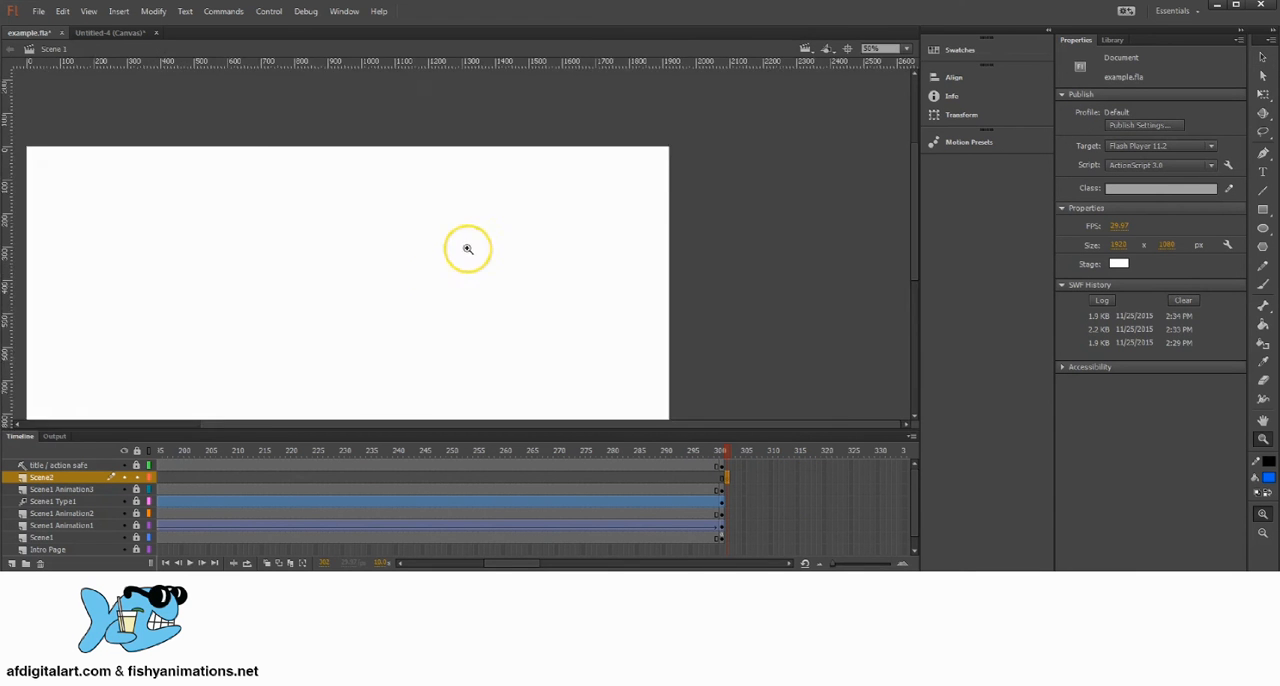
drag(469, 249, 627, 190)
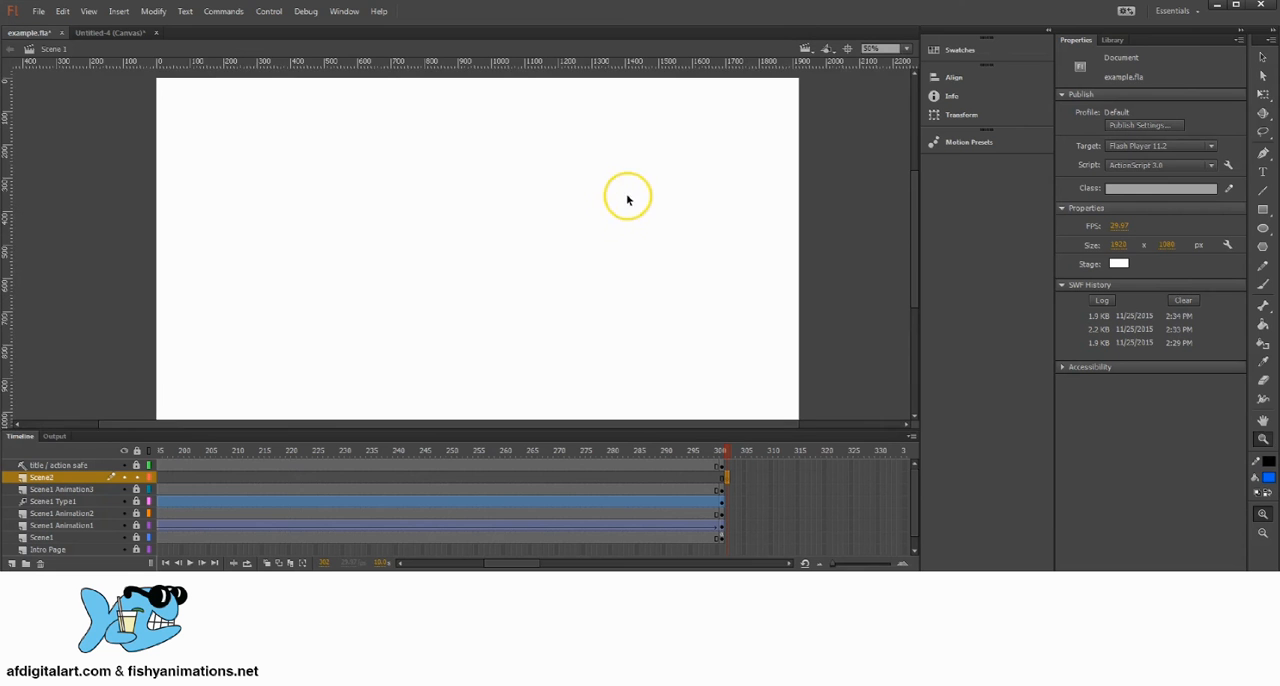
key(v)
drag(571, 223, 590, 224)
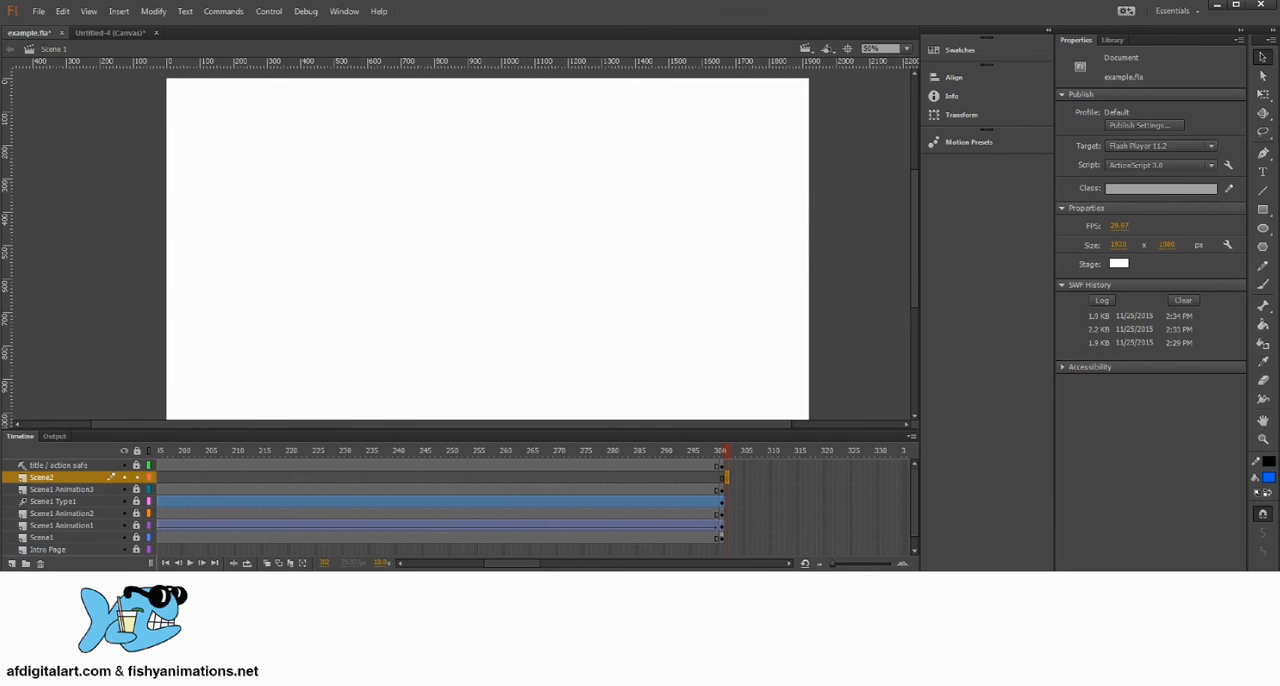
click(1268, 481)
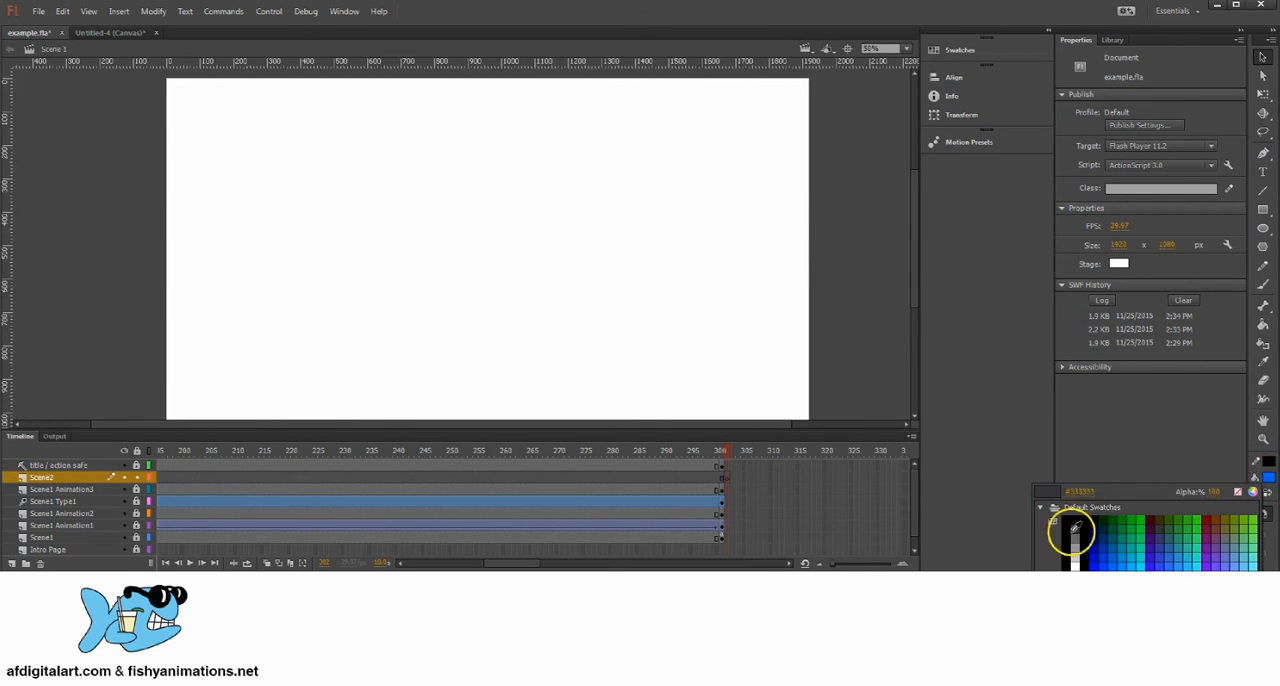
click(1217, 534)
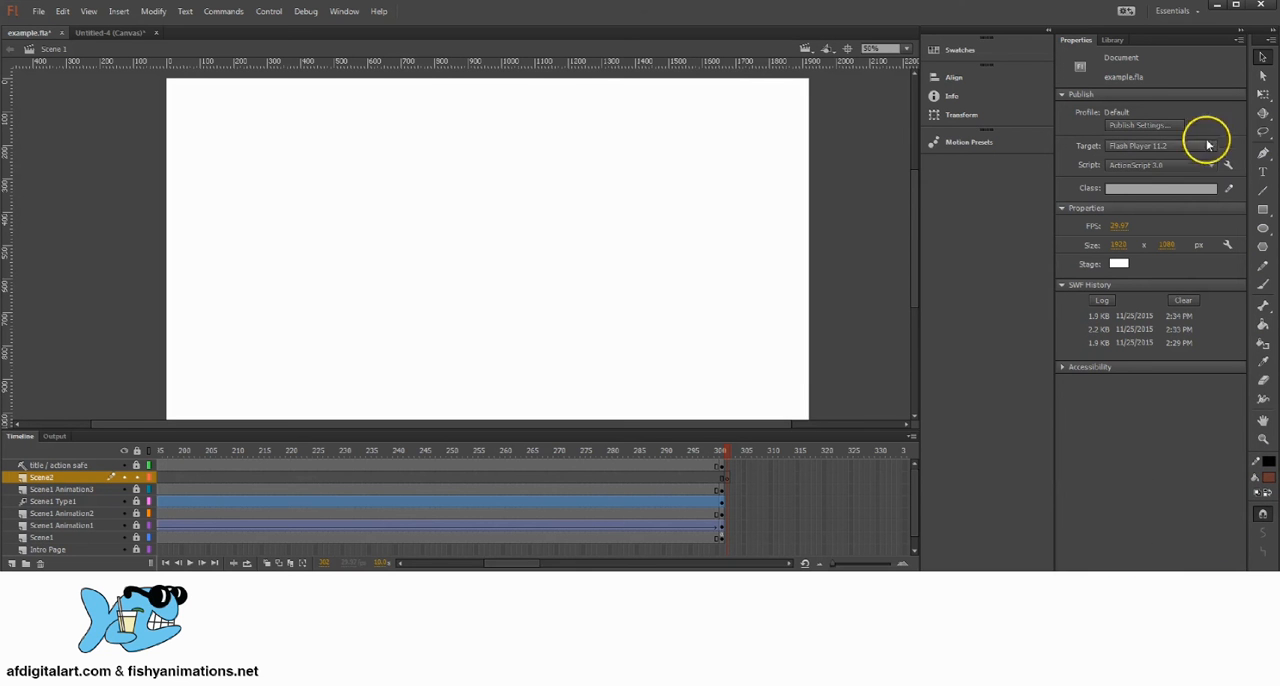
click(1268, 461)
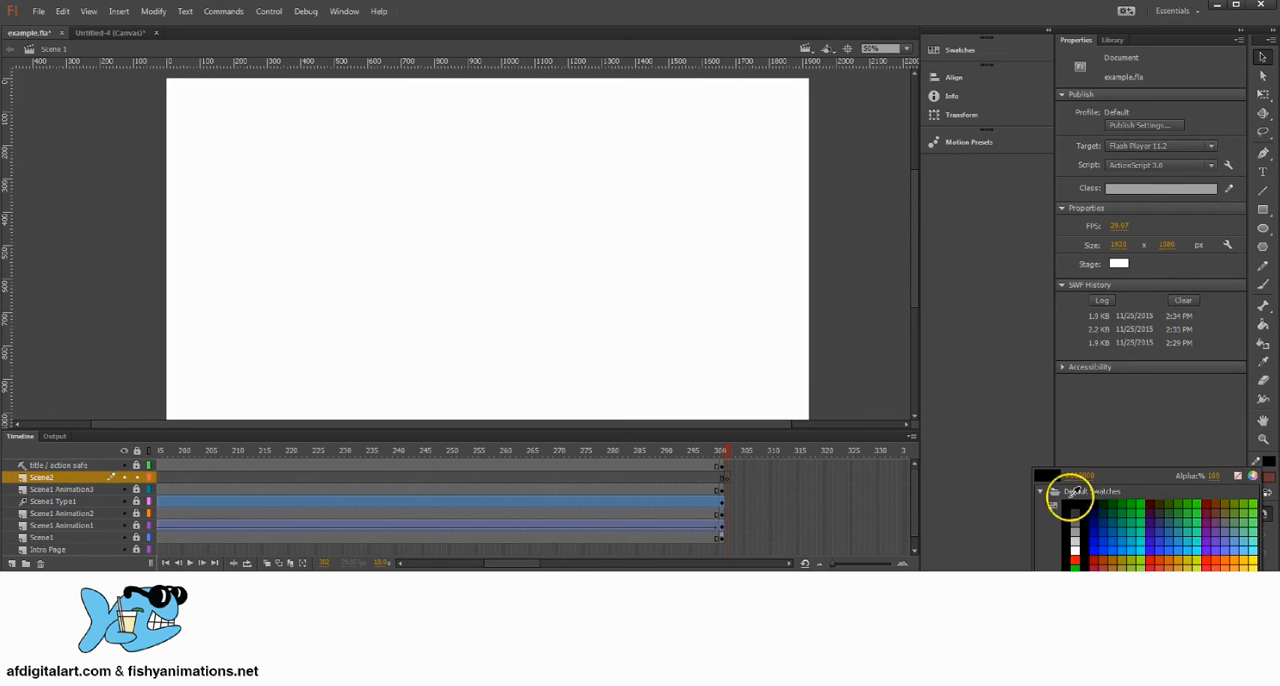
click(1236, 475)
Step: Draw a brown background rectangle over the whole stage at frame 302, about 1948 px wide, and stretch it to about 1206 px high
click(1264, 210)
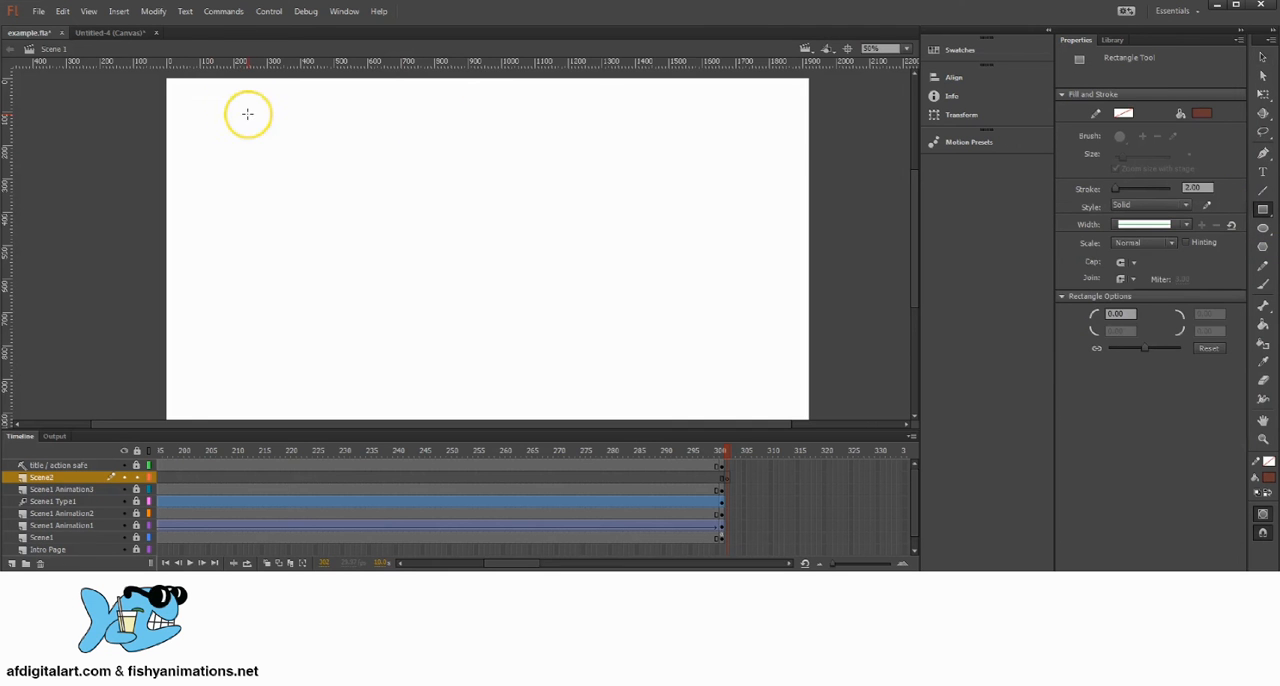
mouse_move(160, 73)
mouse_down()
mouse_move(834, 320)
mouse_move(810, 428)
mouse_up()
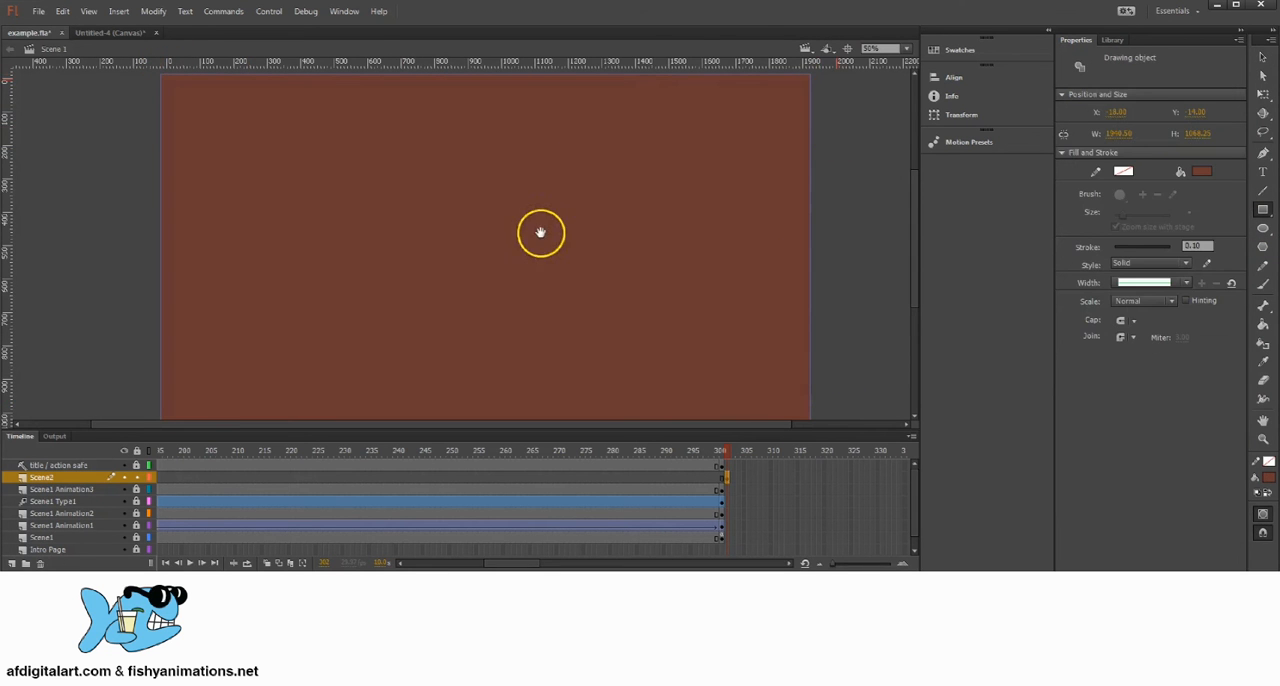
scroll(540, 224, down, 2)
click(1262, 94)
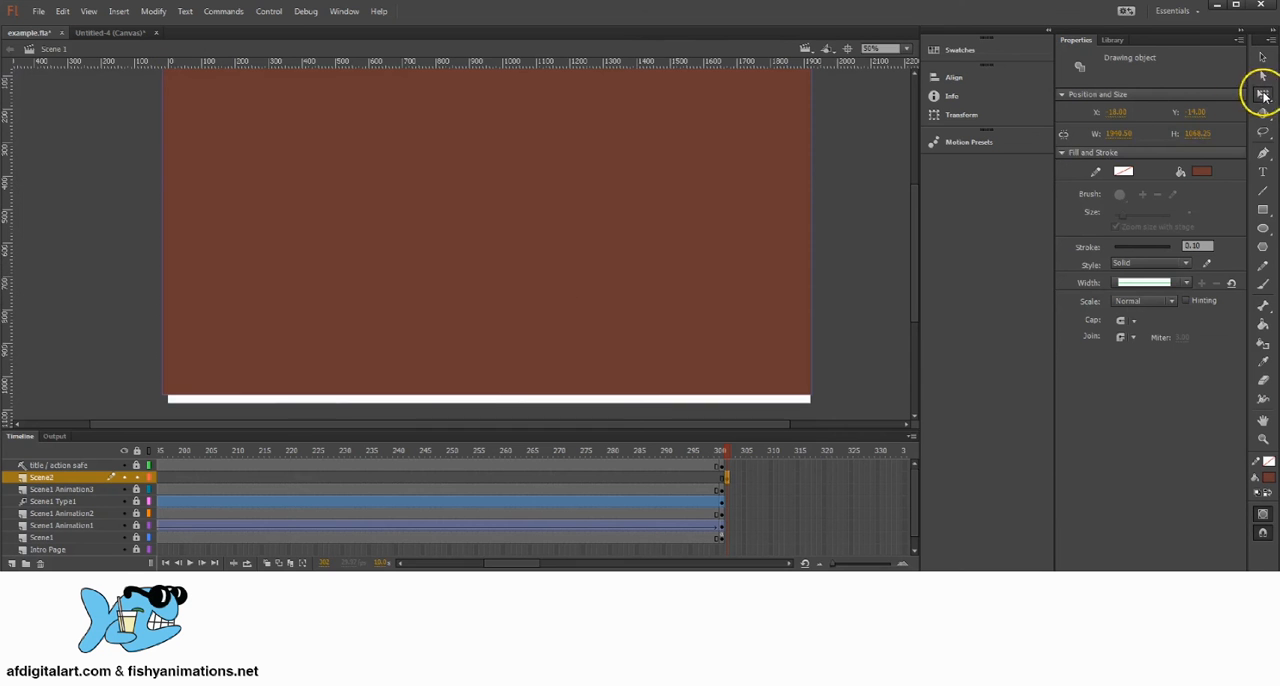
drag(485, 393, 484, 415)
key(space)
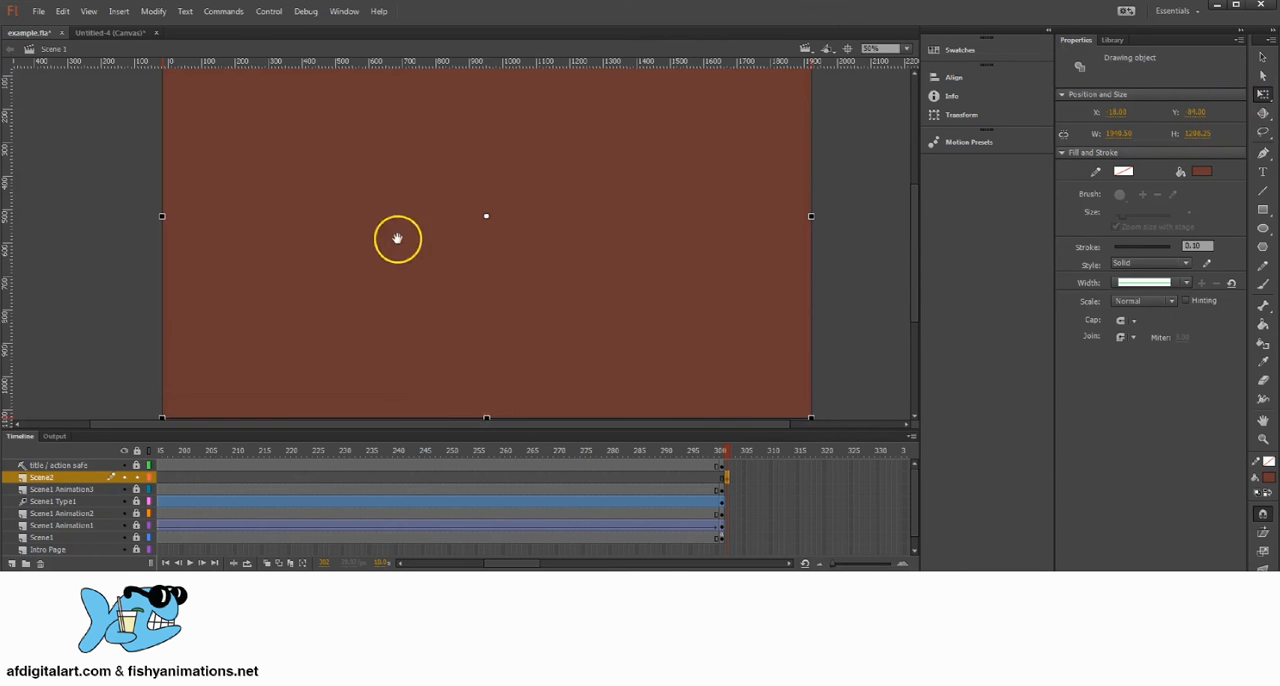
mouse_move(398, 240)
mouse_down()
mouse_move(409, 283)
mouse_move(401, 259)
mouse_up()
click(1262, 58)
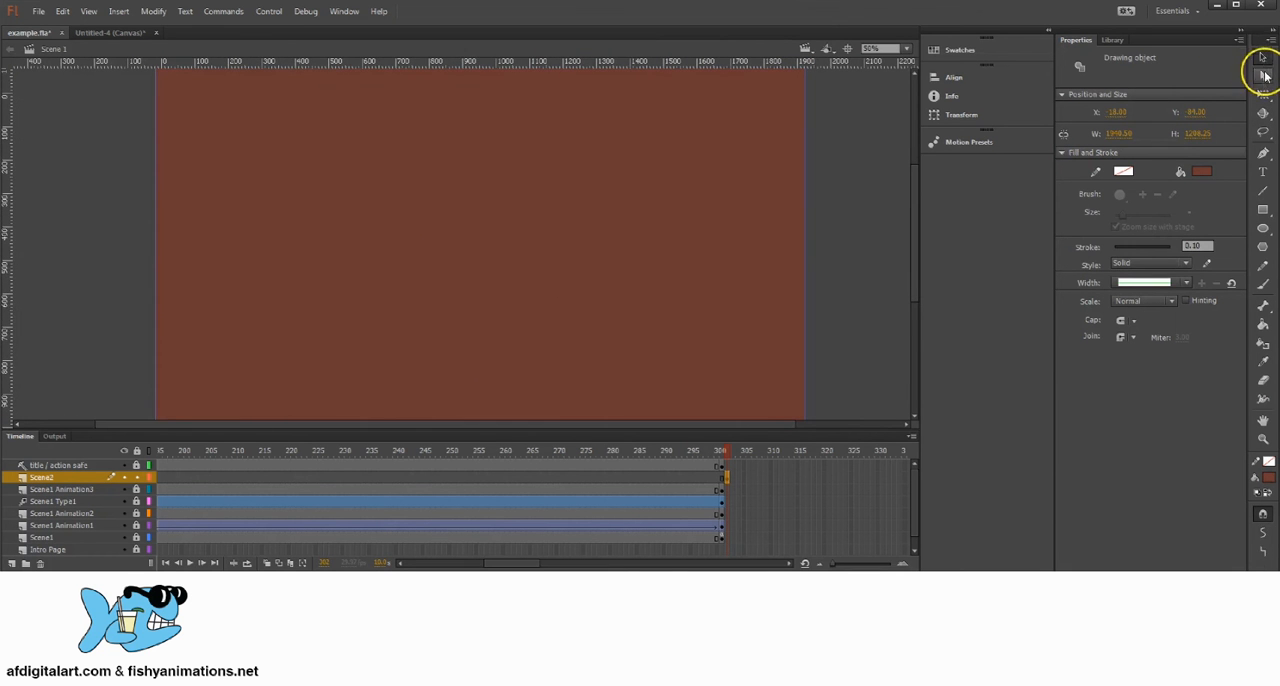
click(808, 316)
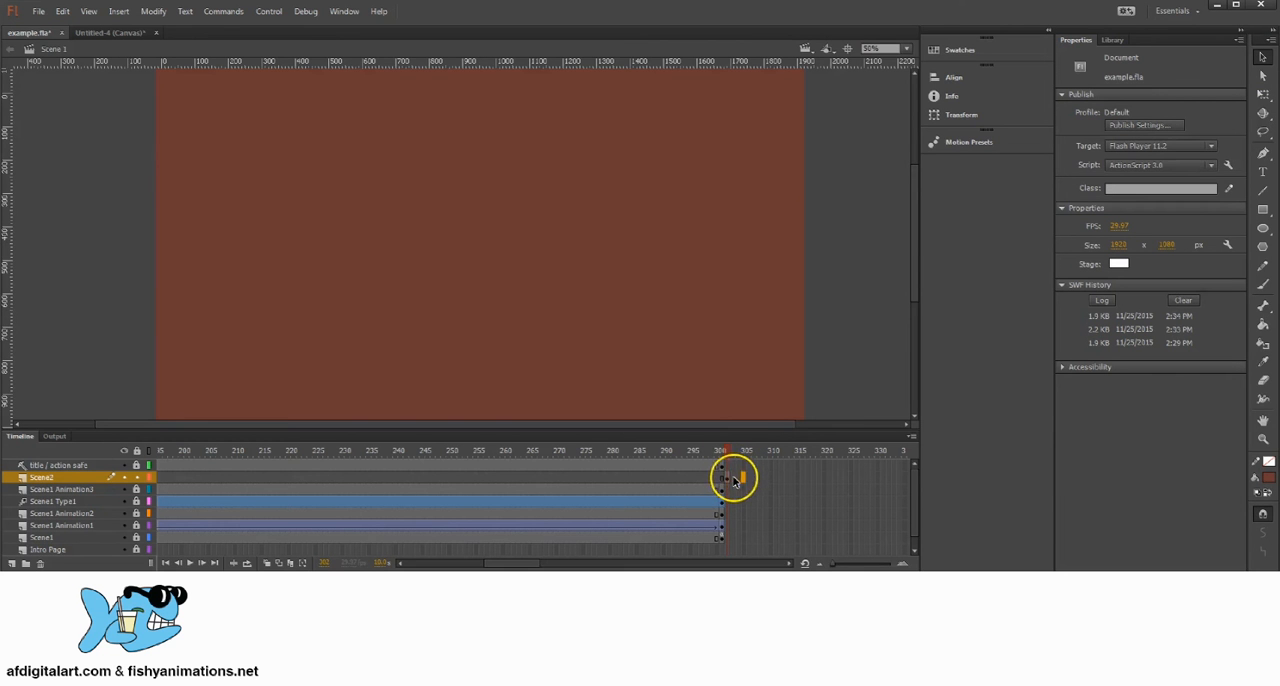
Step: Extend the Scene2 layer's brown background to frame 400 by inserting frames, and check the new span
mouse_move(735, 478)
mouse_down()
mouse_move(923, 474)
mouse_move(729, 480)
mouse_move(743, 480)
mouse_up()
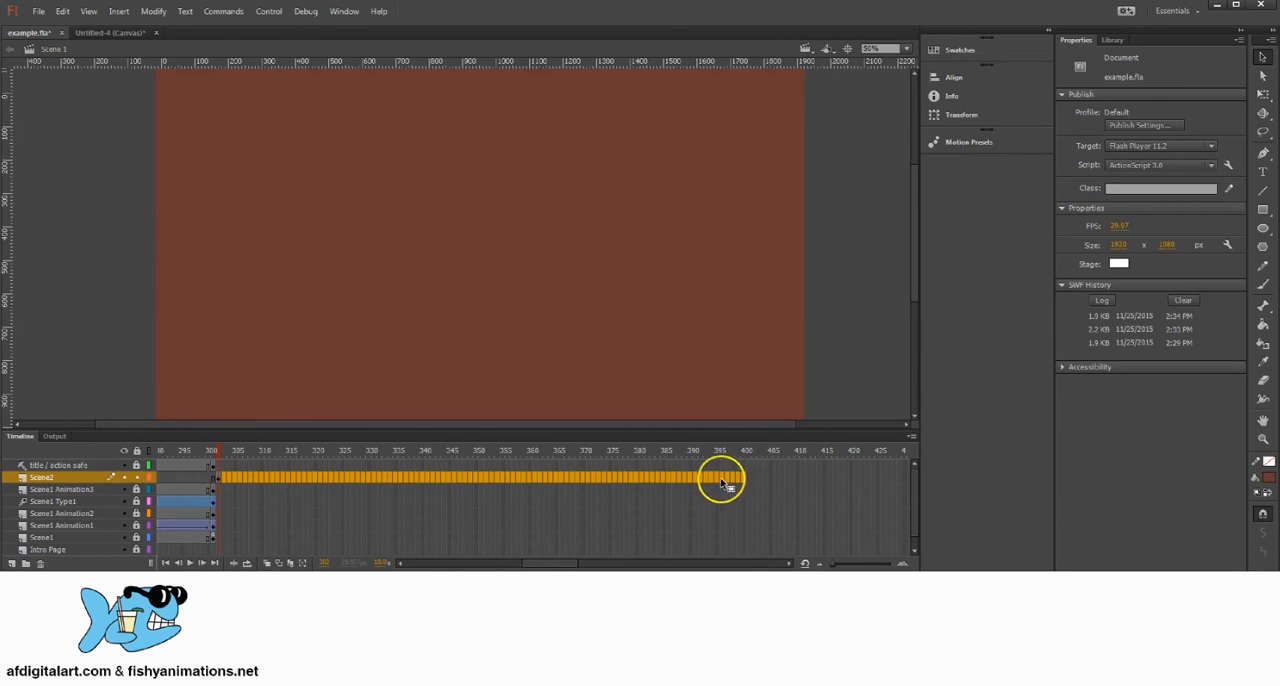
right_click(595, 478)
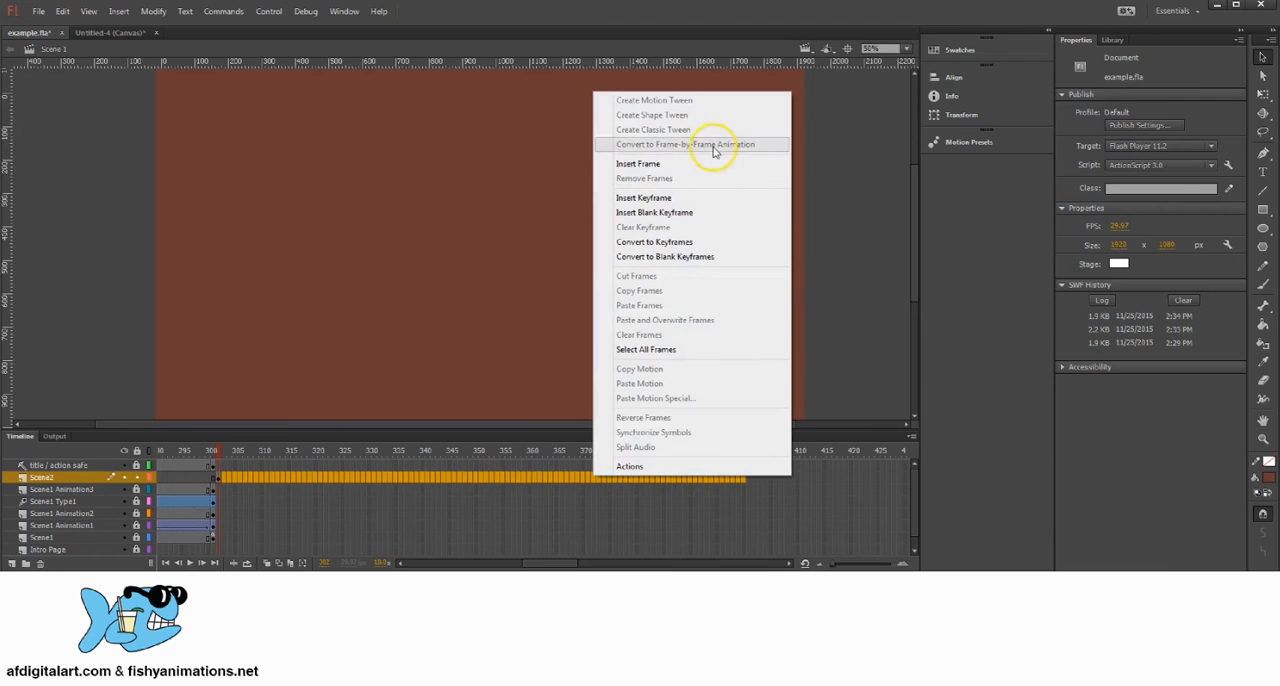
click(638, 167)
drag(374, 454, 746, 452)
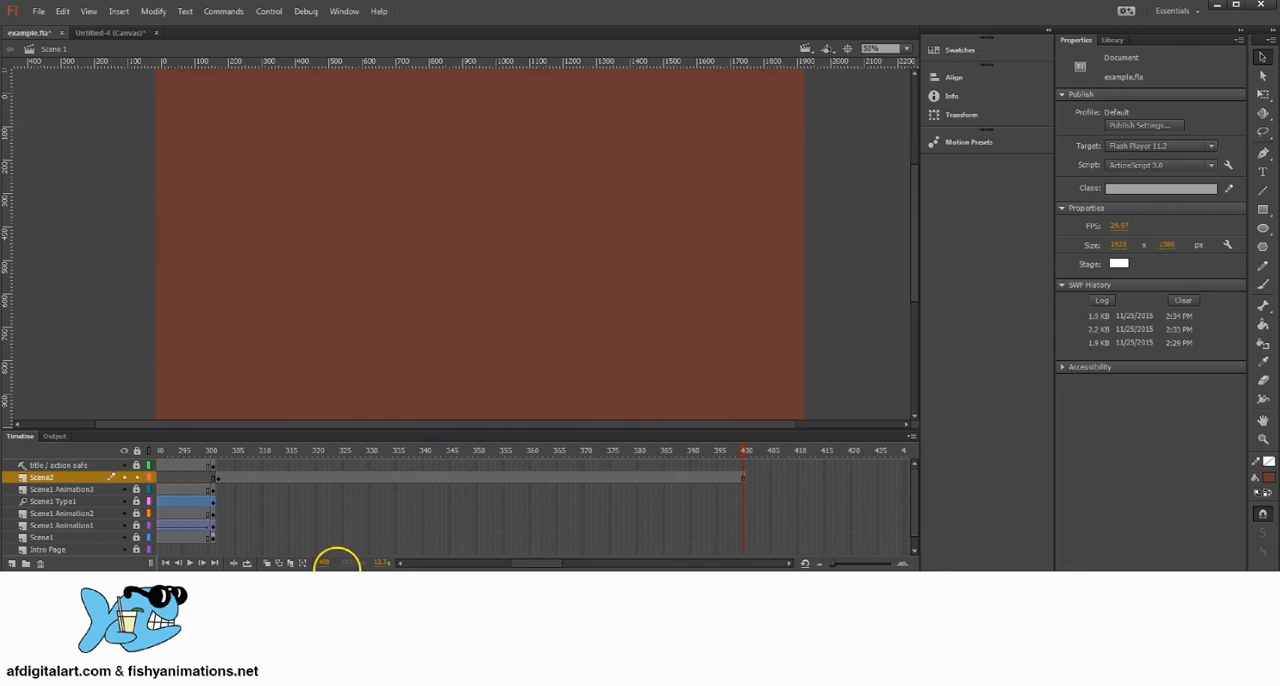
click(236, 474)
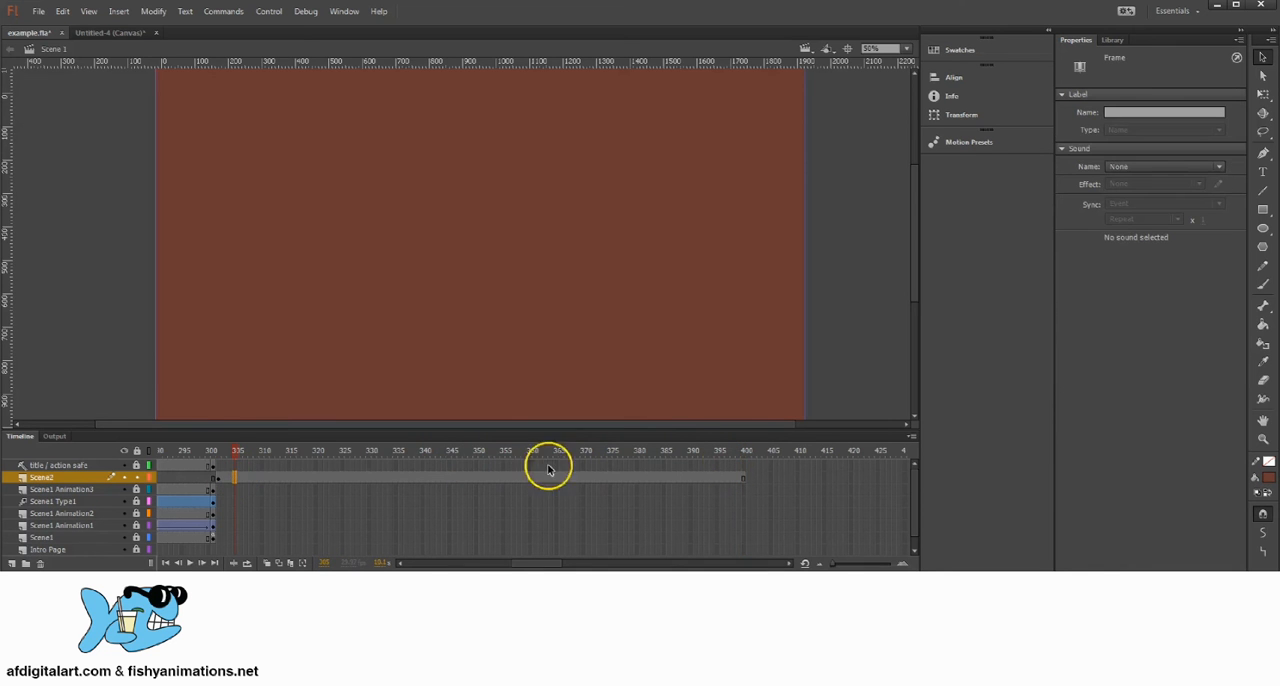
click(731, 451)
click(213, 451)
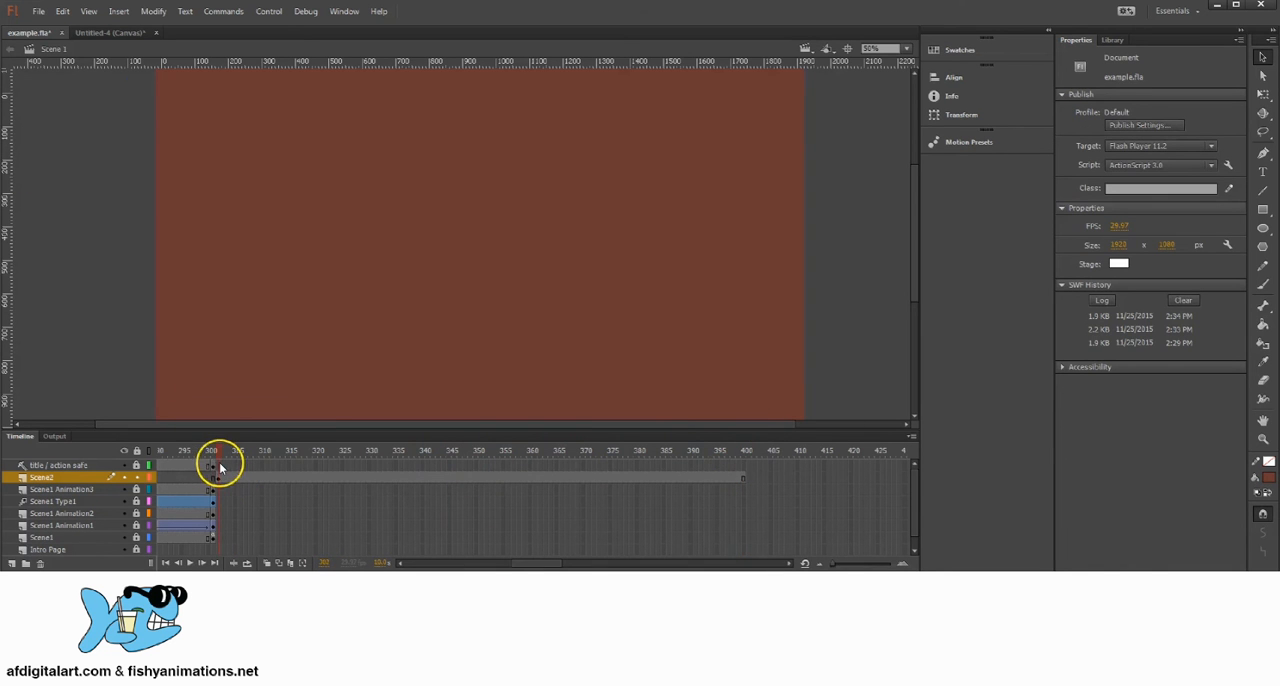
Step: Insert keyframes at frame 300 on the layers from title / action safe down to Scene1
mouse_move(219, 465)
mouse_down()
mouse_move(212, 487)
mouse_move(212, 453)
mouse_up()
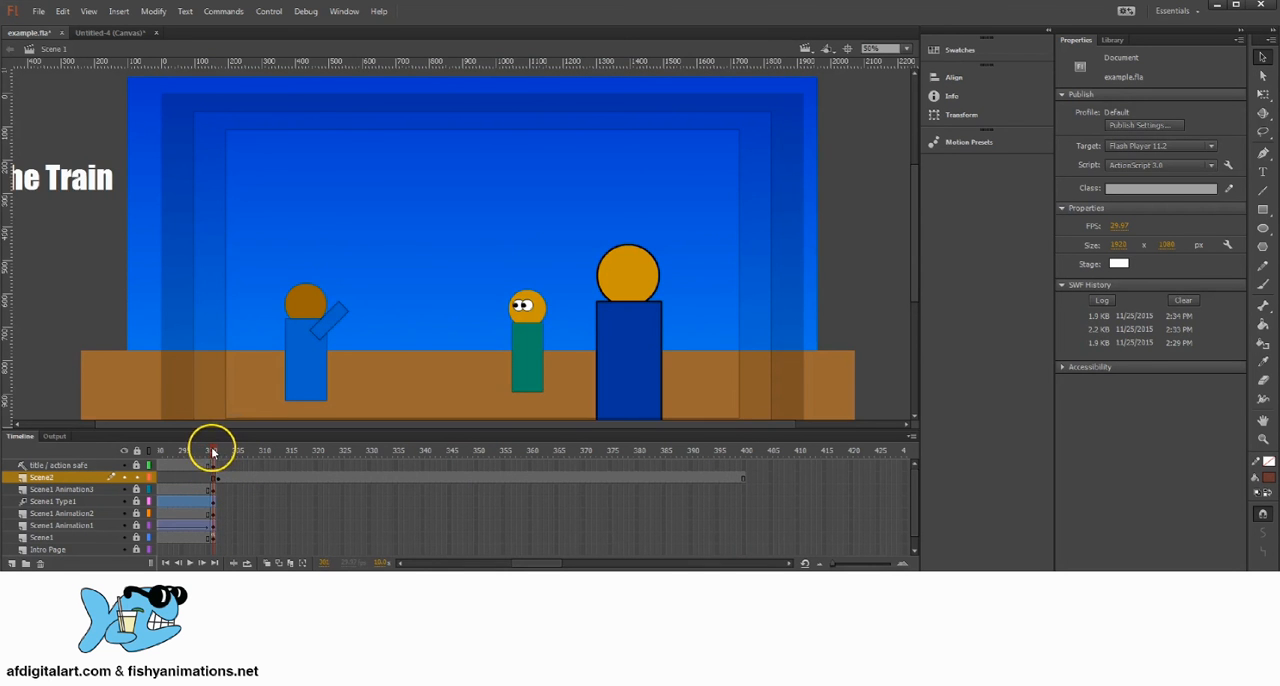
click(212, 537)
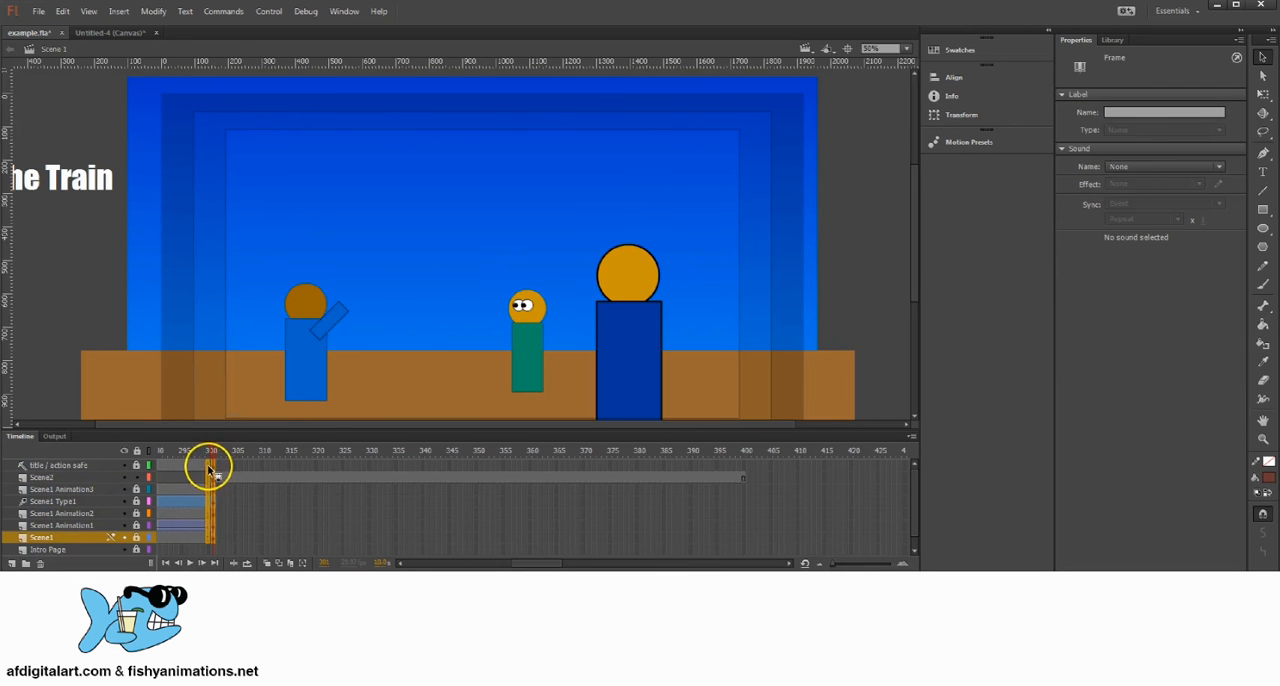
key(F6)
Step: Remove frame 301 from the layers title / action safe down to Scene1
click(237, 537)
drag(213, 538, 214, 483)
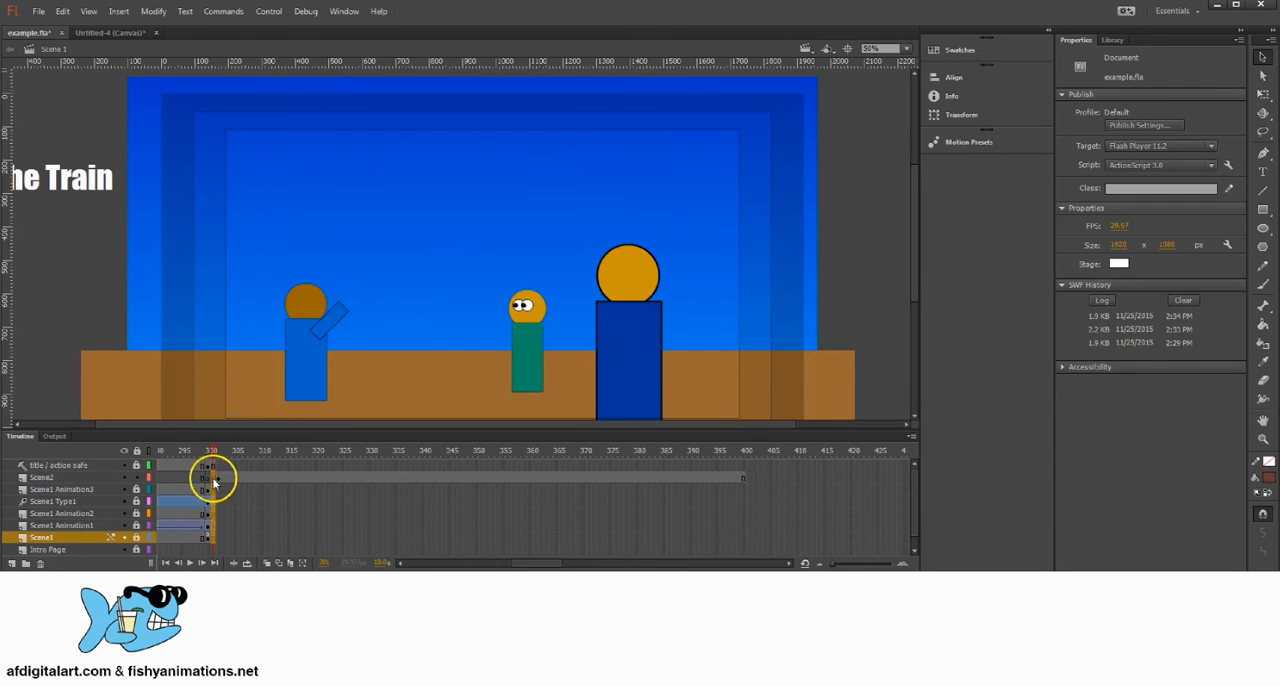
click(213, 466)
right_click(215, 469)
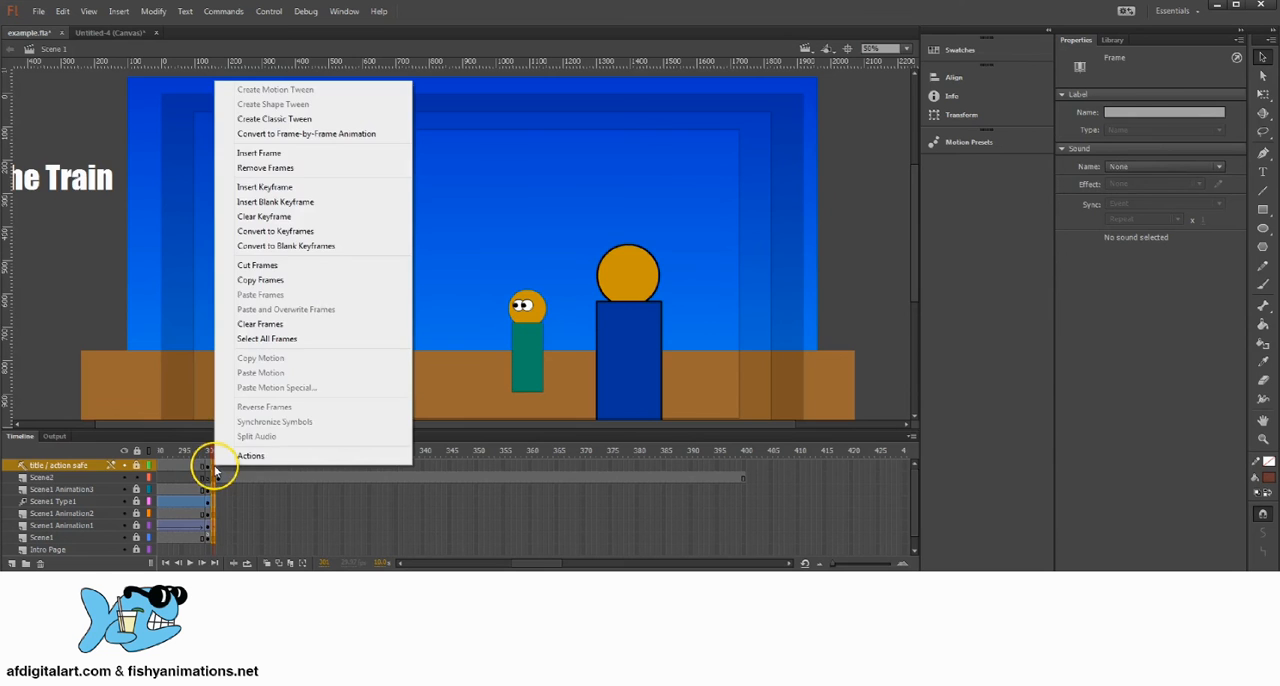
click(286, 171)
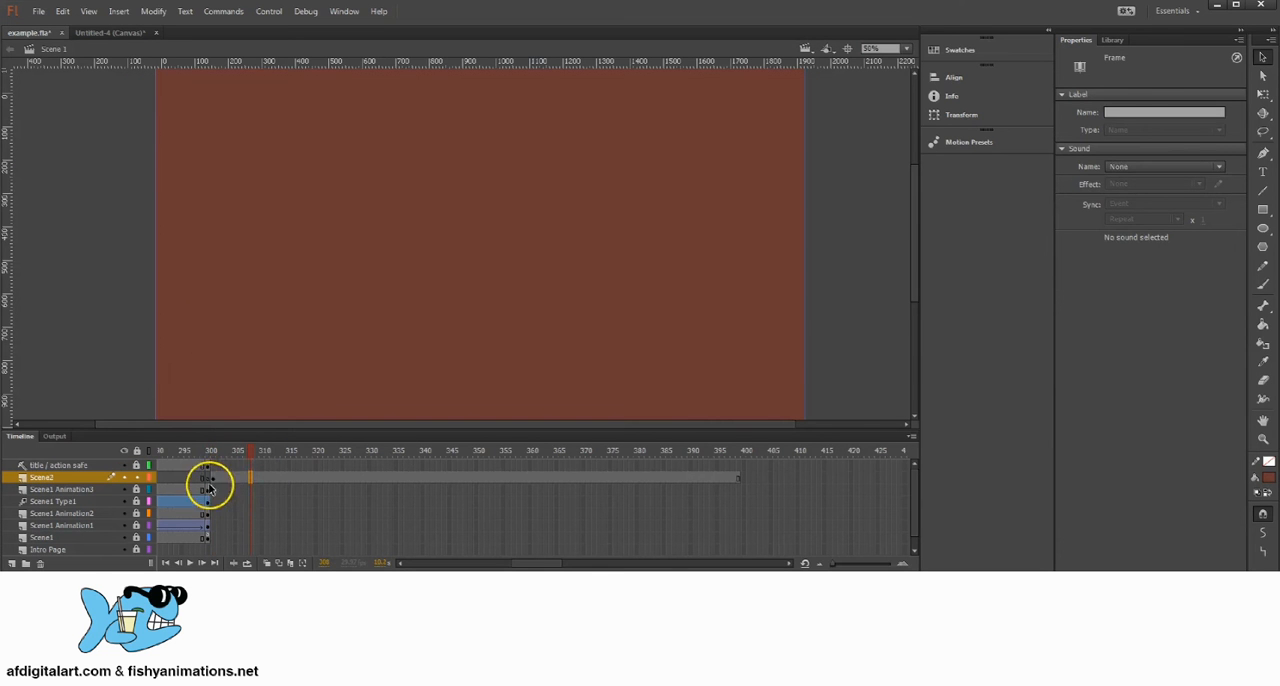
Step: Move the ending keyframes at frame 300 back to frame 299 on the layers title / action safe down to Scene1
click(212, 477)
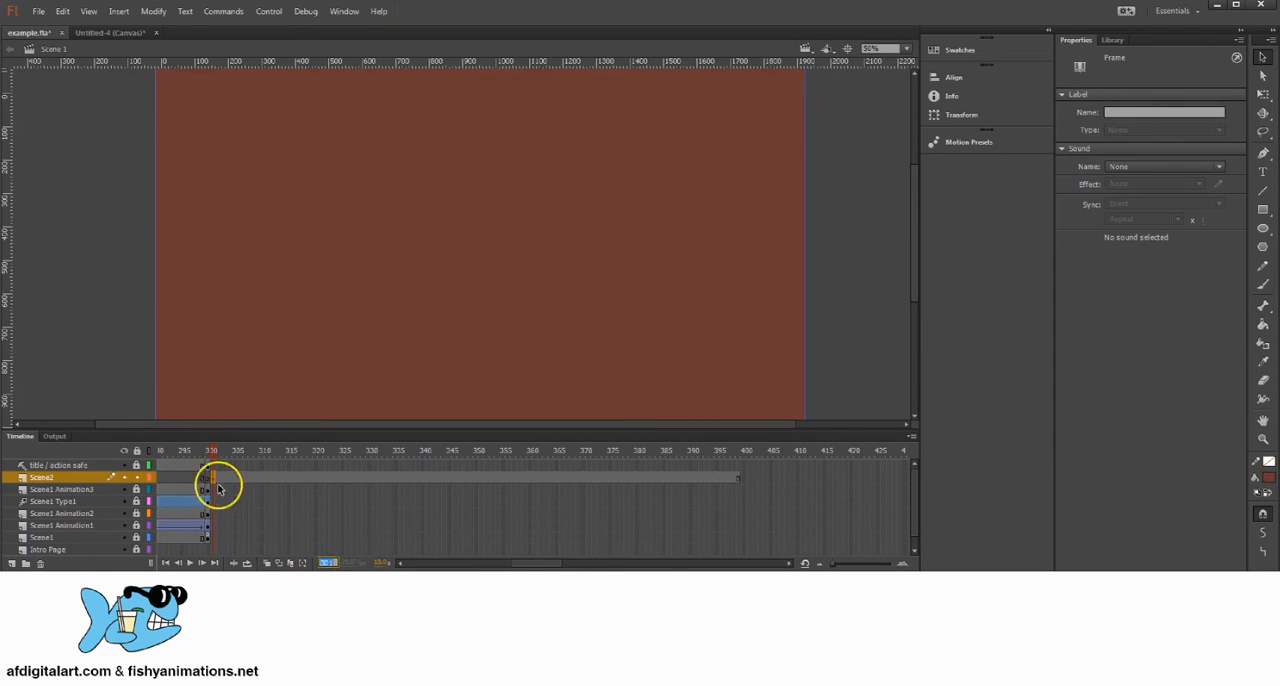
click(226, 479)
click(214, 478)
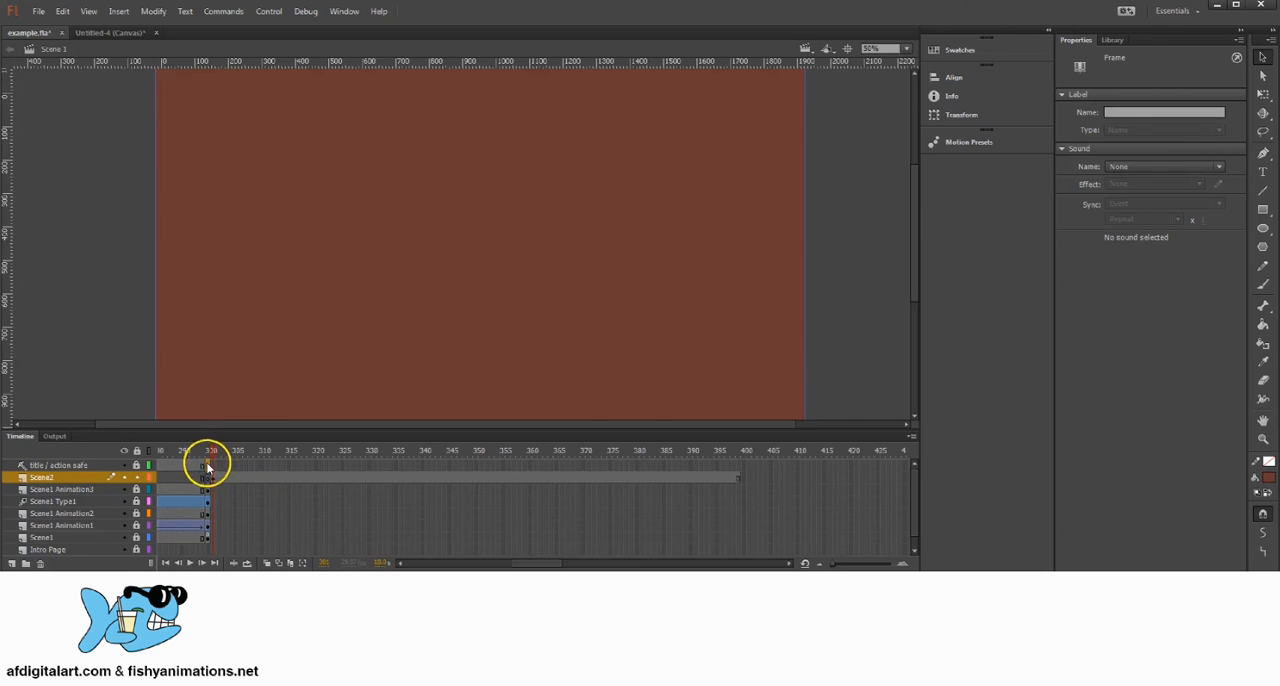
drag(208, 467, 210, 538)
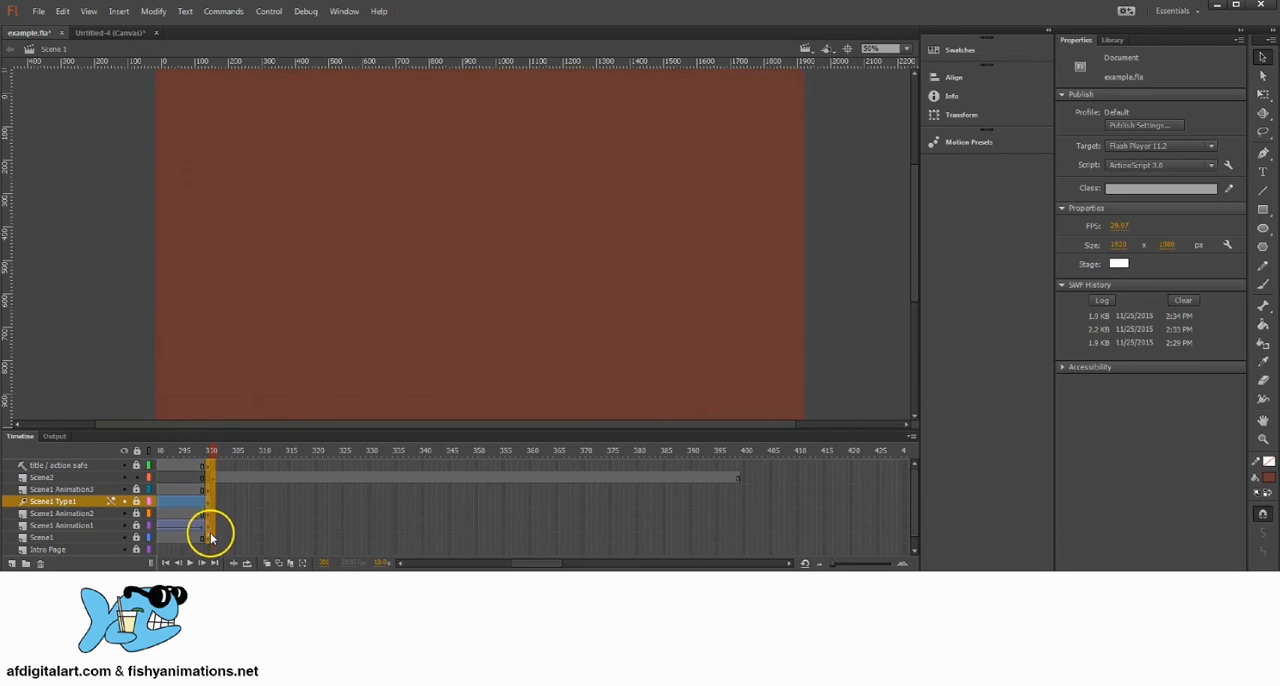
click(209, 538)
click(203, 490)
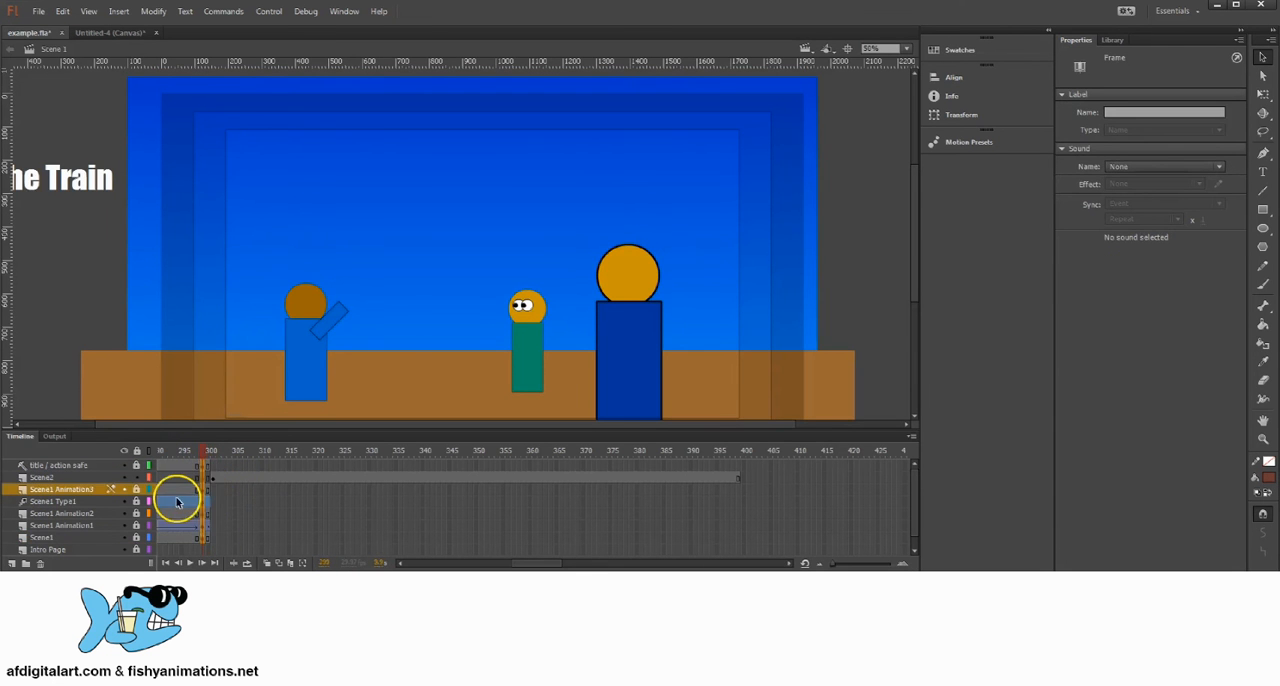
Step: Move the starting keyframe of the Scene2 layer's brown background to frame 300
click(211, 477)
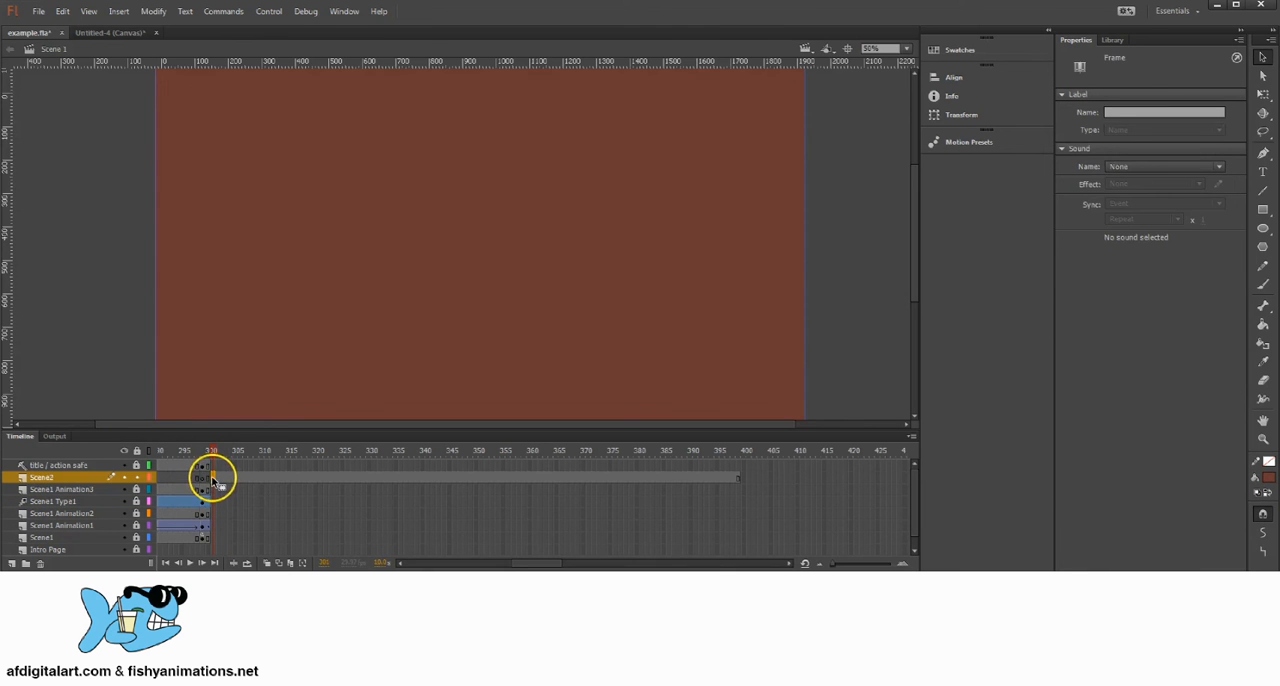
click(207, 480)
click(231, 501)
Step: Remove frame 300 from the title / action safe layer and all the first-scene layers down to Scene1
click(208, 453)
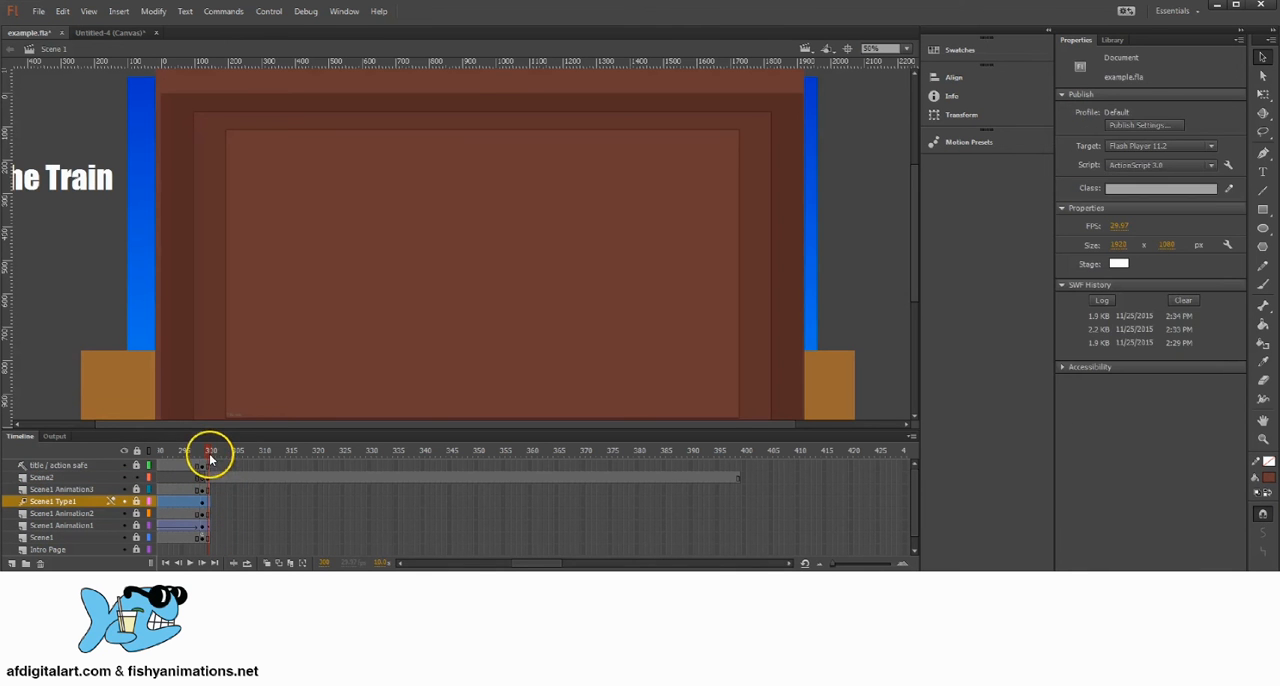
click(209, 466)
right_click(208, 463)
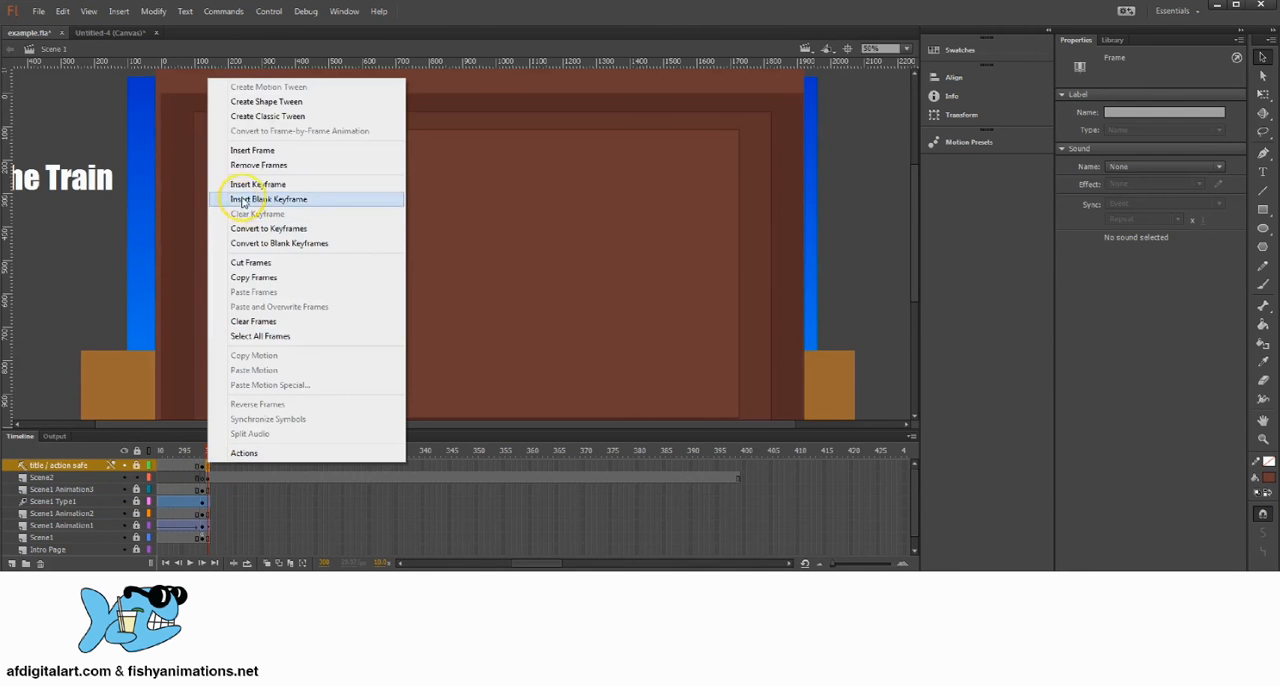
click(257, 166)
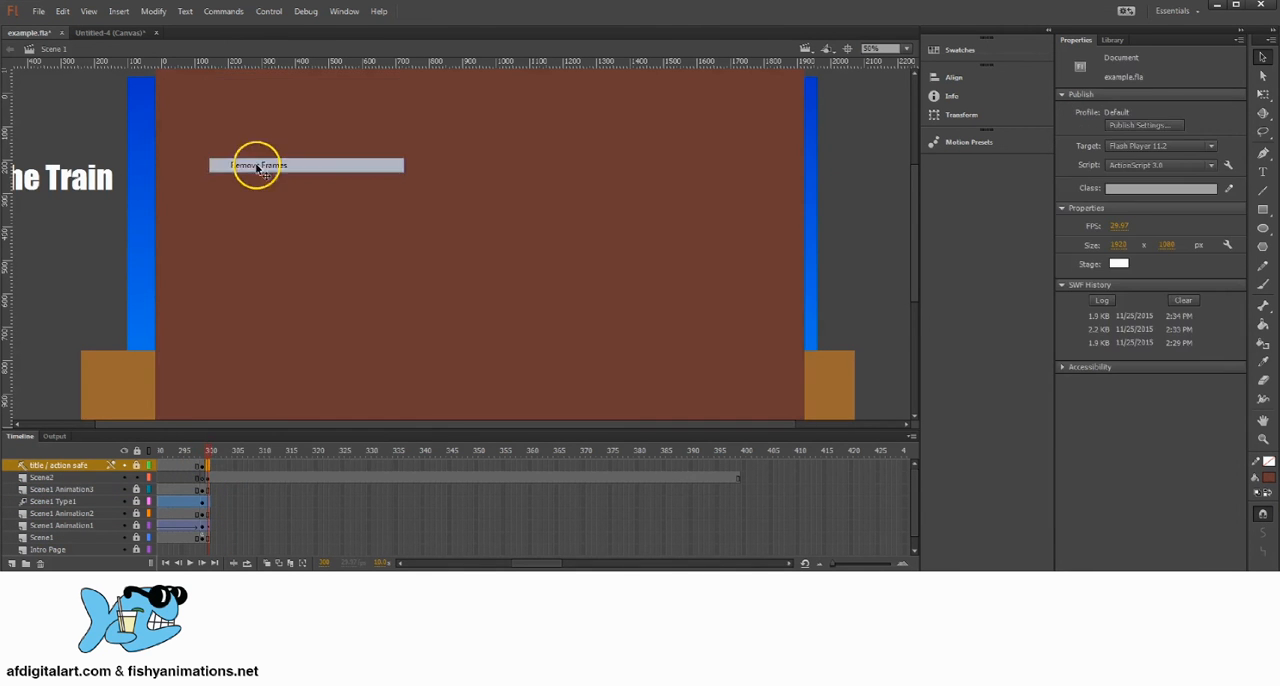
click(209, 537)
right_click(208, 530)
click(250, 216)
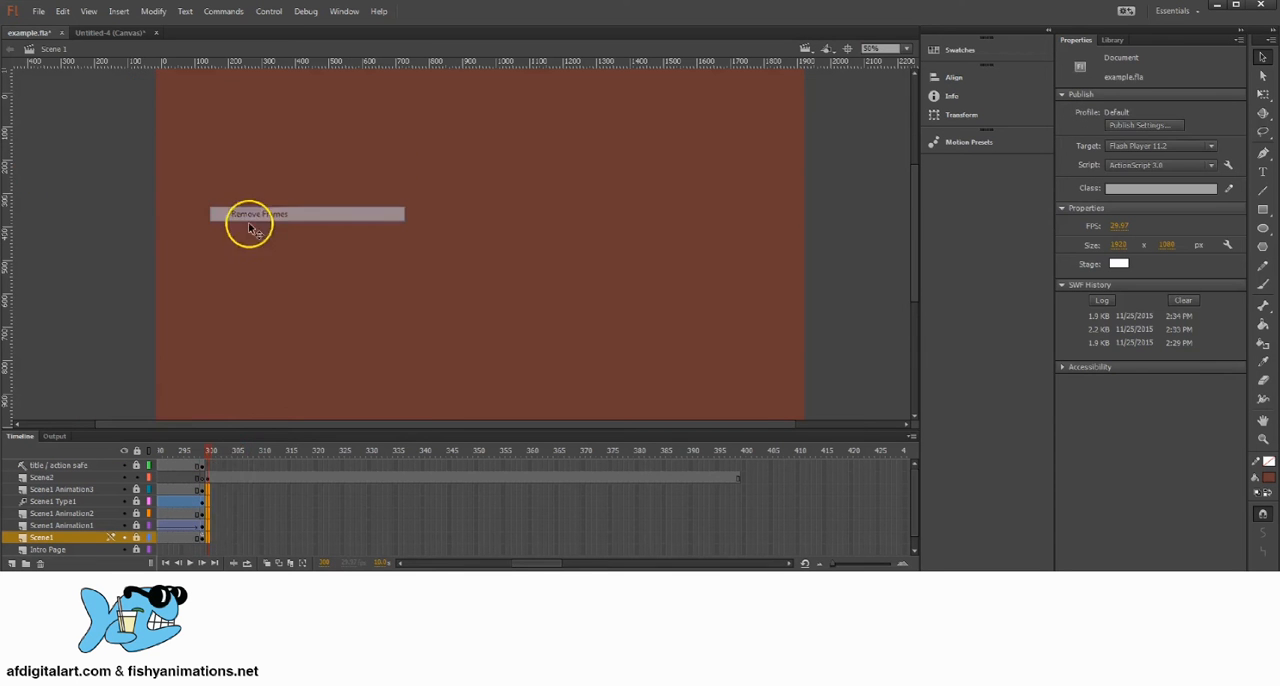
Step: Examine the cut from the first scene to the Scene2 background around frames 299 and 300
drag(241, 513, 241, 525)
drag(212, 454, 210, 453)
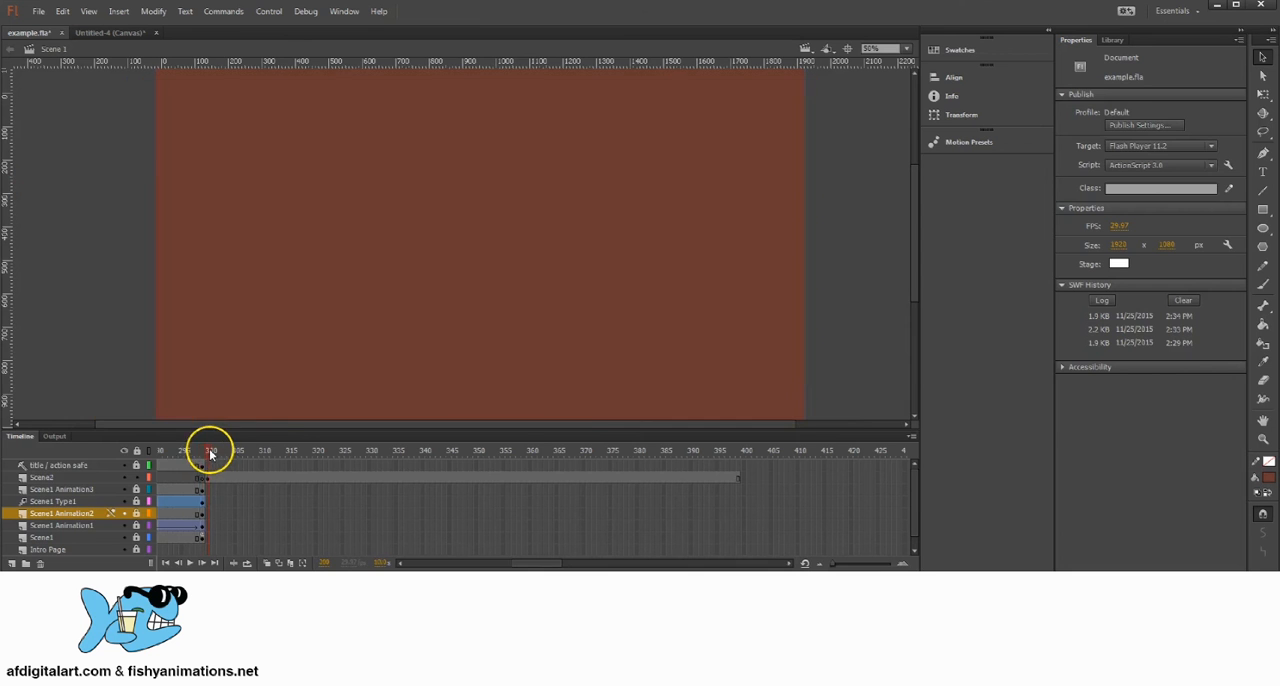
click(205, 466)
click(206, 451)
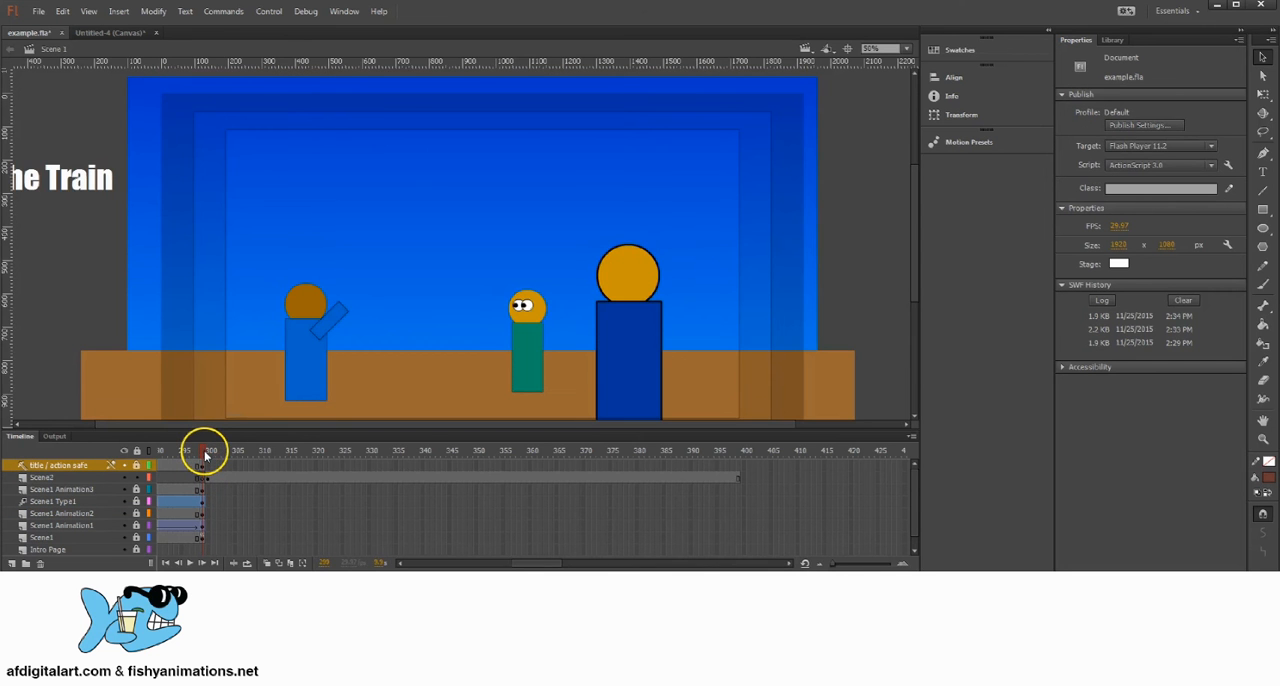
drag(205, 455, 208, 466)
click(206, 479)
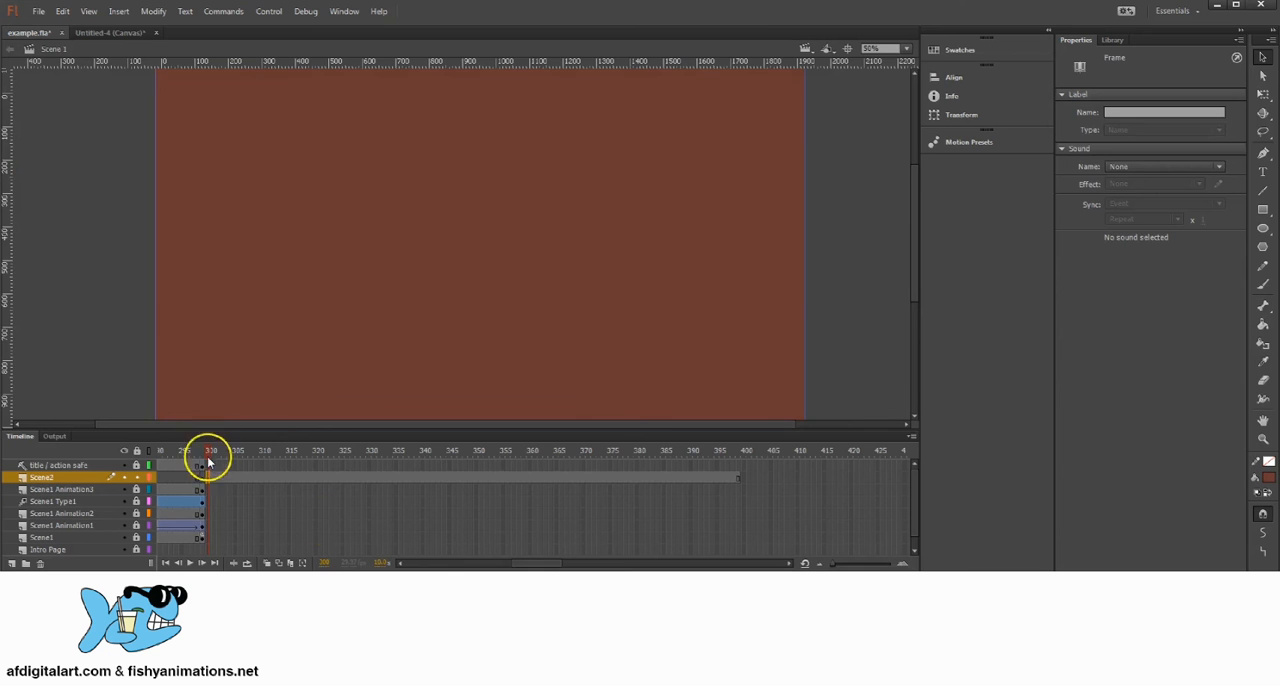
click(324, 562)
drag(213, 449, 210, 450)
Step: Draw a dark crimson floor rectangle on Scene2 at frame 300, about 2100 px wide and 344 px high, across the stage's lower edge
click(209, 479)
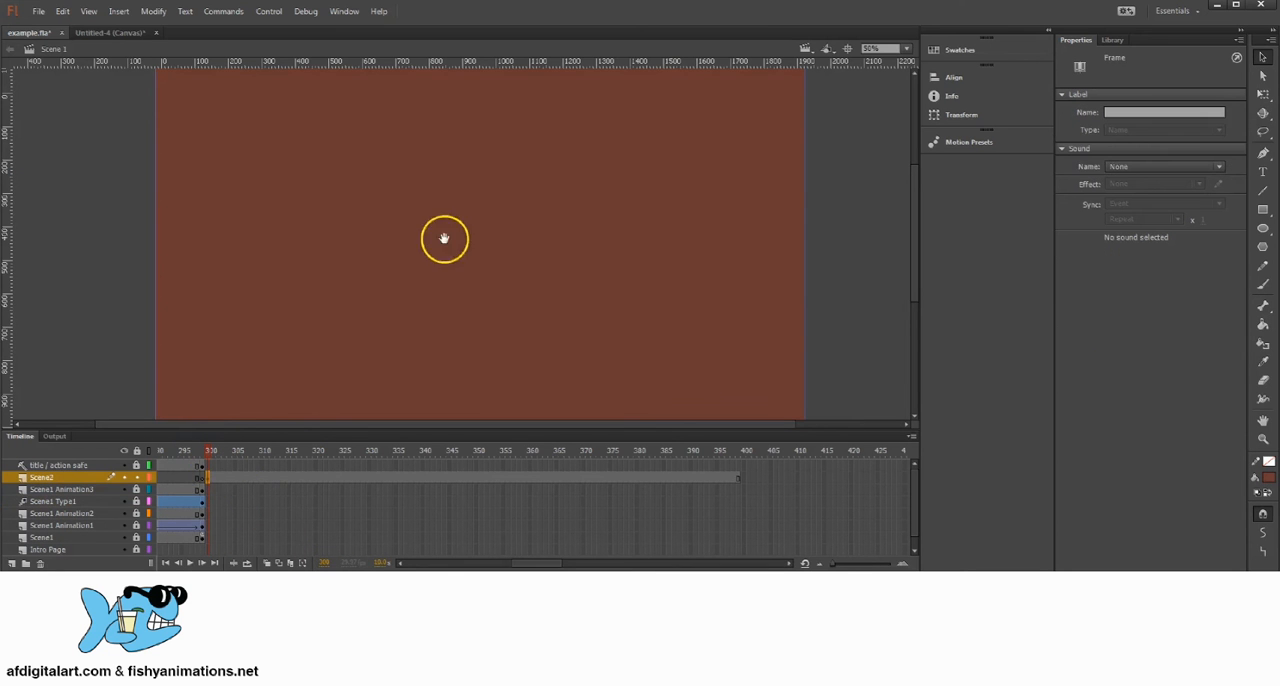
mouse_move(443, 237)
mouse_down()
mouse_move(480, 223)
mouse_move(429, 240)
mouse_move(451, 302)
mouse_move(481, 247)
mouse_move(508, 274)
mouse_up()
click(511, 278)
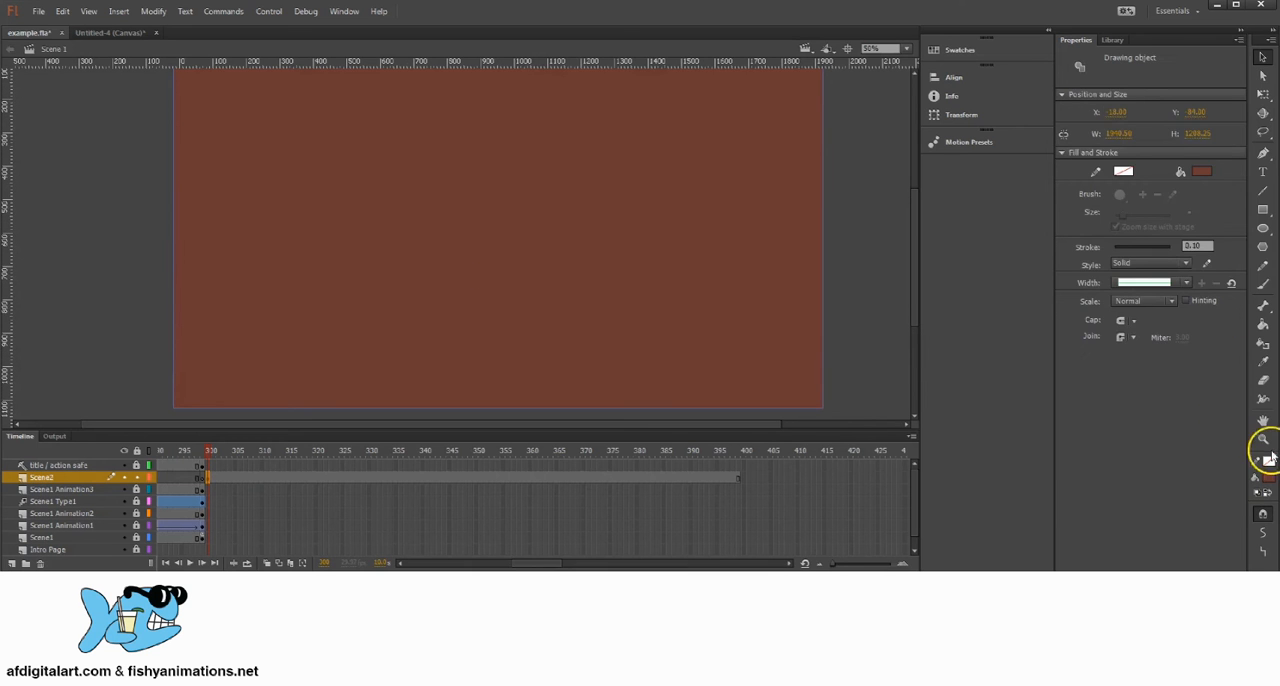
click(1263, 210)
click(1270, 479)
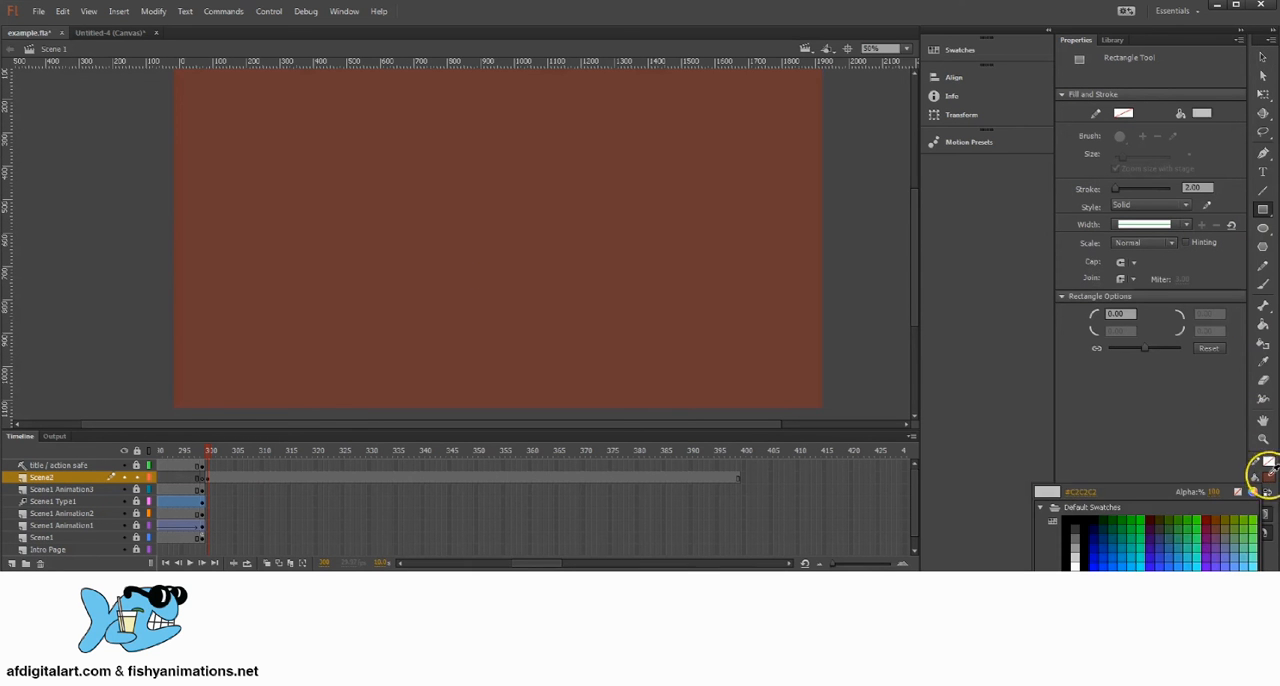
click(1209, 521)
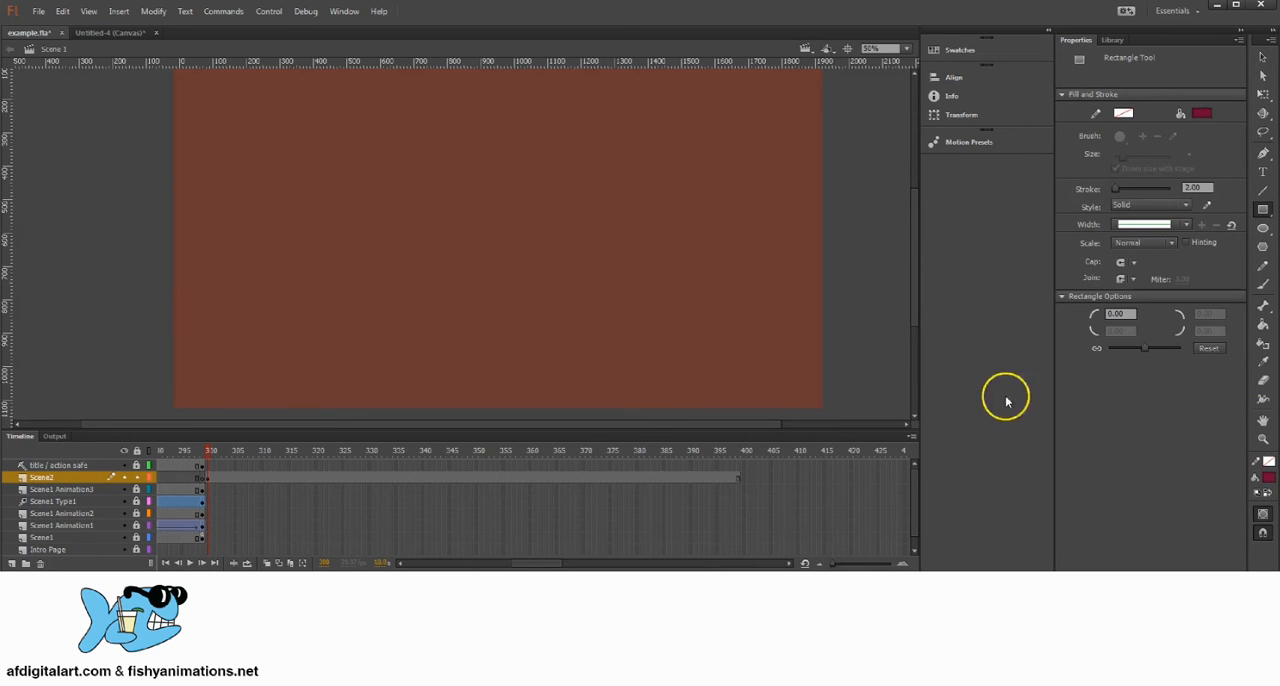
mouse_move(857, 304)
mouse_down()
mouse_move(304, 357)
mouse_move(151, 409)
mouse_move(159, 418)
mouse_up()
Step: Change the floor rectangle's fill to burnt orange and move it horizontally to X about -114 px
click(1263, 57)
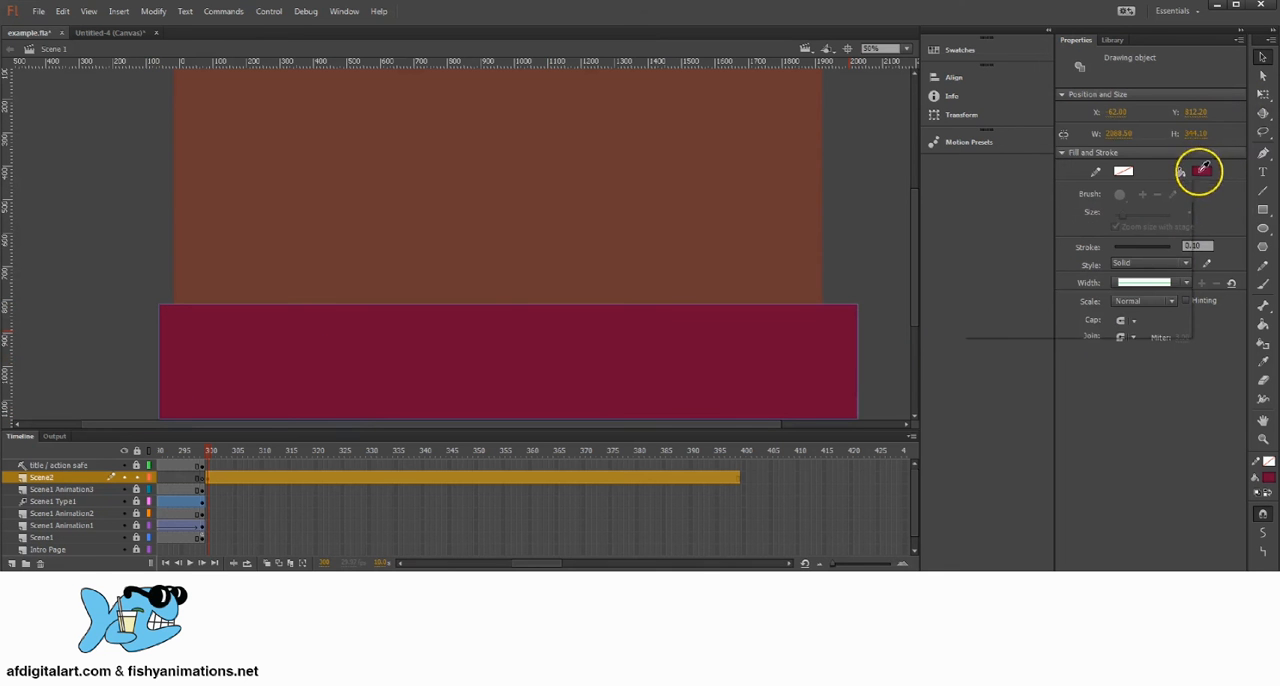
click(1201, 171)
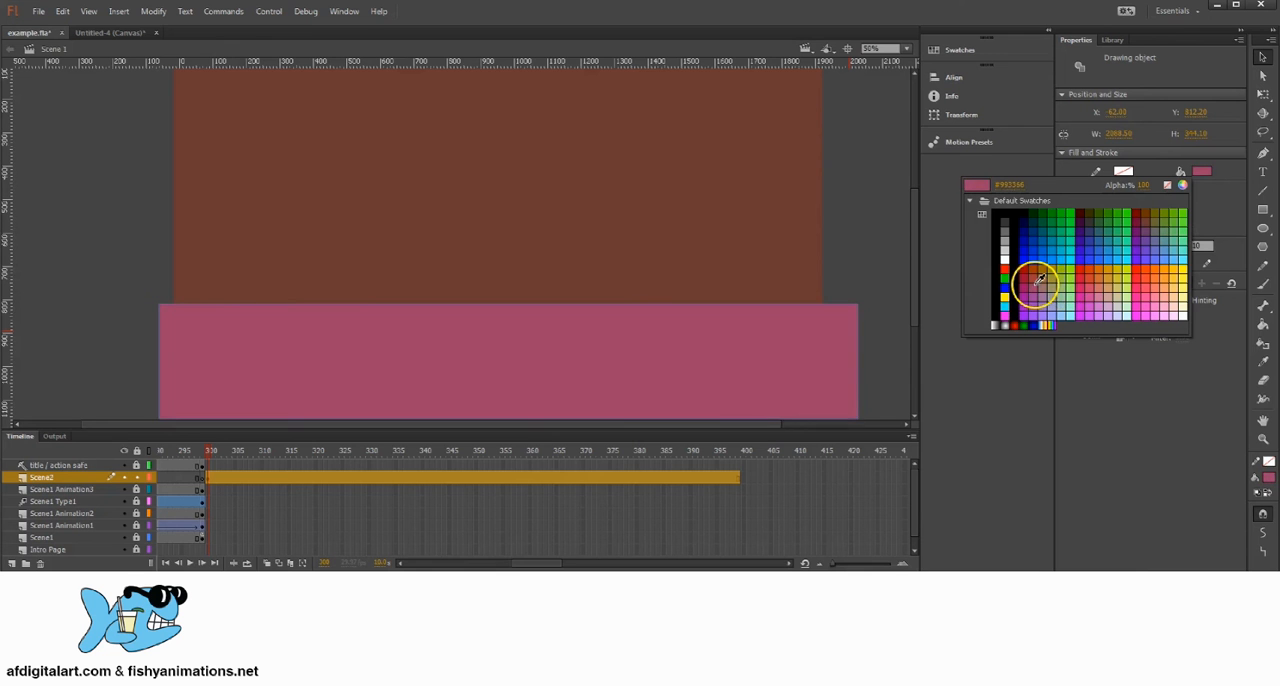
click(1032, 266)
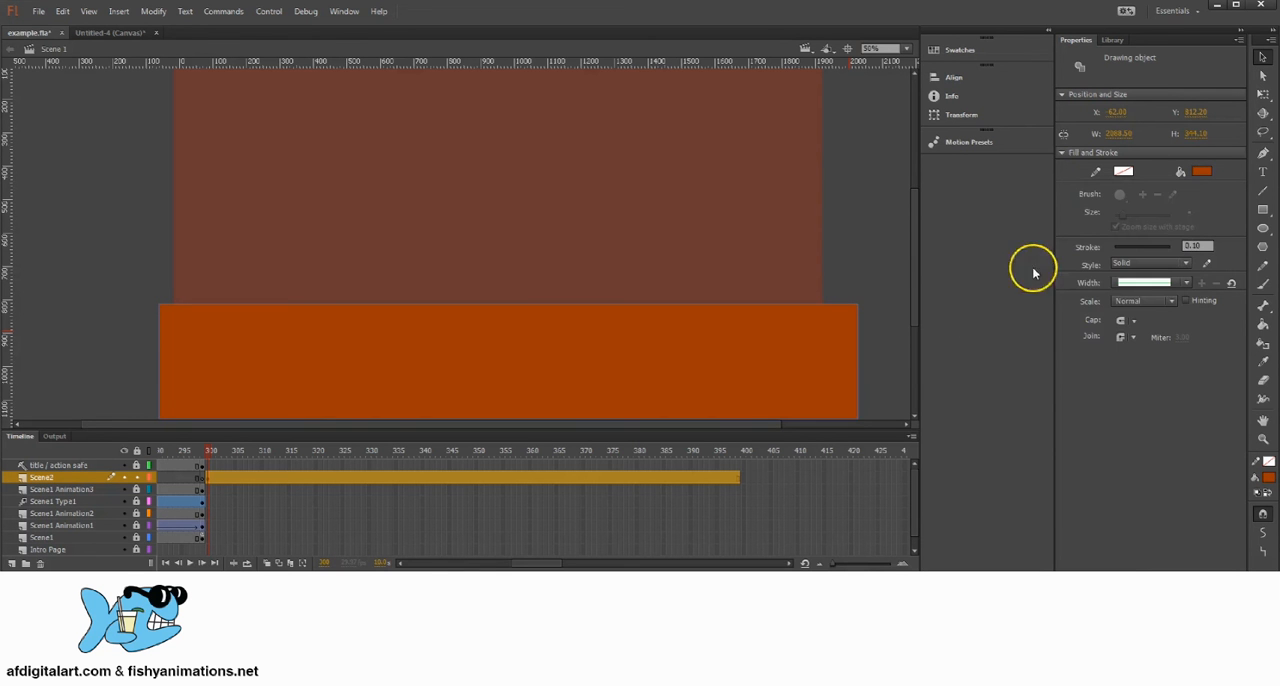
click(813, 272)
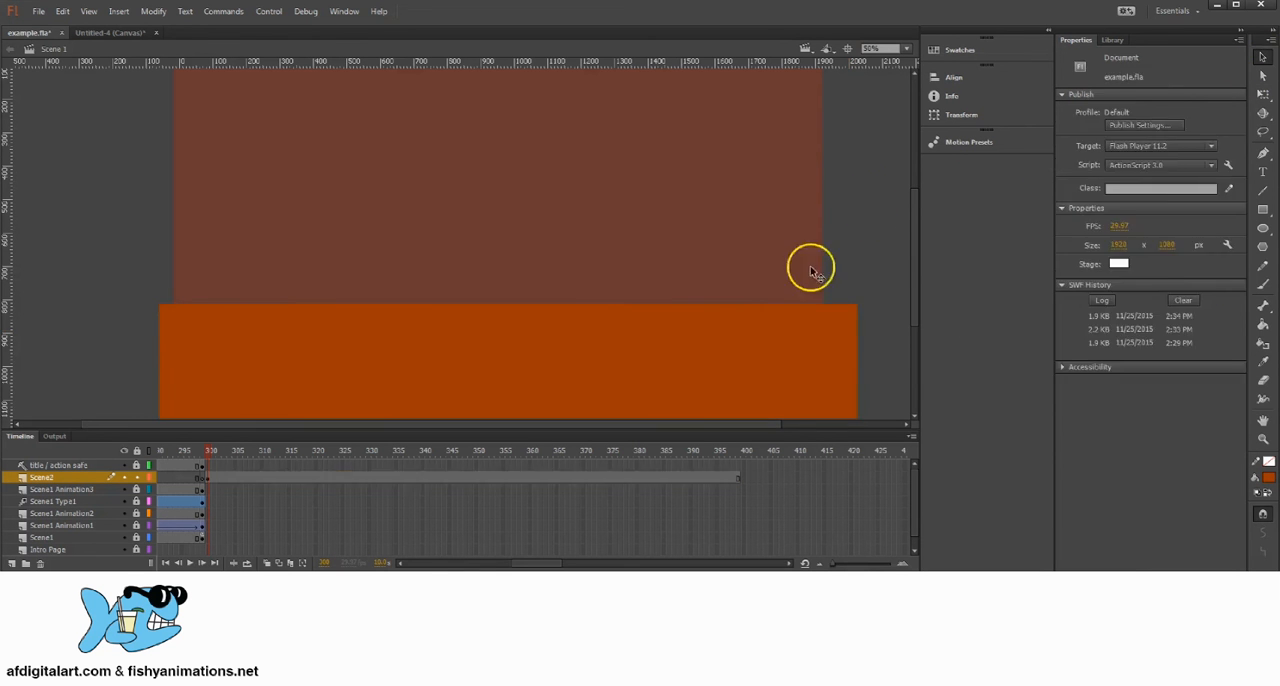
mouse_move(612, 341)
mouse_down()
mouse_move(598, 341)
mouse_move(602, 328)
mouse_up()
key(space)
drag(589, 189, 420, 308)
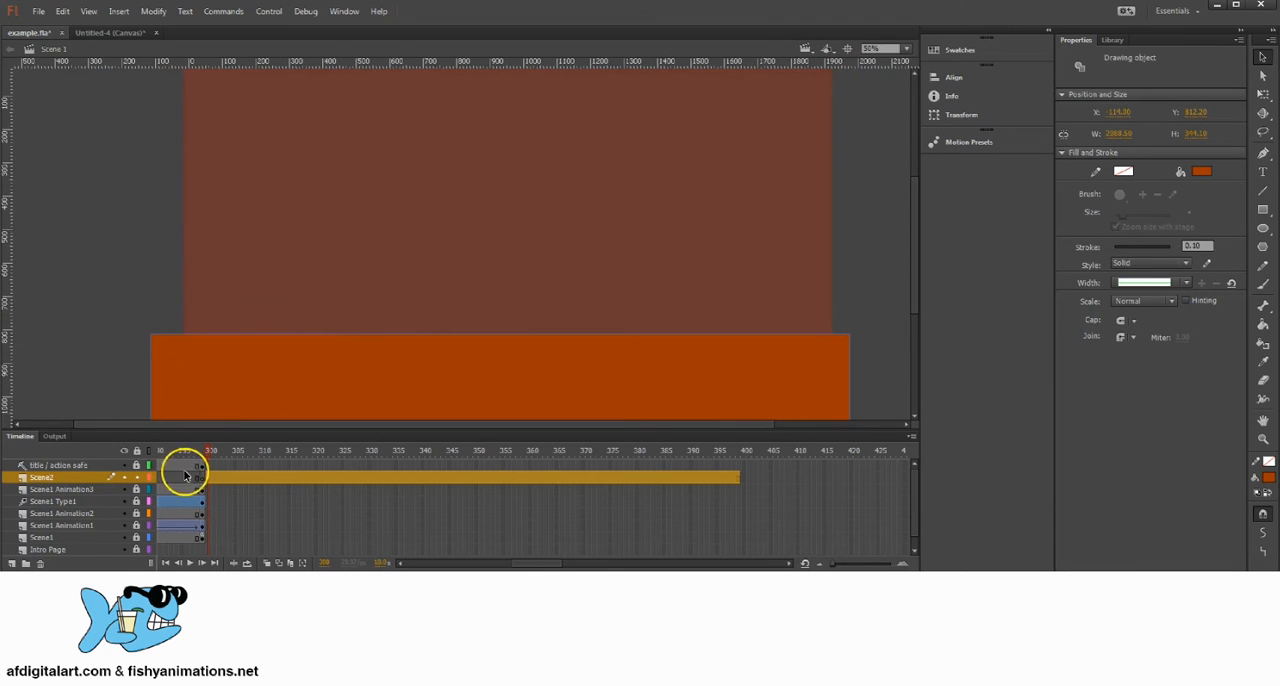
Step: Add a new layer above Scene2 and name it Scen2 Animation2
click(10, 564)
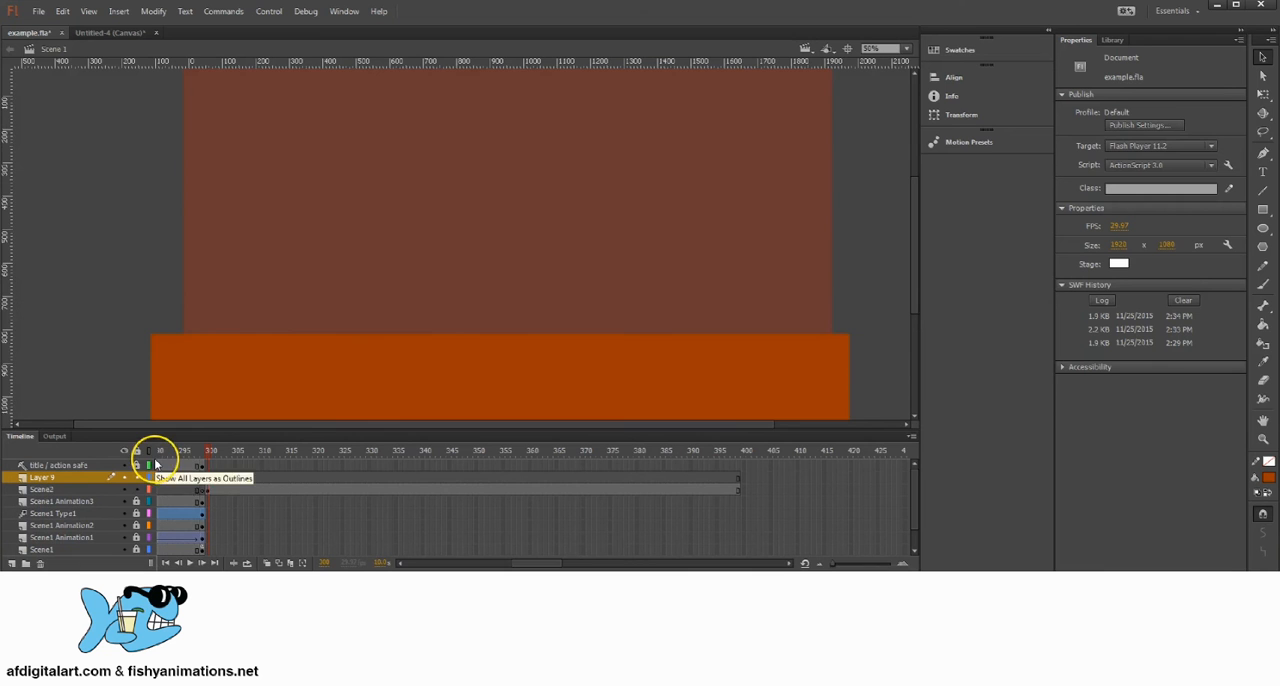
drag(429, 304, 440, 282)
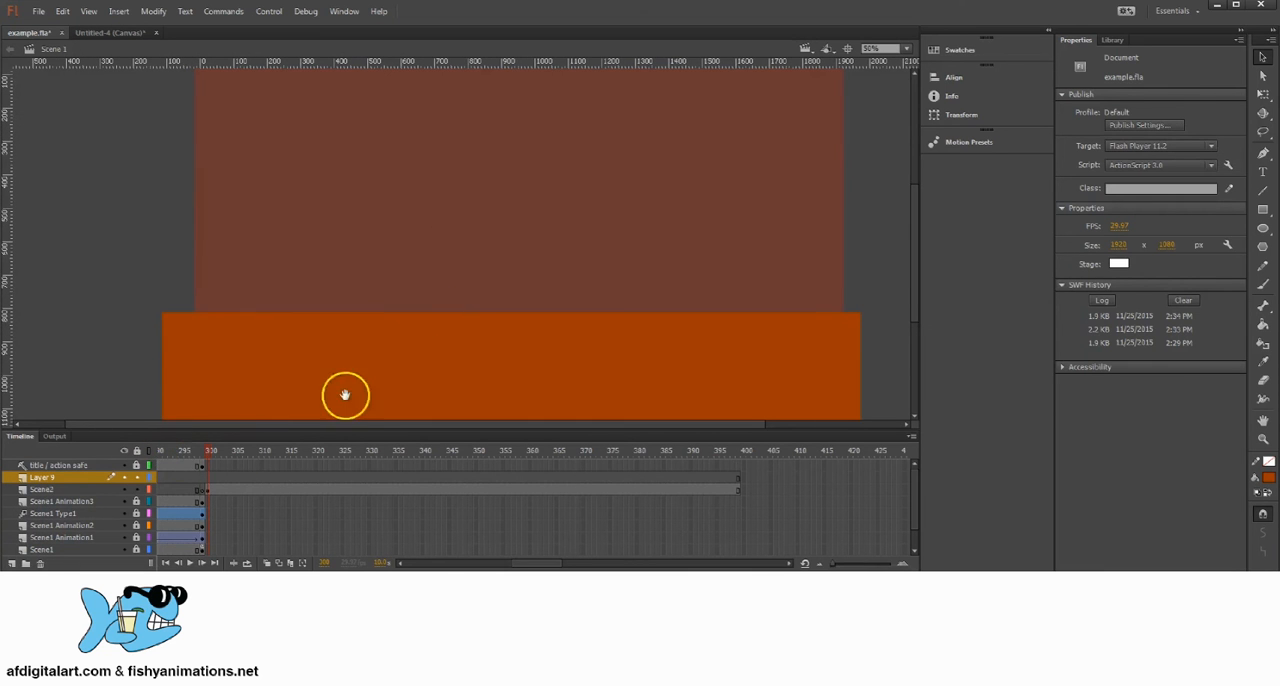
click(48, 480)
double_click(47, 479)
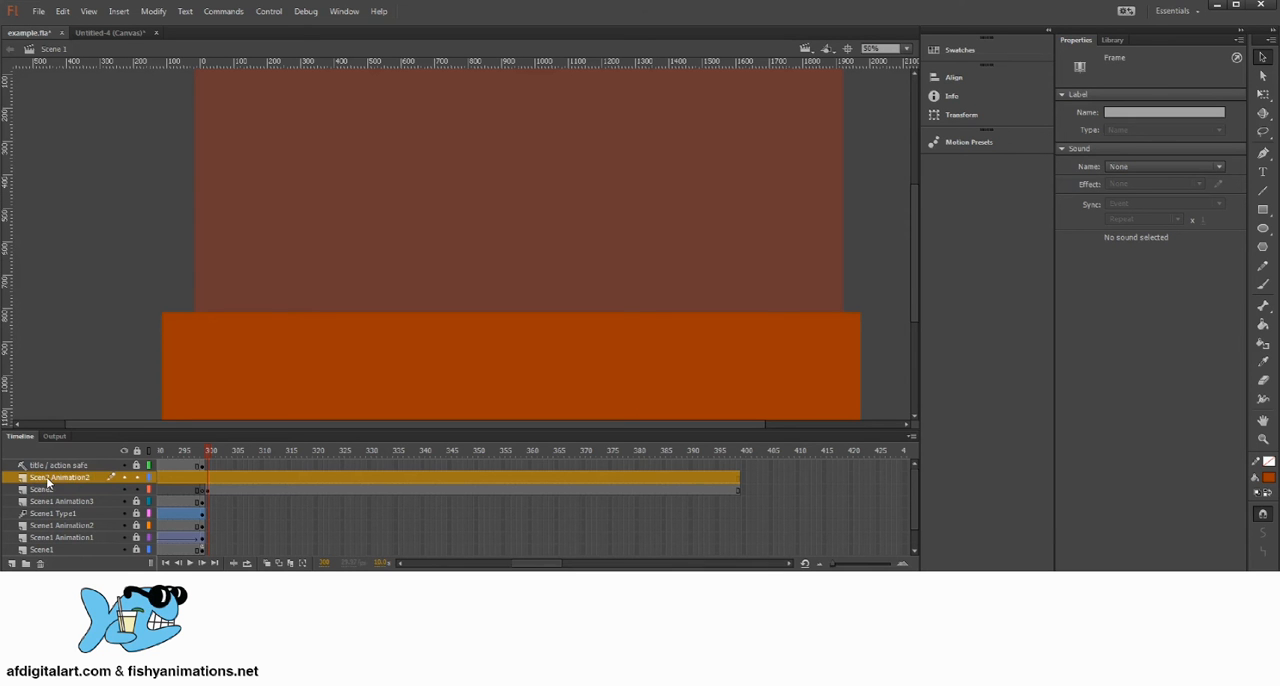
Step: Insert a keyframe at frame 300 on the Scen2 Animation2 layer
click(209, 478)
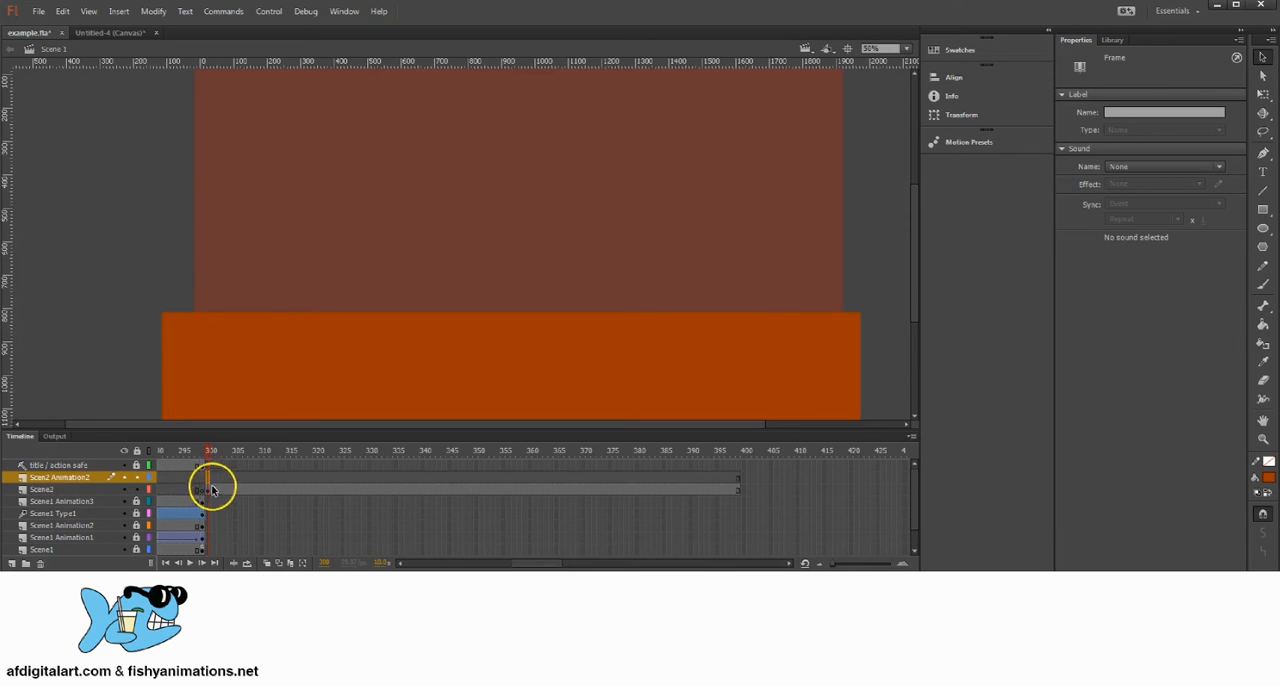
right_click(208, 479)
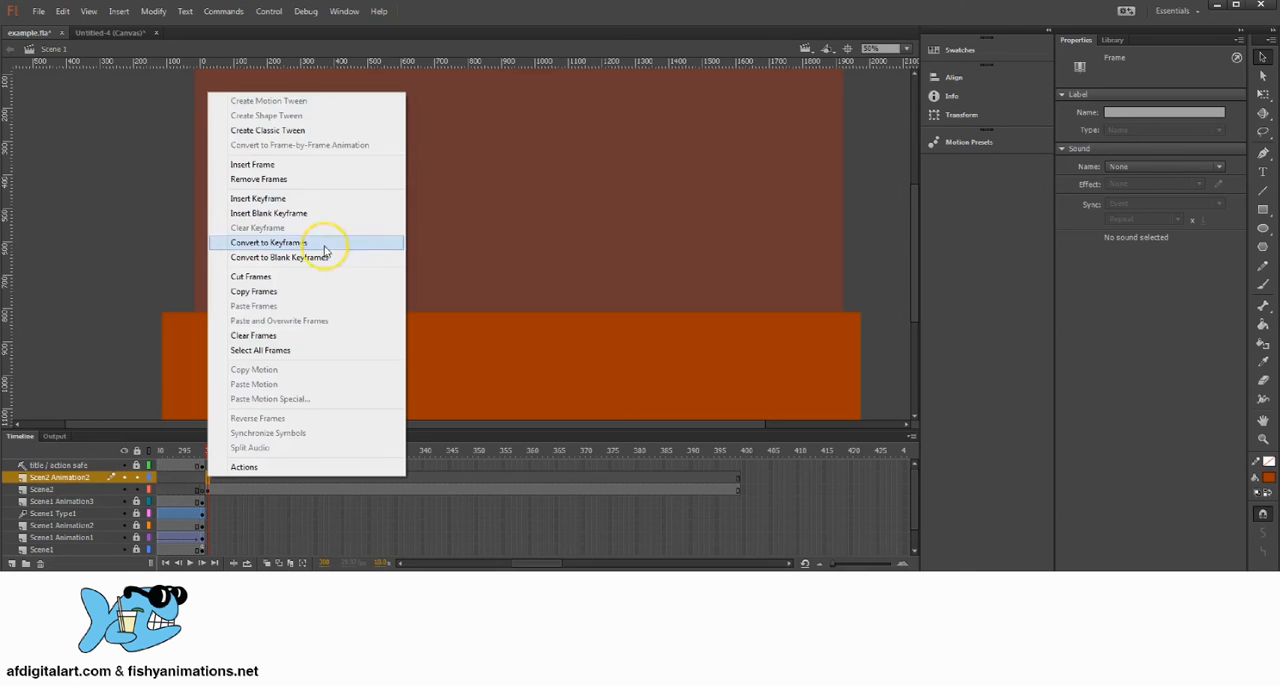
click(262, 199)
click(223, 478)
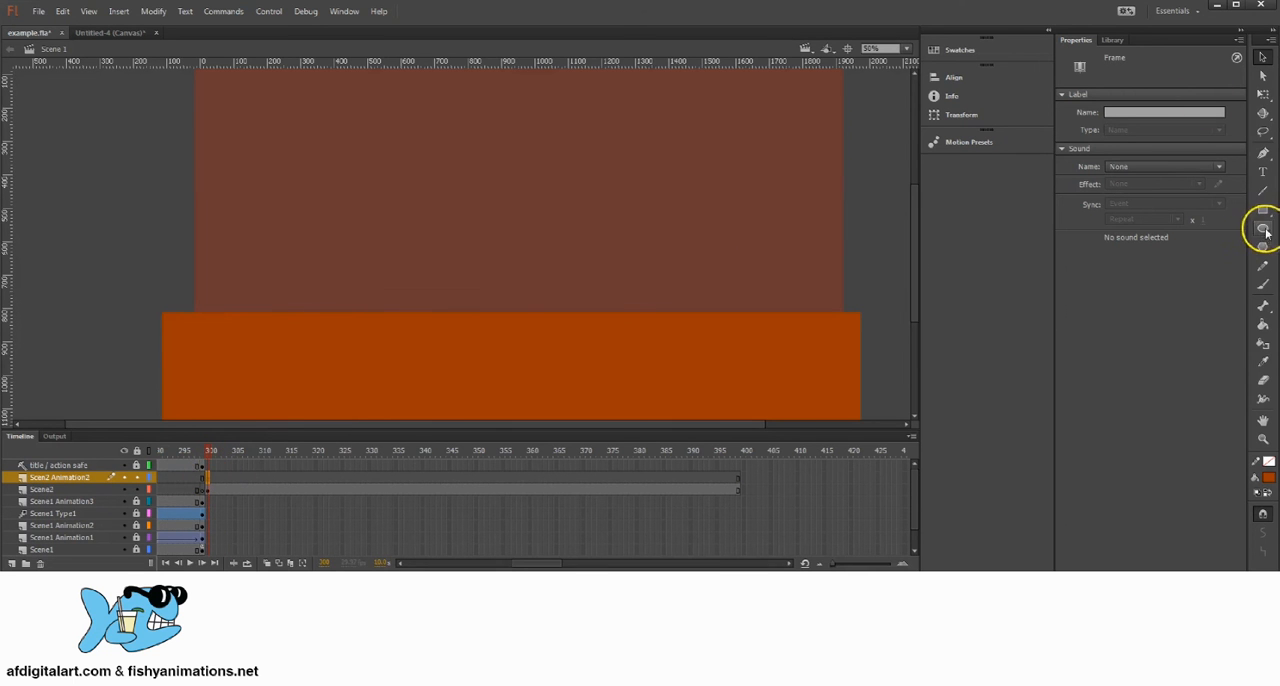
Step: Draw a narrow upright dark blue rectangle as the character's body, overlapping the floor right of the stage's centre
click(1263, 210)
click(1268, 479)
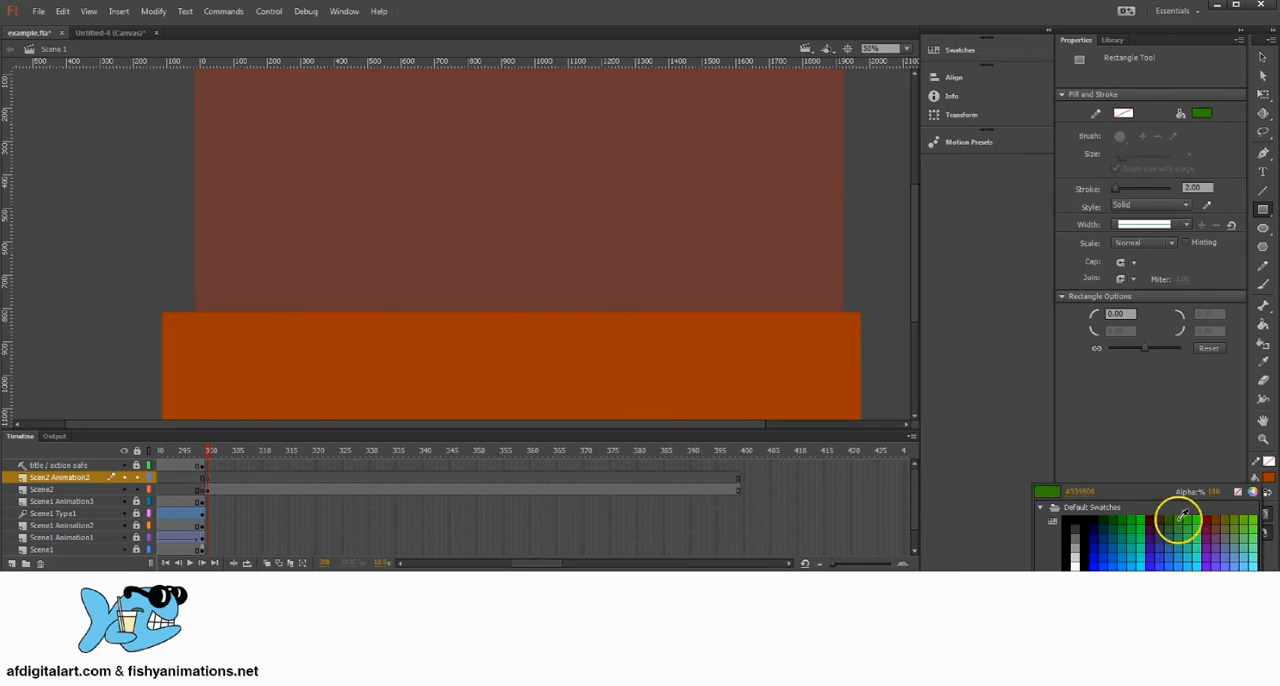
click(1103, 536)
mouse_move(577, 290)
mouse_down()
mouse_move(626, 368)
mouse_move(620, 382)
mouse_up()
Step: Draw a light orange circle about 199 px across as the character's head, overlapping the top of the blue body
click(1264, 246)
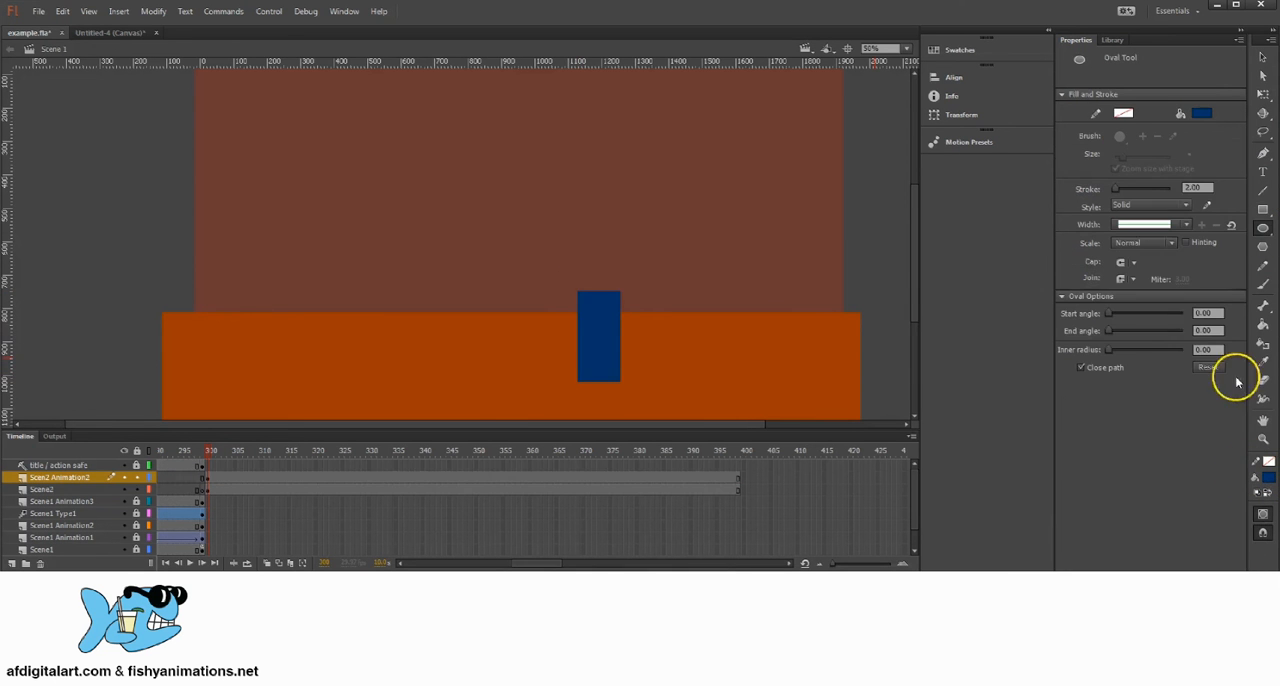
click(1270, 481)
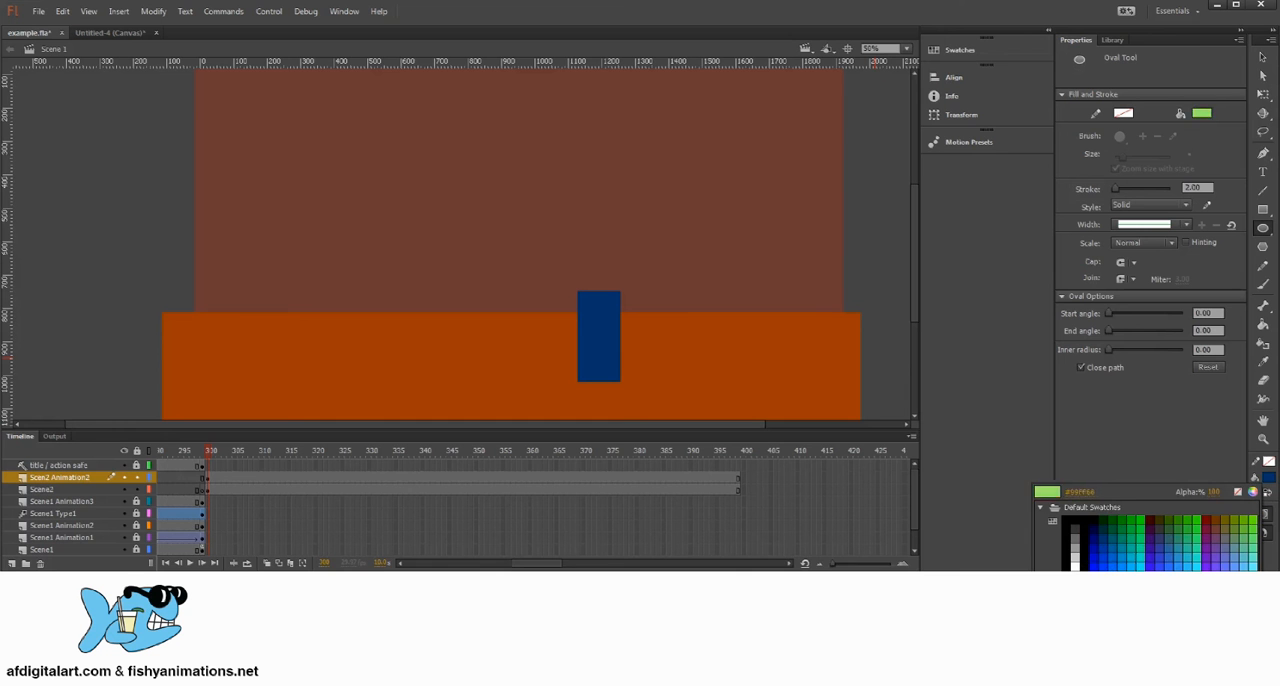
click(1230, 566)
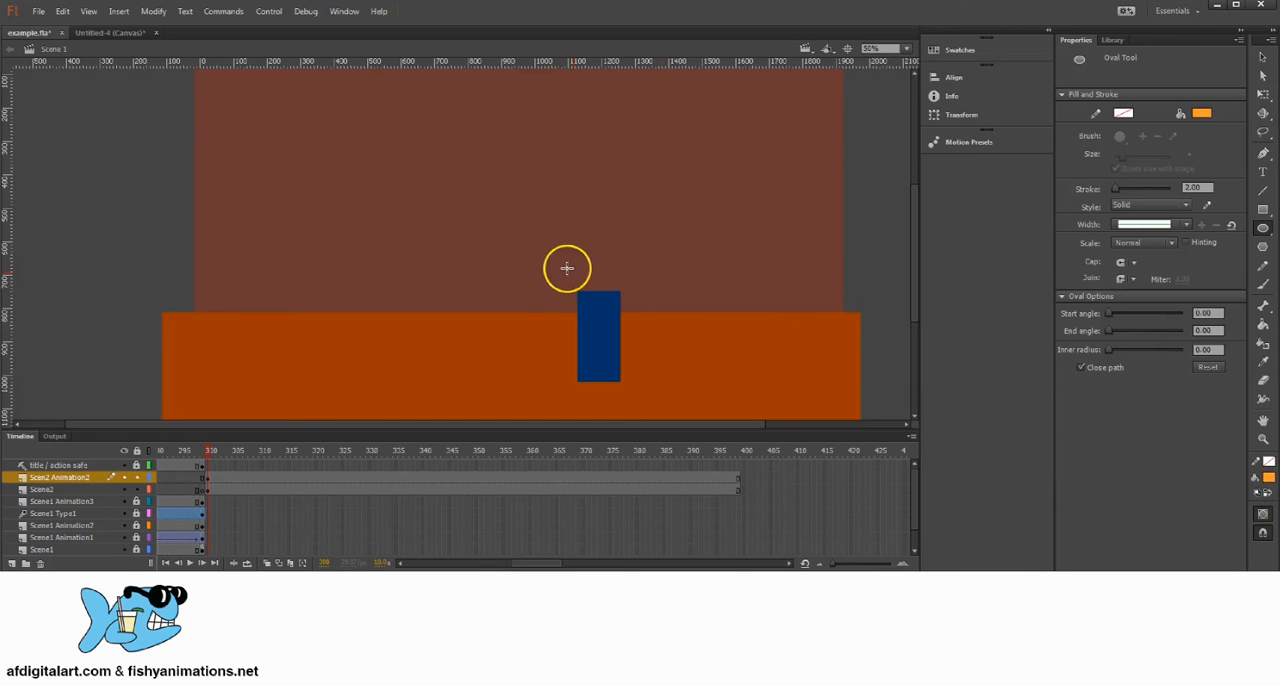
drag(565, 244, 632, 310)
click(1264, 60)
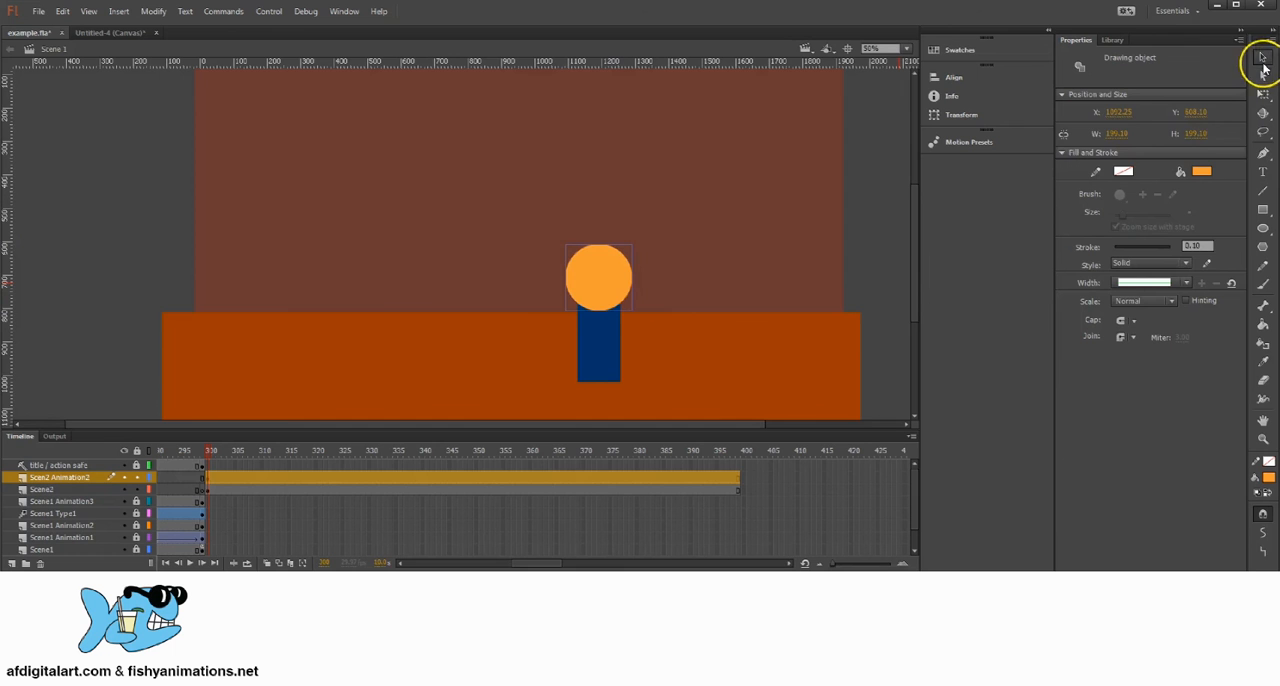
Step: Draw a black circle about 46 px across as the character's first eye, on the left half of the orange head
click(853, 266)
drag(600, 305, 670, 310)
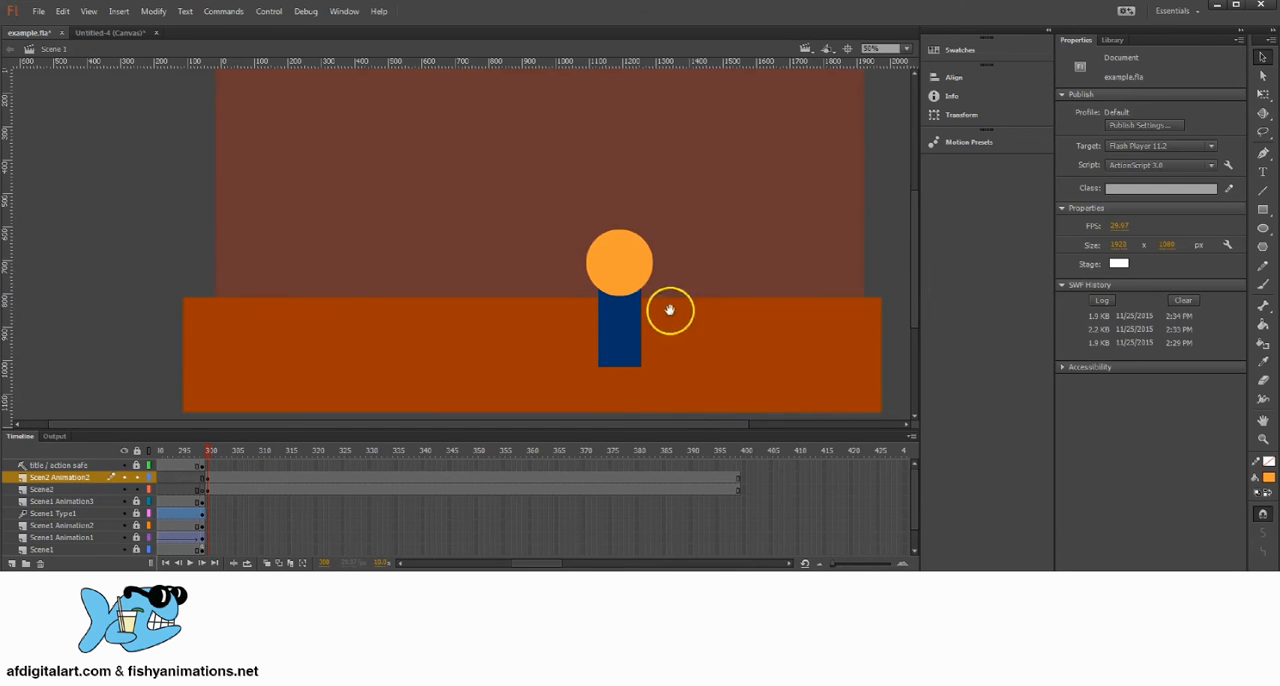
click(1264, 228)
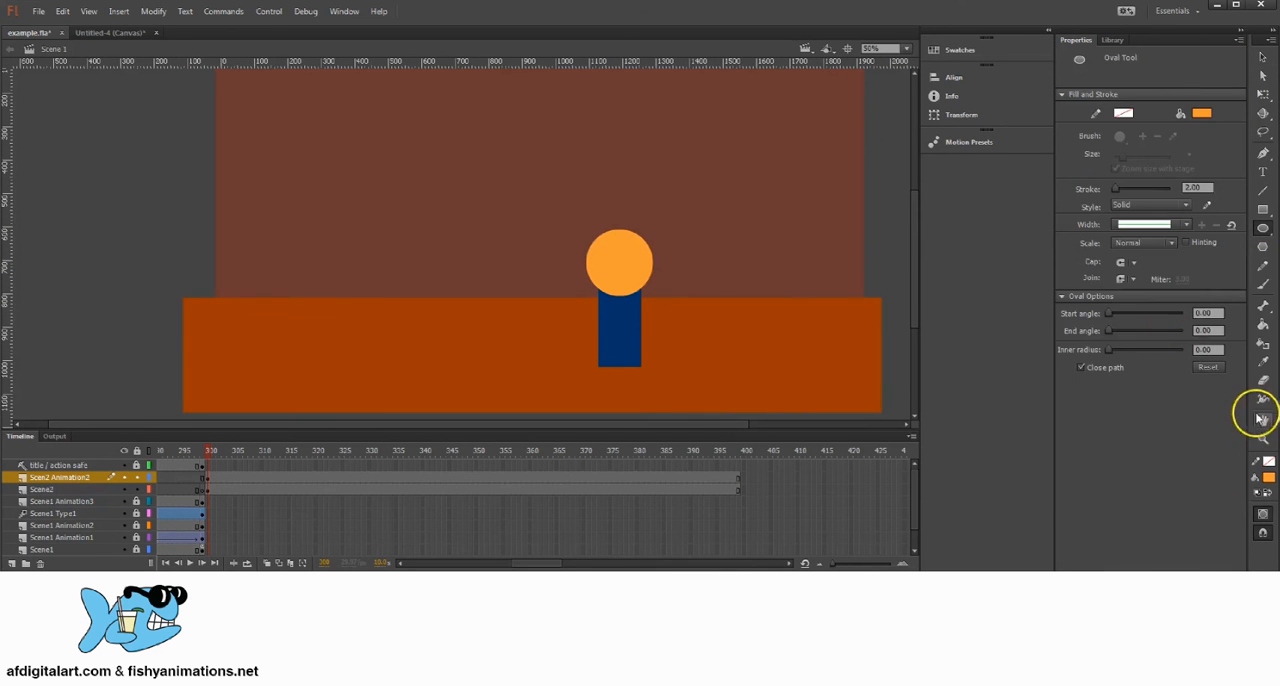
click(1268, 477)
click(1069, 519)
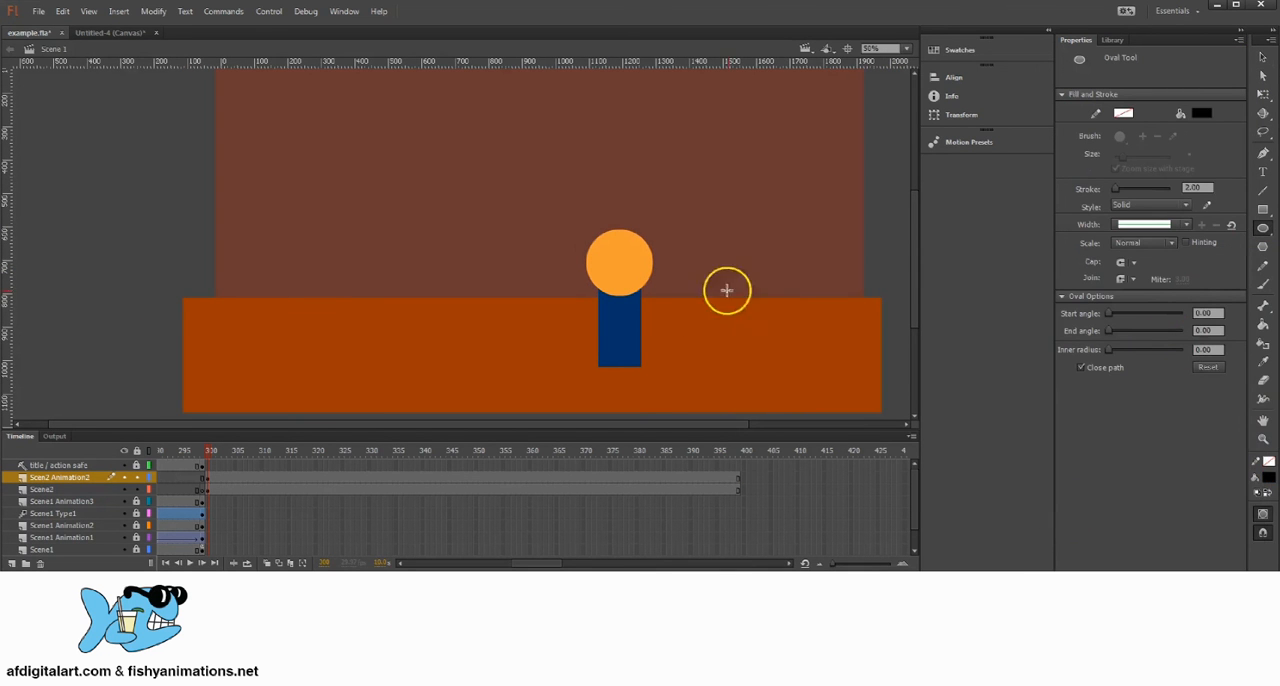
click(1262, 57)
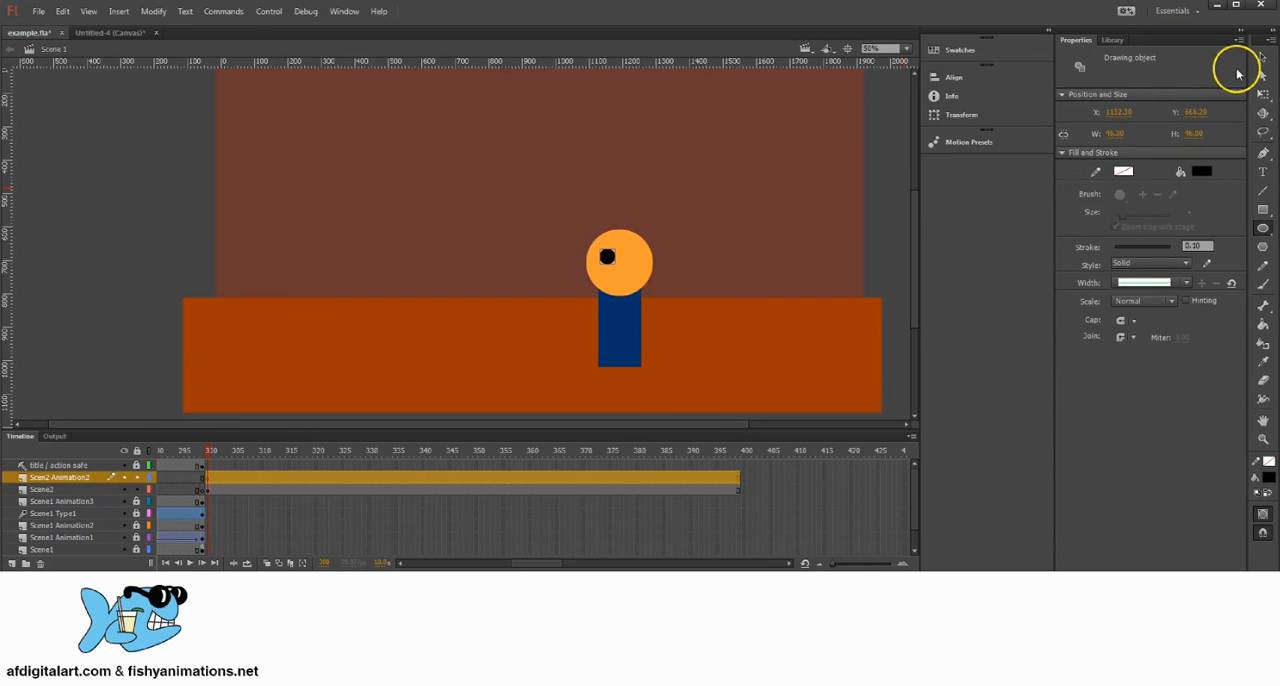
Step: Copy the black eye, paste it in place and move the copy right to form the character's second eye
click(112, 12)
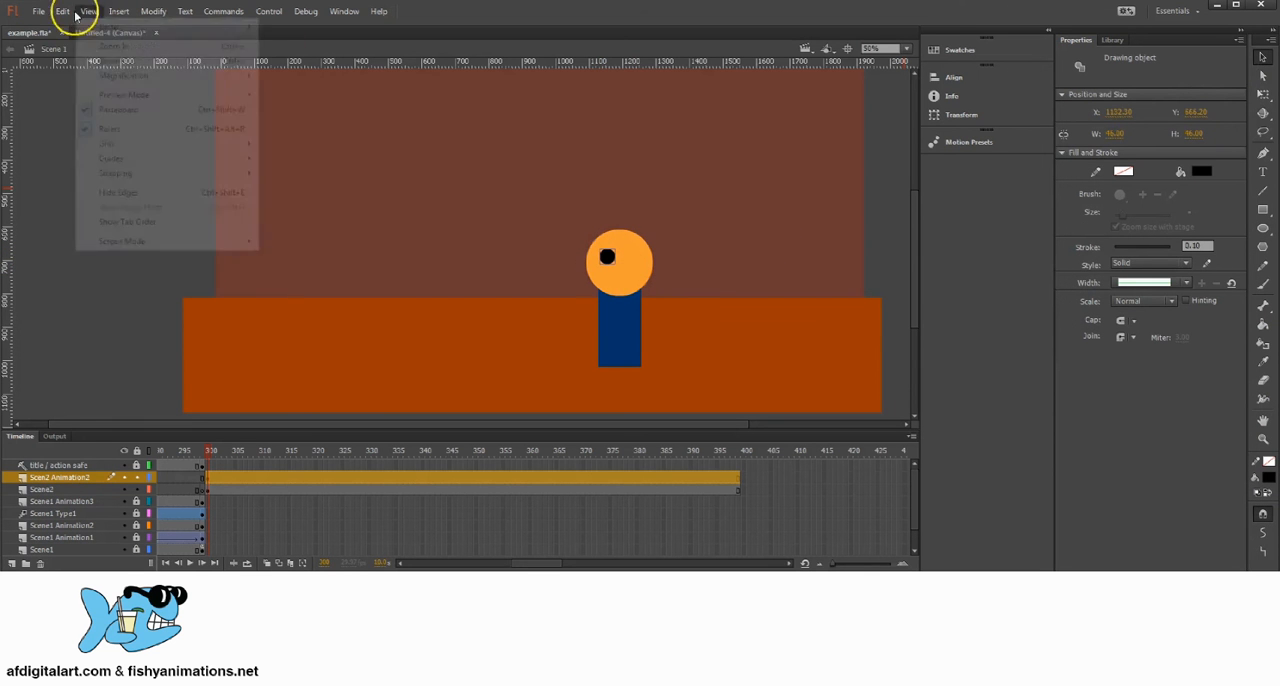
mouse_move(66, 12)
click(84, 76)
click(63, 12)
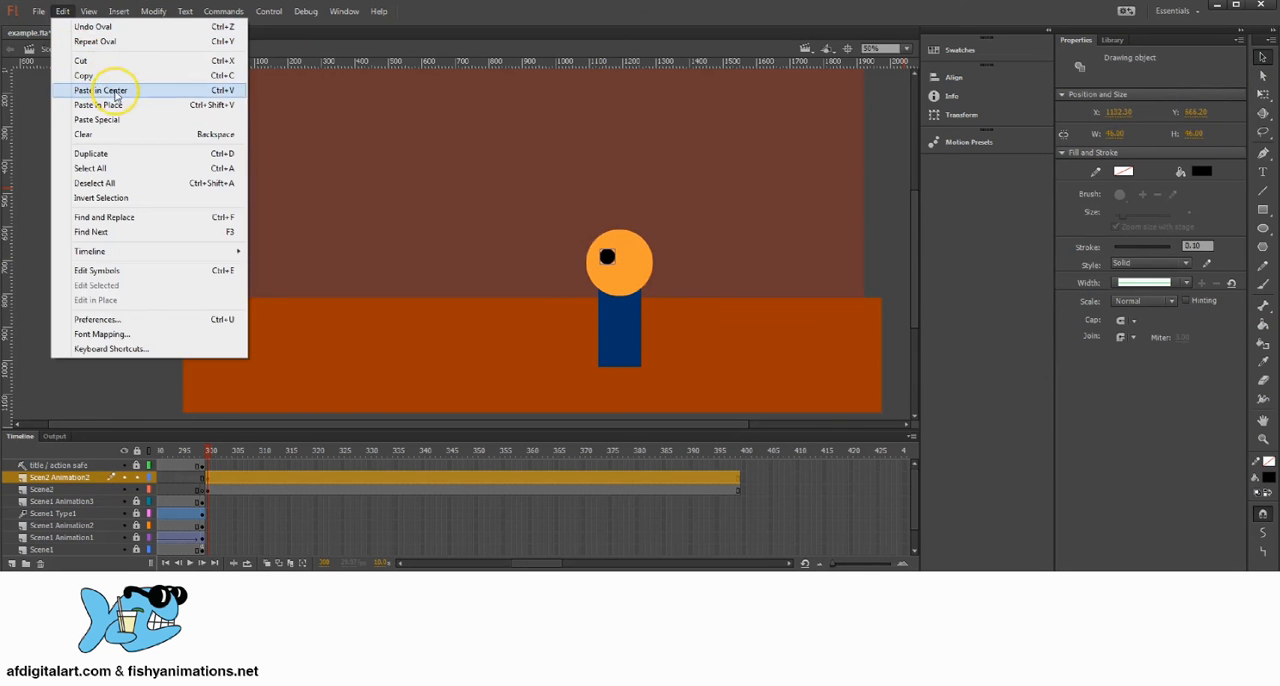
click(98, 104)
drag(617, 266, 640, 264)
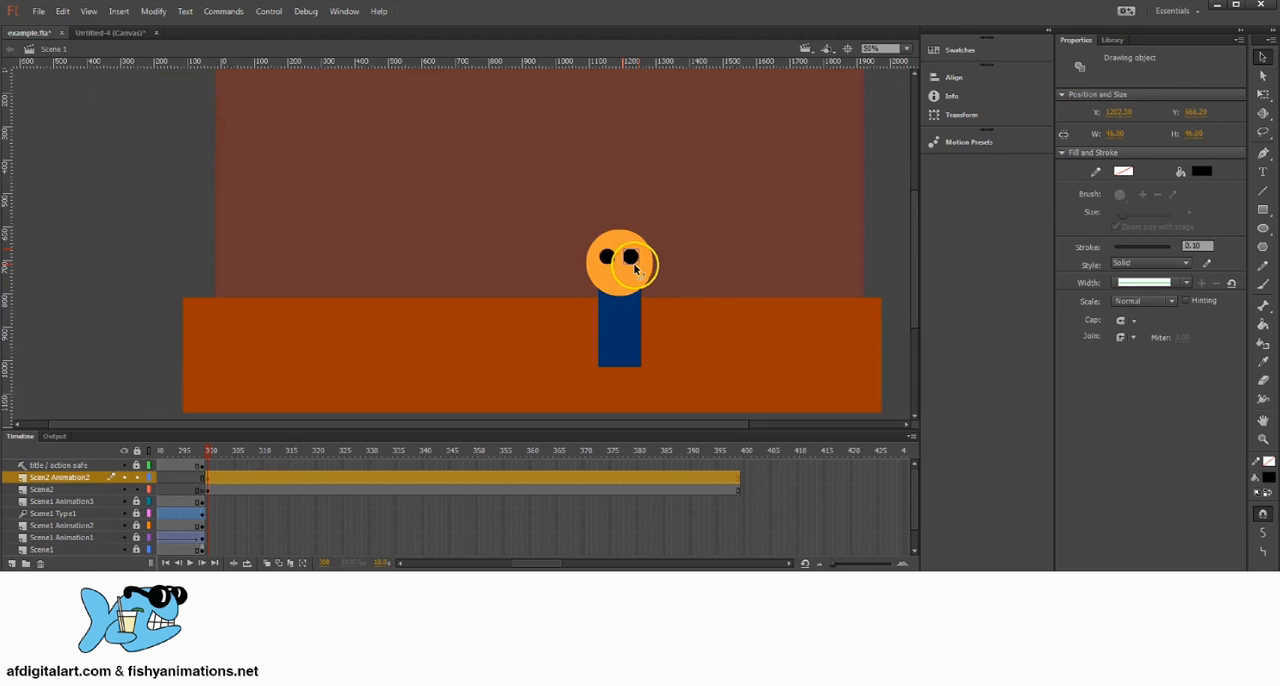
click(711, 277)
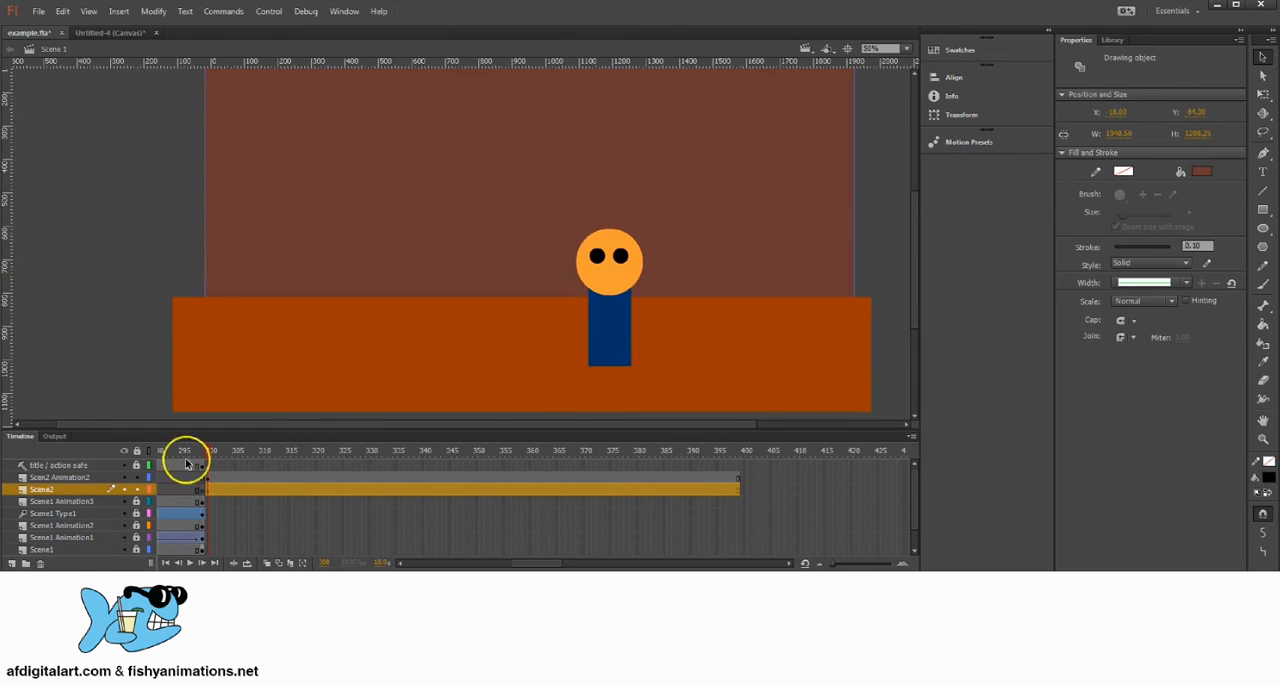
Step: Check which shapes belong to the Scene2 layer and which to the Scen2 Animation2 layer
click(213, 490)
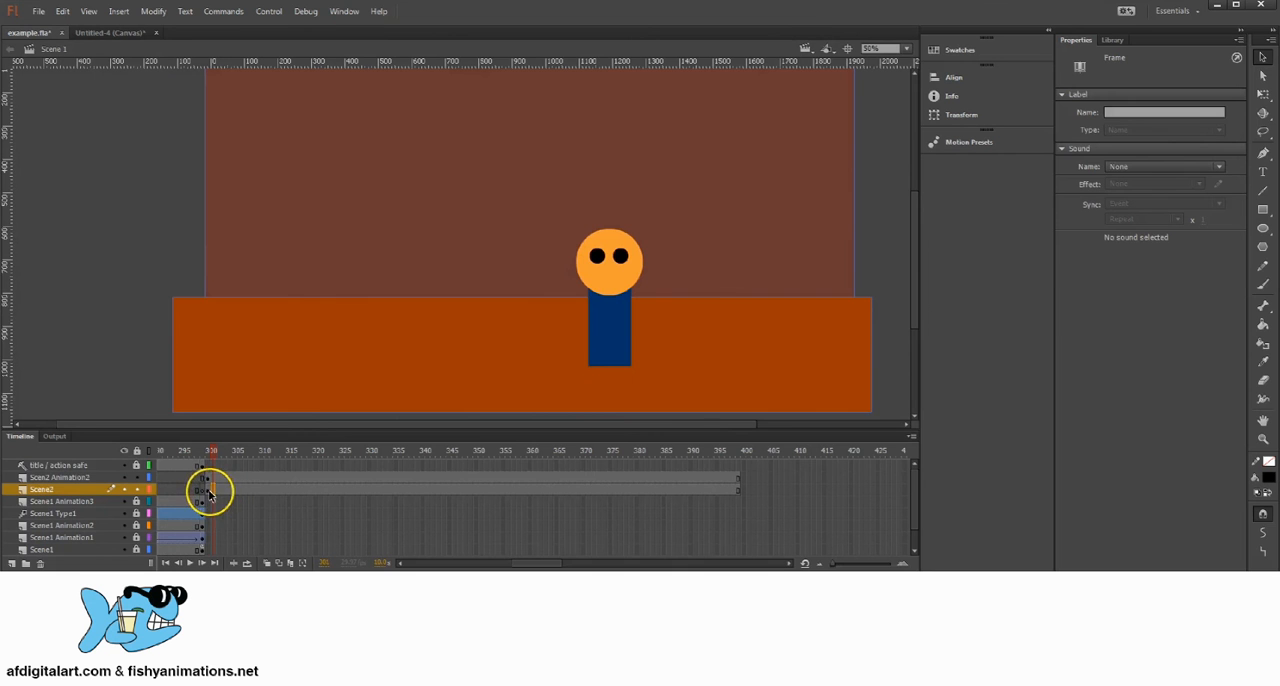
click(53, 479)
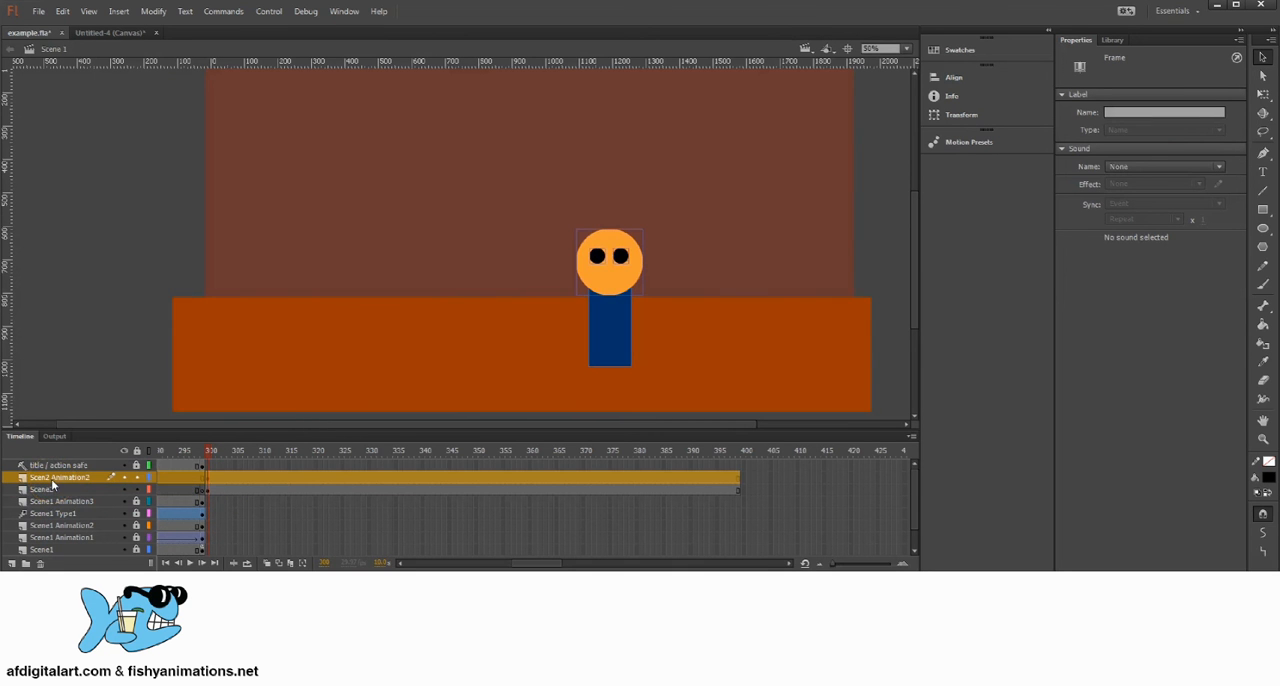
click(124, 478)
click(124, 478)
click(218, 478)
click(84, 479)
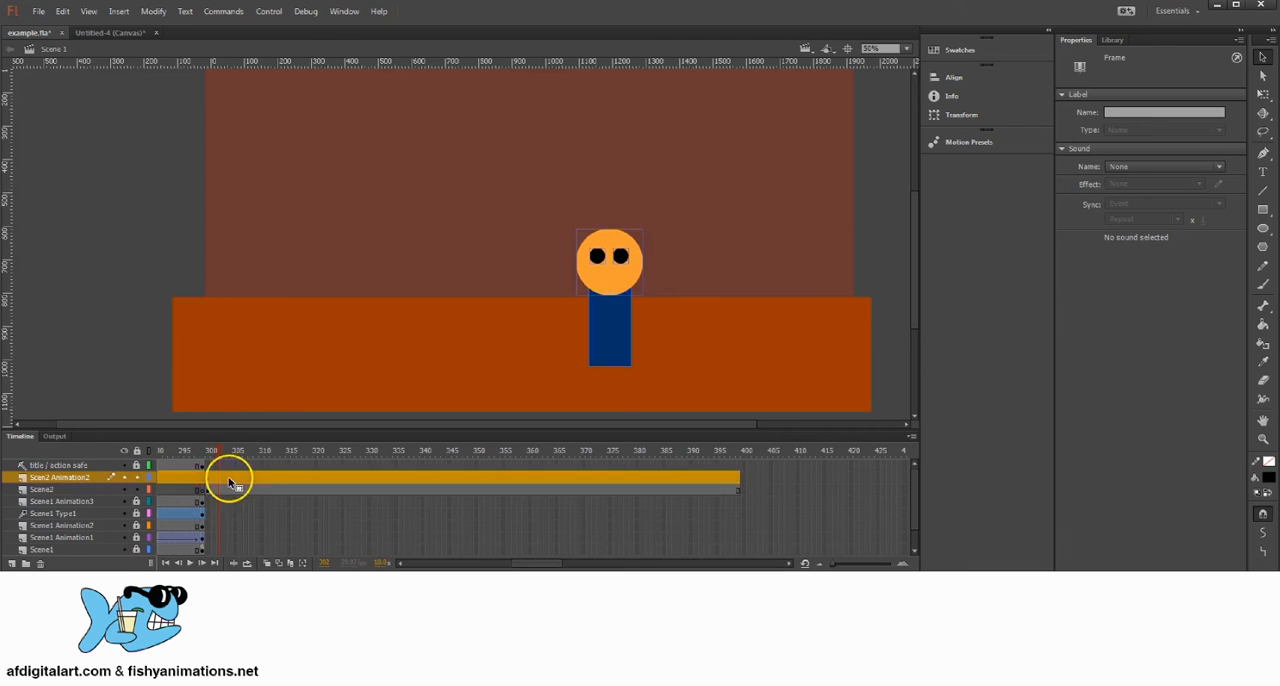
click(229, 477)
drag(243, 447, 265, 463)
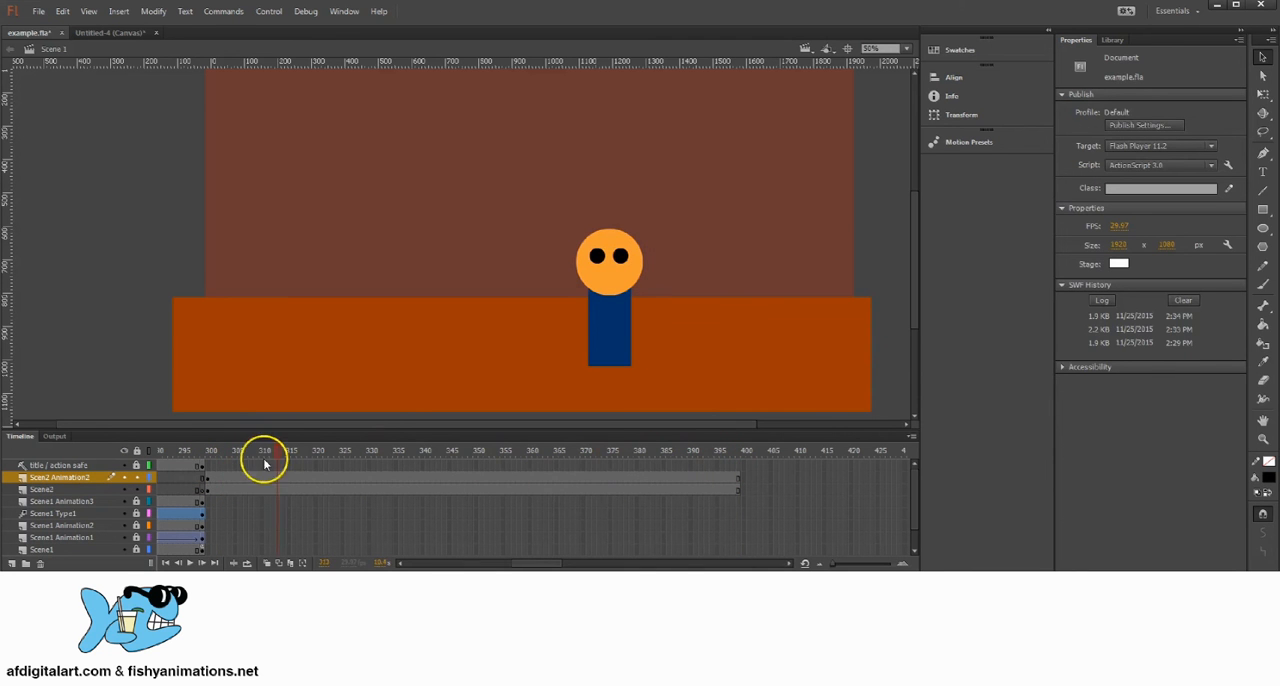
click(628, 258)
click(43, 489)
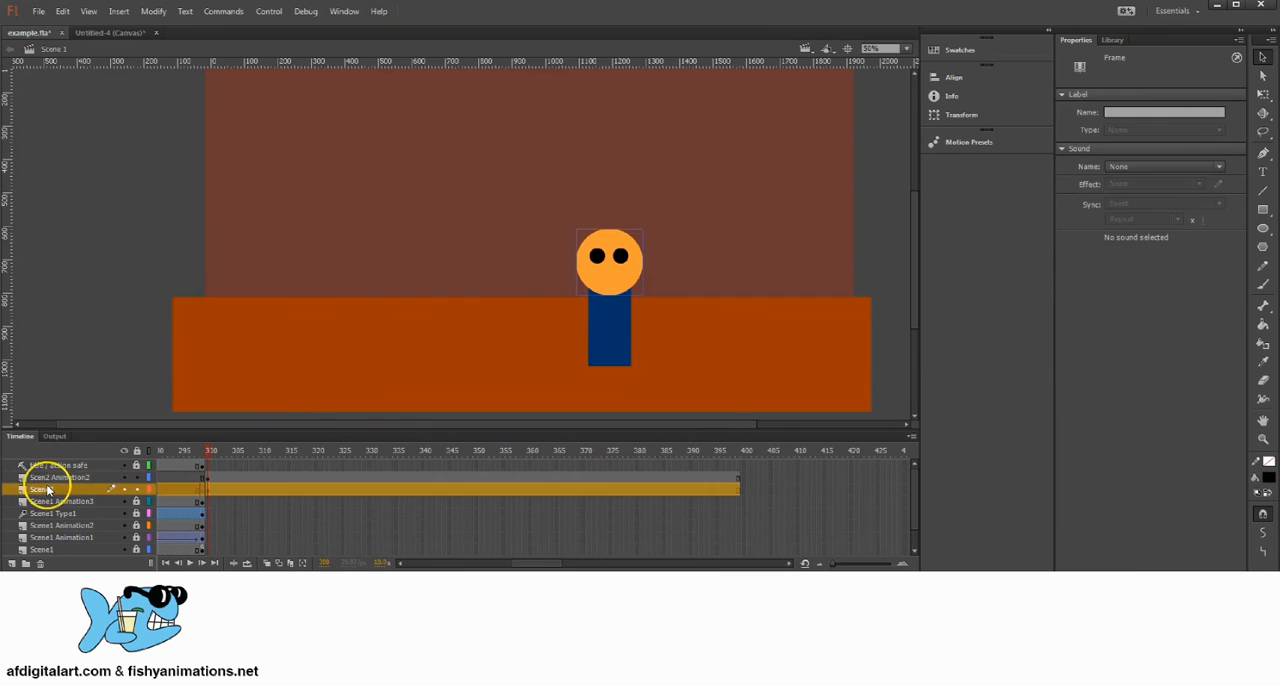
Step: Select the character's head, both eyes and body together and shift them slightly to the left
click(630, 270)
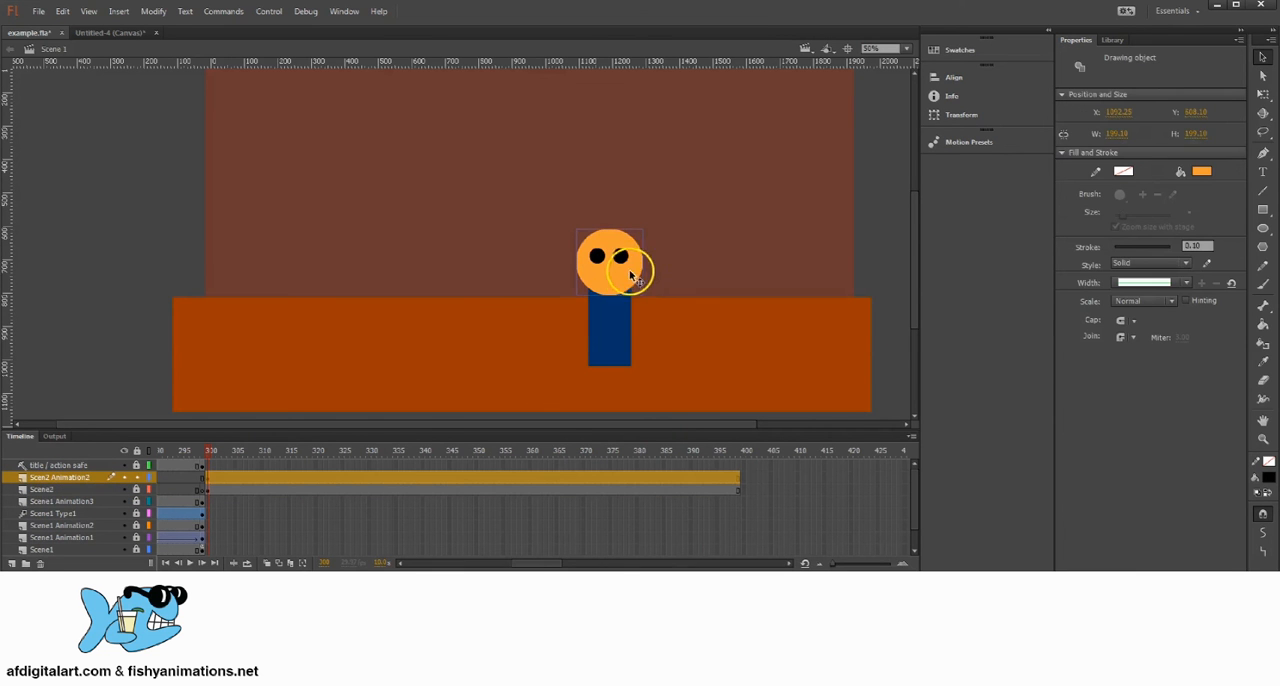
shift+click(624, 258)
shift+click(597, 258)
shift+click(597, 314)
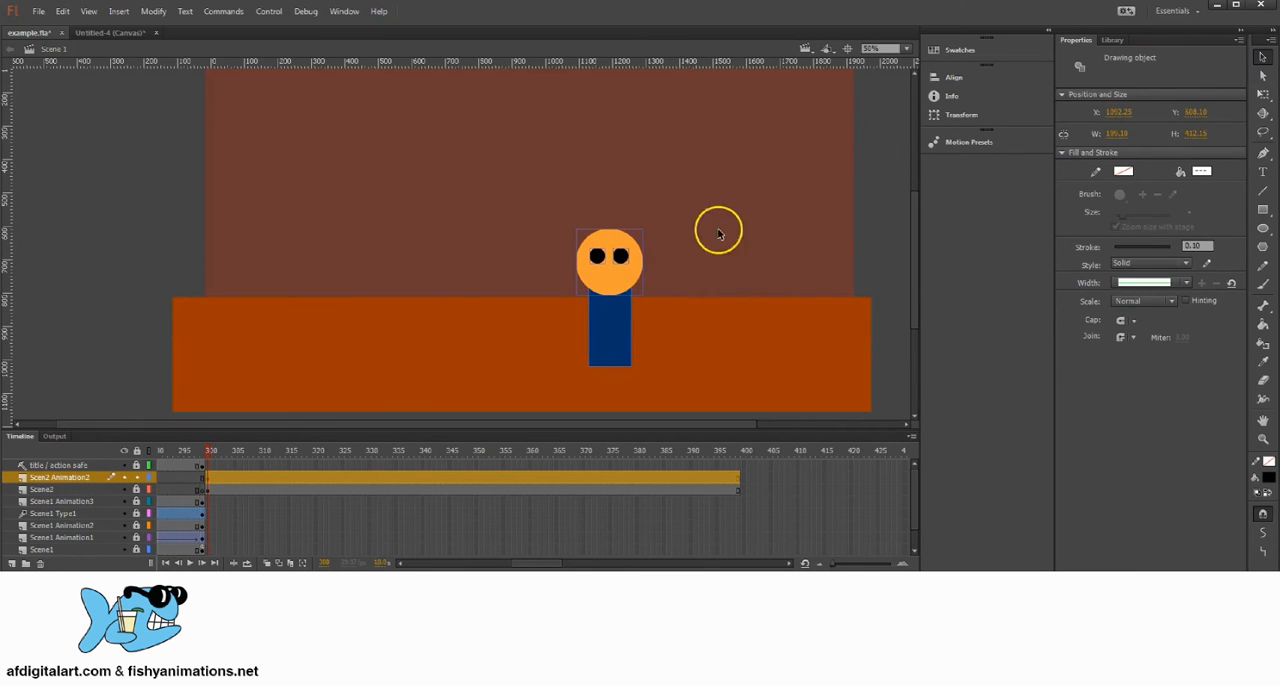
drag(594, 255, 578, 255)
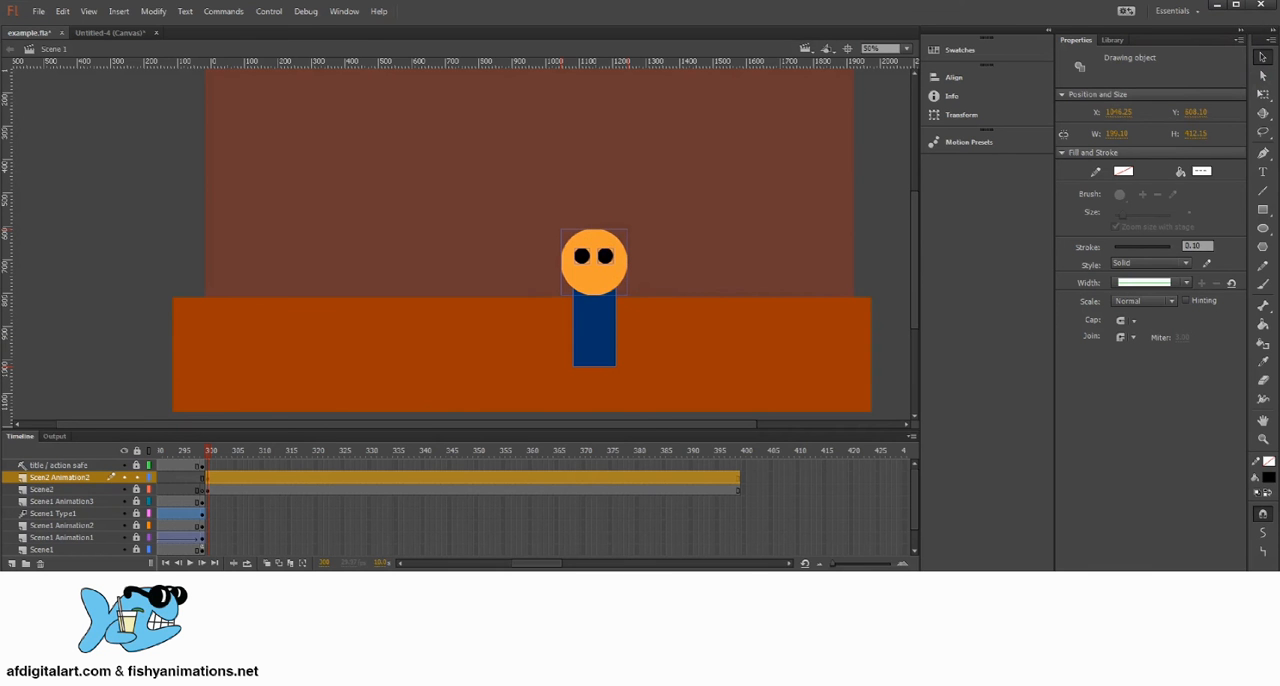
Step: Convert the selected character shapes into a movie clip symbol named Scene2 Person1
click(160, 12)
click(180, 46)
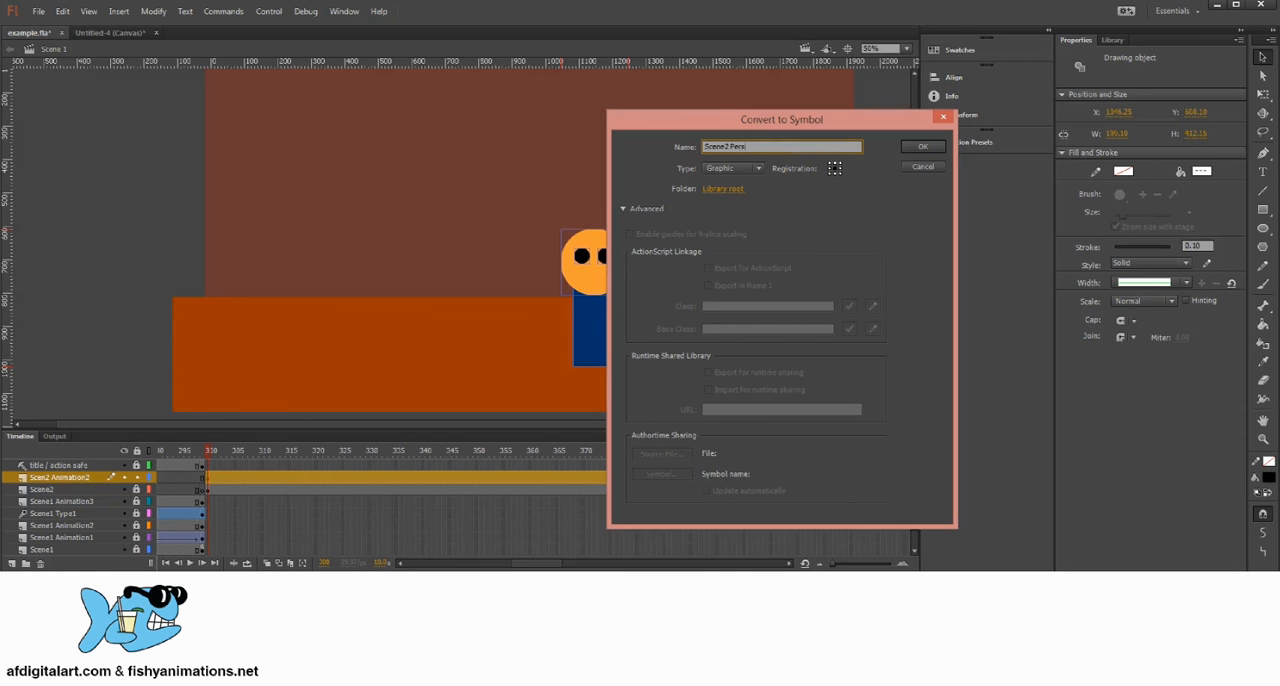
click(757, 169)
click(737, 180)
click(922, 146)
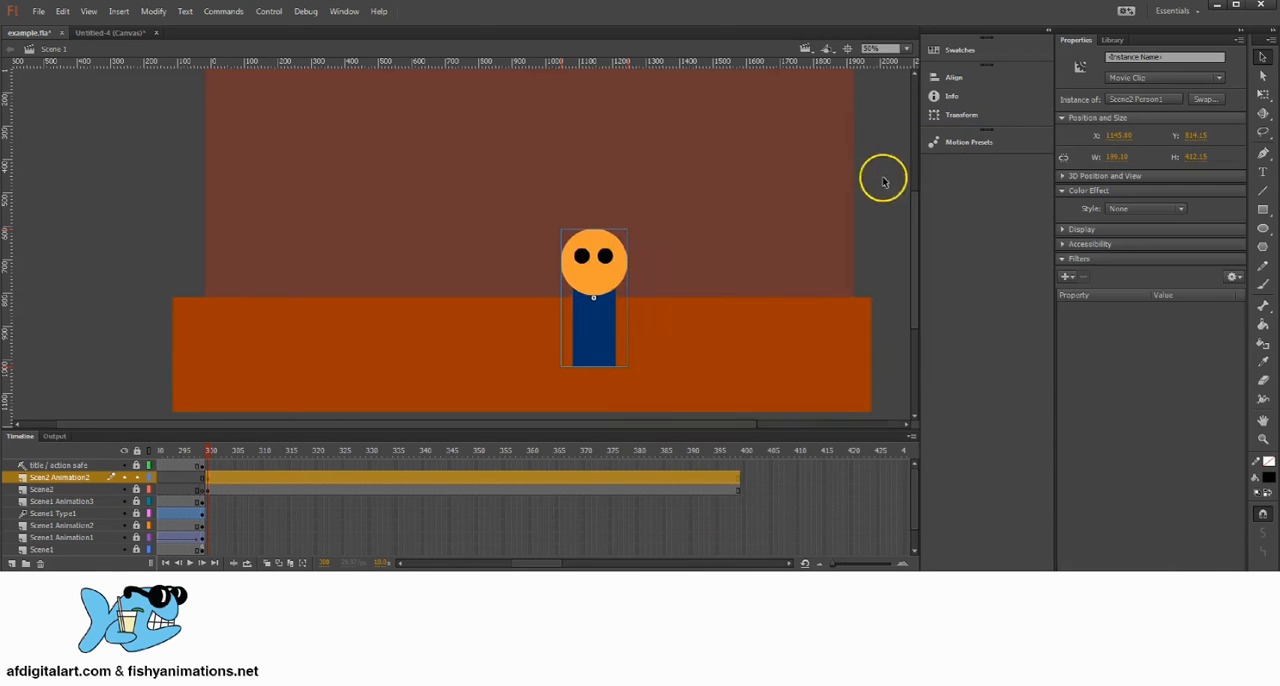
Step: Look up the Scene2 Person1 symbol in the library and delete its instance from the stage
click(1112, 39)
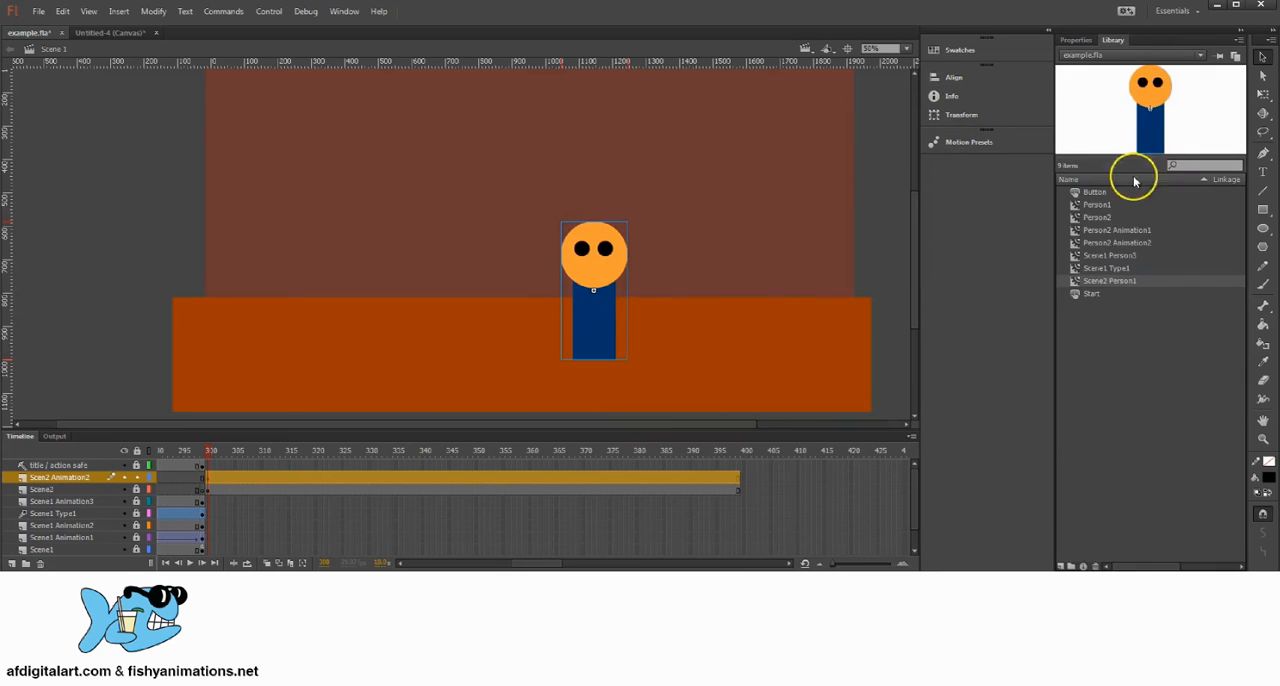
click(1101, 283)
mouse_move(587, 252)
mouse_down()
mouse_move(629, 238)
mouse_move(596, 253)
mouse_up()
key(Delete)
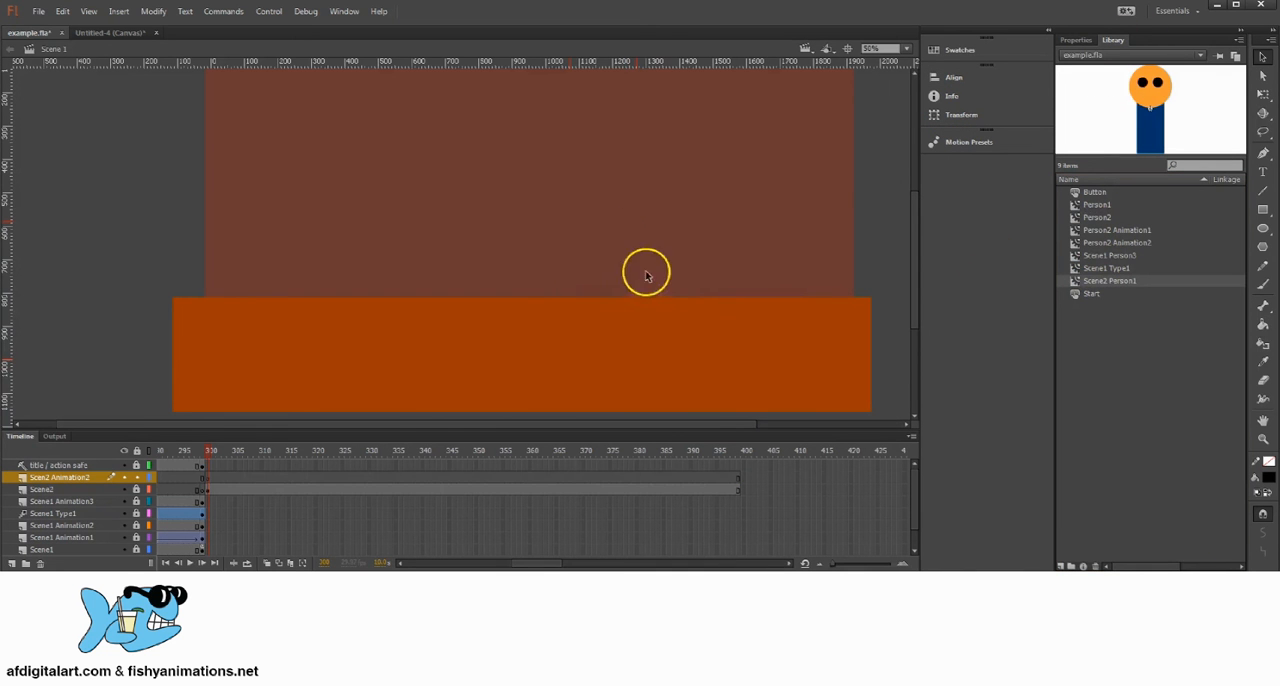
Step: Place a Scene2 Person1 instance from the library near the stage's centre on the Scen2 Animation2 layer
click(95, 492)
click(90, 478)
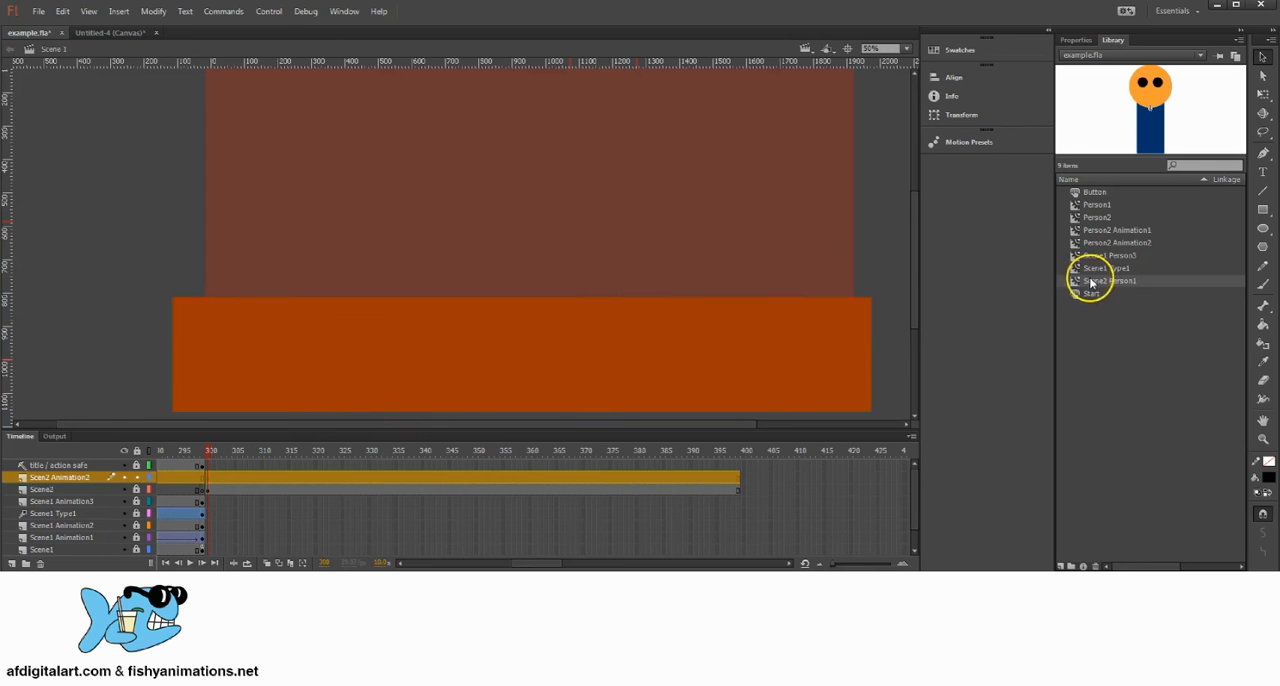
drag(1091, 283, 501, 318)
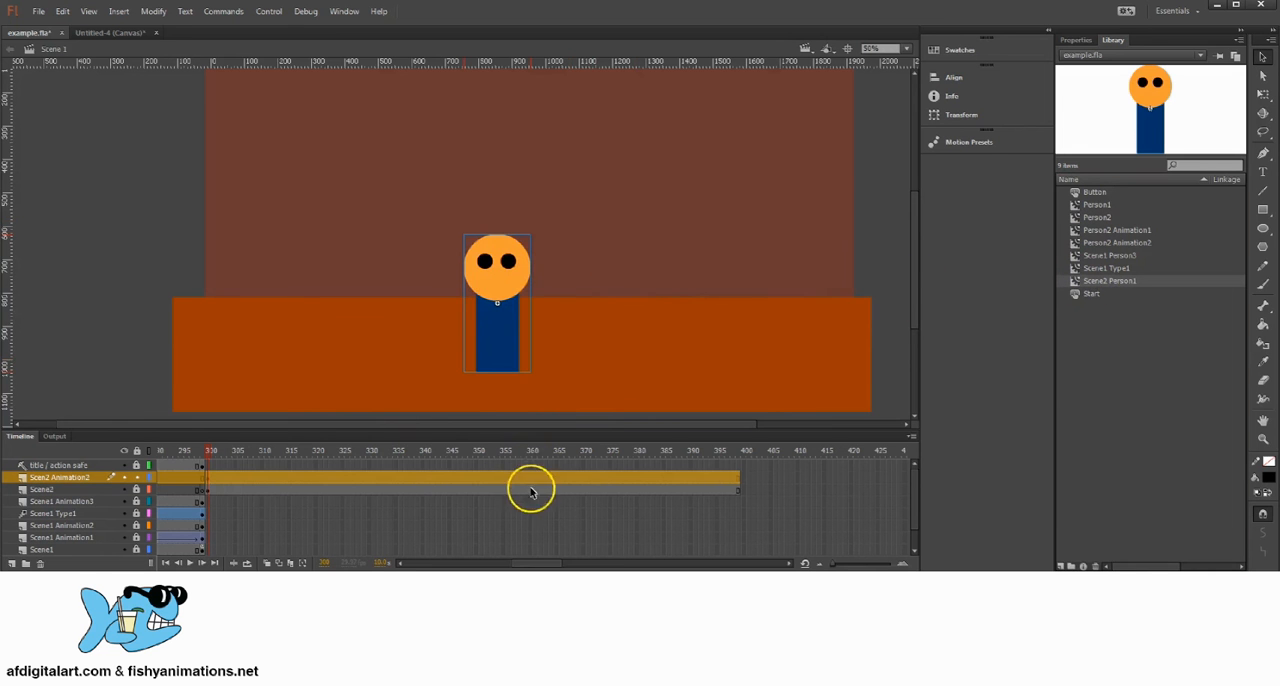
Step: Move the character off the stage, beyond its left edge, as the starting position at frame 300
click(531, 490)
click(734, 479)
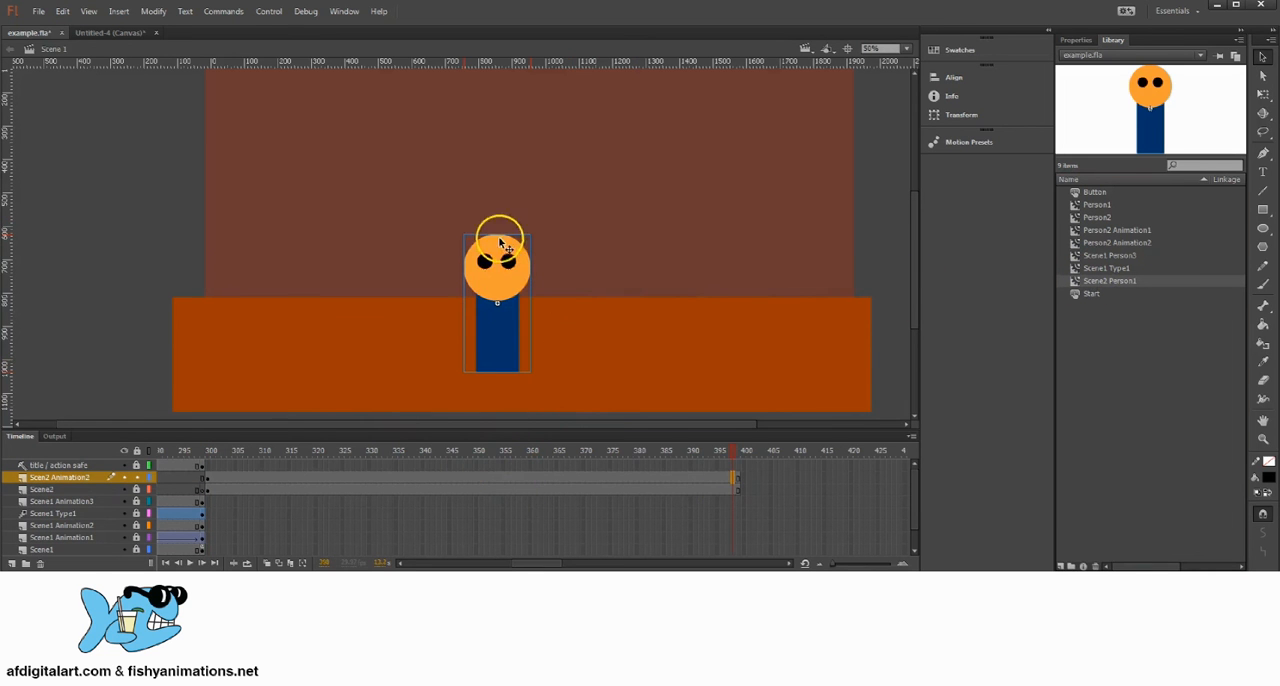
drag(501, 243, 149, 276)
click(208, 481)
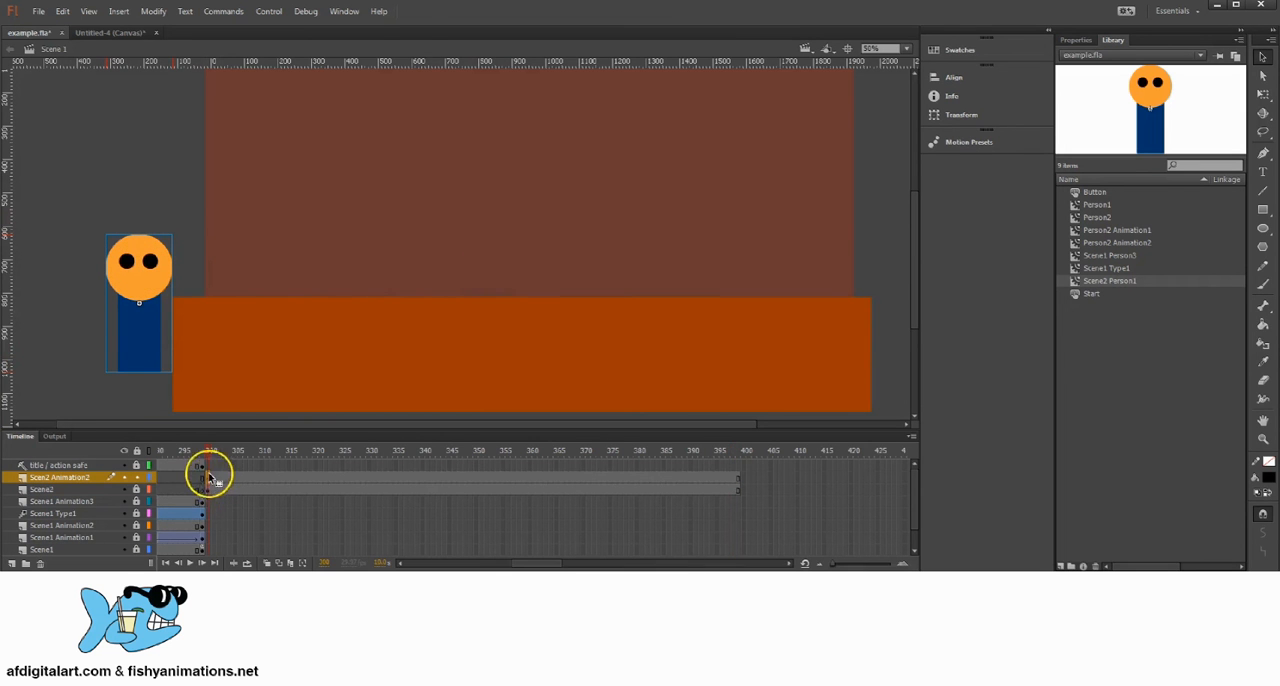
click(210, 460)
click(205, 479)
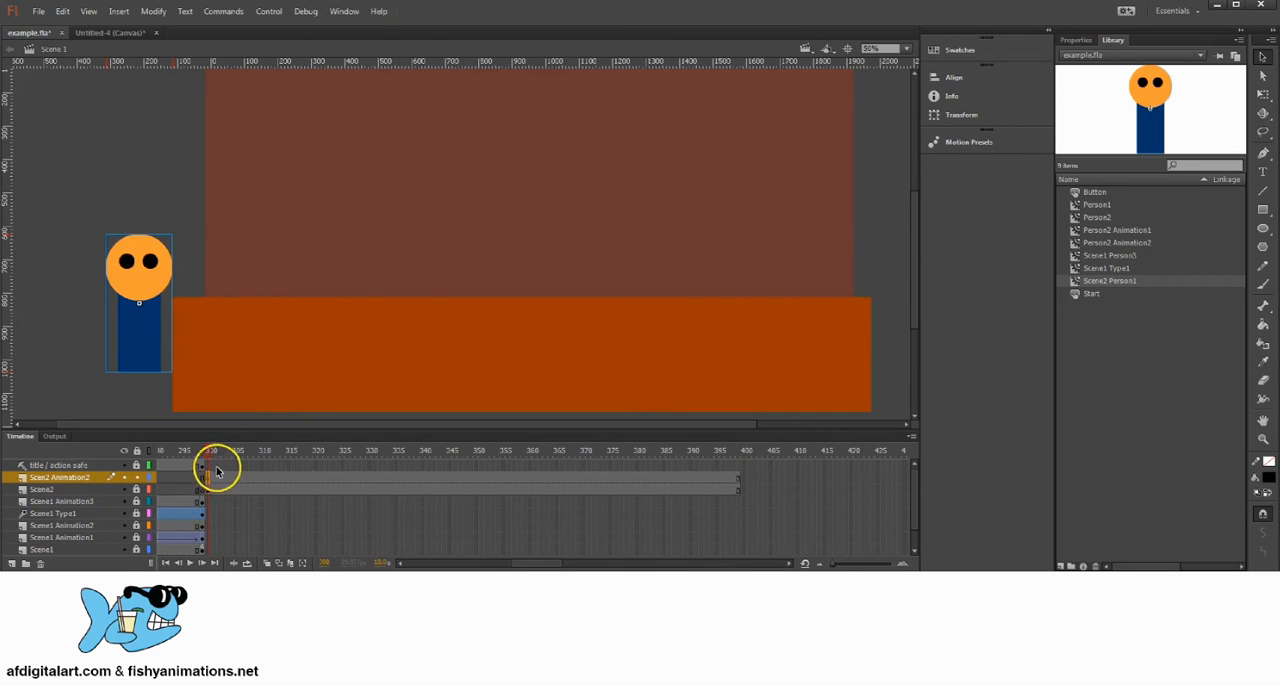
key(F5)
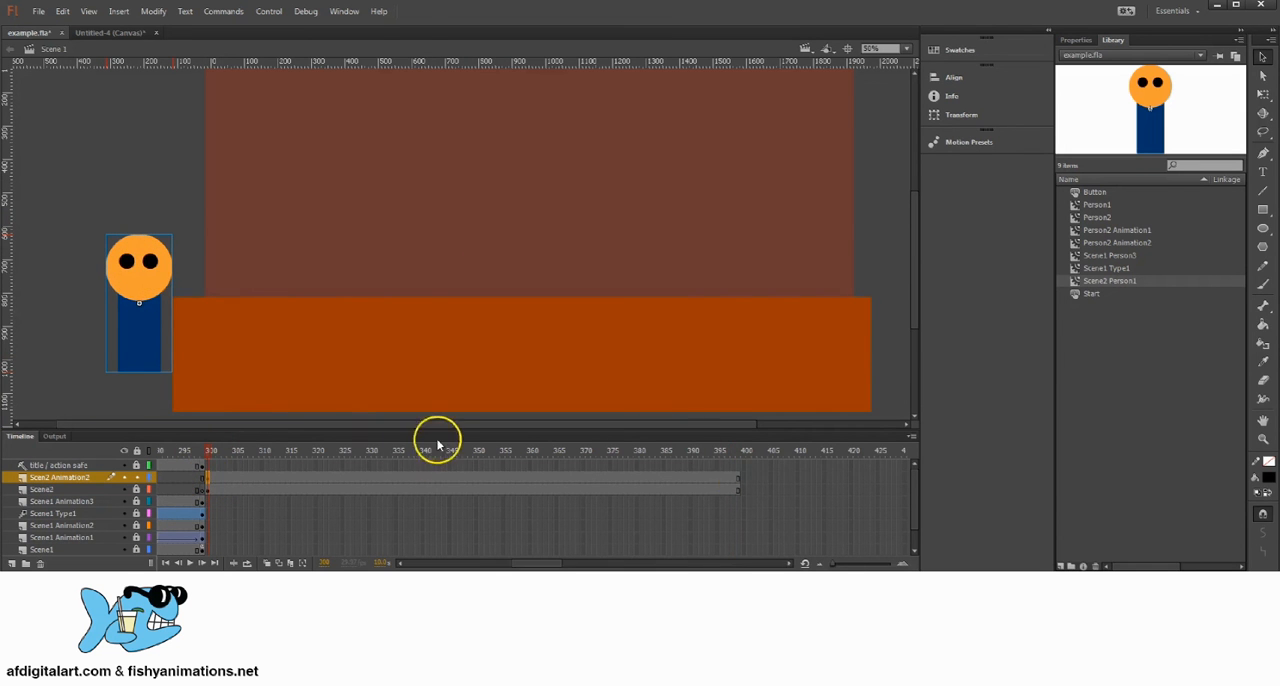
Step: Insert a keyframe at frame 345 on Scen2 Animation2 and move the character onto the stage, right of its centre
click(451, 478)
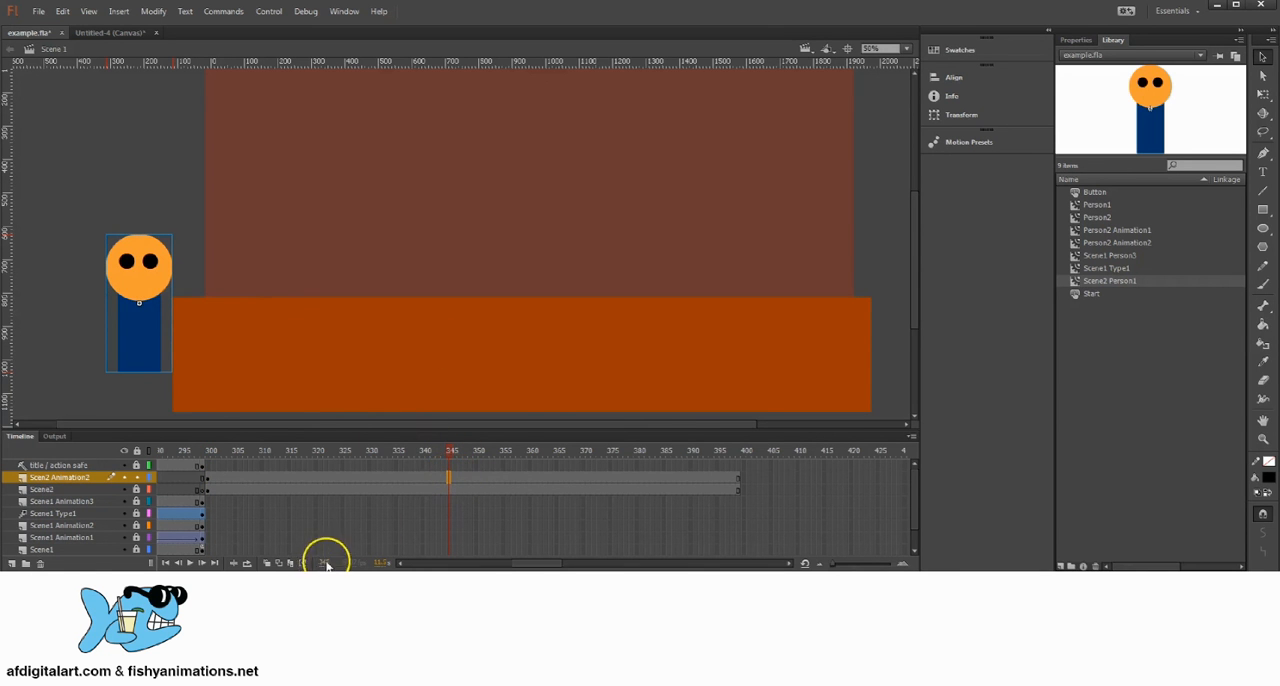
right_click(453, 478)
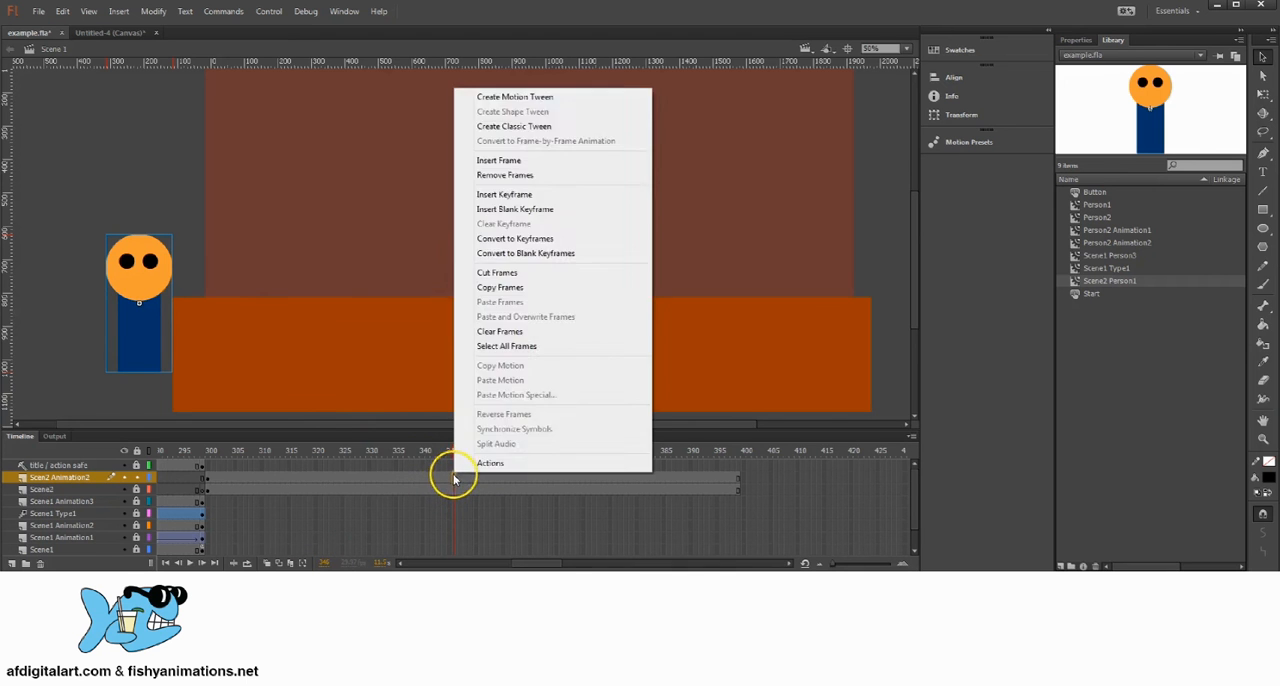
click(453, 478)
right_click(453, 478)
click(500, 199)
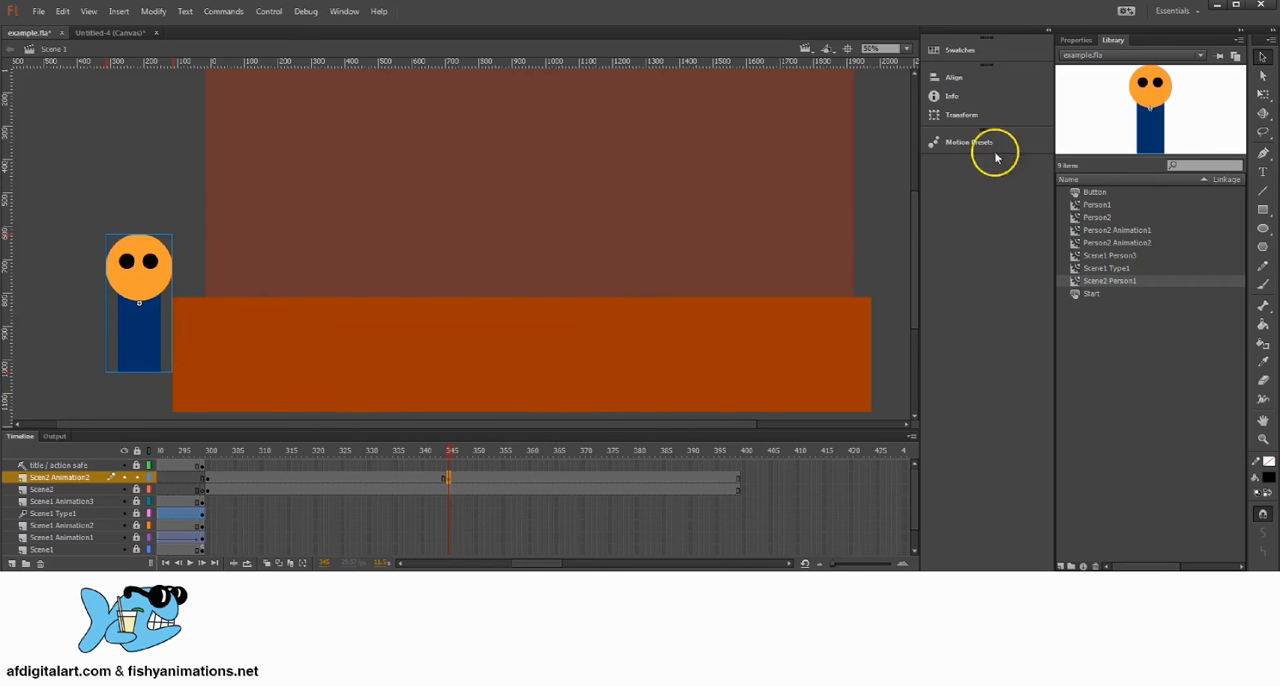
drag(136, 283, 645, 286)
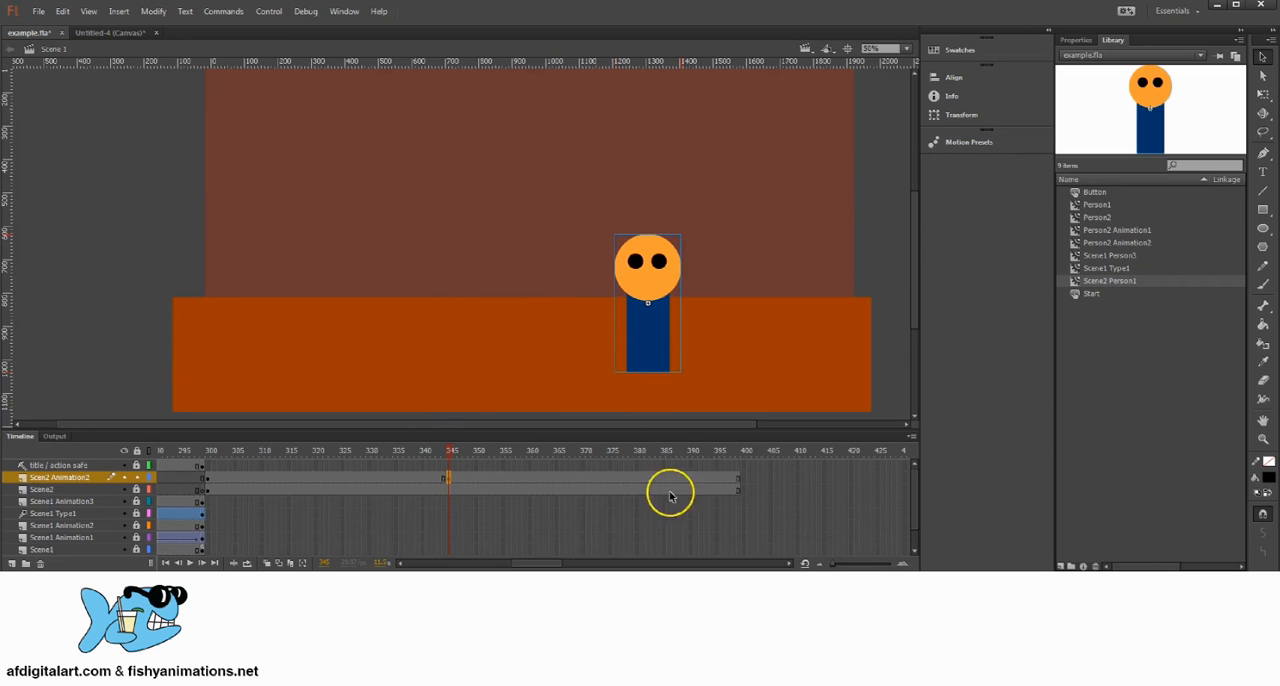
Step: Create a classic tween across all of the character's frames on Scen2 Animation2, from frame 300 onward
drag(737, 483, 208, 480)
right_click(282, 478)
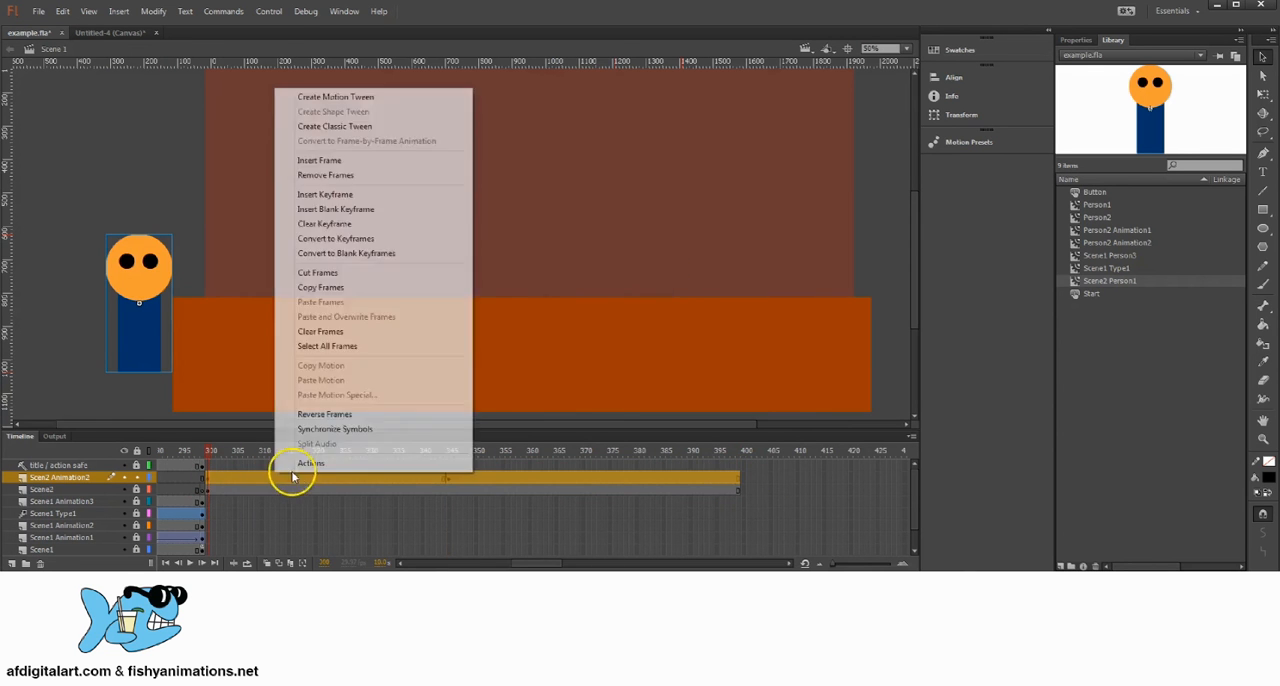
click(343, 128)
mouse_move(209, 450)
mouse_down()
mouse_move(603, 440)
mouse_move(229, 430)
mouse_move(683, 457)
mouse_move(222, 462)
mouse_move(209, 451)
mouse_move(663, 463)
mouse_move(220, 472)
mouse_move(514, 466)
mouse_move(203, 452)
mouse_up()
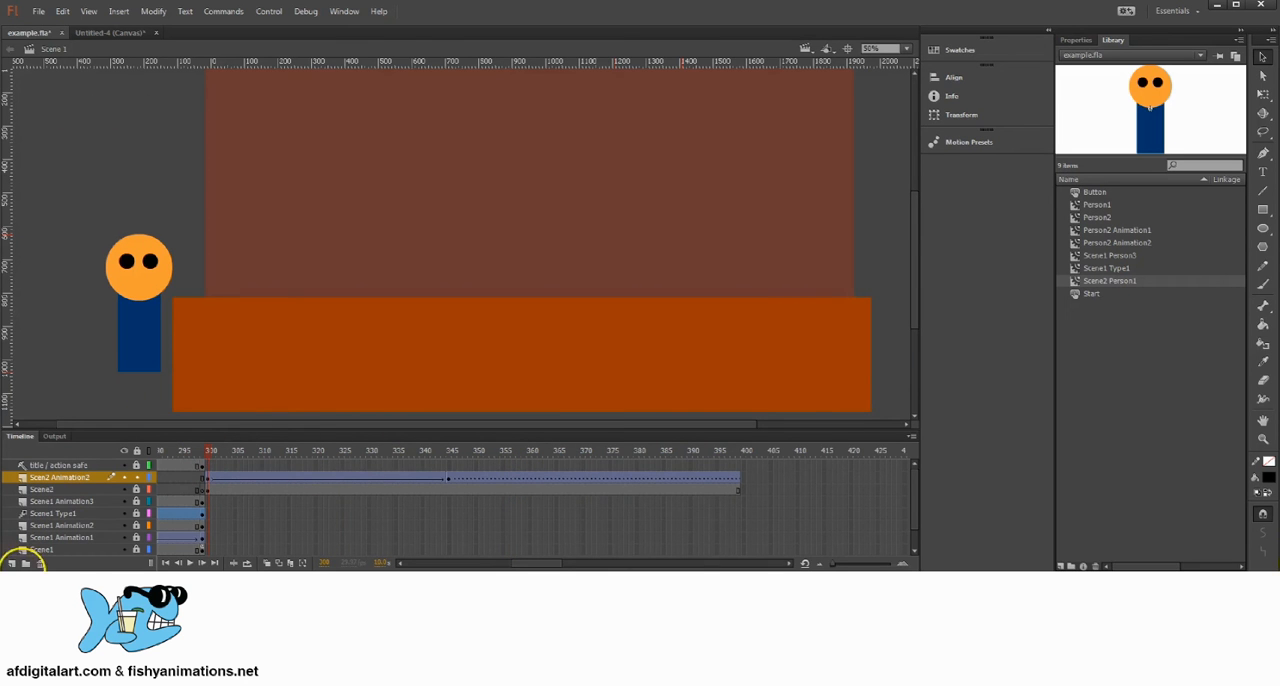
Step: Add a new layer above Scen2 Animation2 and name it Scene2 Type
click(12, 563)
double_click(46, 477)
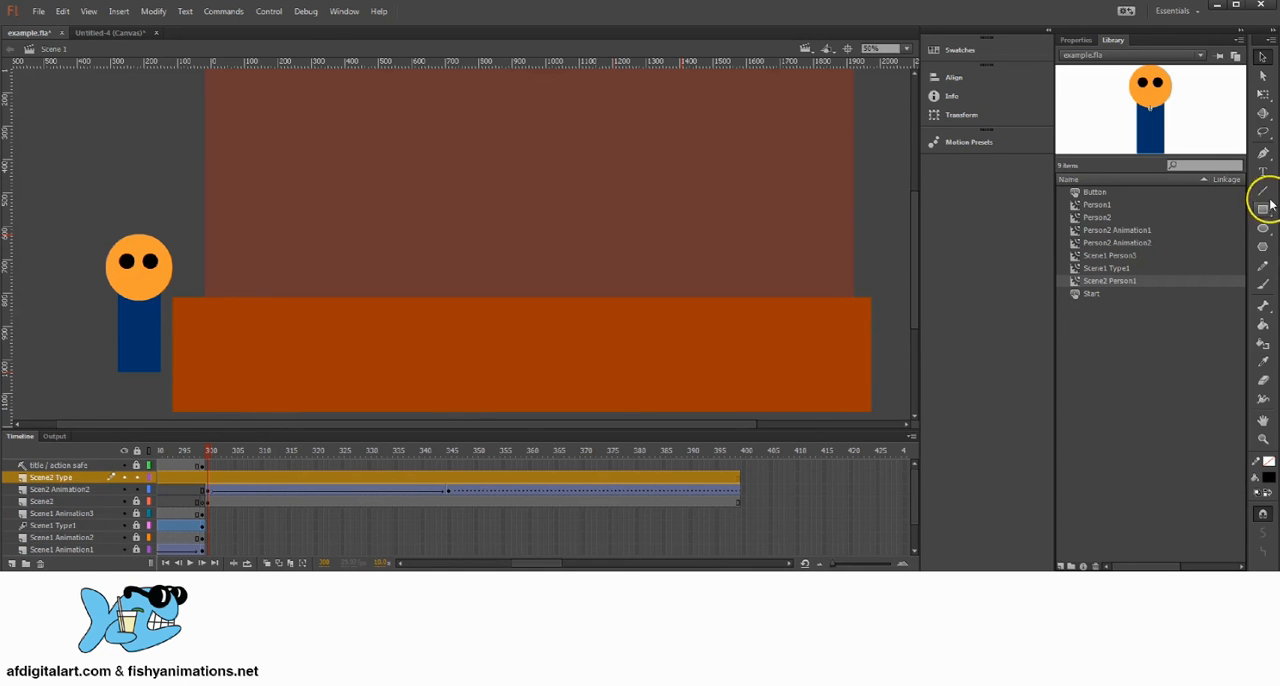
Step: Set the text colour to white and draw a wide text box across the upper part of the brown background
click(1262, 172)
click(1268, 476)
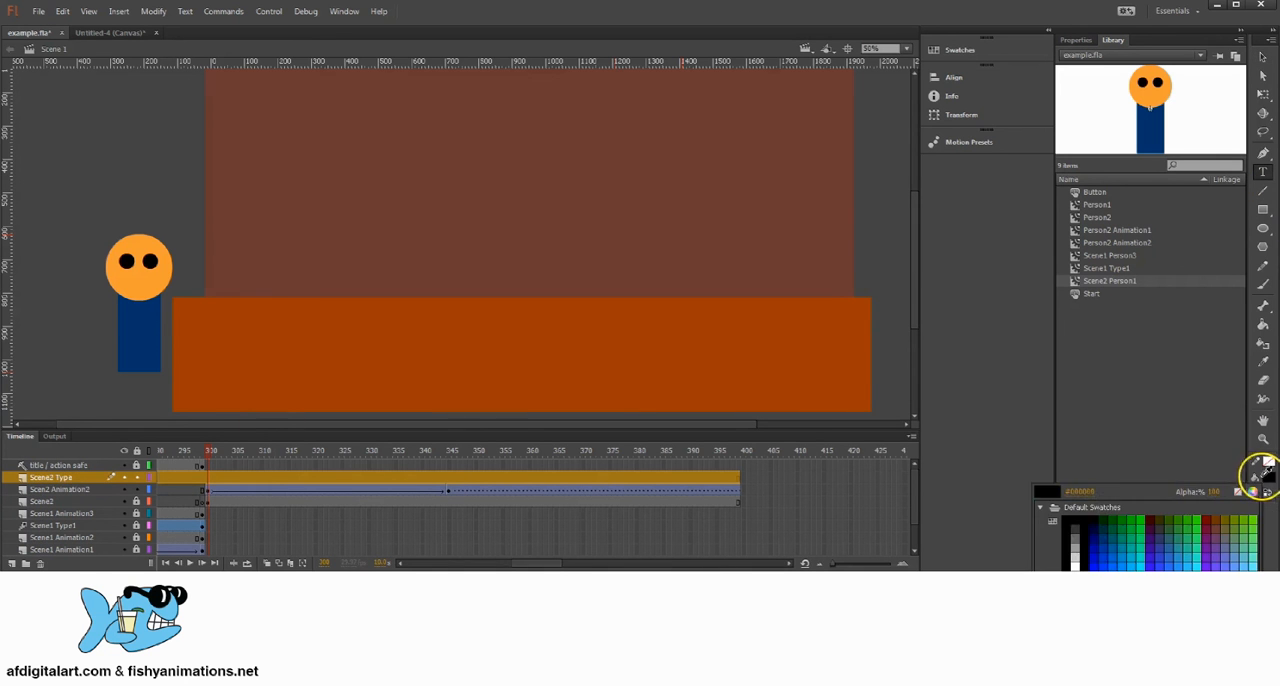
click(1075, 548)
drag(323, 85, 715, 158)
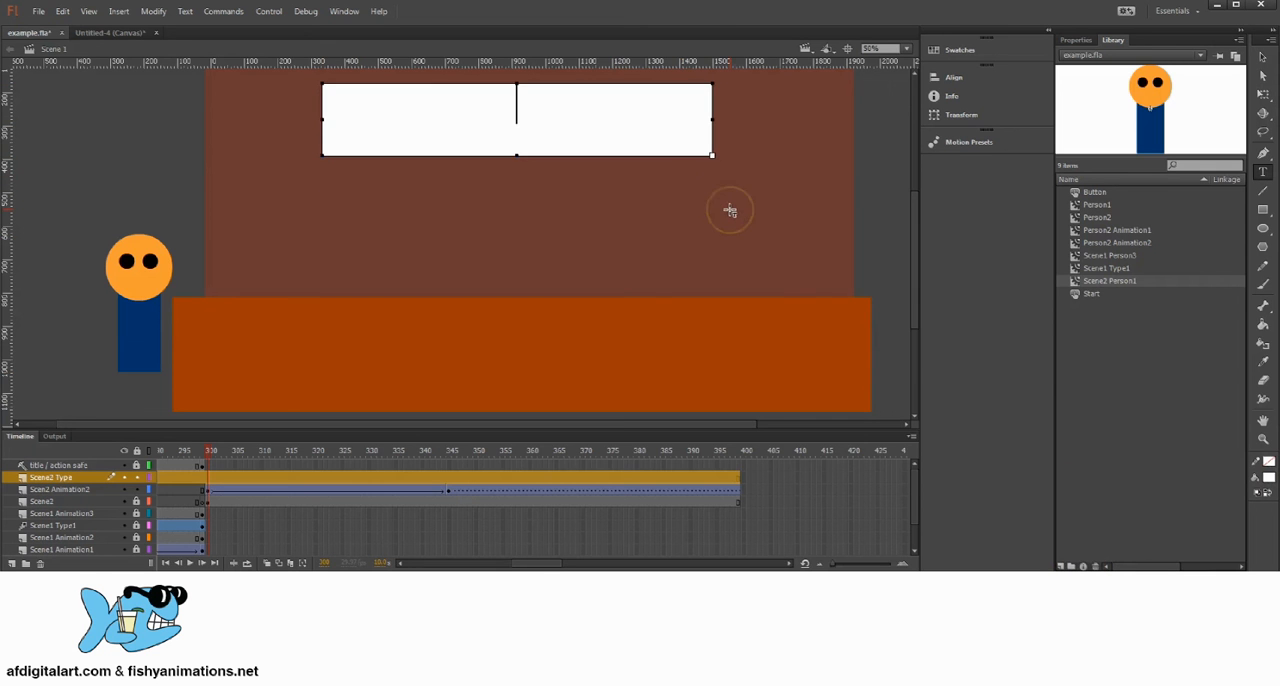
Step: Enter "Inside the Tunnel" in the text box and move it left and slightly down on the brown background
text(Inside the TU)
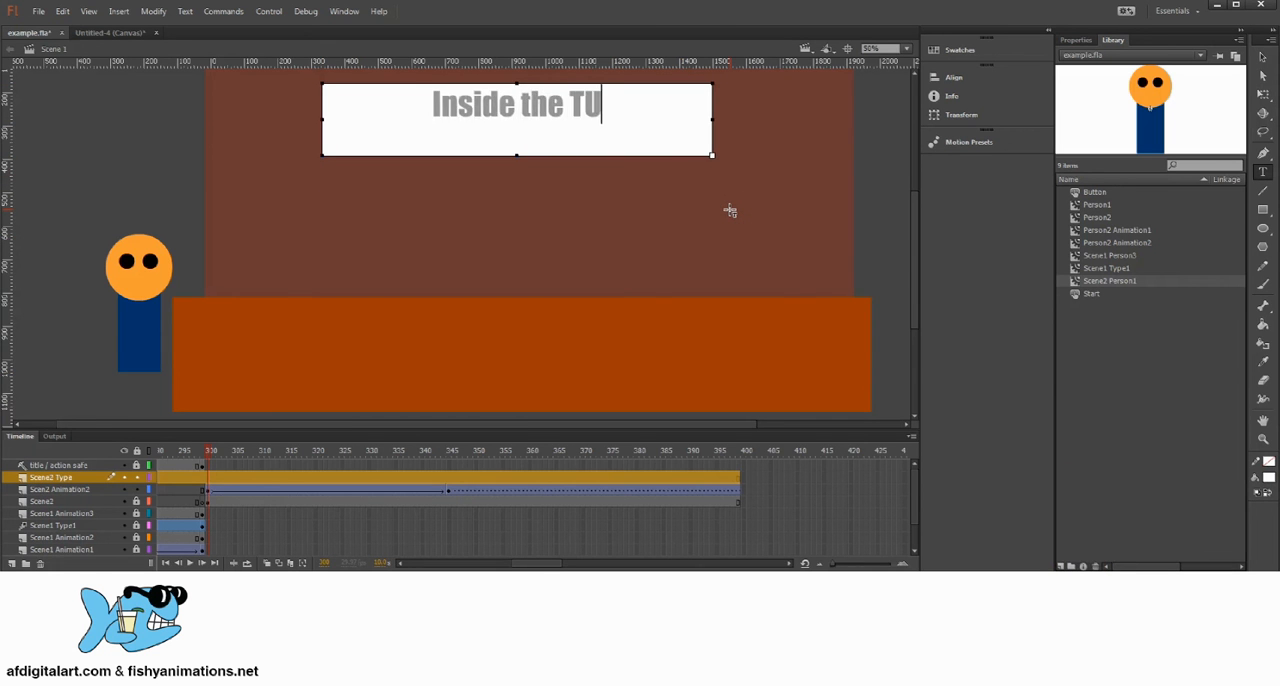
key(BackSpace)
text(une)
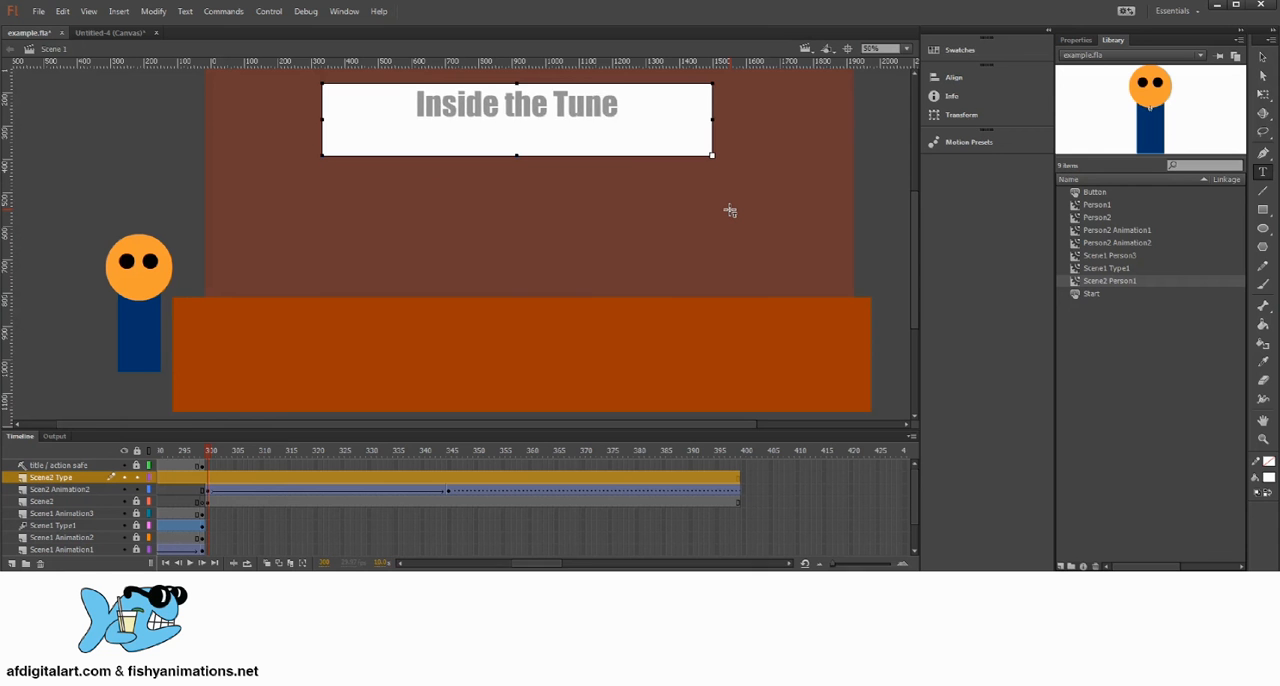
key(BackSpace)
text(nel)
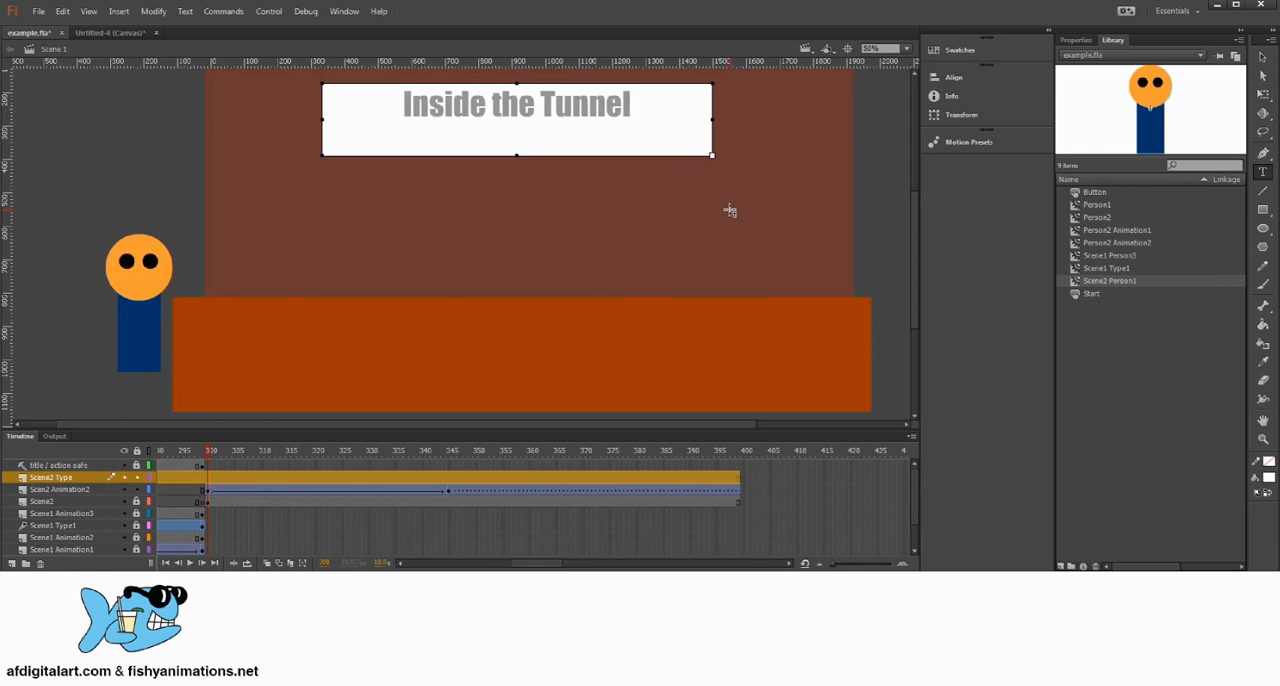
click(1263, 57)
drag(588, 111, 503, 131)
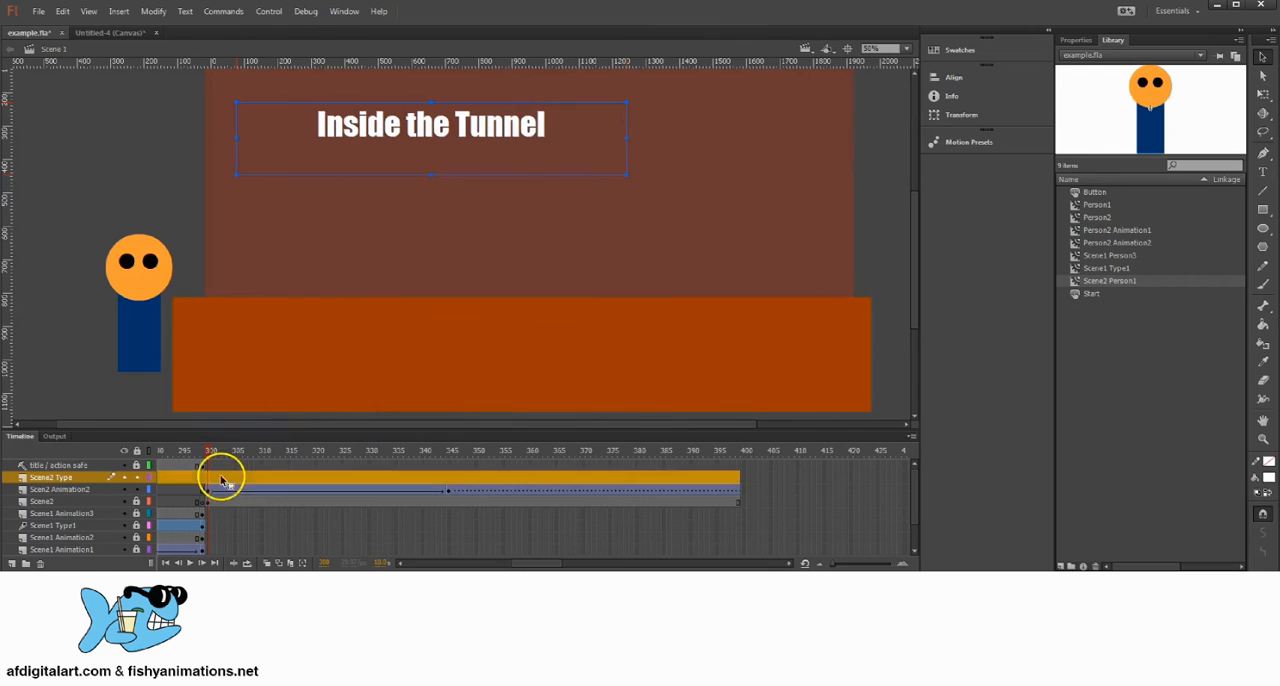
Step: Check which frames show the Scene2 Type text by viewing the stage around frame 300 and at frame 1
click(218, 477)
click(447, 122)
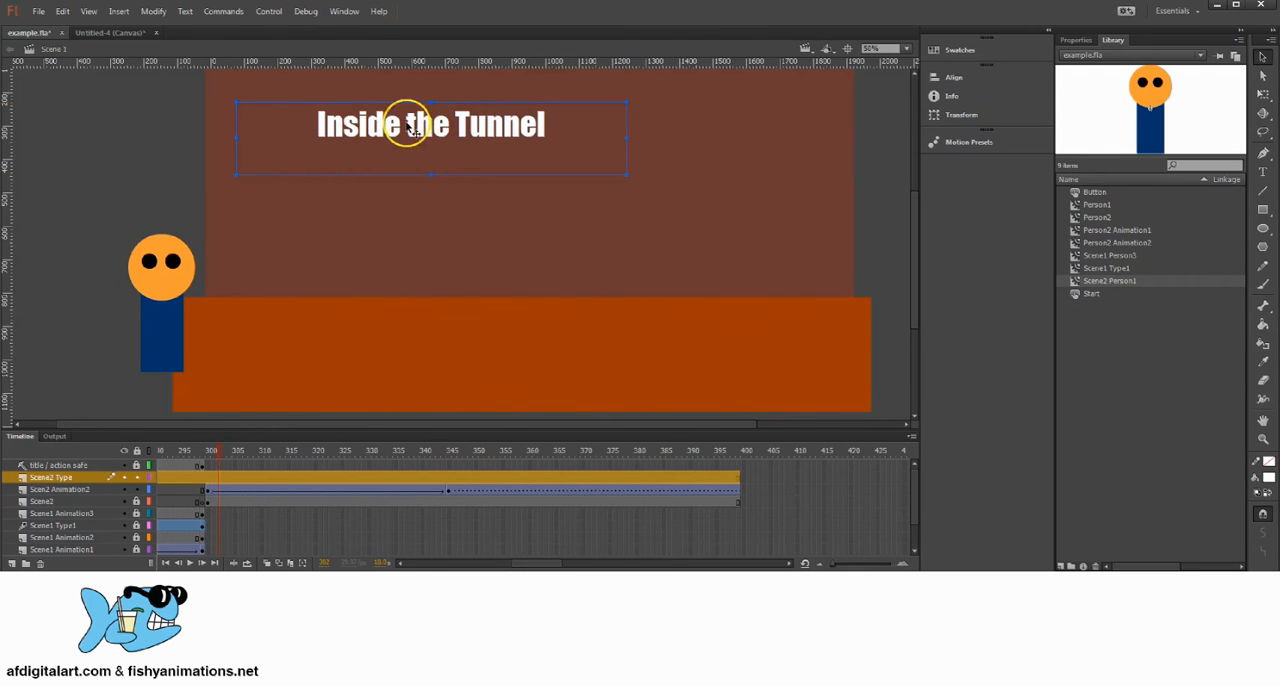
mouse_move(218, 449)
mouse_down()
mouse_move(693, 442)
mouse_move(206, 434)
mouse_move(766, 457)
mouse_move(323, 451)
mouse_move(206, 463)
mouse_up()
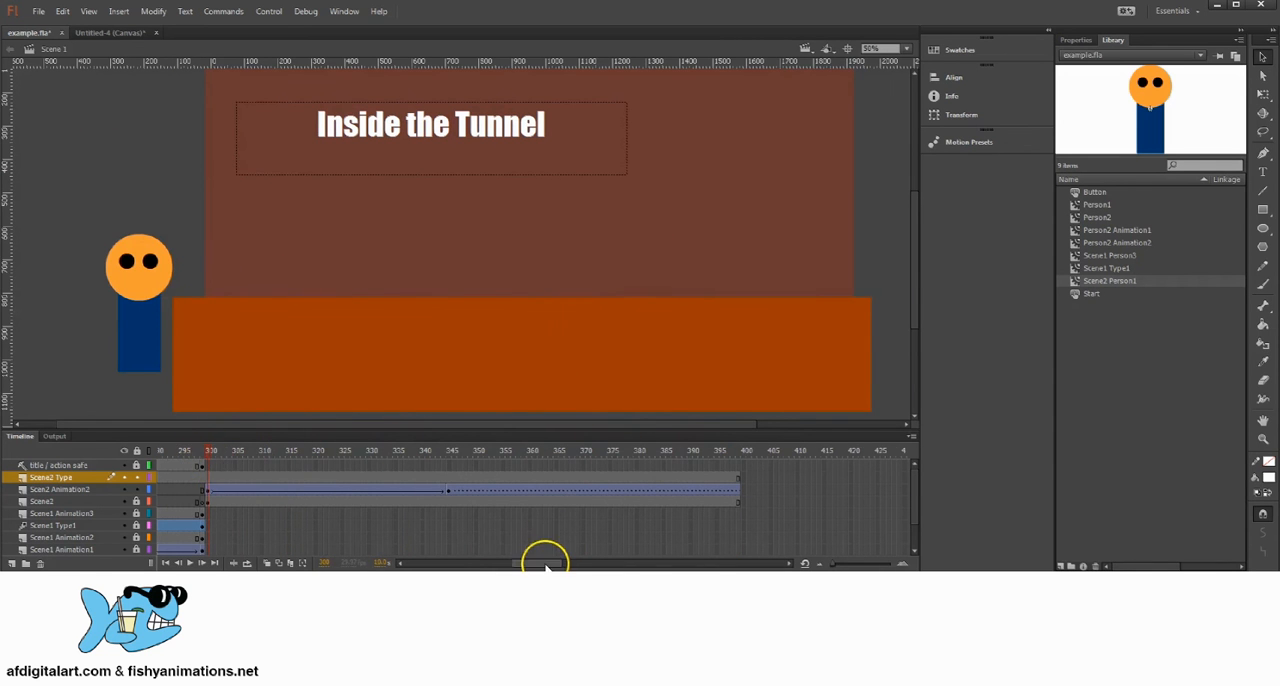
drag(545, 563, 368, 550)
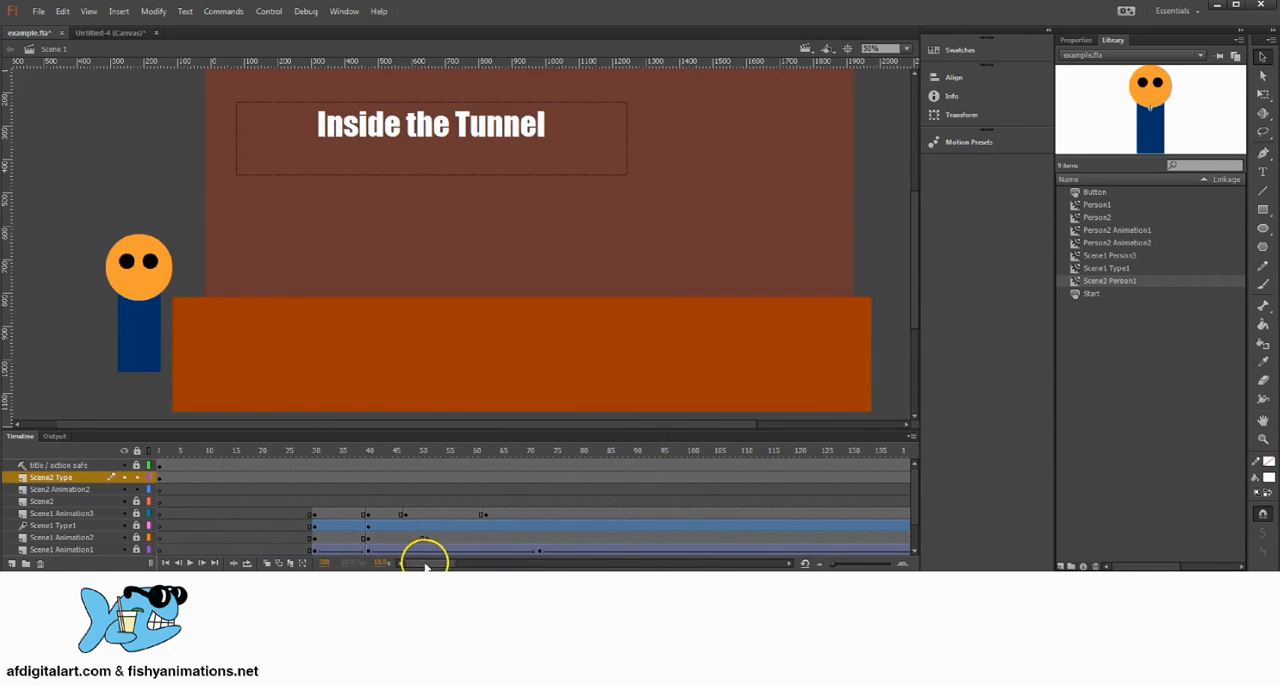
click(148, 452)
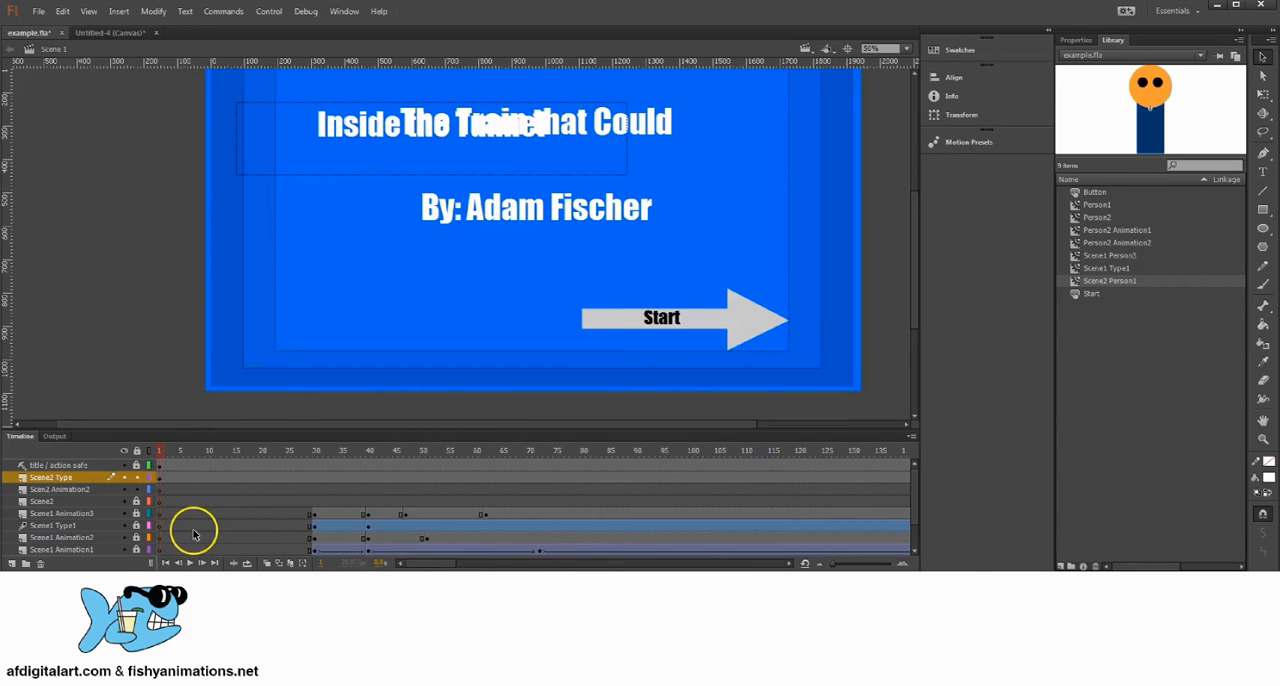
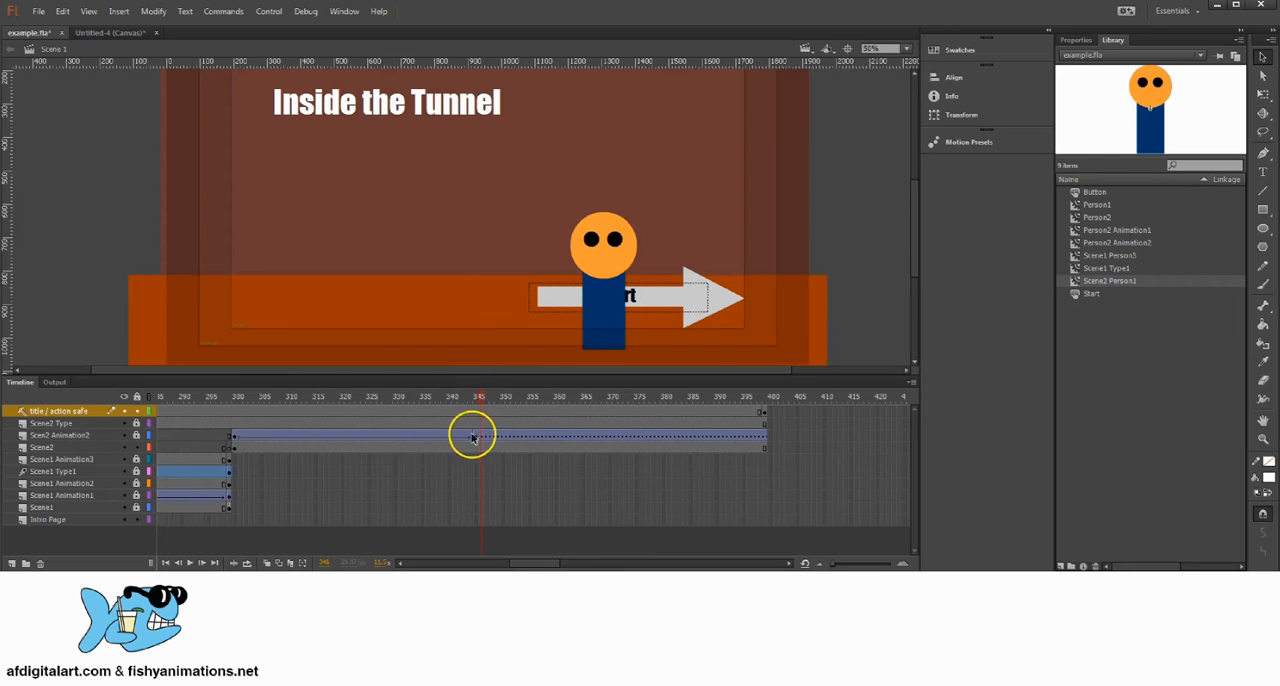
Step: On the Scen2 Animation2 layer at frame 345, move the character left to about the middle of the stage
click(475, 435)
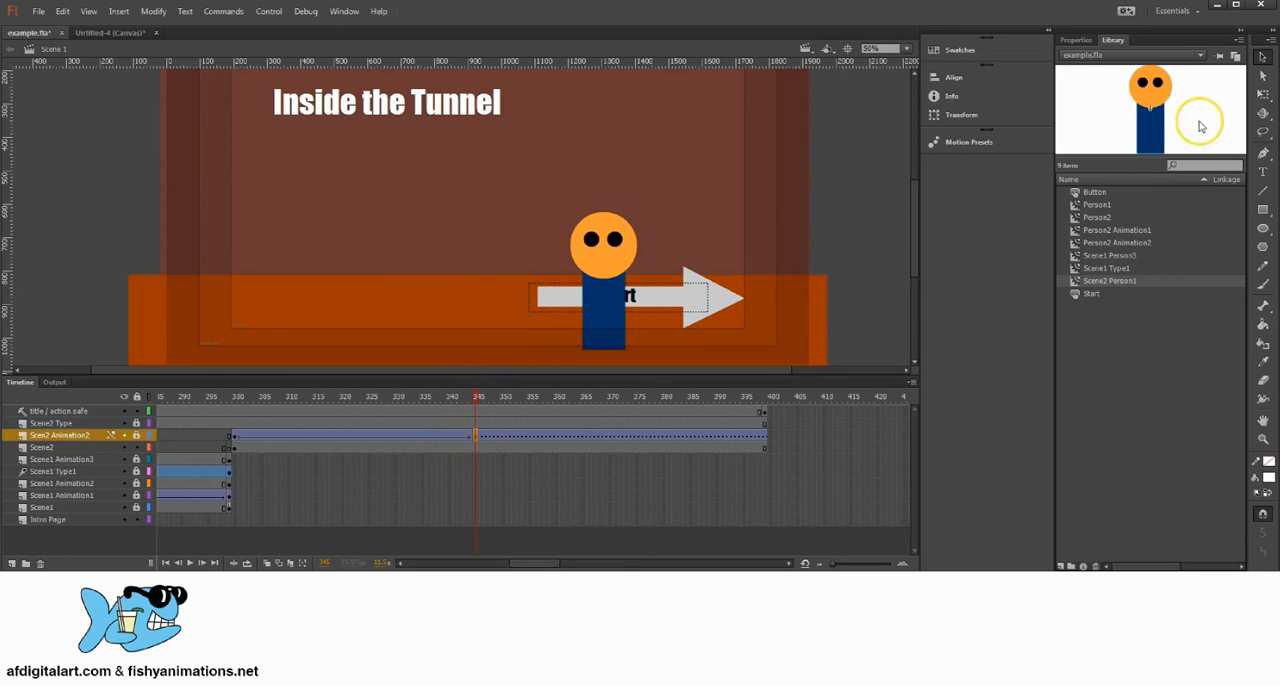
click(1262, 93)
click(612, 257)
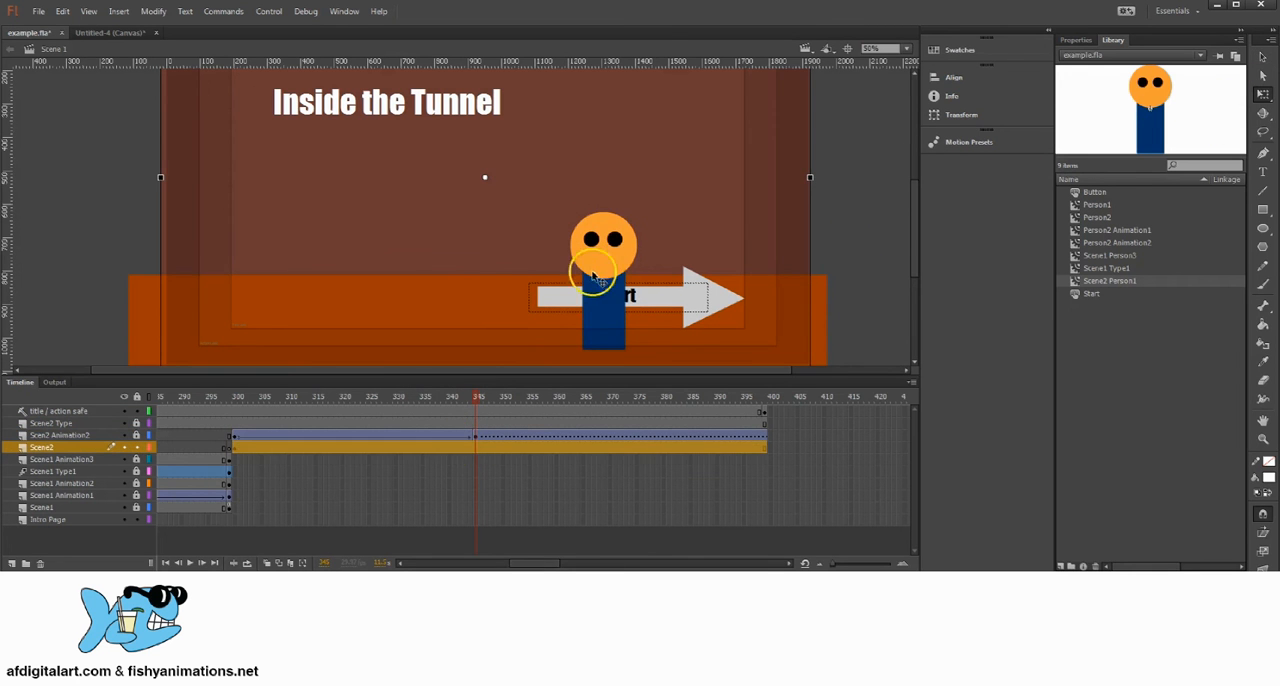
click(475, 435)
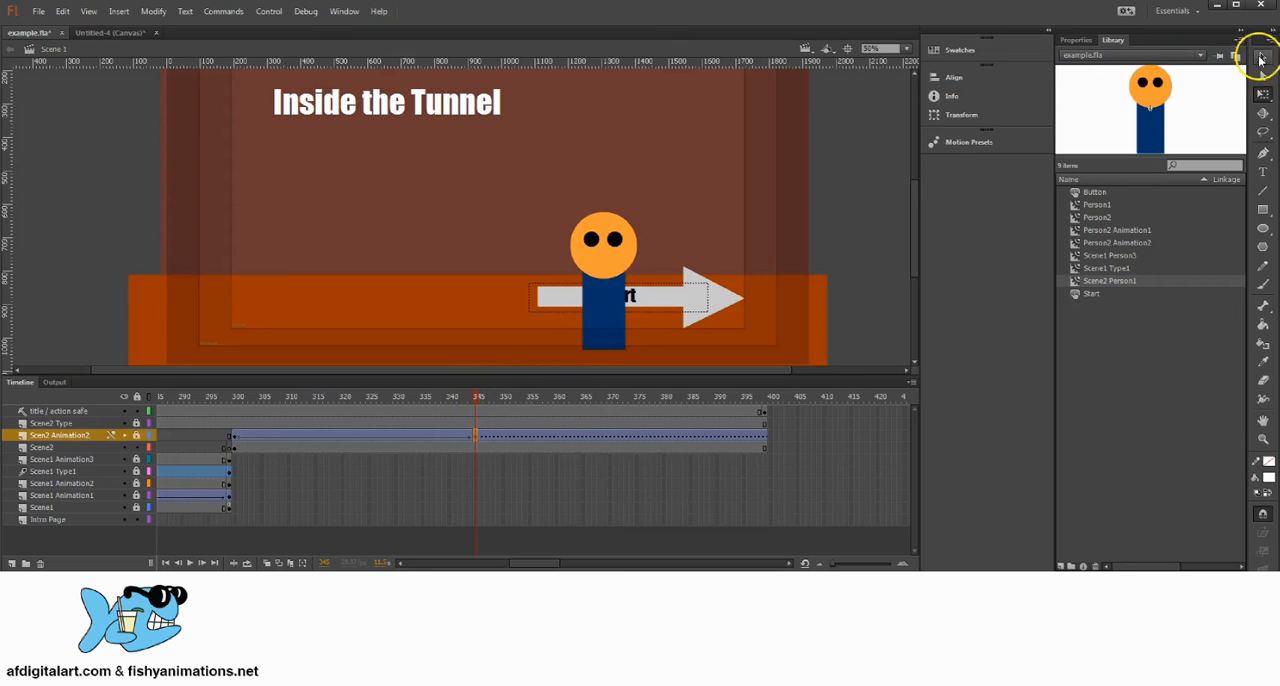
click(1262, 58)
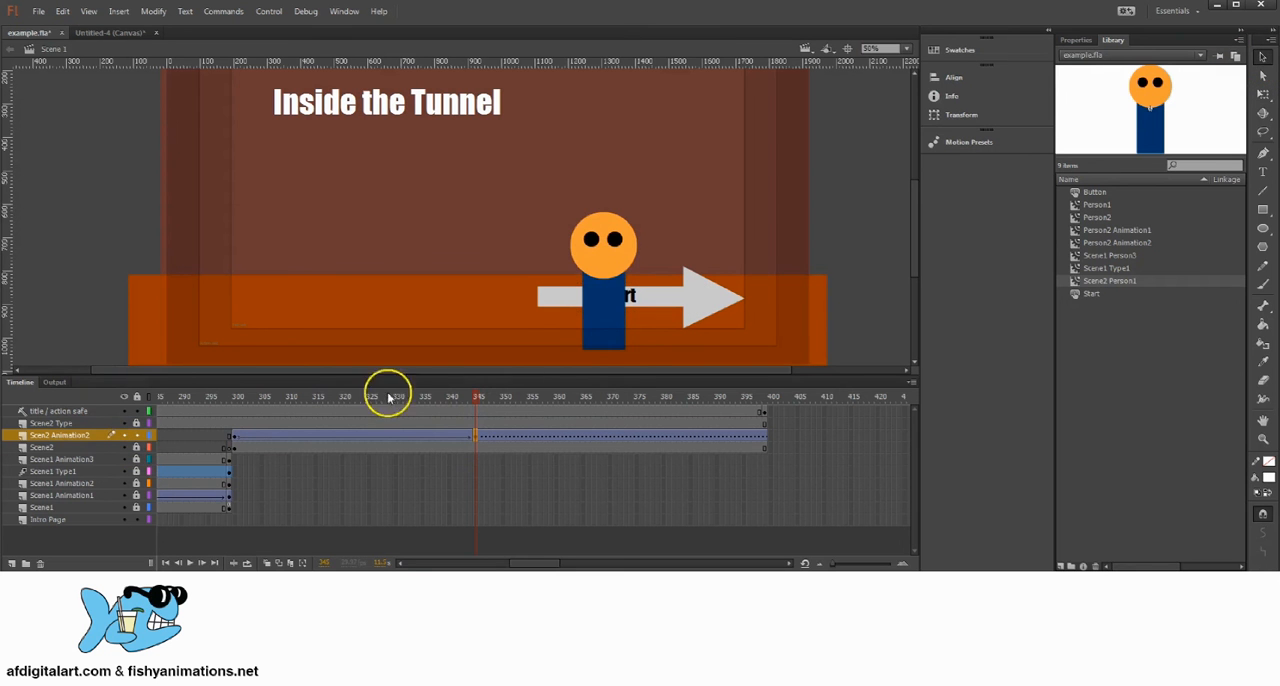
click(1262, 93)
click(617, 232)
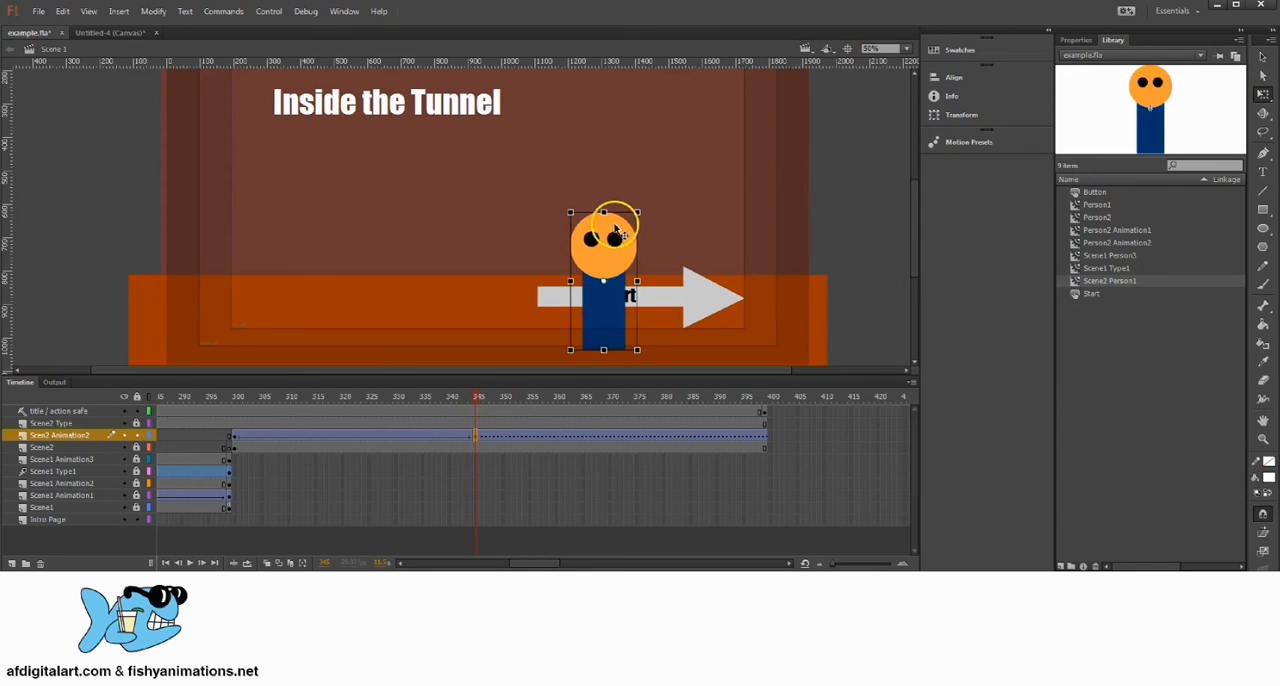
drag(617, 232, 479, 229)
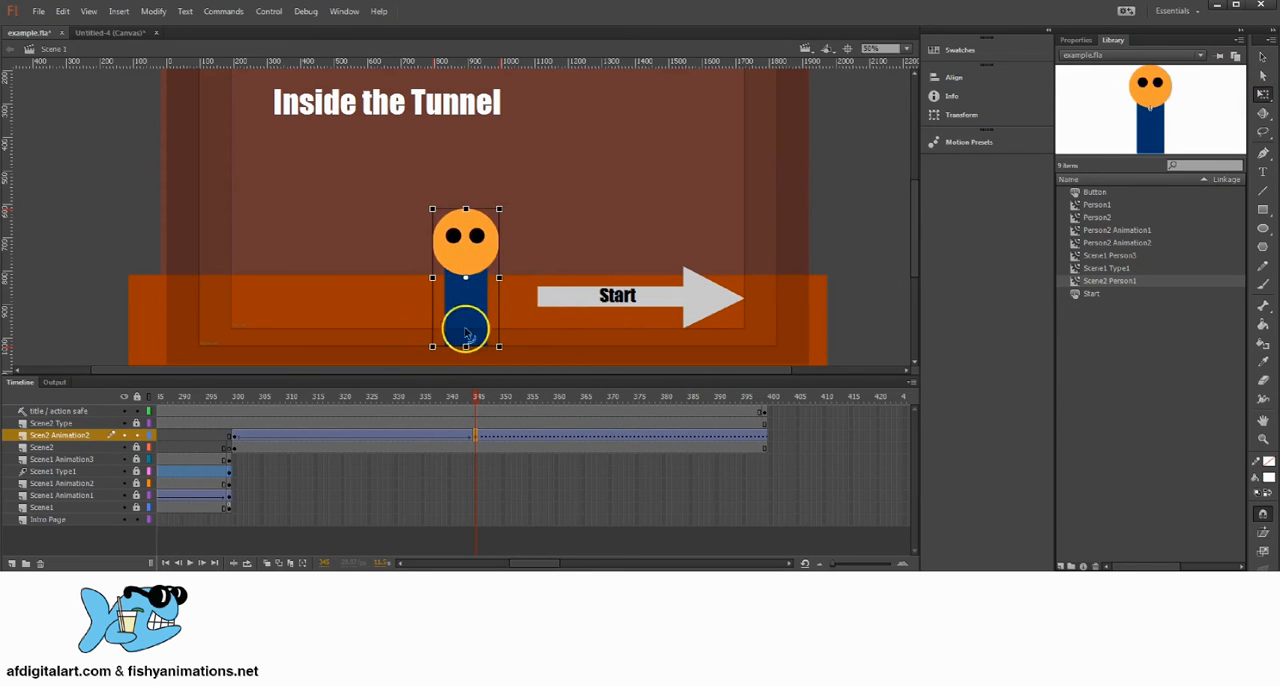
mouse_move(477, 398)
mouse_down()
mouse_move(217, 380)
mouse_move(478, 401)
mouse_up()
click(475, 437)
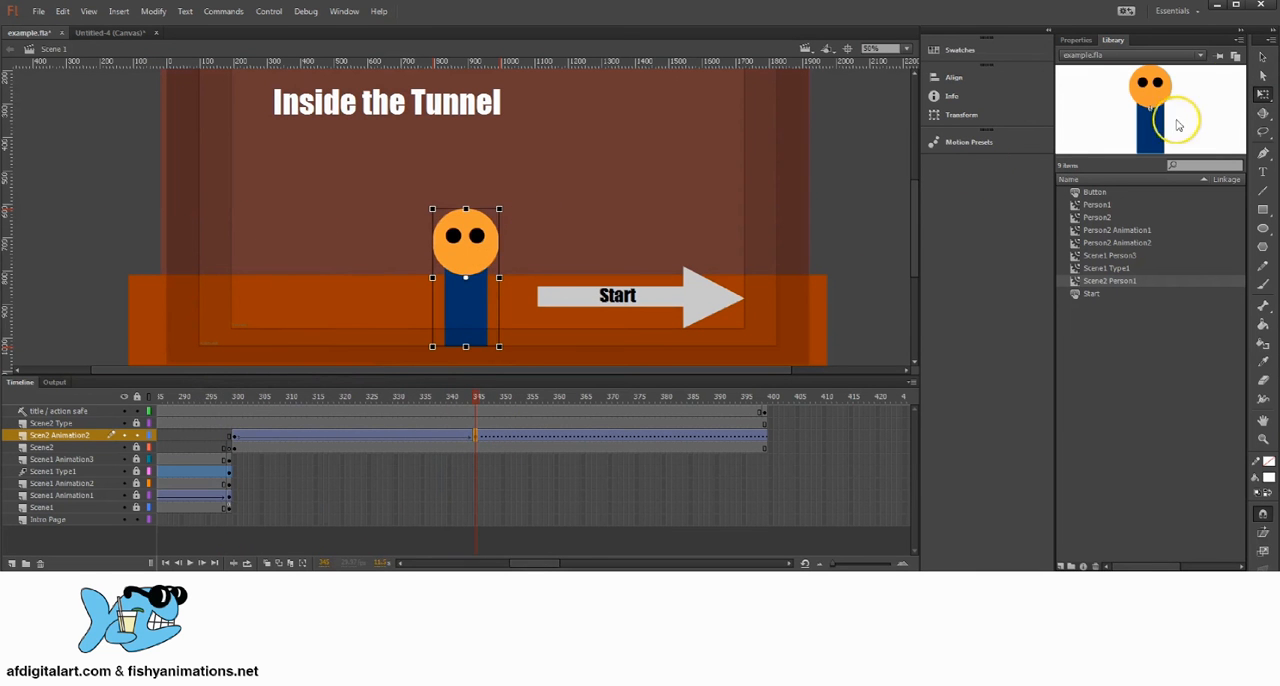
click(1261, 57)
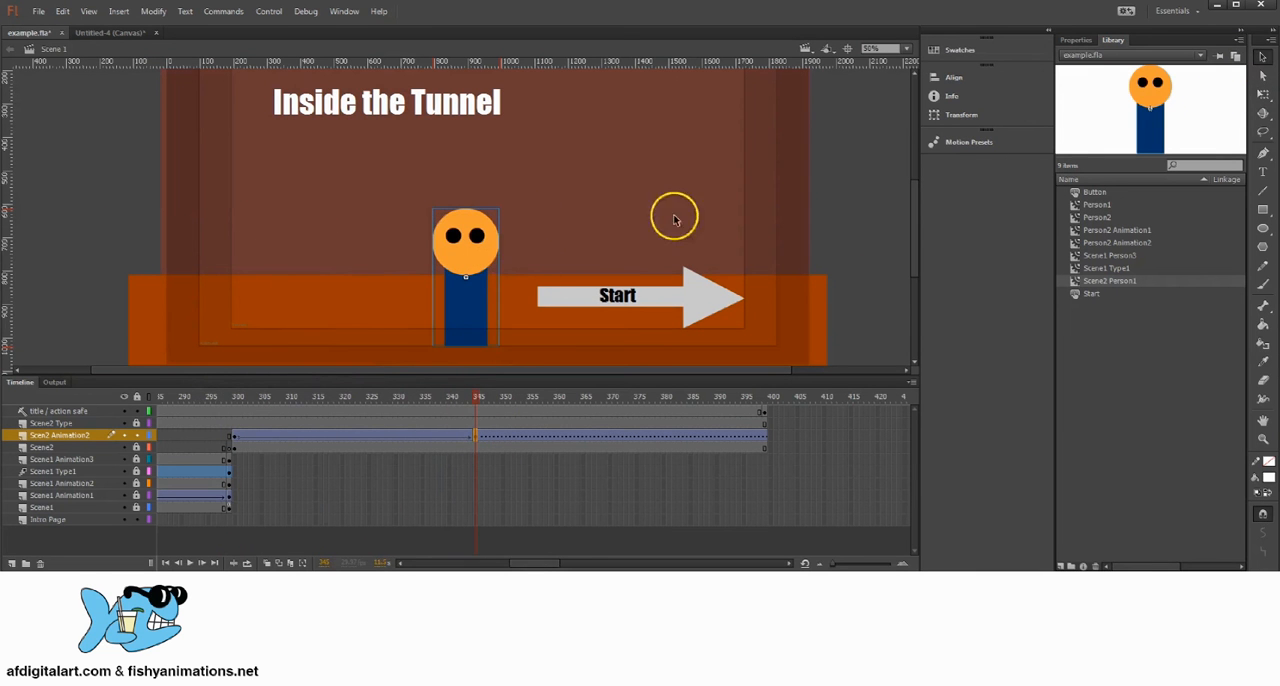
click(480, 438)
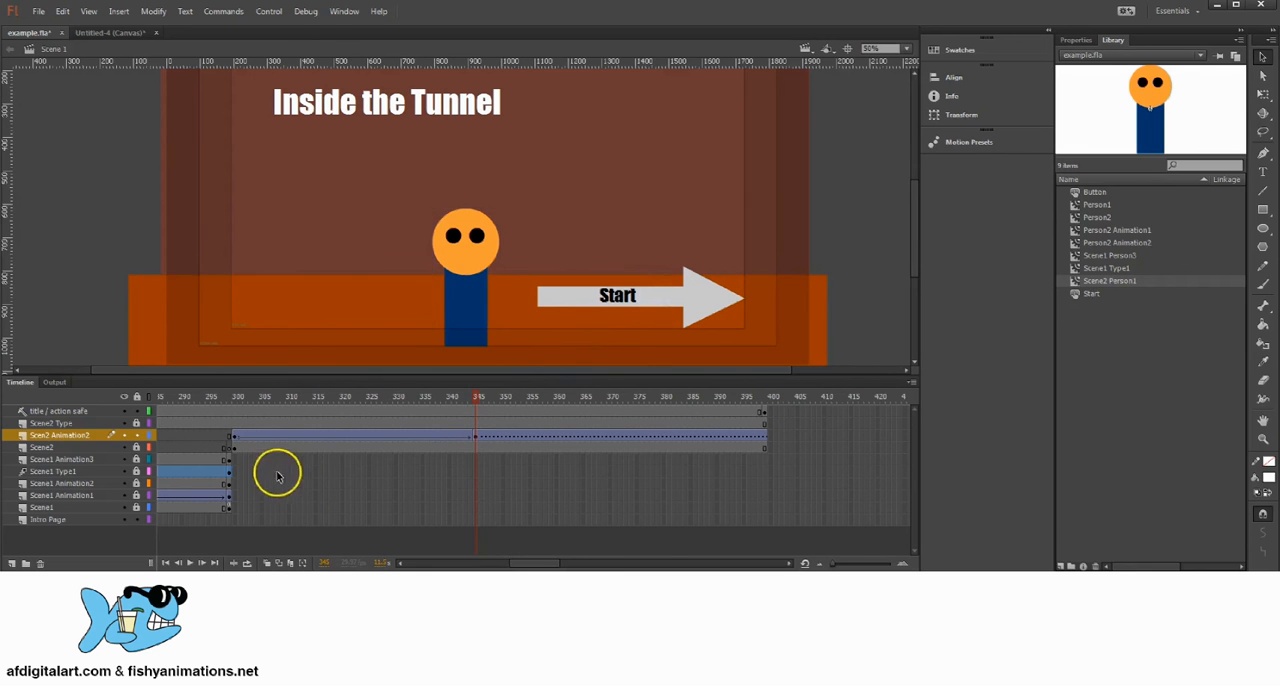
Step: Select the Start arrow on the Scene2 layer at frame 300 and swap its symbol for Button
click(234, 447)
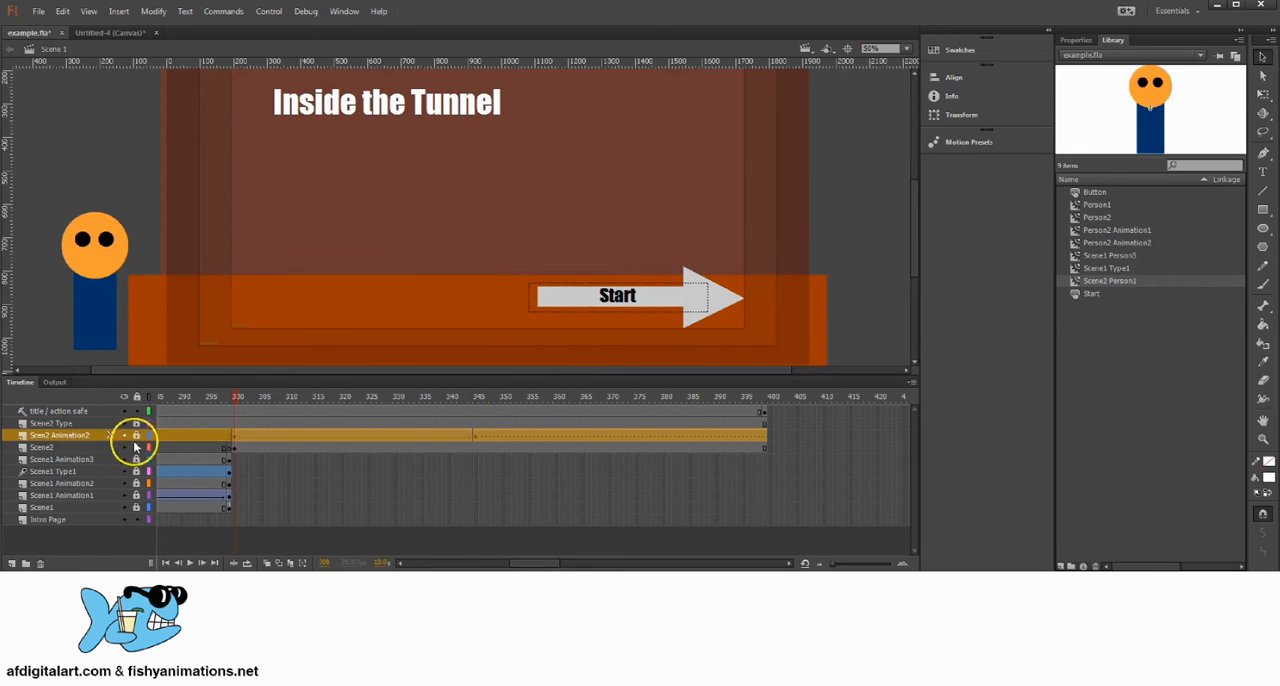
click(108, 450)
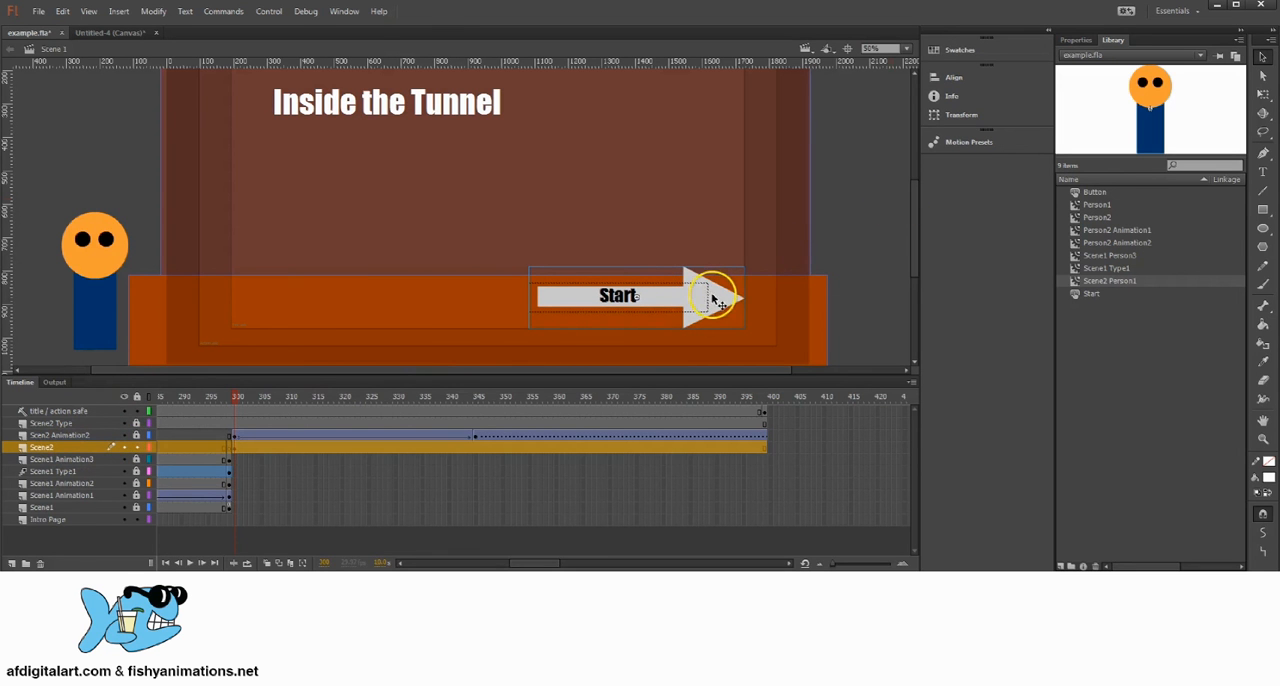
click(863, 185)
click(717, 299)
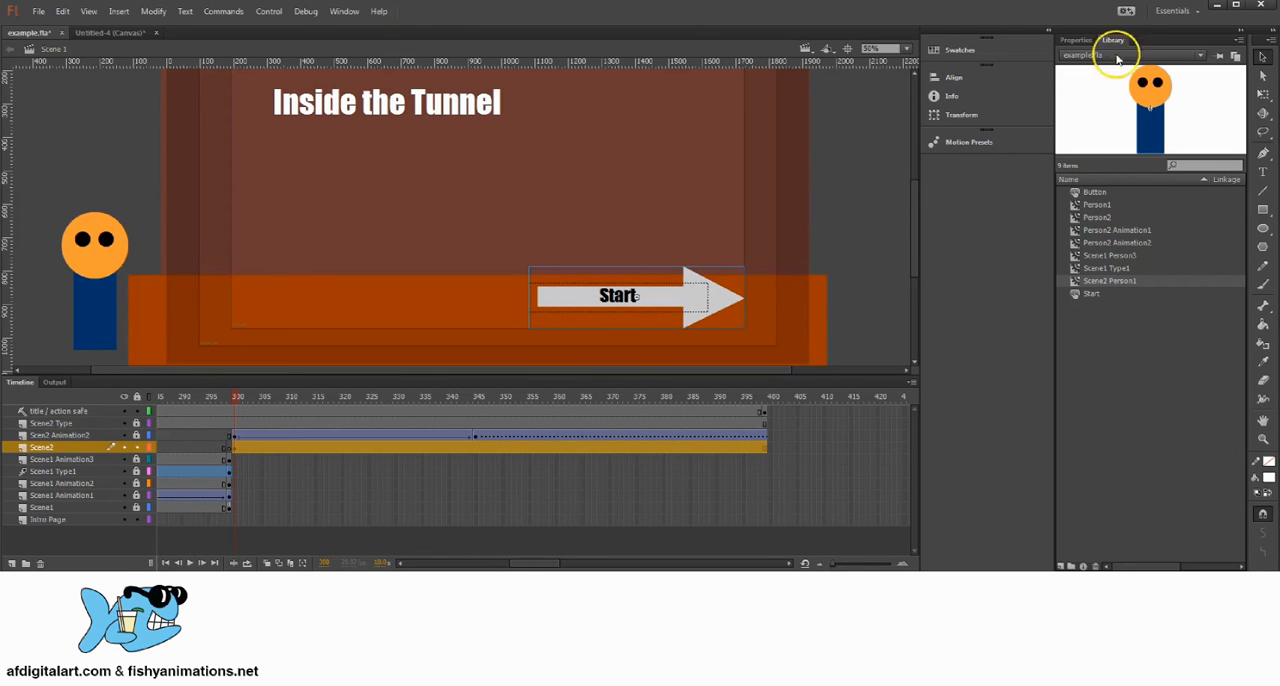
click(1076, 40)
click(1206, 101)
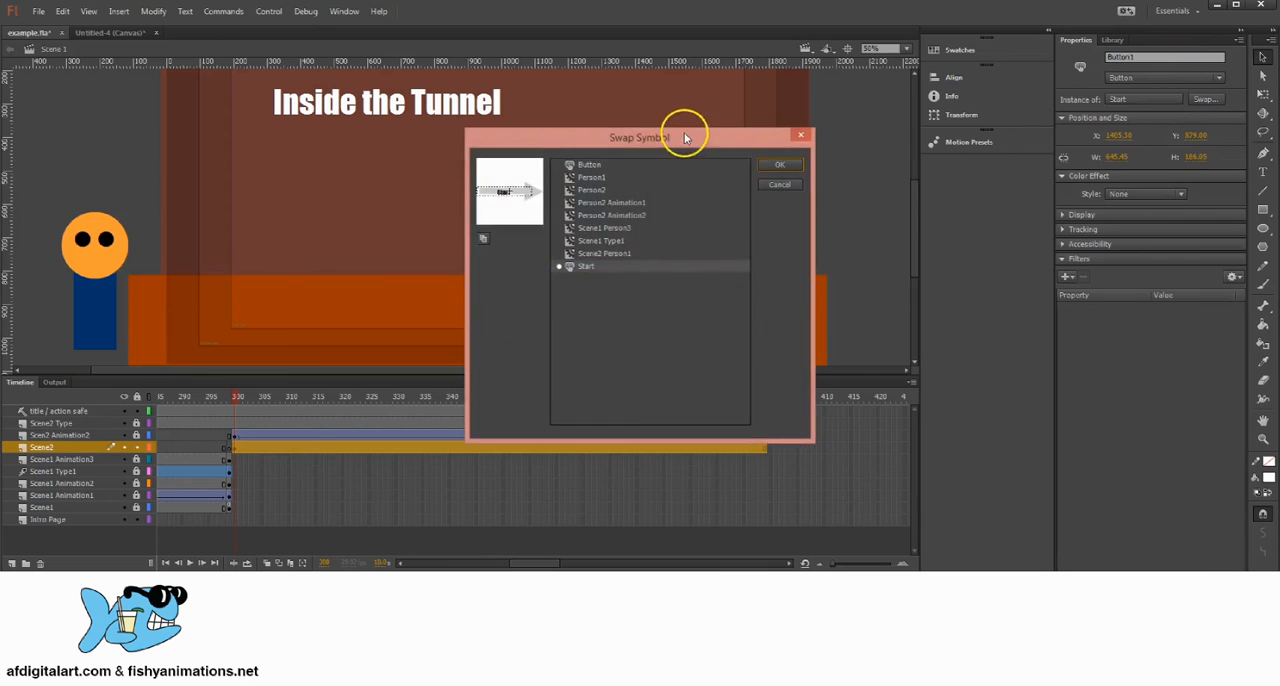
drag(686, 131, 1020, 123)
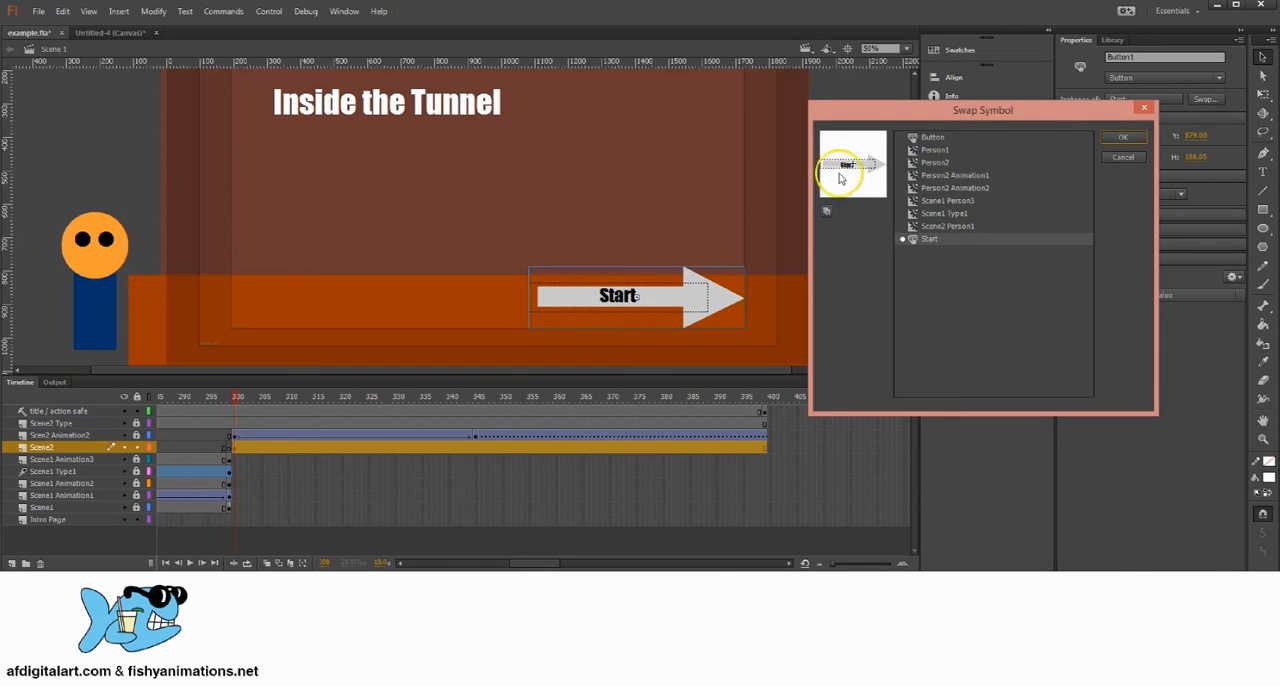
click(932, 137)
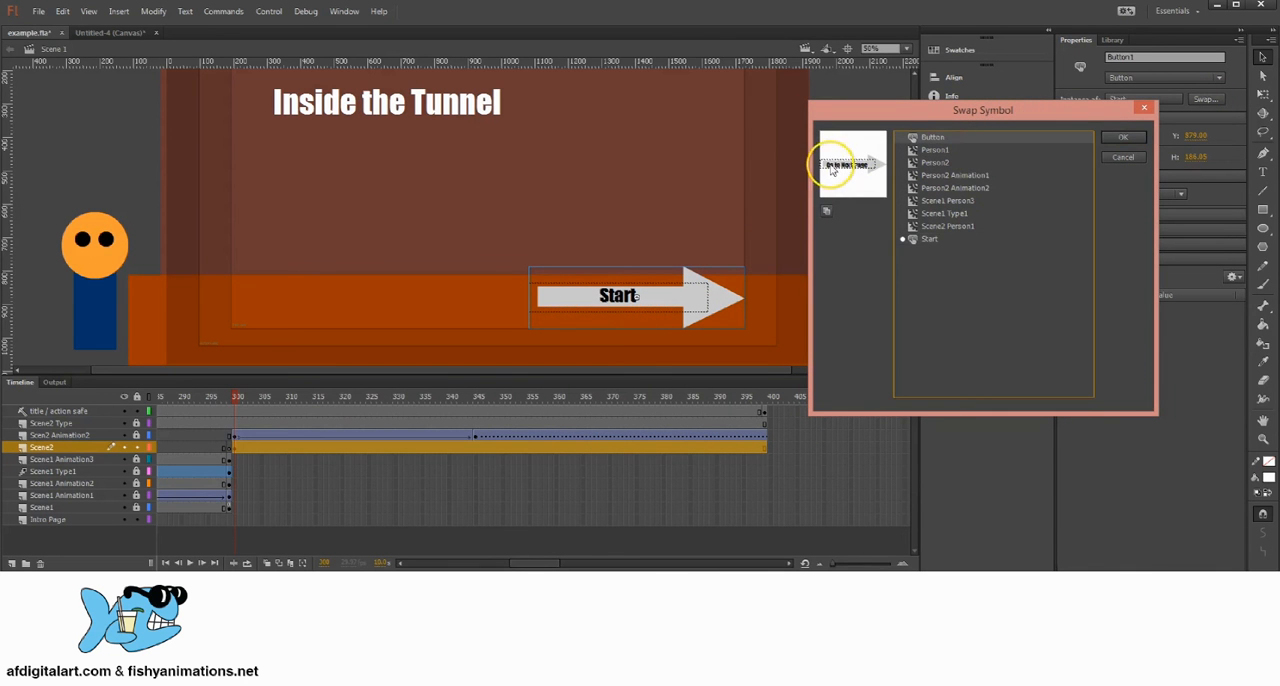
click(1123, 140)
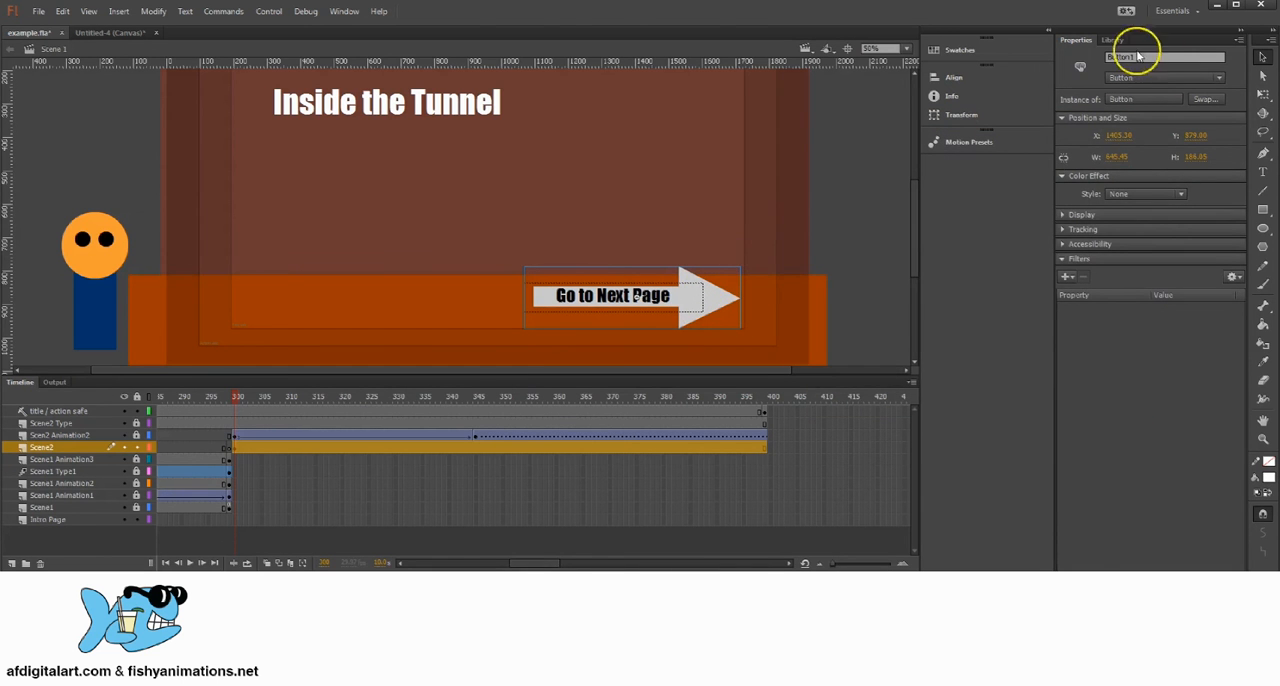
Step: Swap the arrow's symbol back to Start
click(1190, 102)
drag(723, 134, 1007, 108)
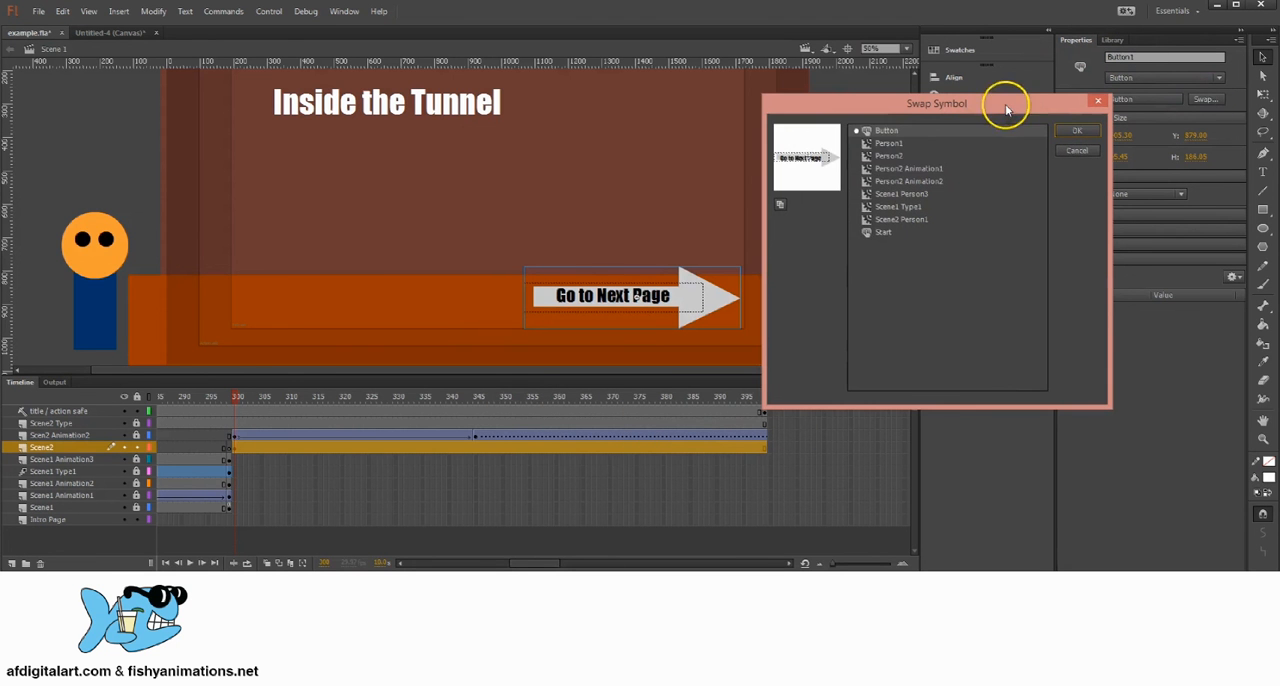
click(880, 232)
click(1077, 131)
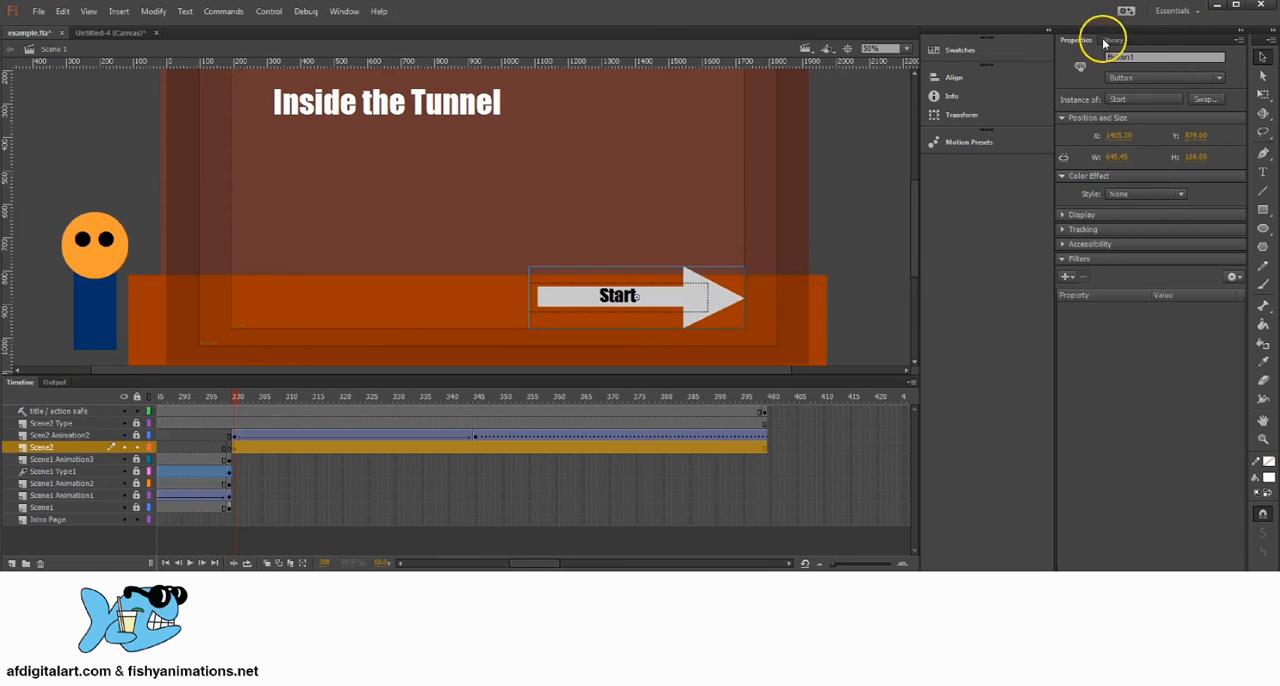
Step: Swap the arrow's symbol for Button again and nudge it about 10 px right to line up with the title-safe edge
click(1208, 98)
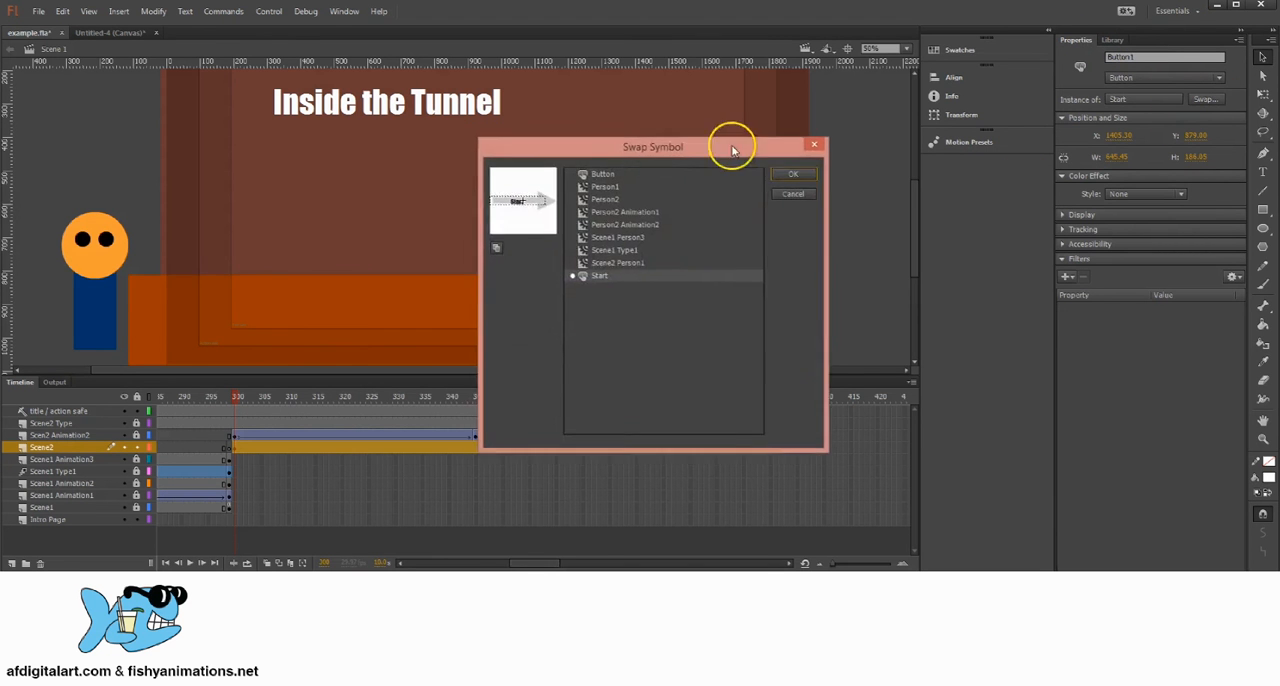
drag(732, 150, 1076, 103)
click(948, 128)
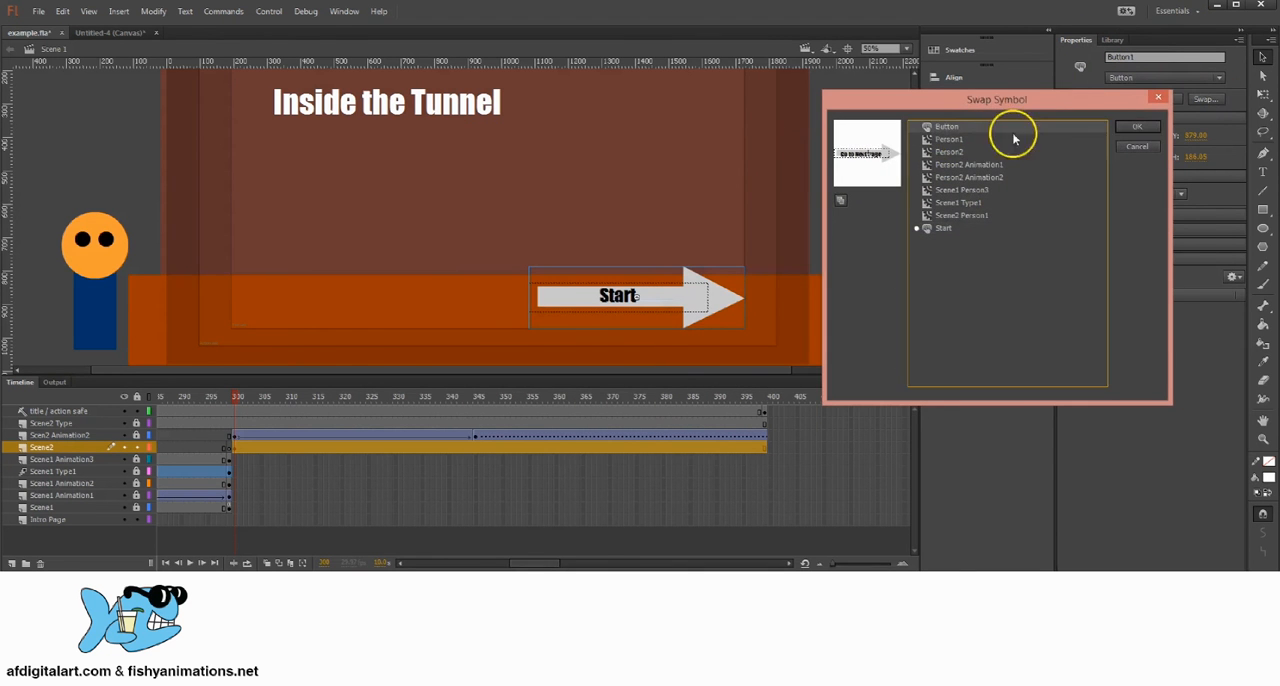
click(1132, 127)
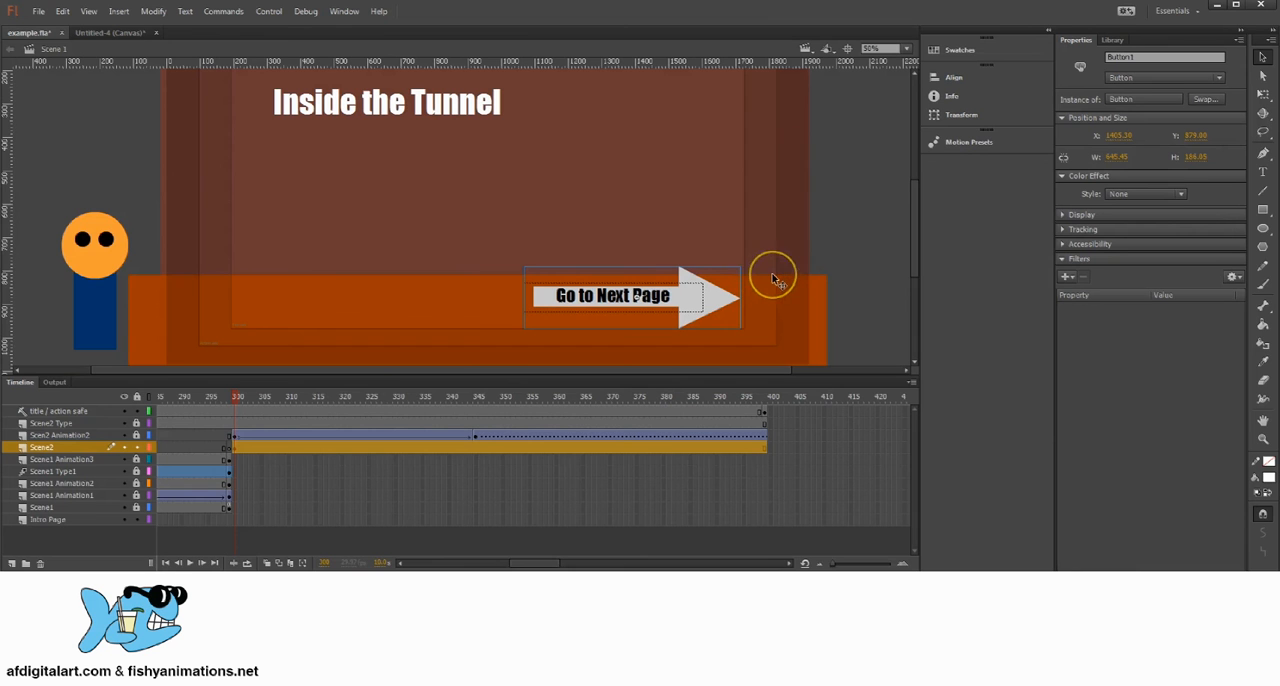
key(Right)
key(Right)
key(Right)
key(Right)
key(Right)
key(Right)
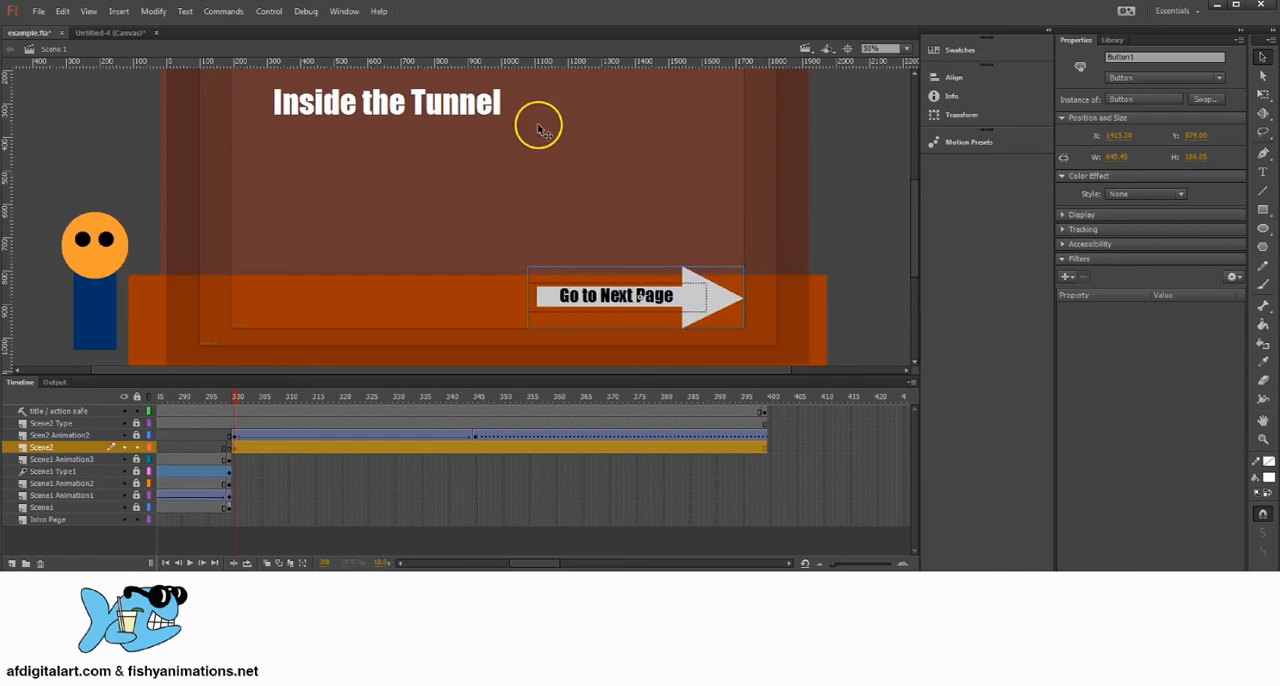
Step: Place a vertical guide at the Go to Next Page arrow's tip and a horizontal guide along its lower edge
drag(566, 241, 580, 199)
drag(595, 158, 591, 194)
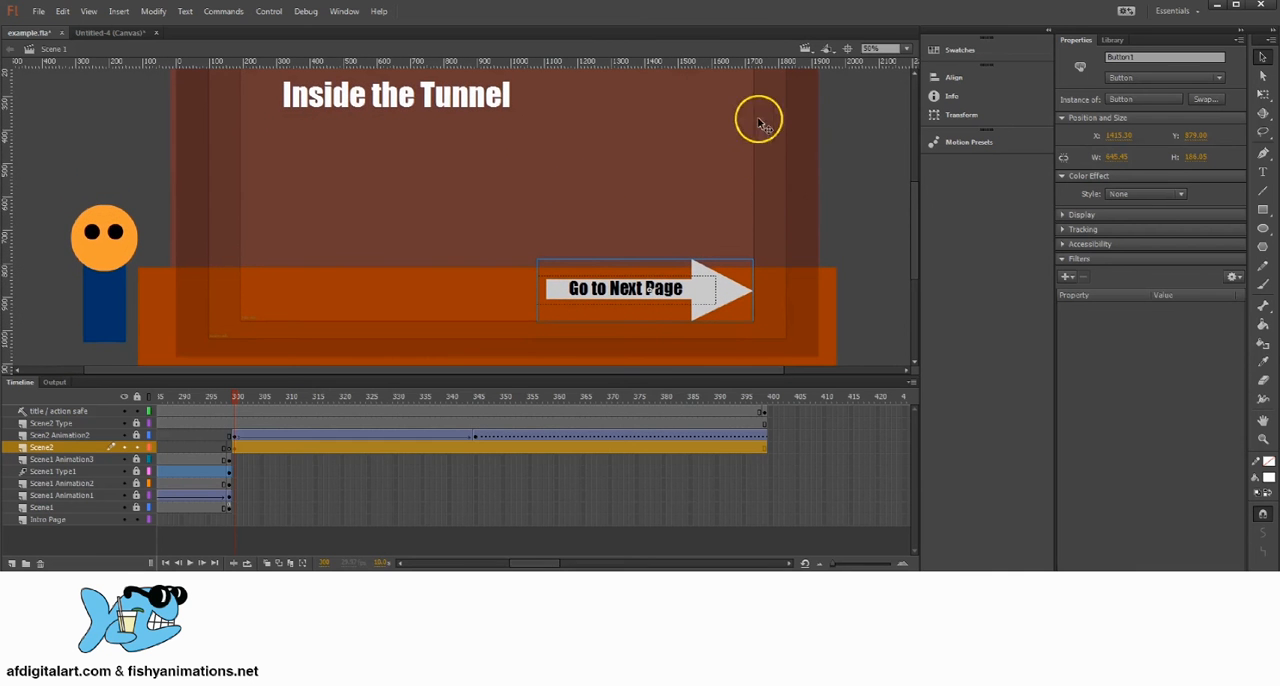
drag(586, 237, 583, 234)
key(w)
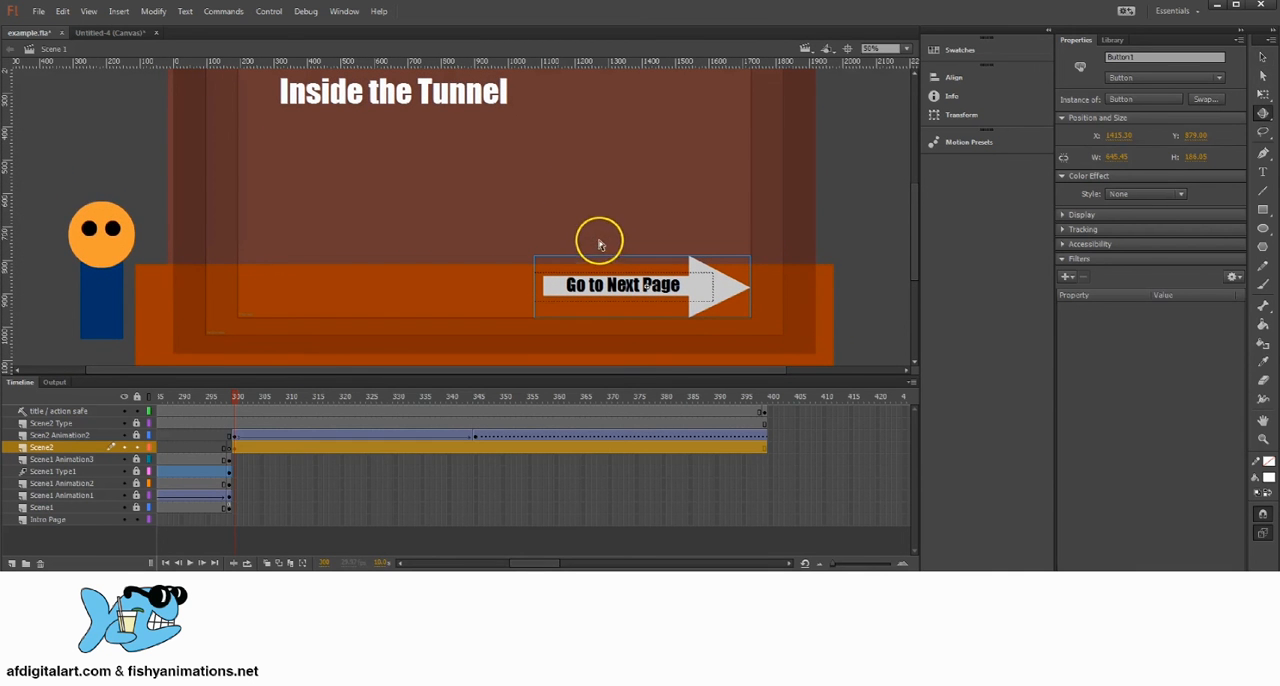
click(119, 11)
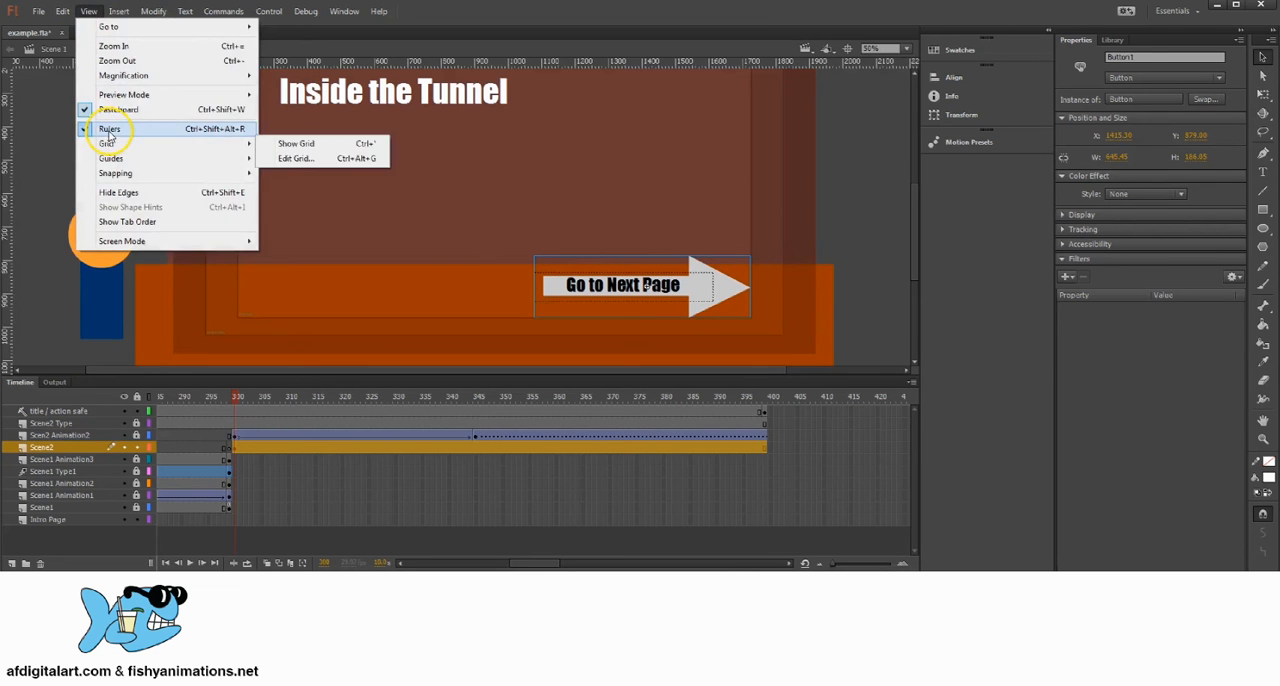
click(109, 128)
click(87, 12)
click(100, 128)
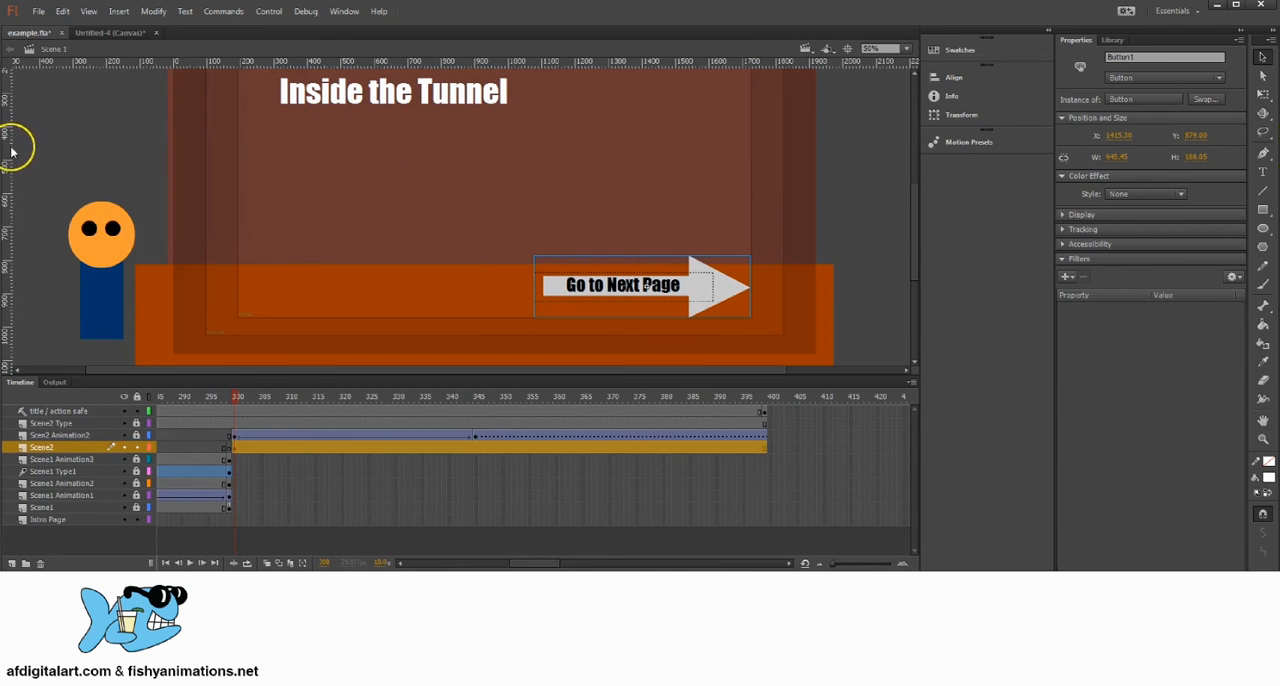
drag(745, 181, 751, 187)
drag(680, 63, 744, 323)
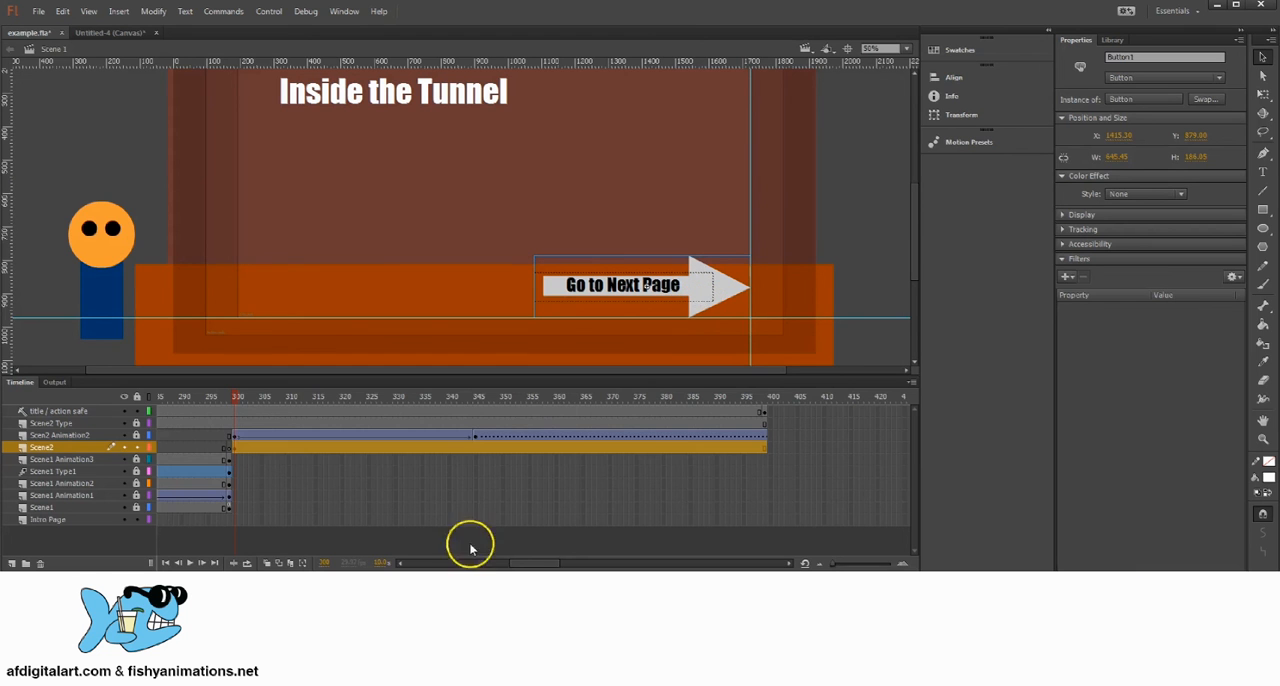
Step: Compare the Start arrow at frame 1 with the Go to Next Page arrow at frame 300 against the guides
drag(531, 563, 426, 556)
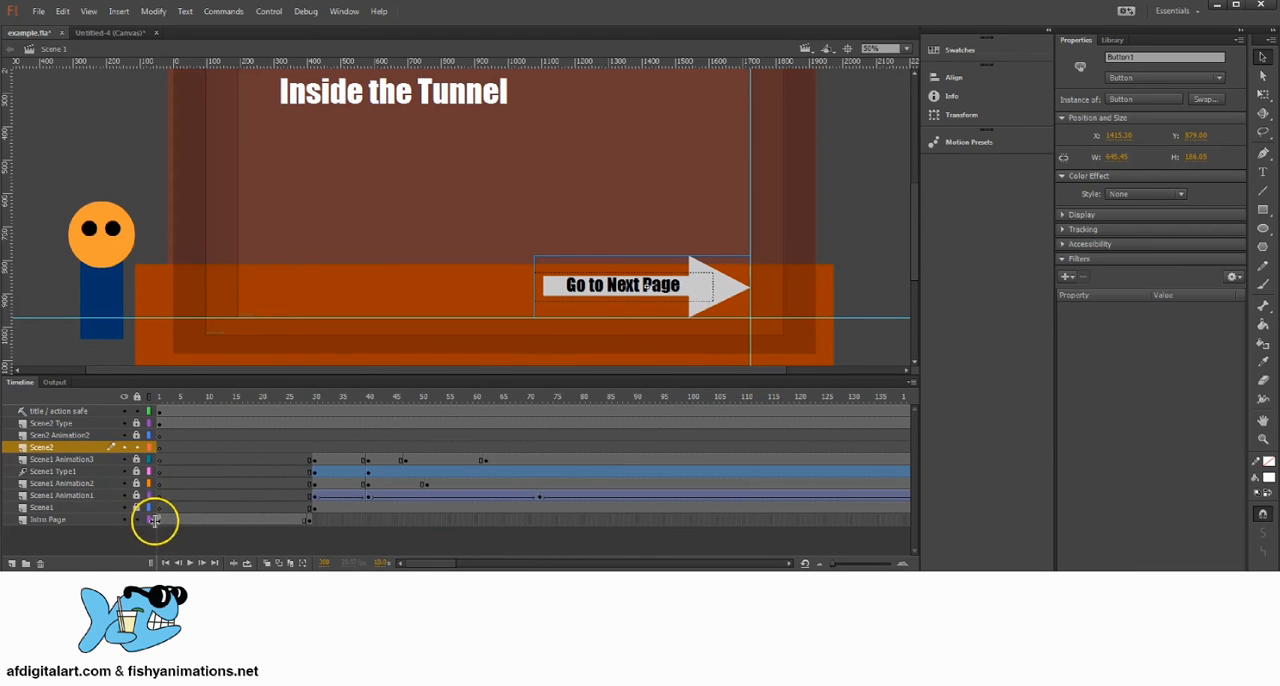
click(157, 521)
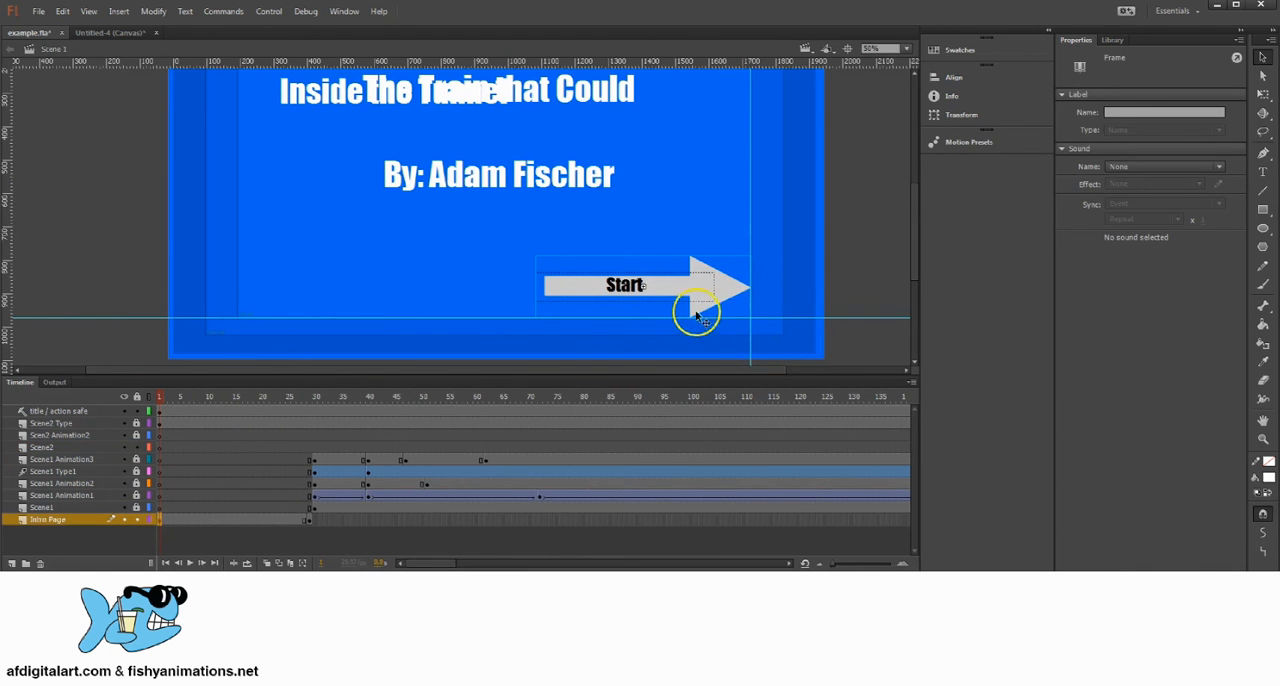
drag(549, 400, 877, 400)
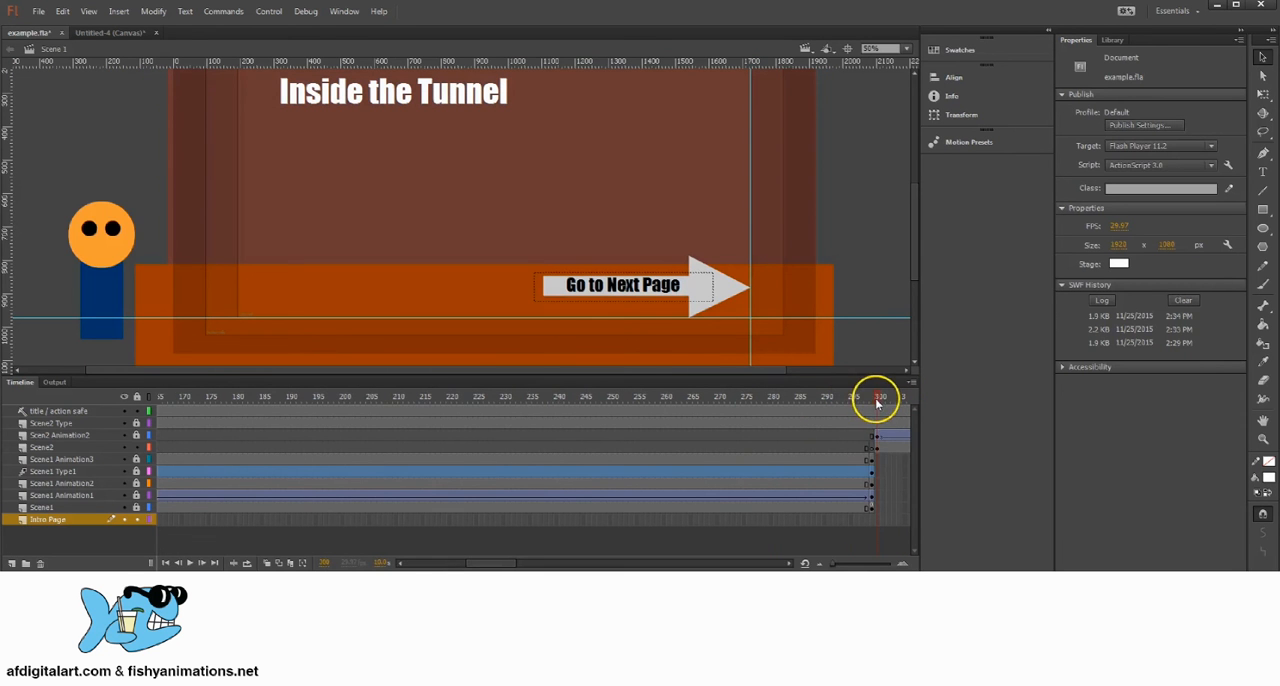
click(722, 295)
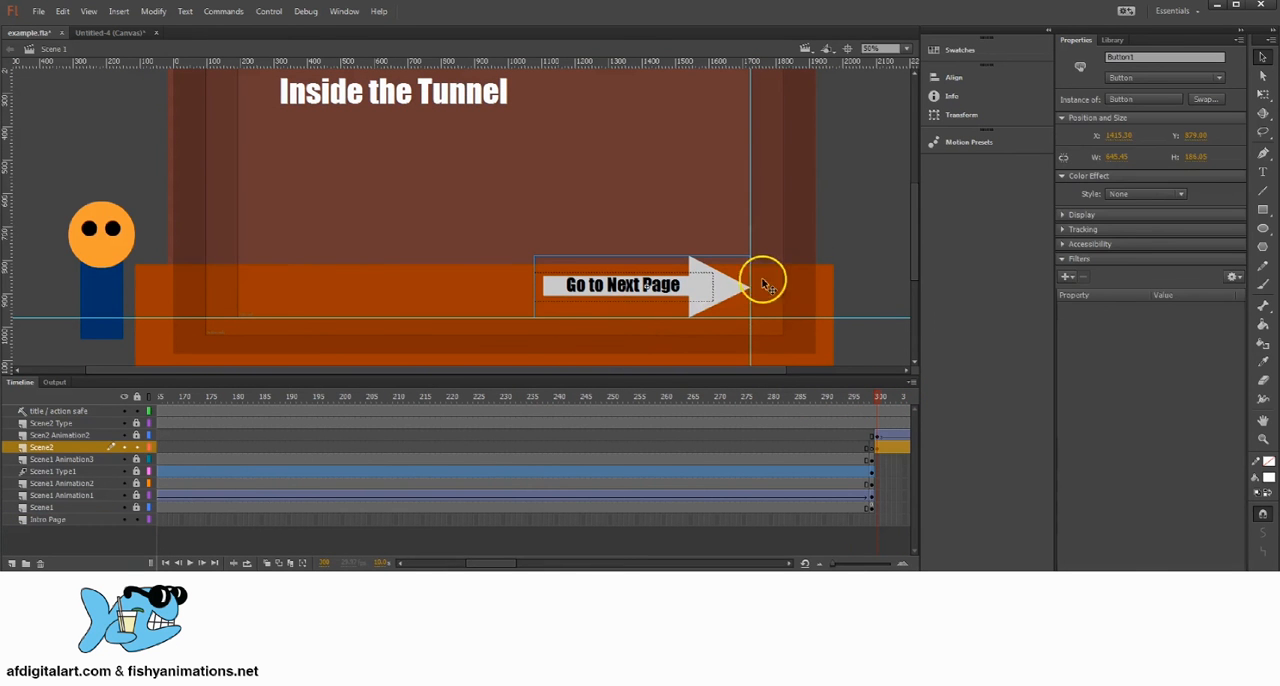
Step: Examine the stage at frame 30, where Scene1 begins, for text and objects that belong to the second scene
drag(879, 397, 317, 438)
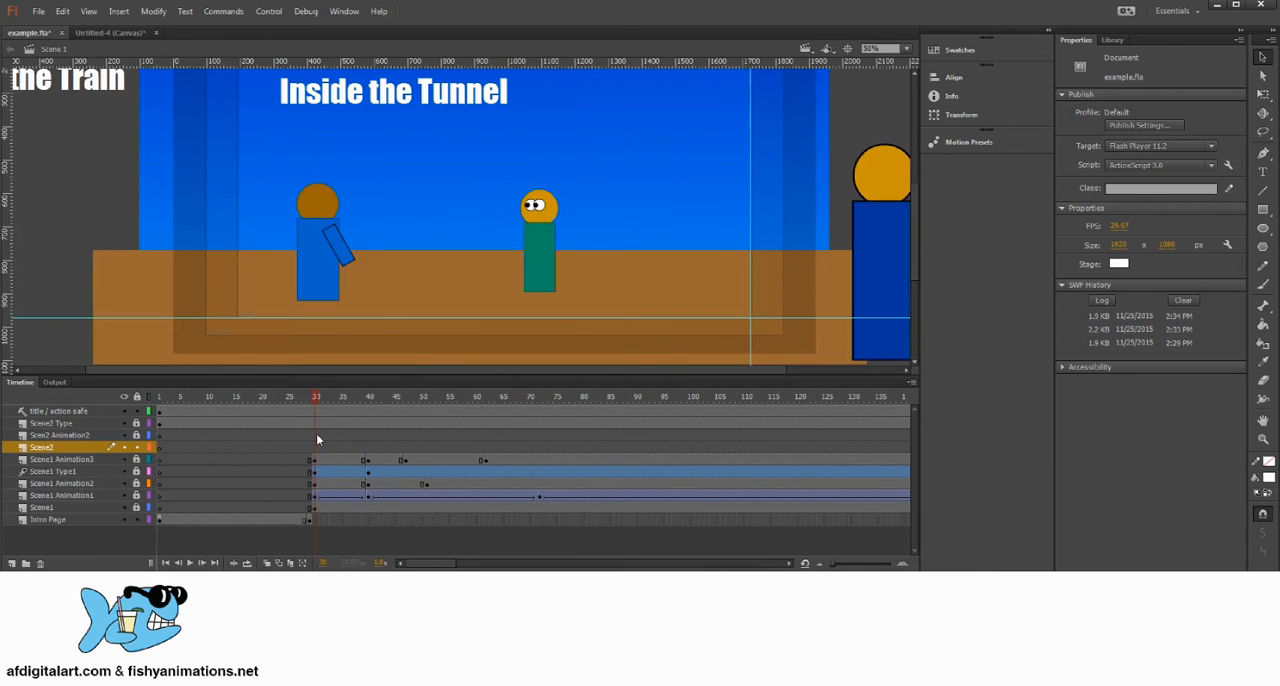
scroll(737, 229, up, 5)
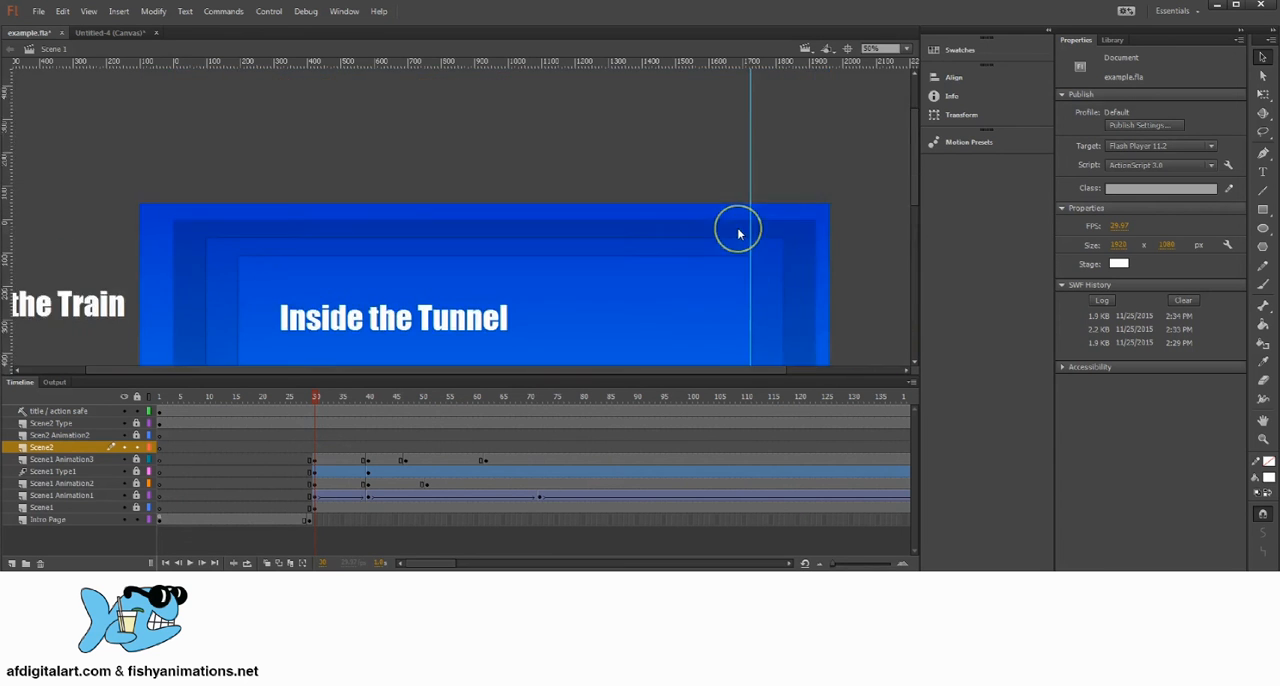
scroll(737, 229, down, 6)
scroll(737, 233, up, 2)
scroll(737, 233, down, 2)
scroll(737, 233, up, 2)
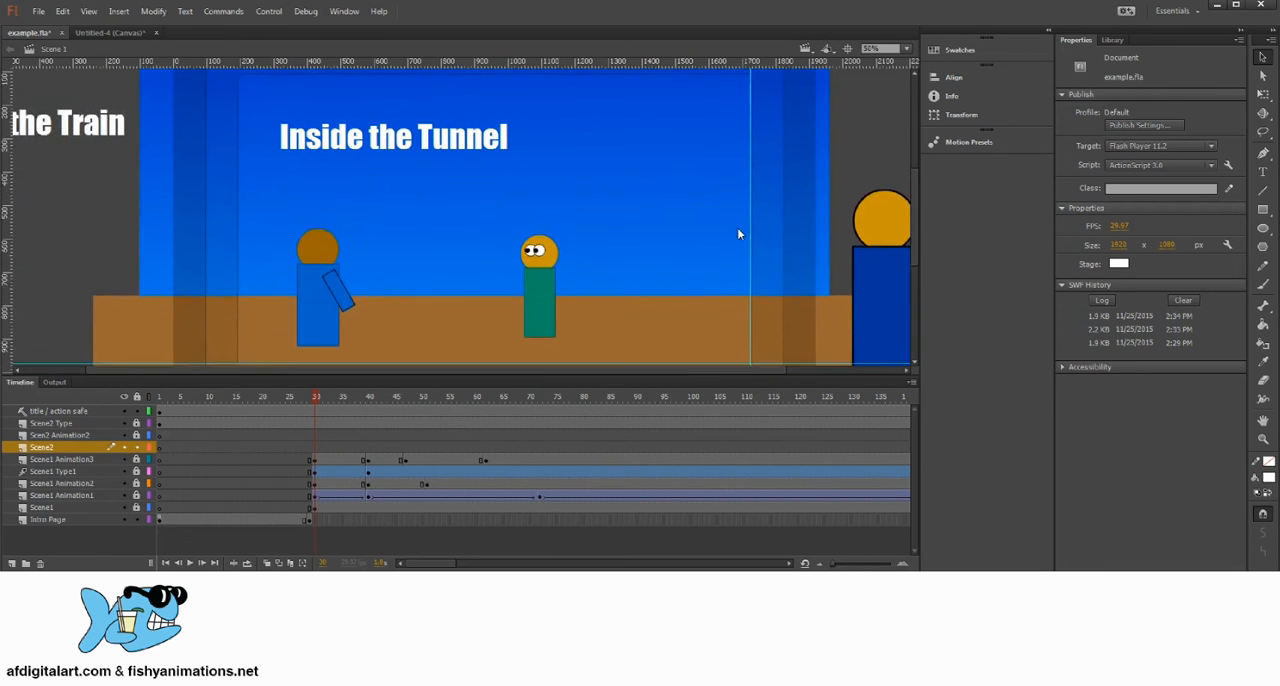
mouse_move(310, 395)
mouse_down()
mouse_move(253, 402)
mouse_move(321, 417)
mouse_up()
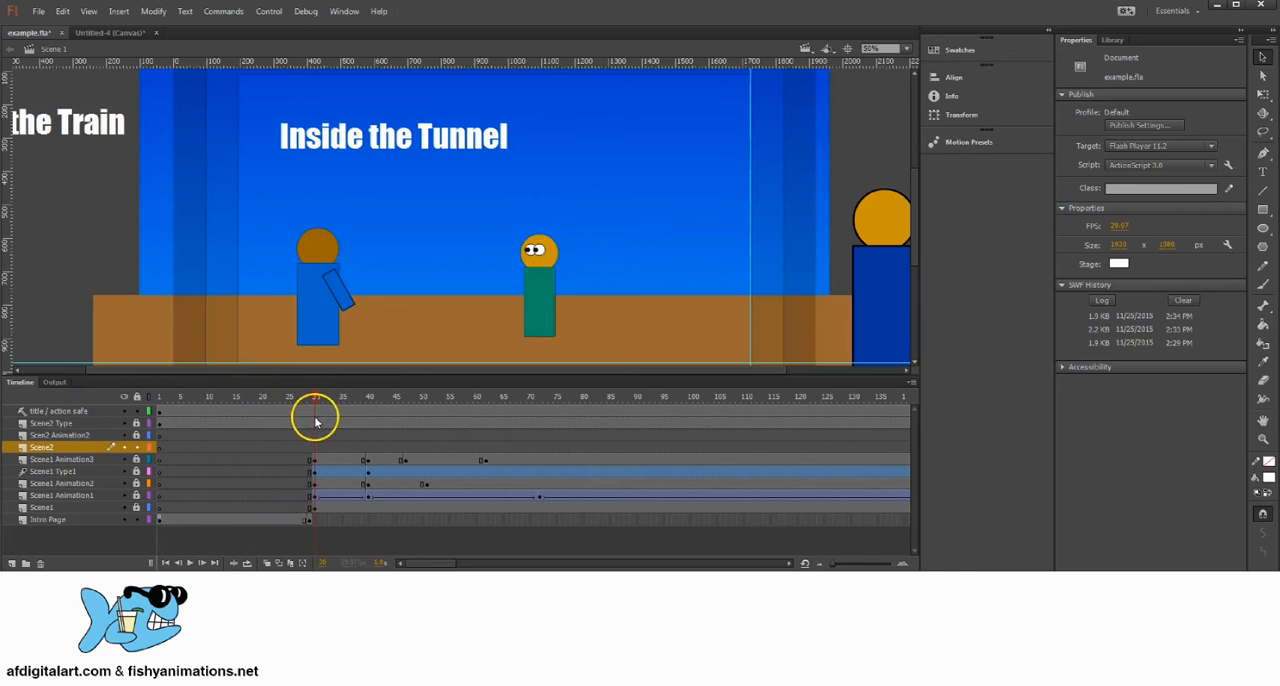
Step: Unlock the Scene1 layer and its type and animation layers, and select frame 30 of Scene1
click(47, 508)
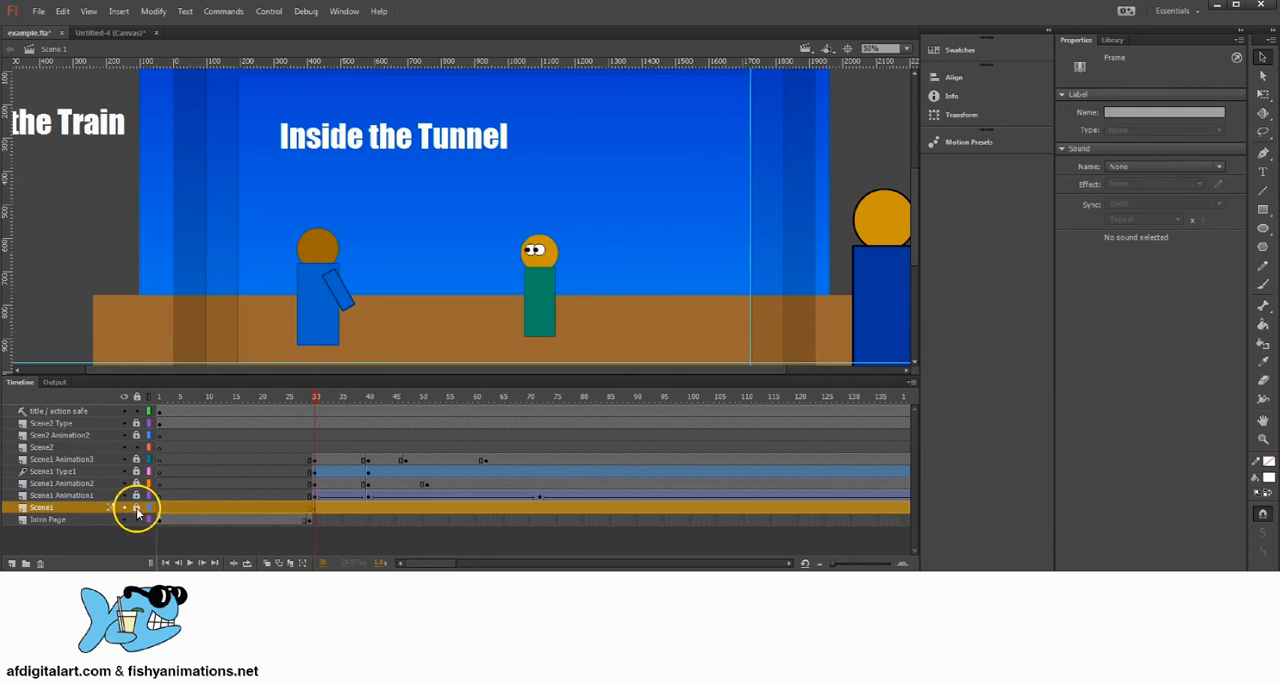
drag(138, 484, 138, 461)
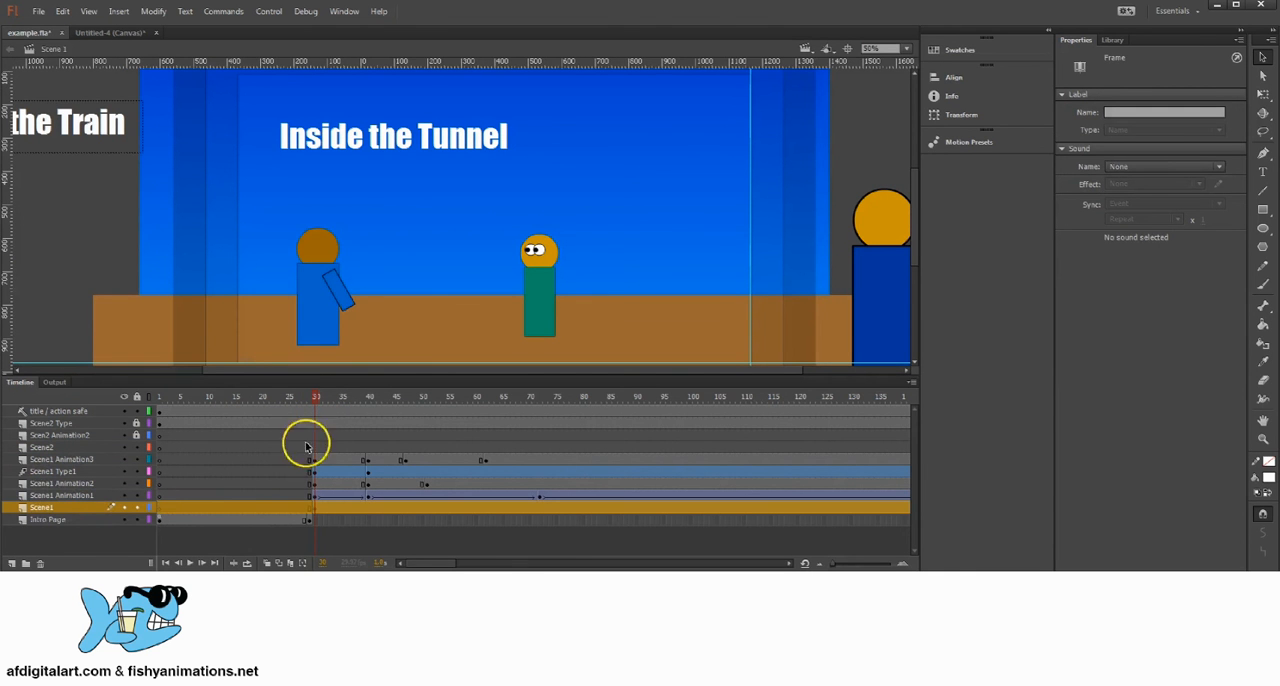
key(space)
drag(632, 276, 638, 243)
click(312, 510)
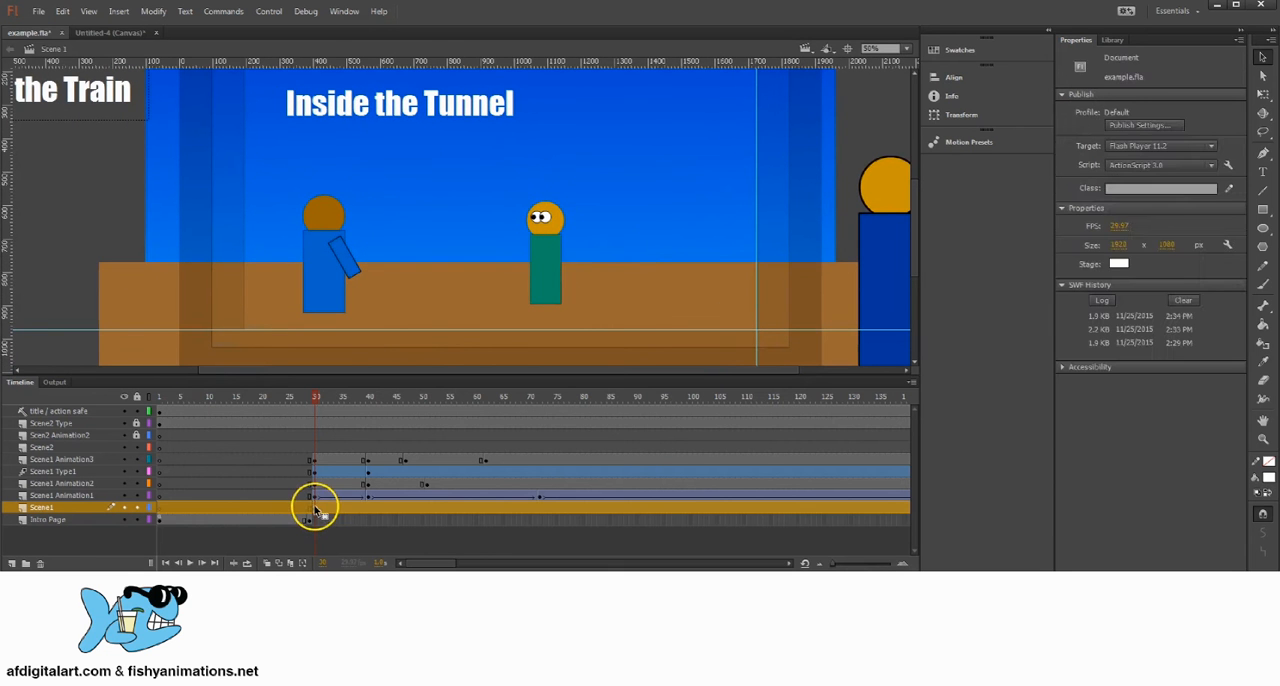
click(313, 510)
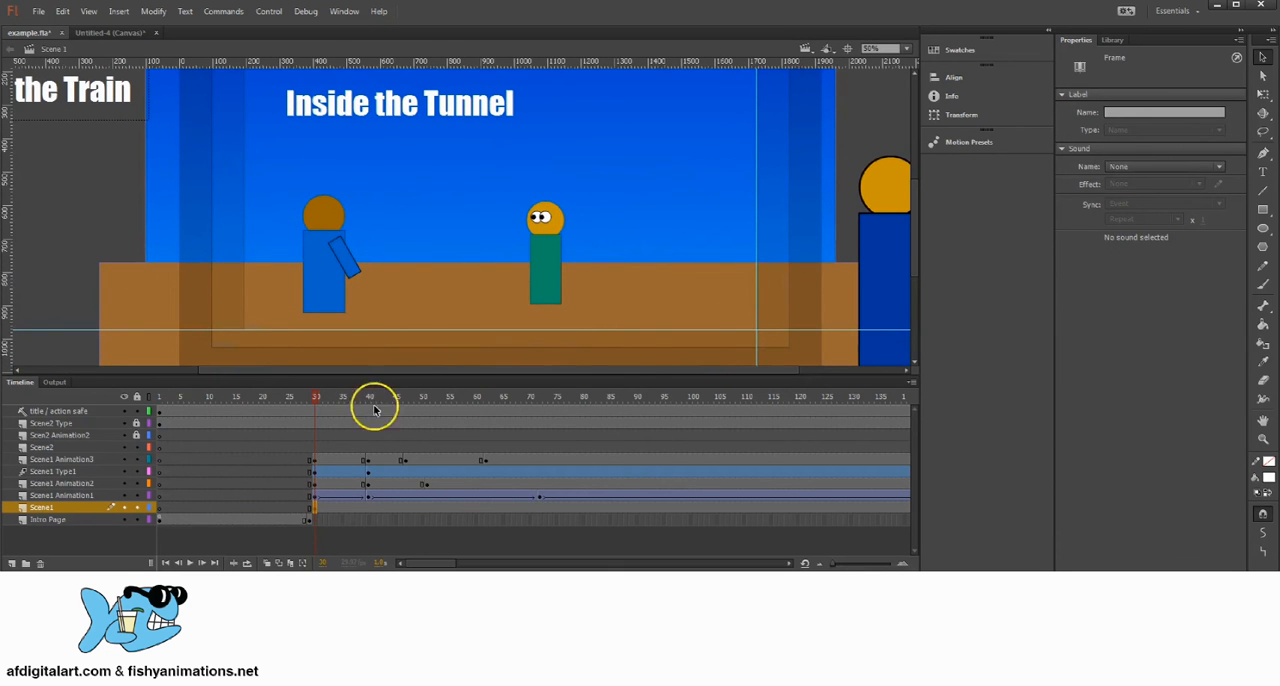
Step: Copy the Start arrow button from frame 1 of the Intro Page layer
scroll(545, 290, down, 1)
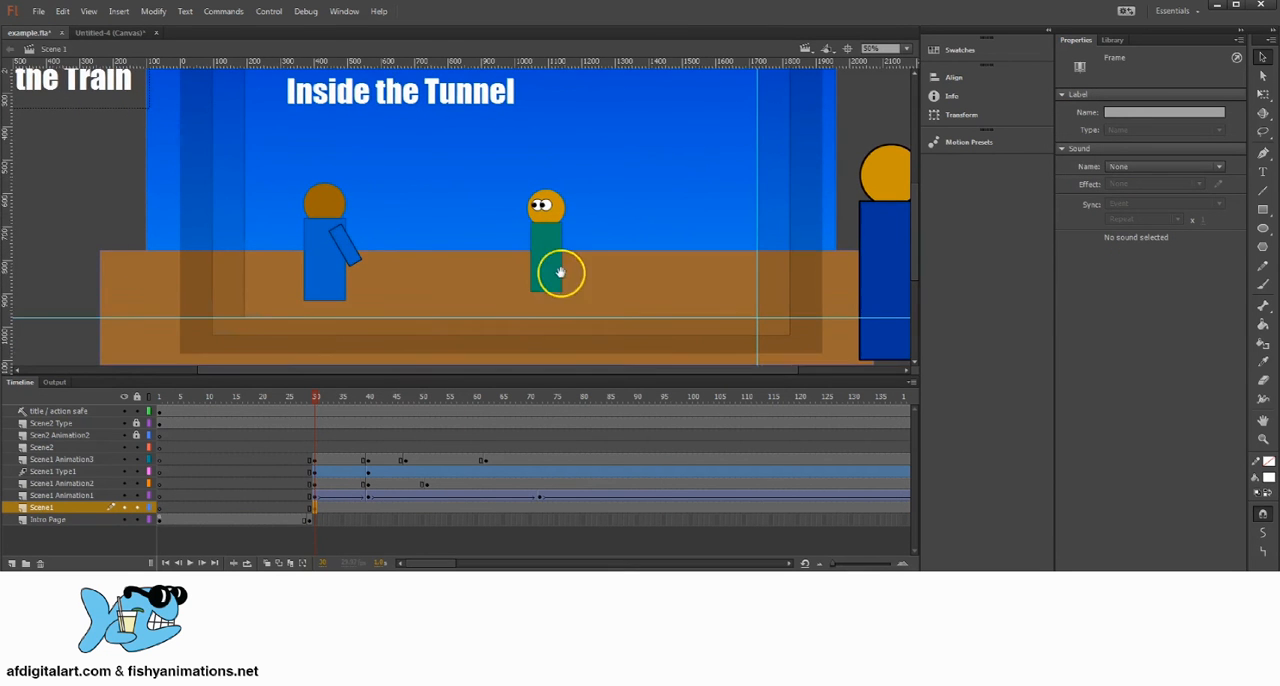
click(167, 532)
click(159, 520)
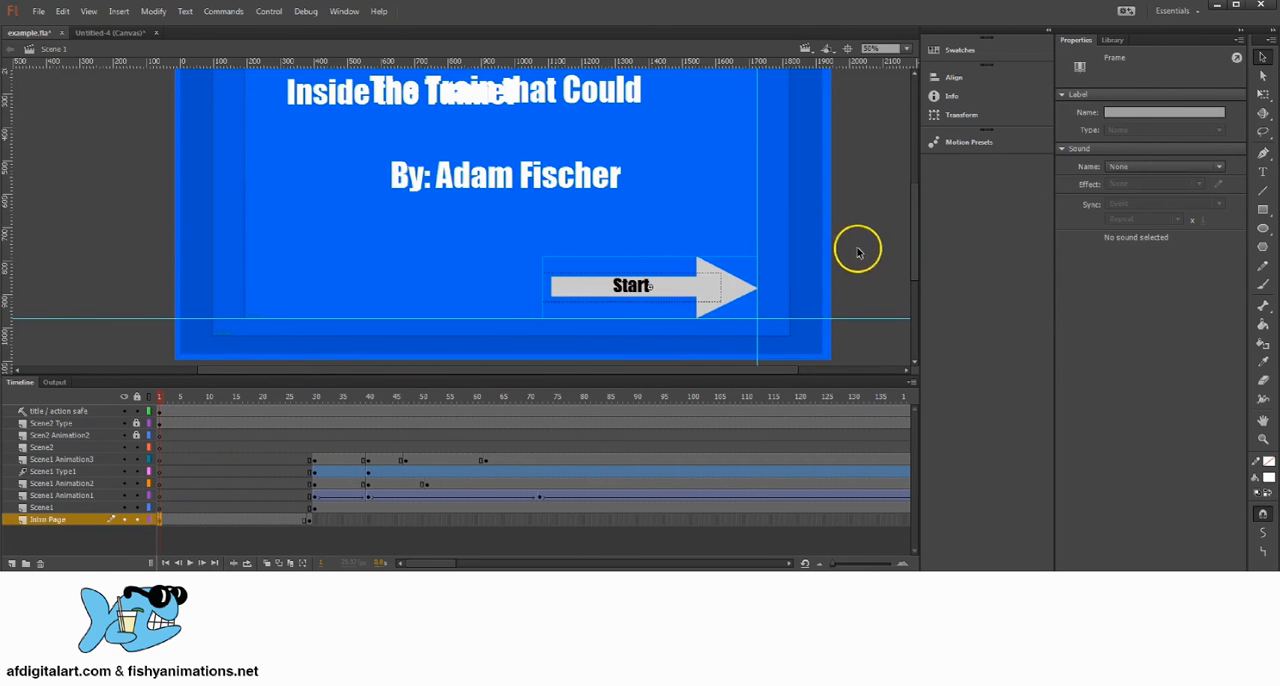
click(727, 292)
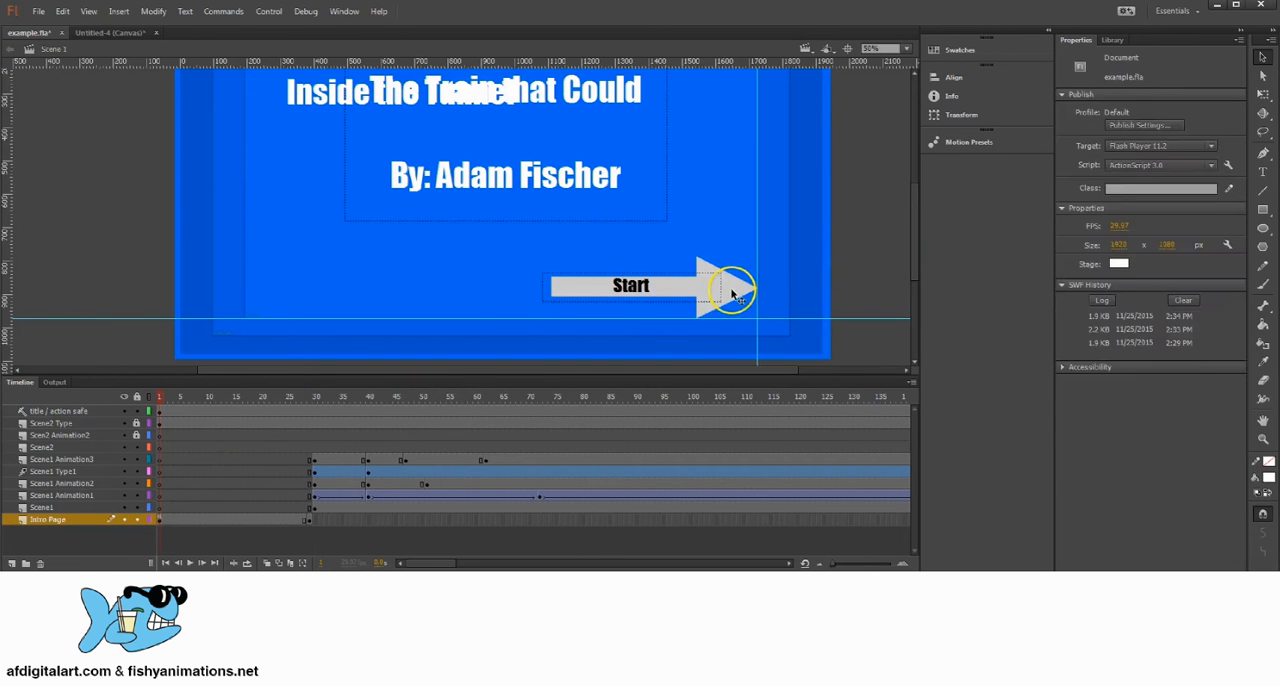
click(62, 12)
click(95, 75)
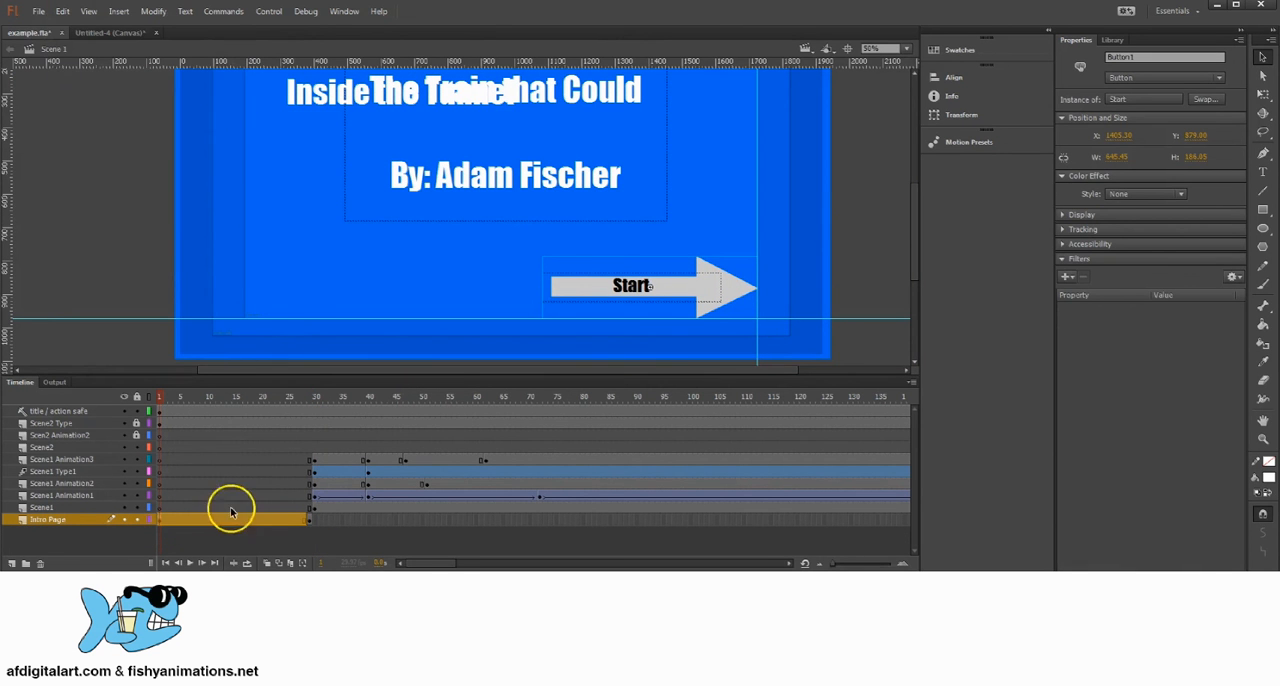
Step: Try pasting the Start arrow in place at frame 30 of the Scene1 layer, and cut it off that layer again
click(83, 507)
click(314, 509)
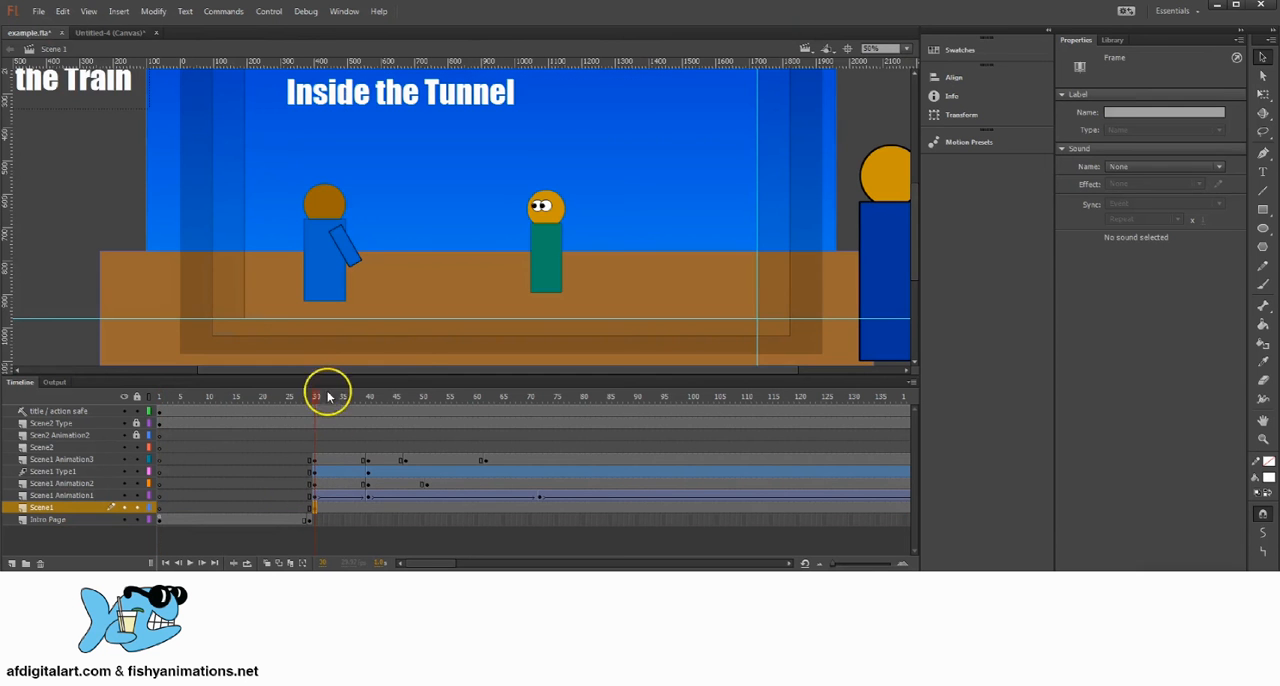
click(62, 12)
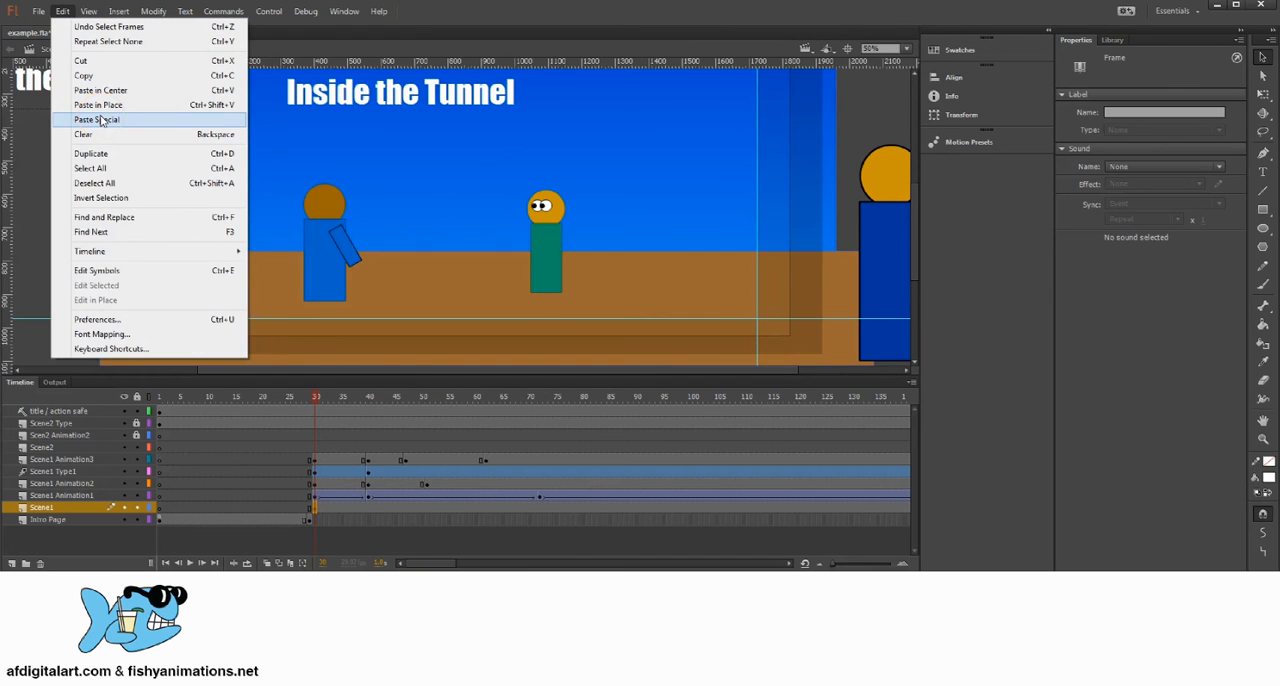
click(100, 104)
click(633, 289)
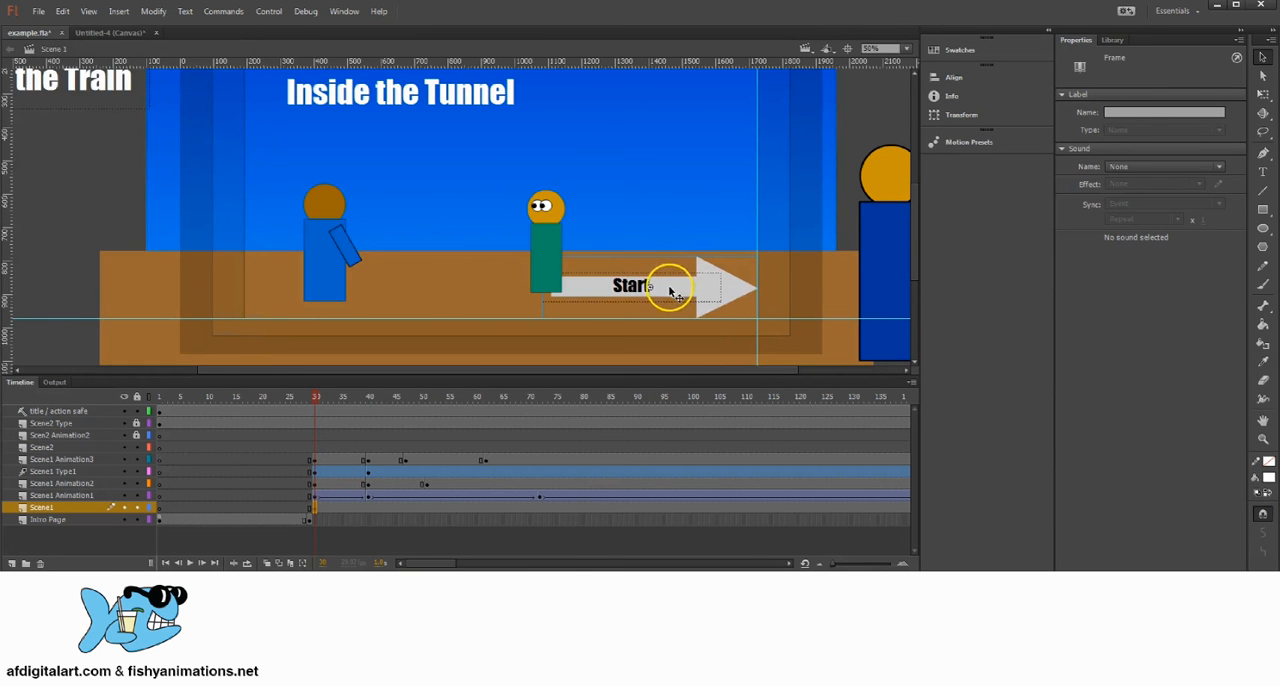
mouse_move(649, 281)
mouse_down()
mouse_move(654, 246)
mouse_move(647, 283)
mouse_up()
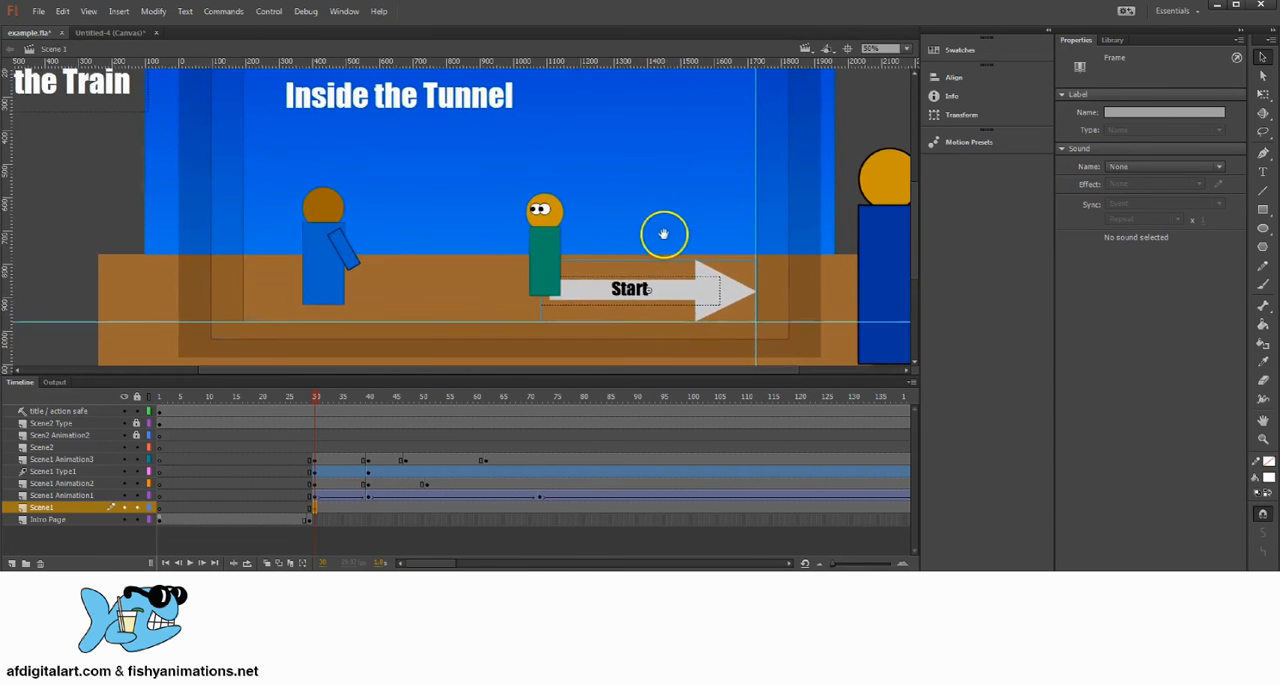
drag(663, 234, 708, 305)
click(700, 305)
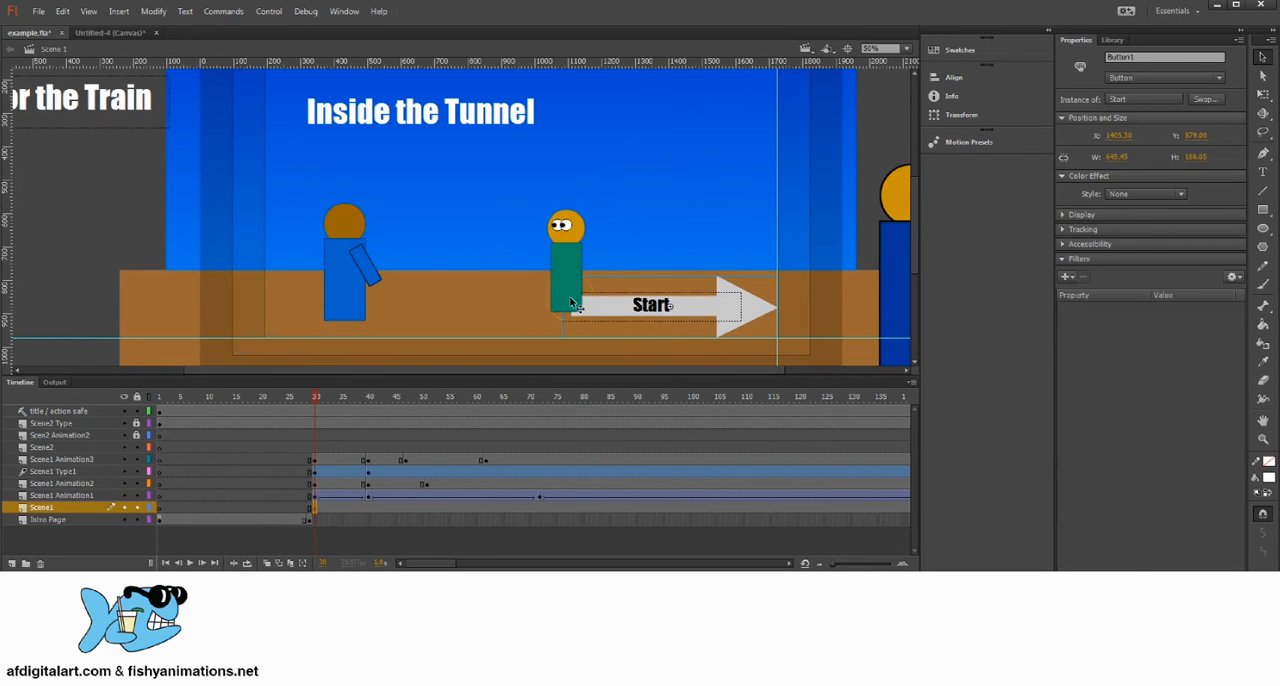
drag(674, 270, 700, 272)
drag(611, 253, 639, 252)
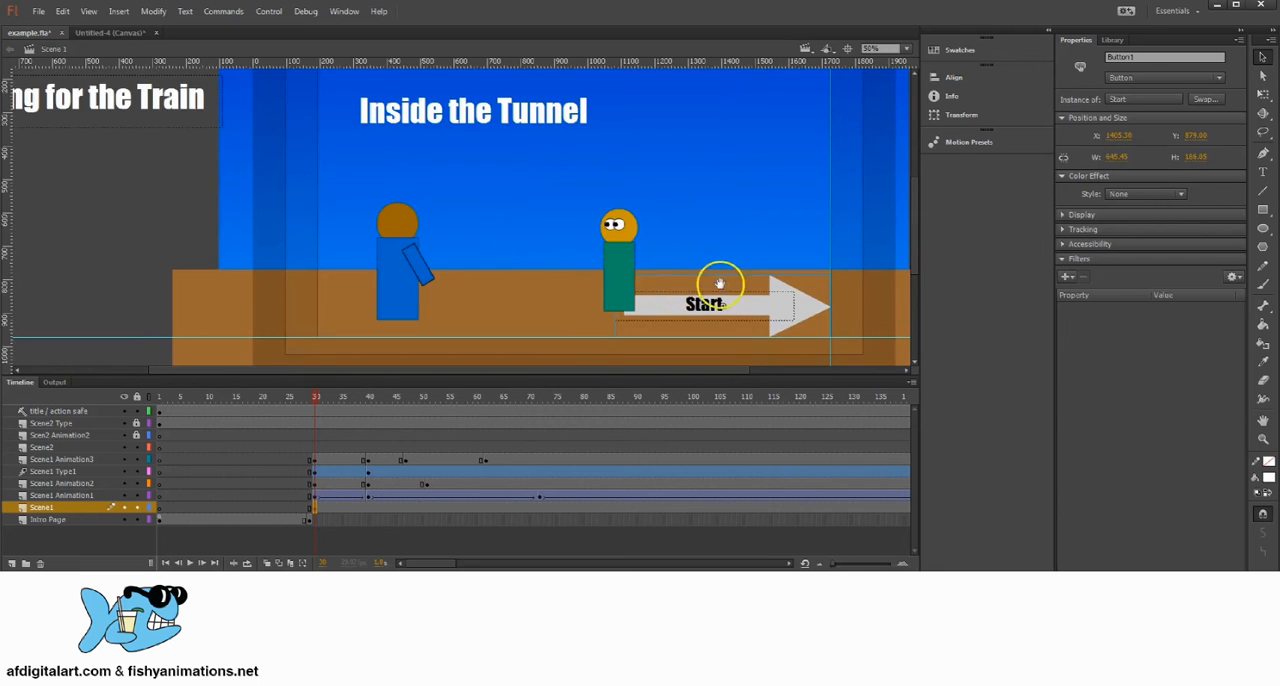
drag(720, 286, 701, 264)
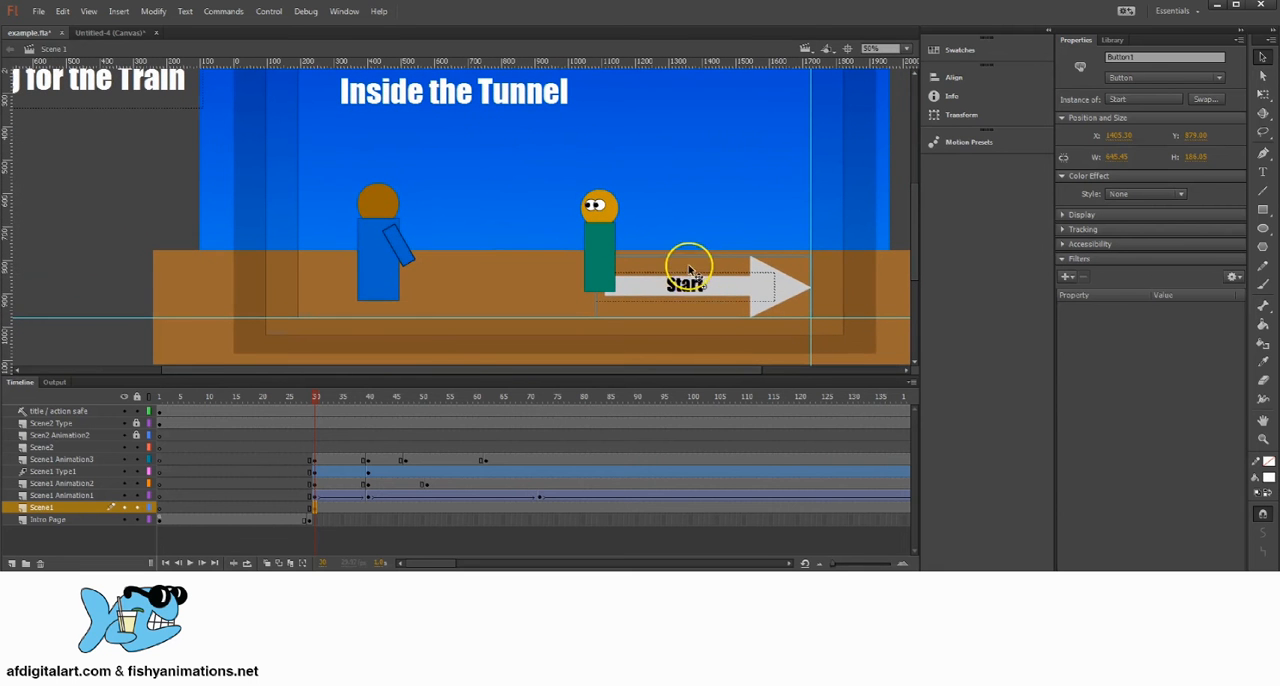
key(ctrl+x)
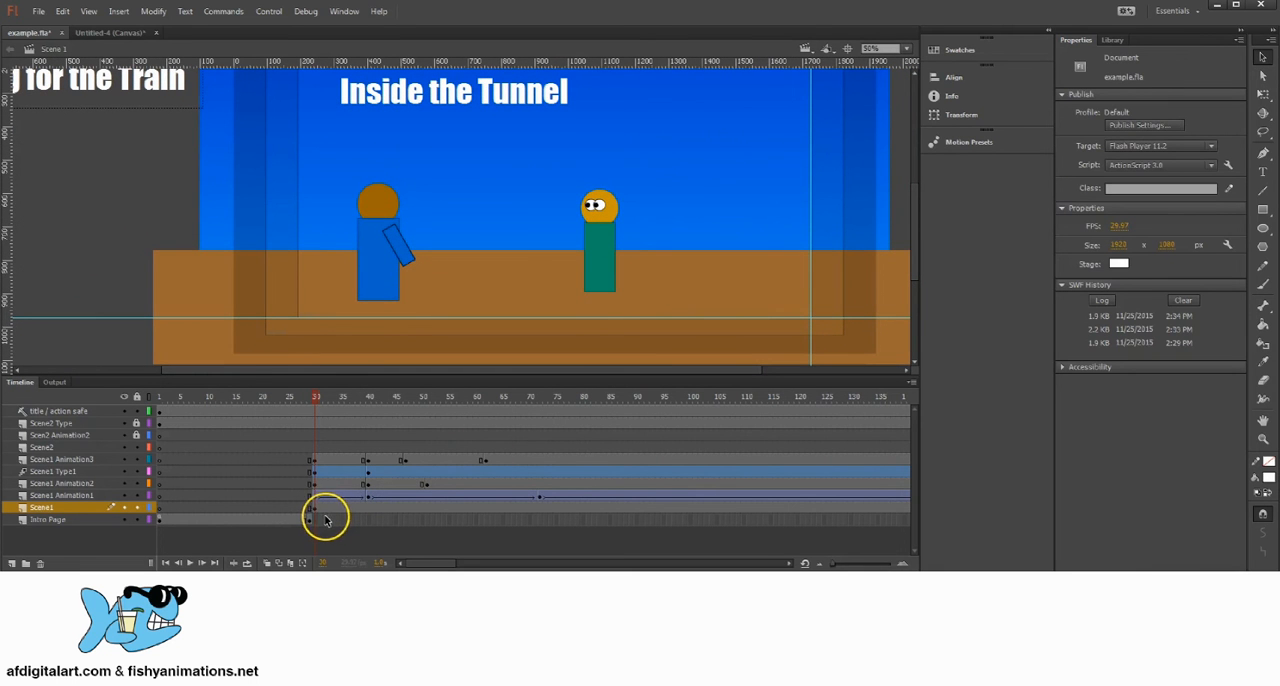
Step: Add a new layer named Scene1 Button and place it directly above Scene1 Animation3
click(12, 563)
click(46, 508)
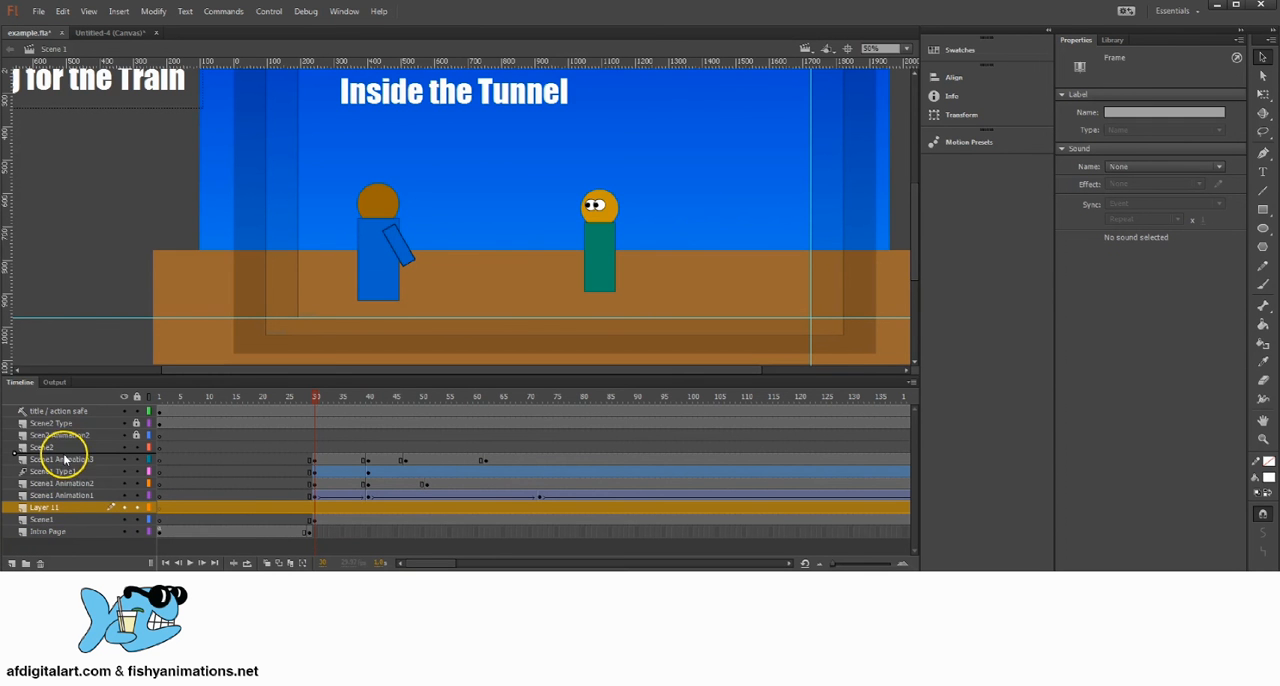
mouse_move(63, 459)
mouse_down()
mouse_move(51, 486)
mouse_move(57, 455)
mouse_up()
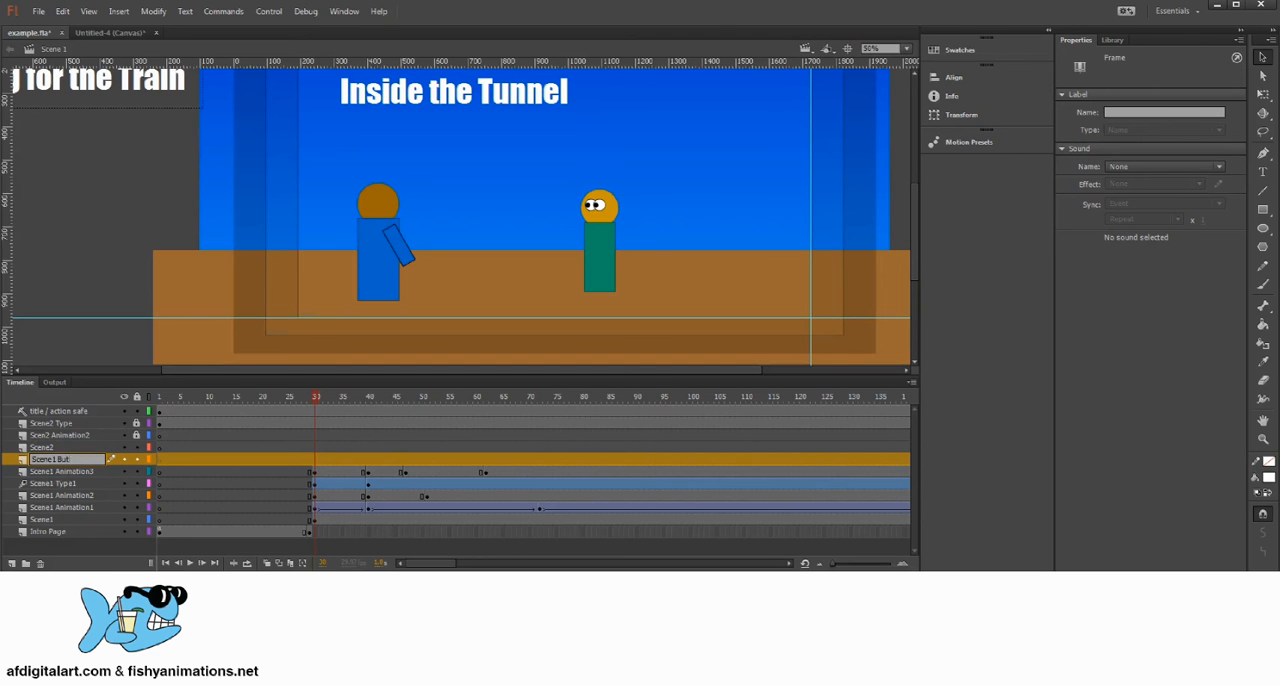
Step: Insert a keyframe at frame 30 of the Scene1 Button layer and paste the Start arrow there in place
click(313, 461)
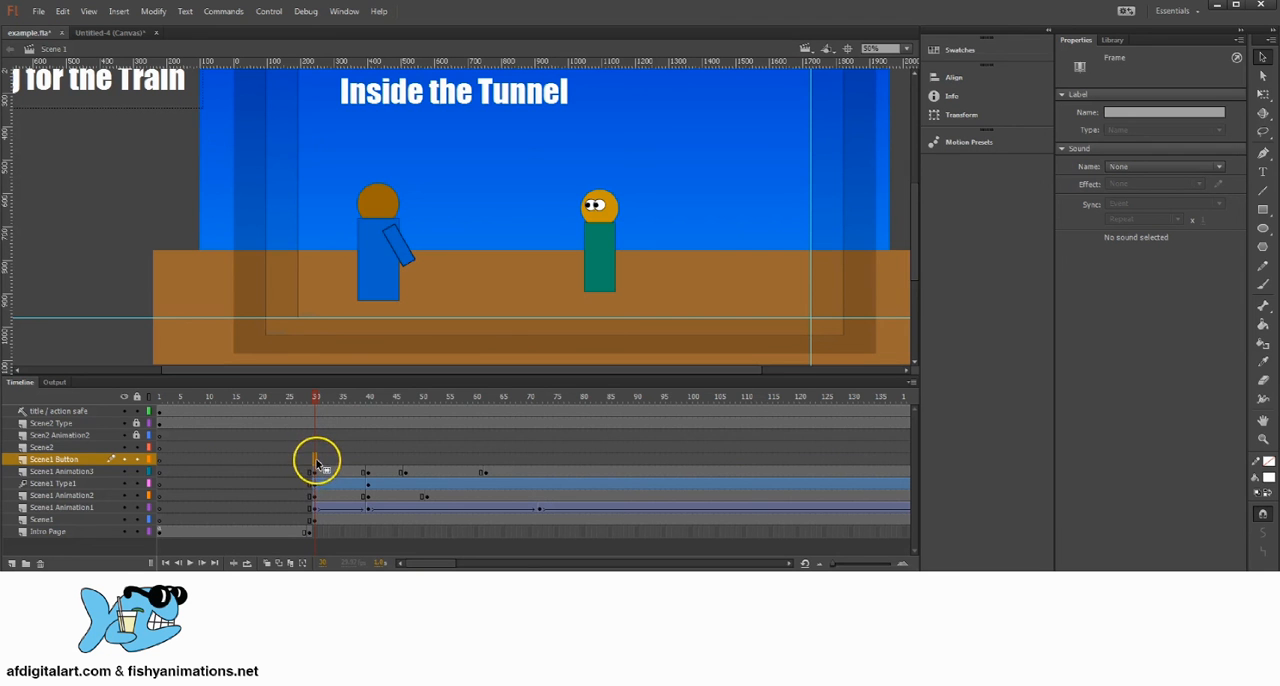
right_click(315, 460)
click(388, 182)
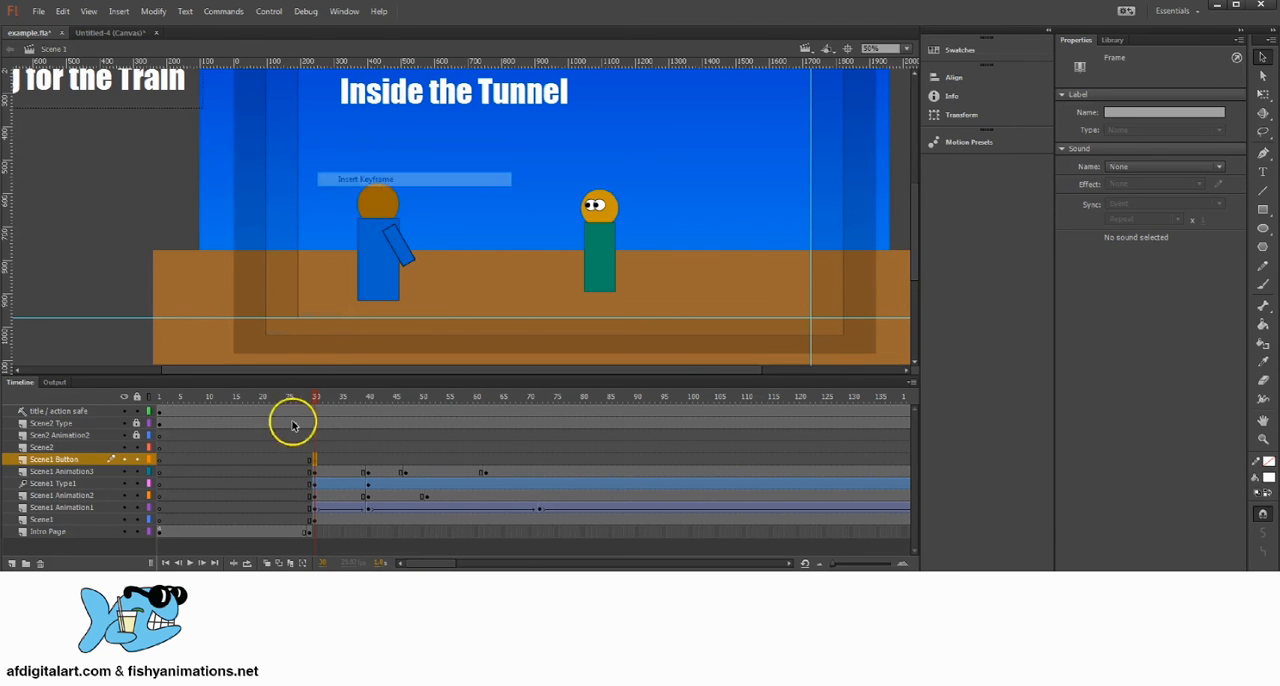
click(62, 11)
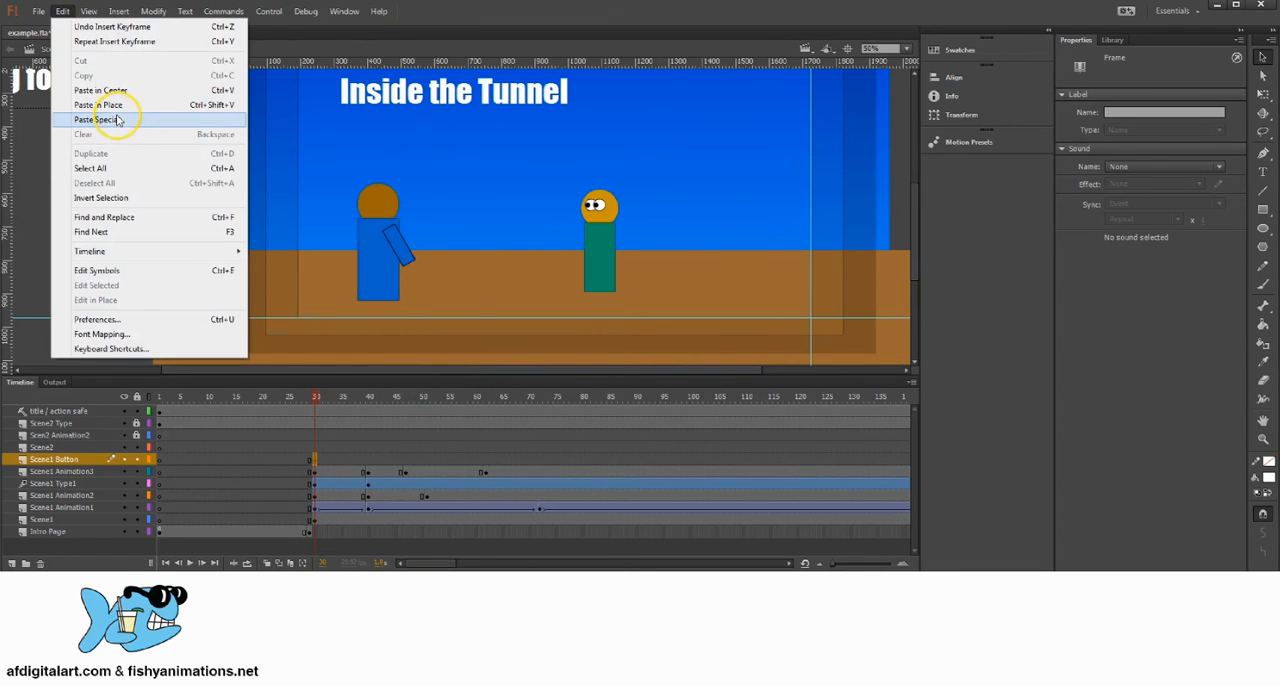
click(138, 105)
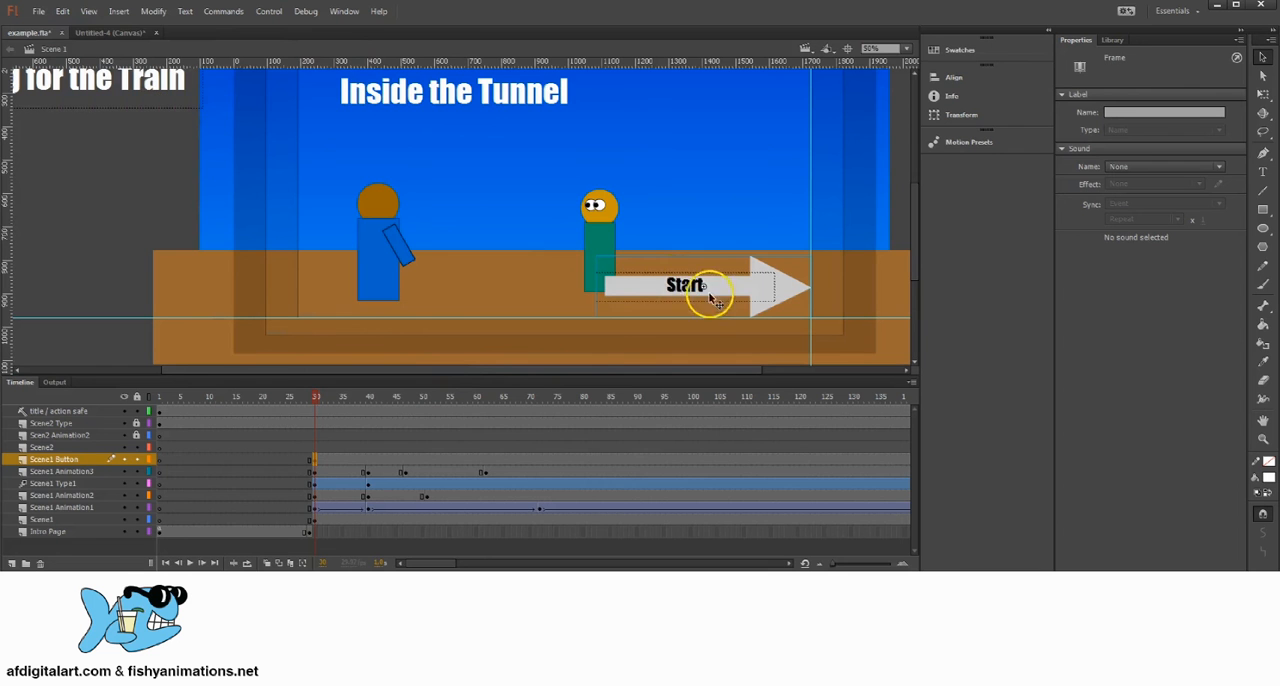
Step: Remove the Scene1 Button layer's frames from frame 300 to the end so the button stays within the first scene
click(134, 461)
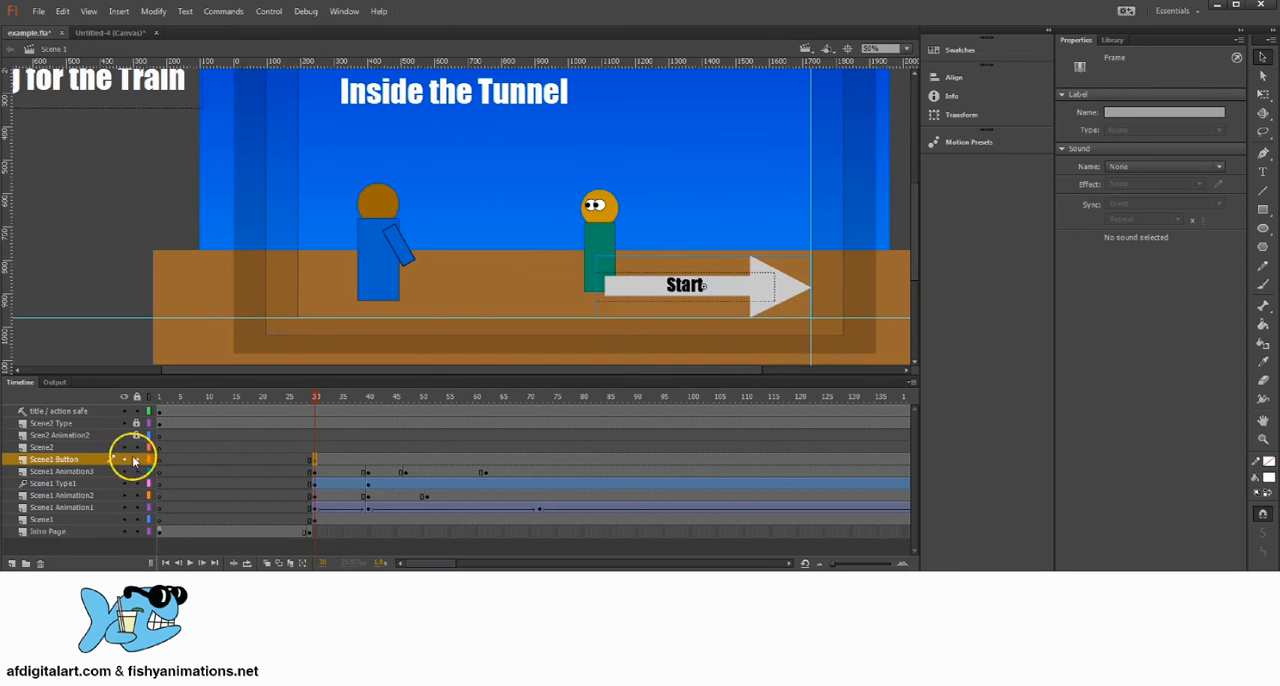
click(76, 460)
mouse_move(318, 399)
mouse_down()
mouse_move(370, 400)
mouse_move(317, 400)
mouse_up()
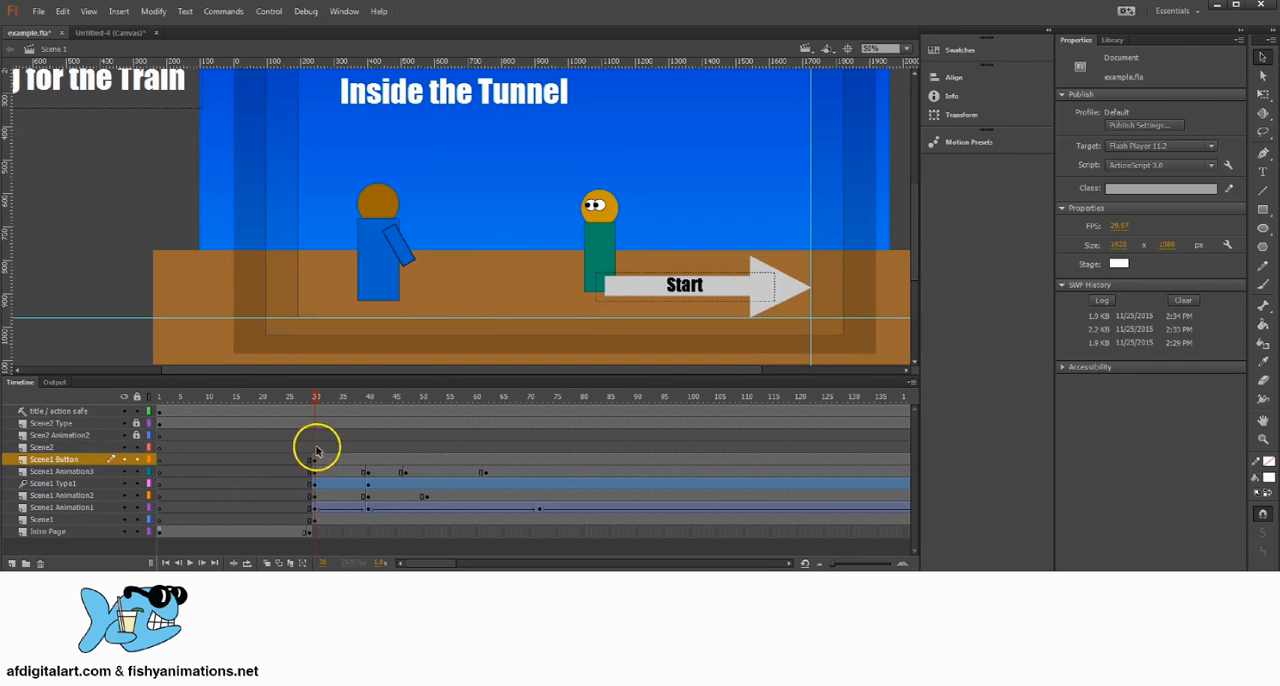
drag(490, 399, 944, 410)
drag(771, 430, 689, 398)
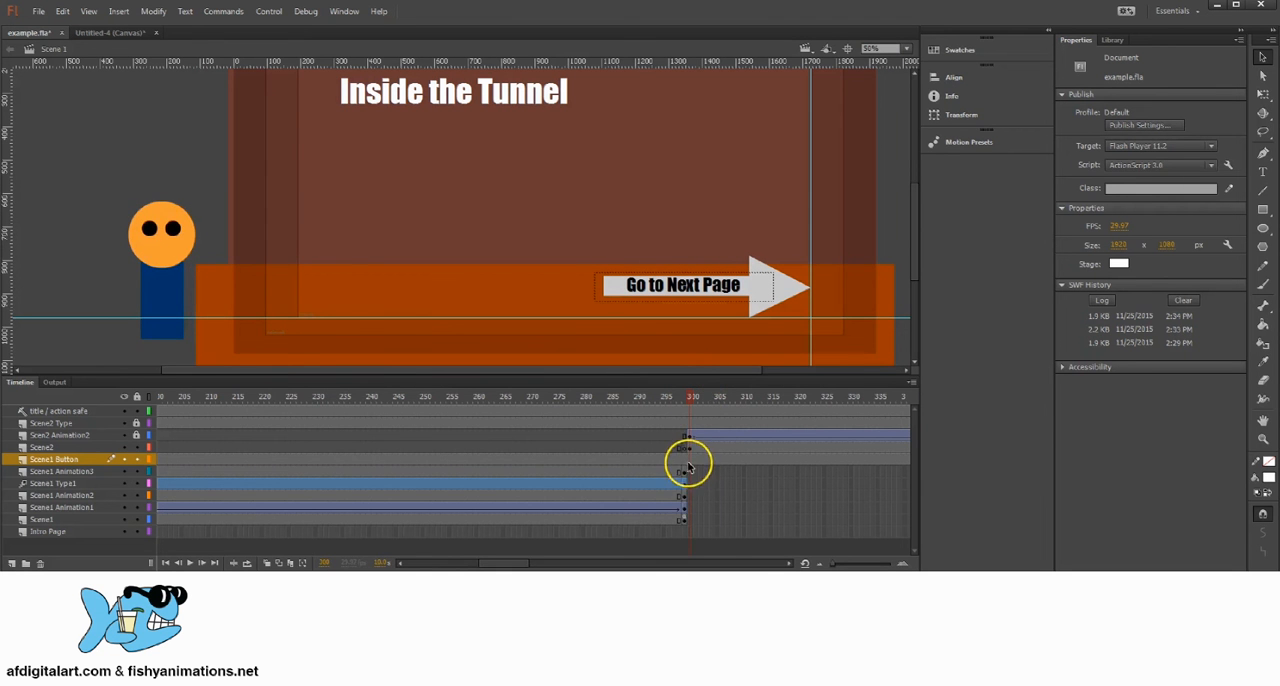
drag(688, 460, 758, 463)
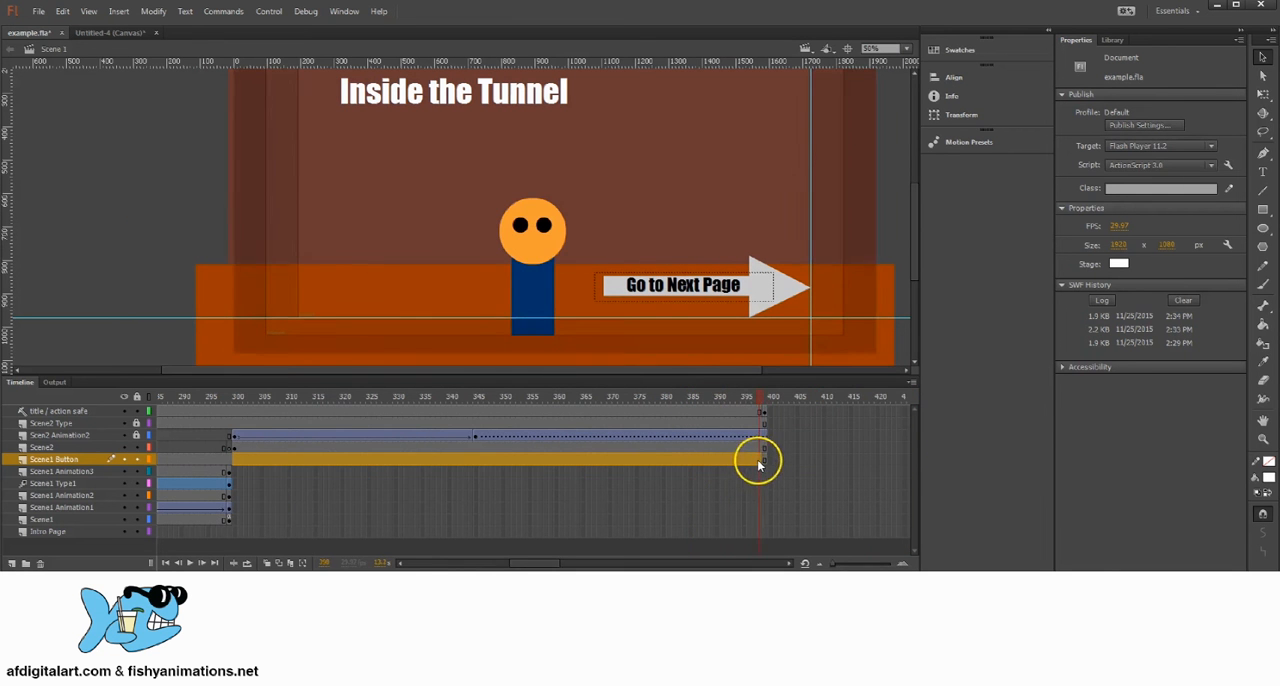
right_click(686, 460)
click(743, 163)
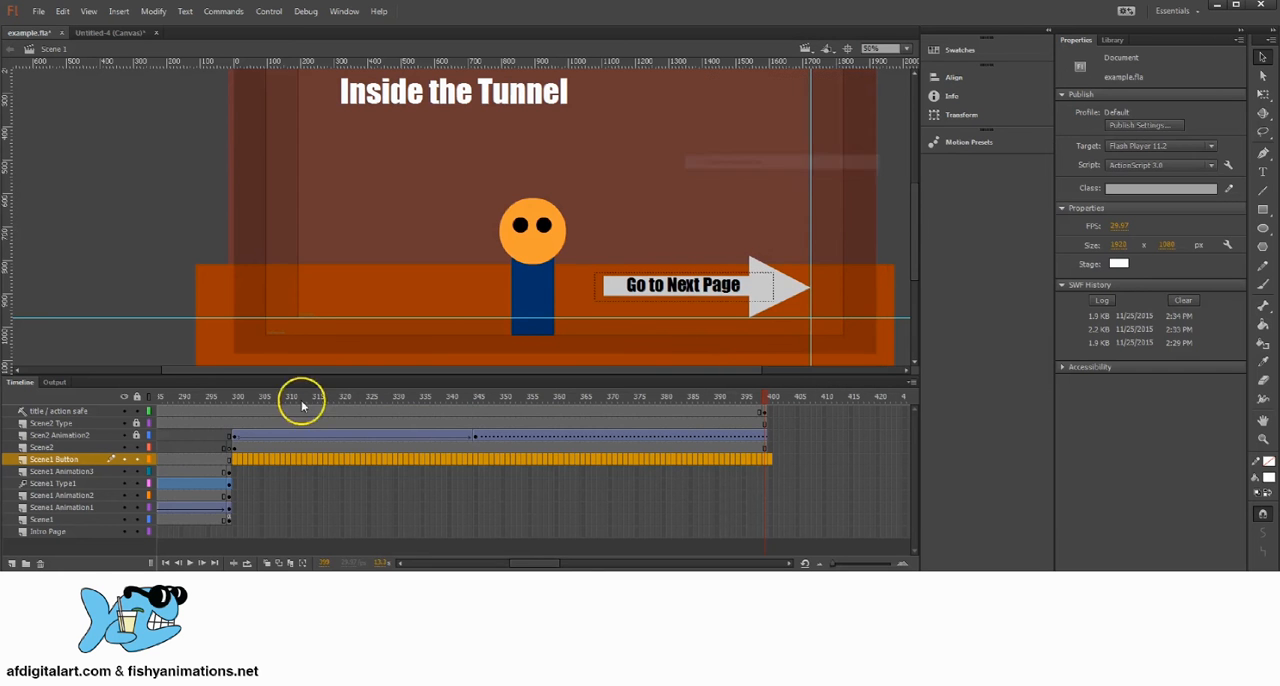
mouse_move(222, 403)
mouse_down()
mouse_move(240, 412)
mouse_move(229, 409)
mouse_up()
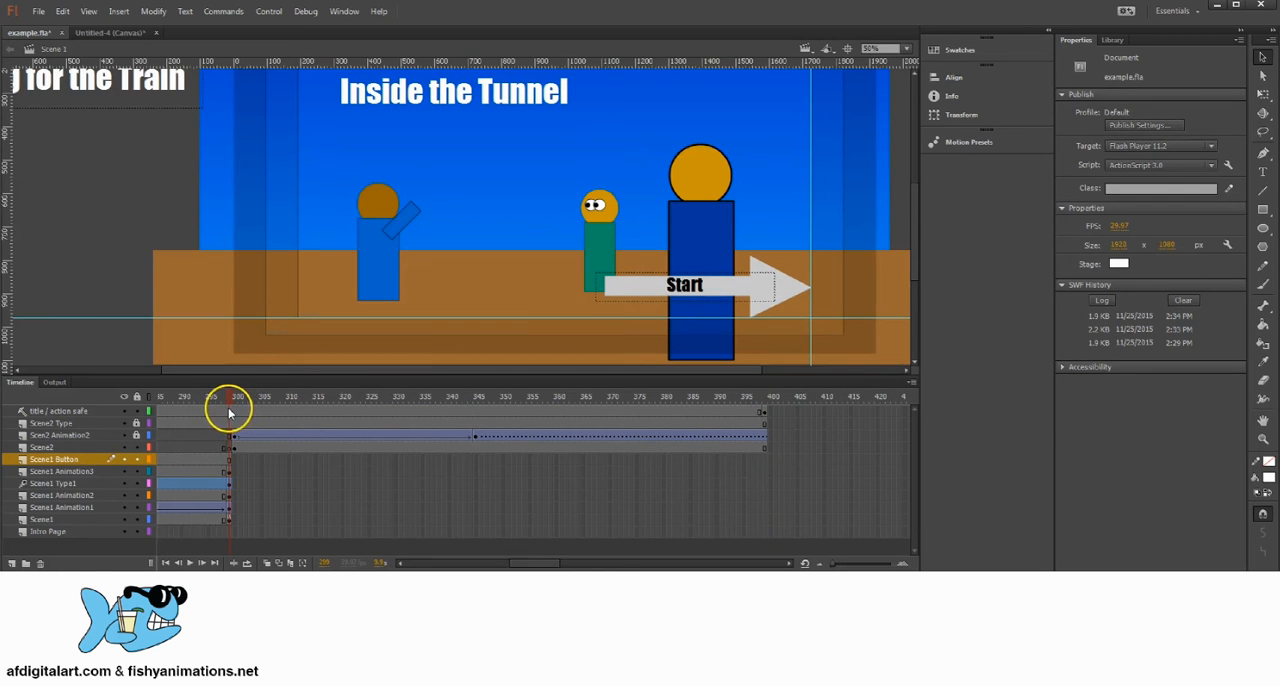
click(50, 459)
click(234, 459)
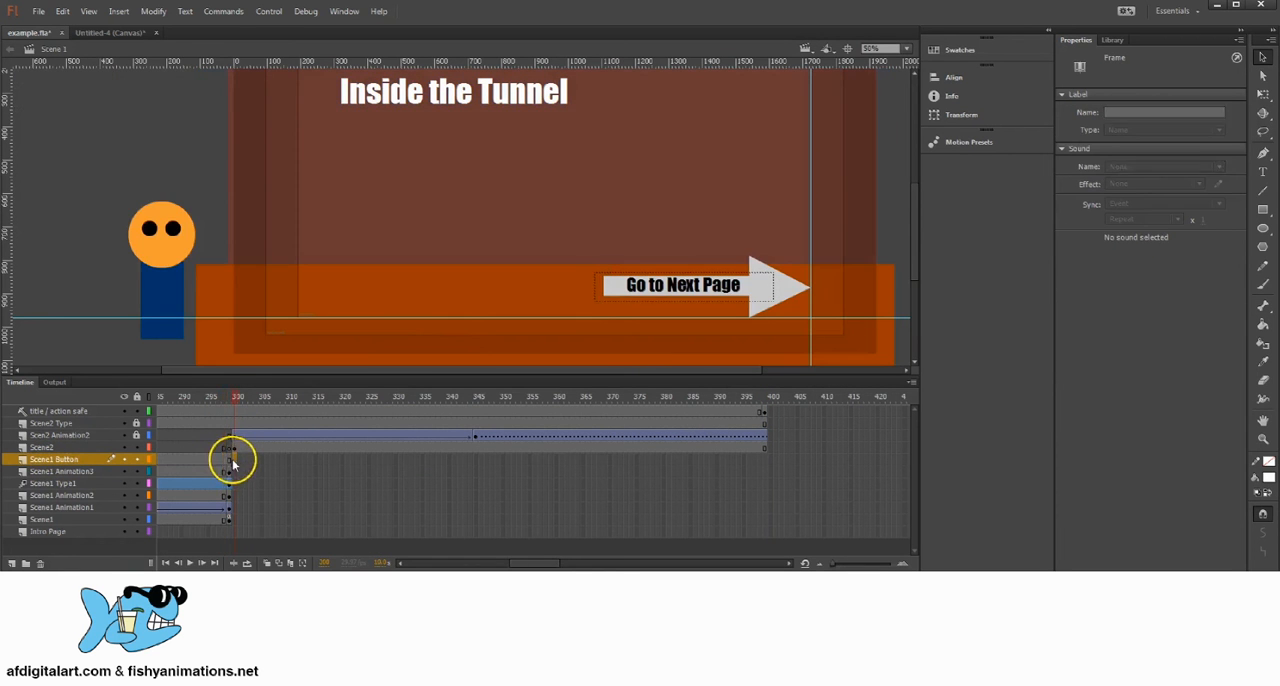
Step: Swap the Start arrow at frame 30 of Scene1 Button for the Button symbol and nudge it 10 px right to the vertical guide
click(686, 234)
drag(235, 403, 330, 456)
click(493, 462)
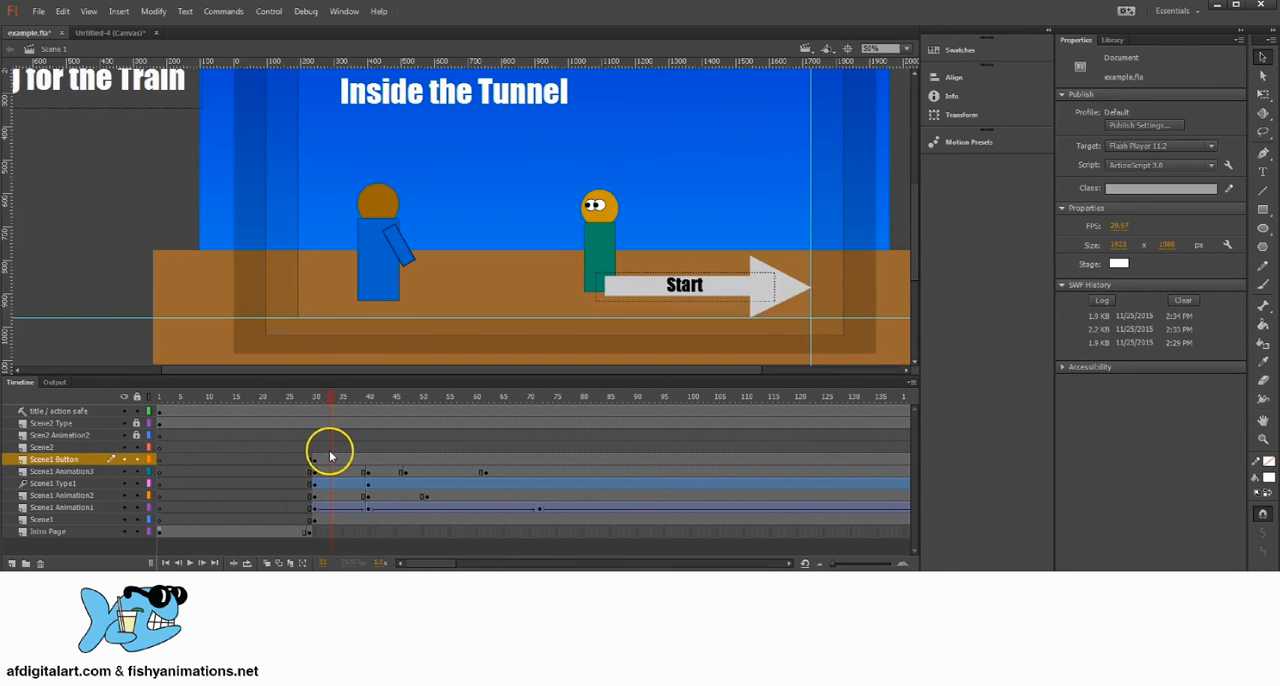
click(312, 462)
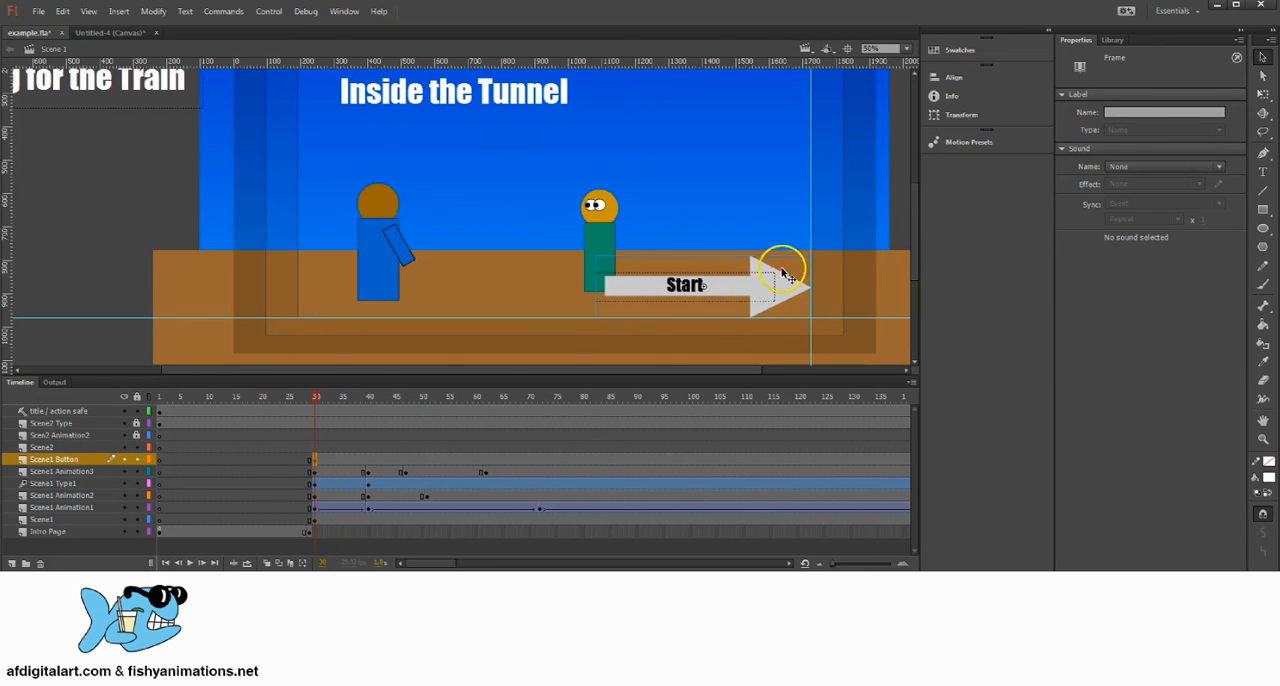
click(760, 297)
click(1203, 100)
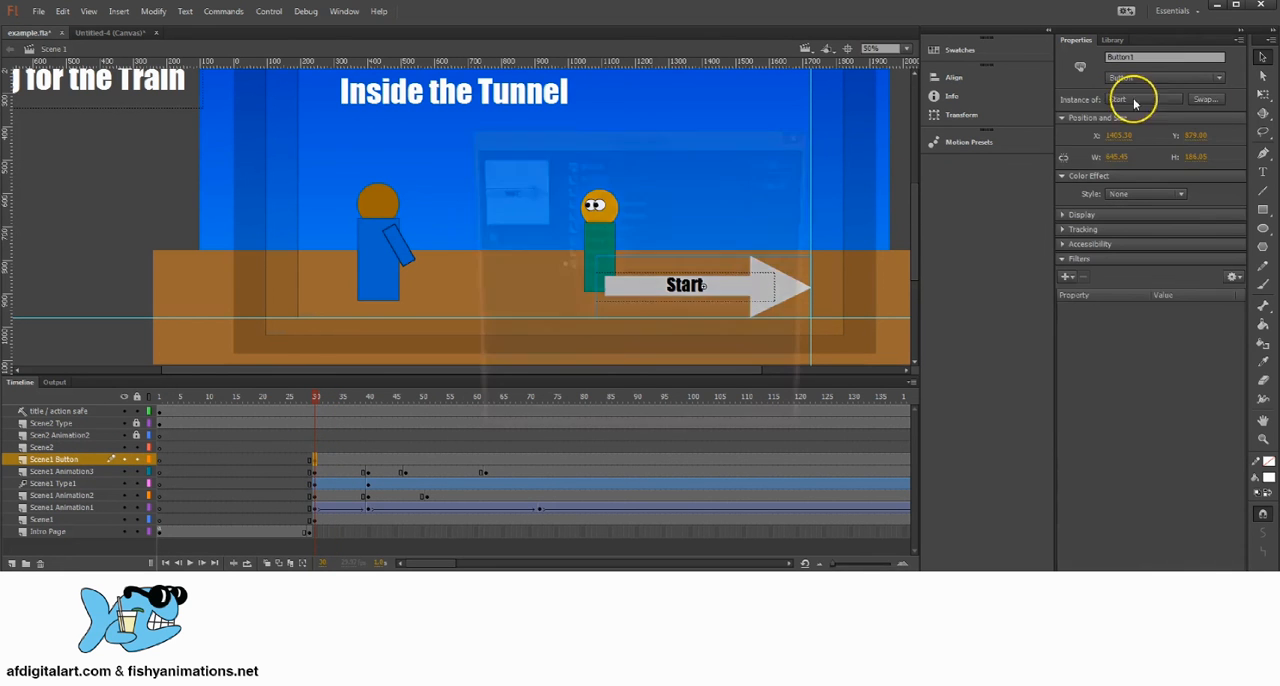
drag(680, 134, 1040, 93)
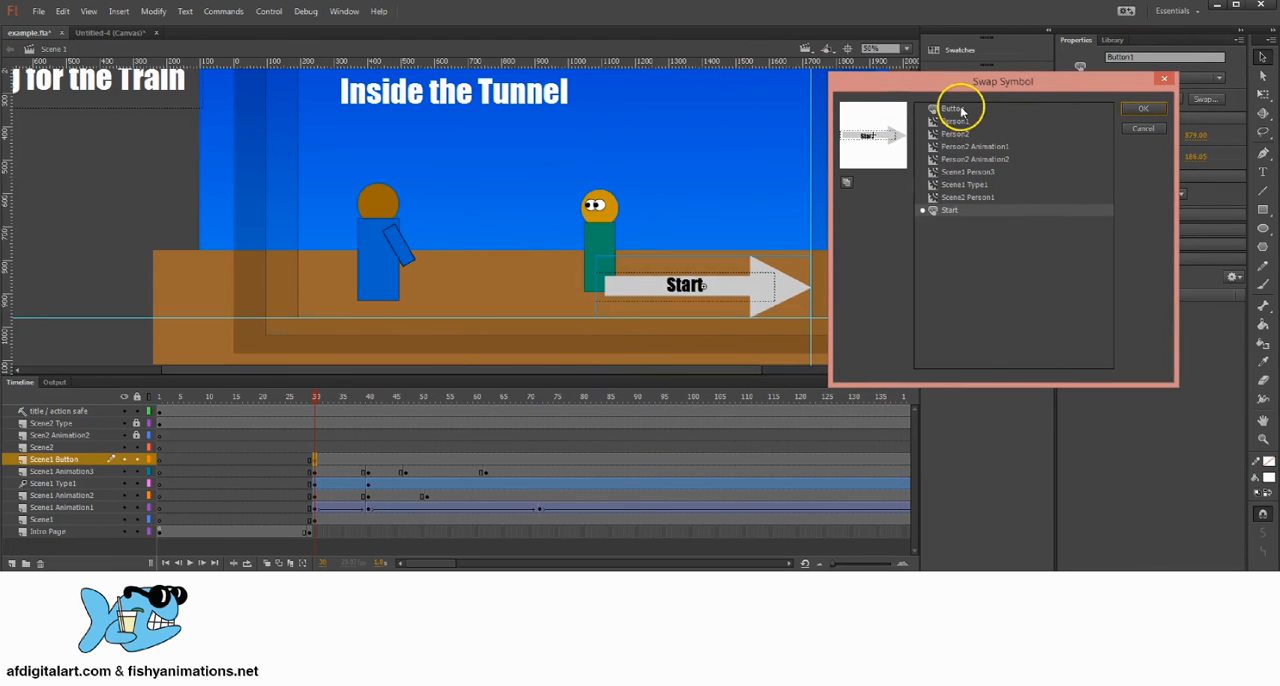
click(956, 110)
click(1138, 108)
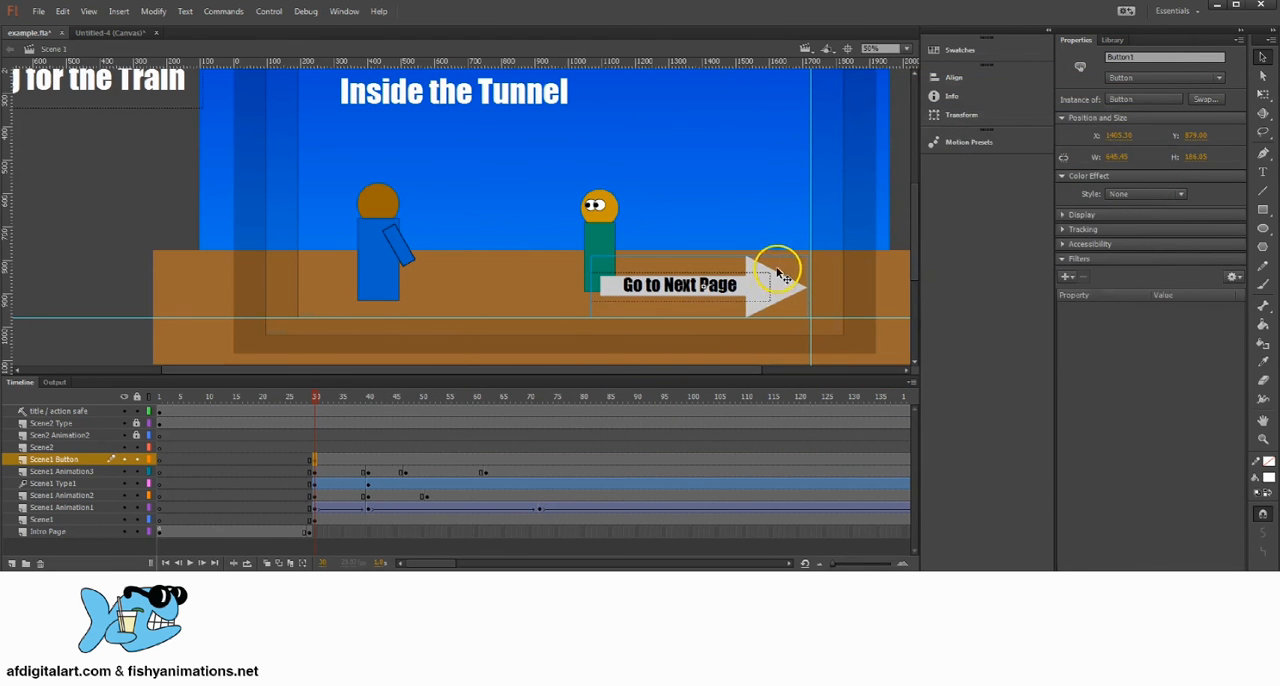
drag(779, 311, 783, 311)
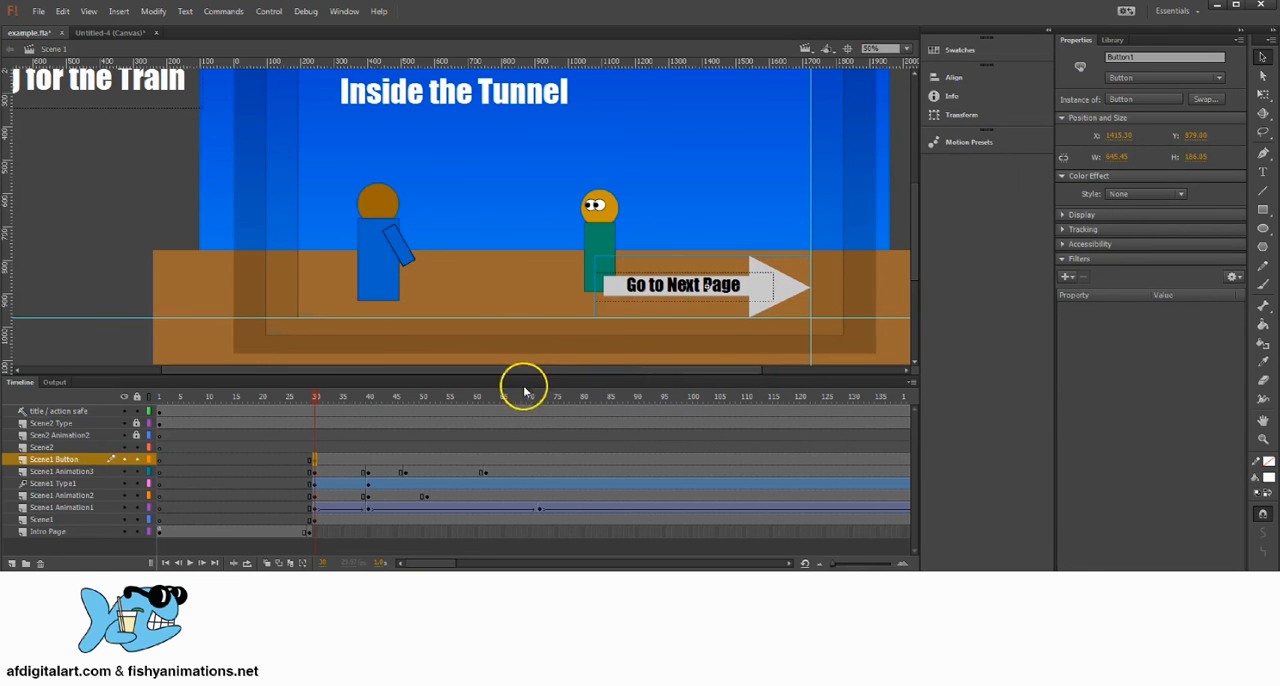
Step: Check frame 299, where the first scene ends, and review the script on the Scene1 layer's frame there
click(361, 399)
drag(361, 399, 633, 403)
click(630, 460)
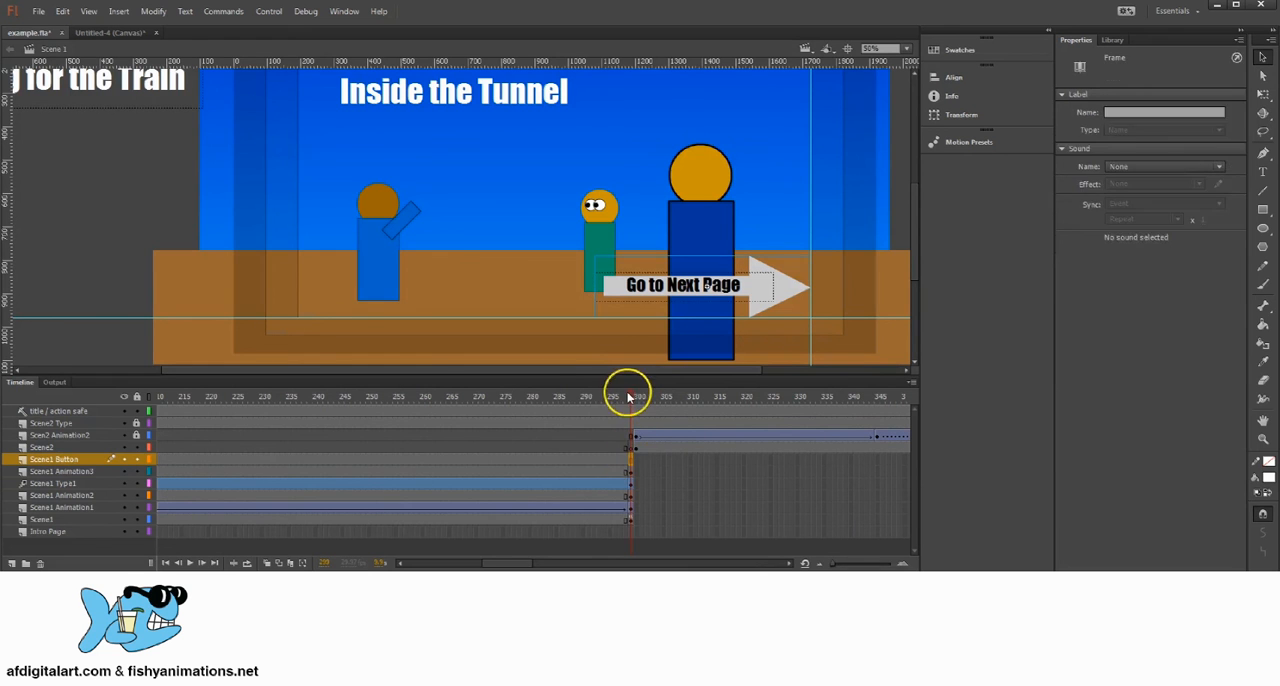
click(631, 398)
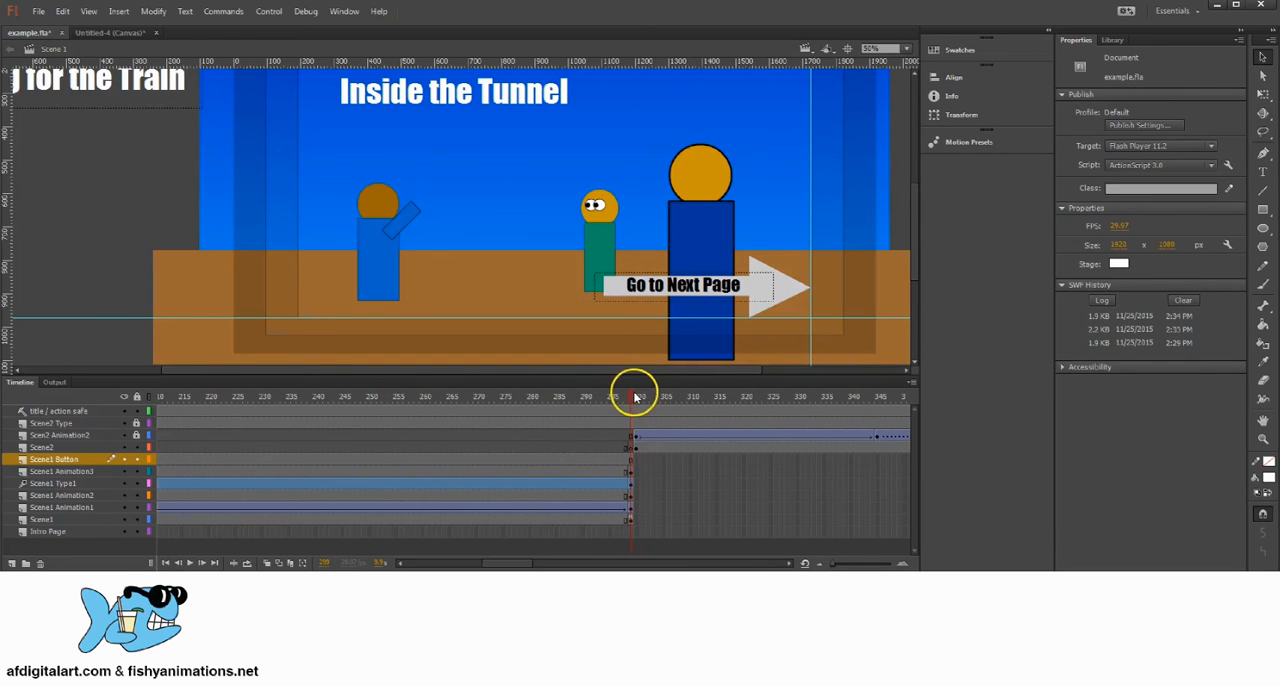
drag(634, 395, 634, 397)
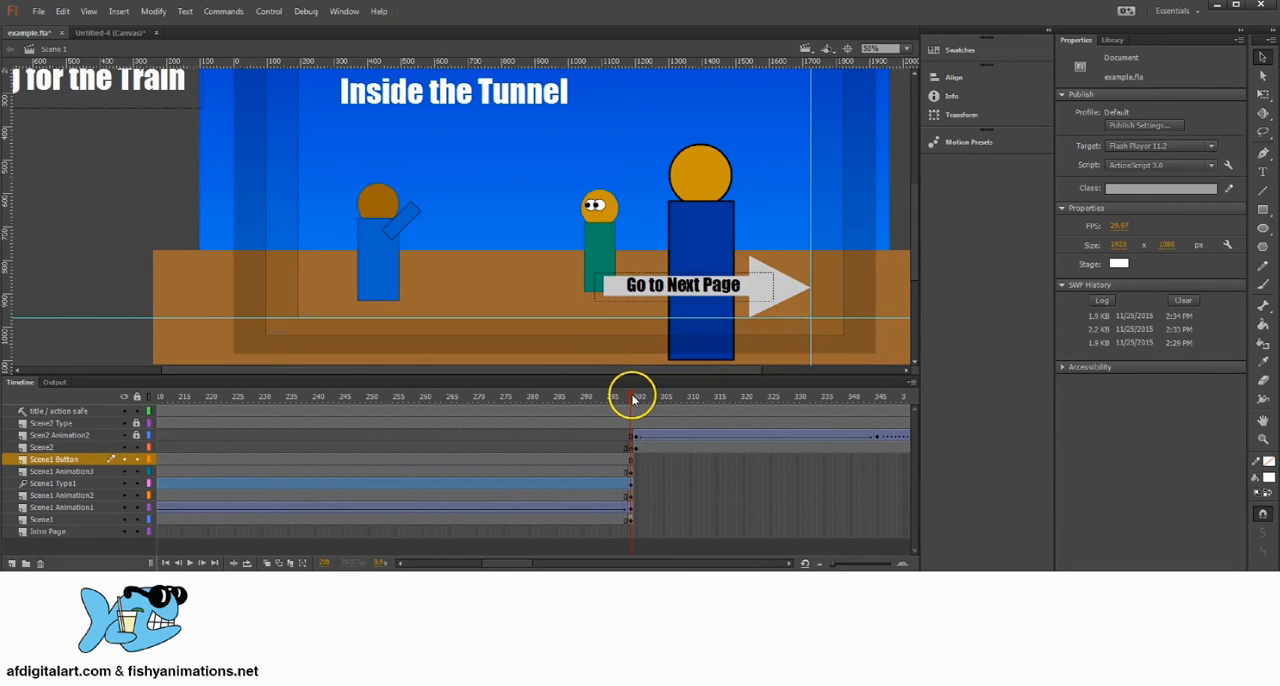
click(630, 520)
click(345, 11)
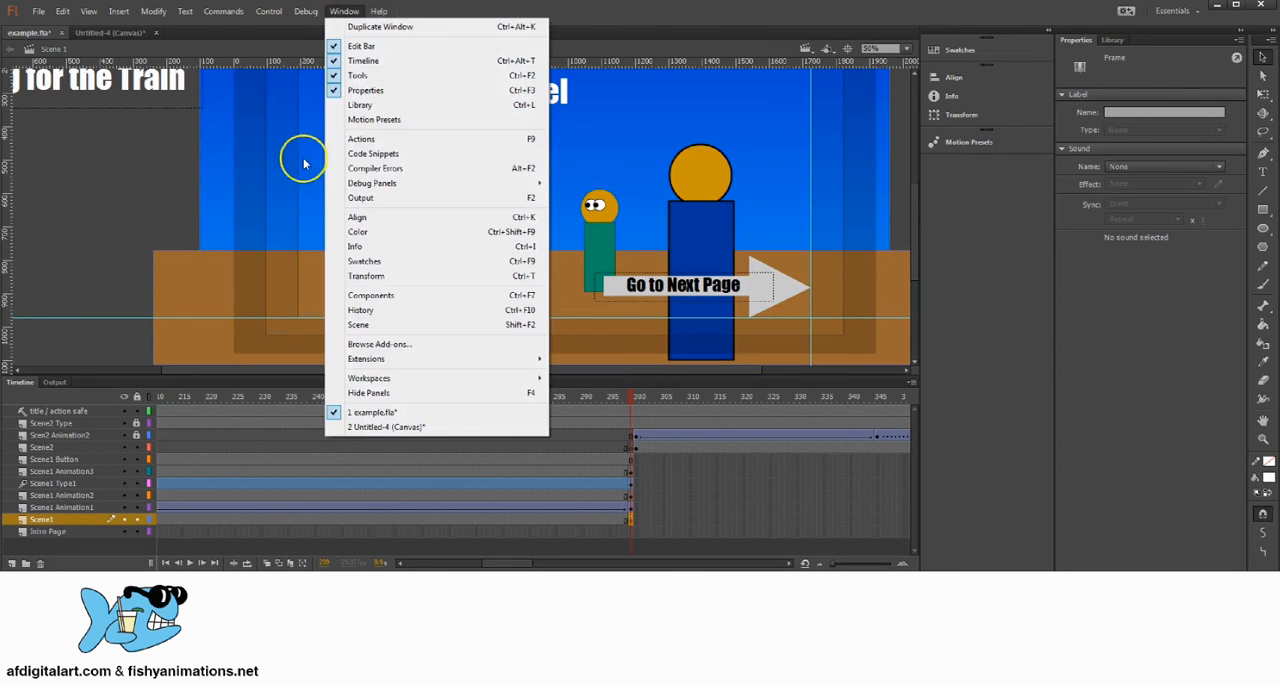
click(307, 165)
drag(426, 134, 374, 130)
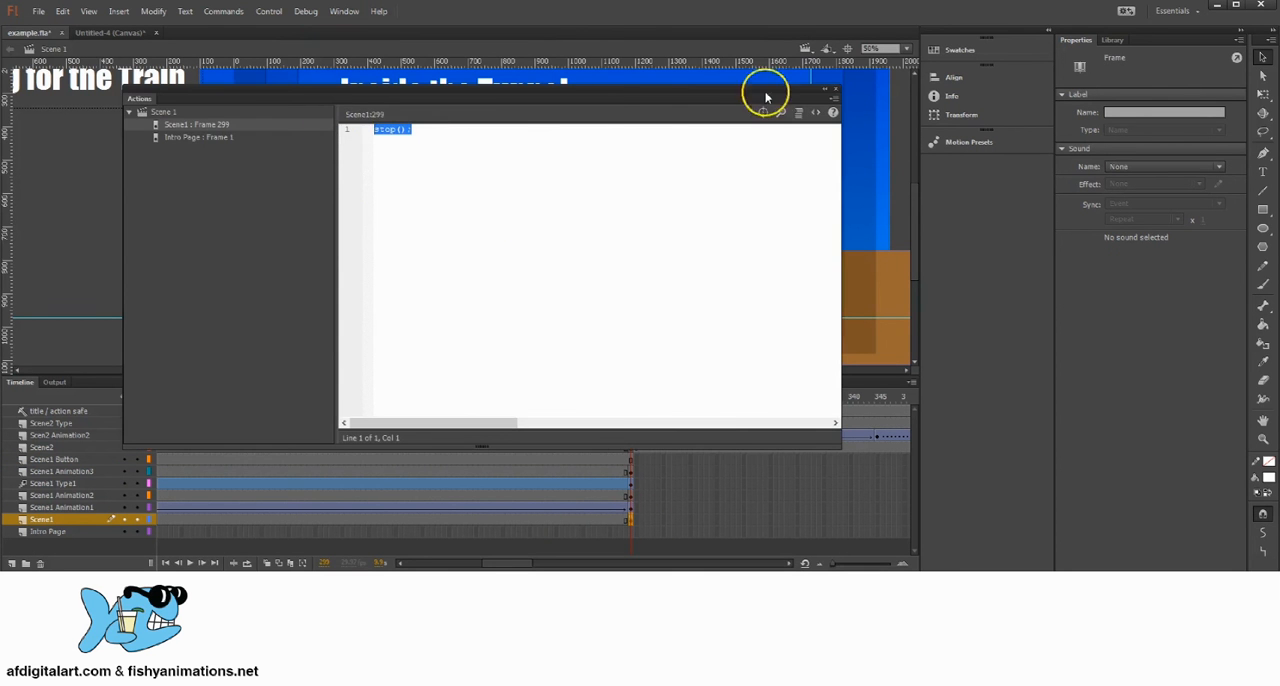
click(835, 92)
click(632, 459)
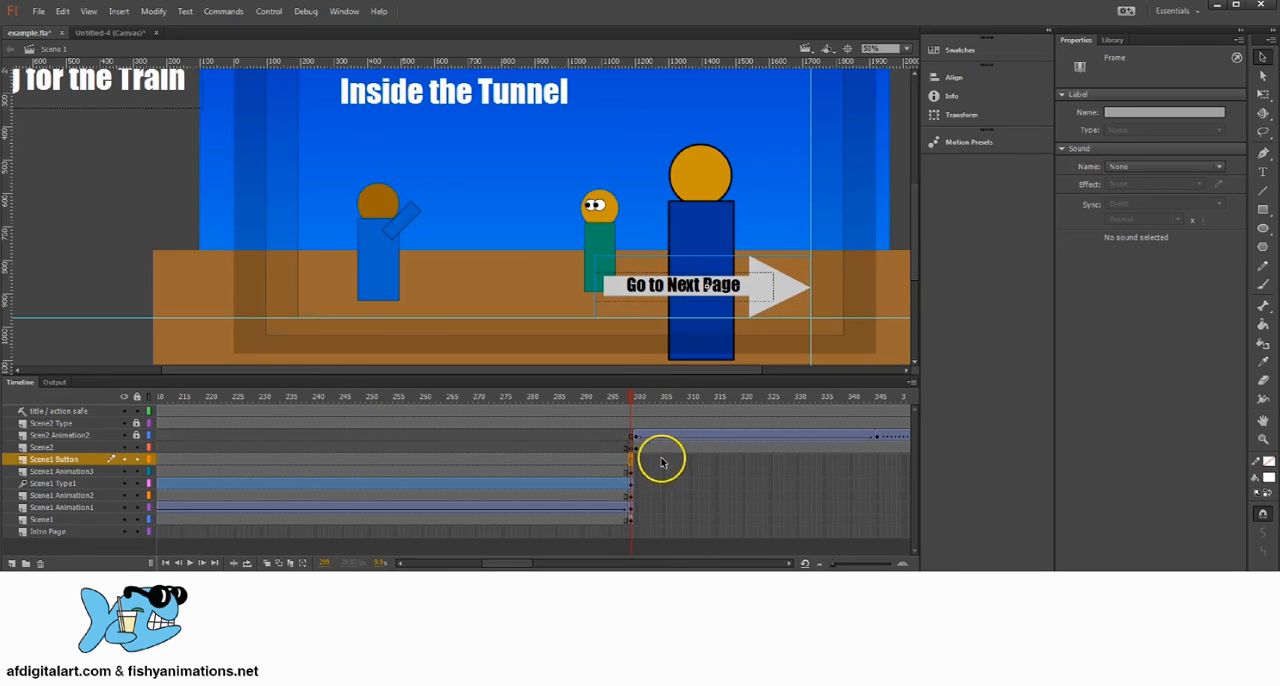
click(629, 399)
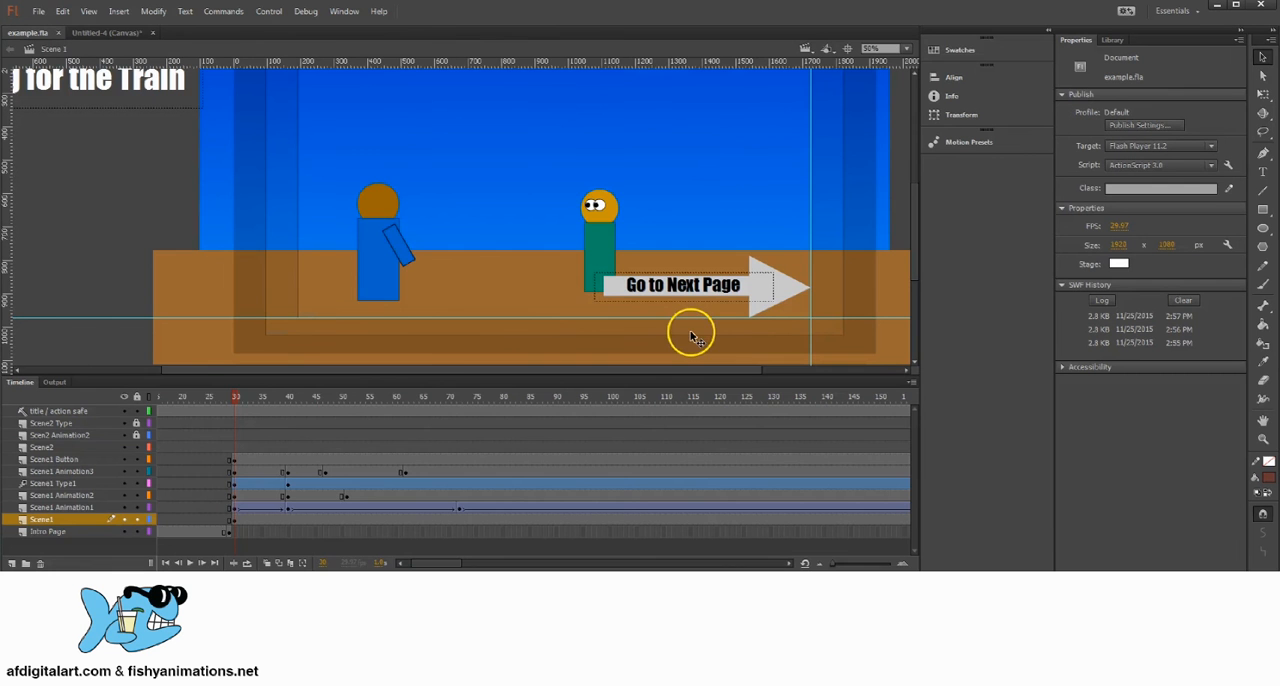
Step: Check which symbol the Go to Next Page arrow on the Scene2 layer uses
drag(229, 397, 656, 396)
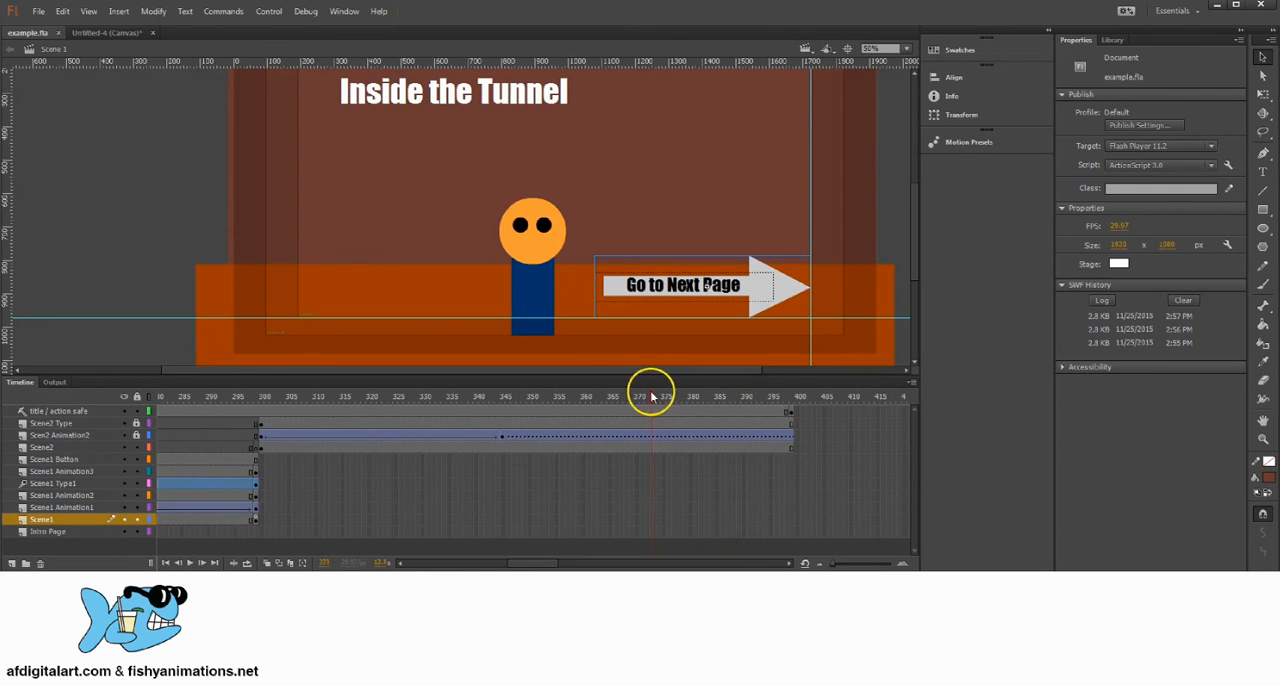
click(758, 290)
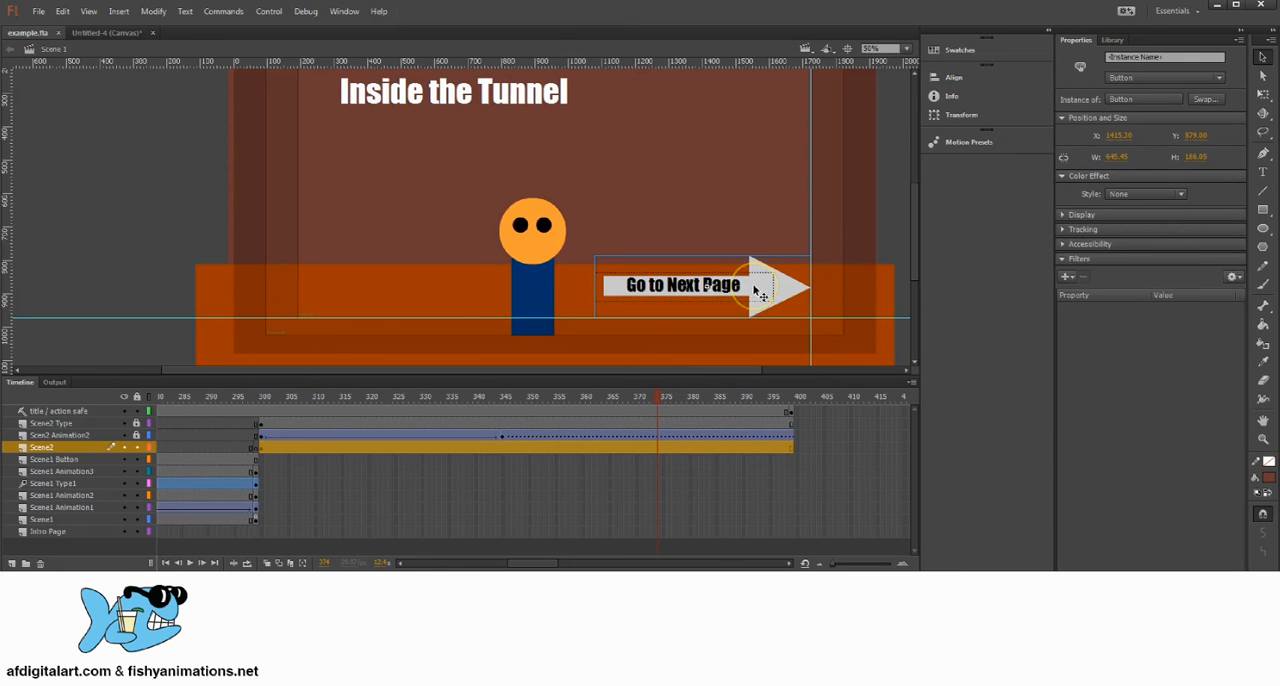
click(1206, 100)
click(806, 134)
Step: Compare the Go to Next Page buttons and layer frames of the two scenes at frames 30, 299 and 300
drag(634, 398, 118, 395)
drag(283, 398, 689, 434)
click(655, 519)
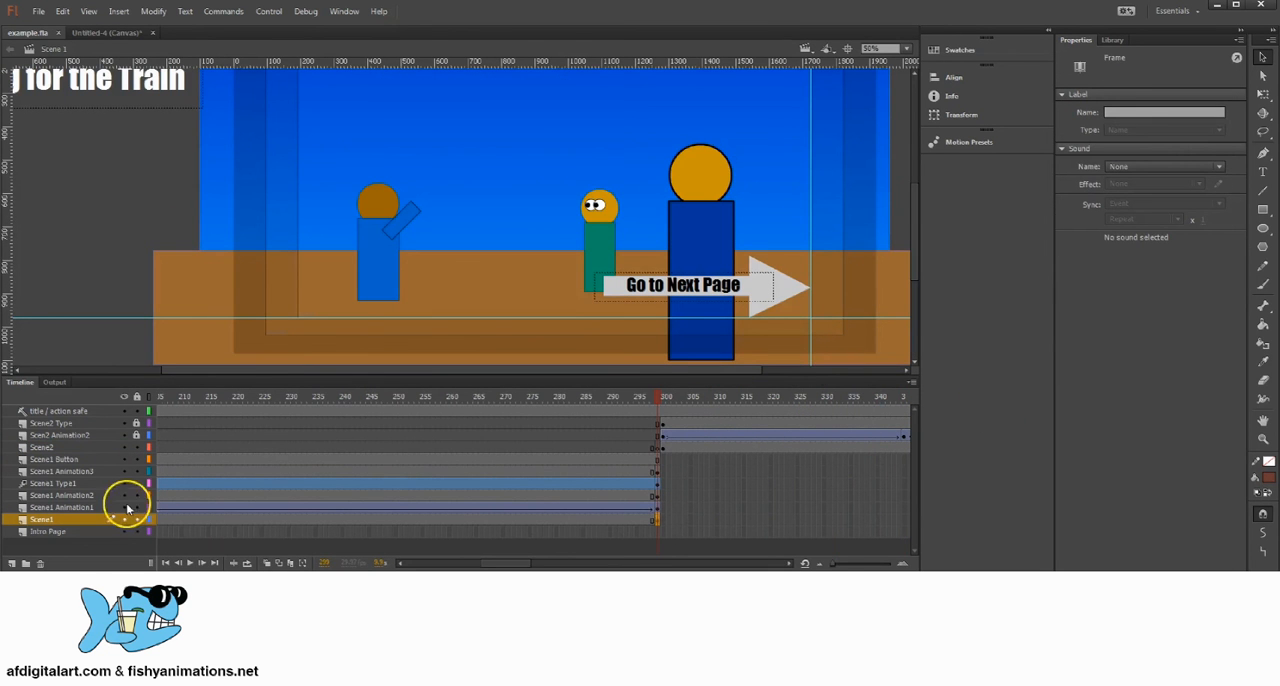
click(646, 399)
drag(646, 399, 339, 433)
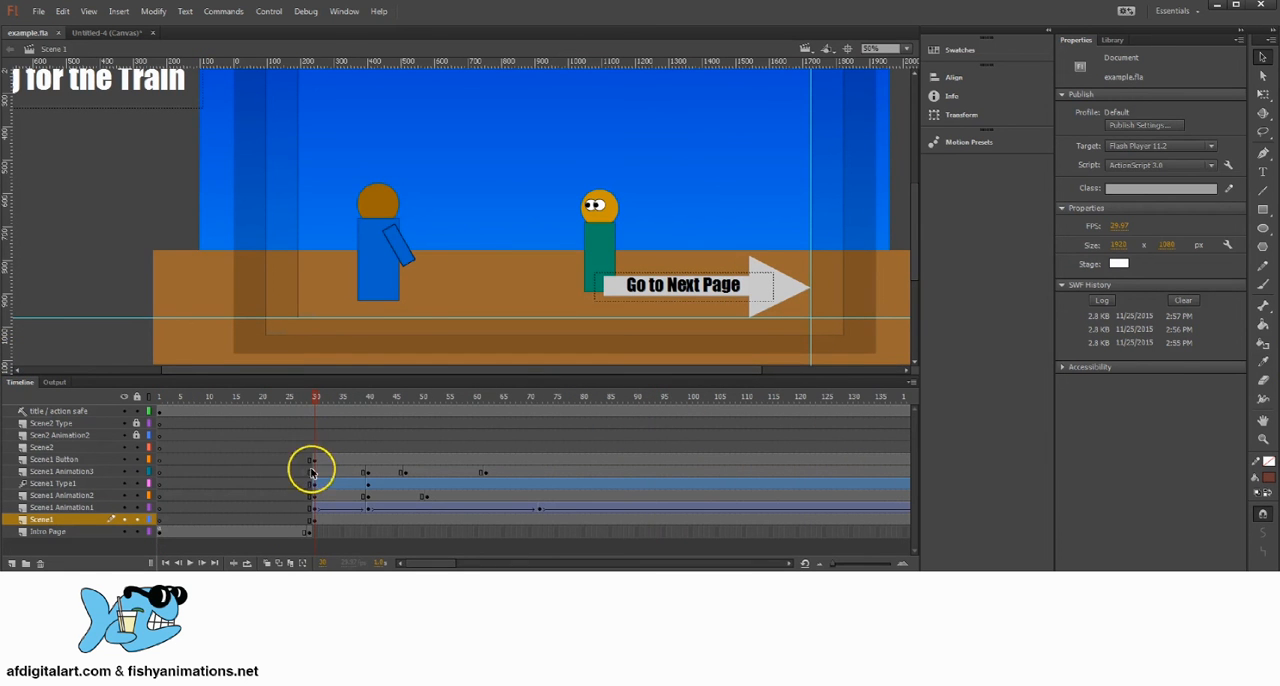
click(313, 459)
click(63, 459)
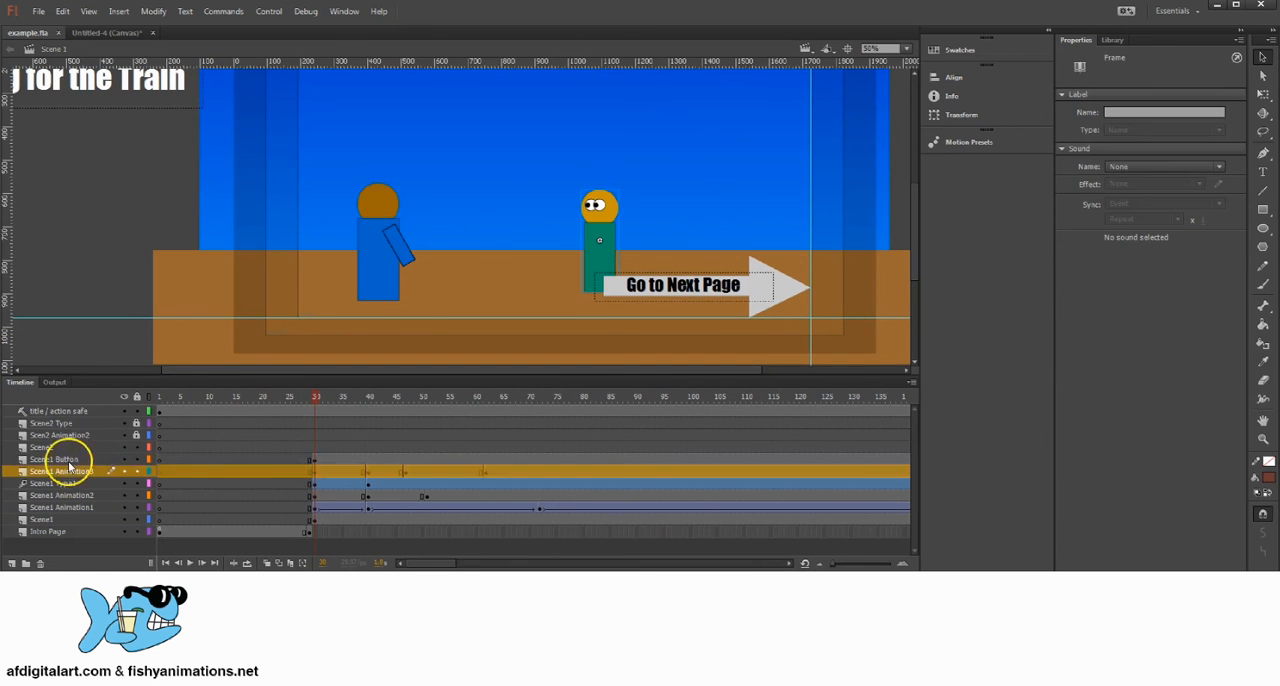
drag(309, 394, 500, 447)
click(501, 447)
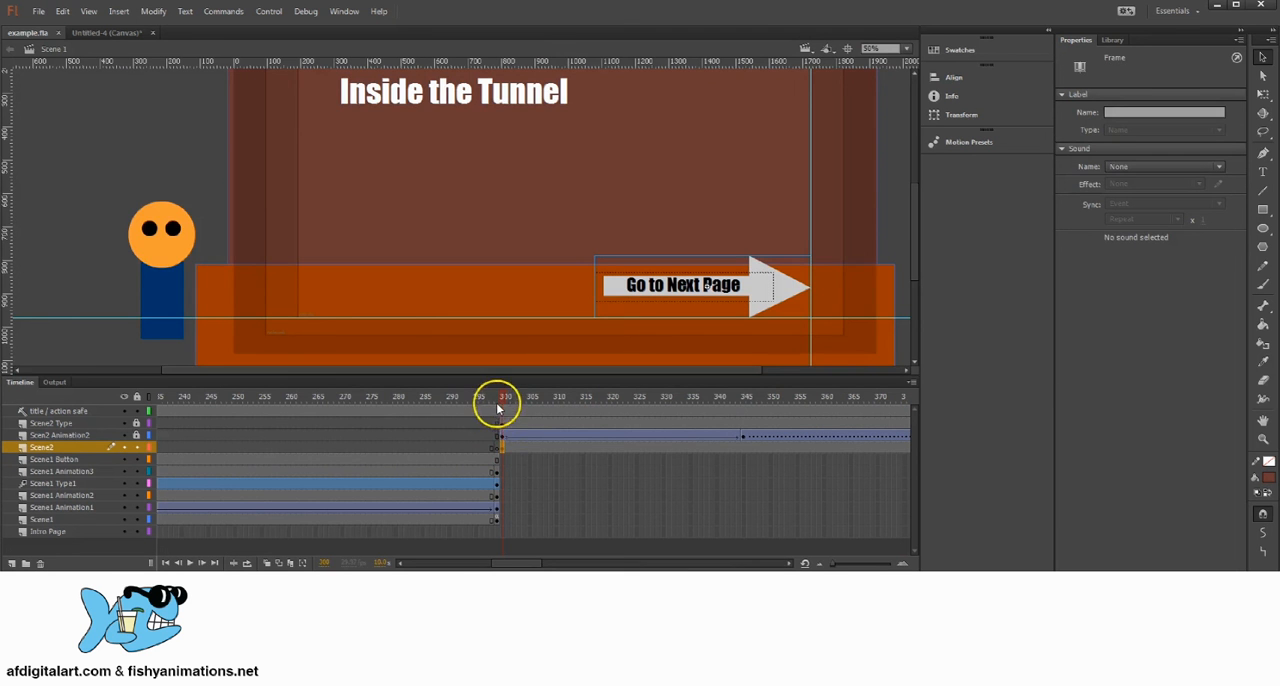
drag(497, 407, 315, 430)
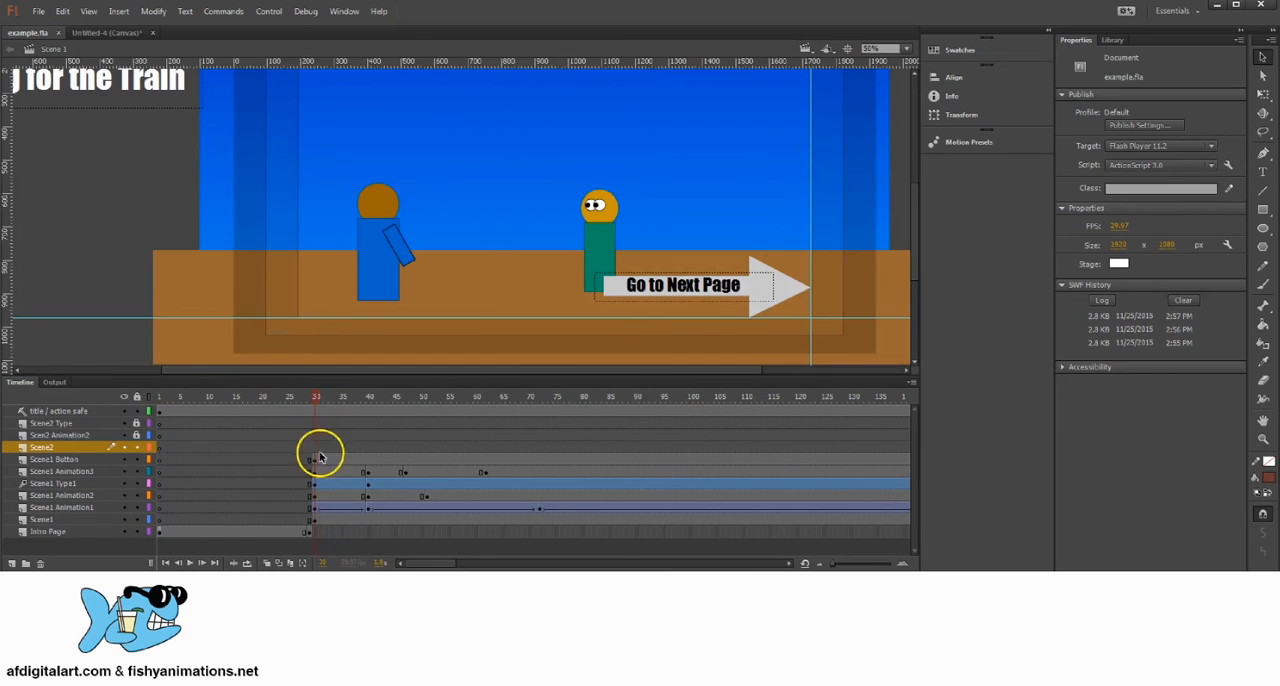
Step: Break apart the Go to Next Page button instance at frame 30 of the Scene1 Button layer
click(318, 458)
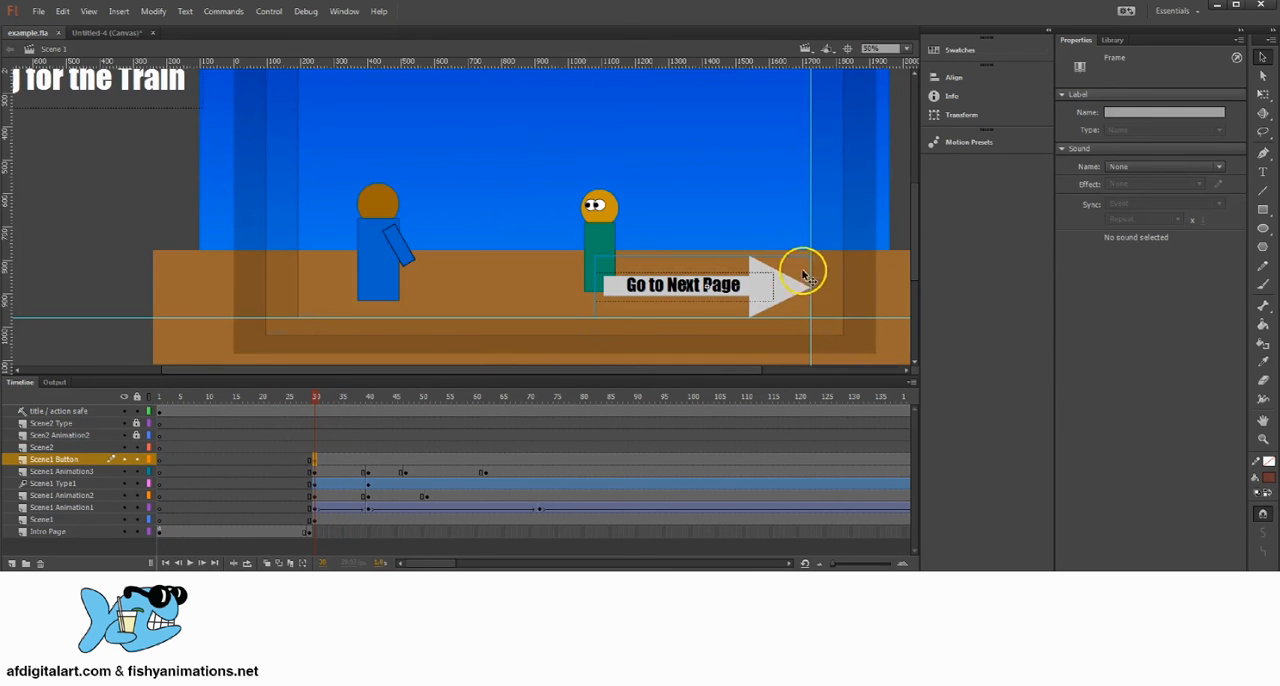
click(775, 295)
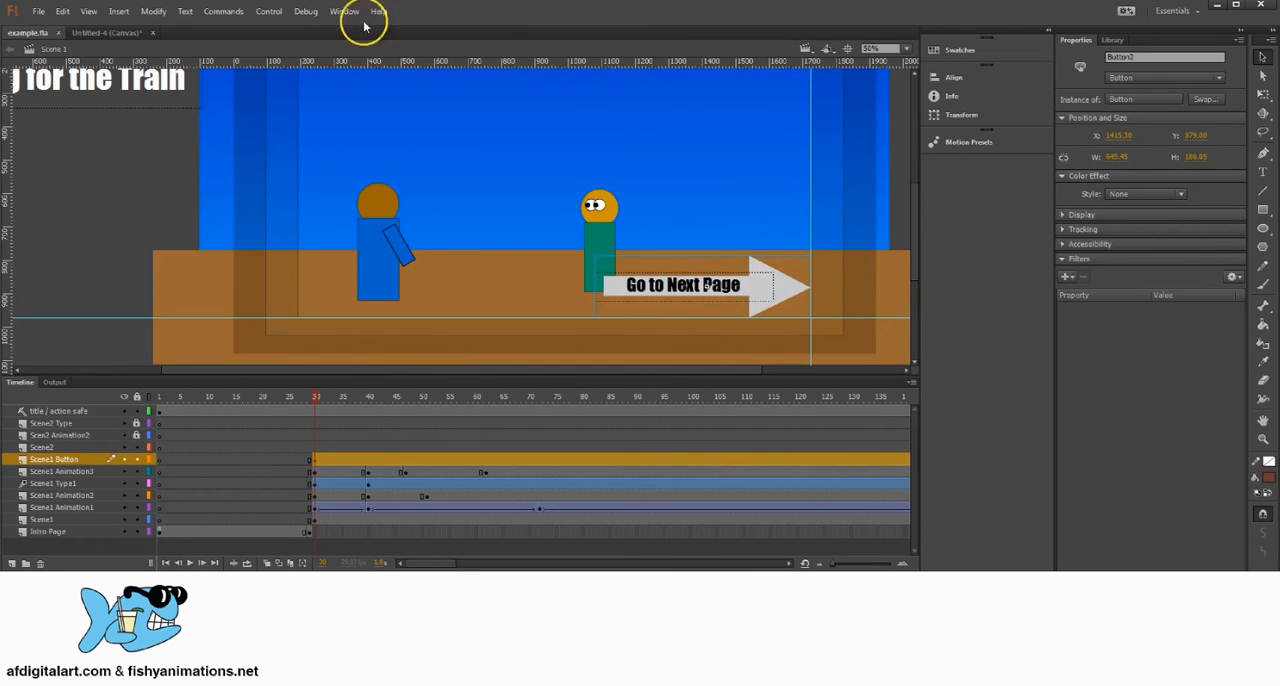
click(153, 11)
click(191, 78)
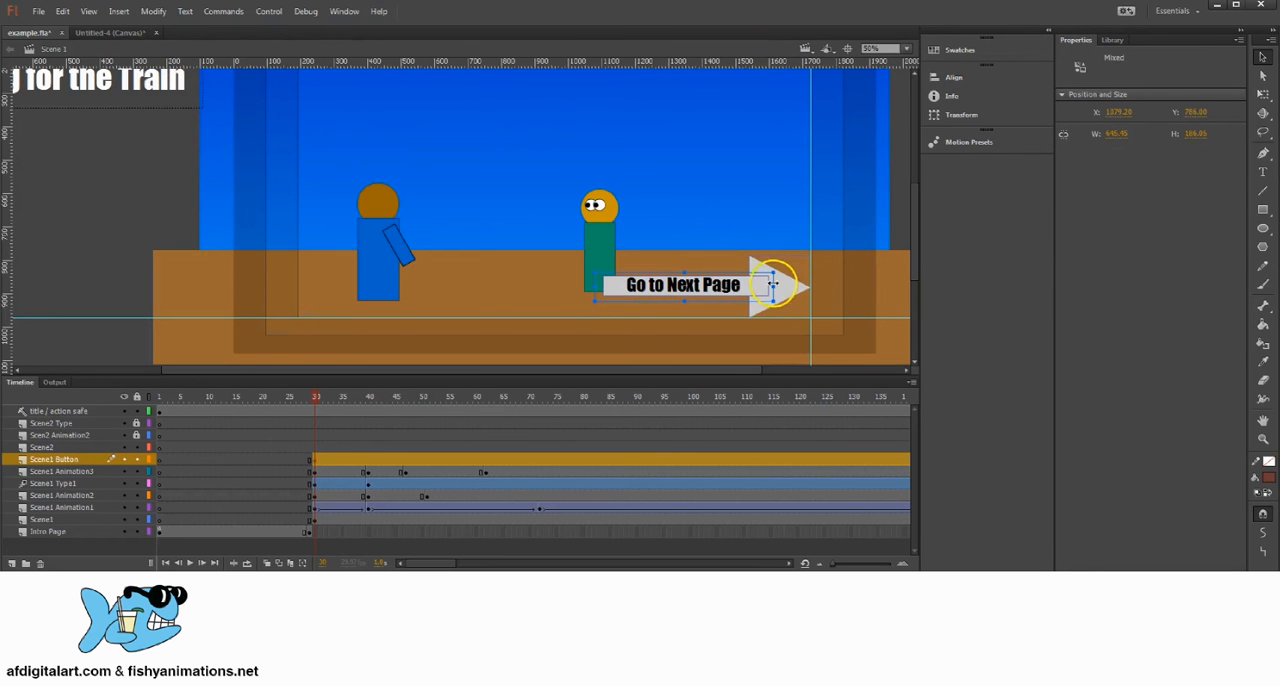
Step: Convert the broken-apart arrow and text into a Button symbol named Scene1 Button
click(153, 11)
click(180, 43)
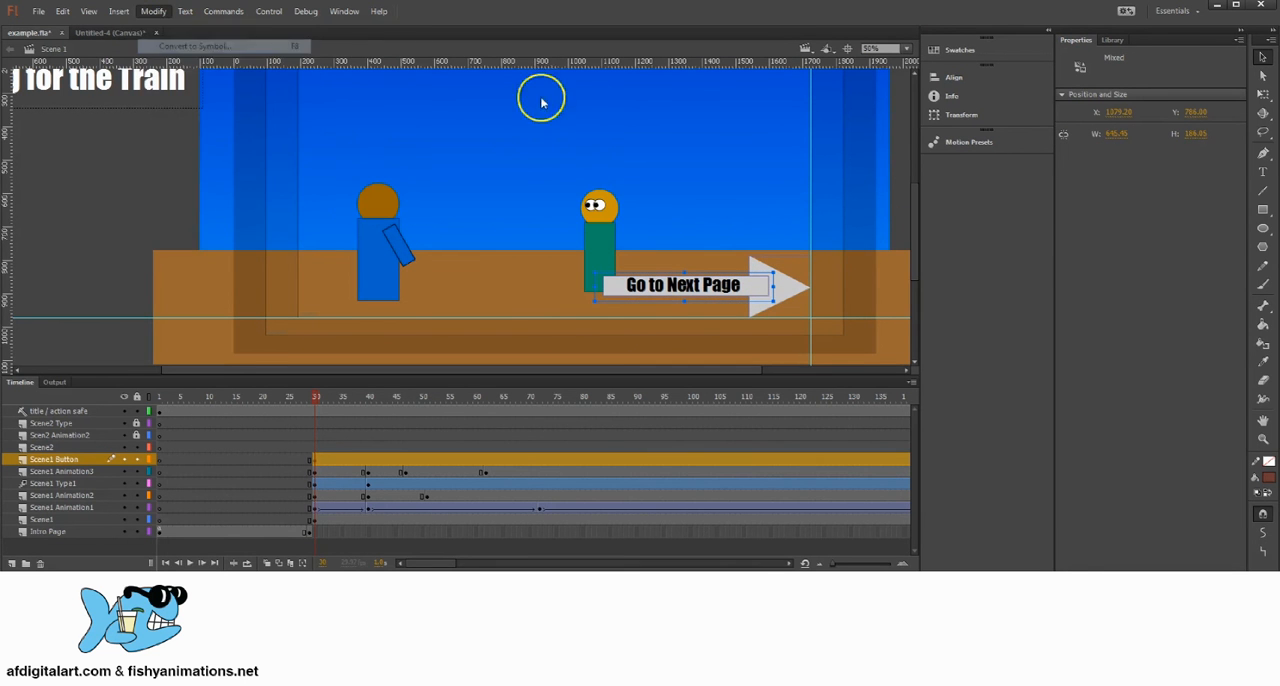
drag(757, 131, 970, 197)
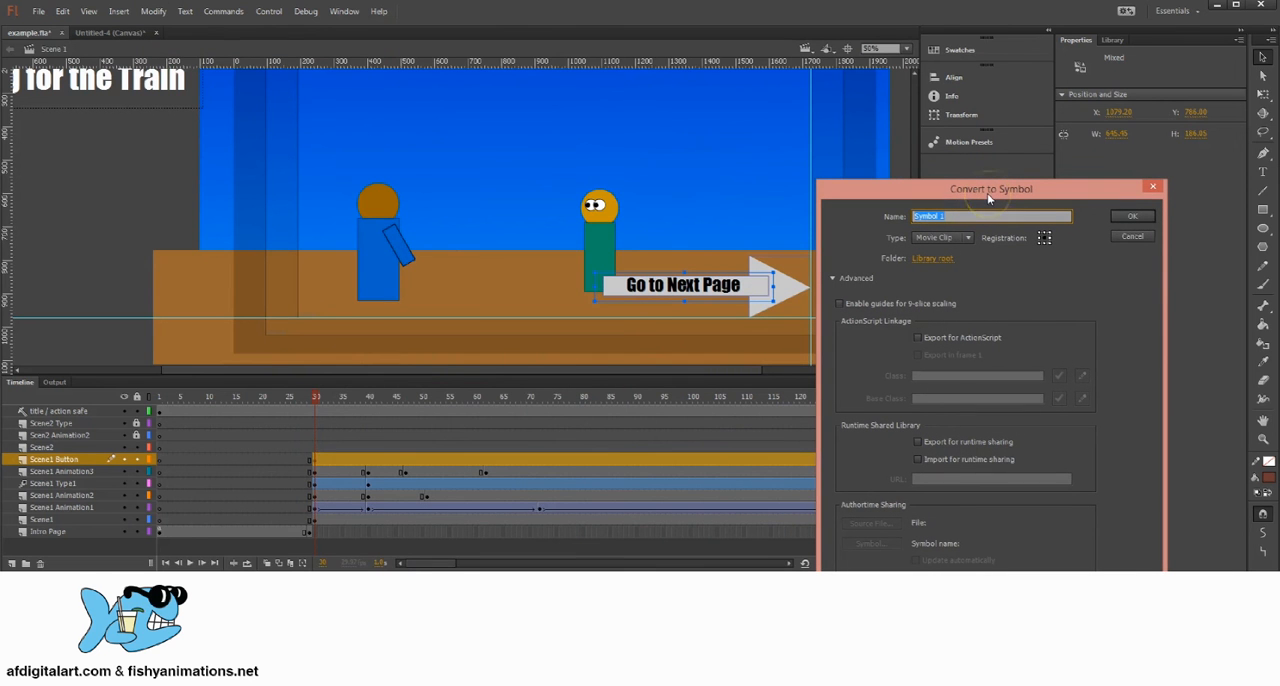
text(Scene1 Button)
click(955, 237)
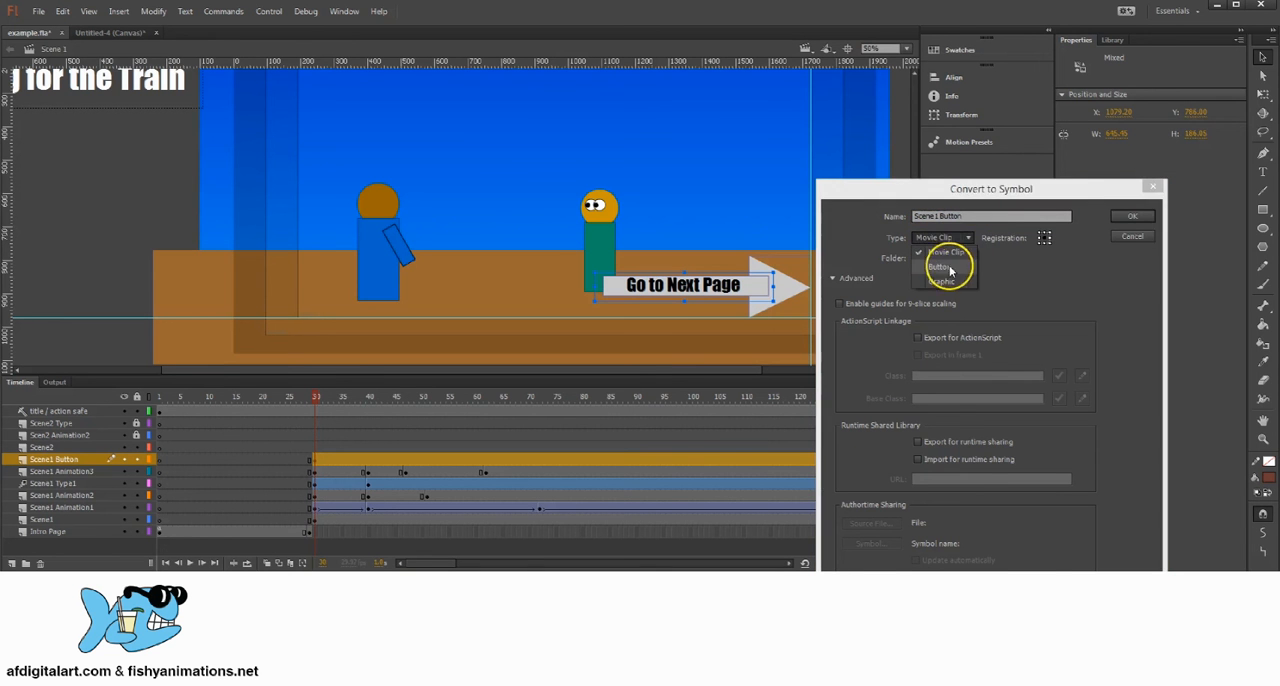
click(945, 267)
click(1131, 216)
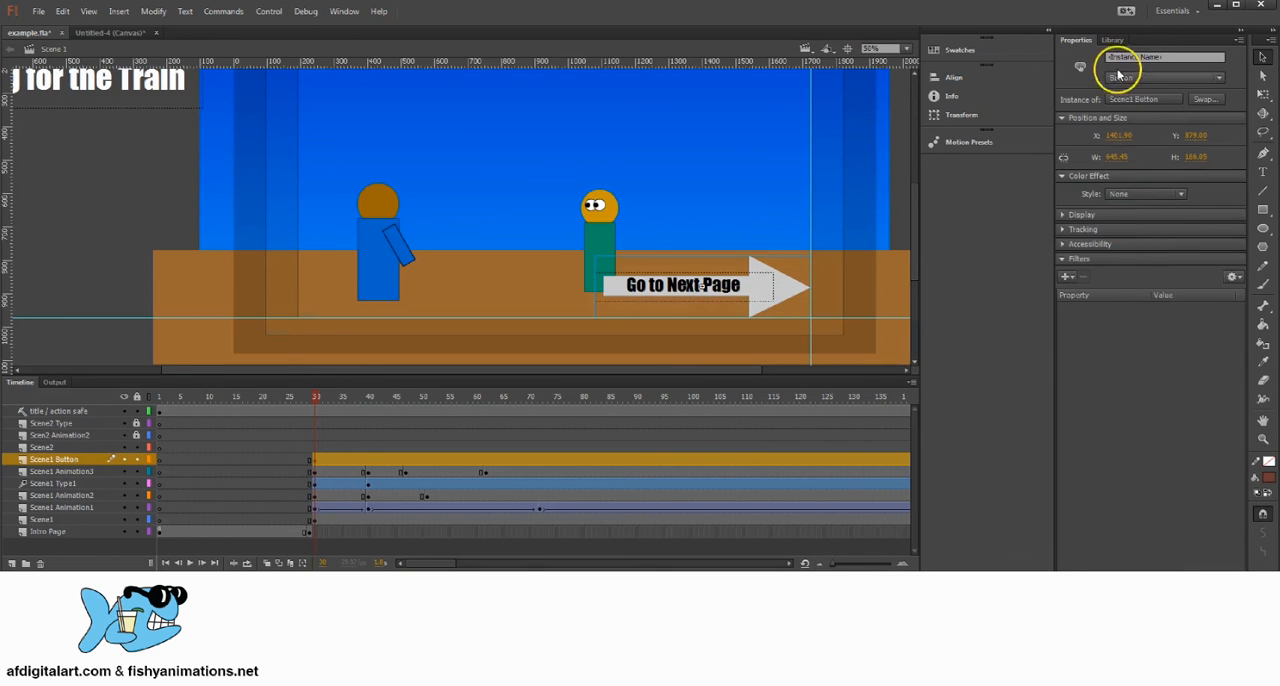
Step: Preview the Scene1 Button and Button symbols in the library
click(1113, 40)
click(1096, 346)
click(1091, 260)
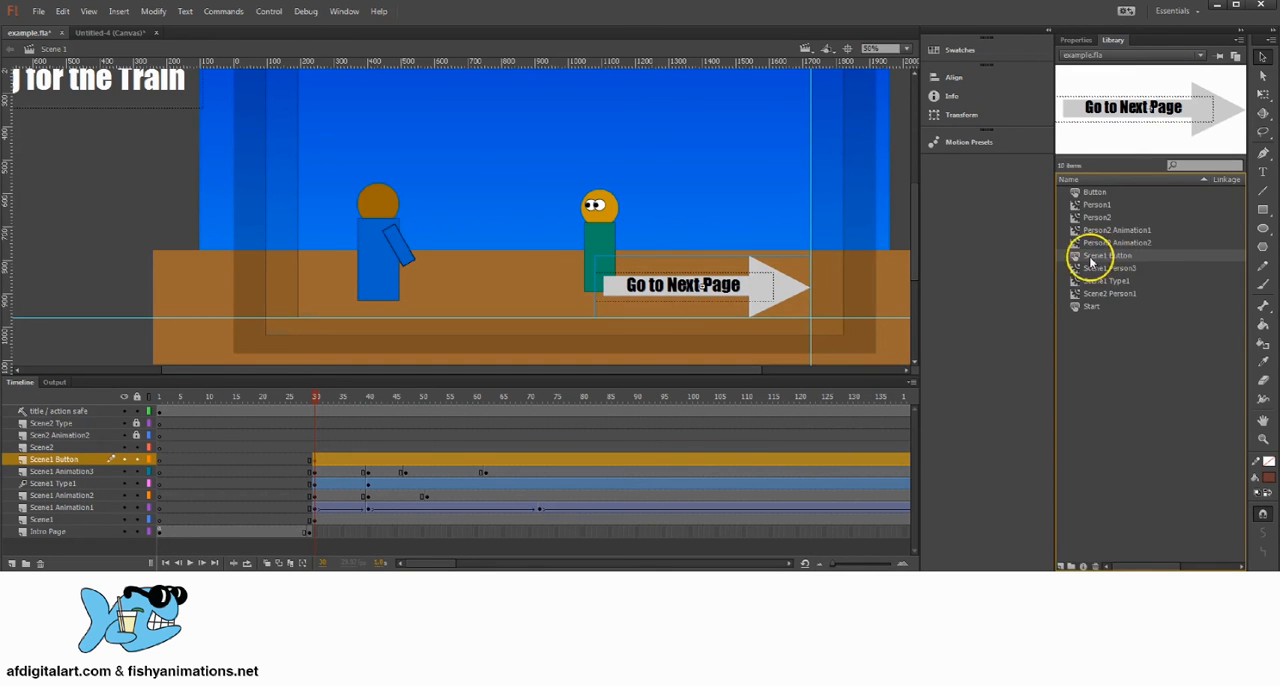
click(1095, 194)
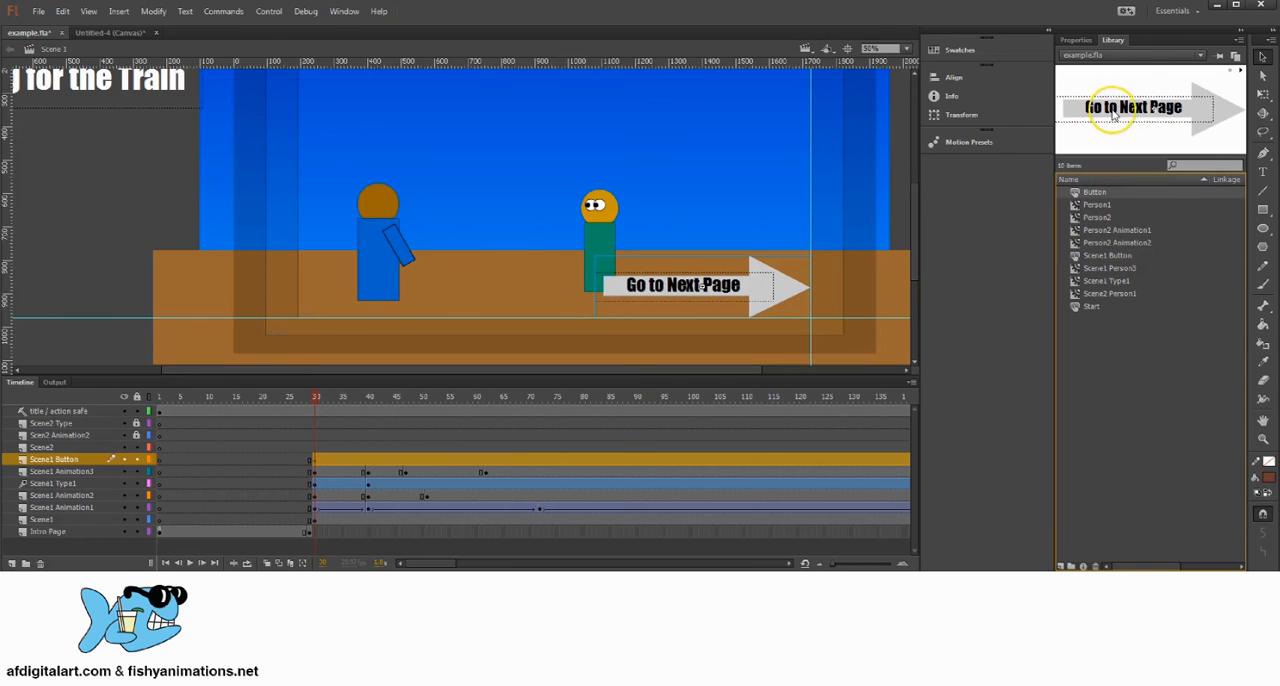
Step: Place a Button symbol instance above the existing arrow, delete it again and reselect the original arrow
drag(1095, 195, 777, 194)
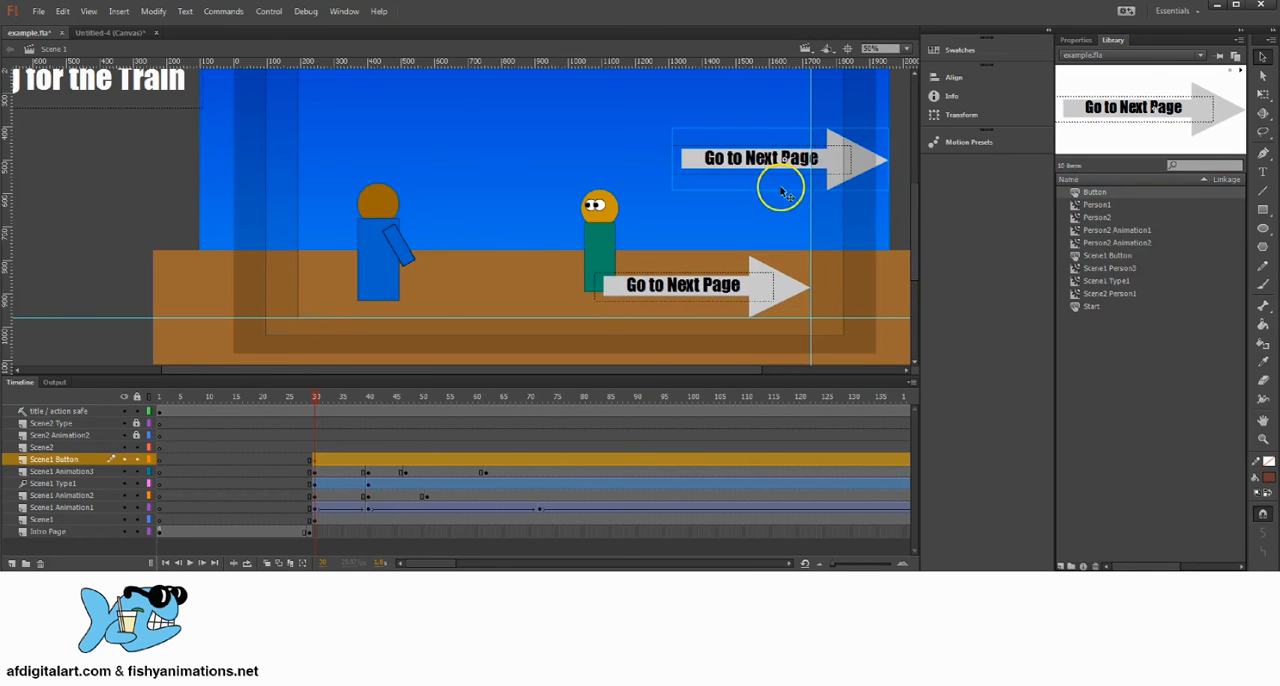
key(Delete)
click(754, 289)
Step: Review the library's Person2, Button and Scene1 Button symbols to tell the separate button symbols apart
click(1096, 218)
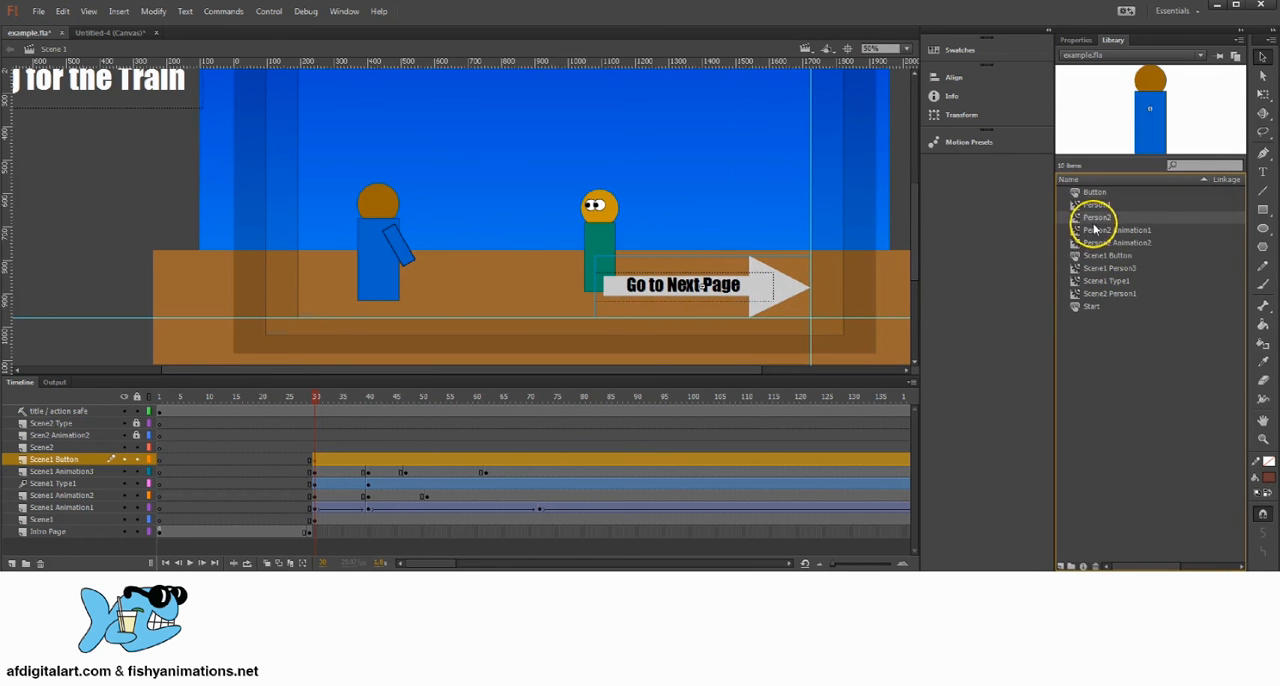
click(1104, 257)
click(1107, 281)
click(1103, 229)
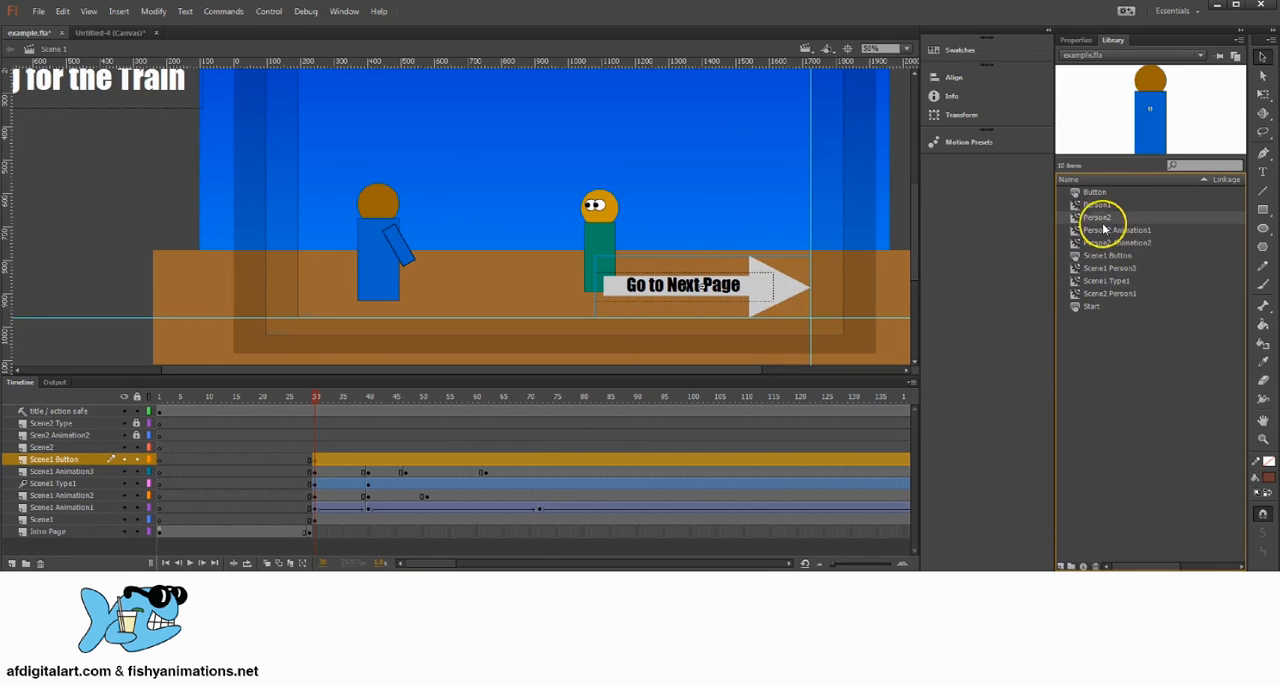
click(1095, 194)
click(1096, 216)
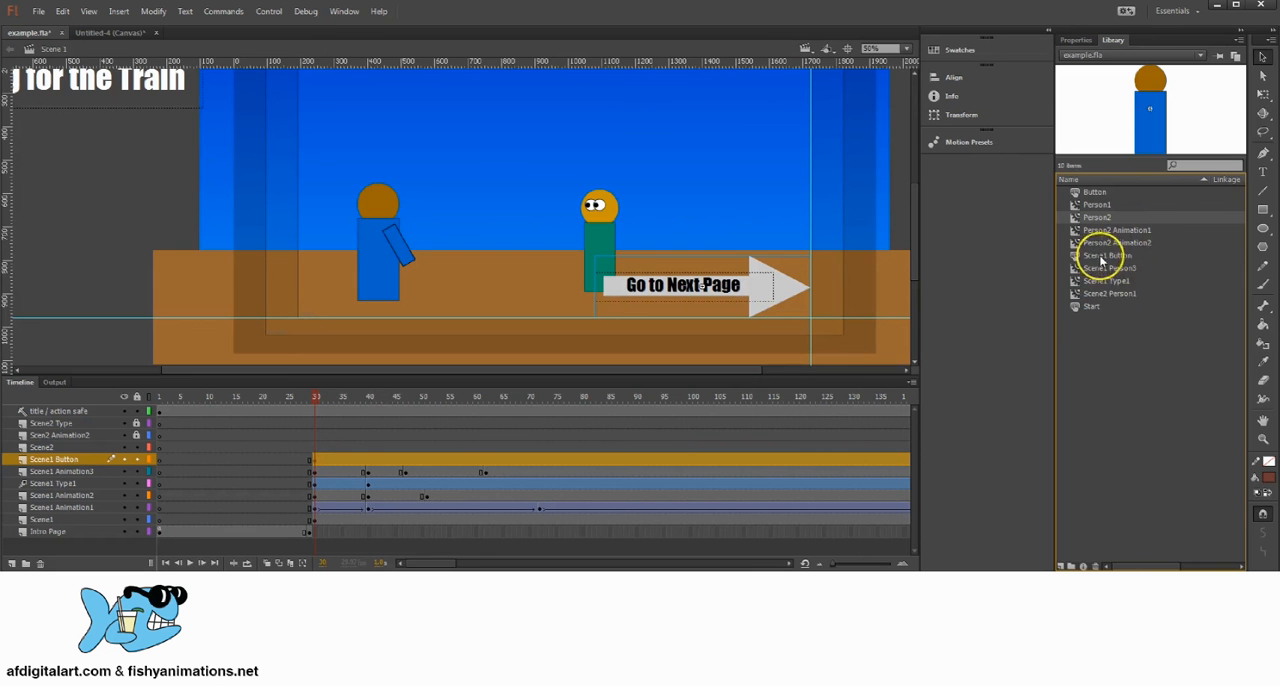
click(1101, 257)
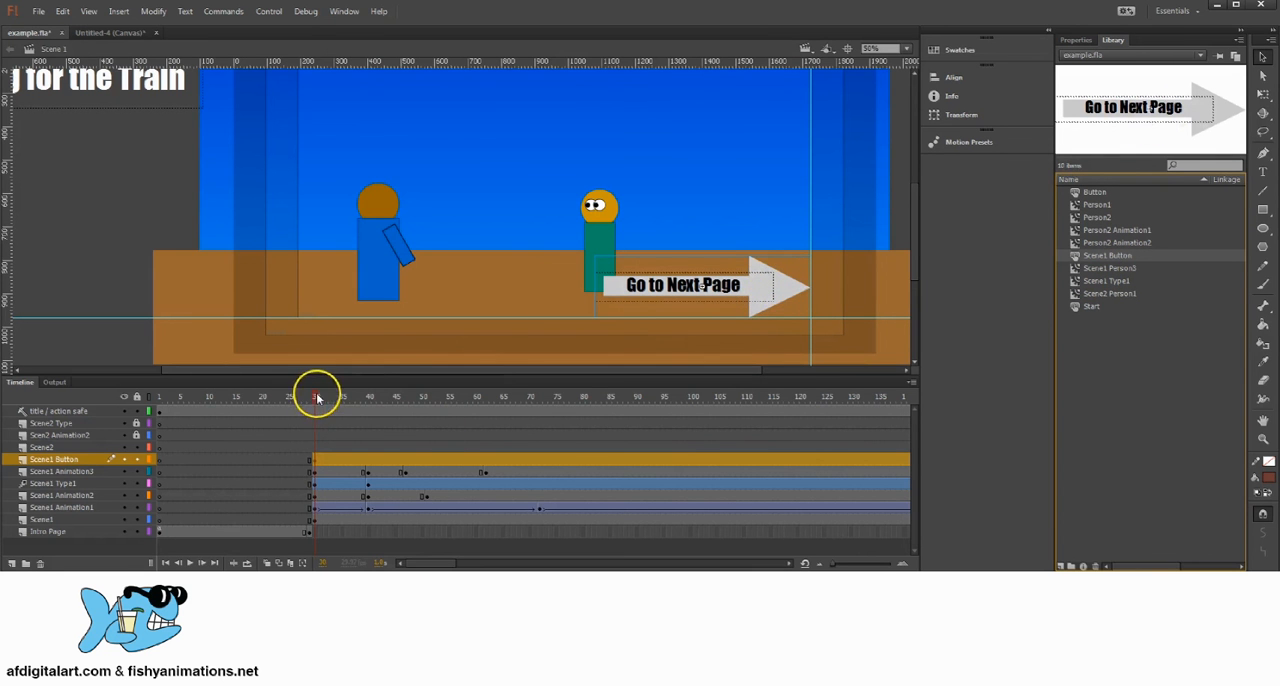
Step: Open the Scene1 Button symbol for editing from its instance at frame 30
drag(316, 398, 238, 406)
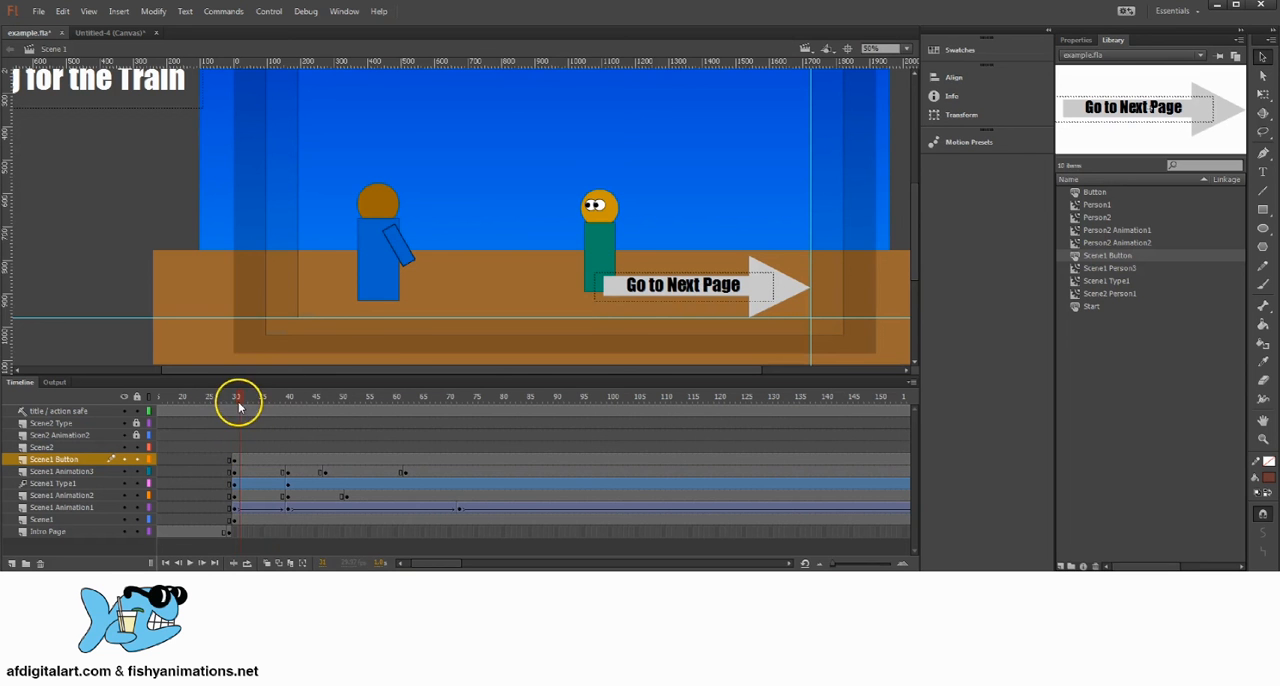
click(234, 460)
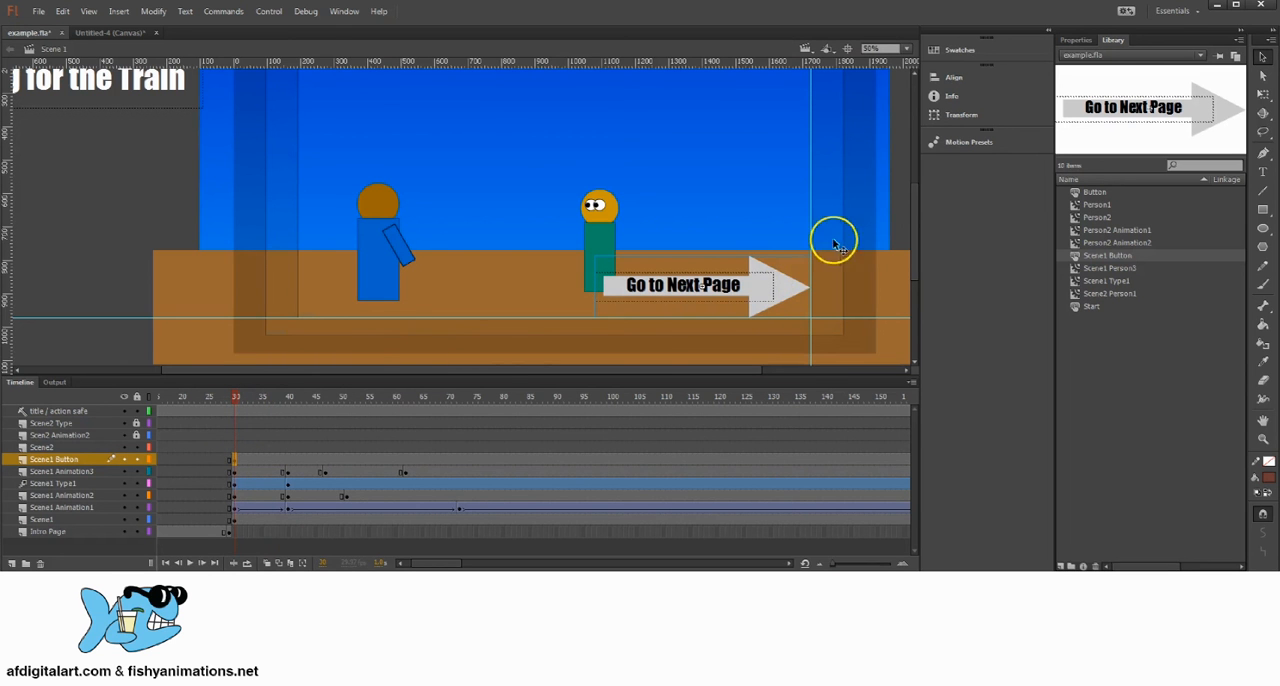
double_click(762, 289)
Step: Insert keyframes for the Over and Down states on Layer 1 of the Scene1 Button symbol
drag(195, 414, 230, 414)
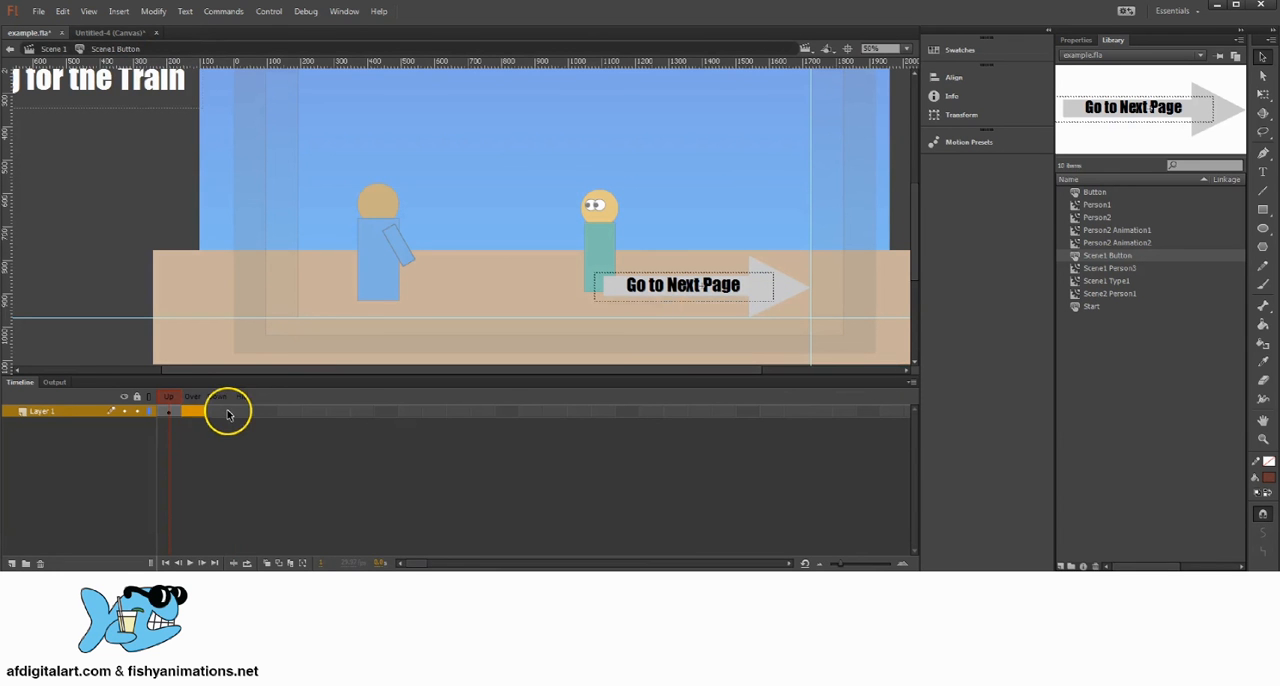
click(239, 415)
click(197, 415)
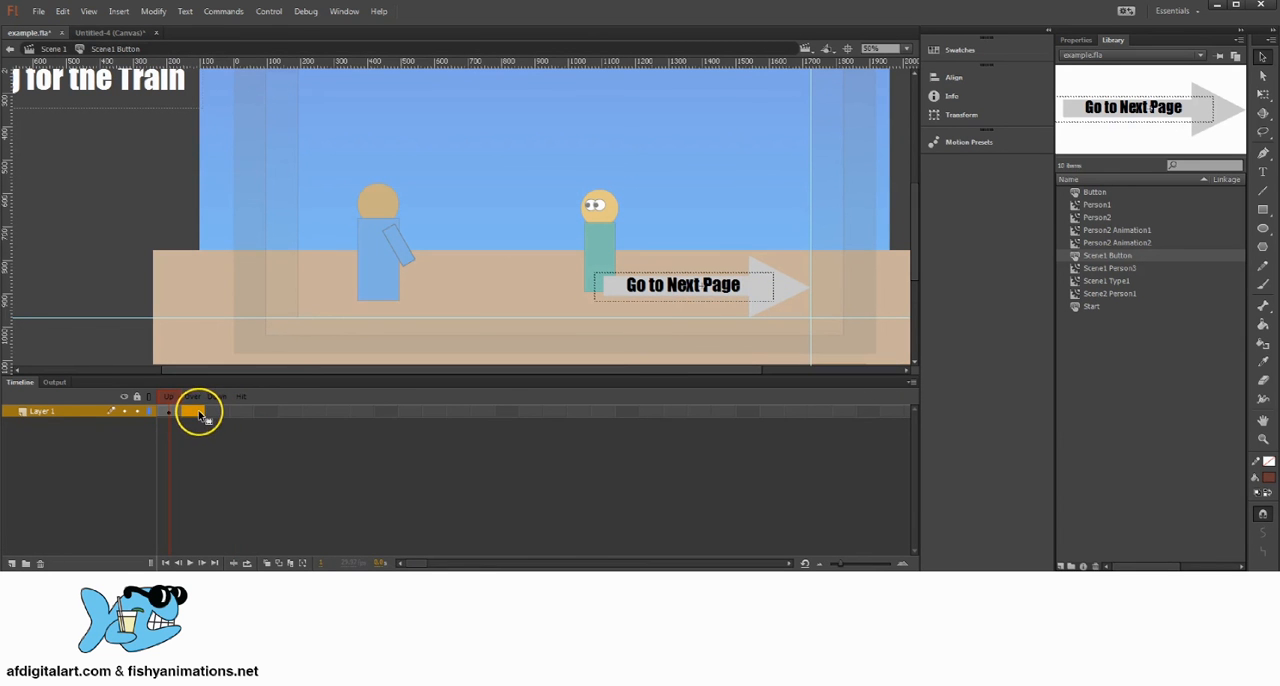
right_click(195, 414)
click(278, 132)
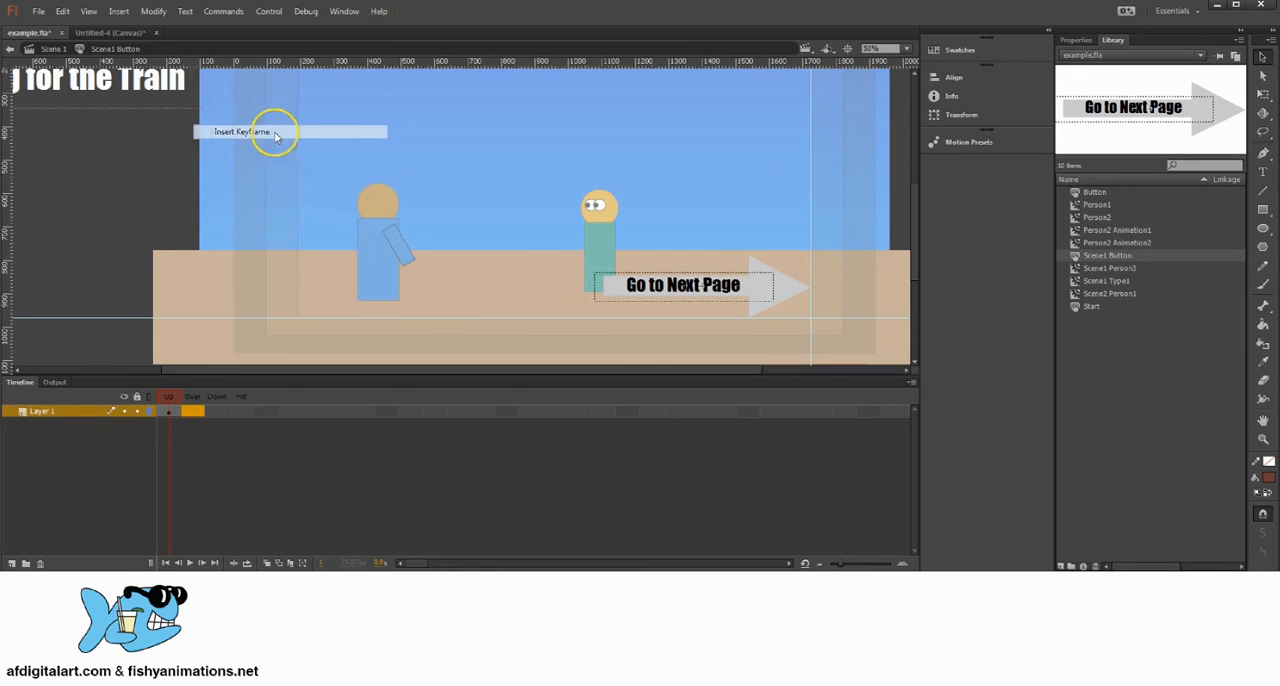
right_click(216, 411)
click(280, 132)
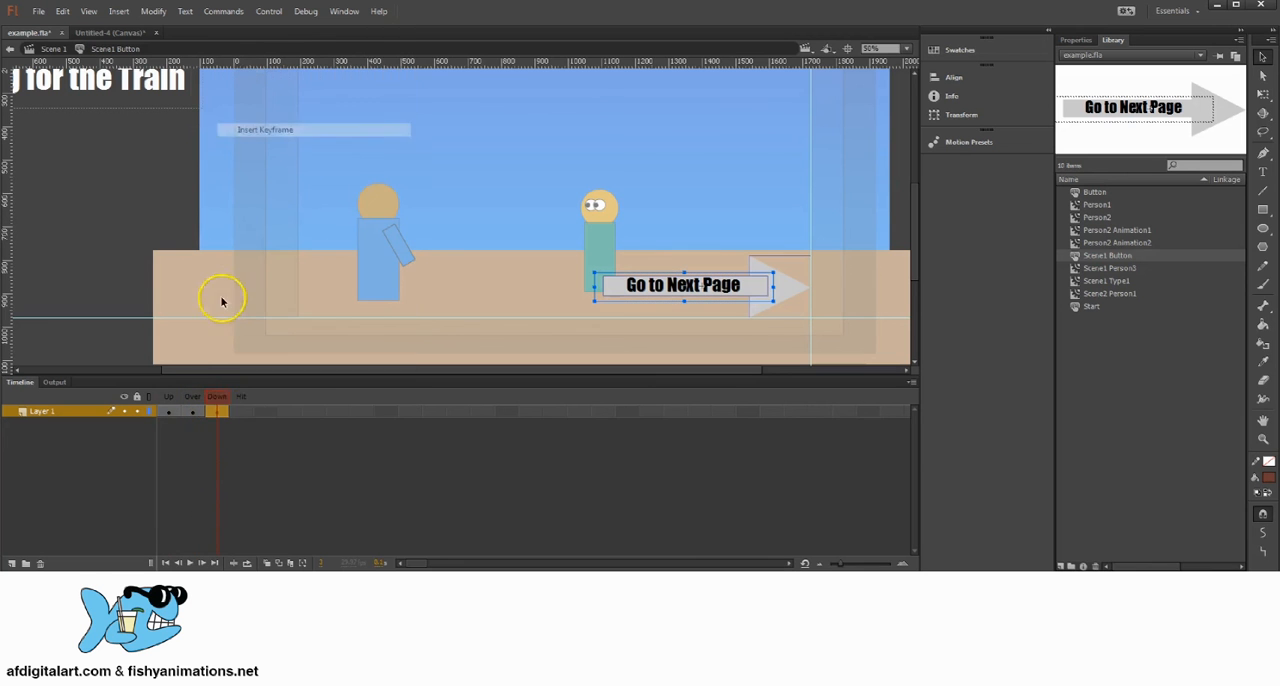
Step: Insert a keyframe for the Hit state on Layer 1 of the Scene1 Button symbol
click(247, 418)
right_click(247, 418)
click(280, 132)
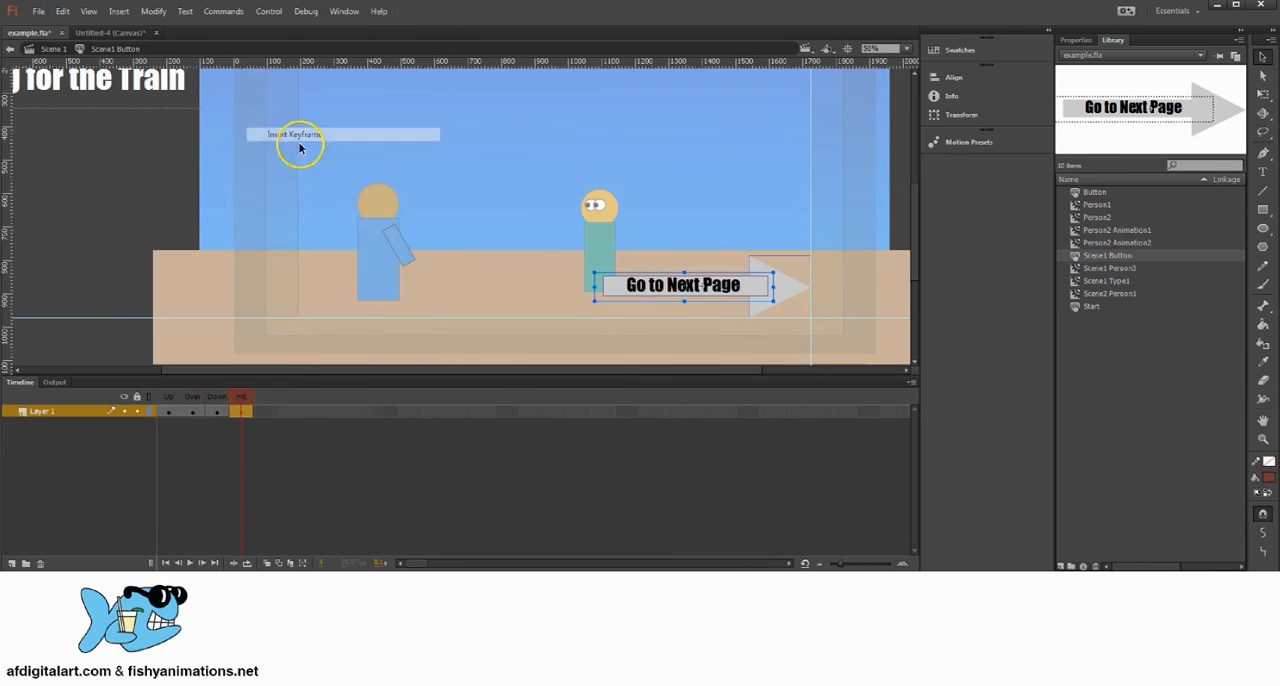
Step: Recolor the Go to Next Page text blue in the button's Over state
click(177, 414)
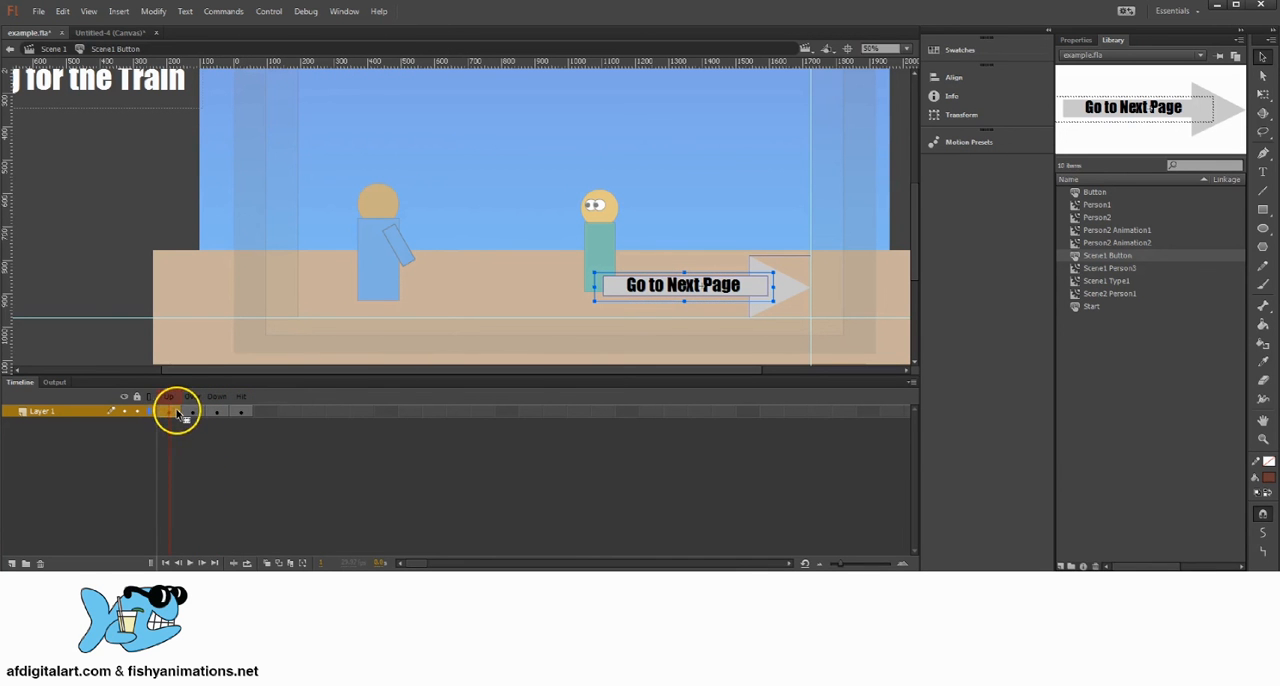
double_click(735, 290)
drag(597, 287, 742, 287)
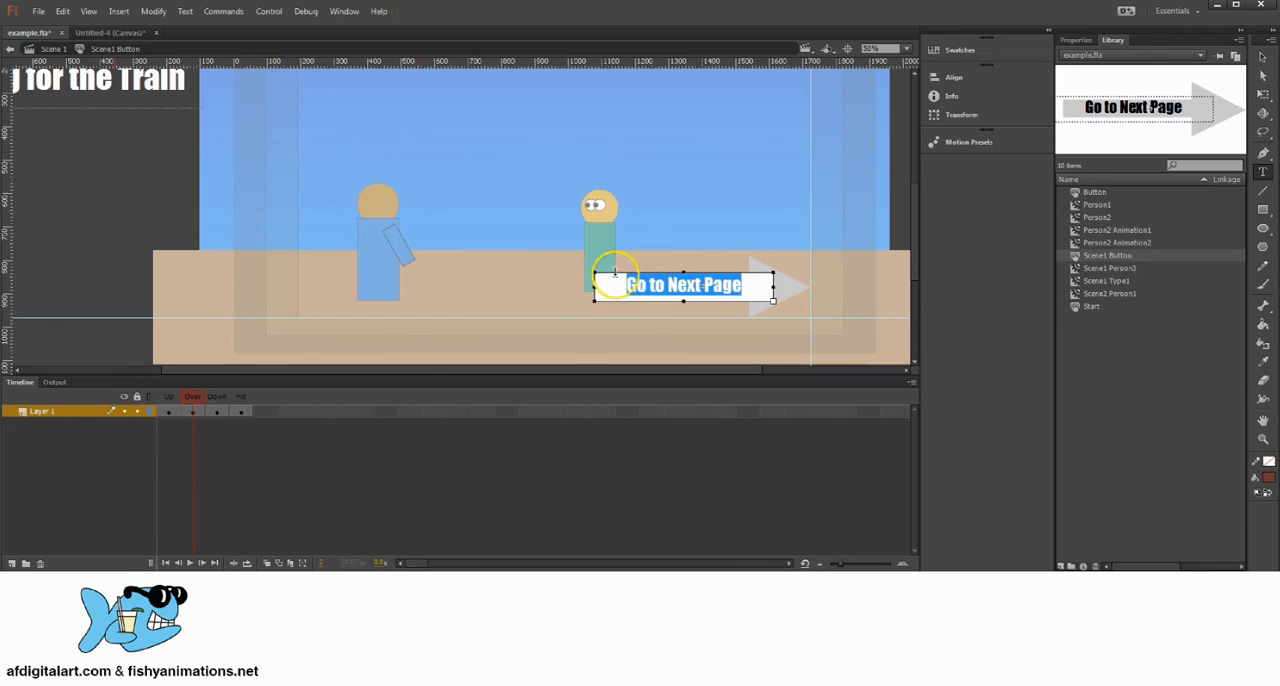
click(1078, 40)
click(1117, 220)
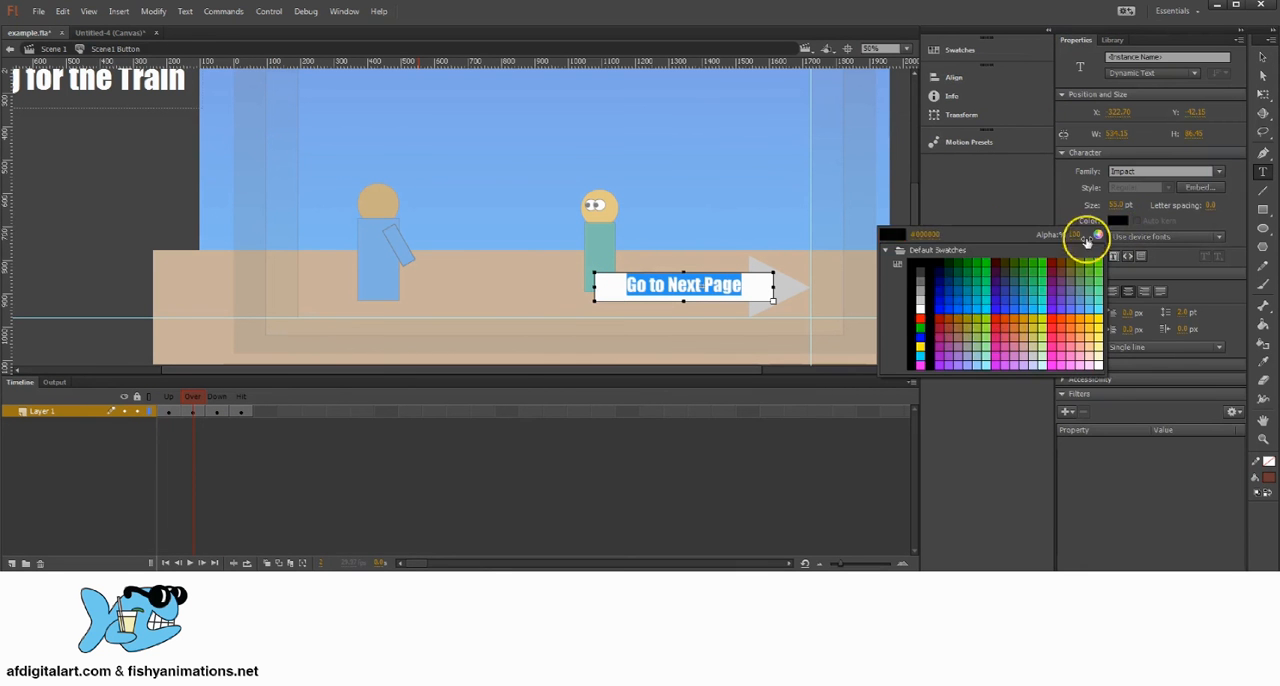
click(942, 298)
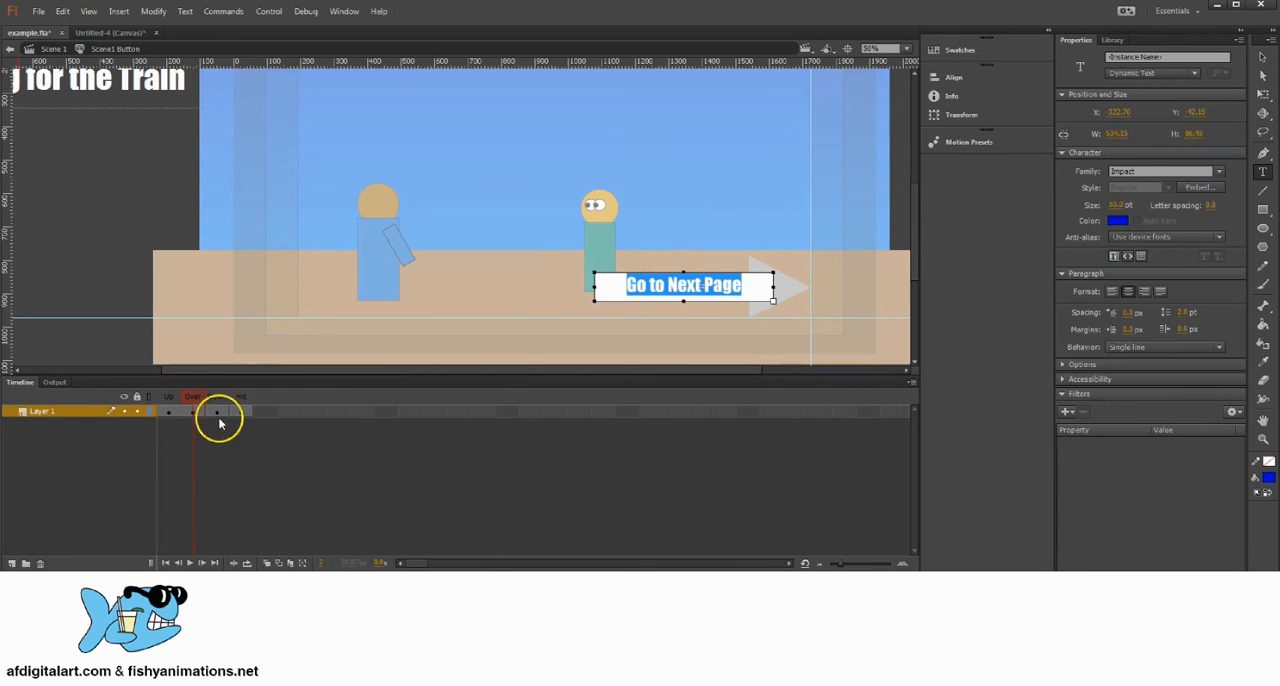
Step: Recolor the Go to Next Page text red in the button's Down state
click(217, 411)
click(638, 290)
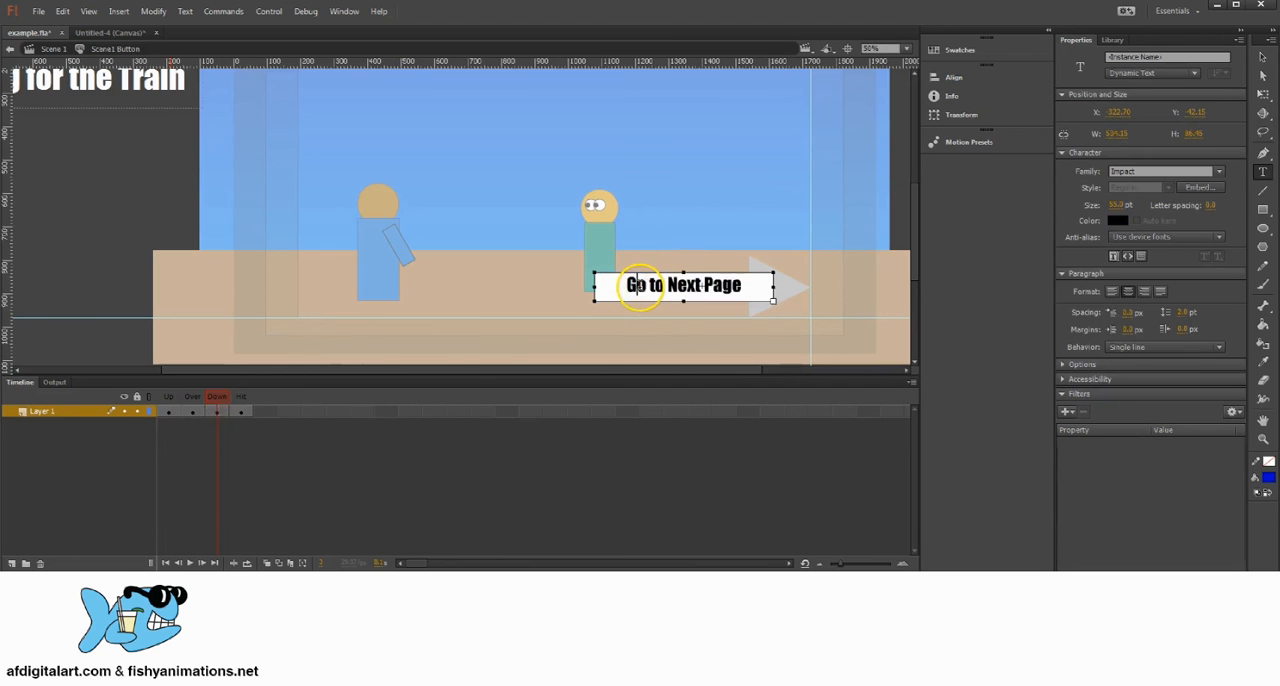
drag(746, 283, 571, 277)
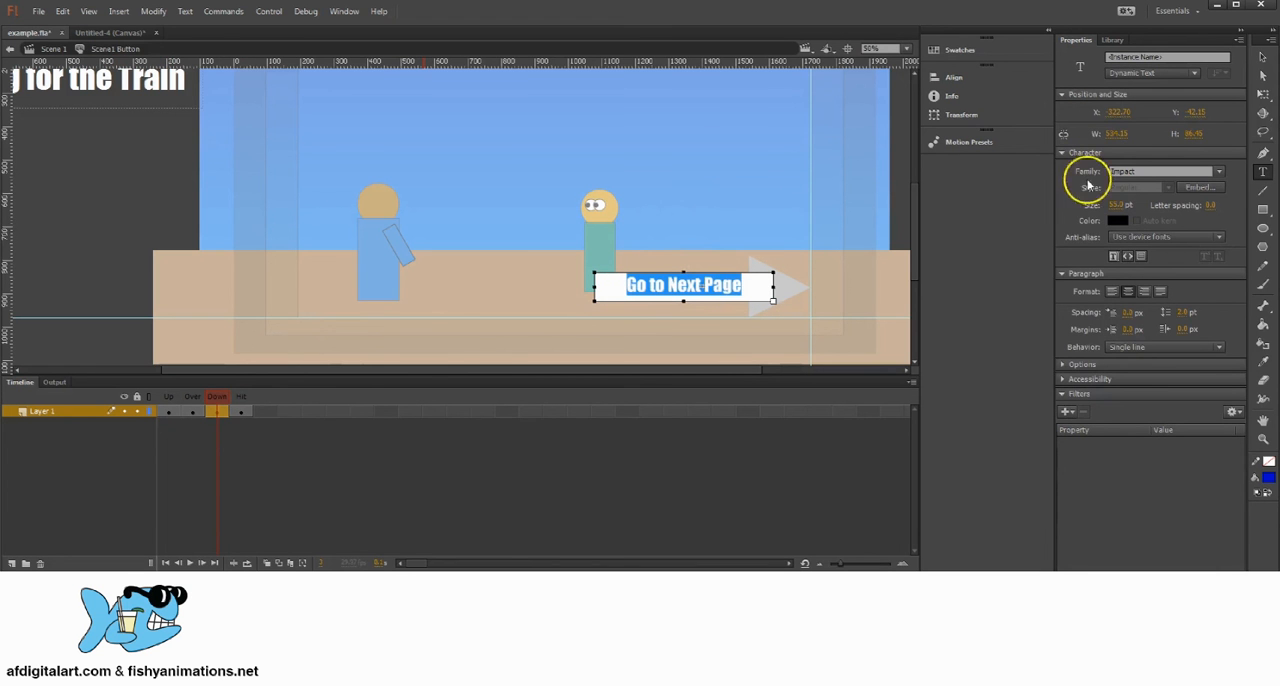
click(1117, 222)
click(923, 317)
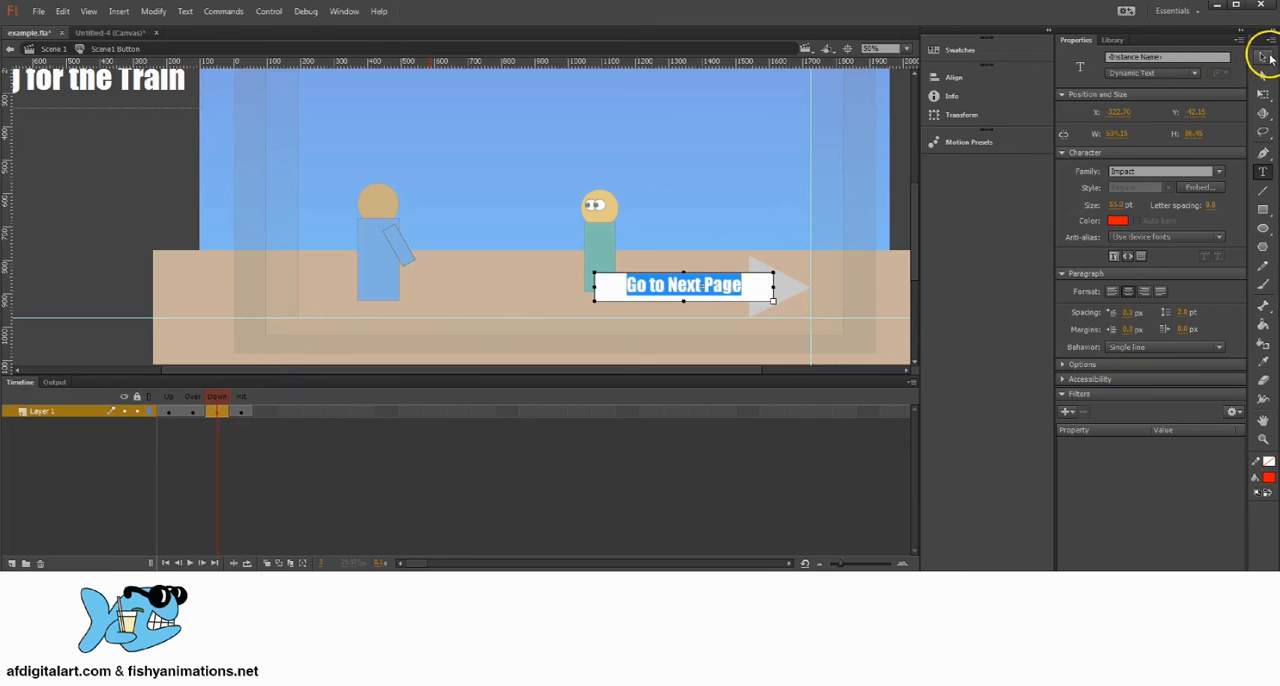
click(1262, 57)
right_click(720, 286)
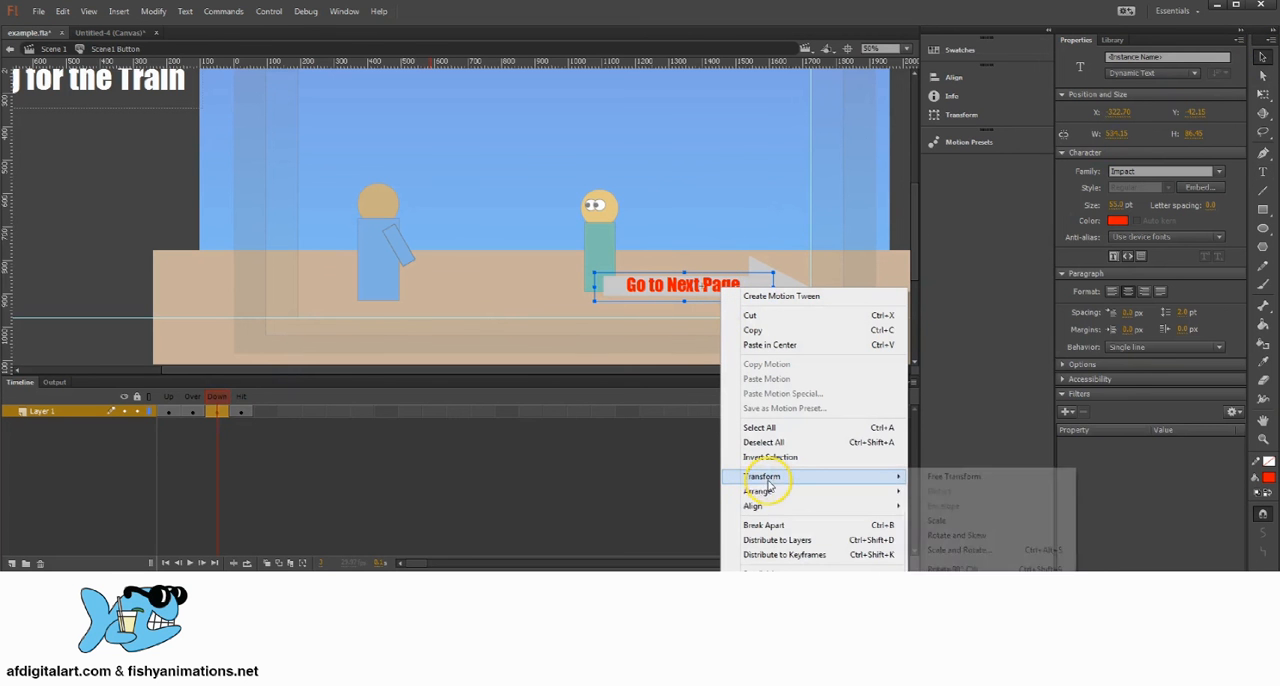
click(971, 534)
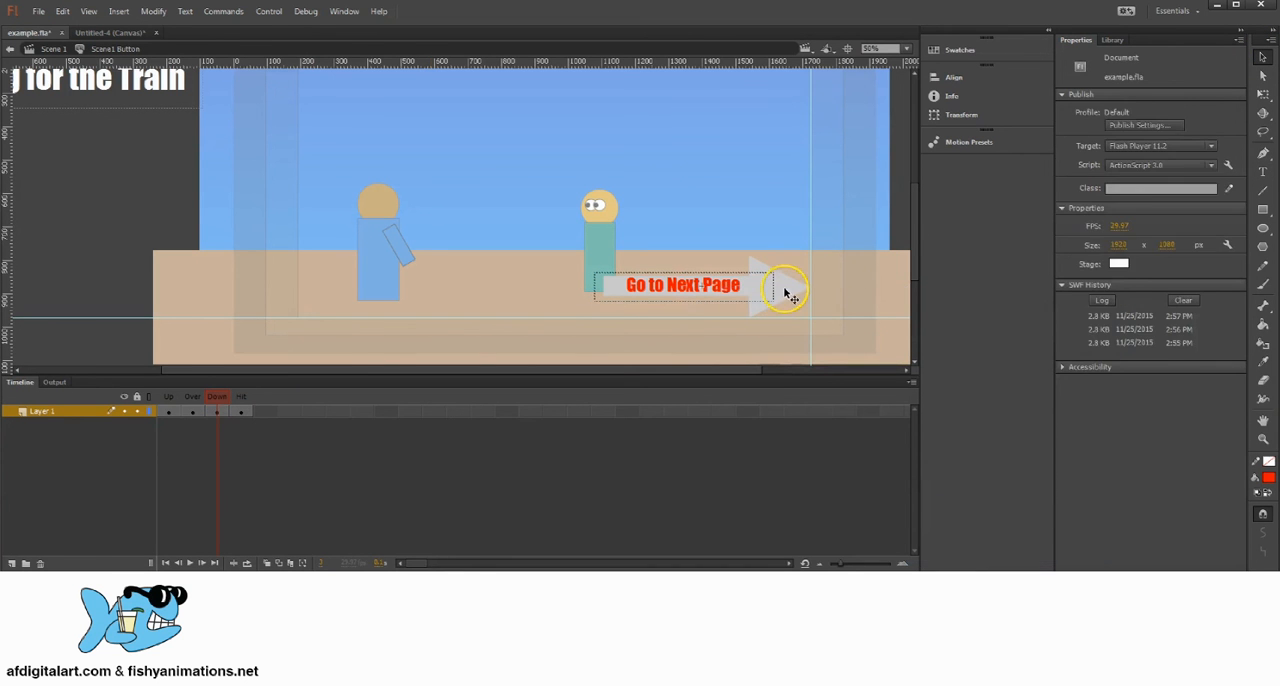
Step: Give the arrowhead in the Down state a dark green fill and no stroke
click(786, 286)
click(1123, 171)
click(1203, 170)
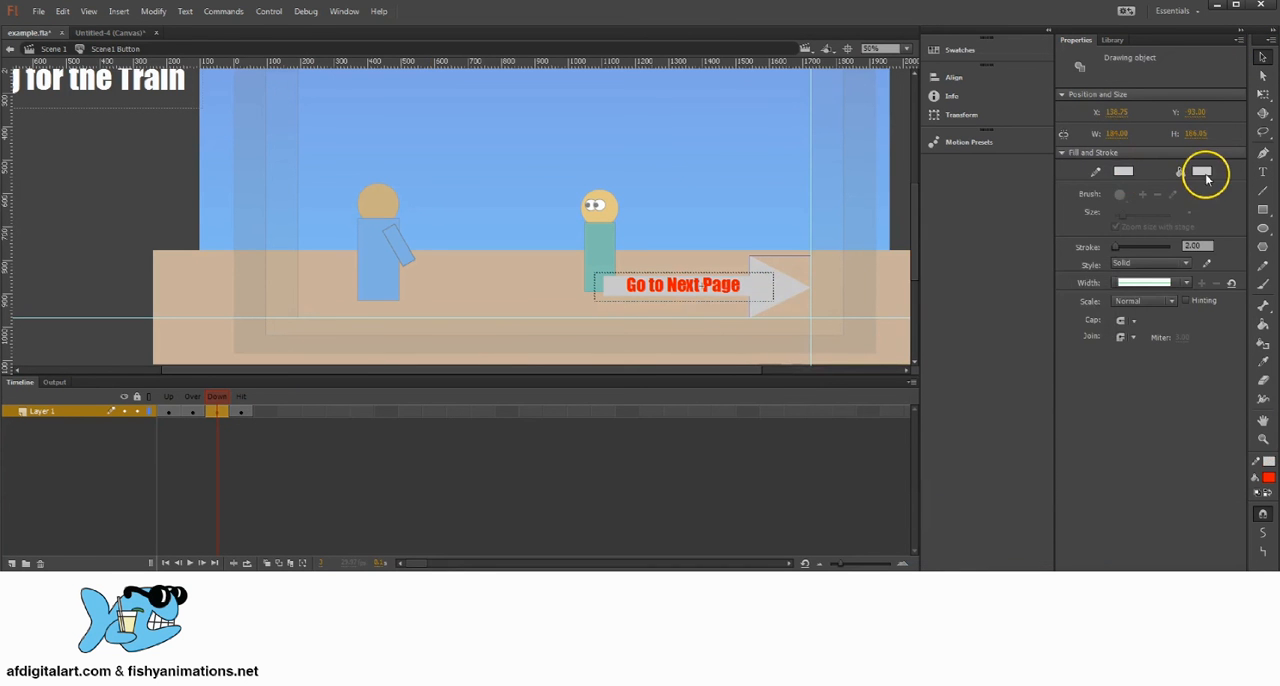
click(1201, 171)
click(1047, 207)
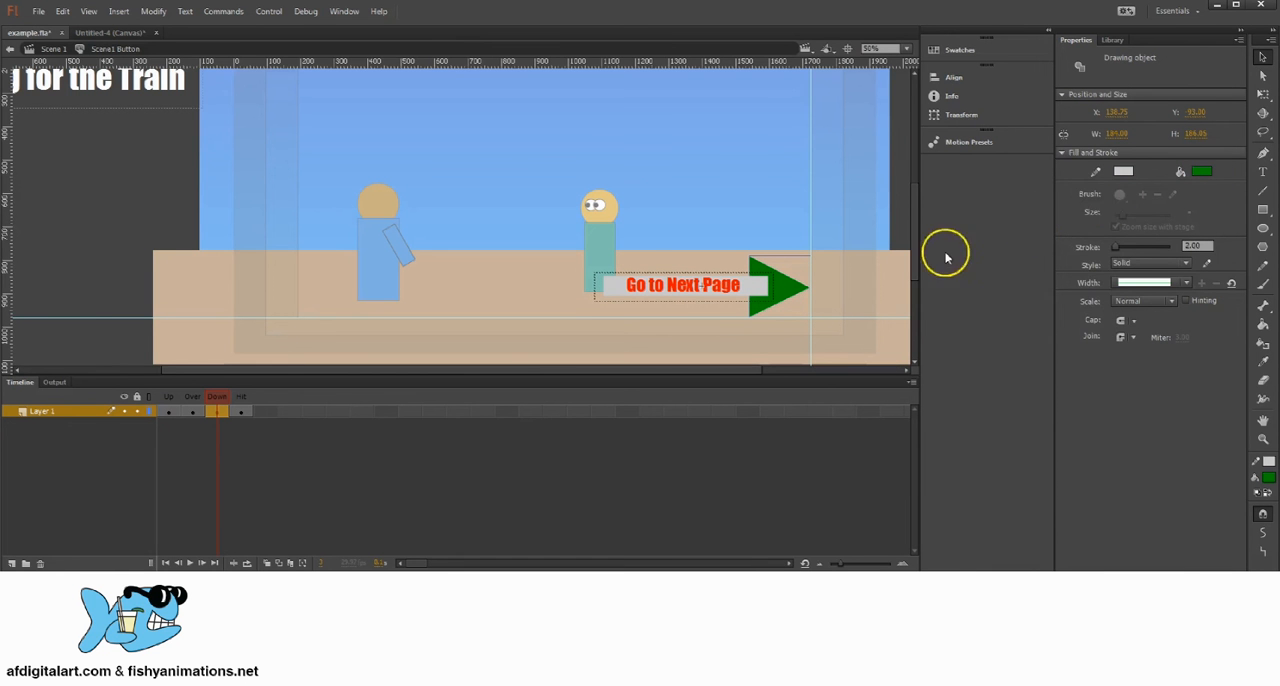
click(1123, 172)
click(1089, 187)
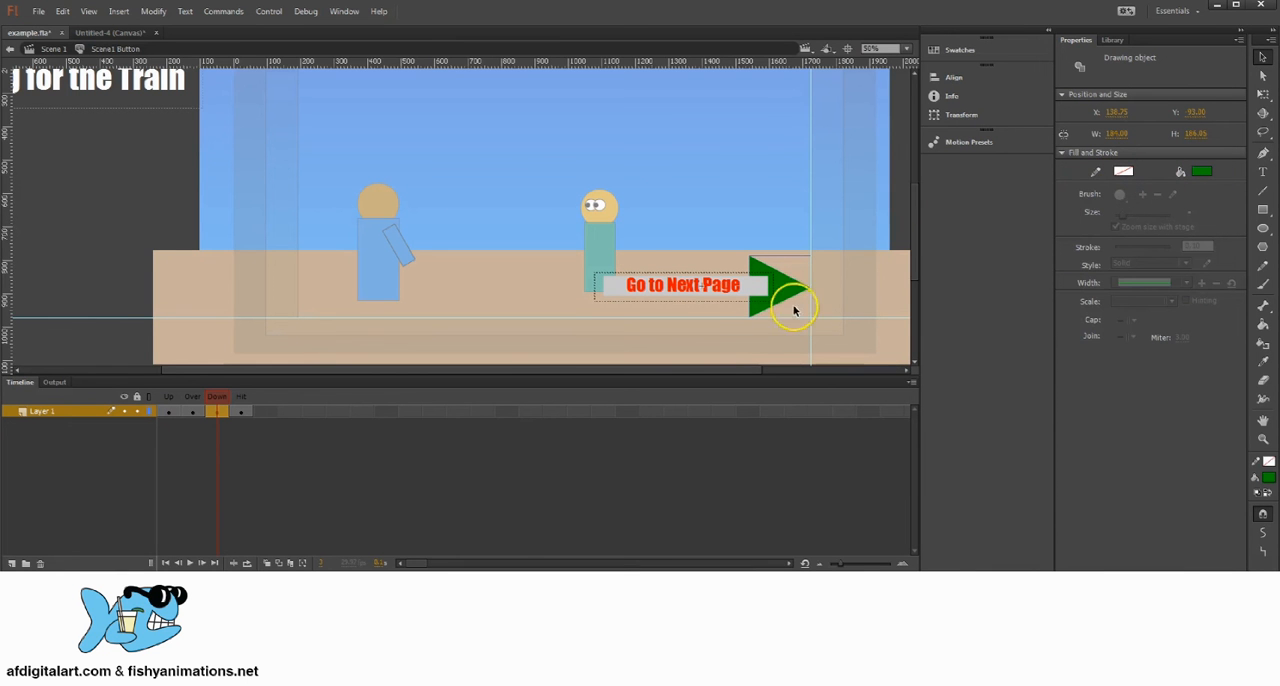
Step: Fill the arrow's rectangular shaft with the same dark green in the Down state
click(747, 287)
click(1199, 171)
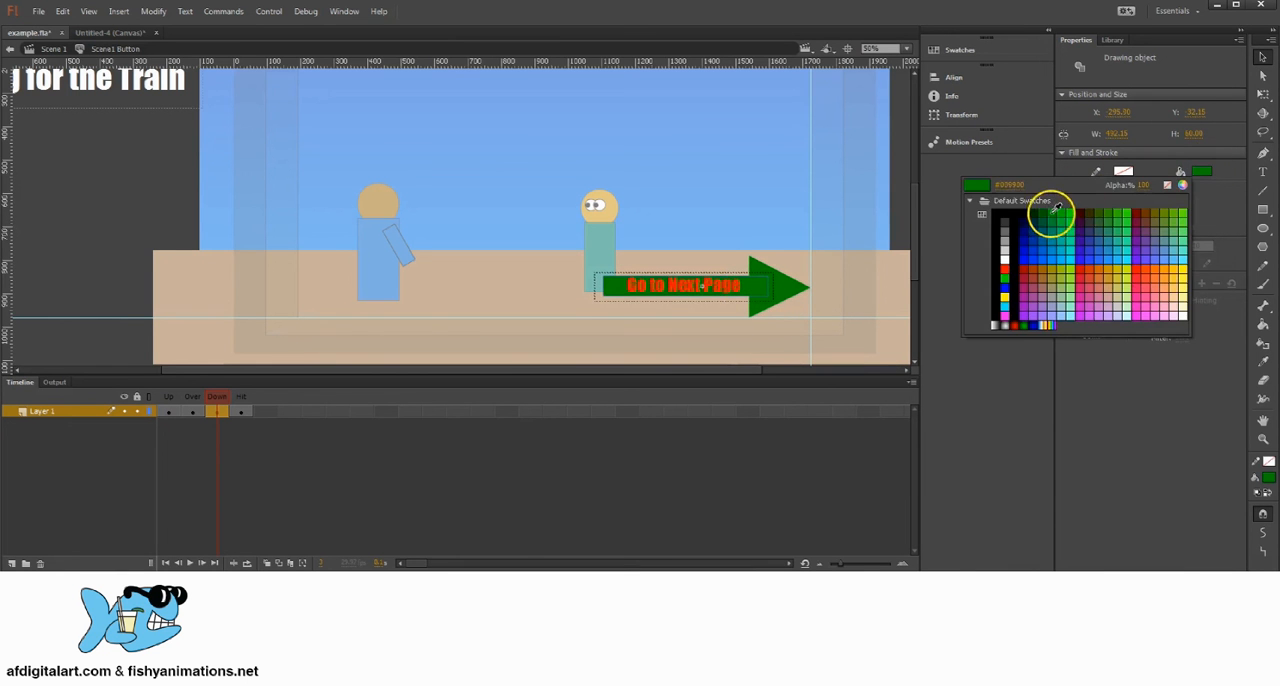
click(1049, 214)
click(1263, 58)
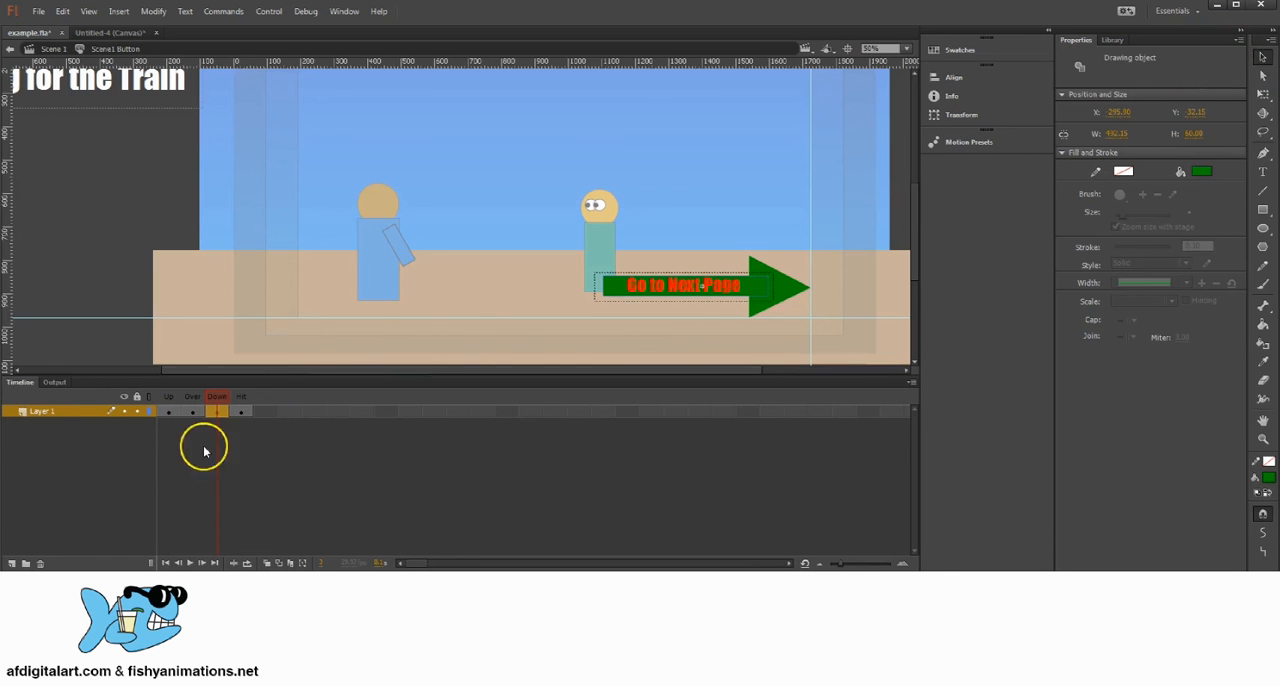
Step: Draw a filled rectangle covering the whole arrow and its text in the Hit state as the clickable area
click(244, 411)
click(1263, 209)
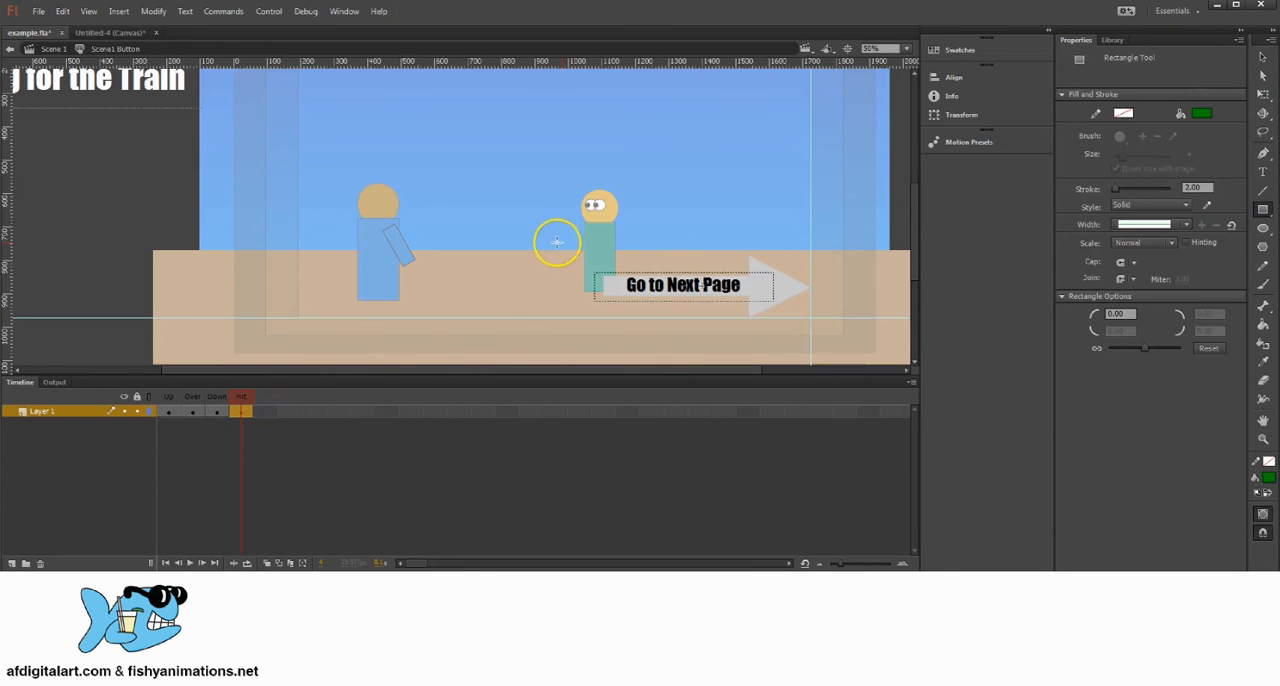
drag(577, 235, 810, 318)
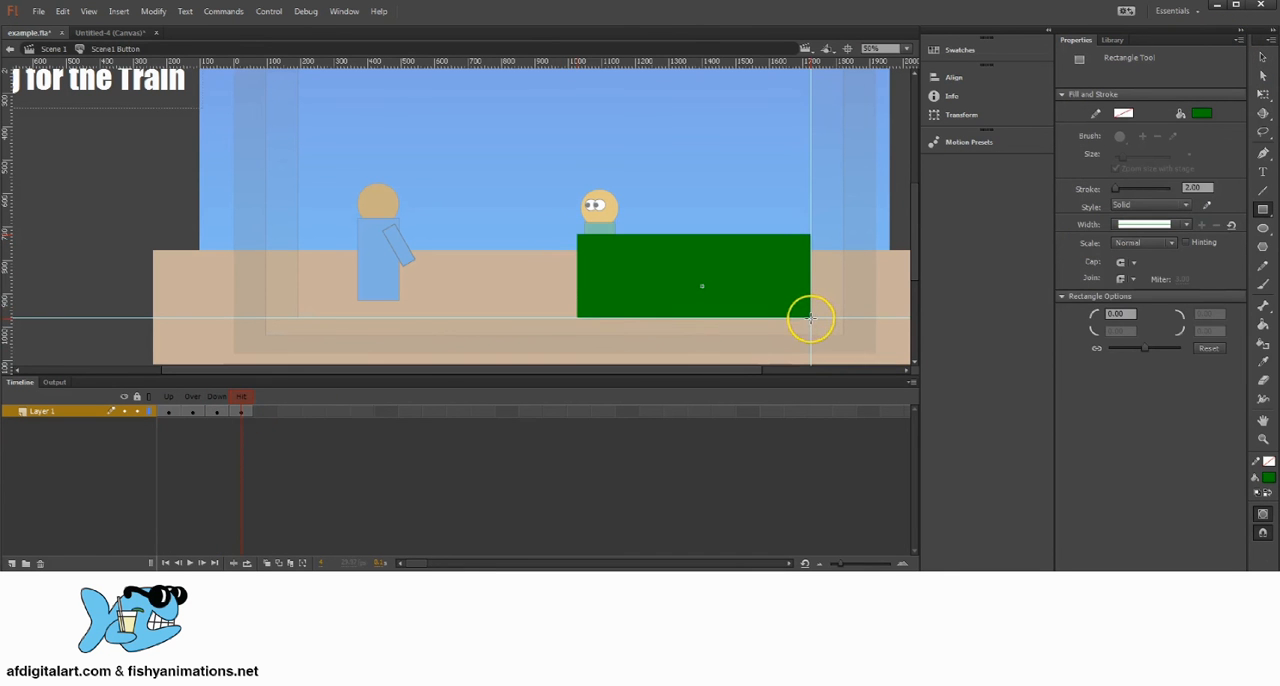
Step: Return to Scene 1 and select the Scene2 layer's artwork at frame 300
click(53, 48)
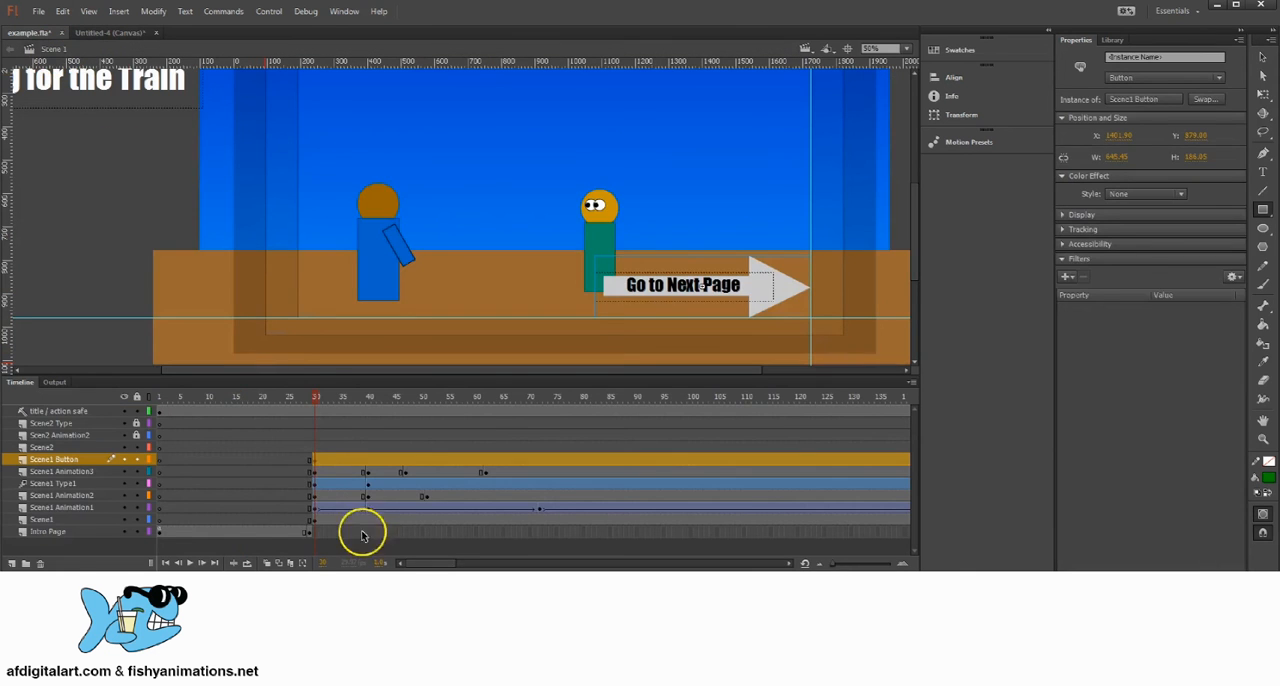
drag(320, 395, 209, 409)
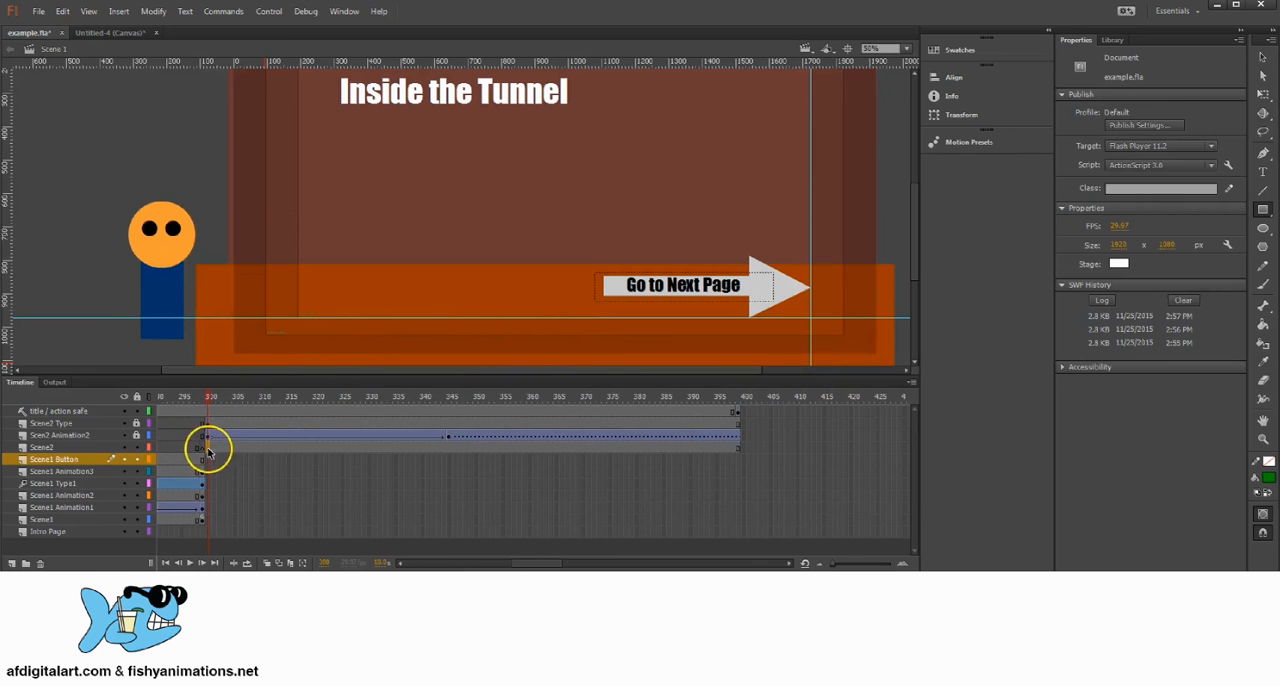
click(208, 449)
click(1262, 57)
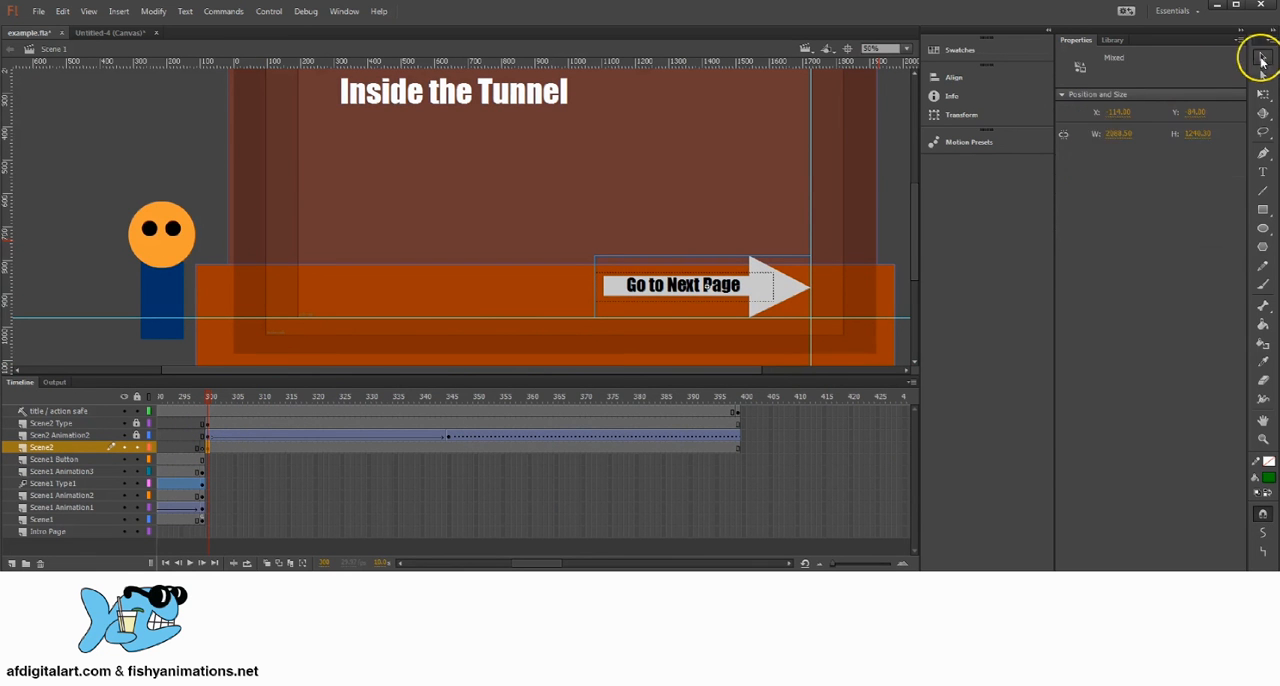
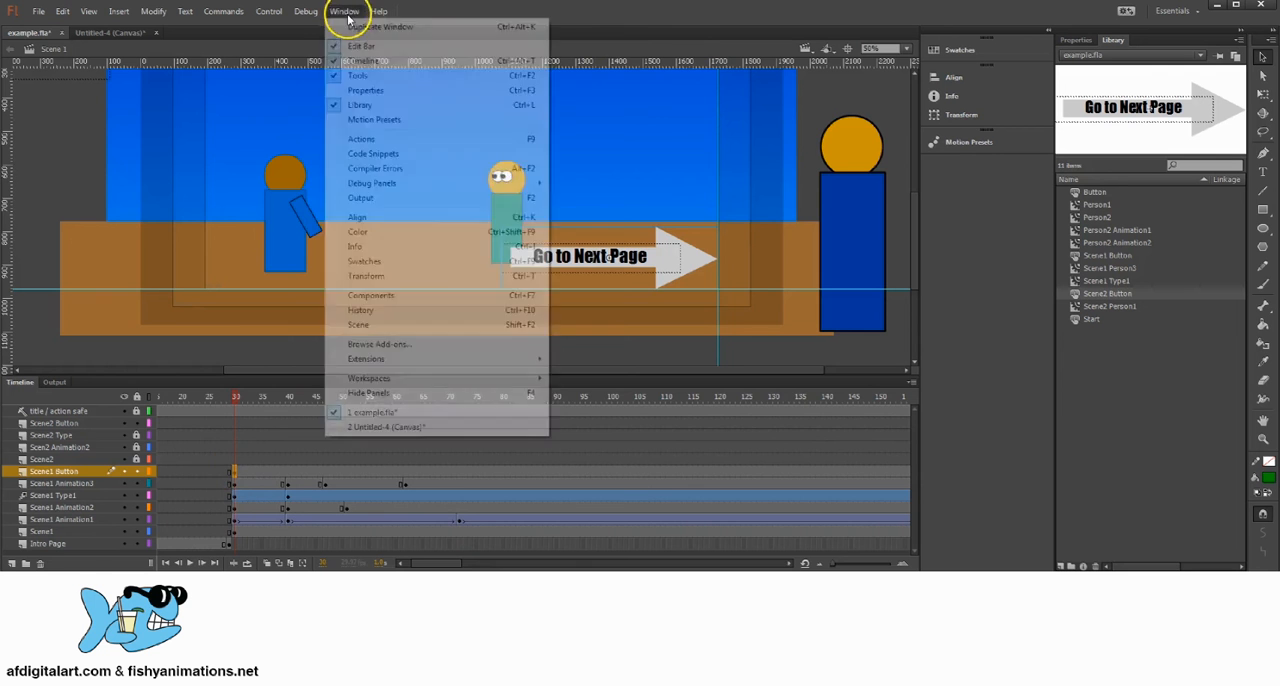
Step: Paste the copied button script into the actions of frame 30 on the Scene1 Button layer
click(345, 139)
right_click(420, 145)
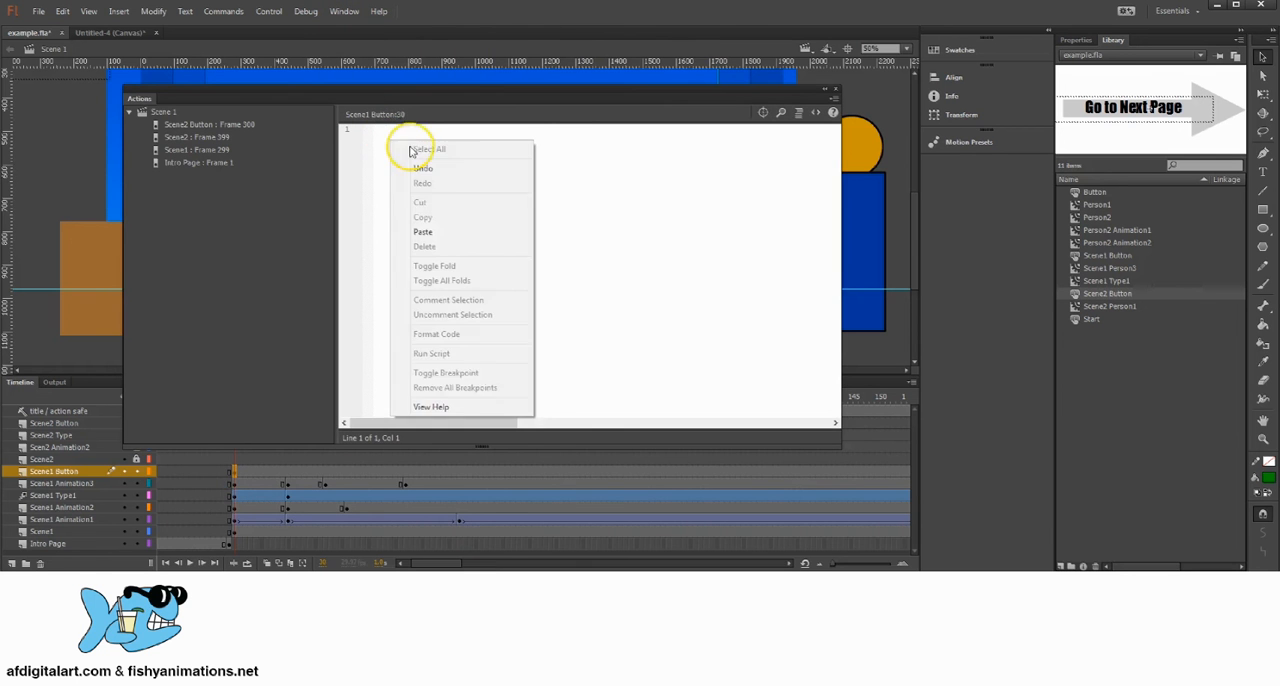
click(447, 229)
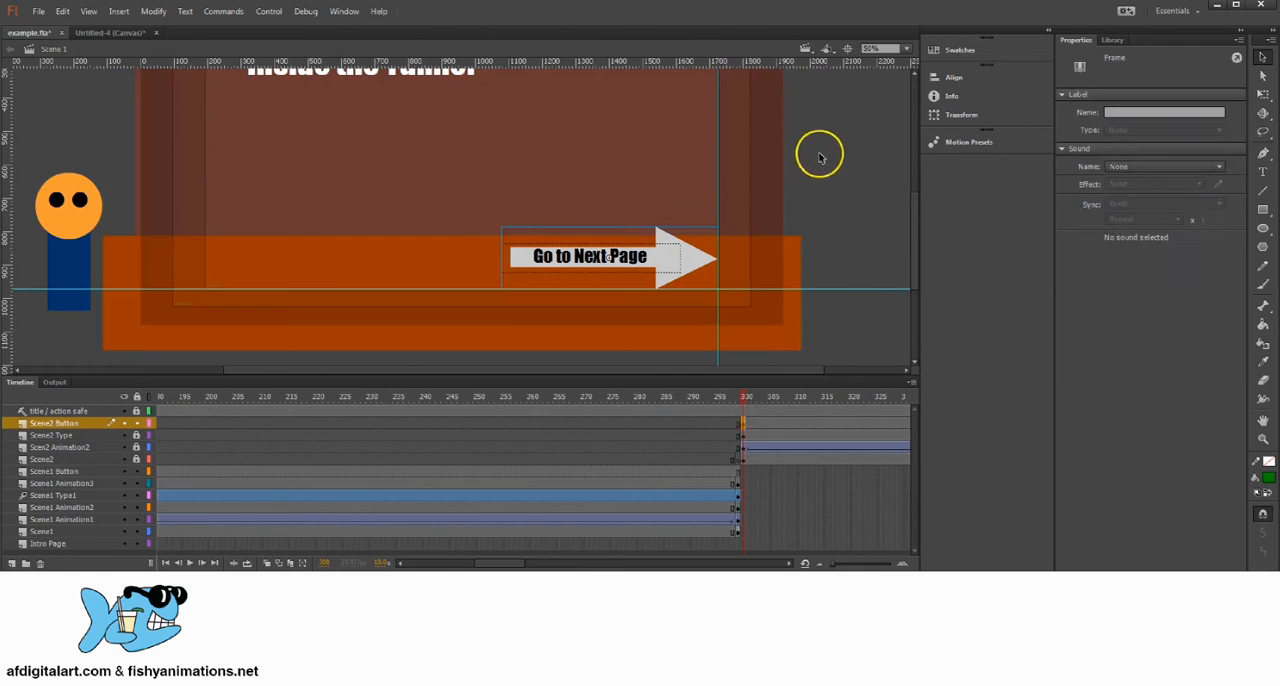
click(818, 155)
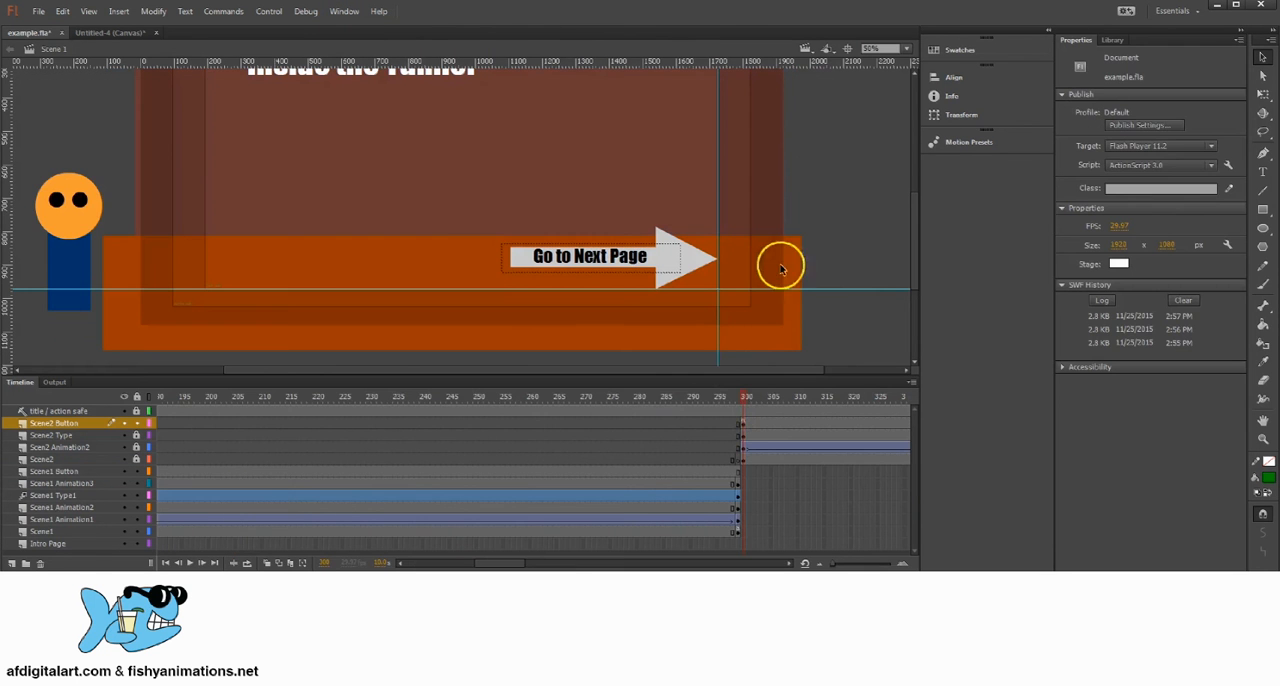
Step: Scrub the timeline to examine Scene2's end at frame 399 and the Scene1 Button layer's keyframe at frame 30
drag(749, 394, 766, 417)
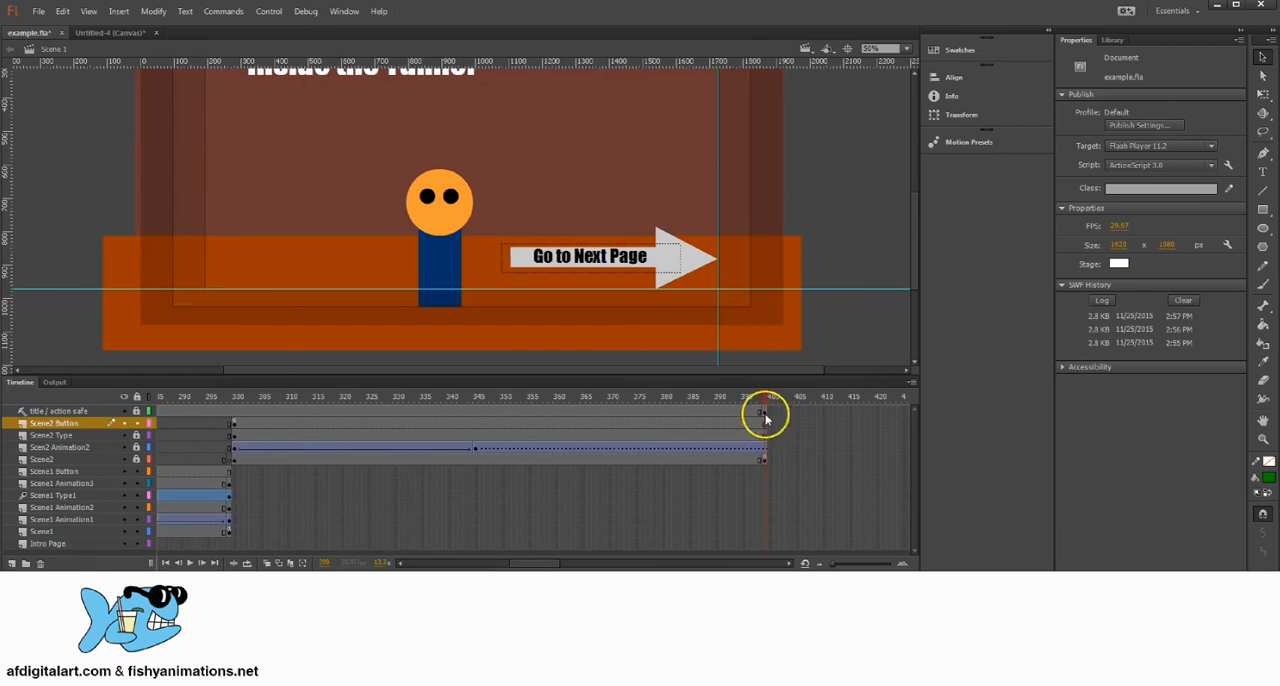
click(766, 459)
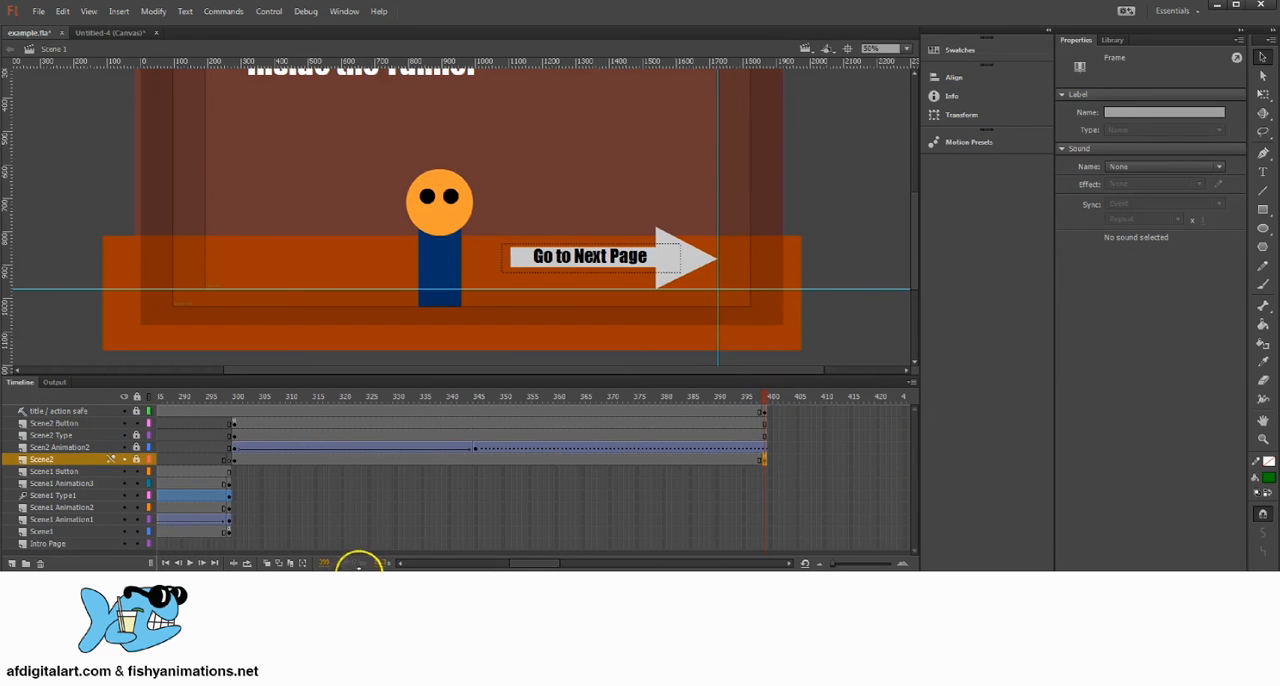
click(763, 401)
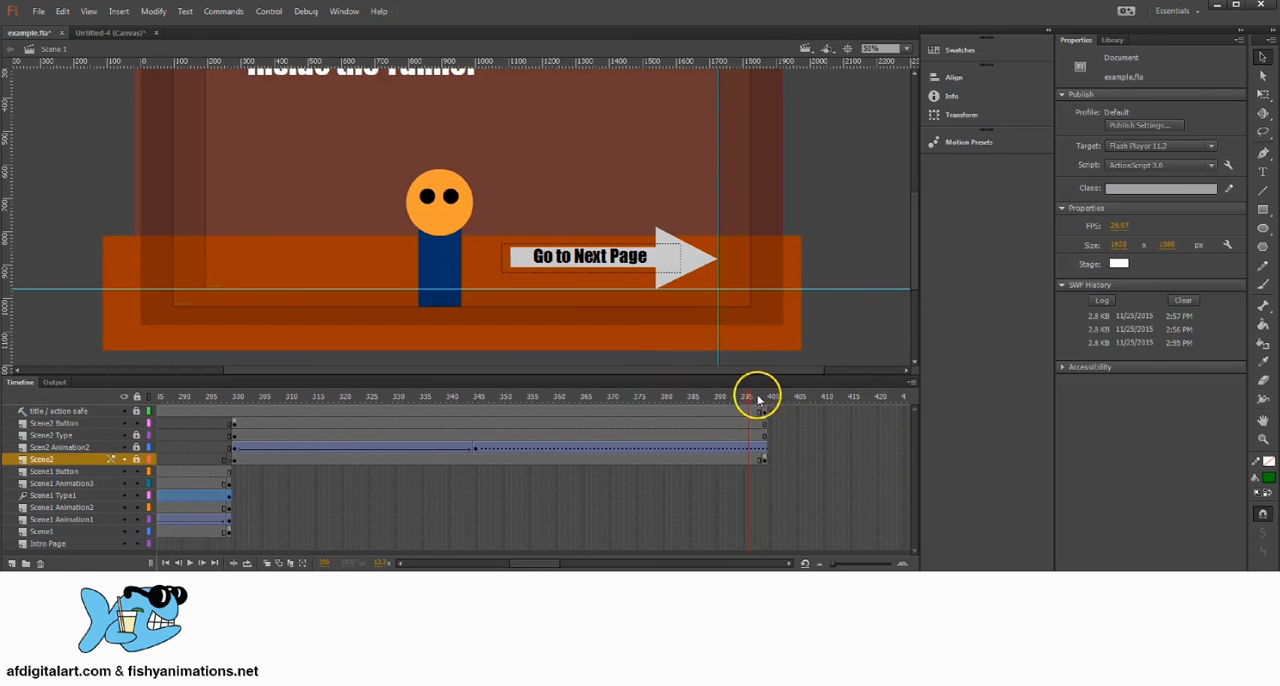
drag(757, 400, 315, 426)
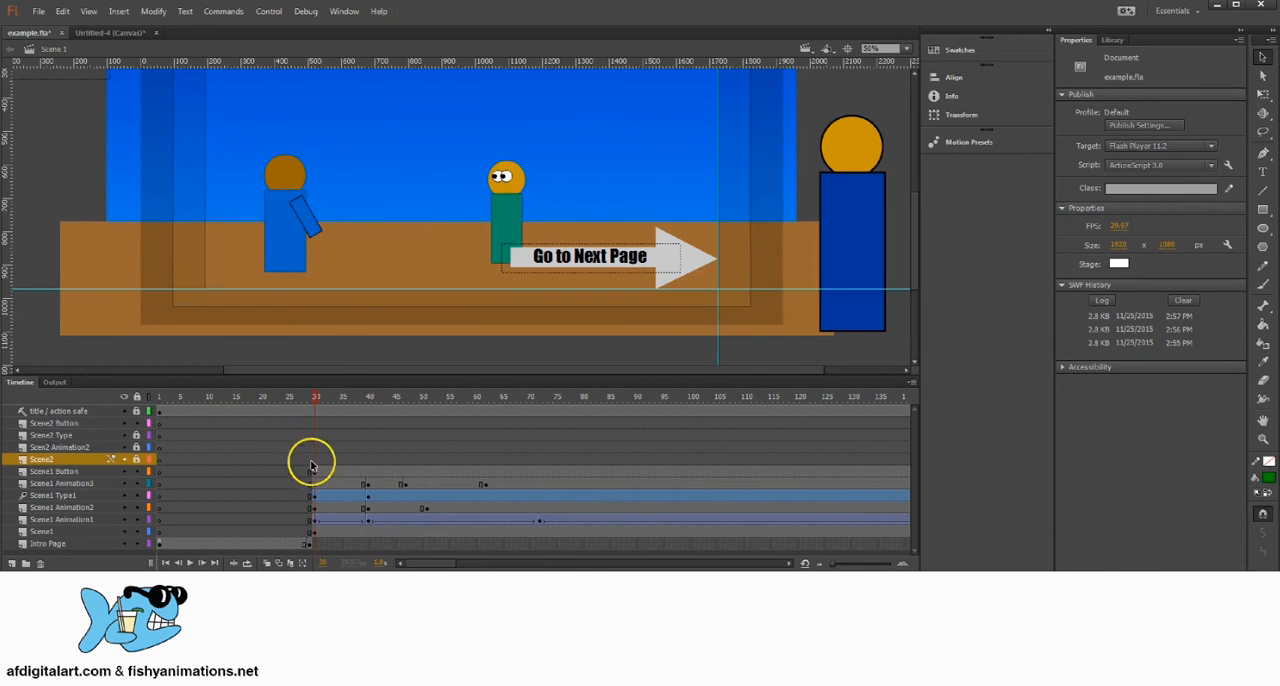
click(316, 472)
click(78, 470)
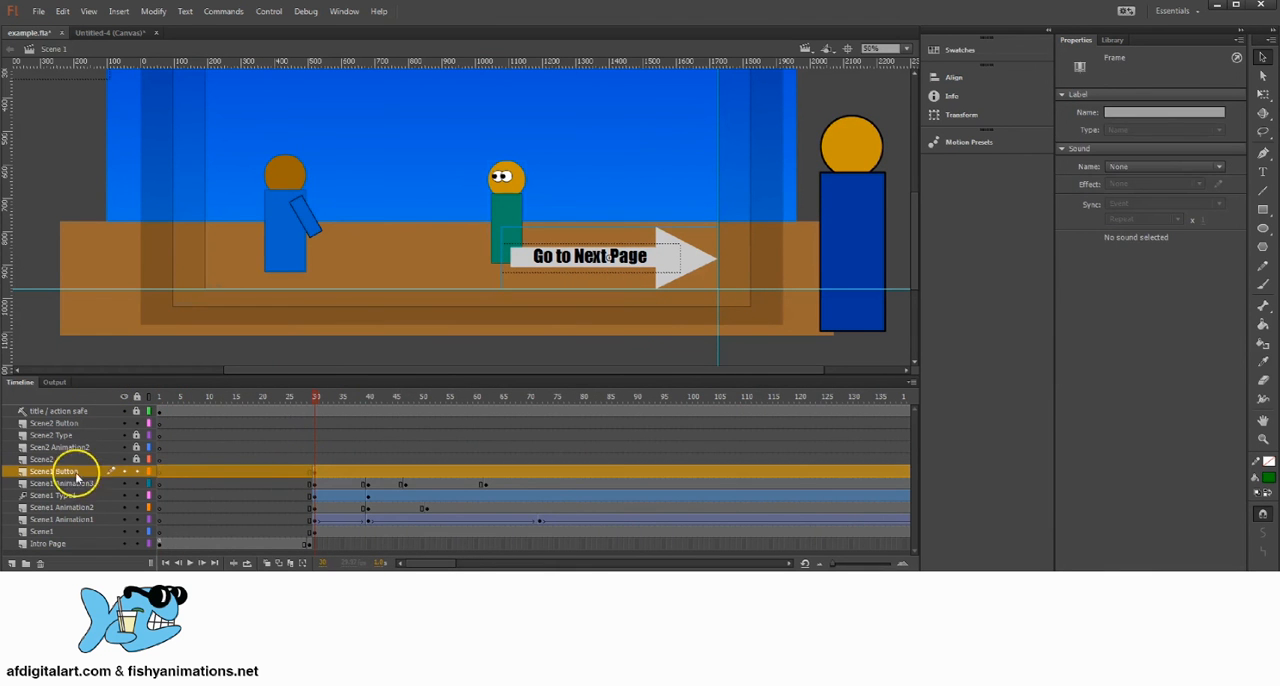
Step: Open the Go to Next Page button at frame 300 of the Scene2 Button layer for editing
click(384, 401)
drag(387, 404, 637, 410)
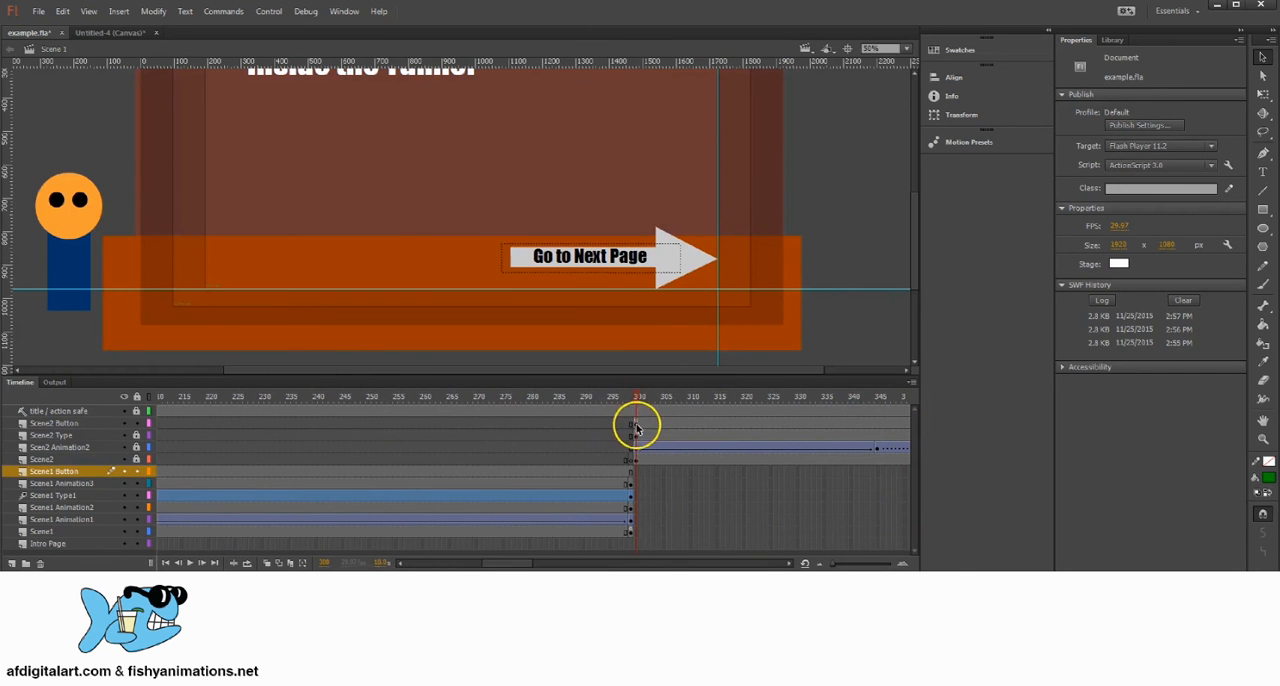
click(635, 425)
double_click(681, 259)
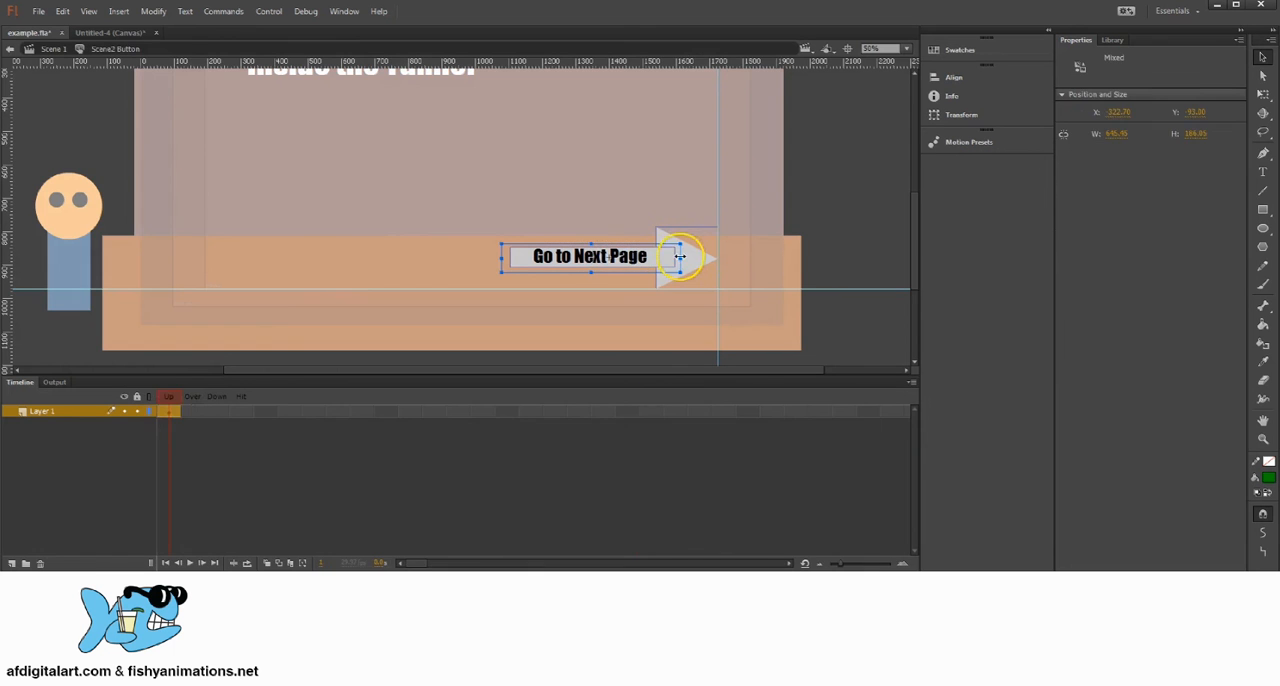
Step: Insert keyframes for the Over, Down and Hit states of the Scene2 button
click(189, 411)
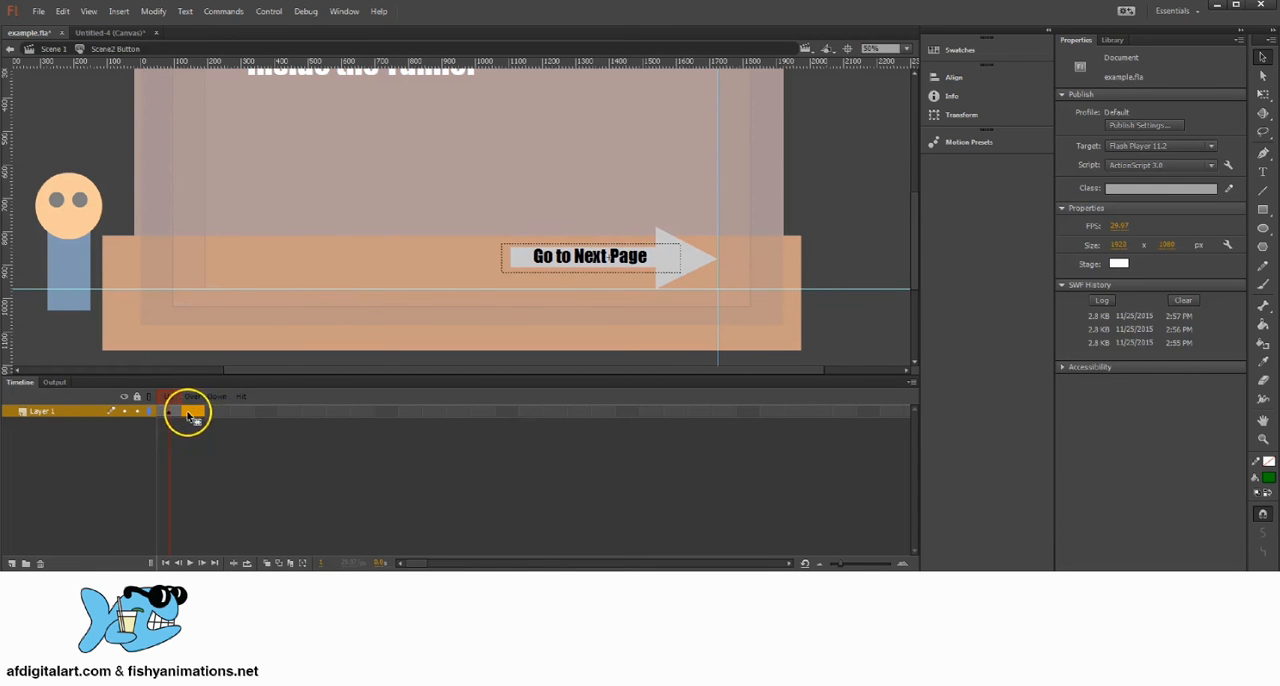
right_click(187, 412)
click(240, 132)
right_click(218, 410)
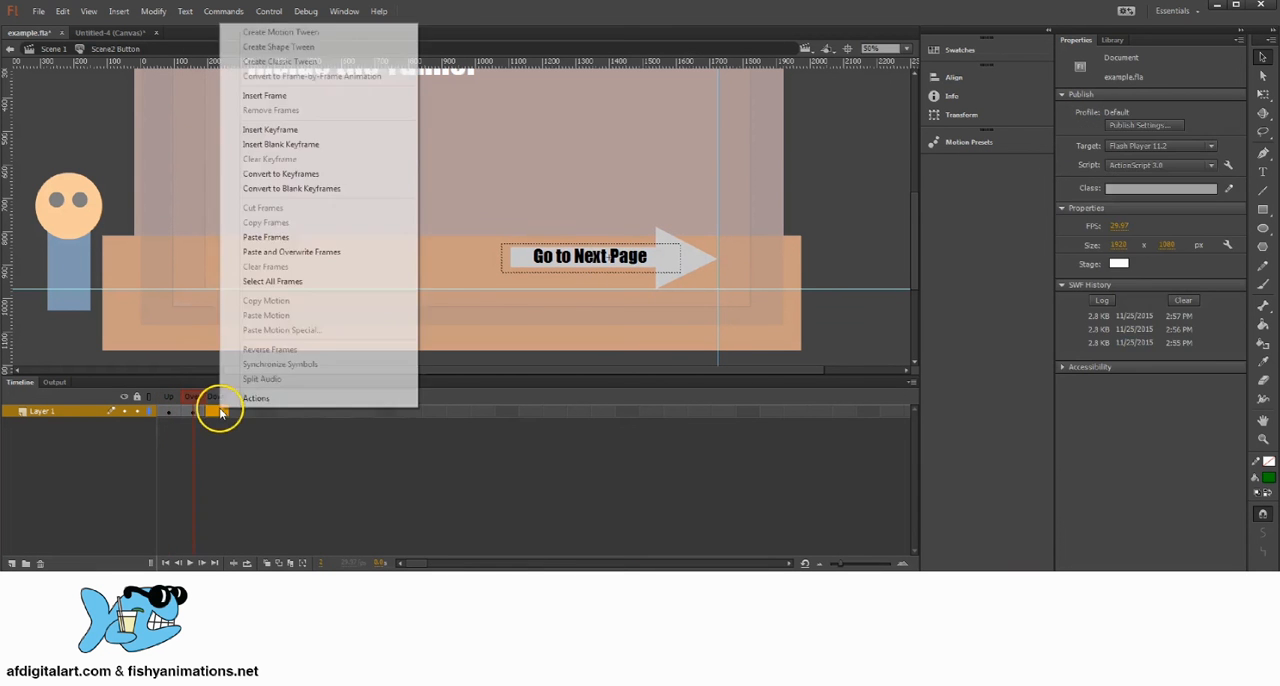
click(318, 130)
click(243, 412)
right_click(243, 412)
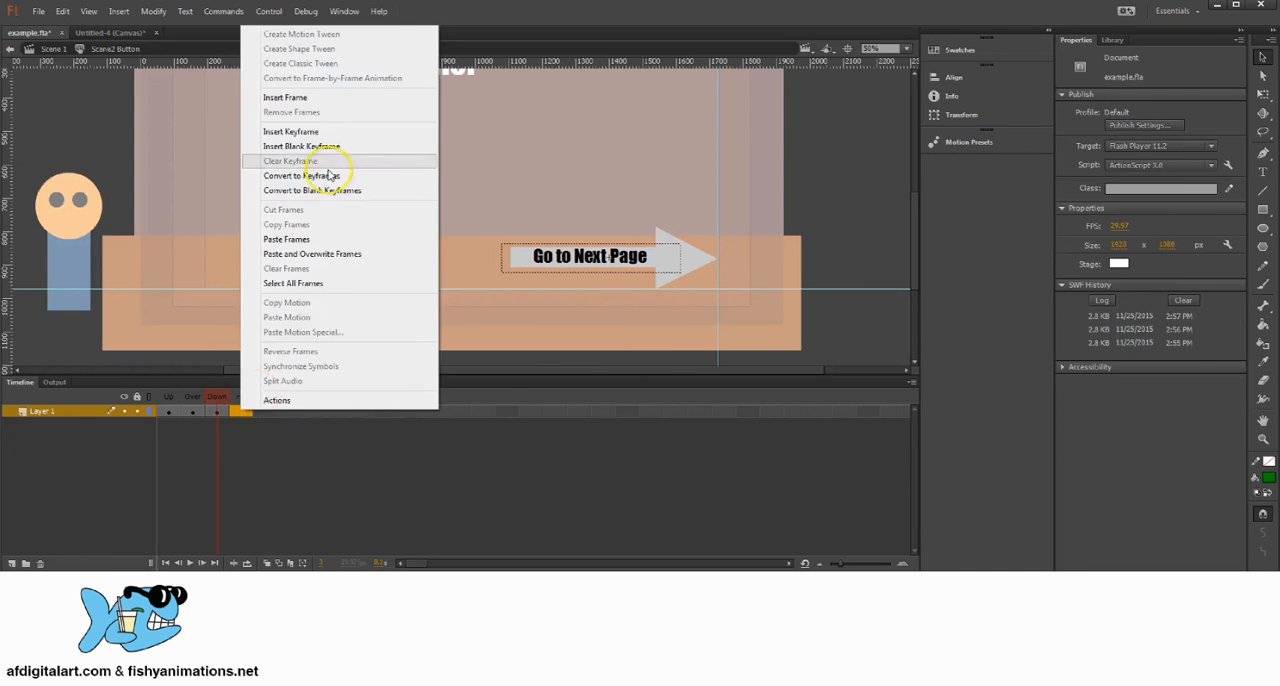
click(300, 130)
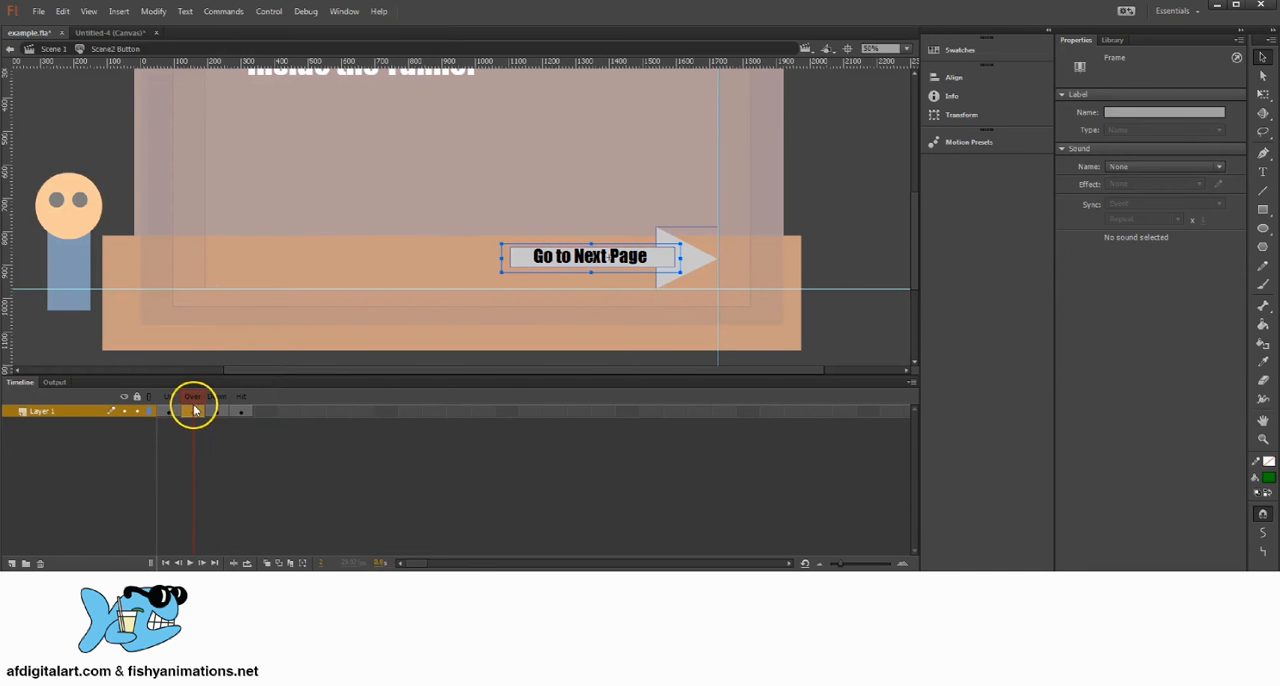
Step: Set the Go to Next Page text to blue in the Over state
double_click(627, 254)
drag(607, 257, 503, 252)
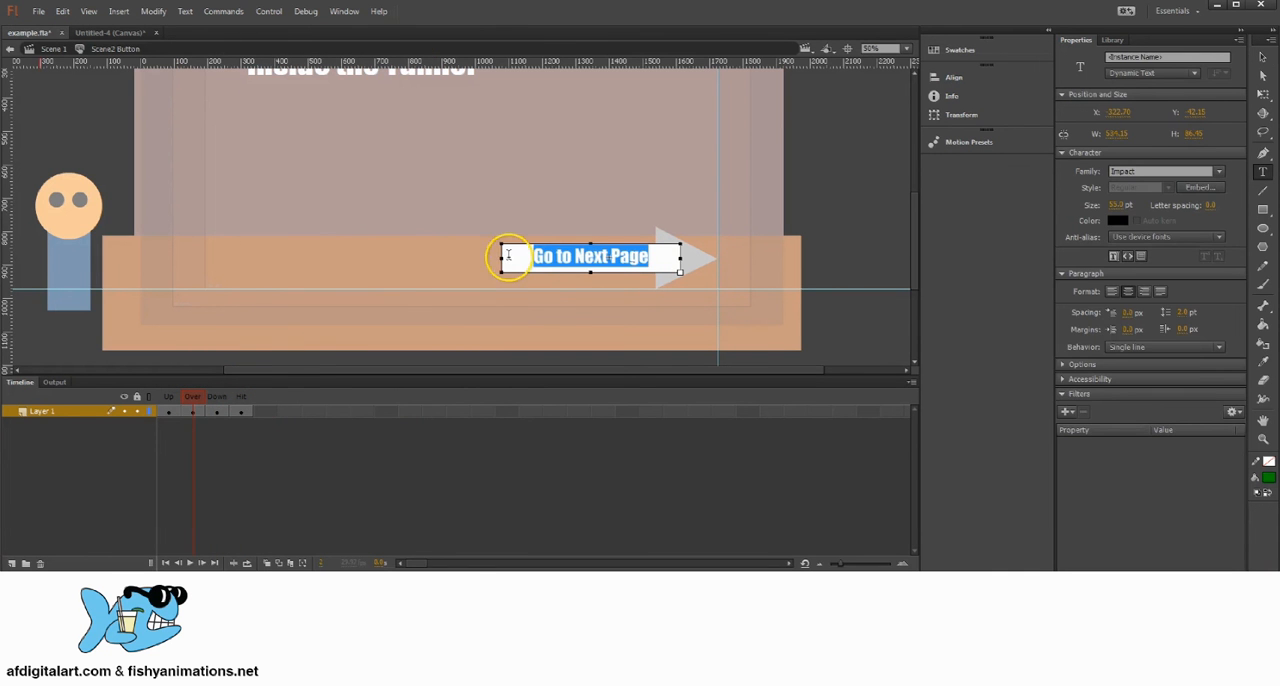
click(1117, 220)
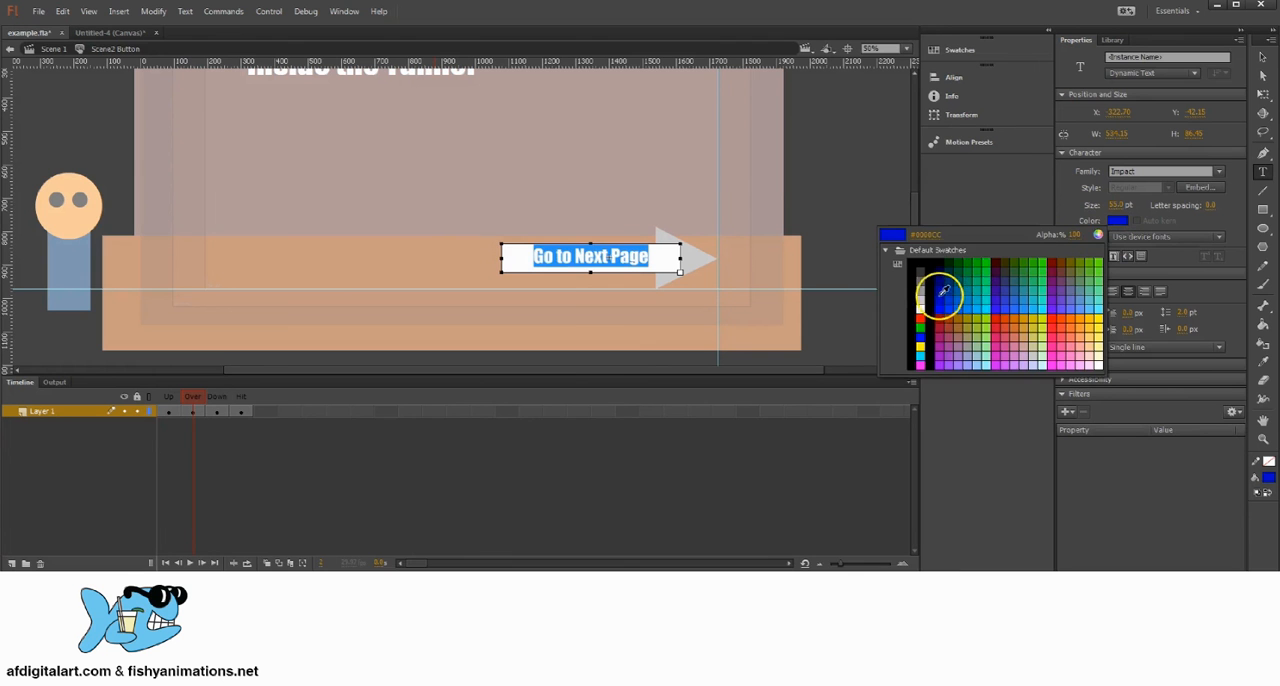
click(940, 293)
click(1260, 58)
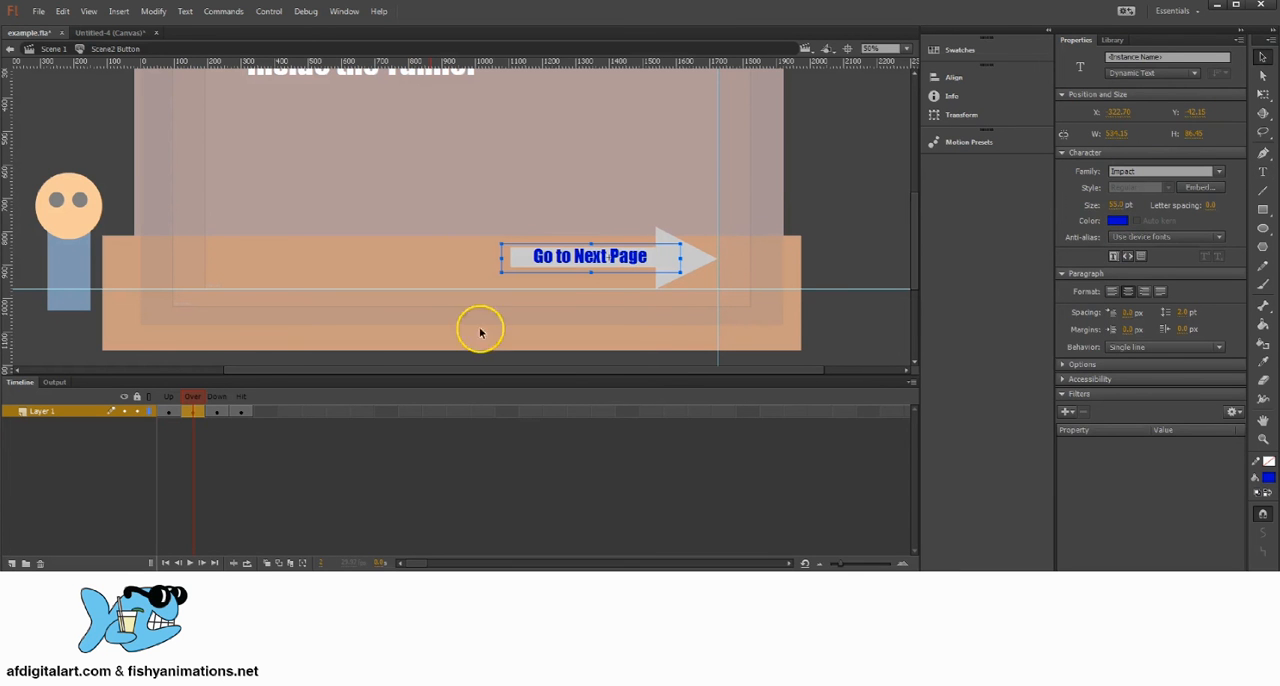
Step: Set the Go to Next Page text to red in the Down state
click(217, 411)
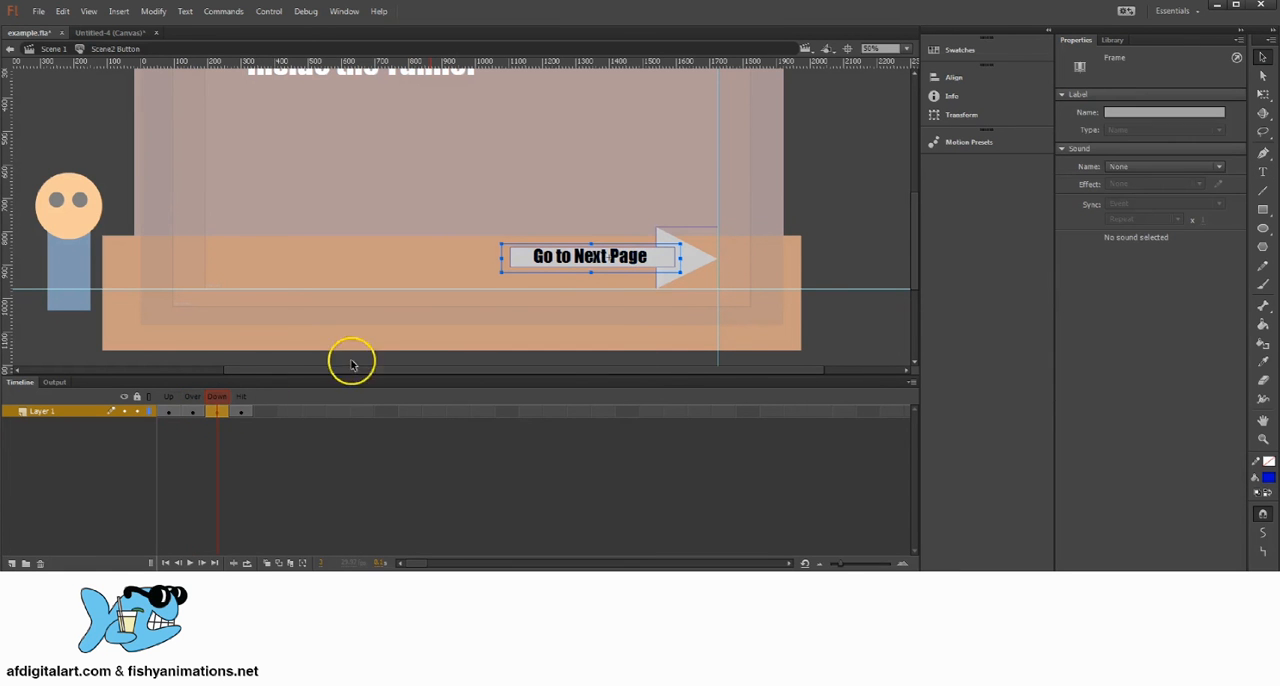
click(824, 190)
double_click(624, 260)
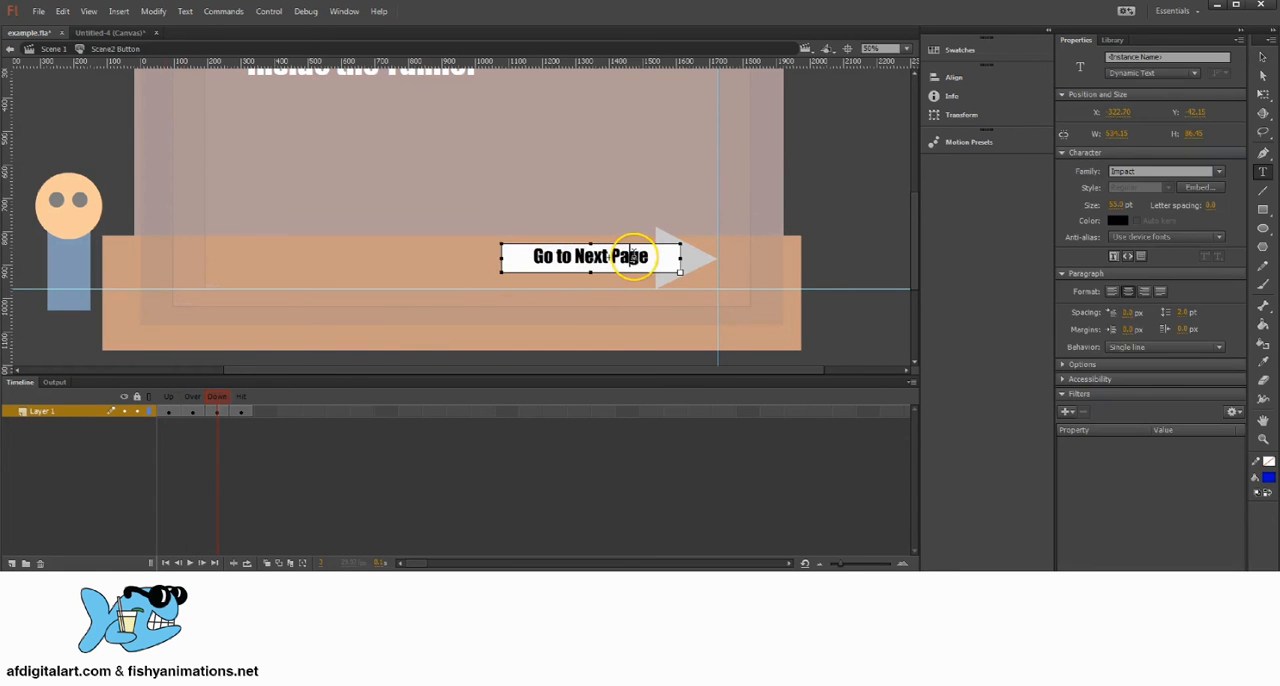
drag(513, 258, 652, 257)
click(1117, 220)
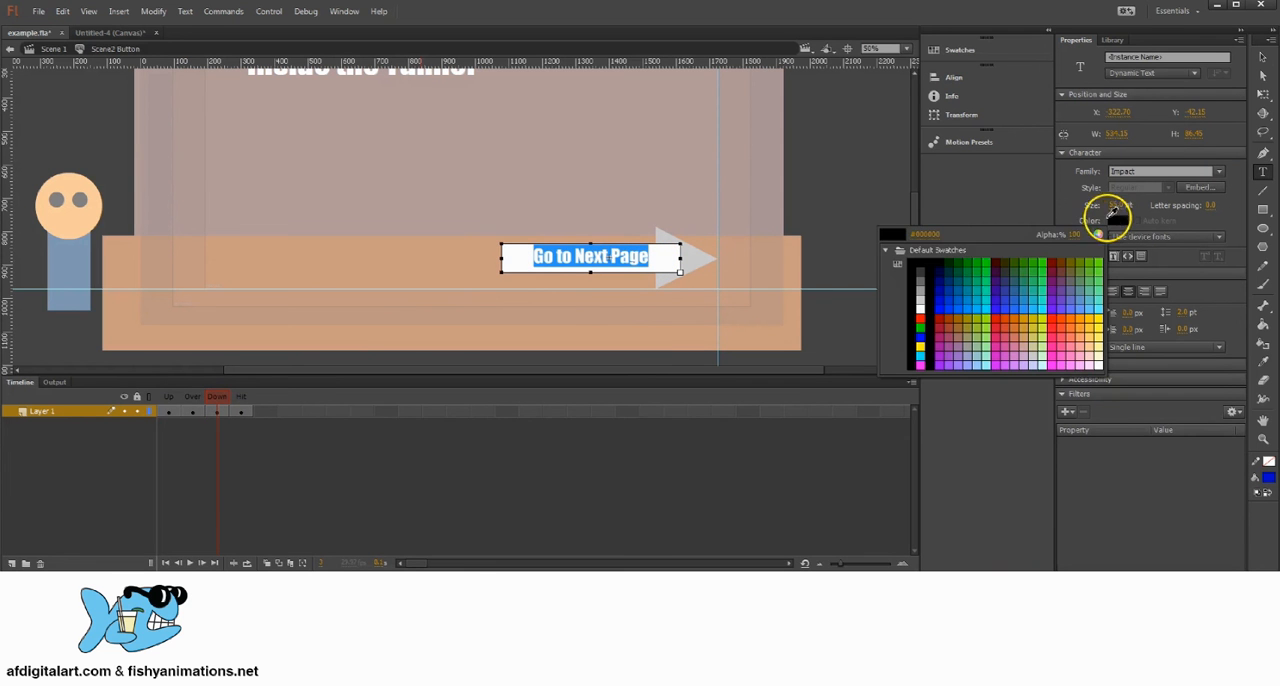
click(920, 317)
click(1263, 57)
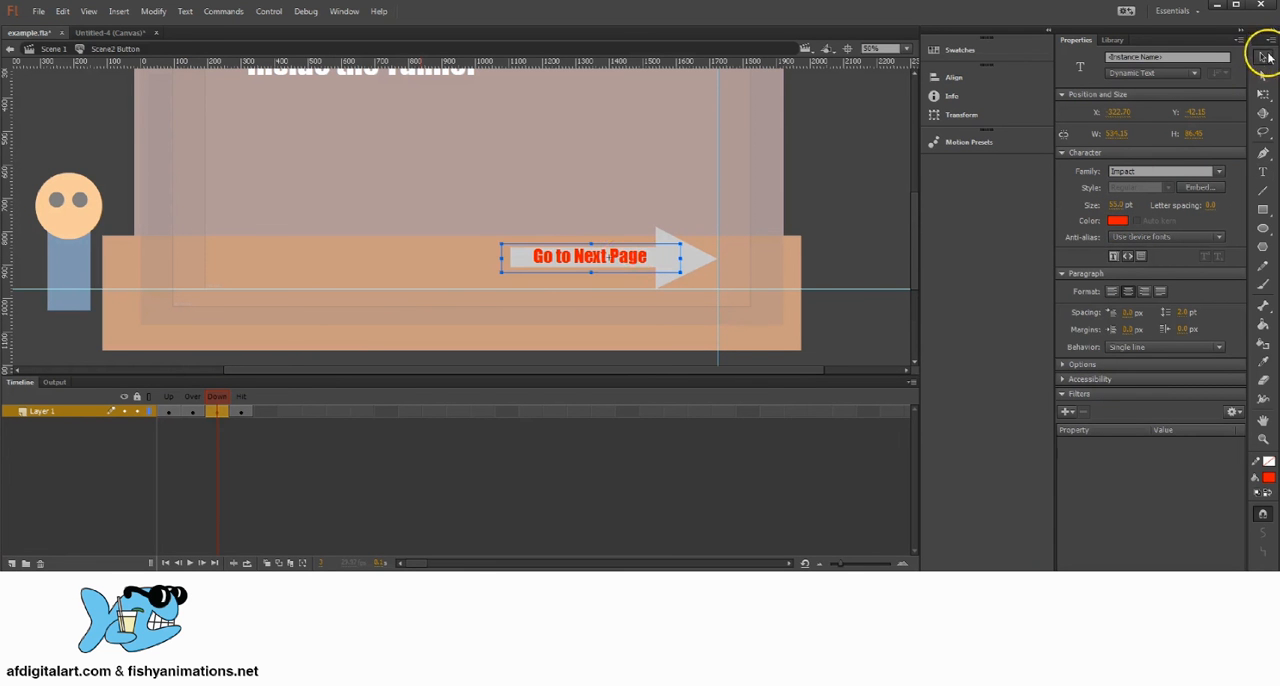
Step: Lock the text in the Down state and give the arrowhead and shaft behind it a dark green fill
right_click(635, 263)
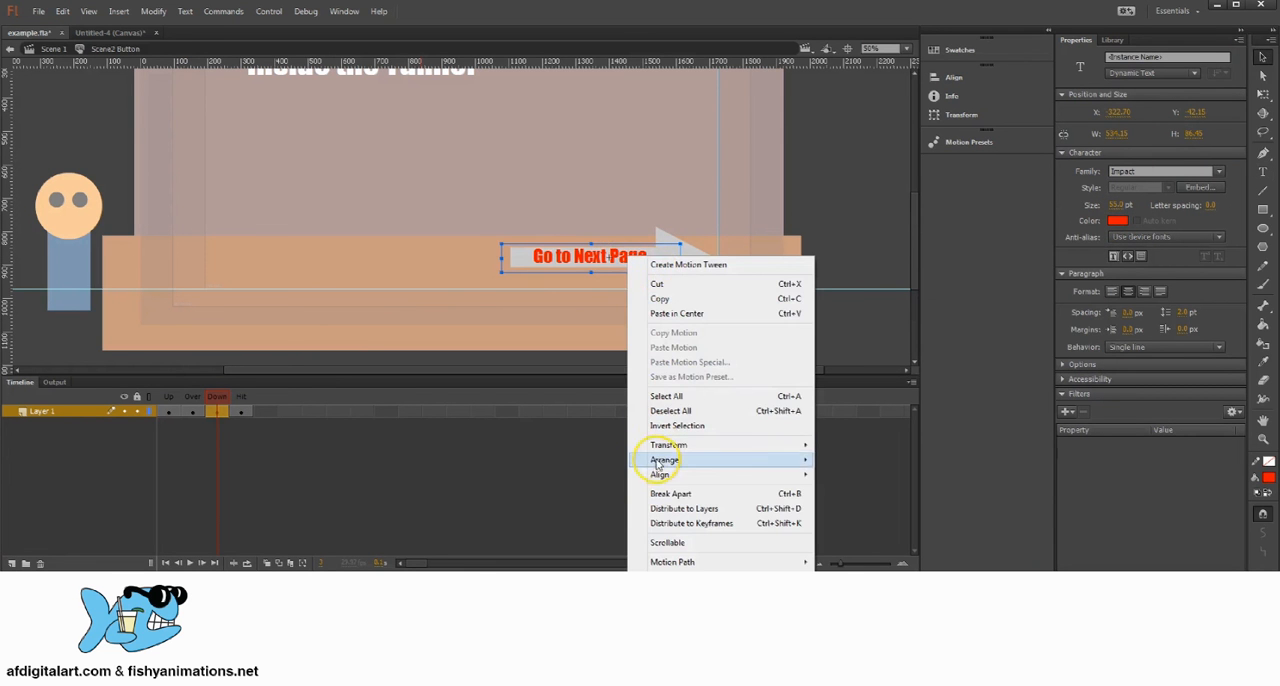
mouse_move(675, 463)
click(870, 523)
click(690, 268)
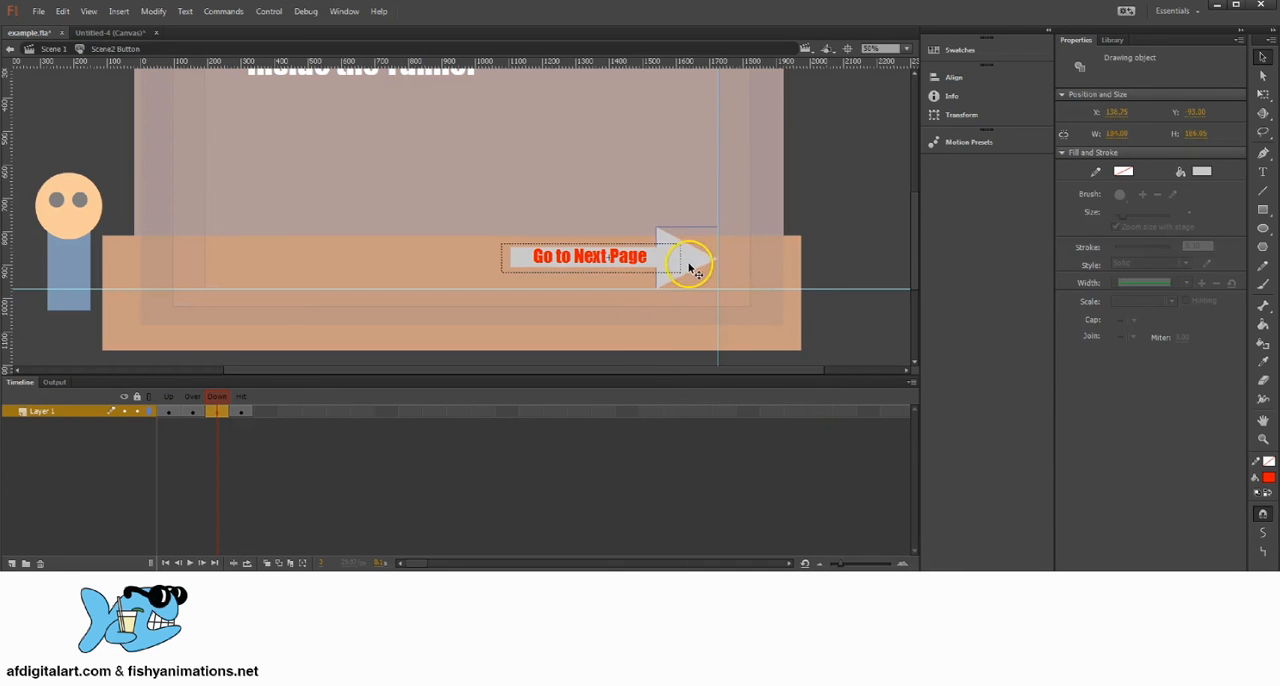
drag(657, 262, 703, 262)
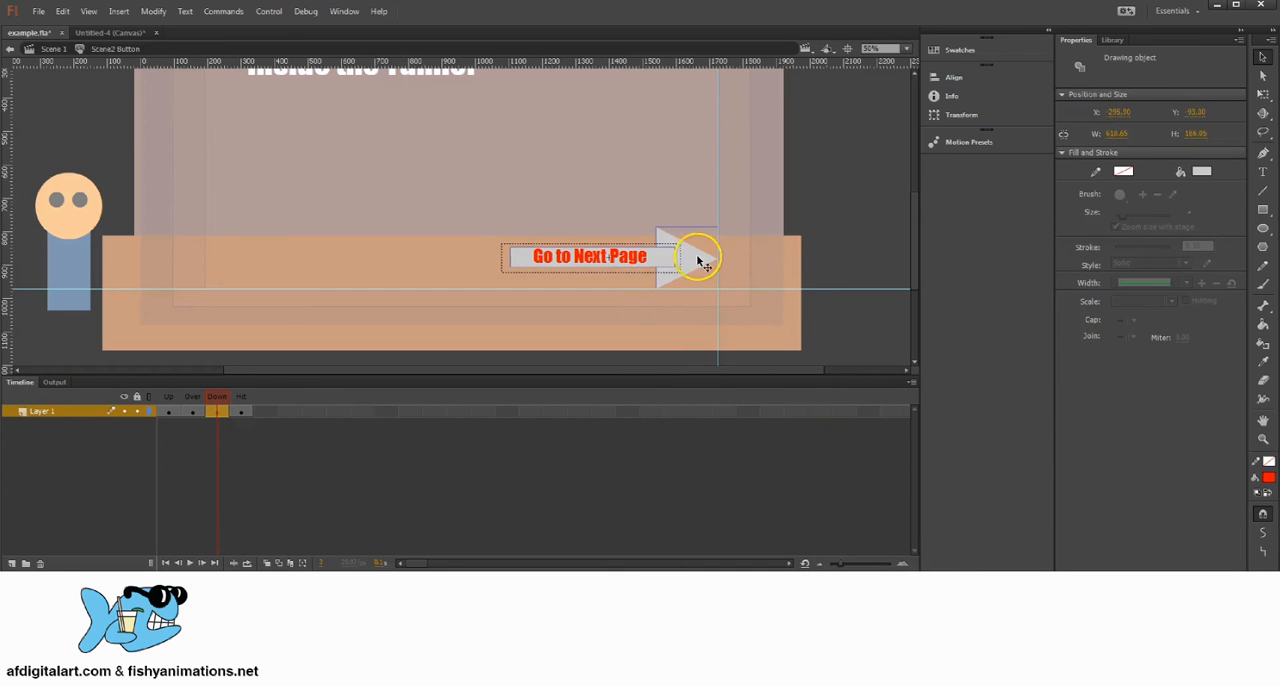
click(1202, 171)
click(1056, 207)
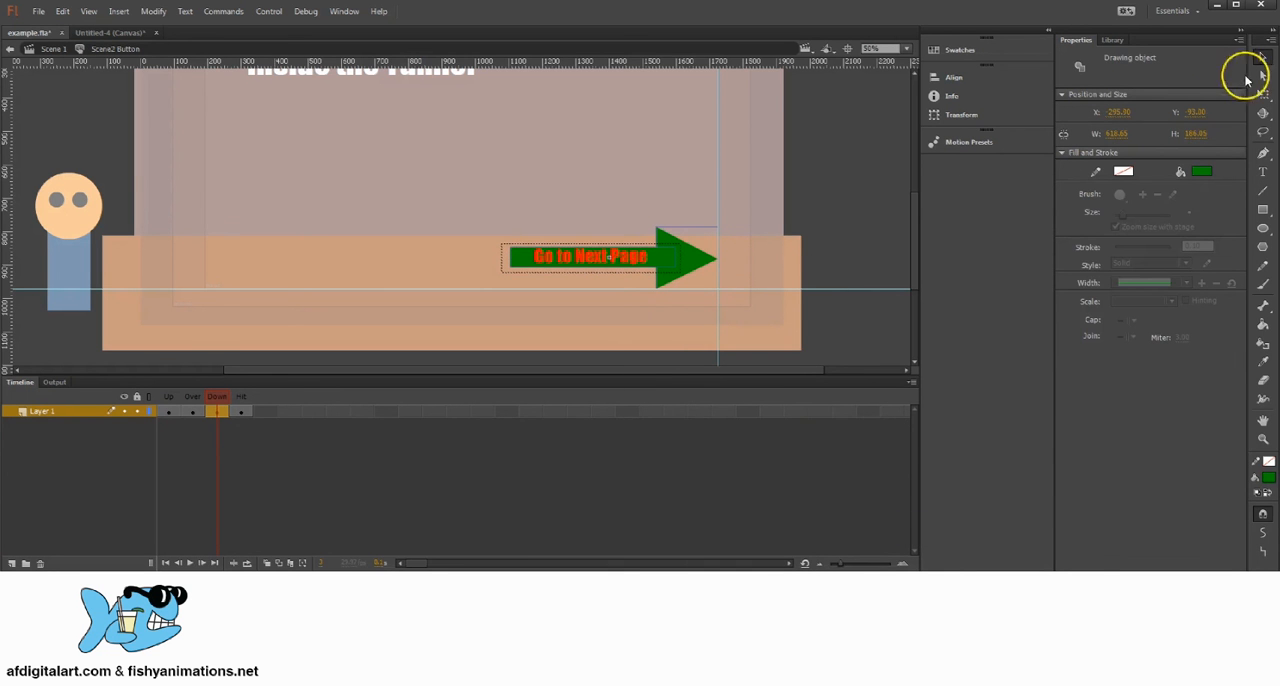
Step: Draw a filled dark green rectangle over the whole arrow and text in the Hit state, and return to Scene 1
click(244, 411)
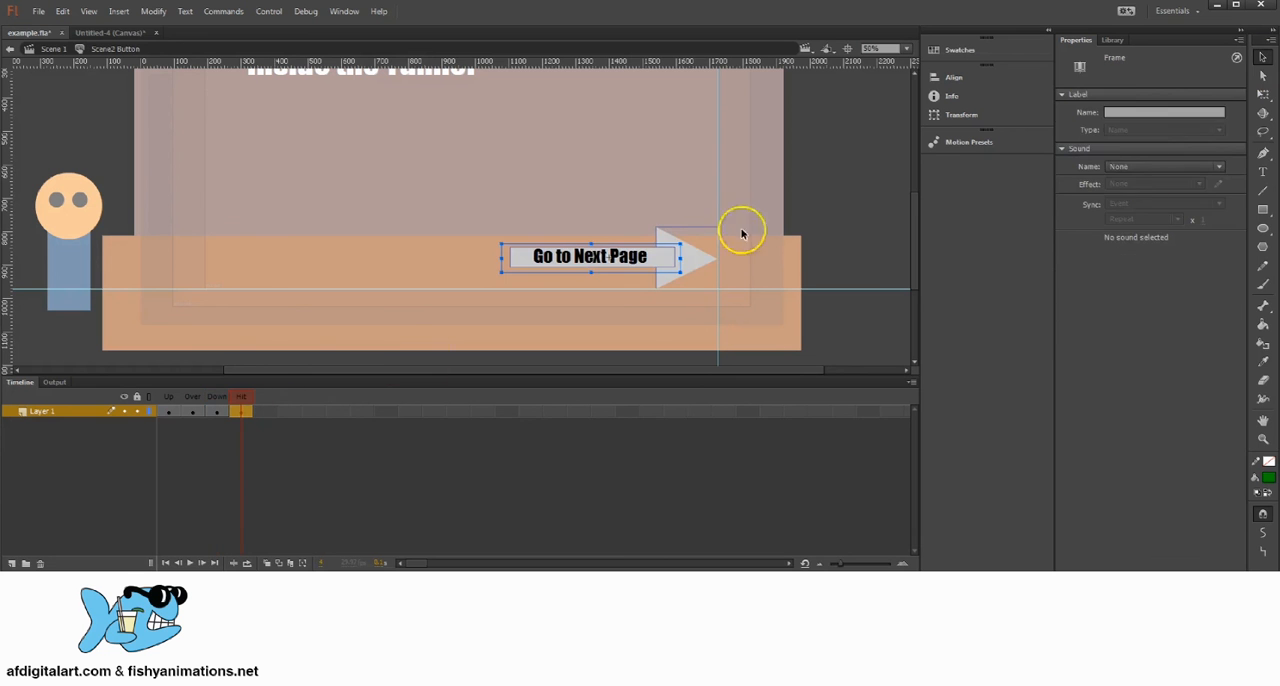
click(1263, 209)
mouse_move(492, 216)
mouse_down()
mouse_move(657, 243)
mouse_move(717, 288)
mouse_up()
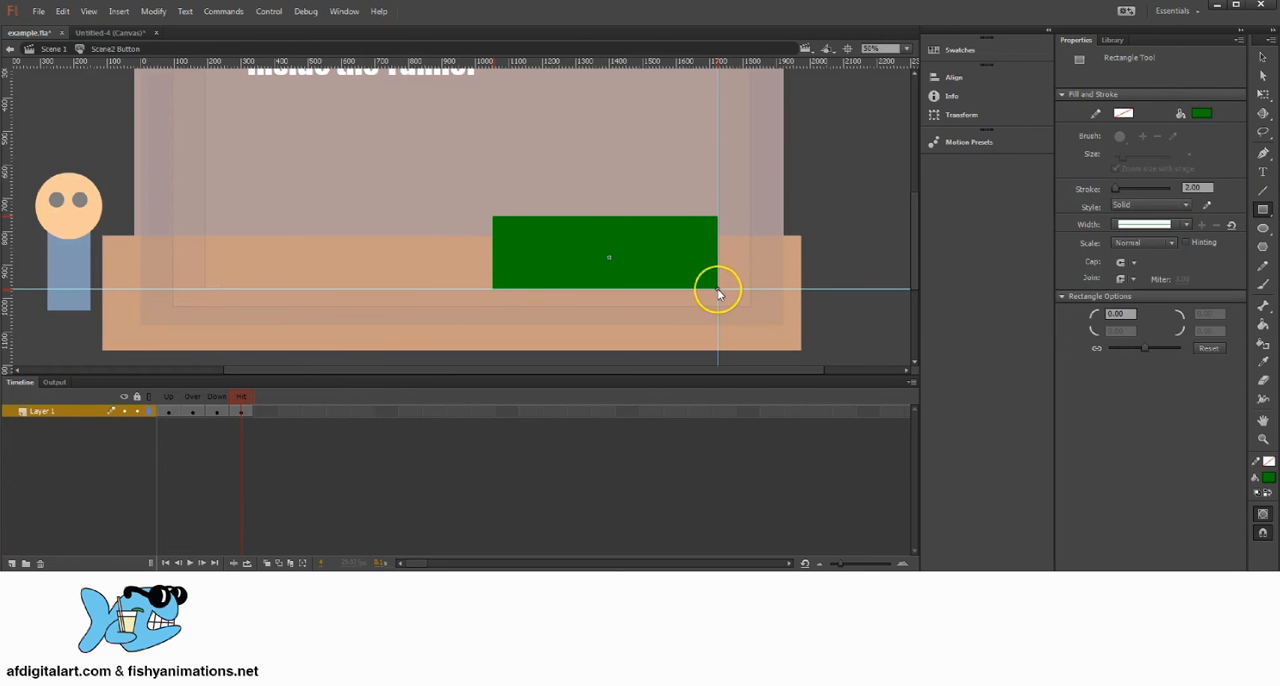
click(53, 49)
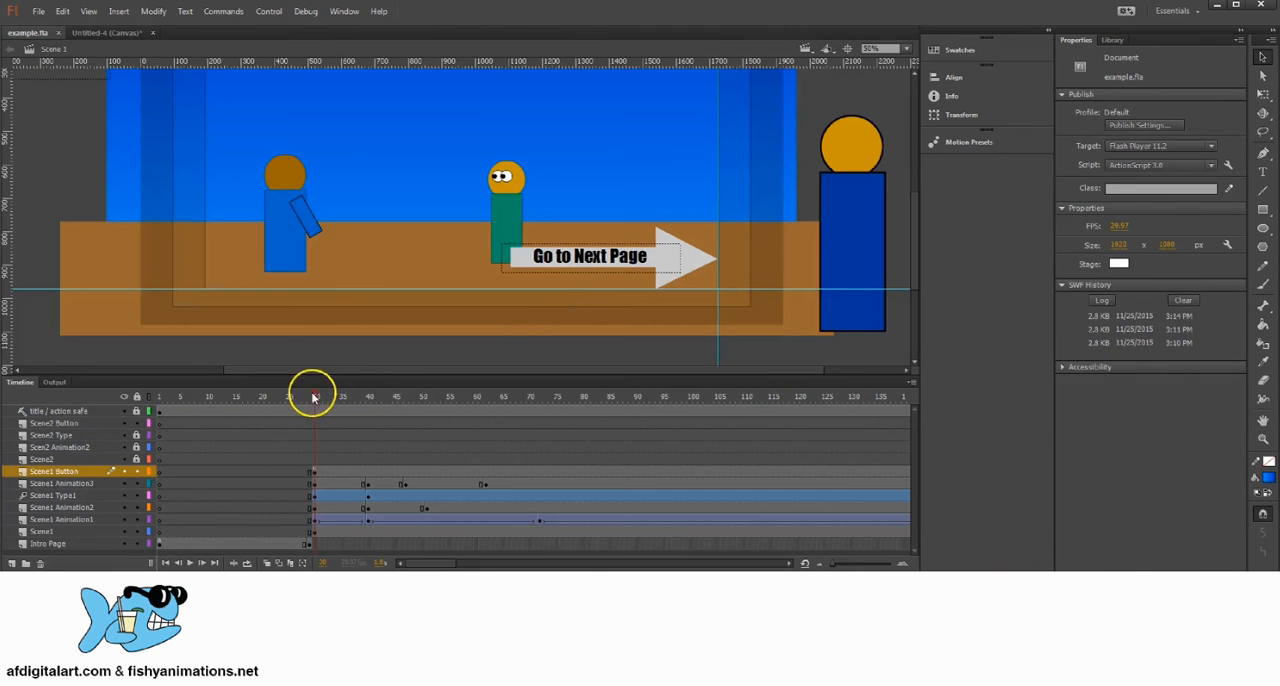
Step: Select frame 30 on the Scene1 Button layer and open its script in the Actions editor
drag(316, 398, 311, 423)
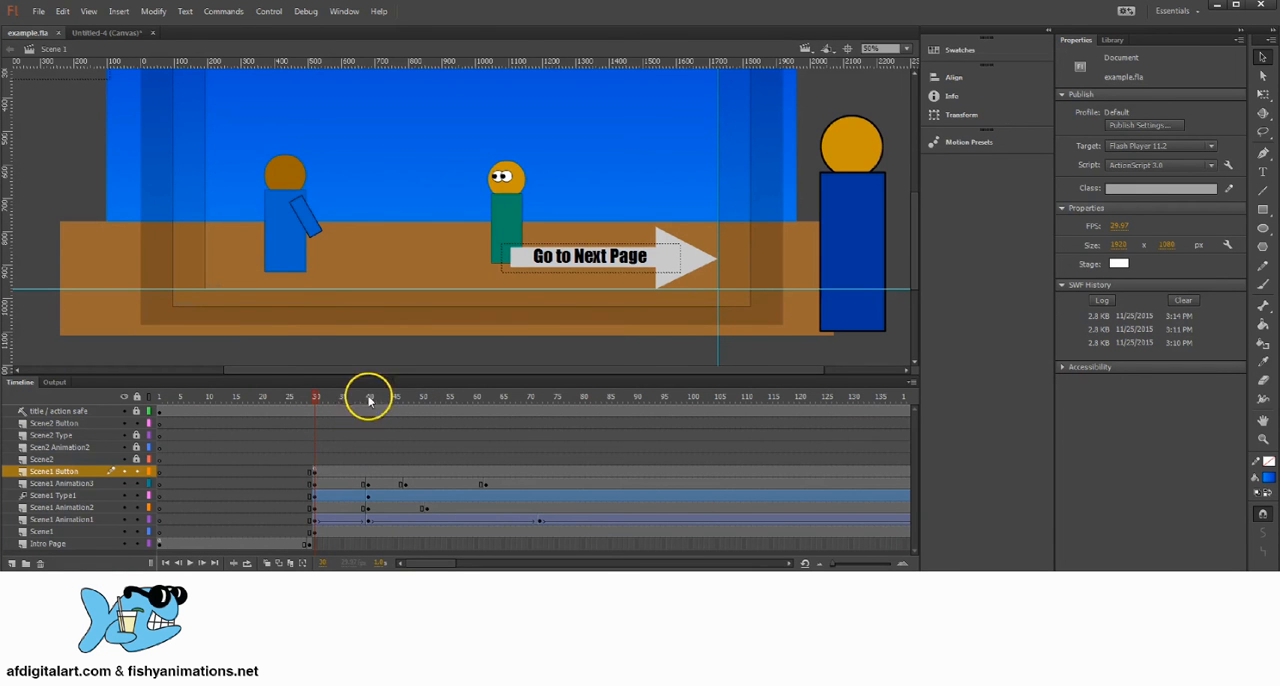
drag(316, 398, 316, 438)
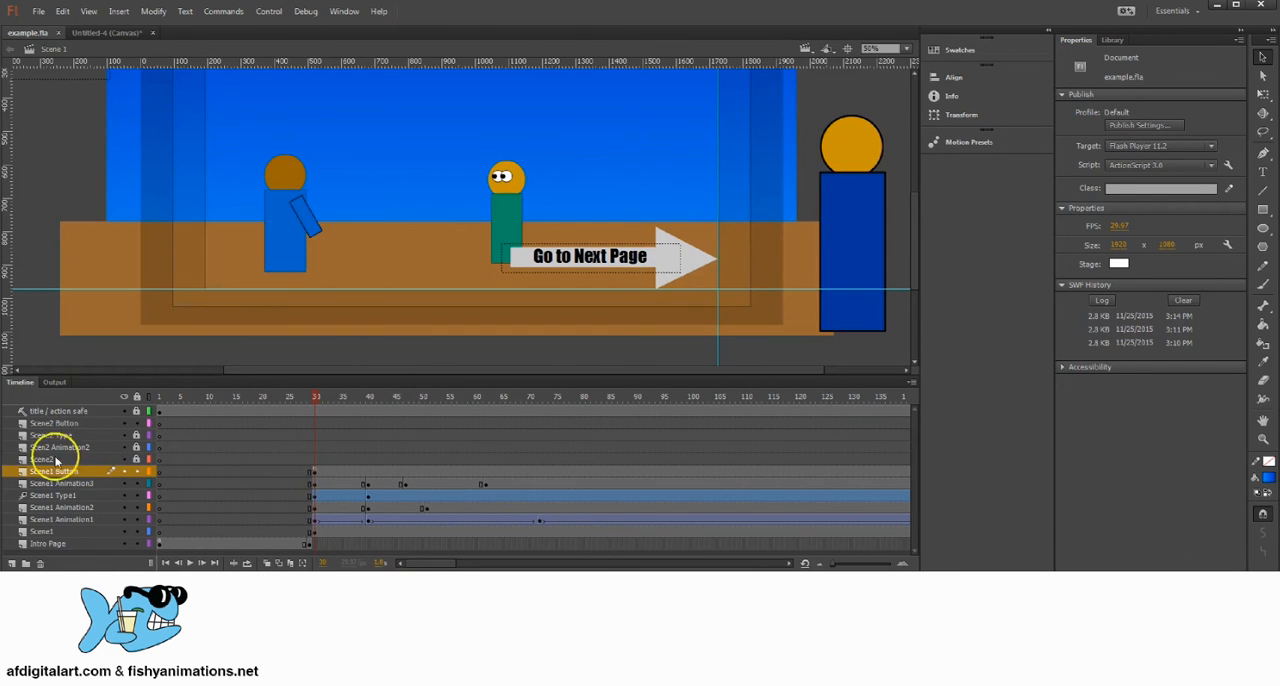
click(336, 471)
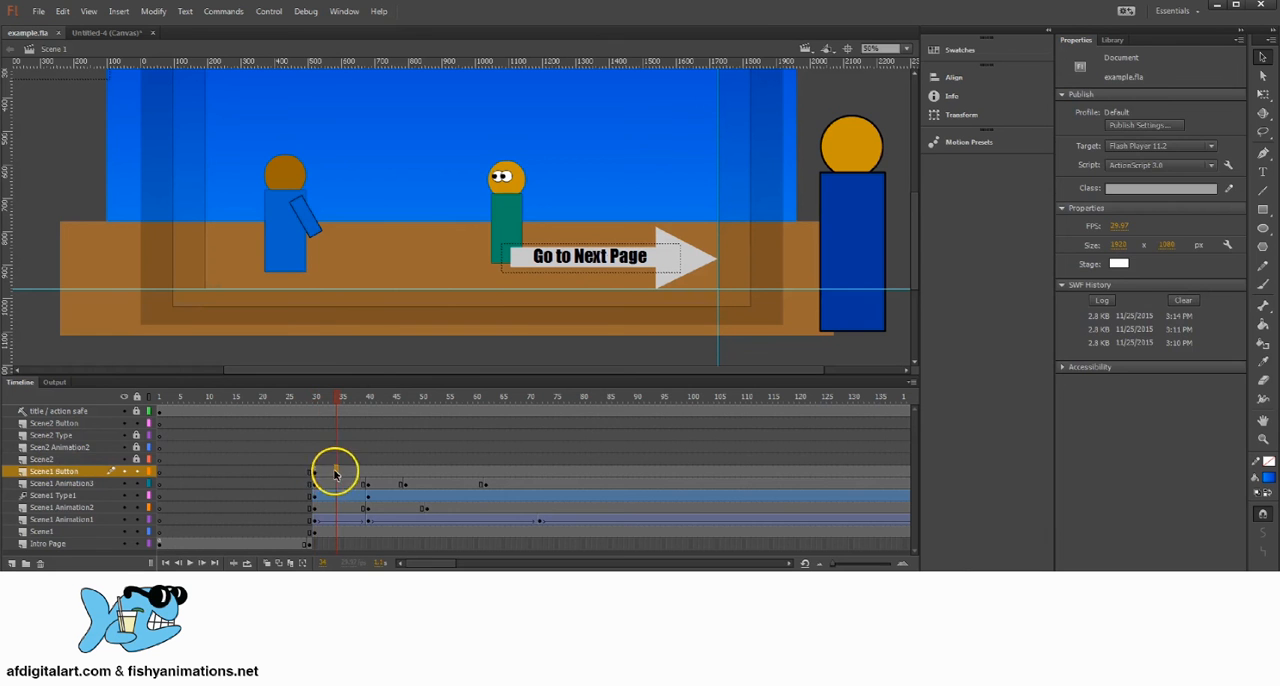
click(48, 471)
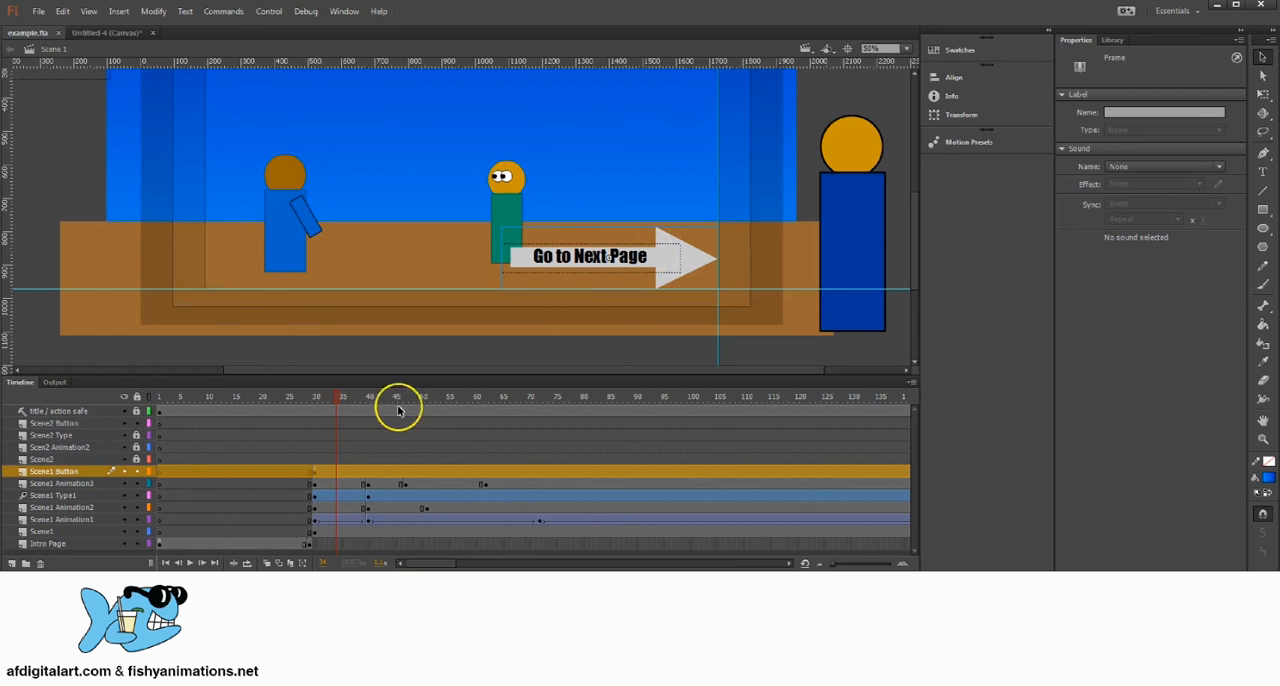
click(313, 471)
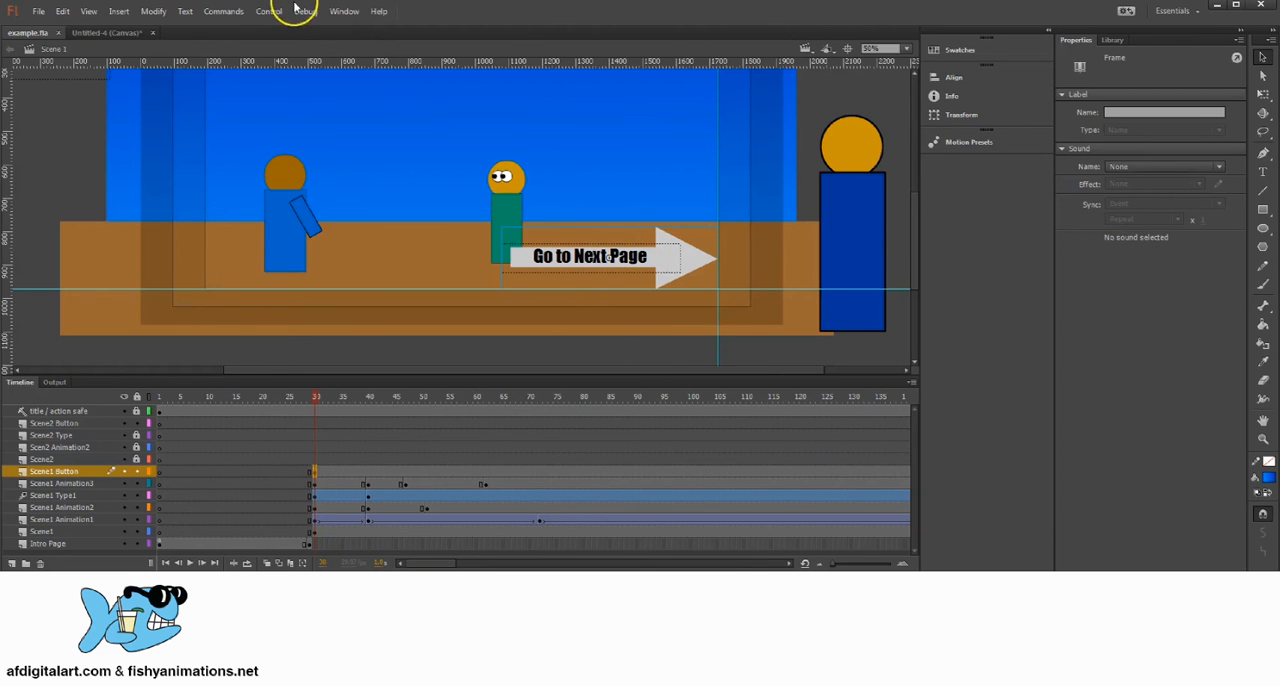
click(354, 12)
click(380, 137)
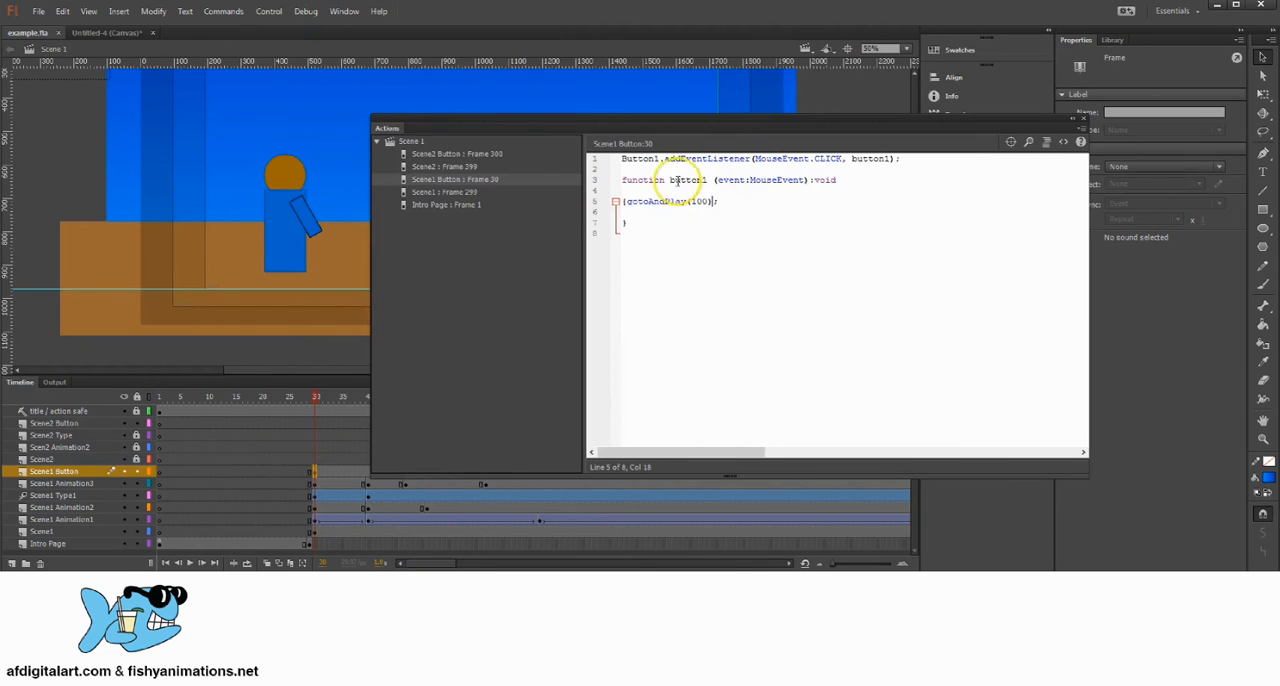
Step: Rename the script's button to Button2 and its function to button2 in both places, and close the Actions editor
drag(651, 120, 752, 267)
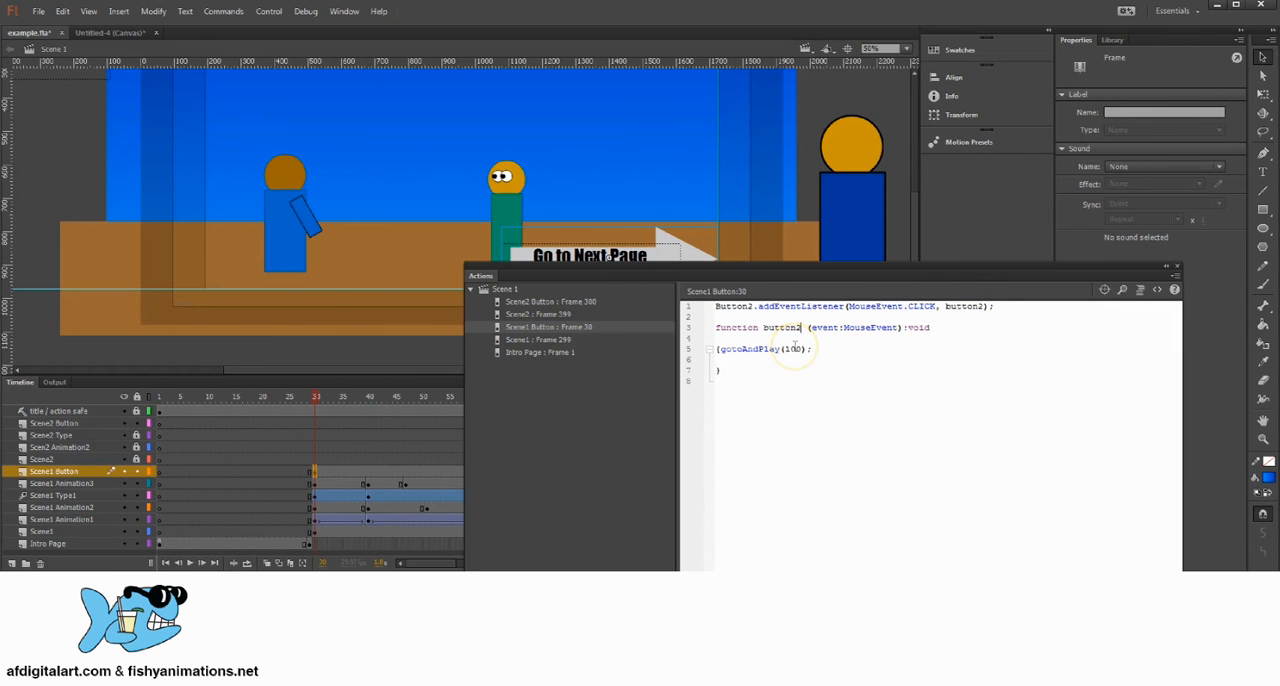
click(1178, 267)
click(806, 179)
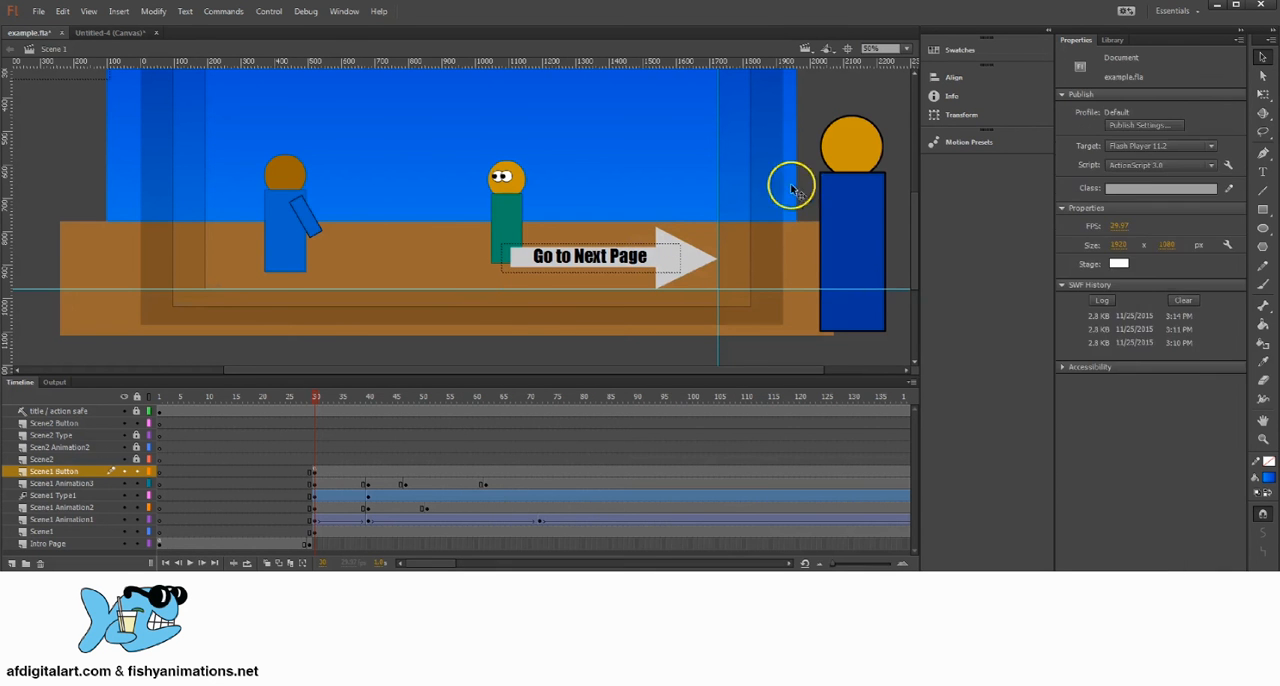
Step: Select the Go to Next Page arrow at frame 30 and check its instance name
click(677, 268)
click(1137, 57)
key(Return)
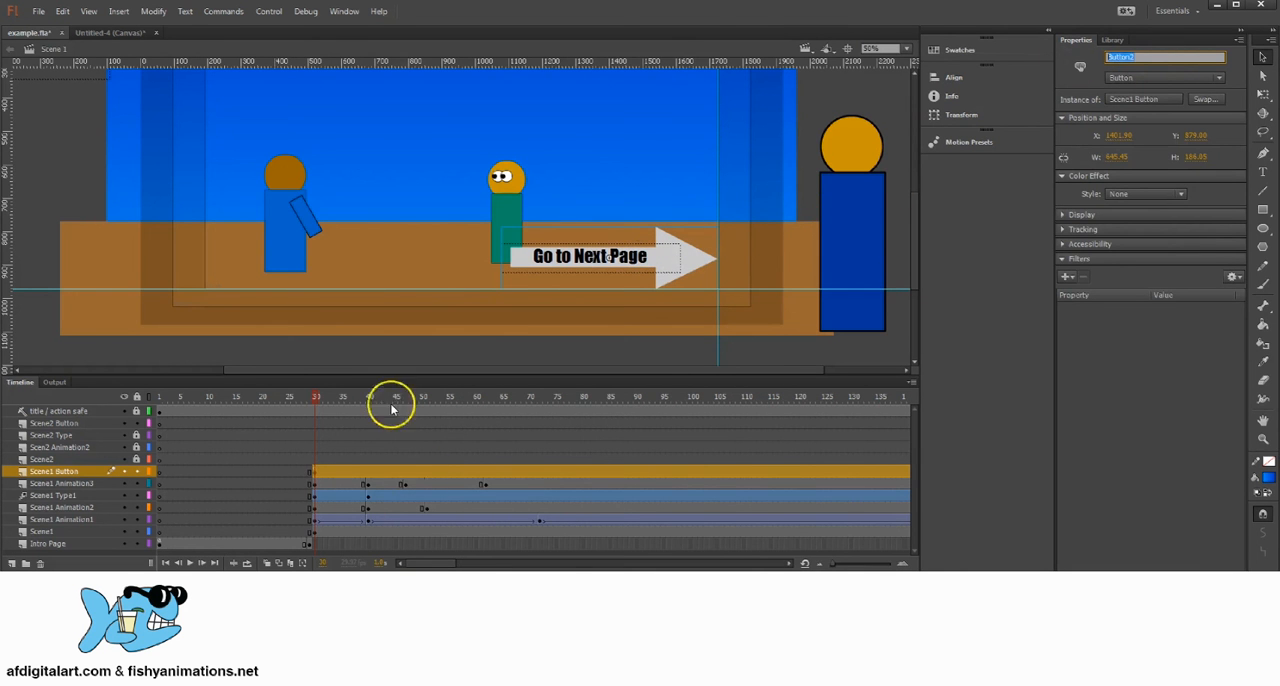
Step: Check where the second scene starts by selecting frame 300 on the Scene2 Button layer
drag(311, 403, 661, 398)
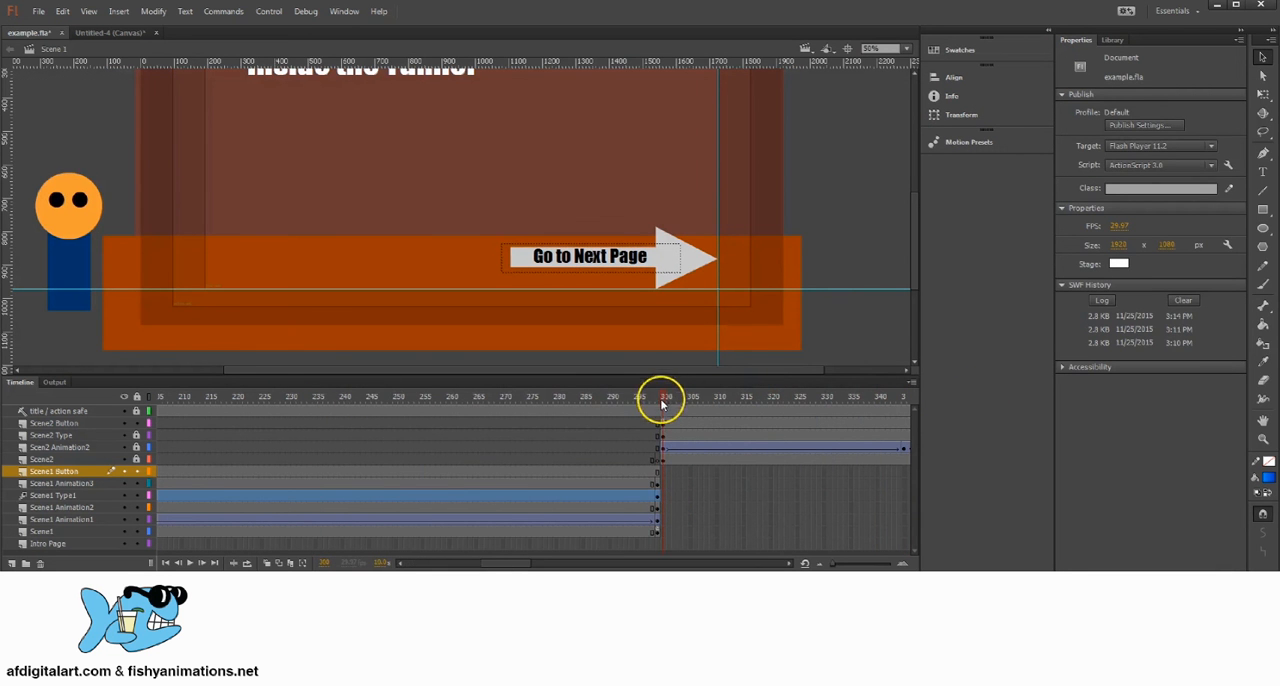
click(662, 428)
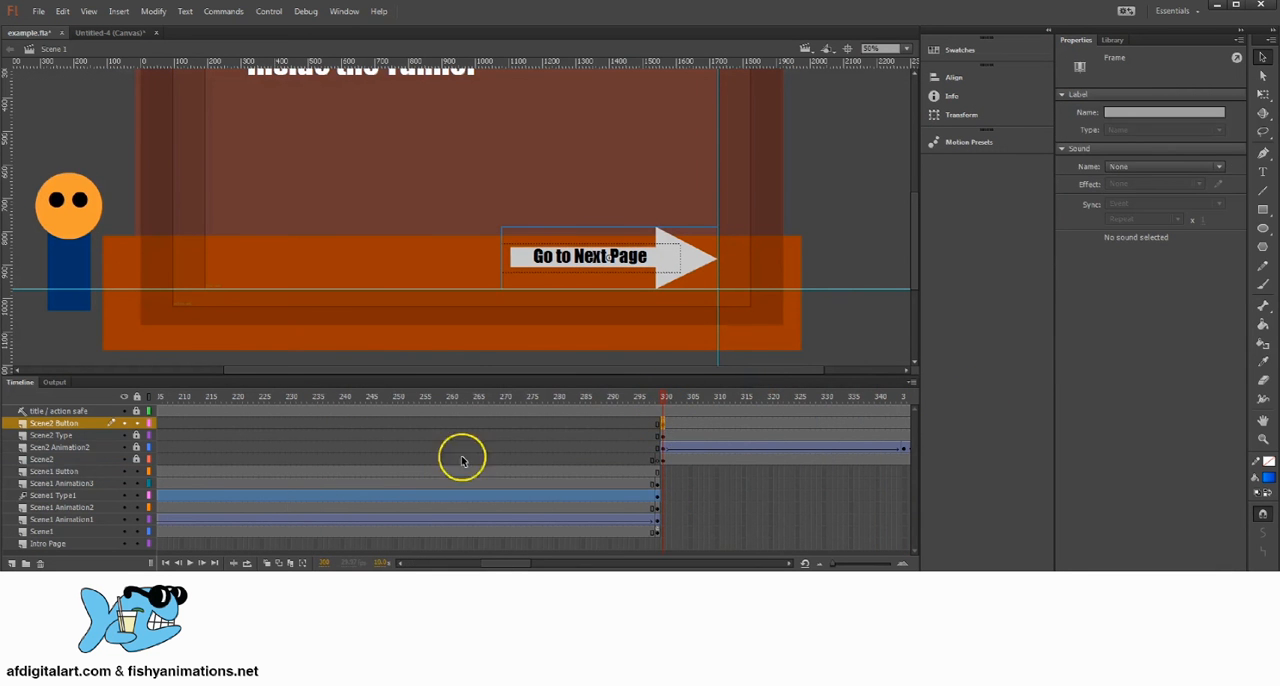
drag(569, 394, 662, 399)
click(661, 424)
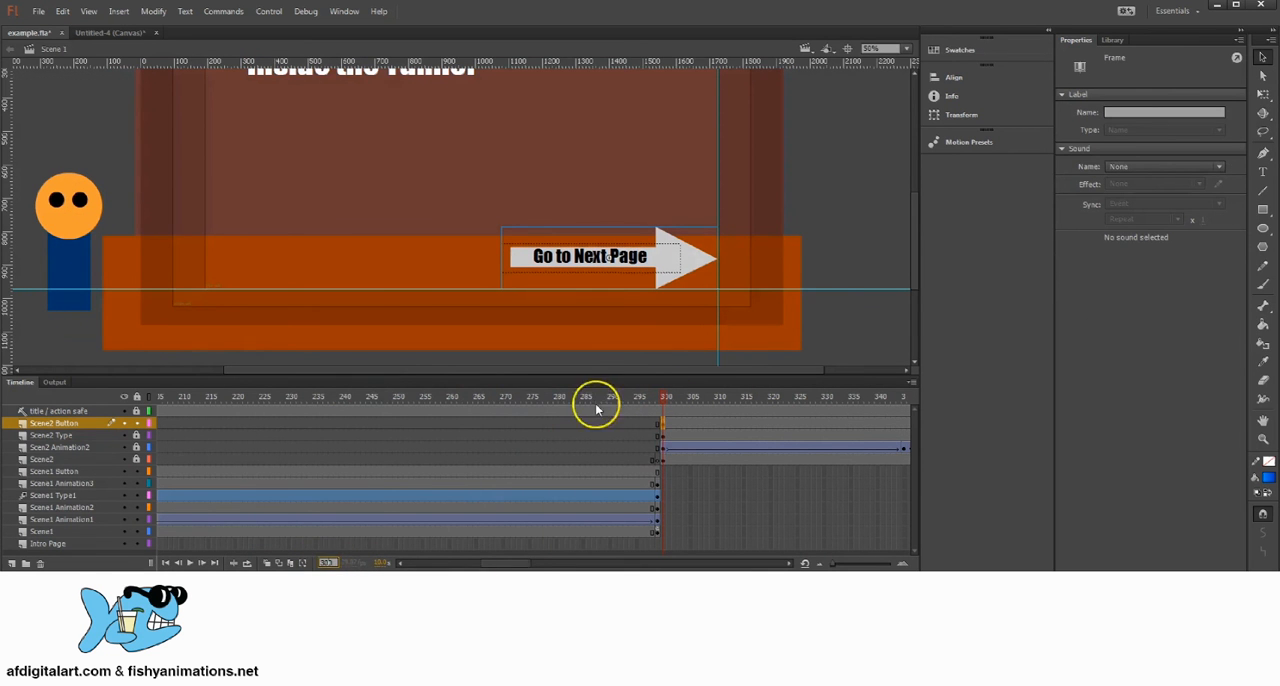
Step: Return to frame 30 on the Scene1 Button layer and check the gotoAndPlay frame target in its script
drag(596, 406, 221, 398)
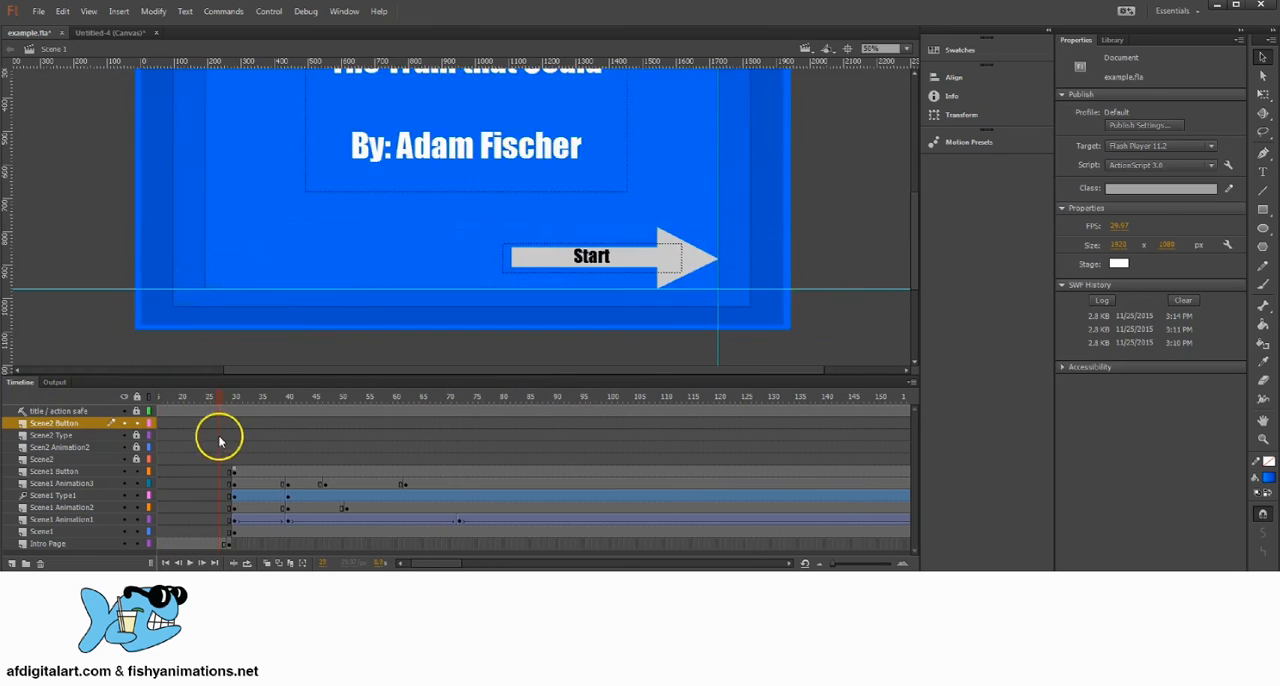
drag(220, 441, 237, 470)
click(235, 472)
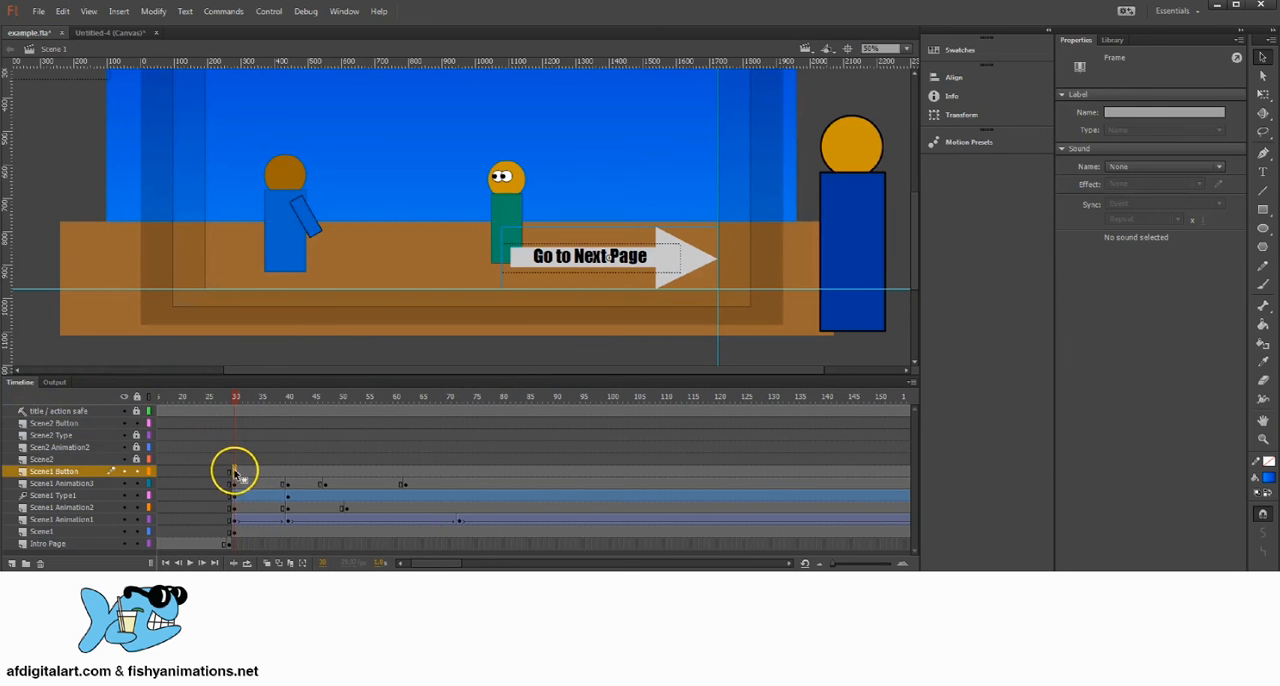
click(348, 16)
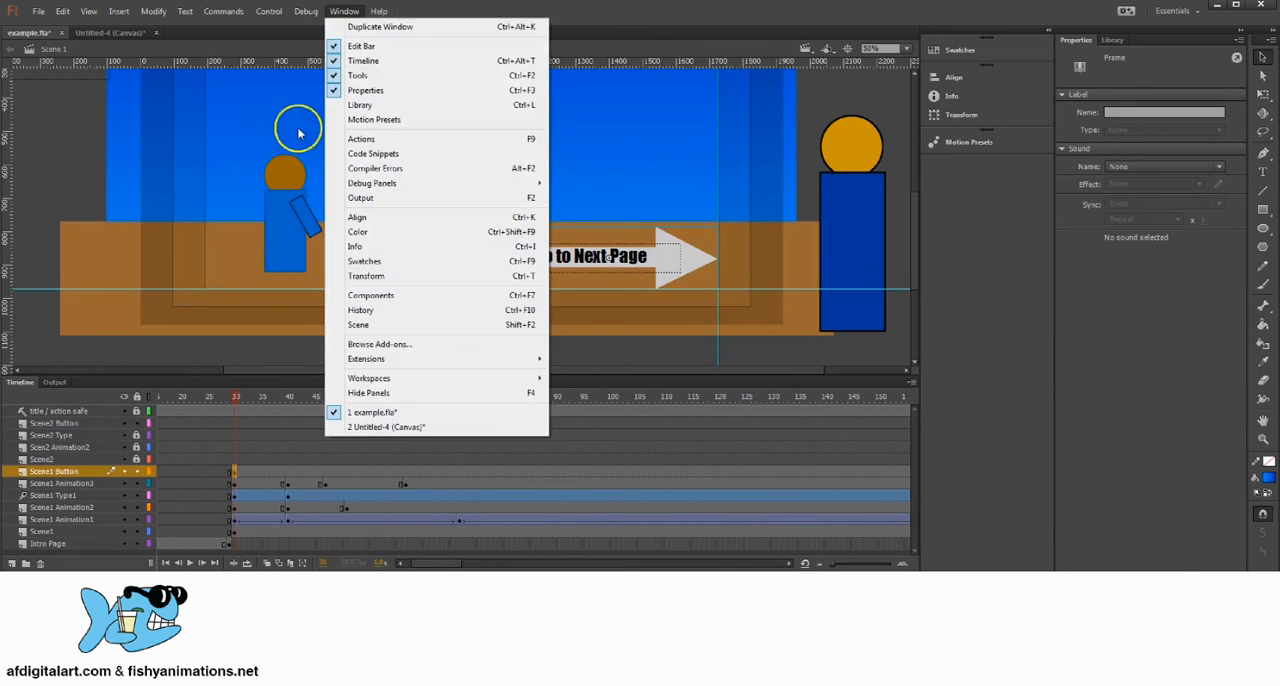
click(300, 129)
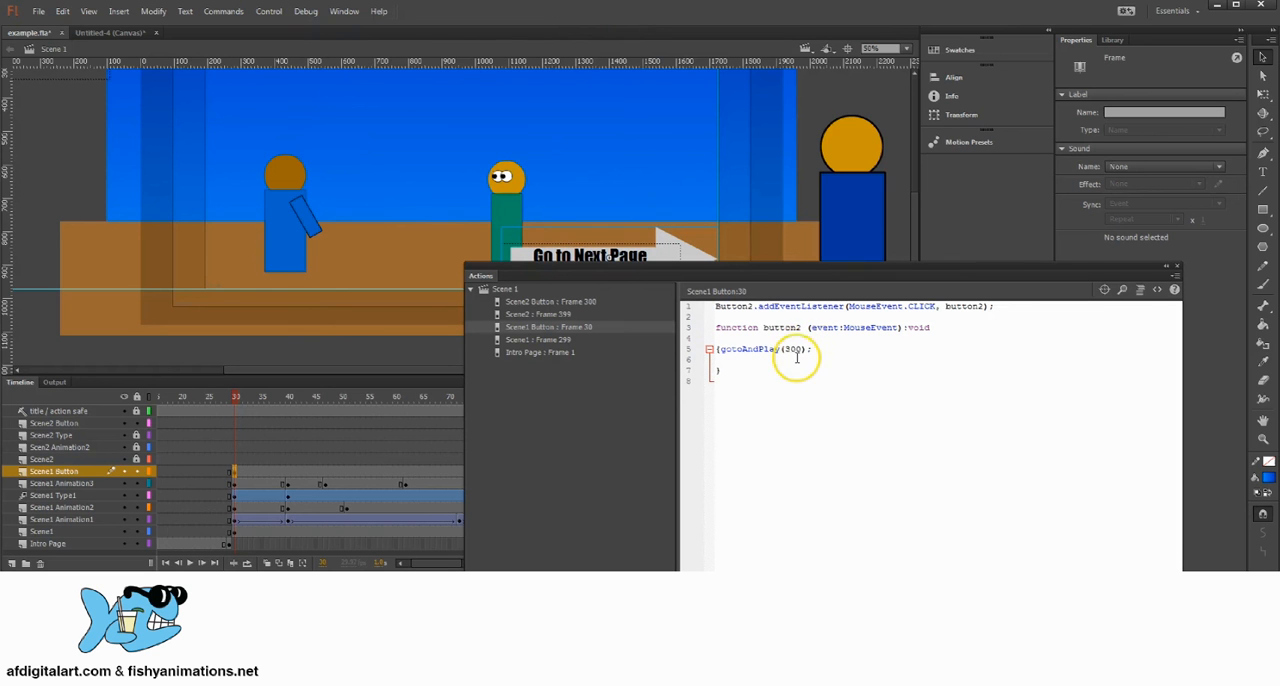
click(1177, 266)
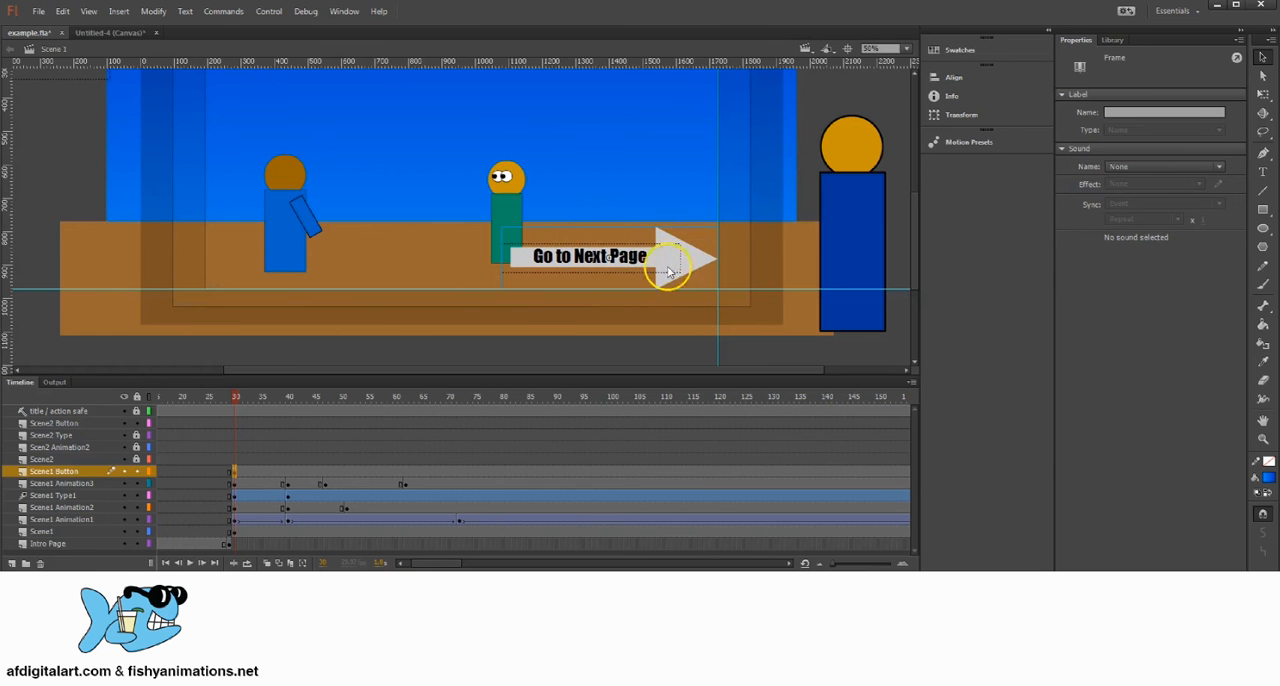
Step: Reselect frame 30 on the Scene1 Button layer and examine the arrow's instance name again
click(235, 474)
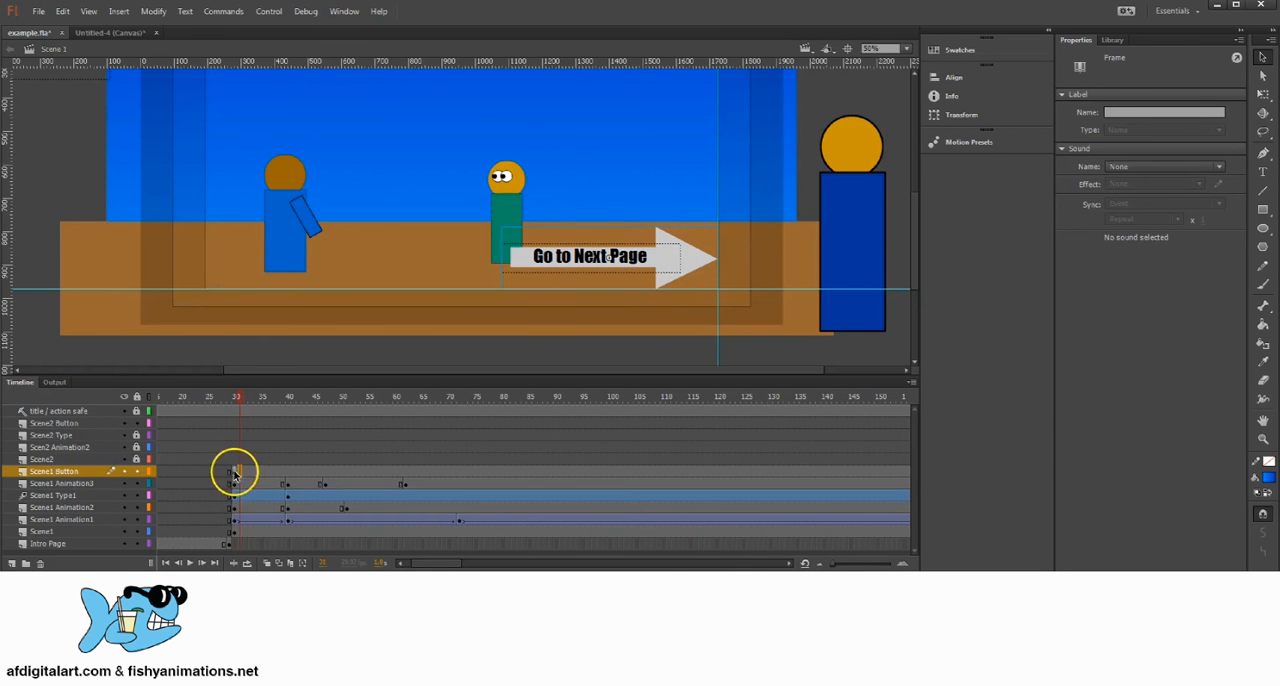
click(235, 473)
click(680, 264)
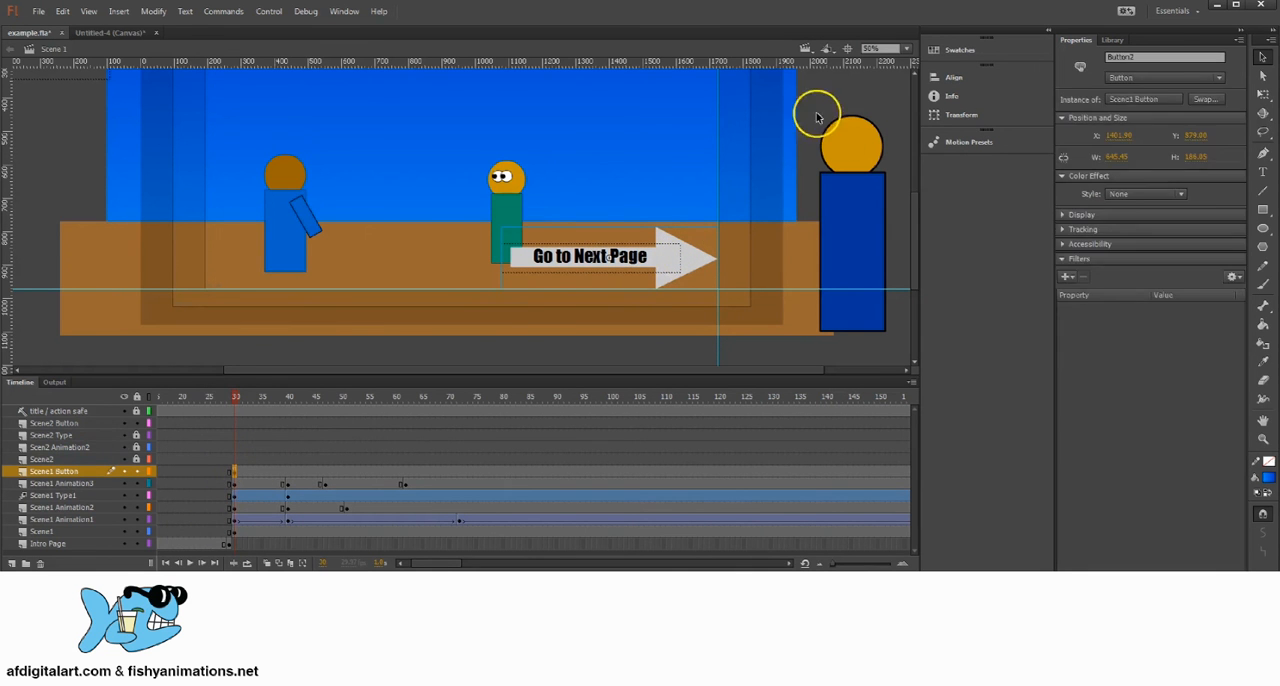
click(816, 115)
click(674, 265)
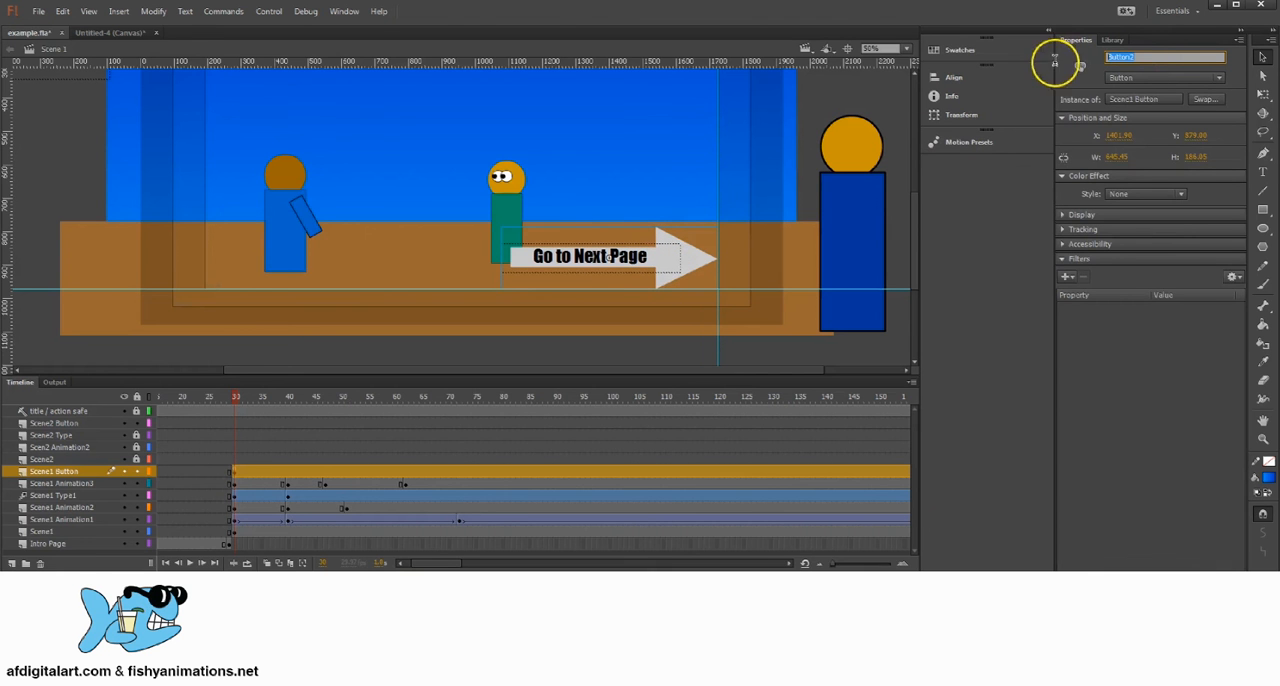
Step: Open the frame 30 script on the Scene1 Button layer and review its event listener line
click(350, 11)
click(361, 138)
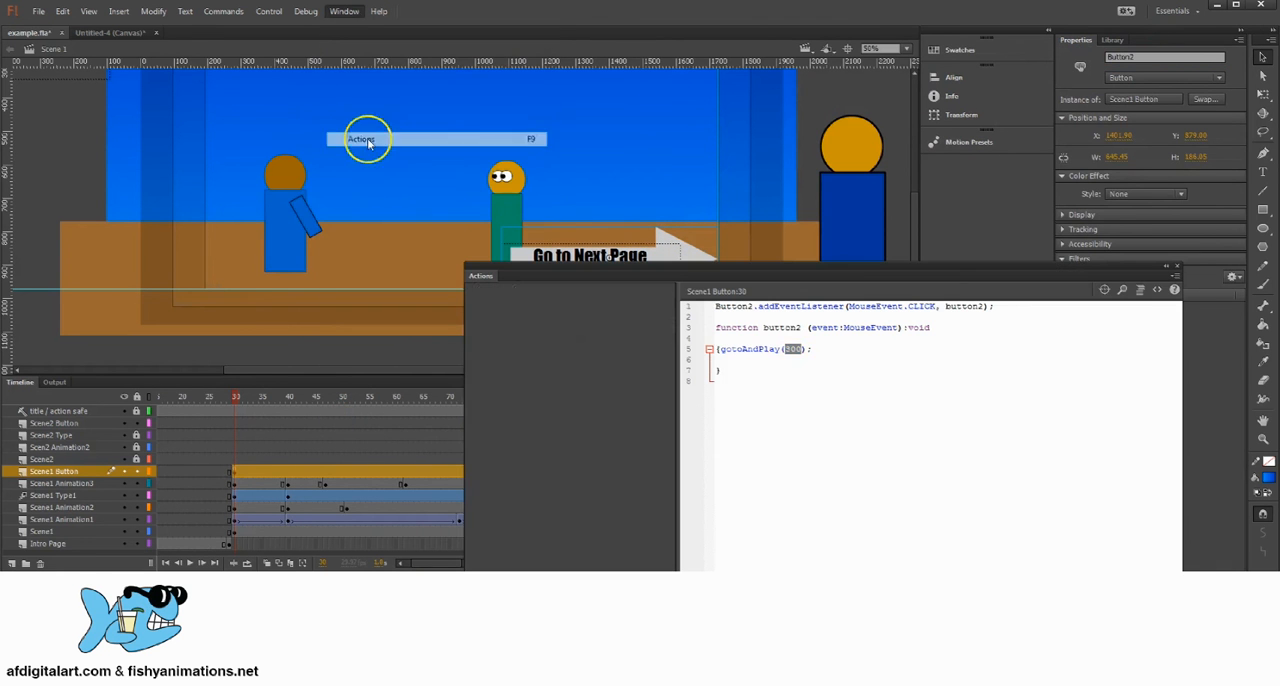
click(235, 473)
click(817, 361)
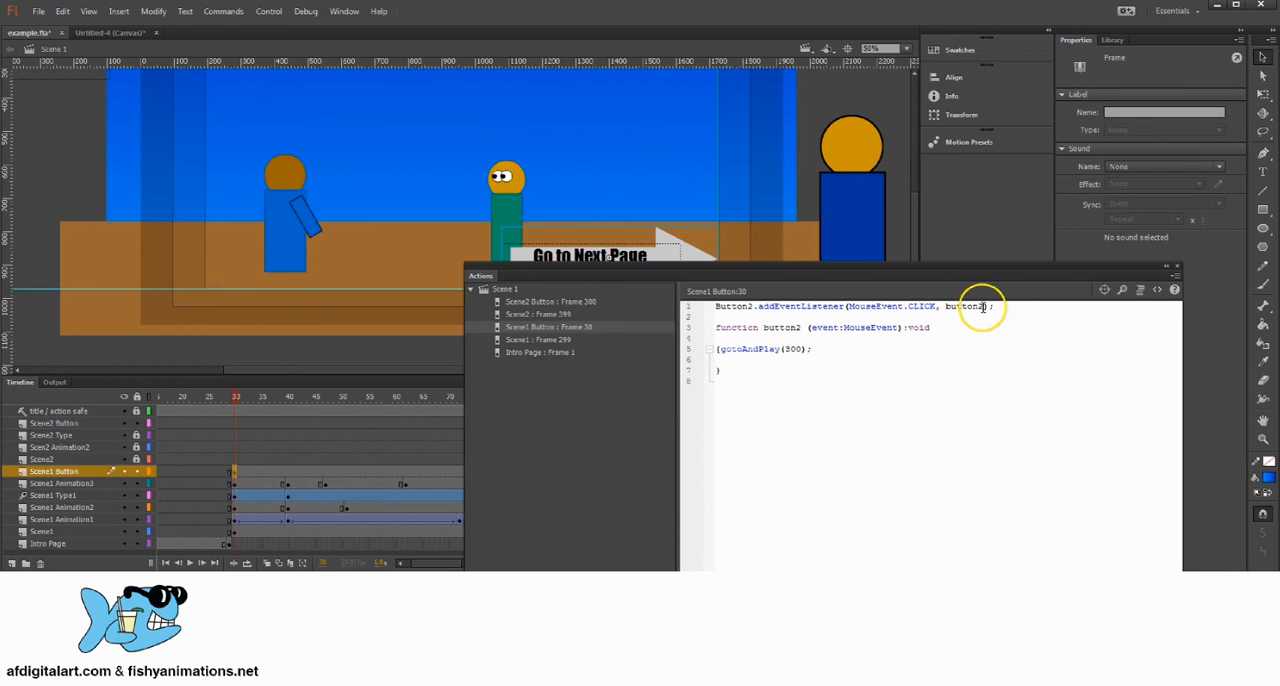
click(1177, 266)
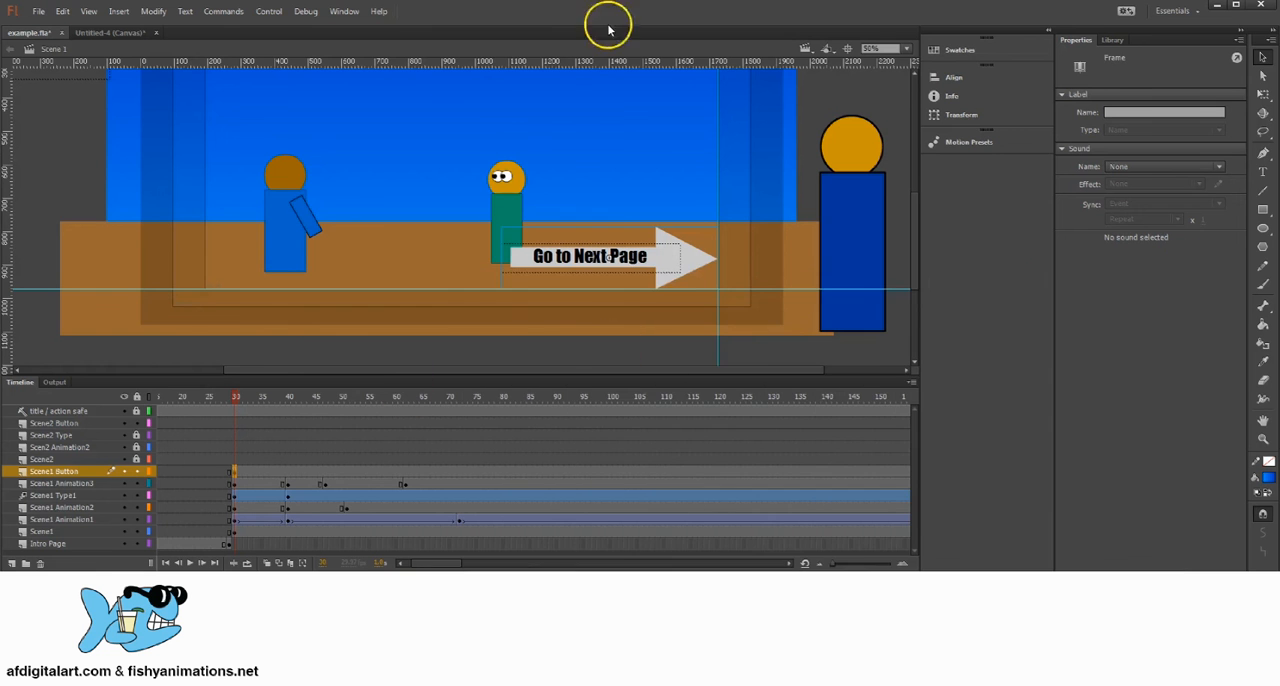
Step: Compare the function name in the frame 30 script's listener with its function declaration, close the script and reselect the arrow
click(344, 11)
click(360, 134)
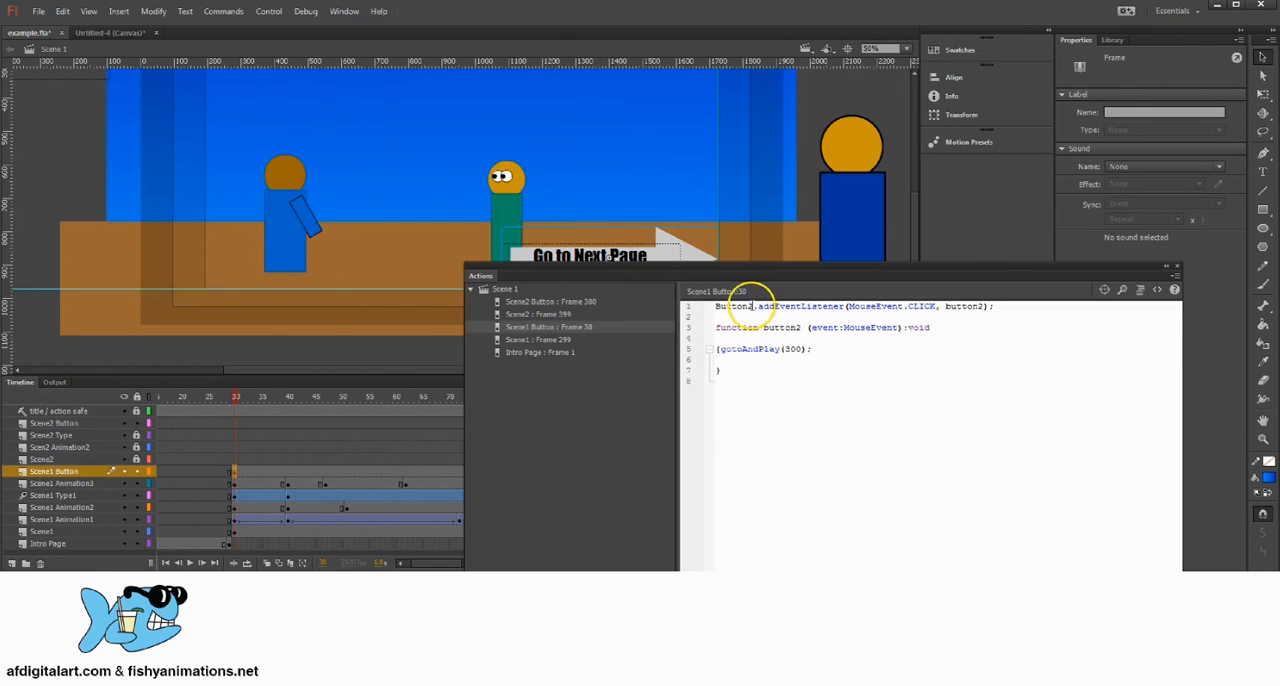
drag(982, 306, 942, 306)
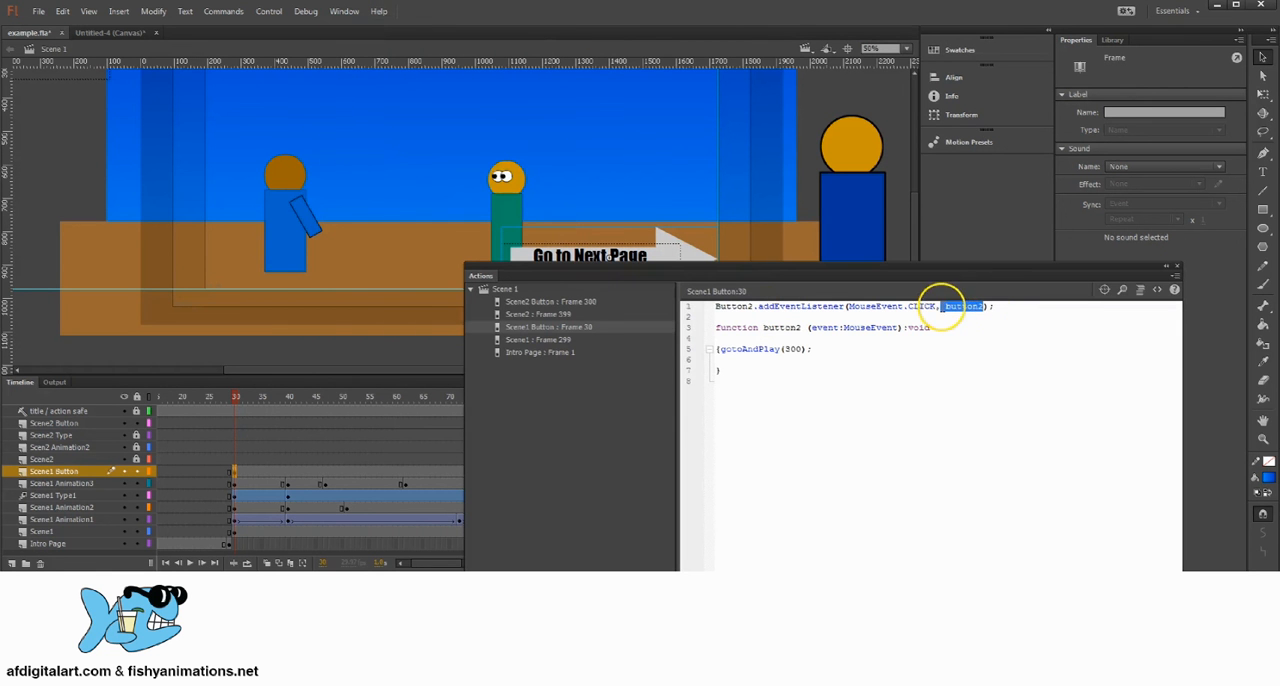
click(802, 328)
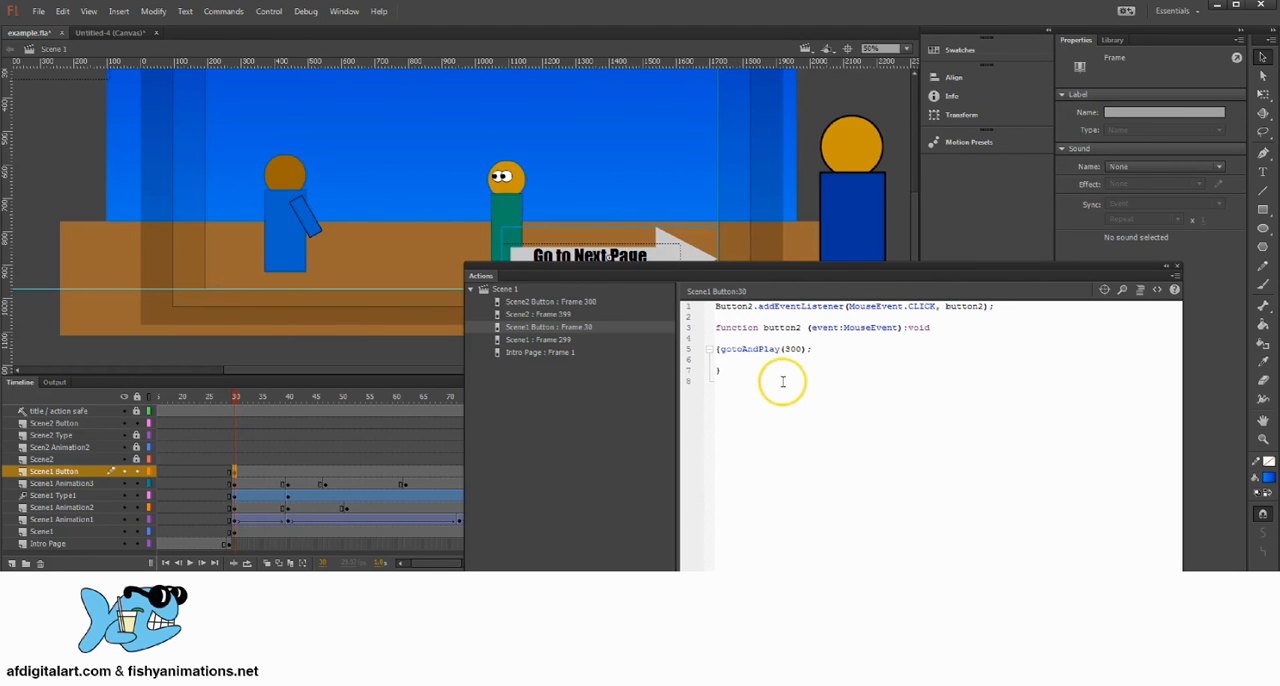
click(1177, 270)
click(705, 260)
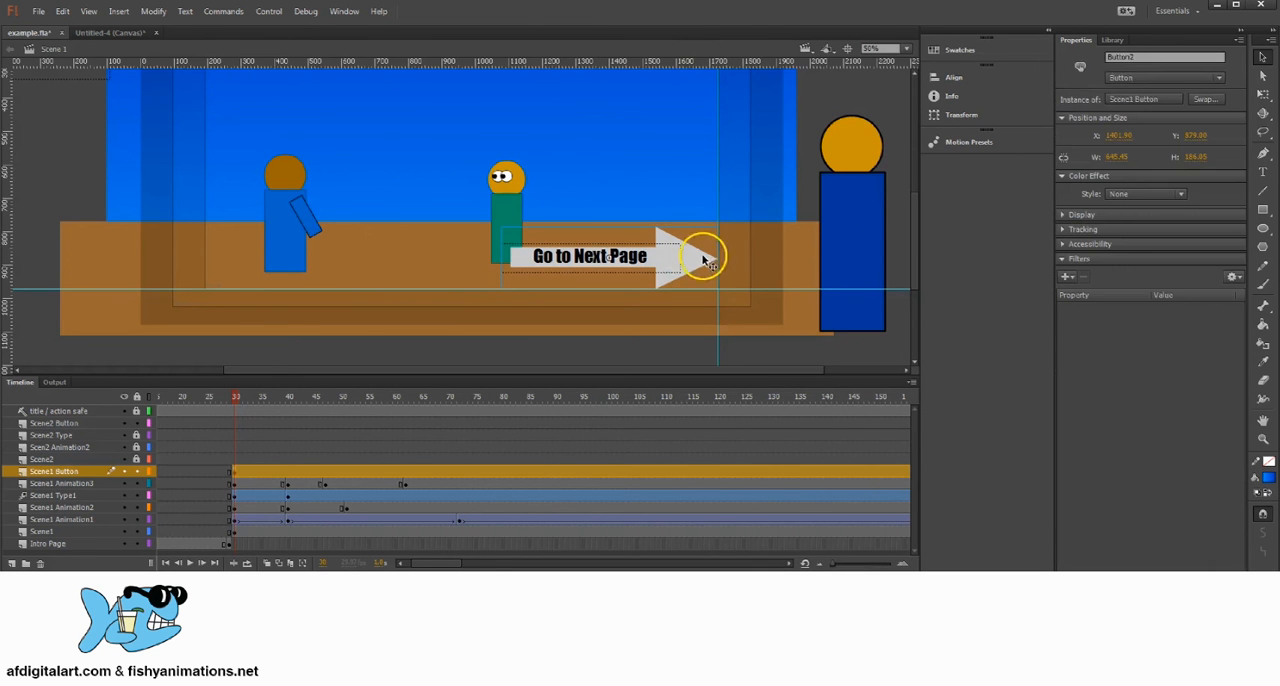
Step: Select frame 300 on the Scene2 Button layer and check the instance name of its Go to Next Page arrow
click(886, 396)
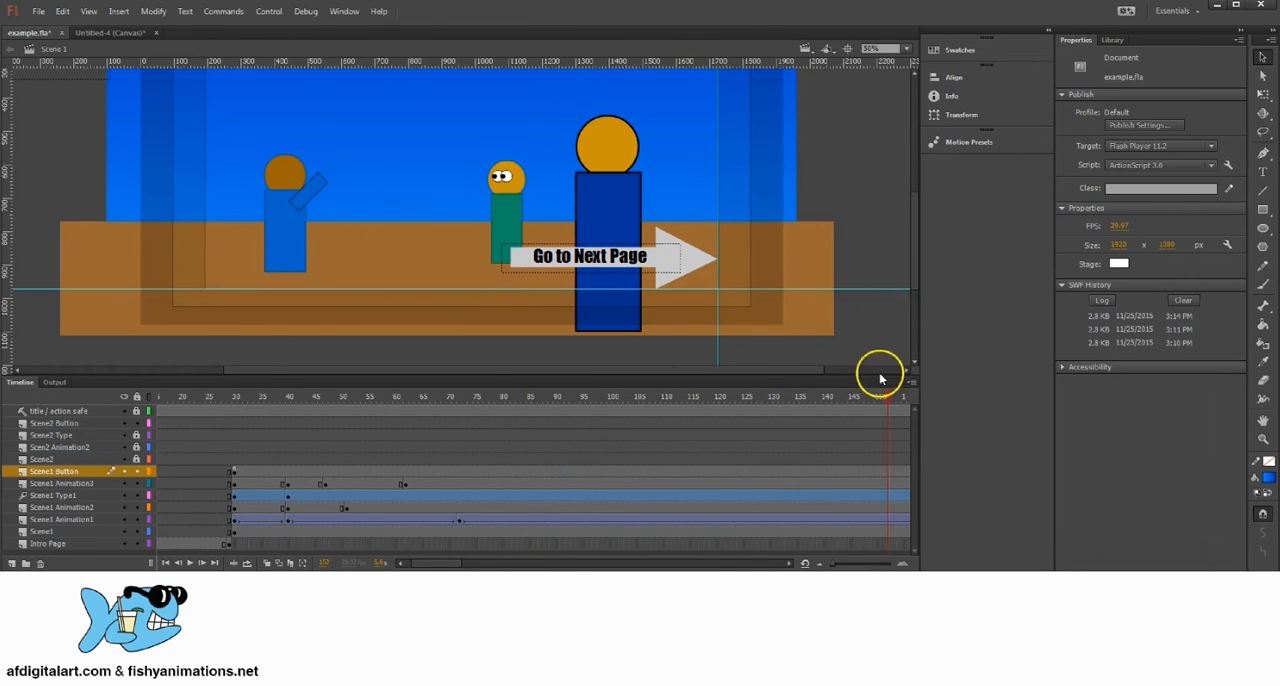
drag(880, 378, 636, 422)
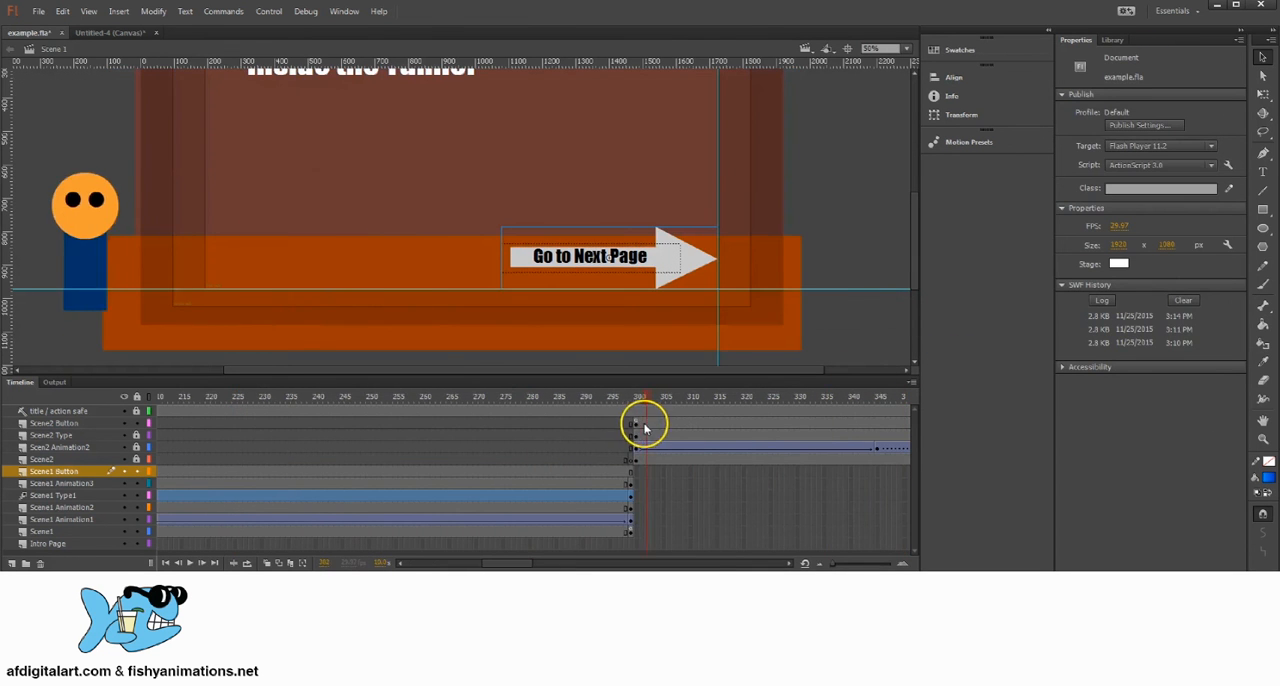
click(636, 422)
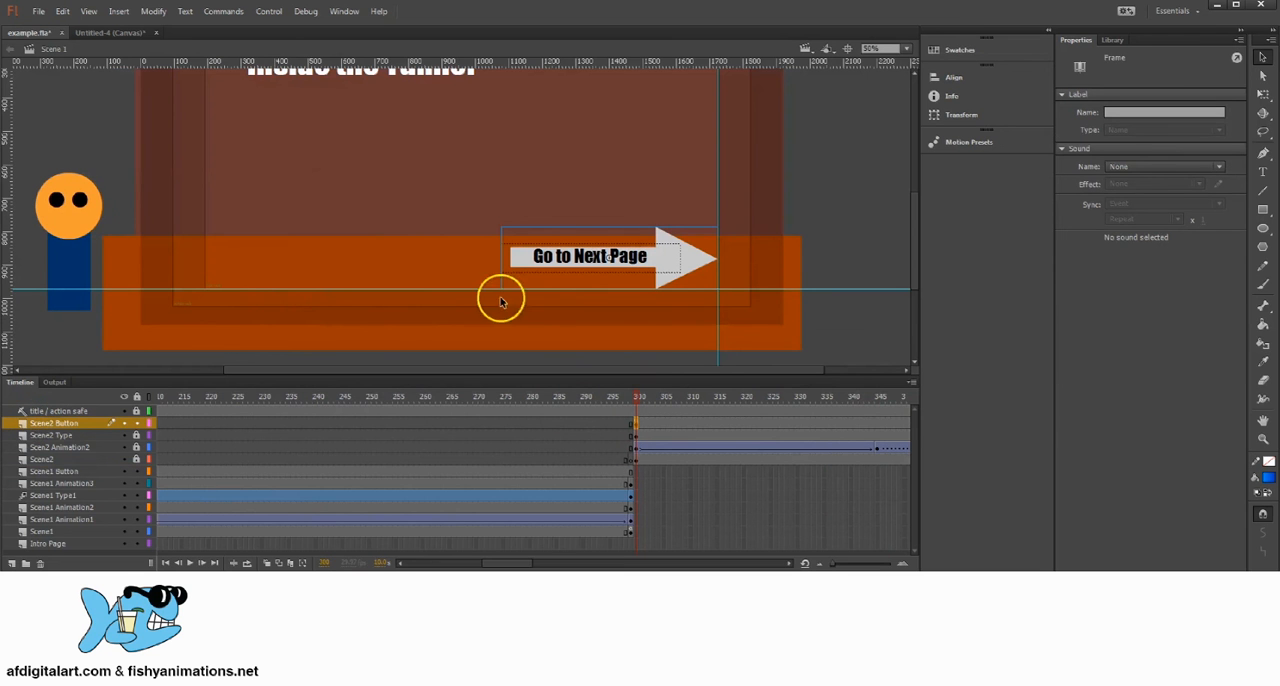
click(686, 264)
double_click(1110, 55)
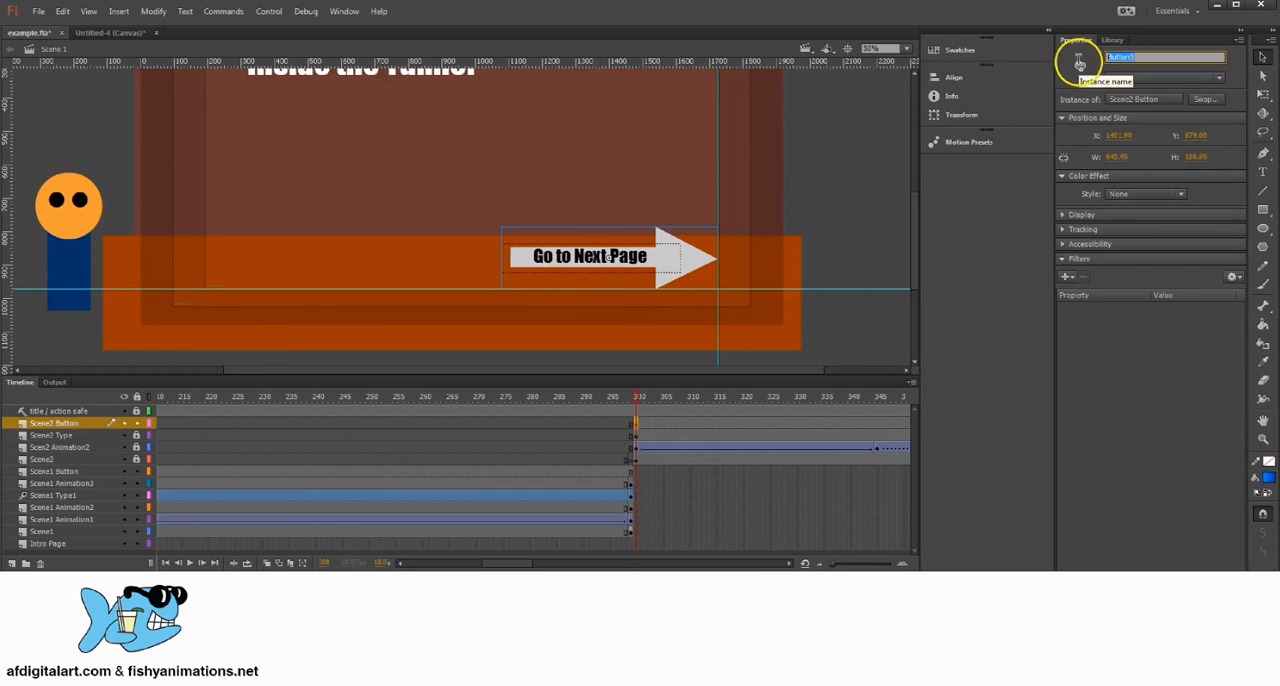
Step: In the Scene2 Button script at frame 300, rename the button to Button3 and its function to button3 in both places
click(637, 423)
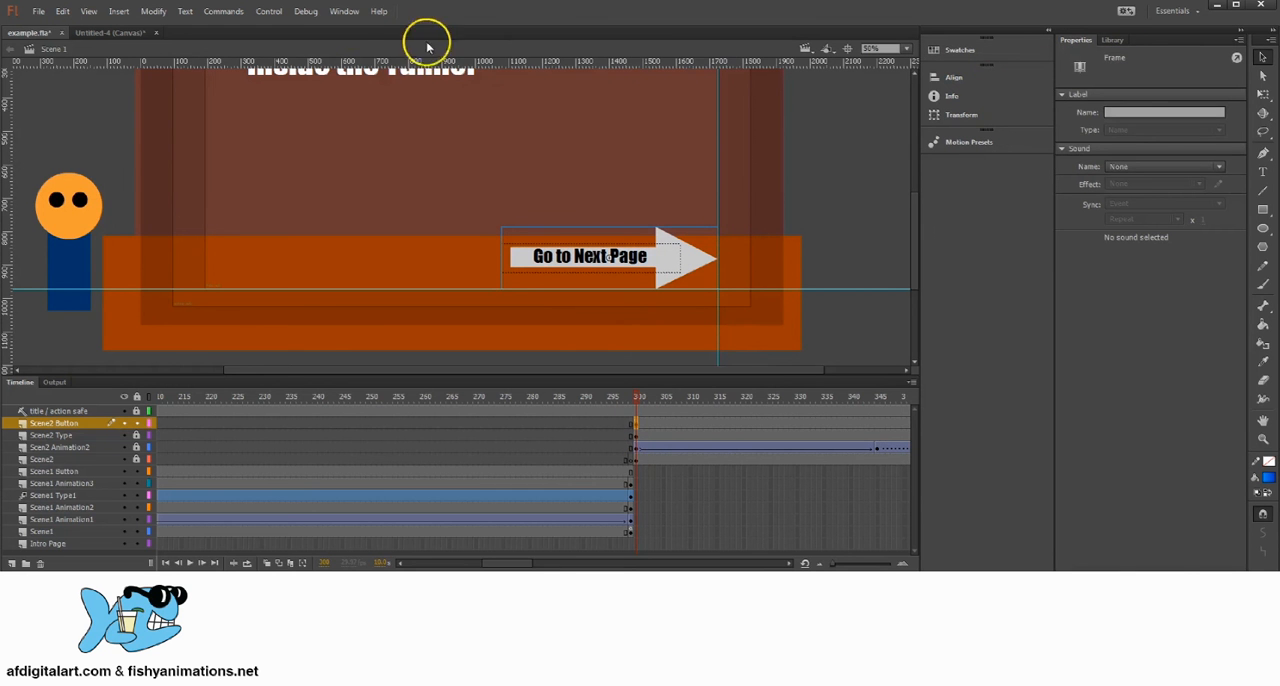
click(344, 11)
click(372, 134)
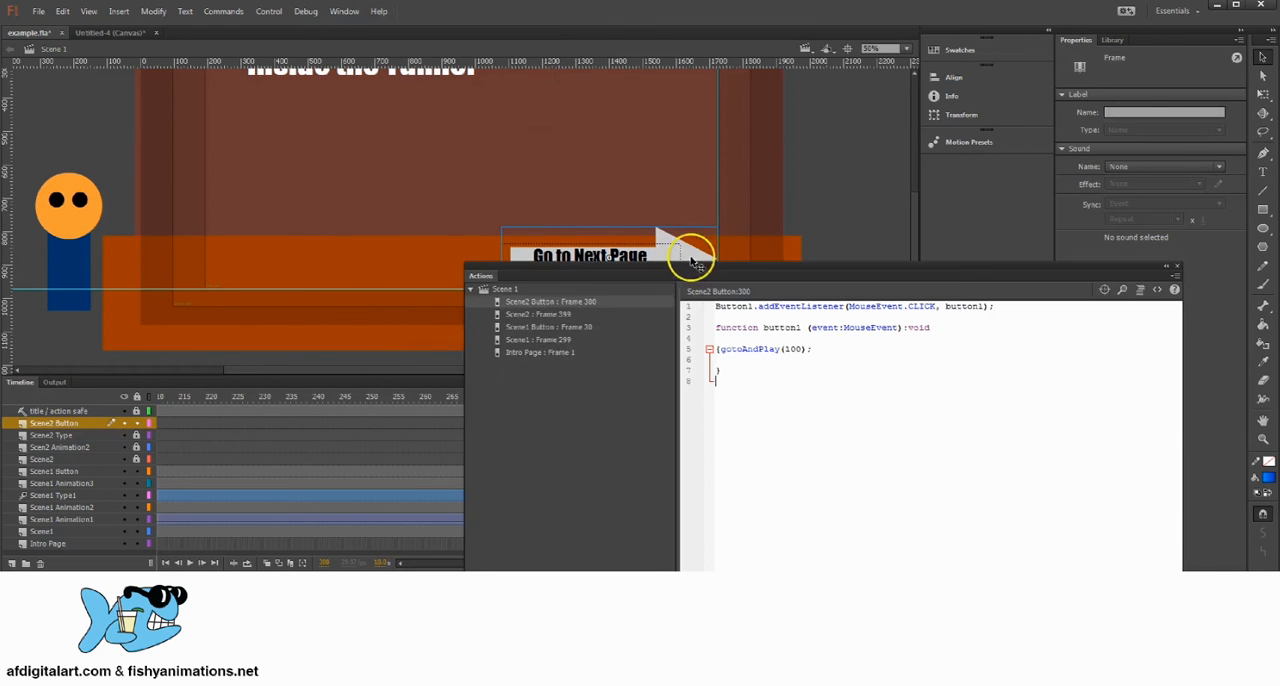
drag(690, 262, 489, 107)
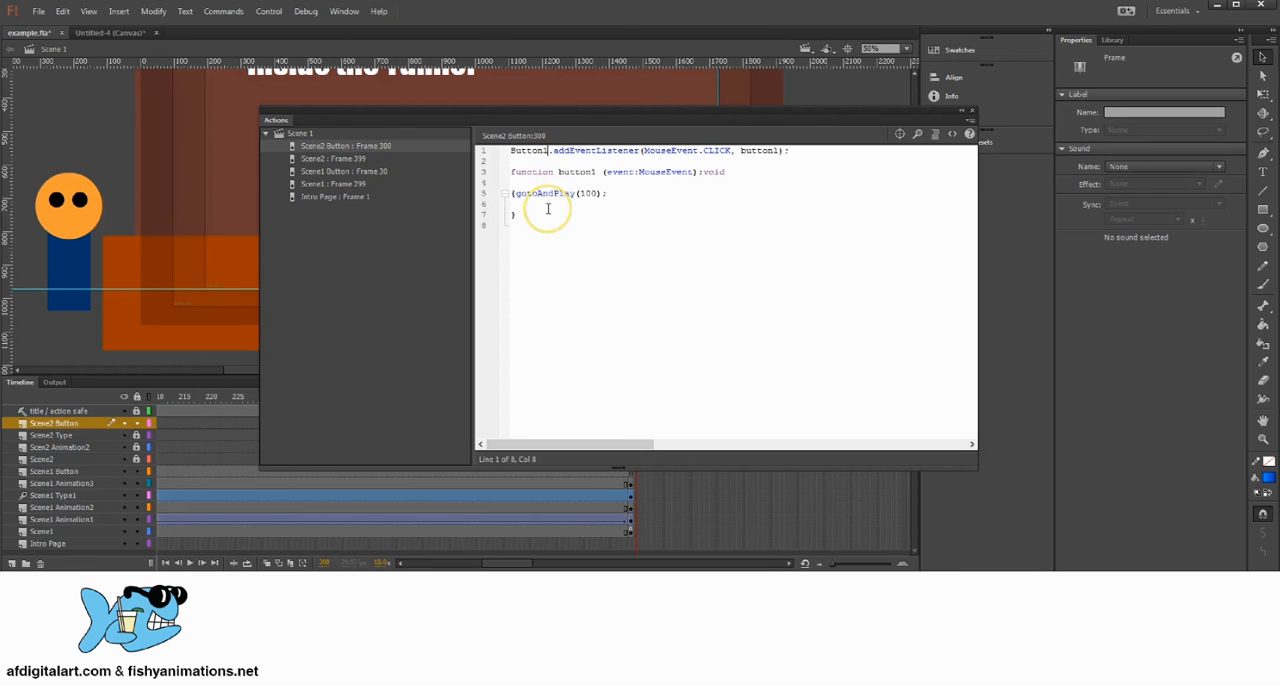
click(780, 150)
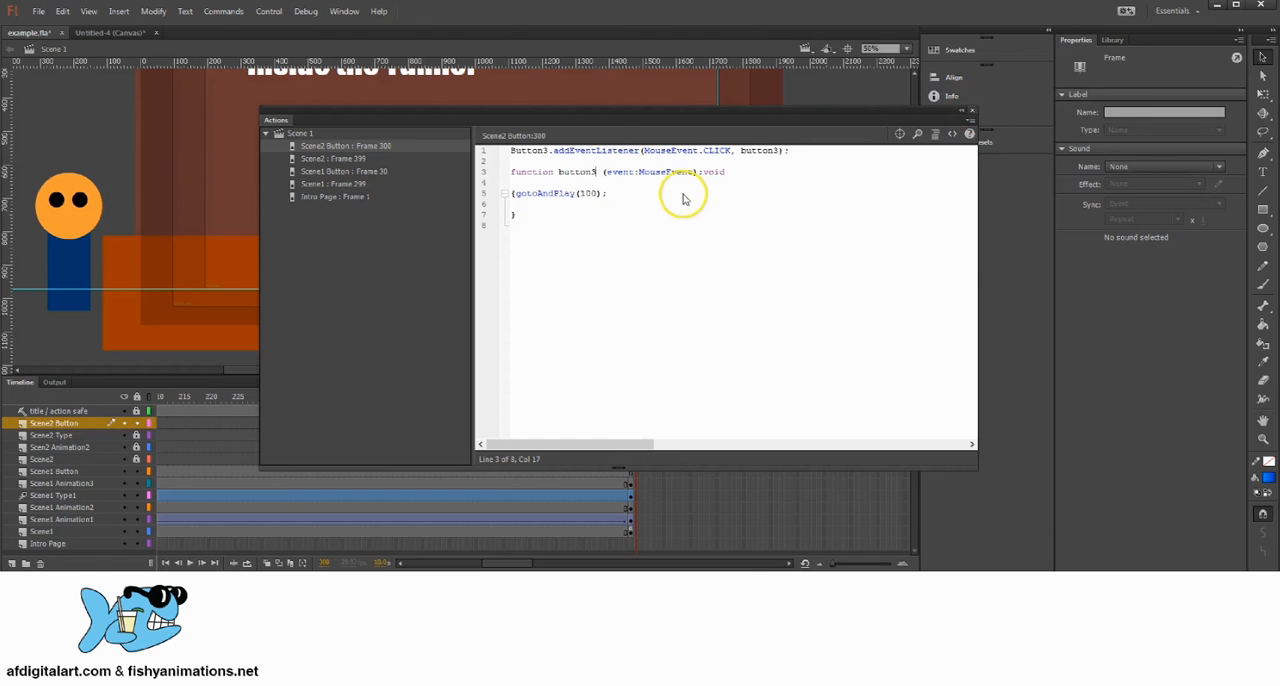
drag(596, 195, 574, 194)
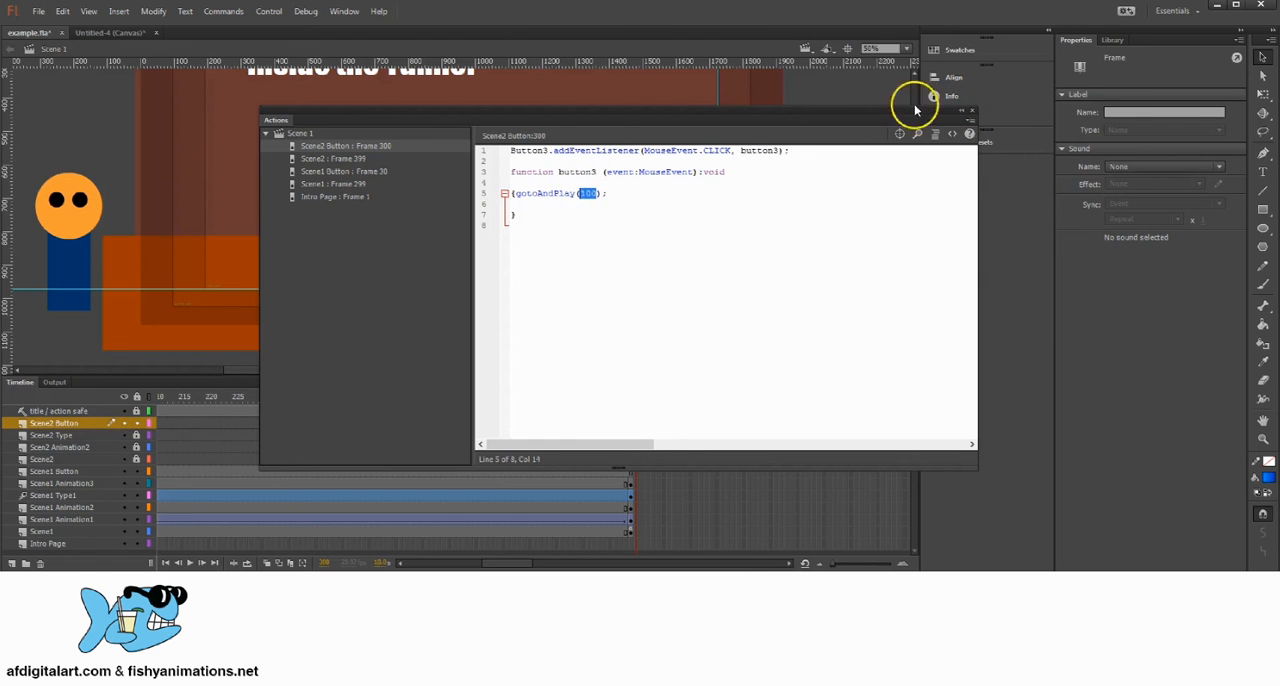
click(973, 111)
Step: Scrub through the second scene to its last frames and examine where its layers end
drag(637, 400, 717, 381)
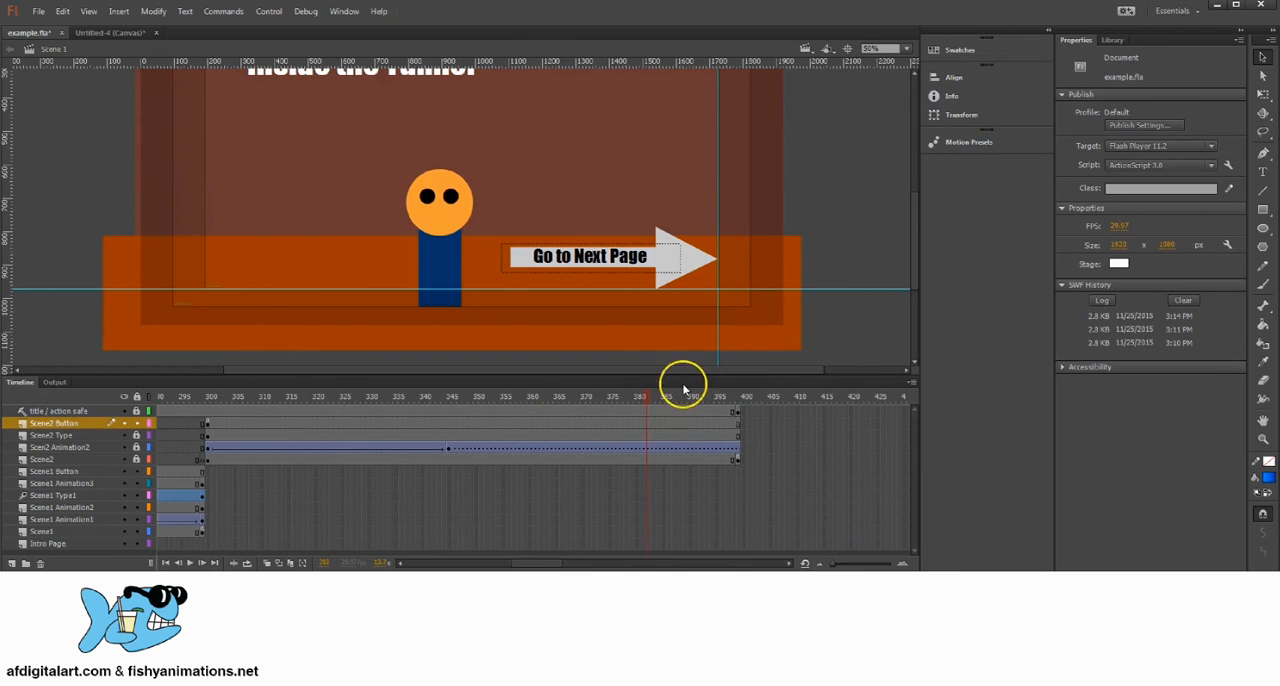
drag(684, 390, 207, 398)
click(213, 424)
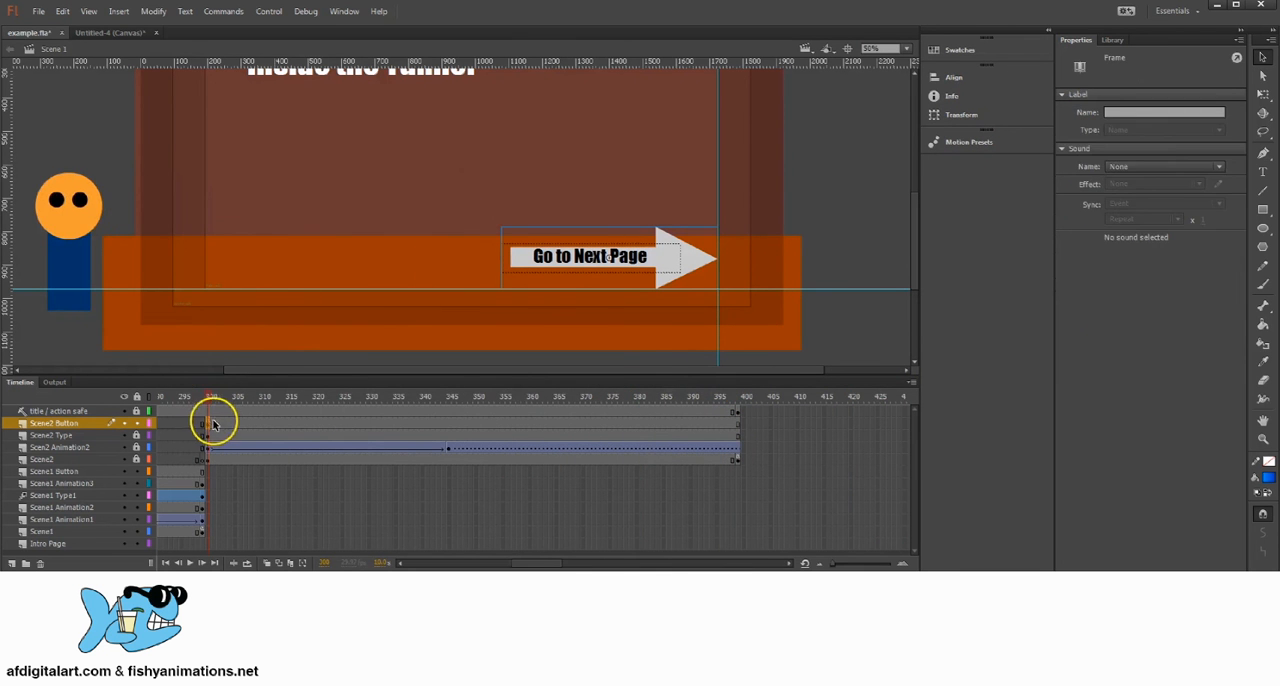
click(734, 457)
click(735, 393)
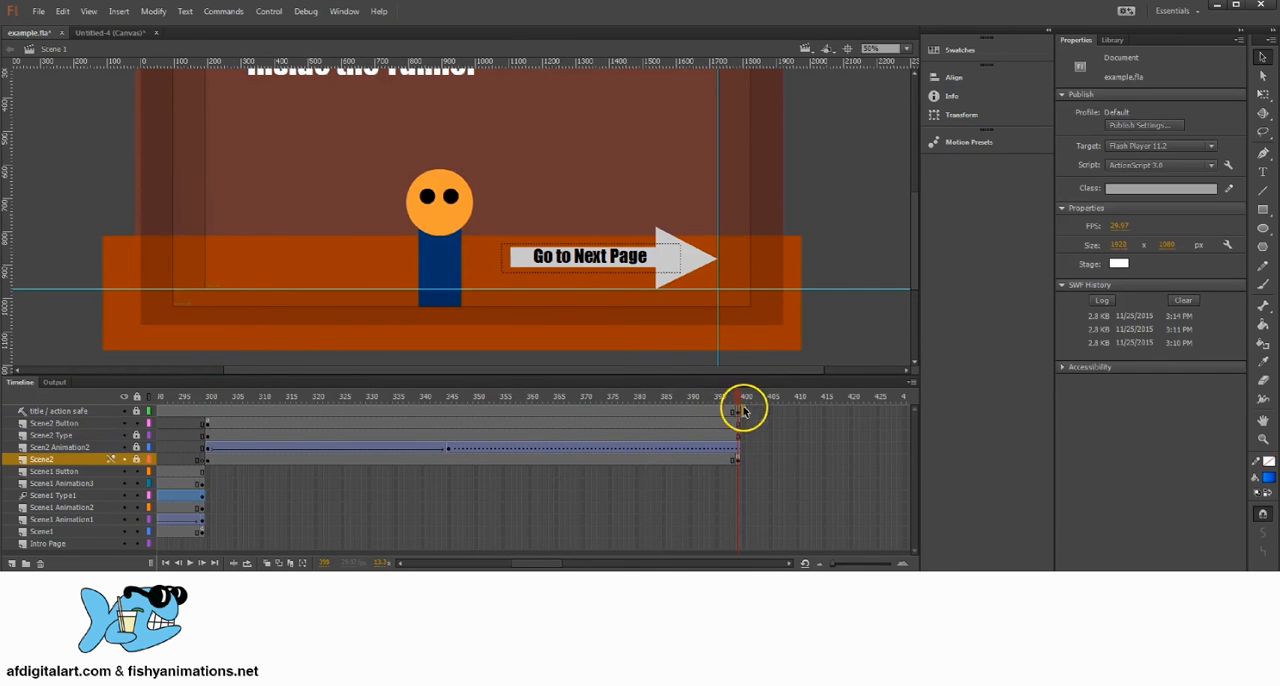
click(742, 411)
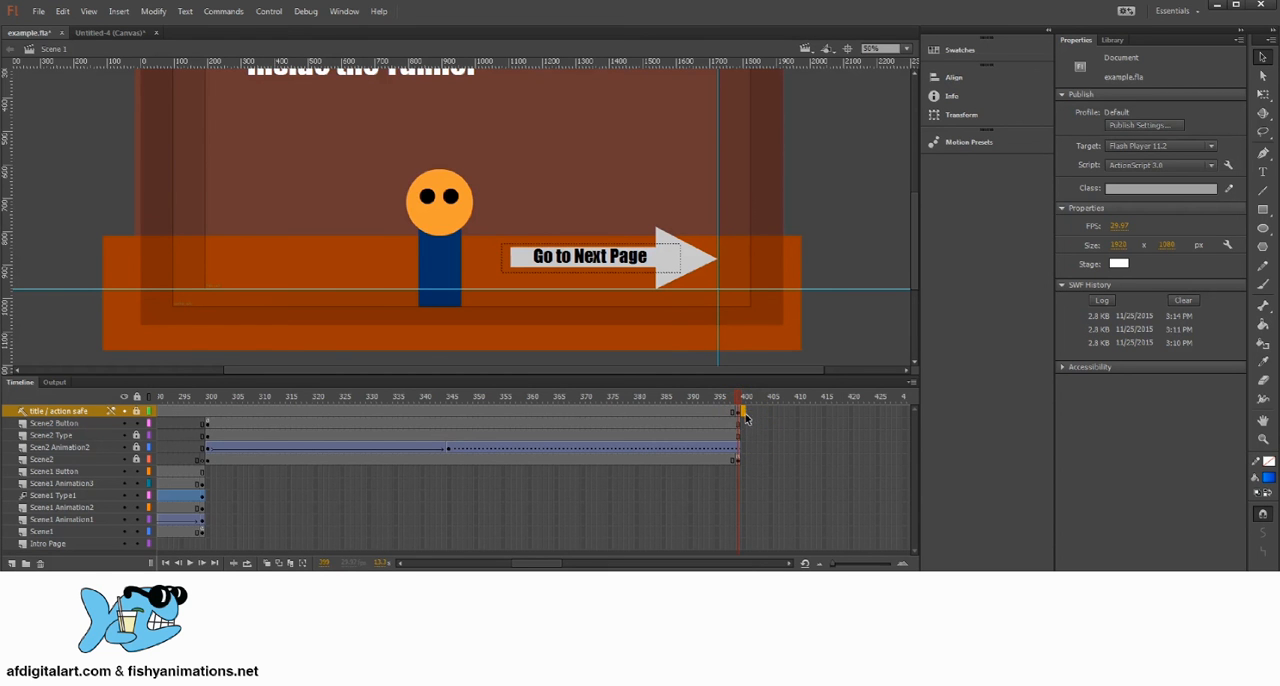
Step: Add a new layer above Scene2 Button and name it Scene3
click(743, 424)
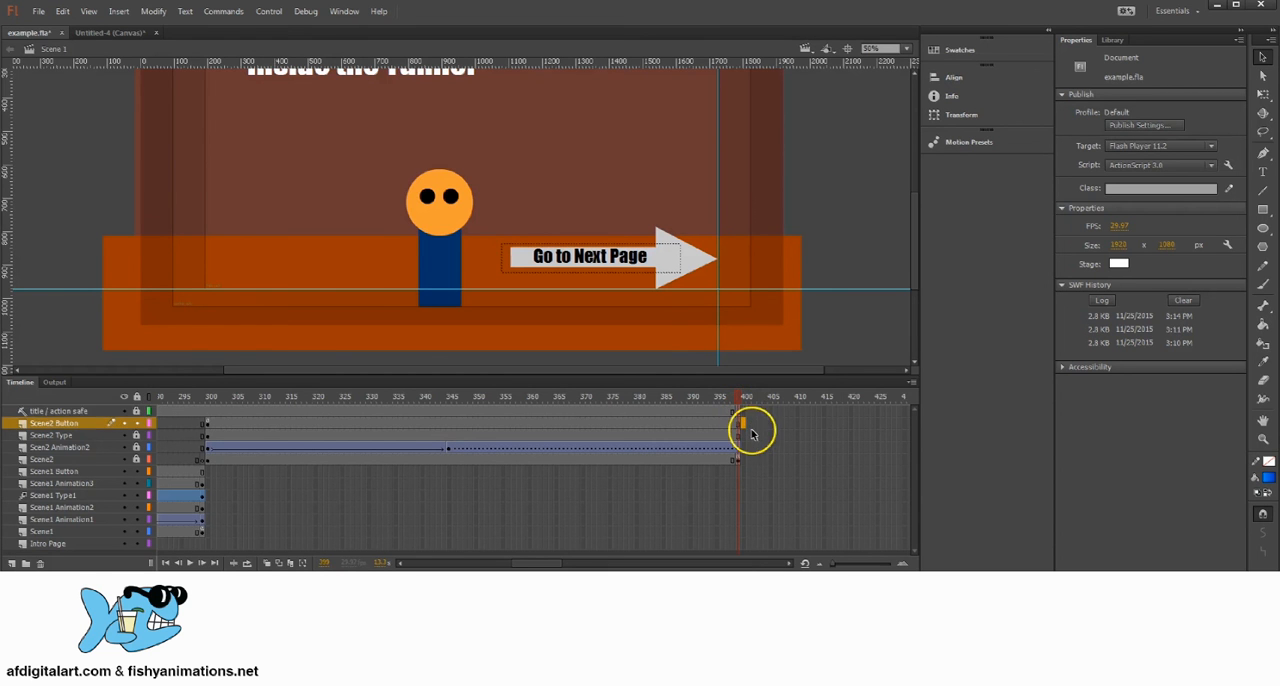
click(14, 563)
double_click(46, 424)
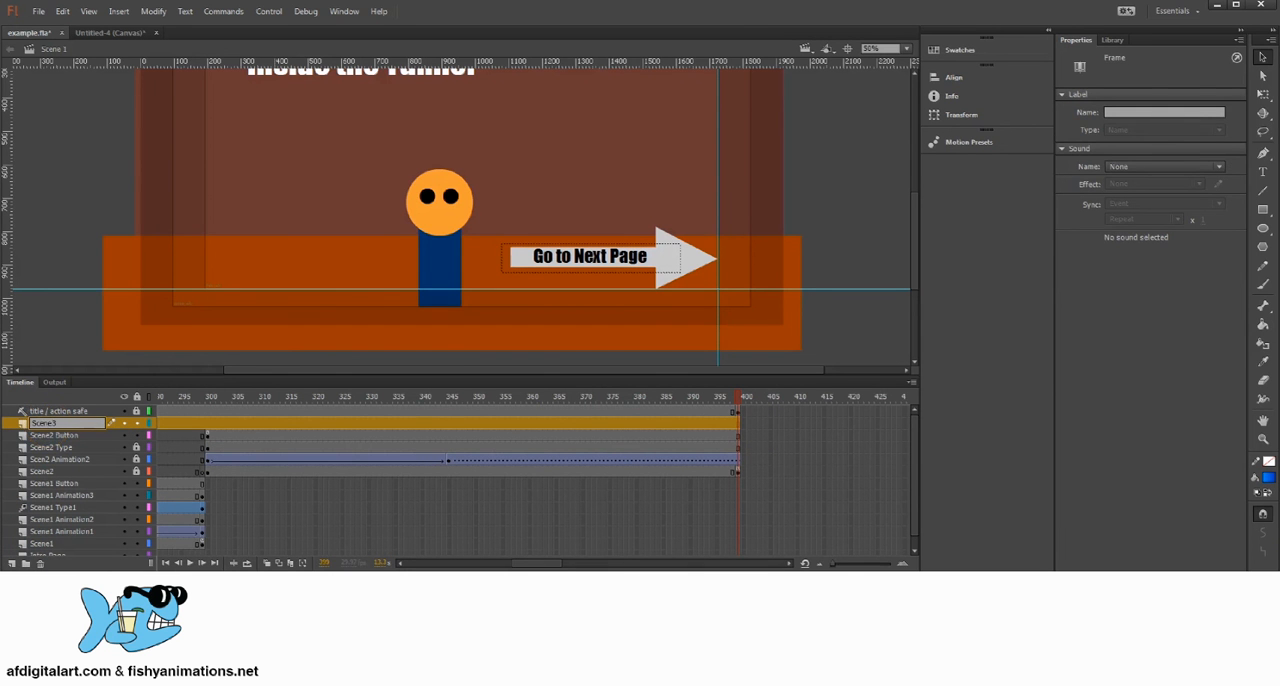
Step: Insert a keyframe at frame 400 on the Scene3 layer
click(740, 423)
right_click(742, 426)
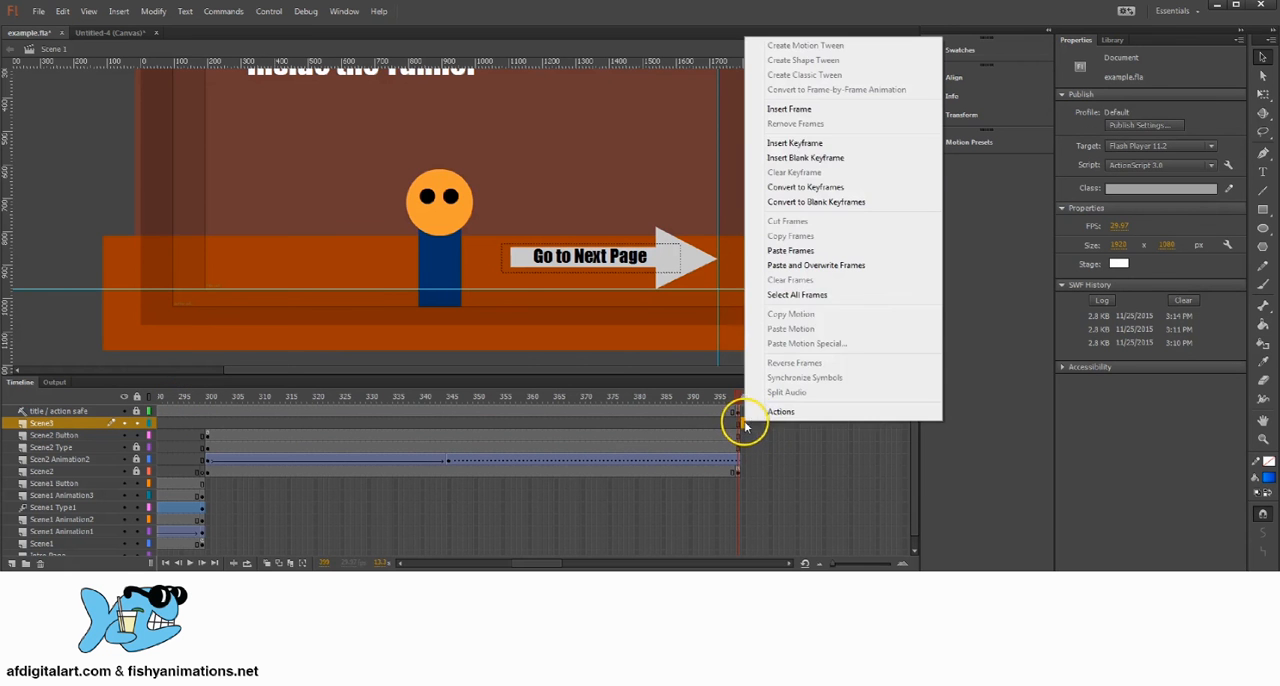
click(798, 143)
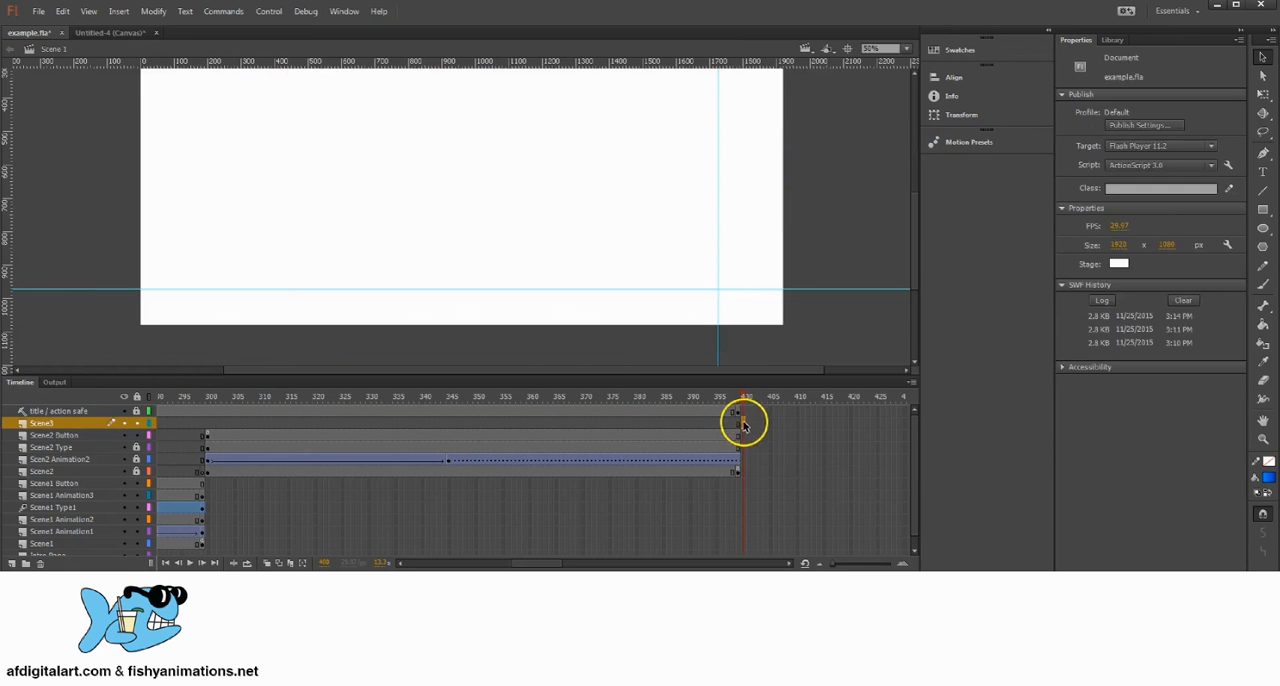
Step: Draw a dark red rectangle without a stroke, slightly larger than the stage, as the Scene3 background at frame 400
click(1264, 212)
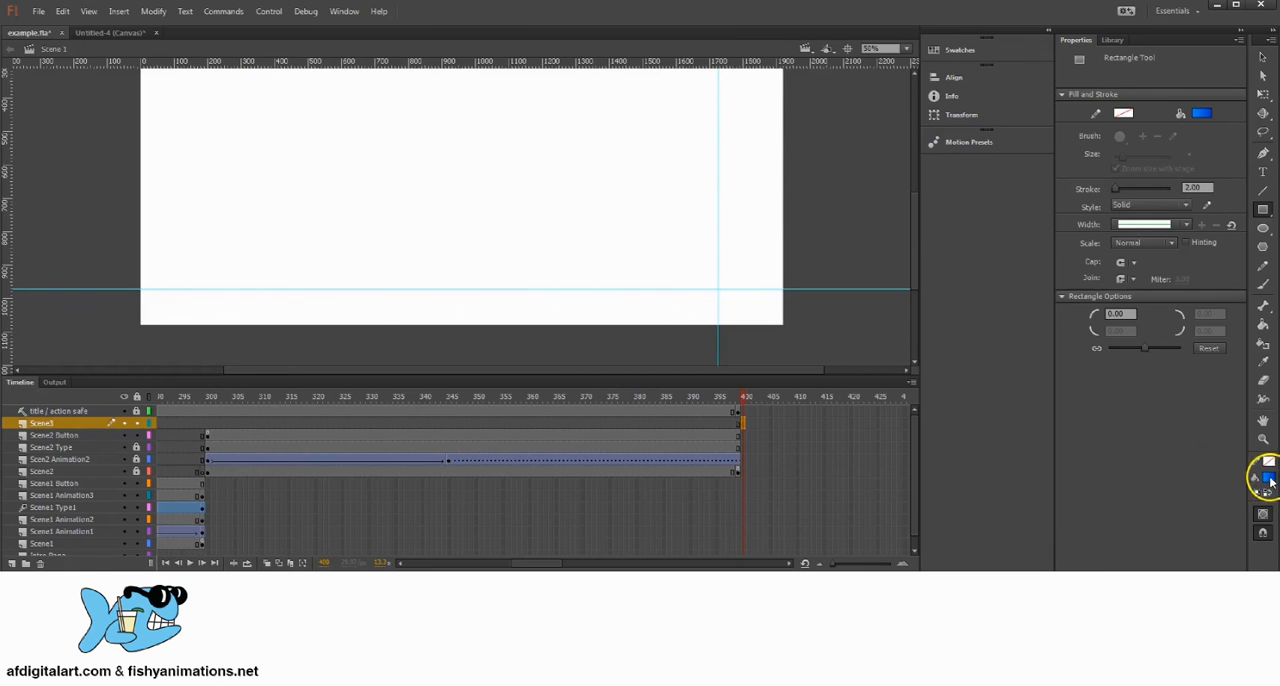
click(1266, 478)
click(1154, 521)
drag(490, 170, 517, 241)
key(z)
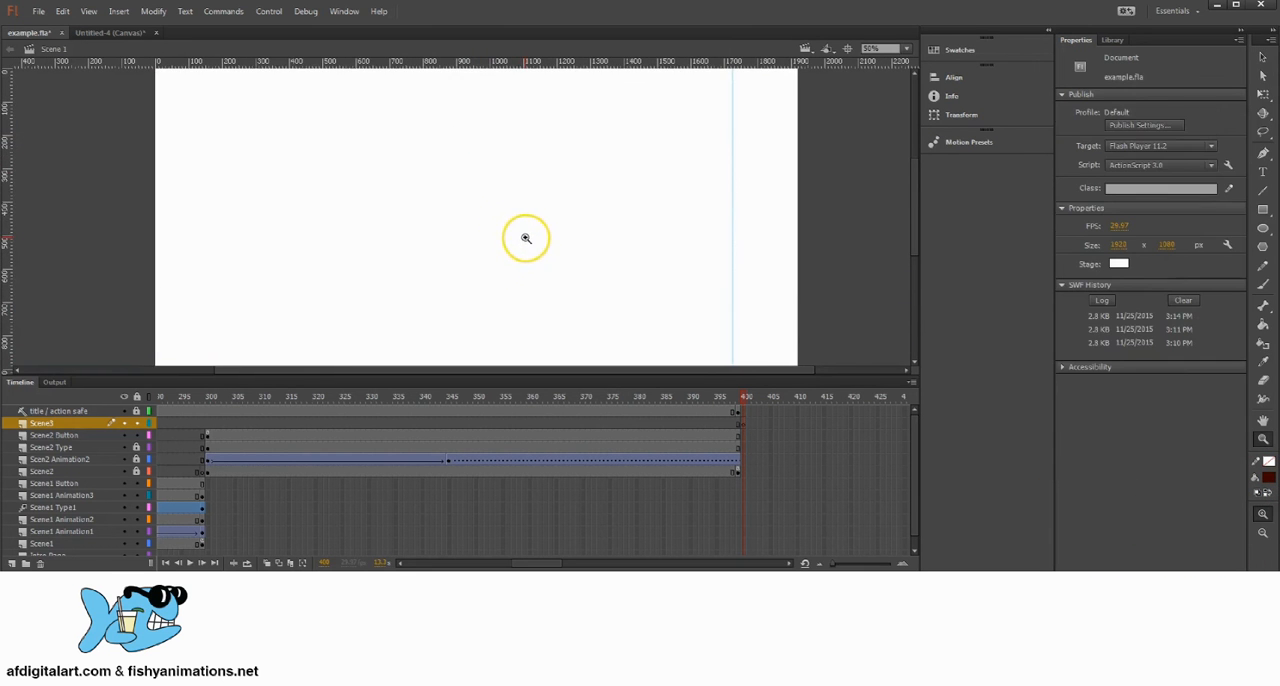
alt+click(494, 235)
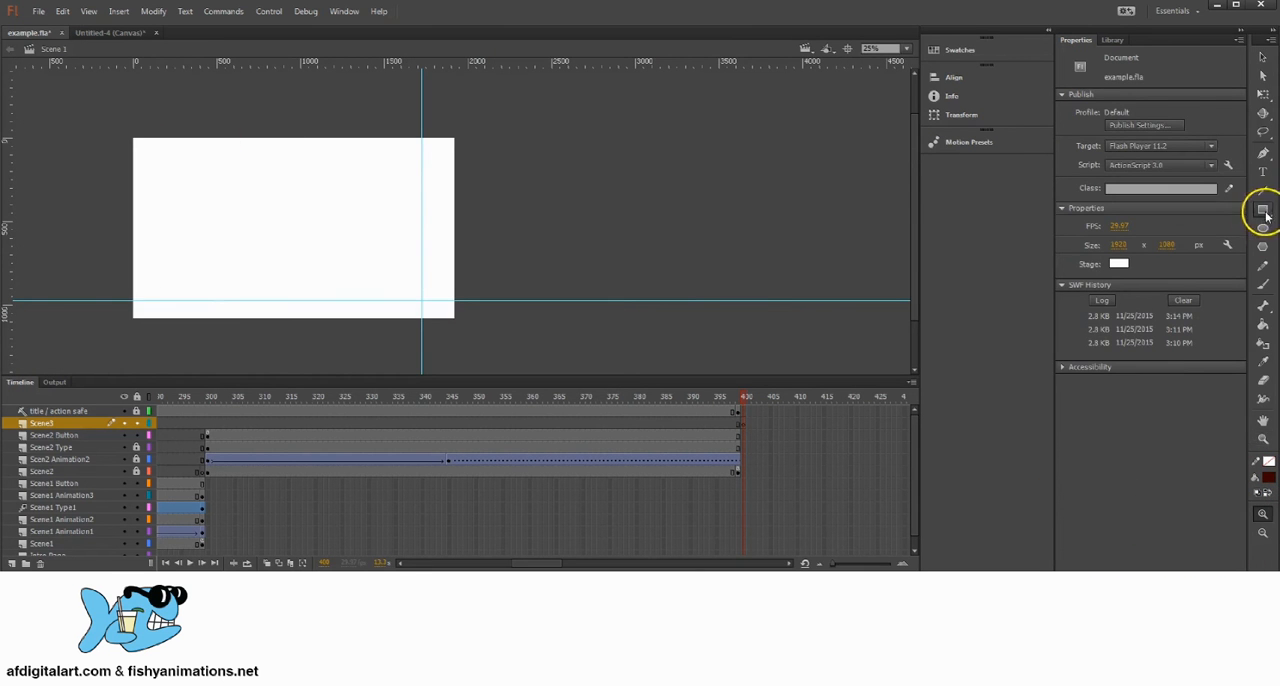
click(1264, 209)
mouse_move(124, 131)
mouse_down()
mouse_move(489, 297)
mouse_move(460, 324)
mouse_up()
click(1263, 57)
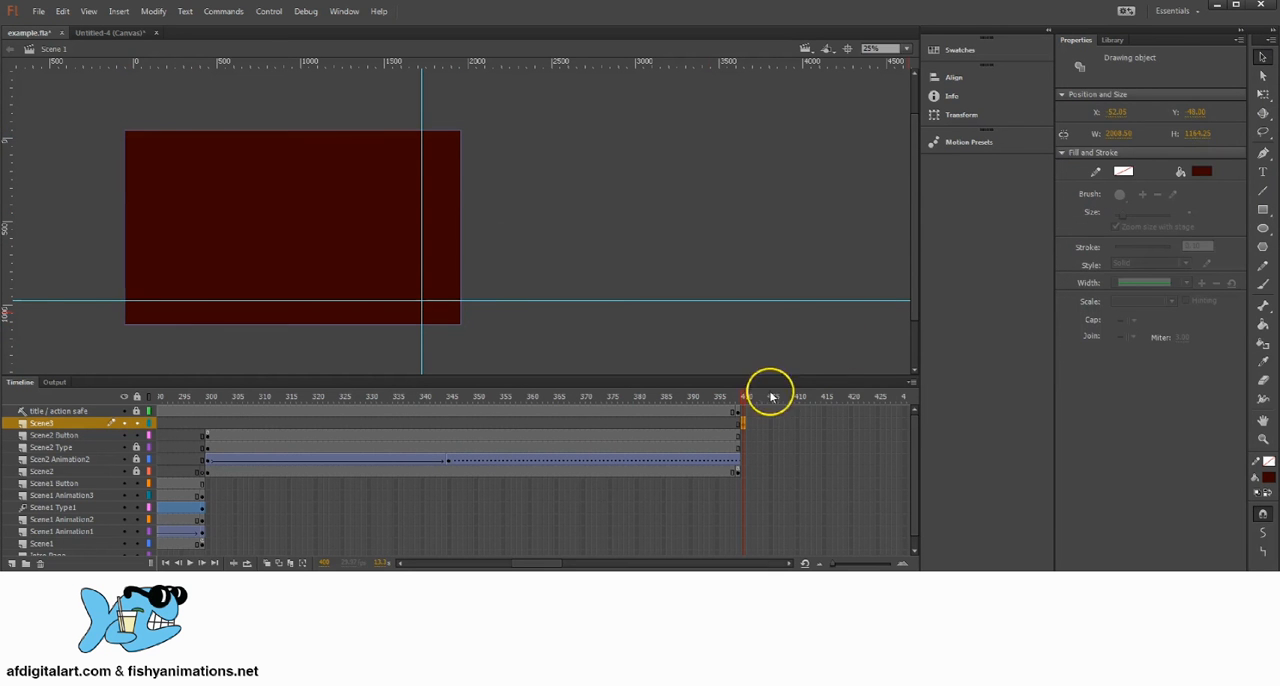
Step: Extend the Scene3 layer to frame 450 by inserting frames, and add a keyframe at frame 450
drag(752, 423, 728, 405)
click(881, 427)
click(651, 410)
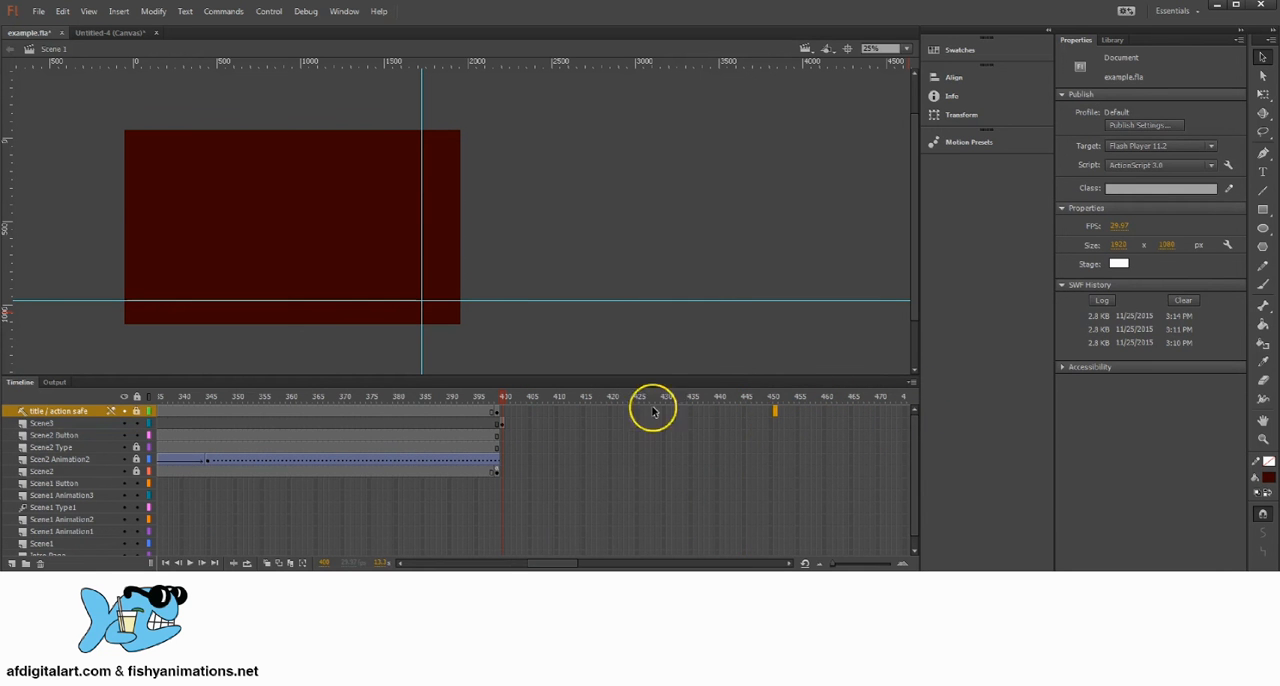
drag(506, 423, 766, 421)
right_click(766, 421)
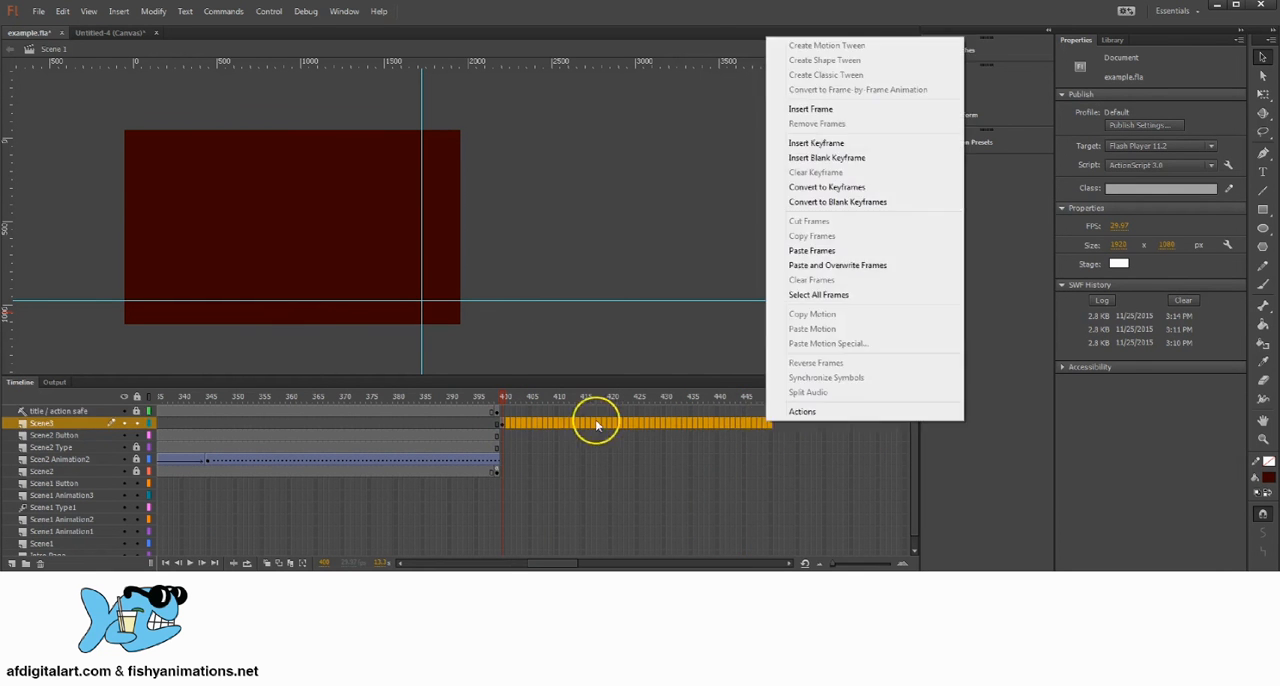
click(822, 110)
click(778, 396)
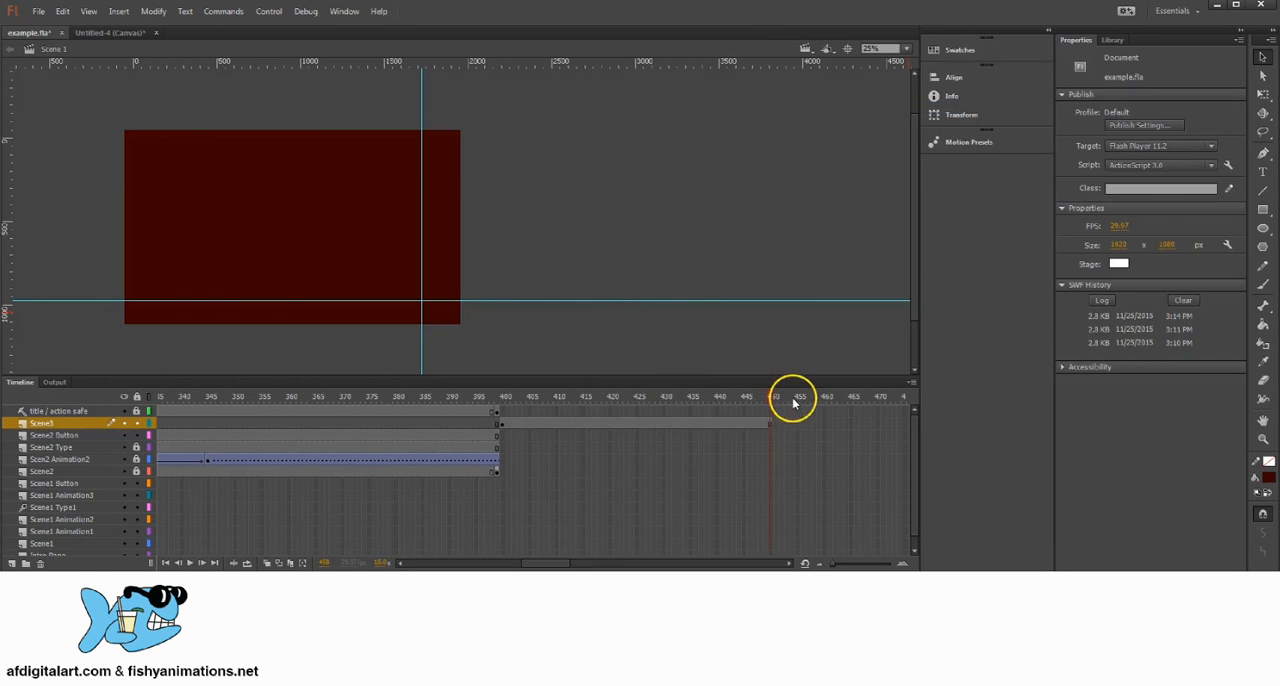
click(769, 428)
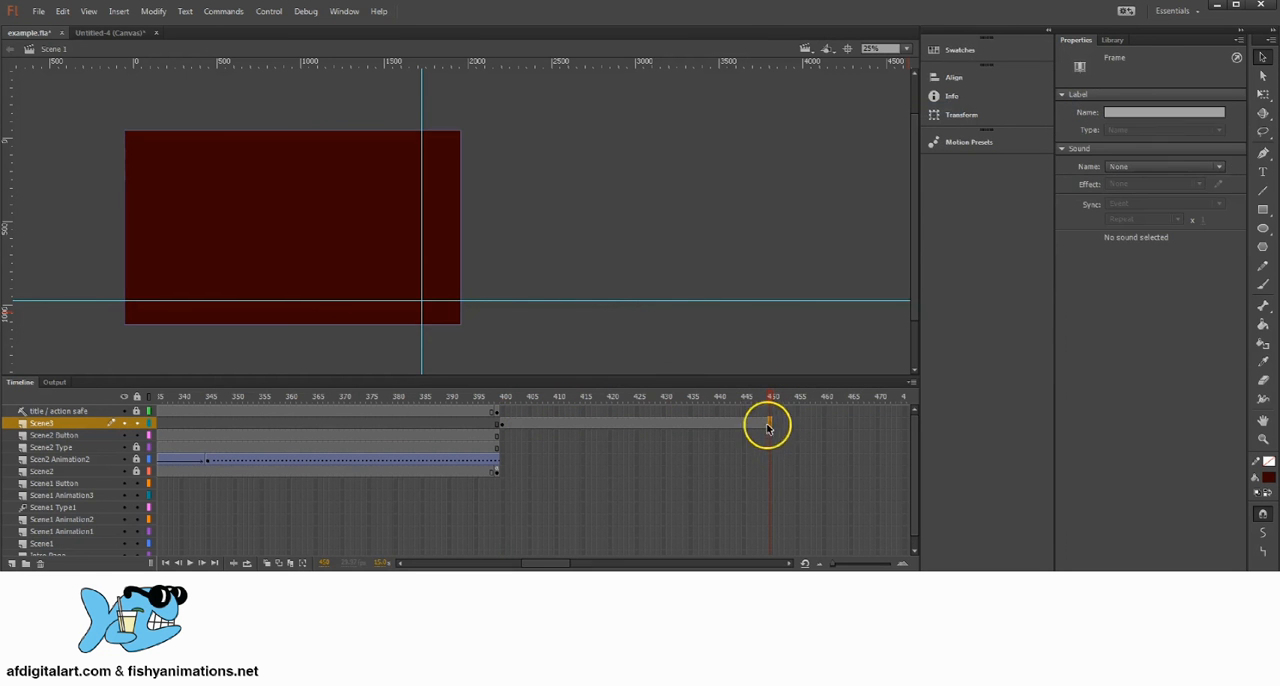
right_click(772, 430)
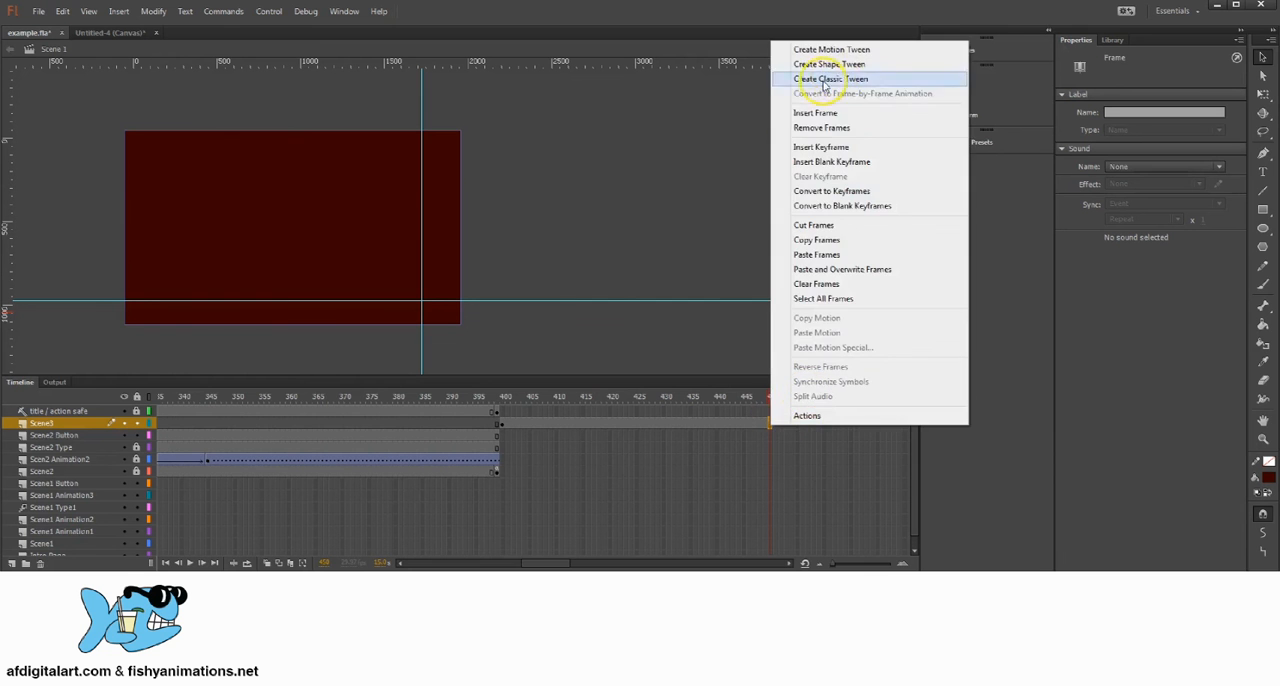
click(813, 158)
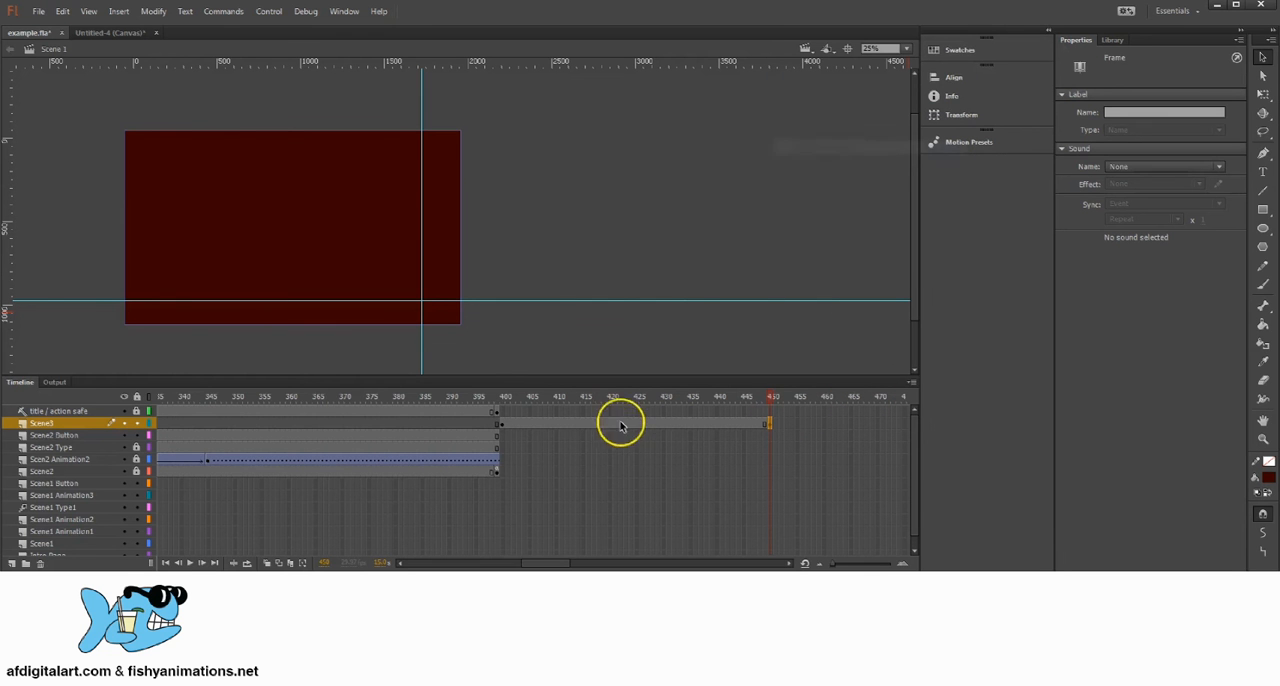
Step: Place the library's Button symbol at frame 400 of Scene3, aligned to the guides' crossing, and break it apart
click(503, 423)
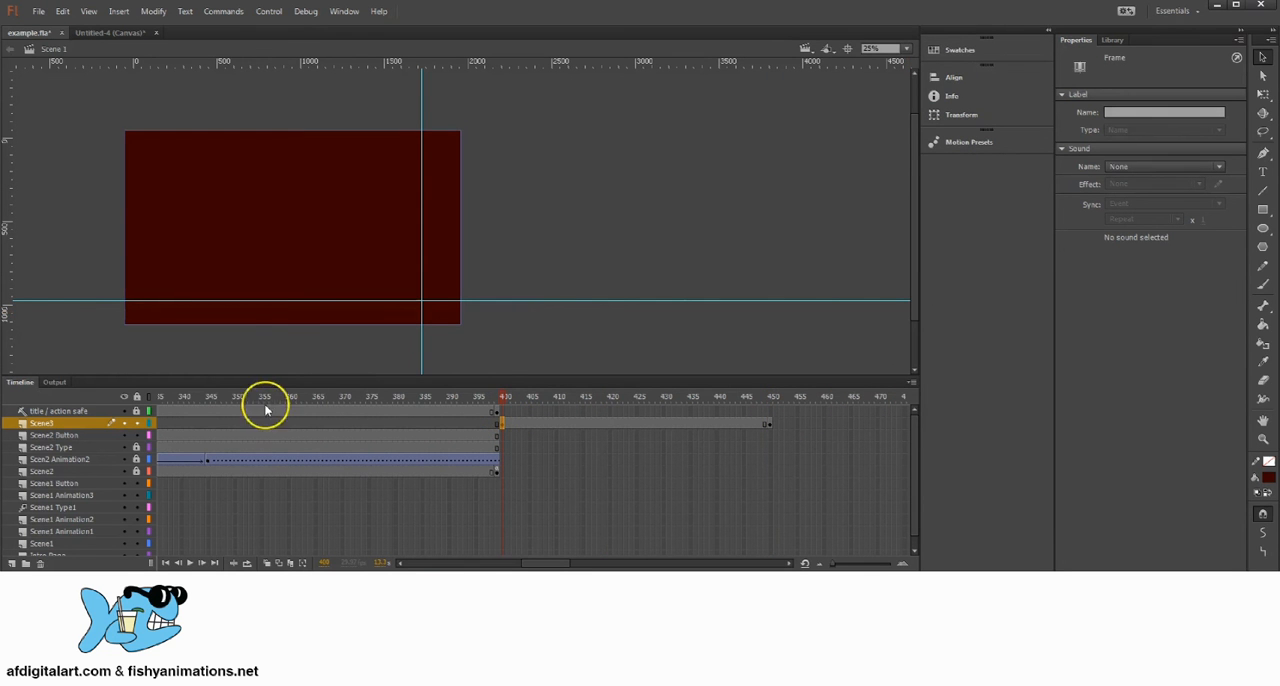
click(1116, 40)
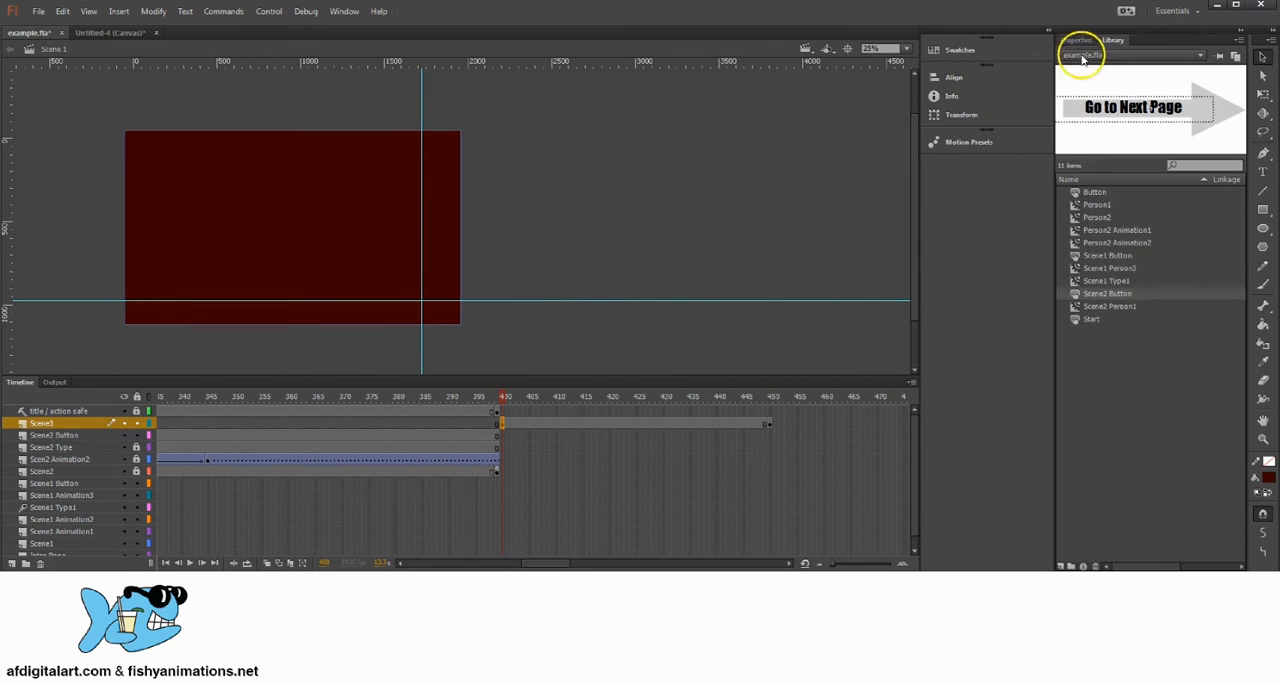
click(1090, 191)
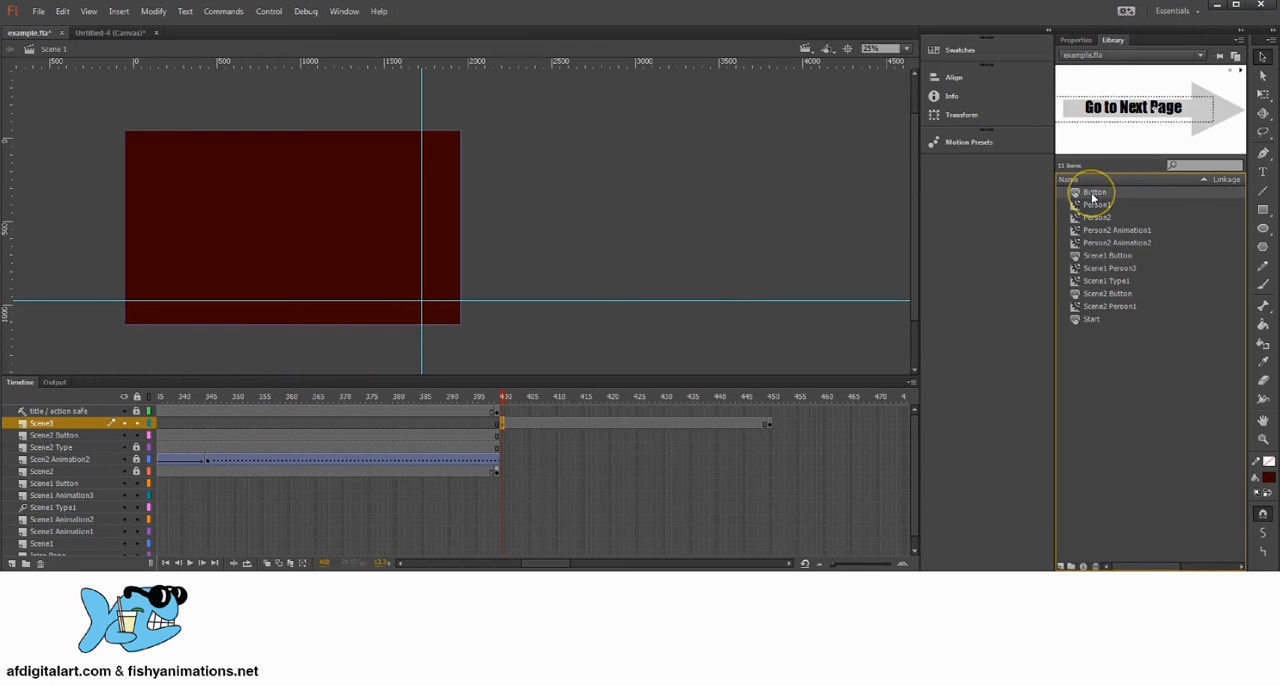
drag(1093, 196, 410, 290)
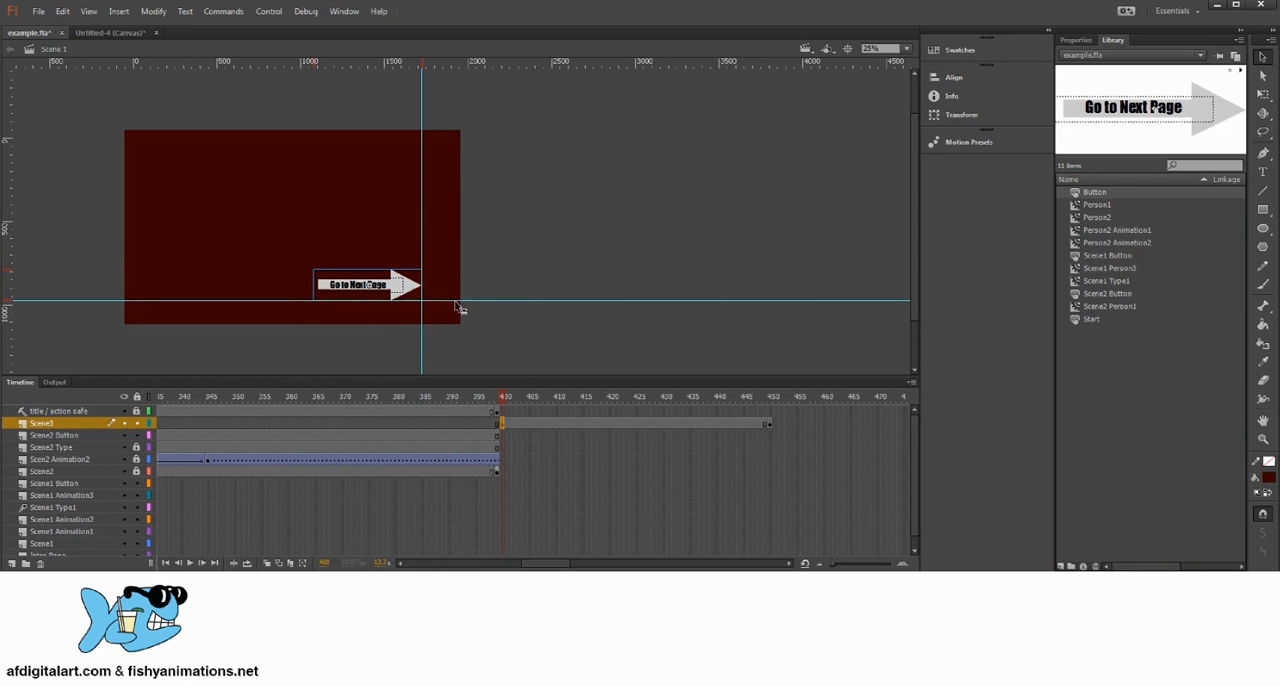
click(397, 286)
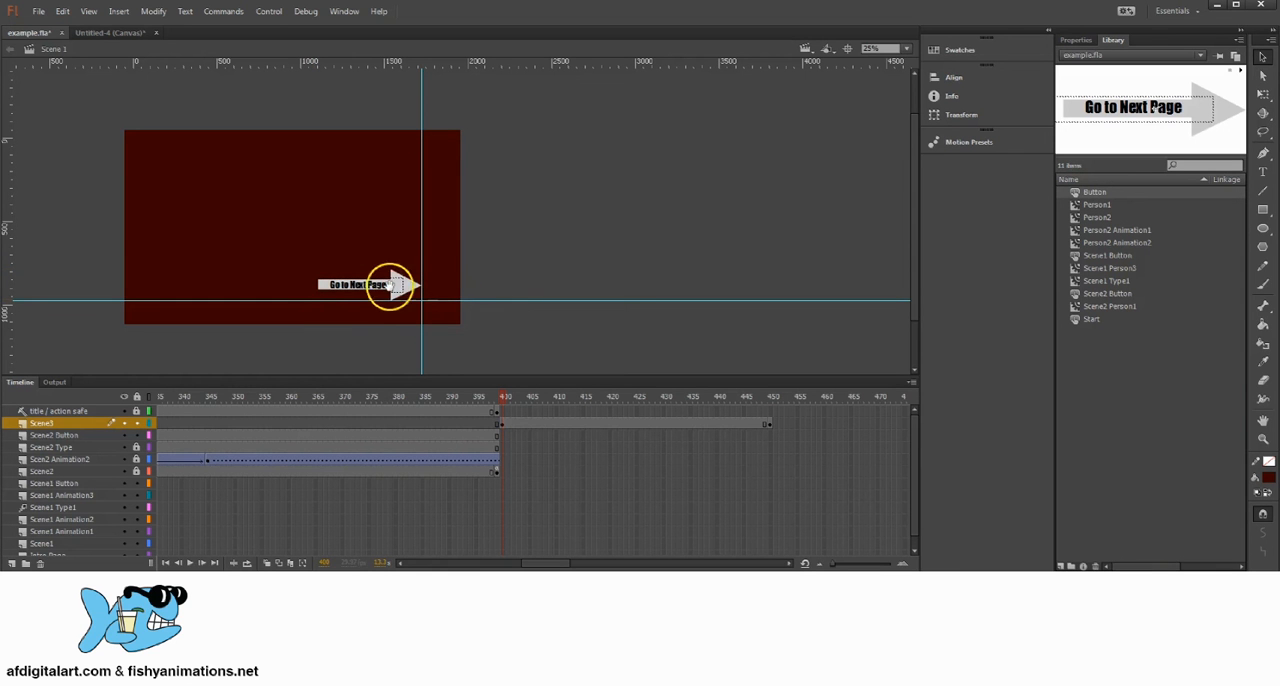
click(153, 11)
click(175, 75)
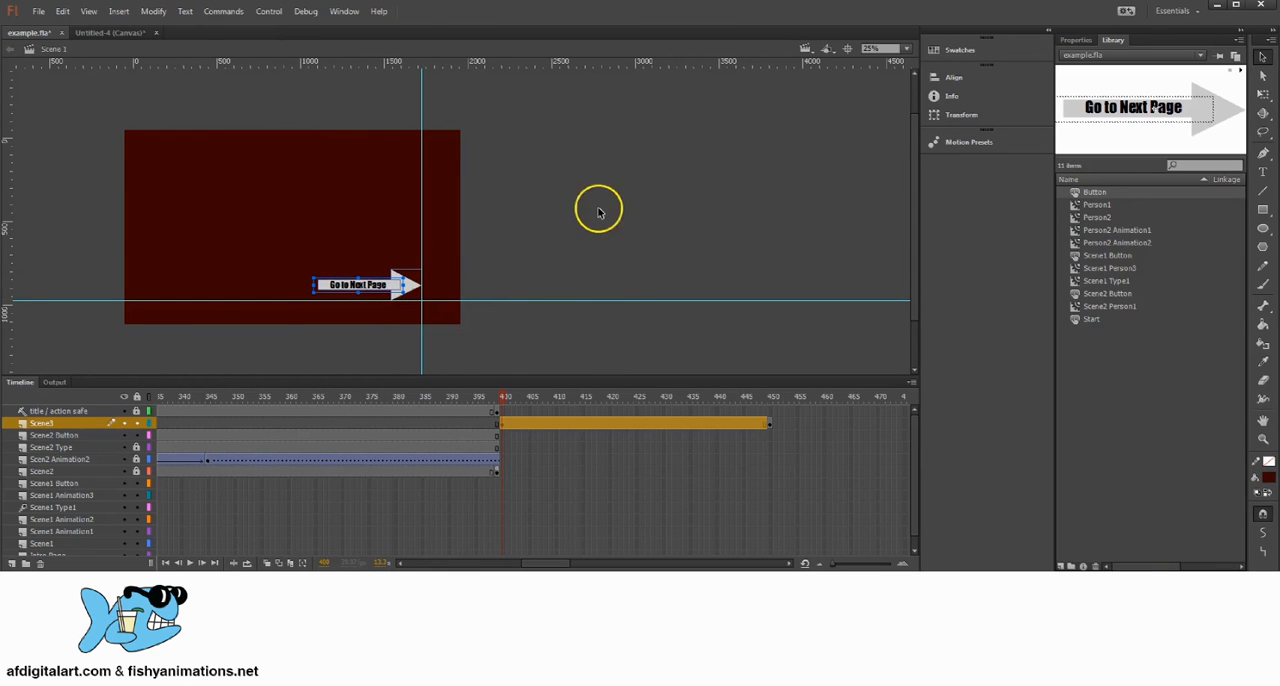
Step: Convert the broken-apart arrow and text to a button symbol named Exit Button
click(153, 11)
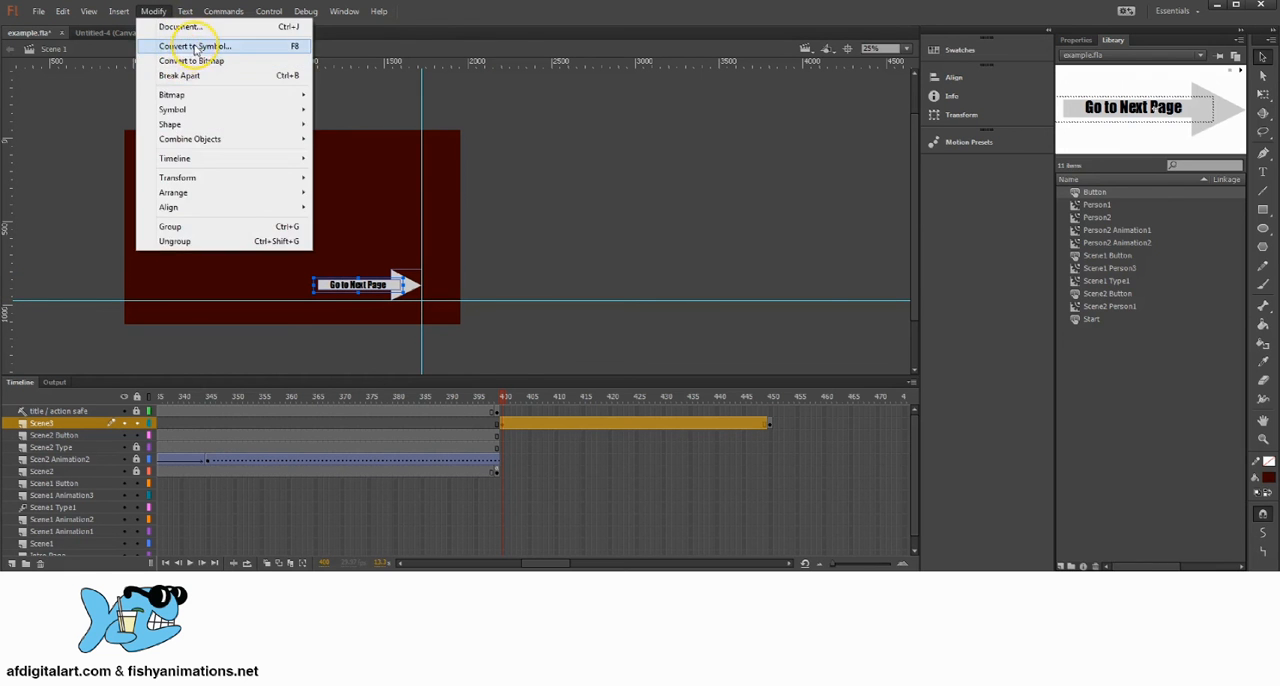
click(558, 139)
key(F8)
drag(876, 182, 615, 121)
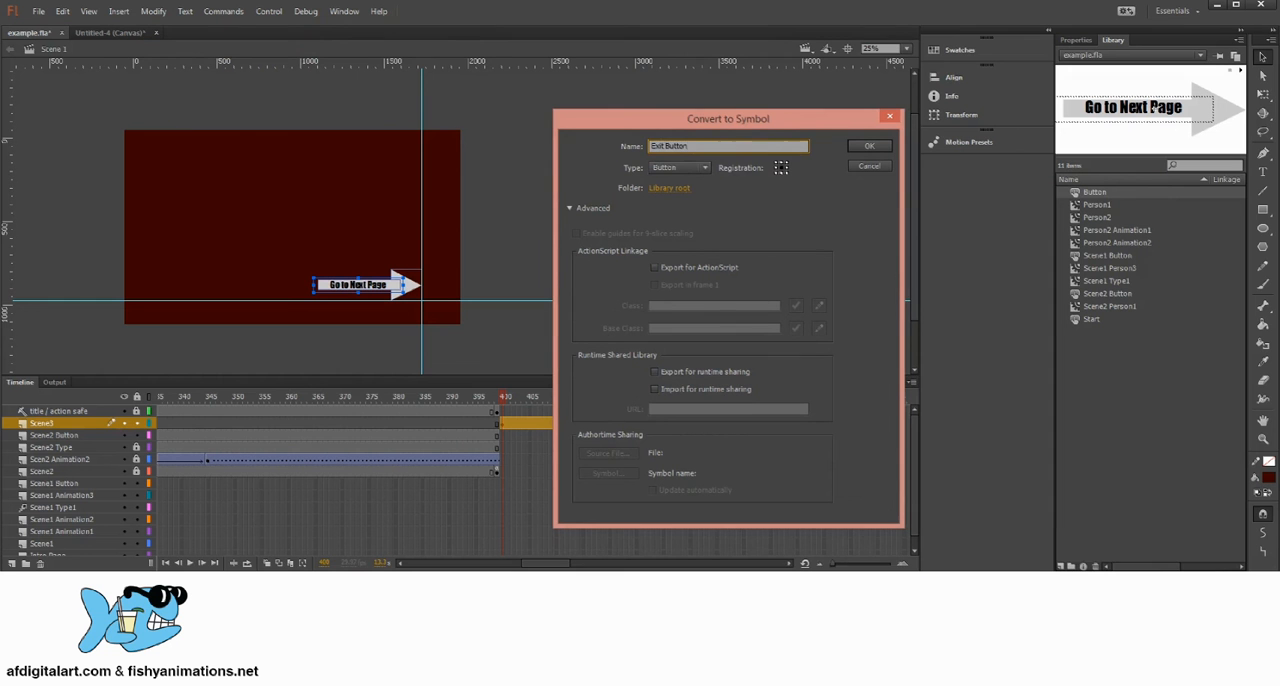
click(680, 168)
click(677, 193)
click(869, 146)
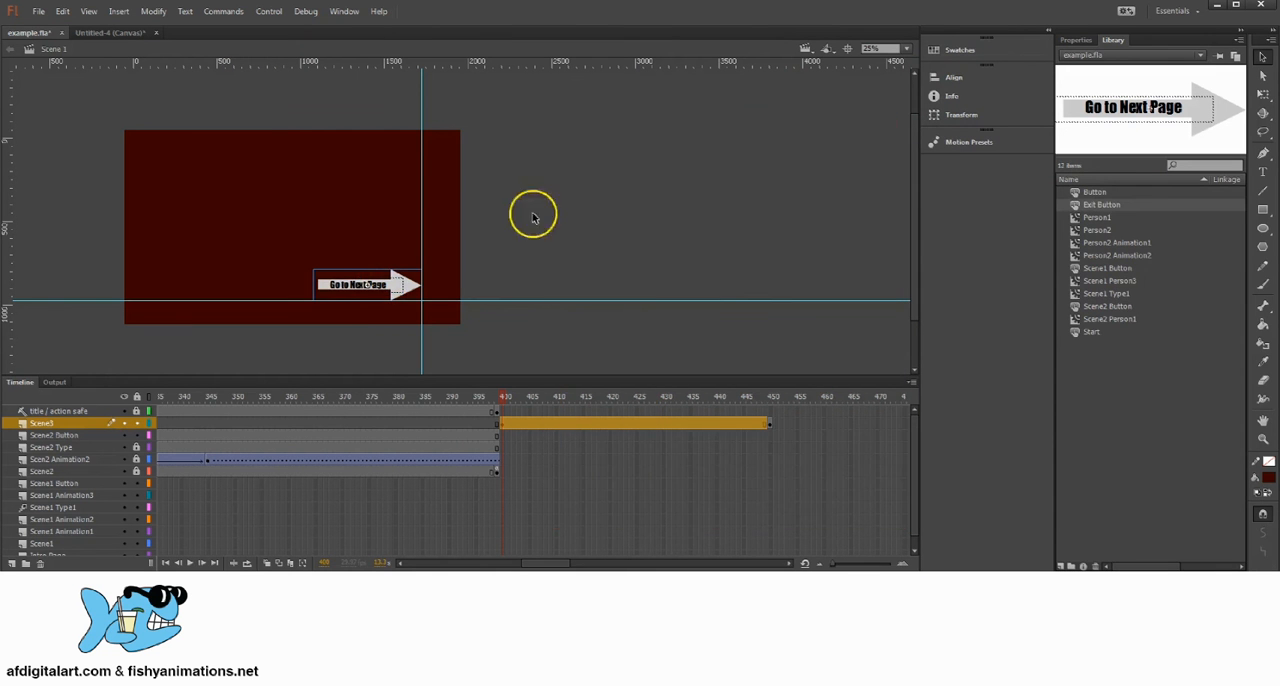
Step: Open the Exit Button symbol for editing and insert keyframes in its Over, Down and Hit states
double_click(393, 287)
click(194, 412)
right_click(195, 412)
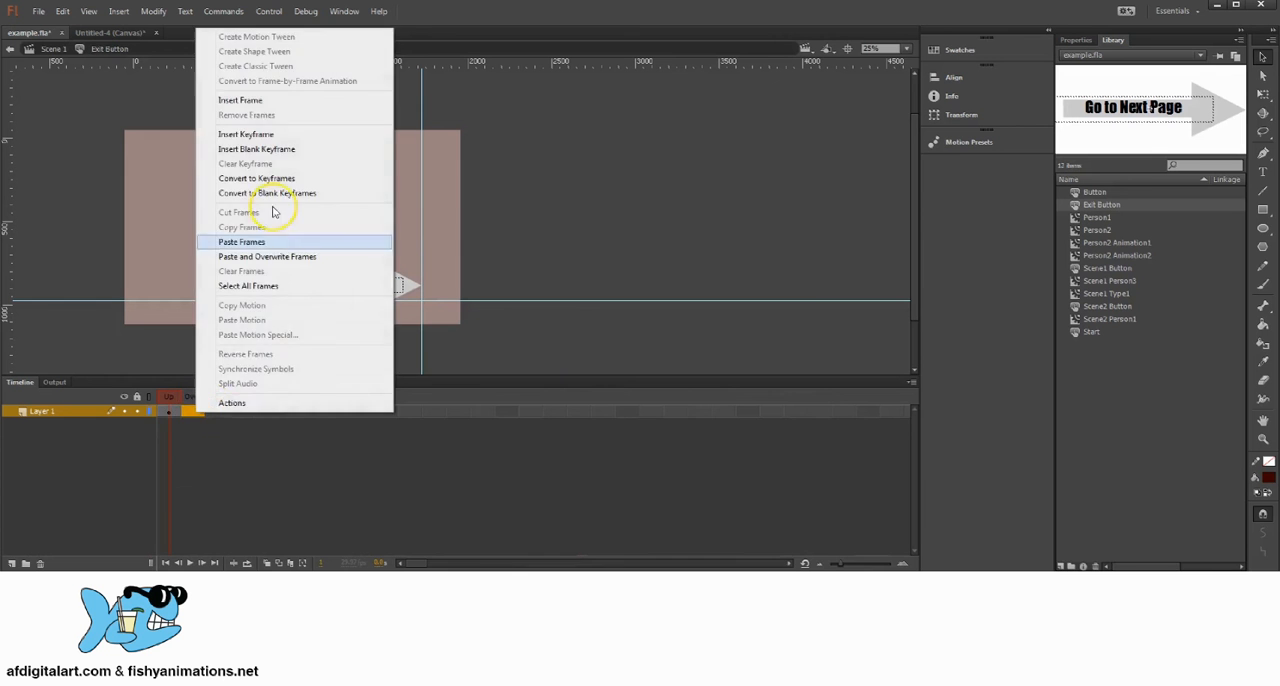
click(246, 134)
click(216, 411)
right_click(216, 411)
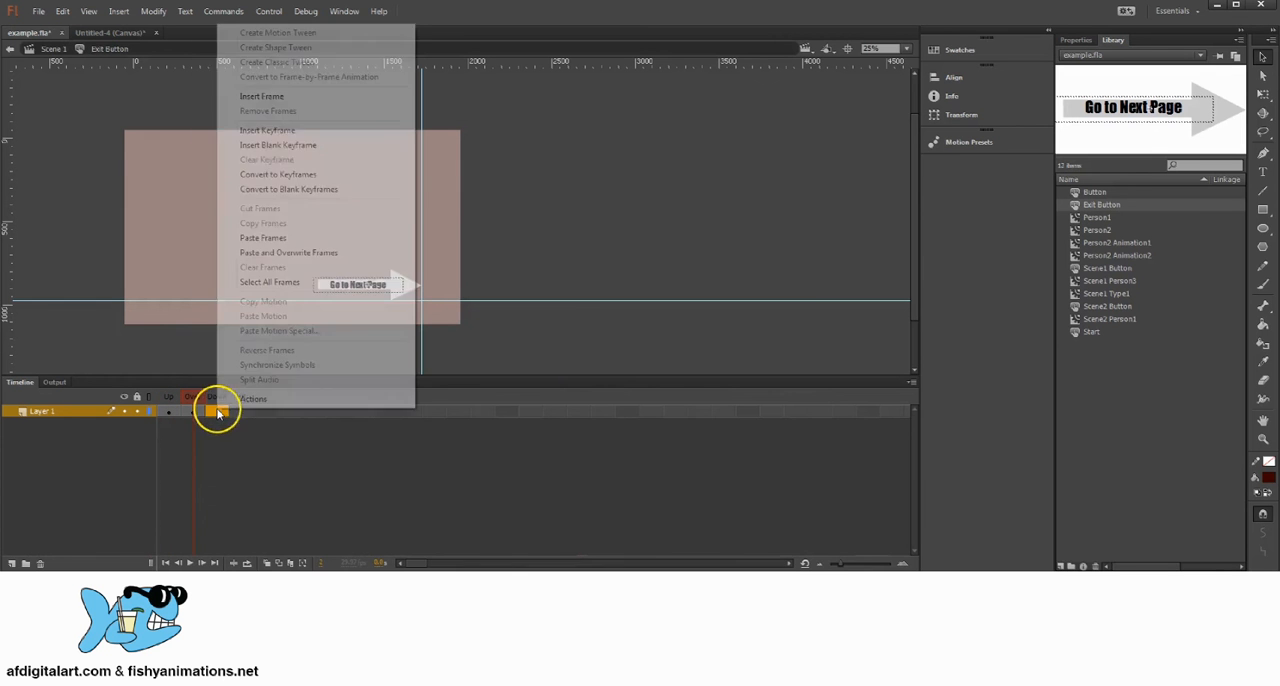
click(268, 131)
click(241, 411)
right_click(241, 411)
click(285, 134)
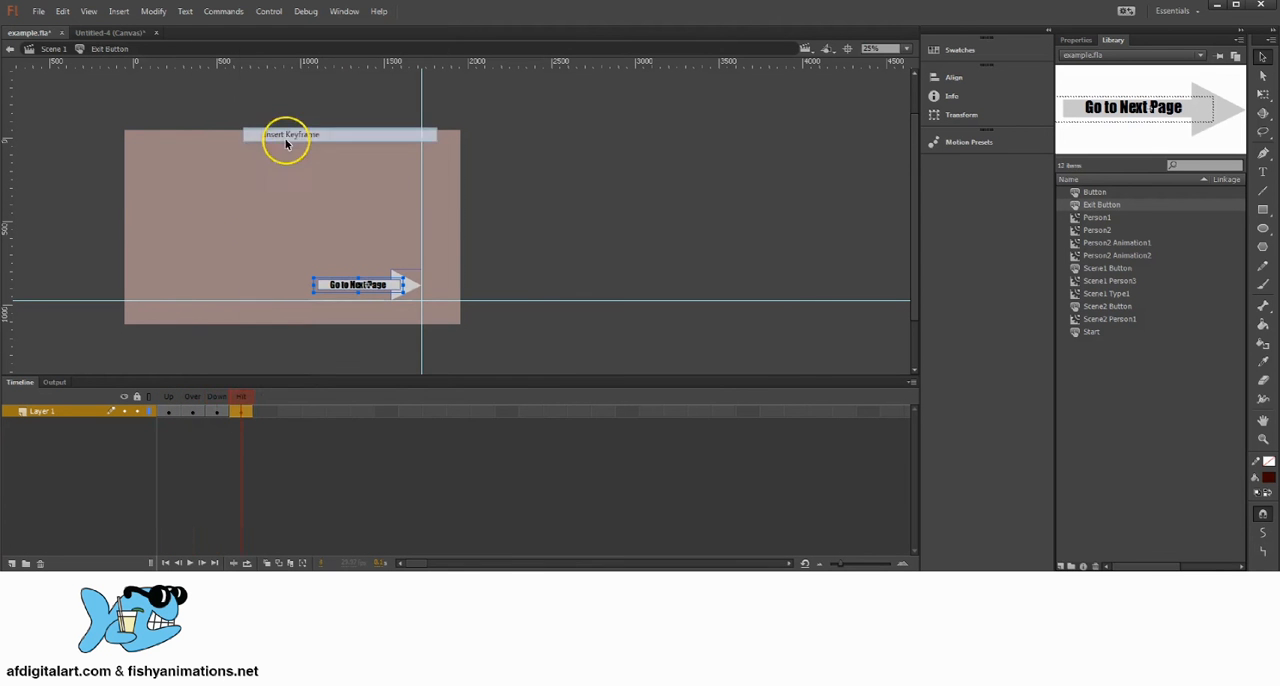
Step: In the Over state of Exit Button, recolor the Go to Next Page text blue
click(192, 411)
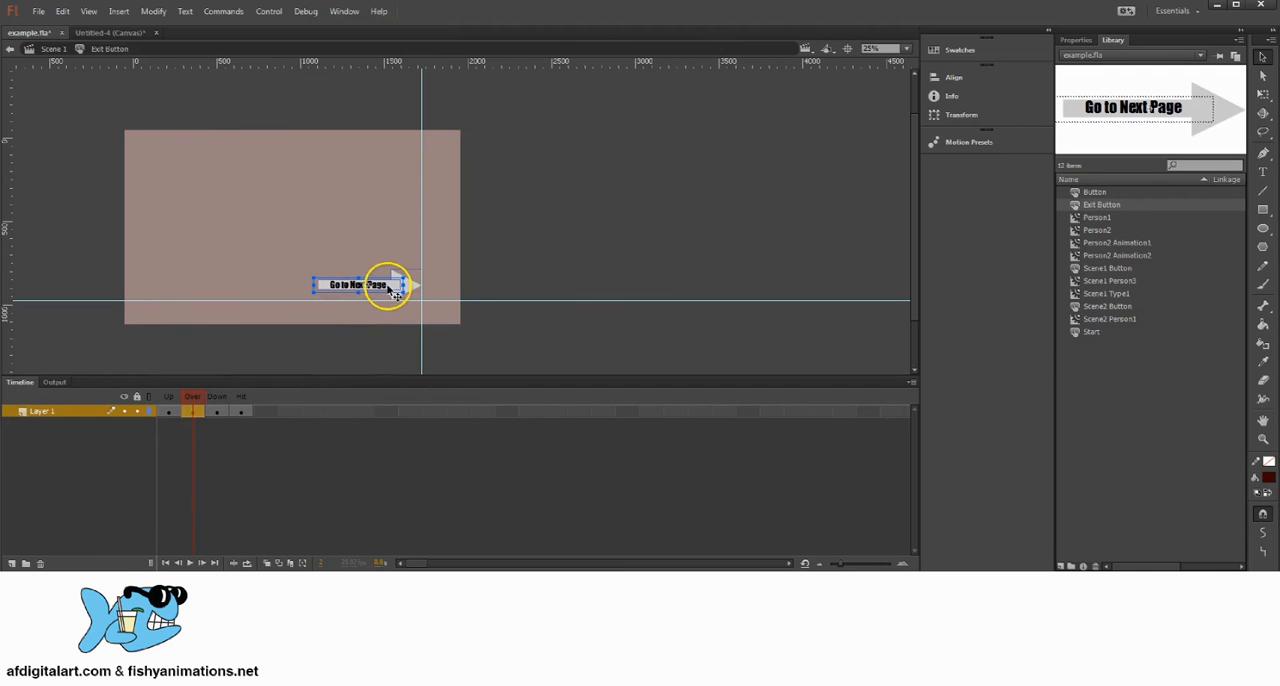
double_click(388, 288)
drag(389, 286, 320, 286)
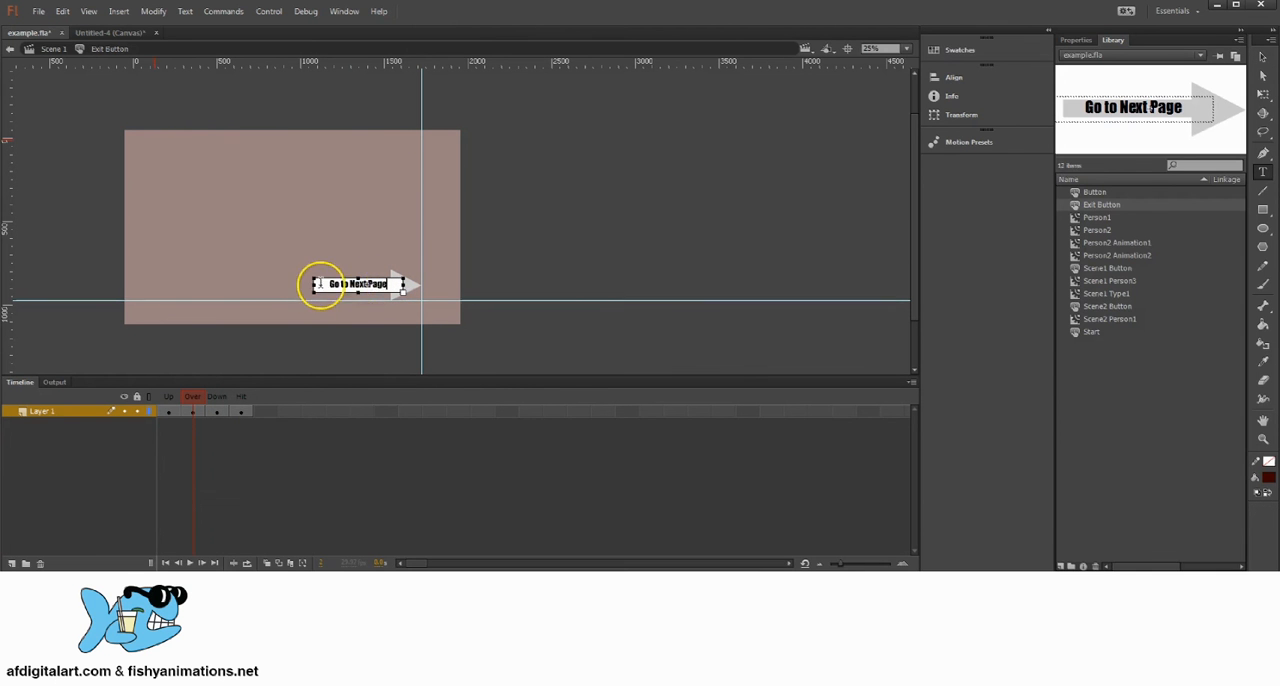
click(1077, 40)
click(1117, 220)
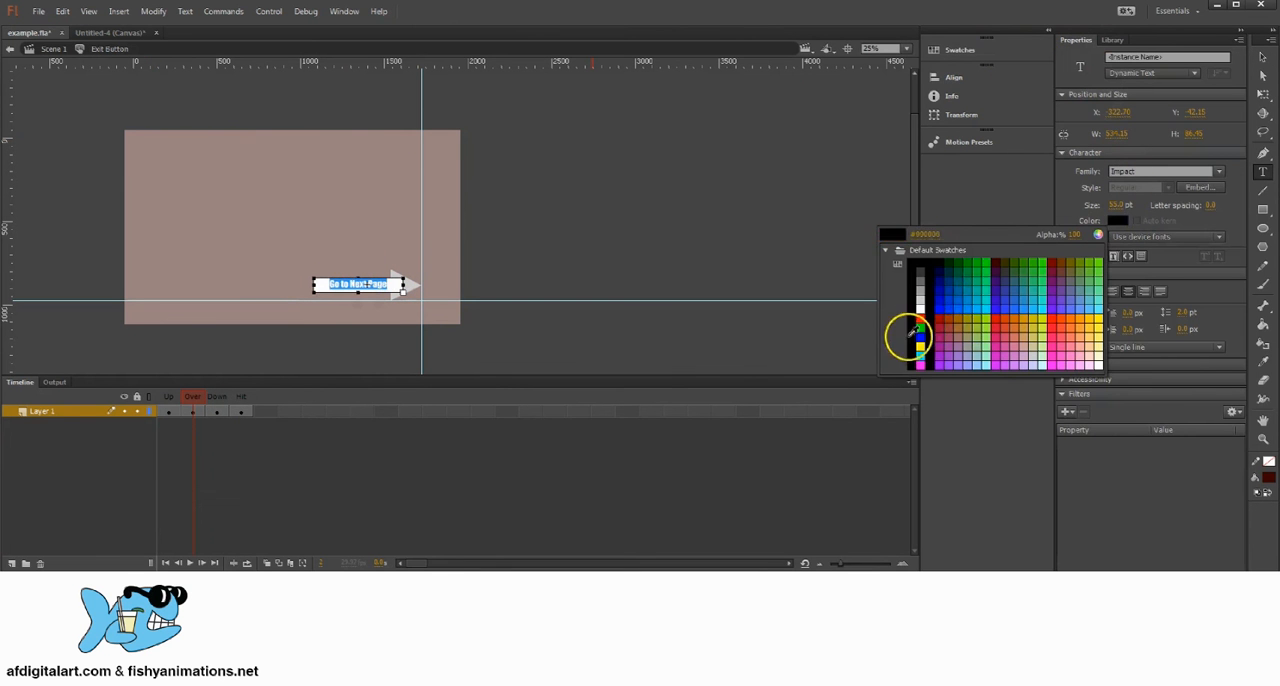
click(943, 293)
Step: In the Down state of Exit Button, lock the Go to Next Page text on the arrow
click(217, 411)
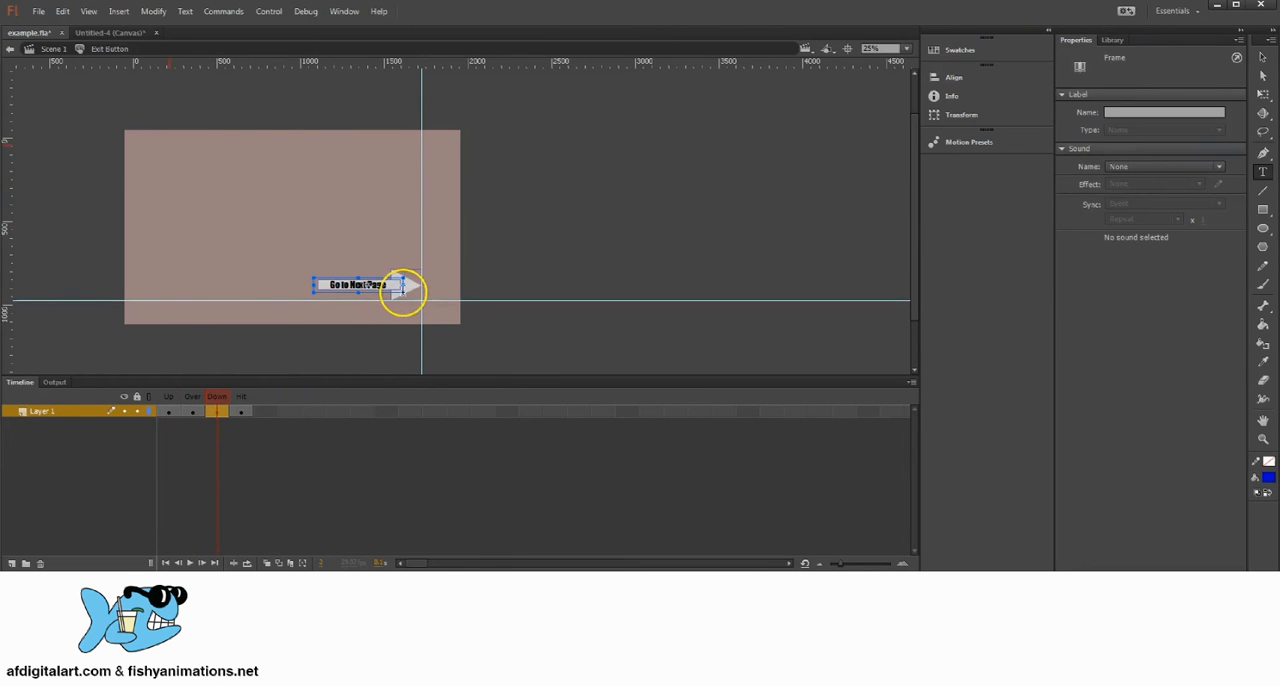
click(1258, 57)
click(487, 266)
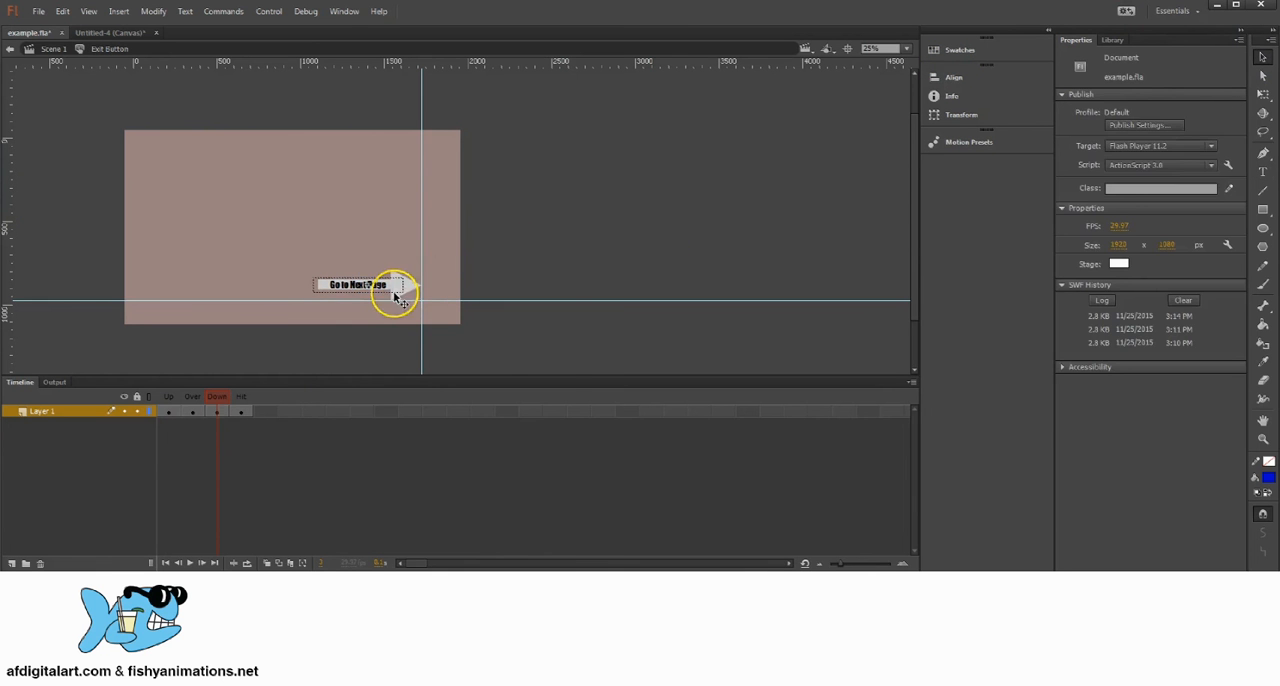
click(395, 295)
right_click(387, 284)
mouse_move(430, 490)
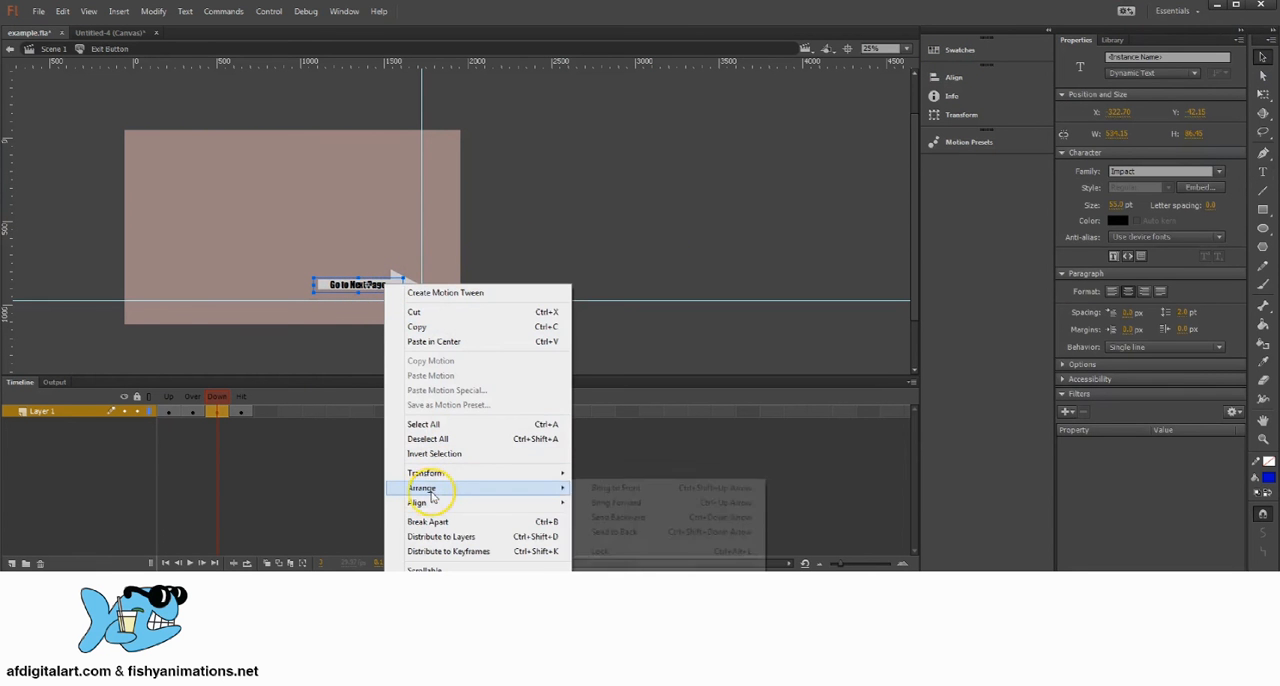
click(600, 531)
Step: Fill the arrow with dark green in the Down state and unlock all objects
click(415, 288)
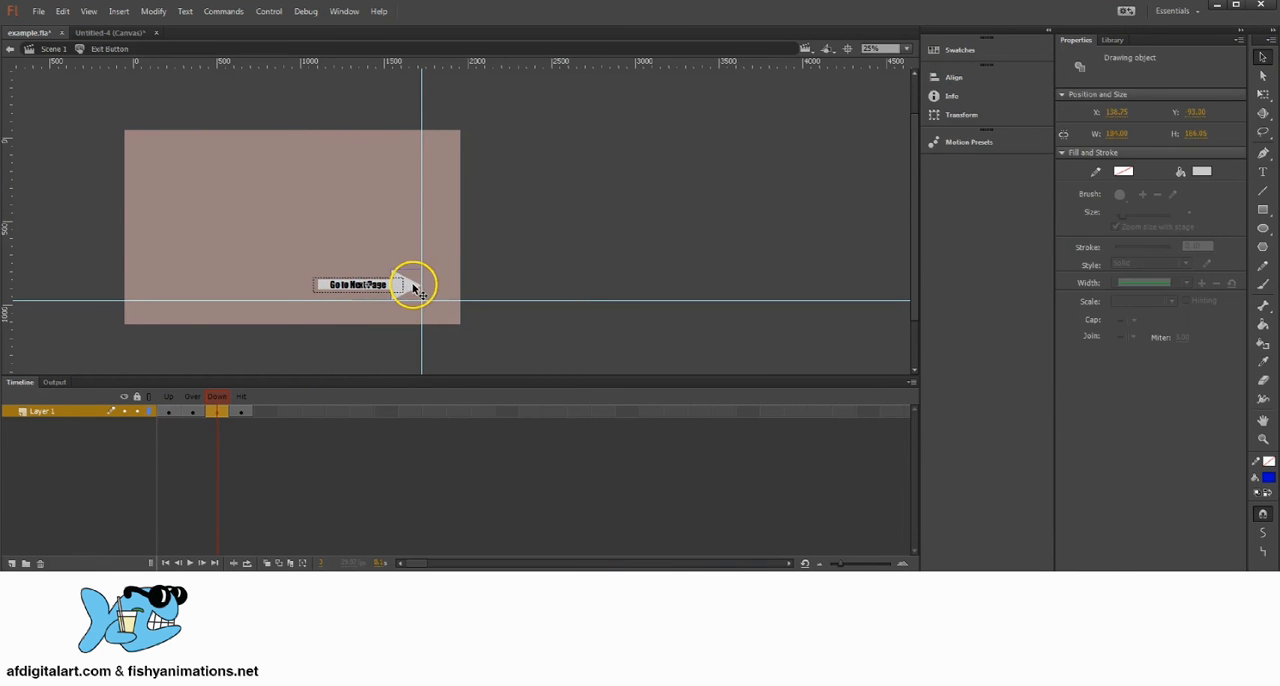
drag(397, 293, 400, 291)
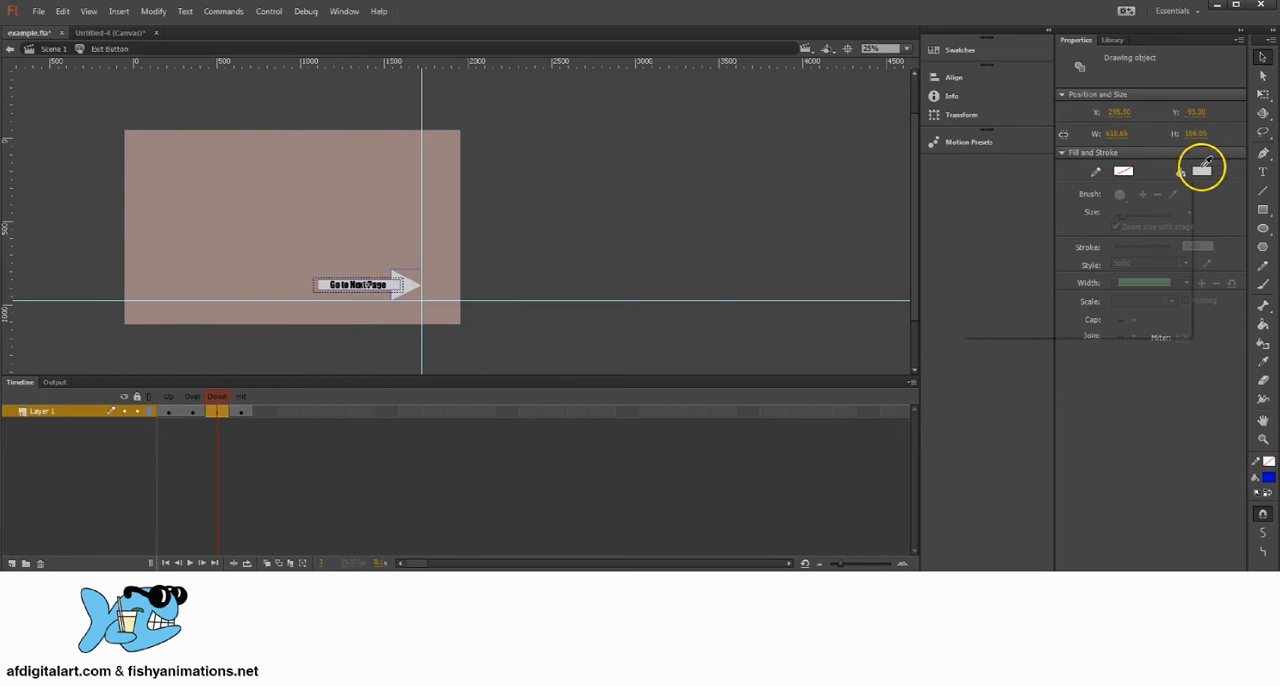
click(1201, 171)
click(1049, 209)
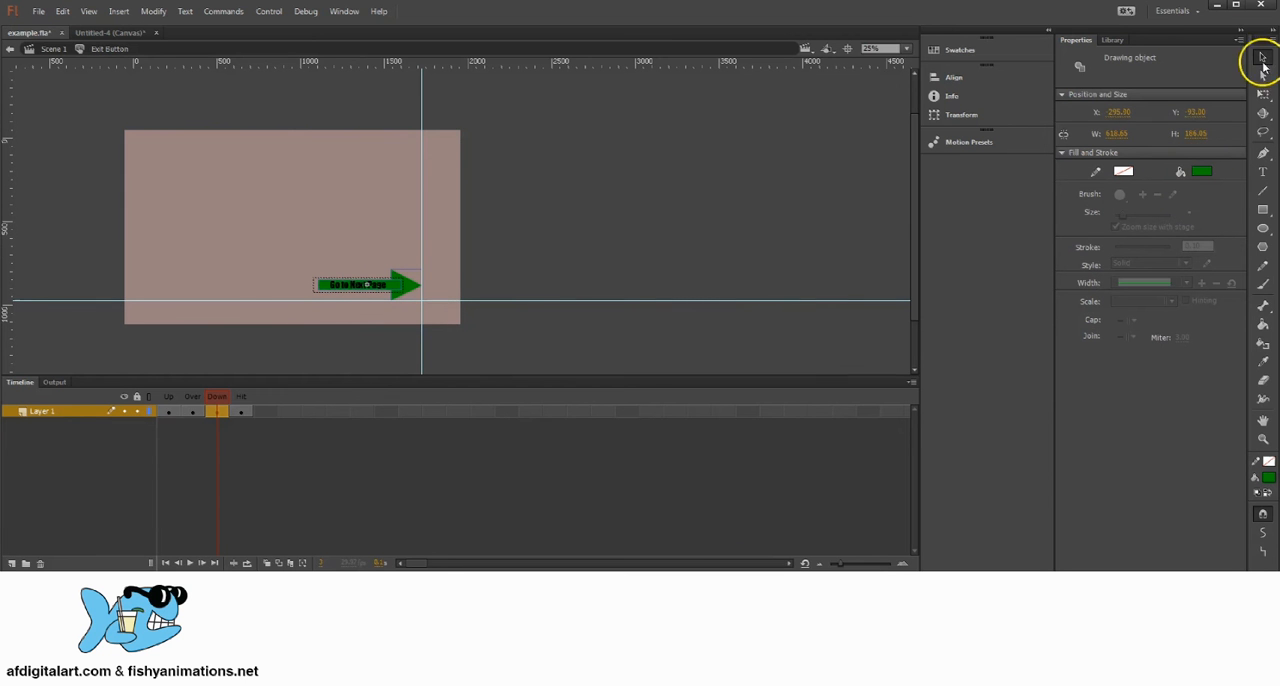
right_click(396, 288)
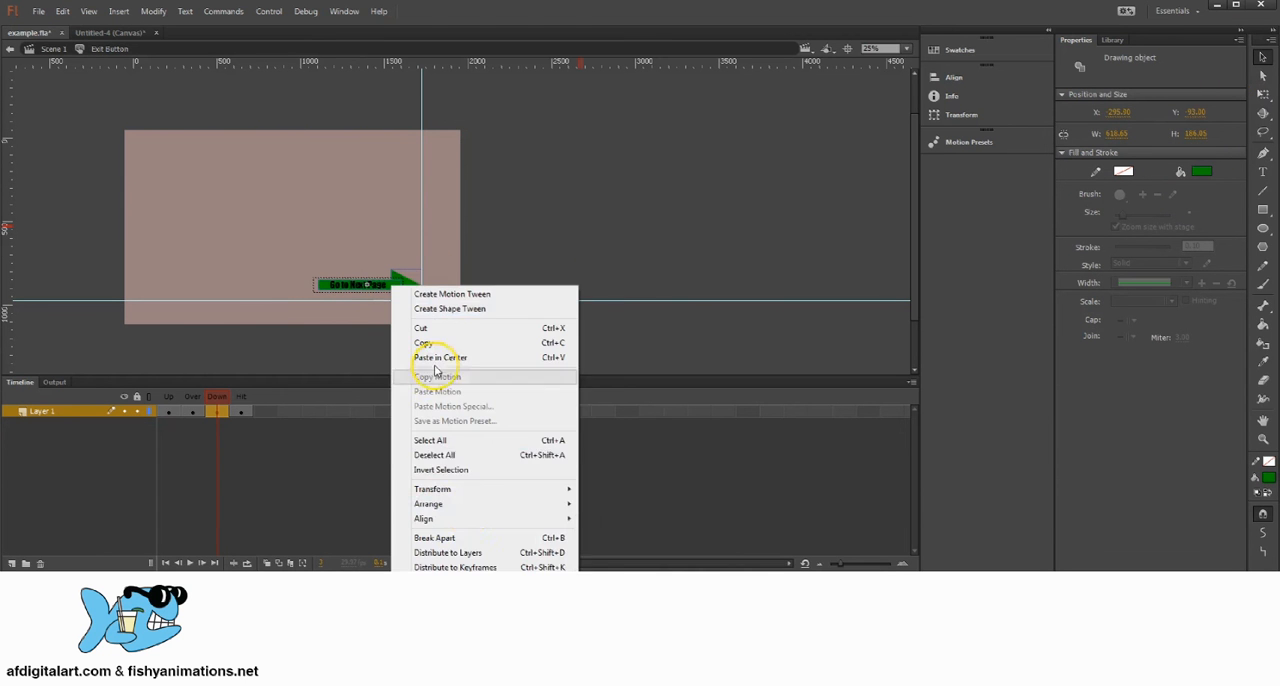
mouse_move(540, 504)
click(609, 582)
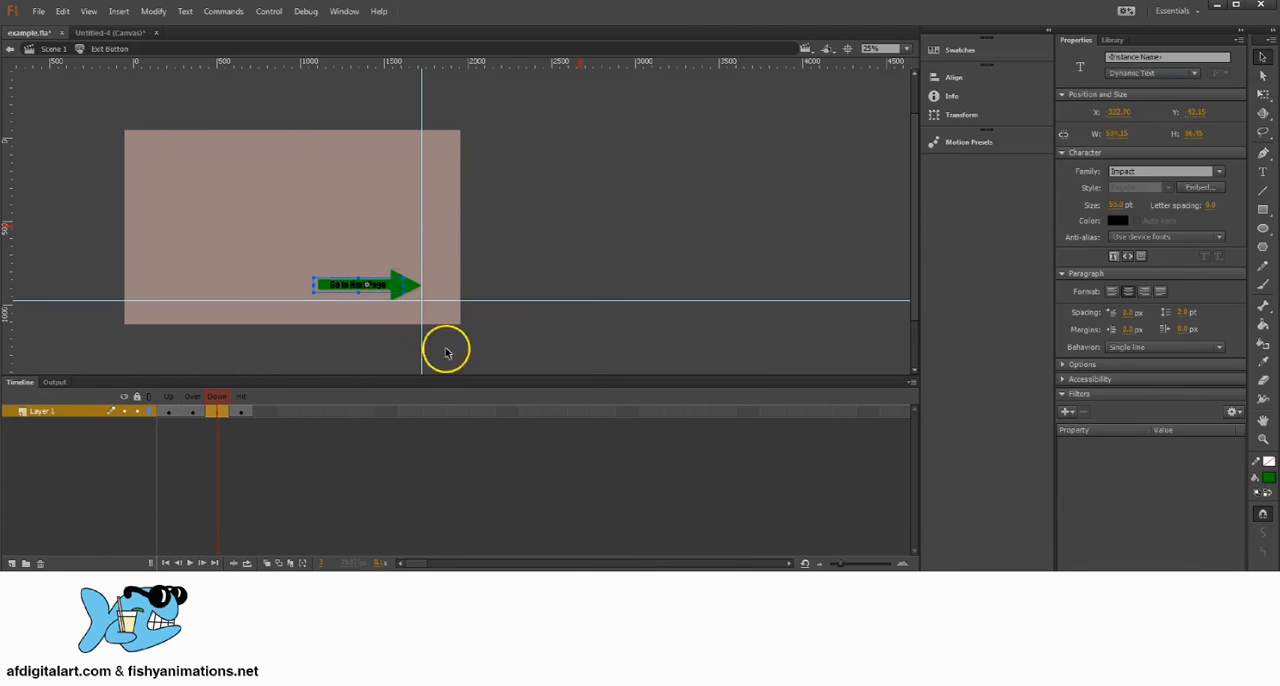
Step: In the Down state of Exit Button, recolor the Go to Next Page text red
click(519, 261)
click(383, 288)
double_click(387, 289)
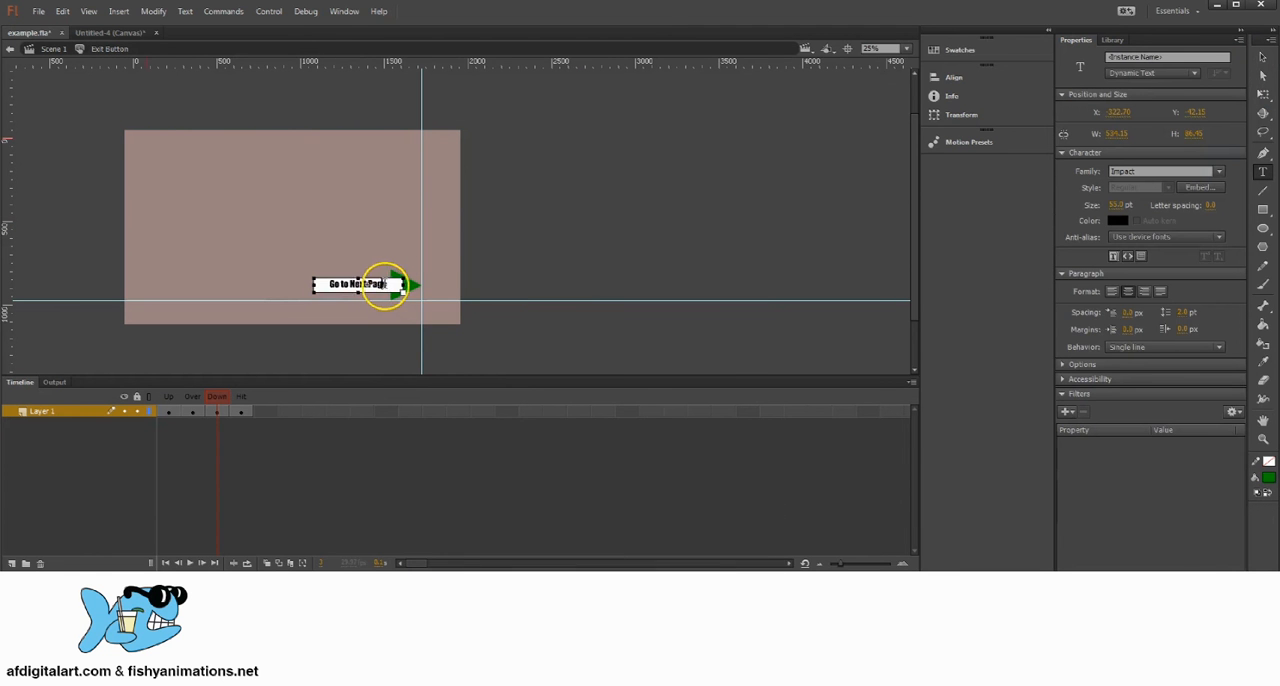
key(ctrl+a)
click(1117, 220)
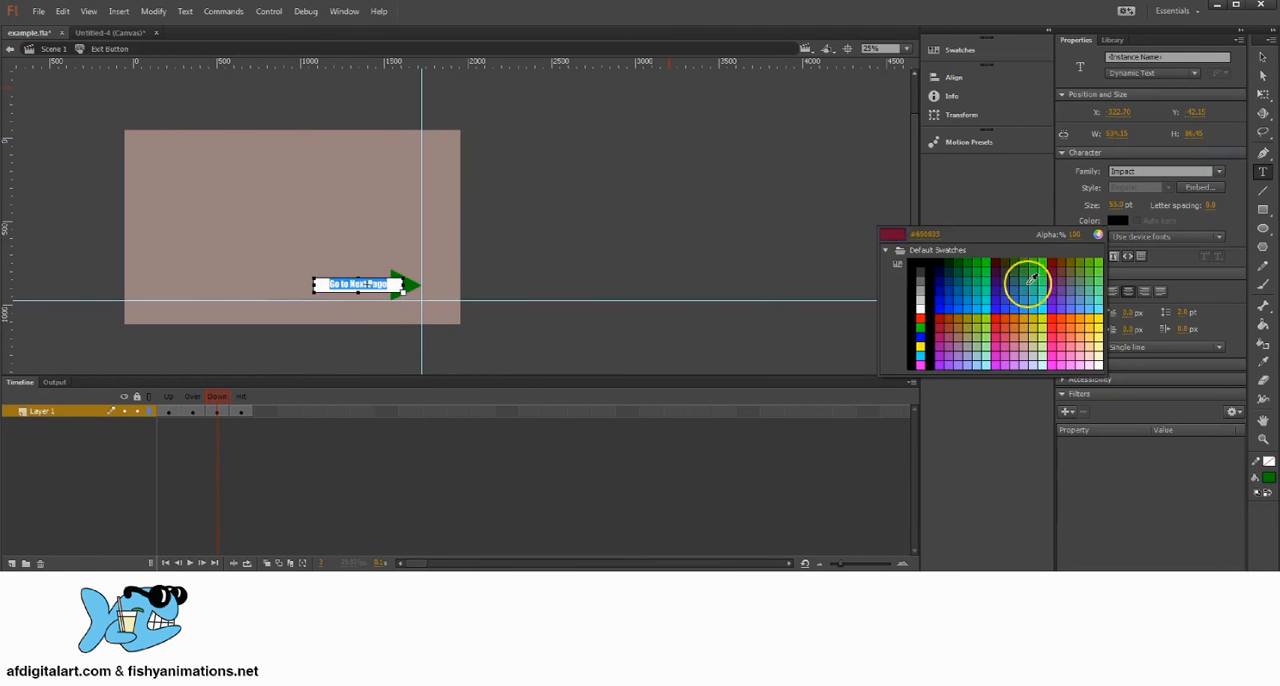
click(927, 318)
click(1262, 57)
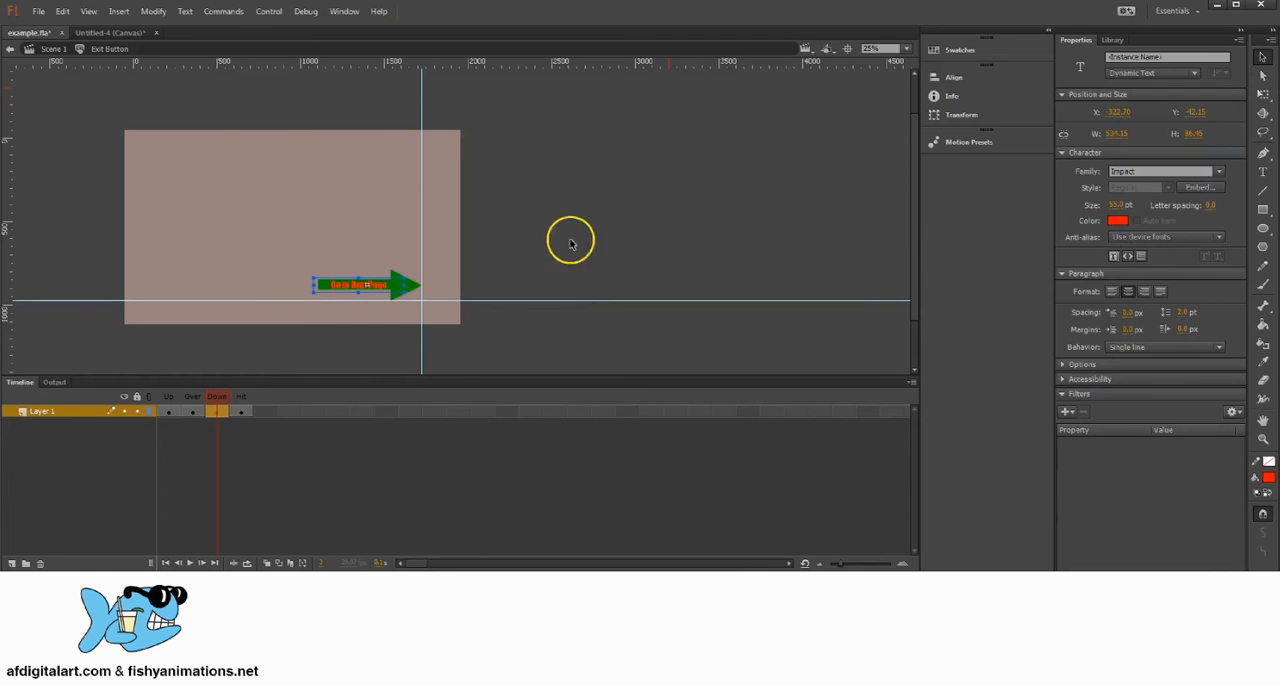
click(555, 272)
Step: In the Hit state, draw a red rectangle about 728 by 265 px over the whole arrow and return to Scene 1
click(238, 412)
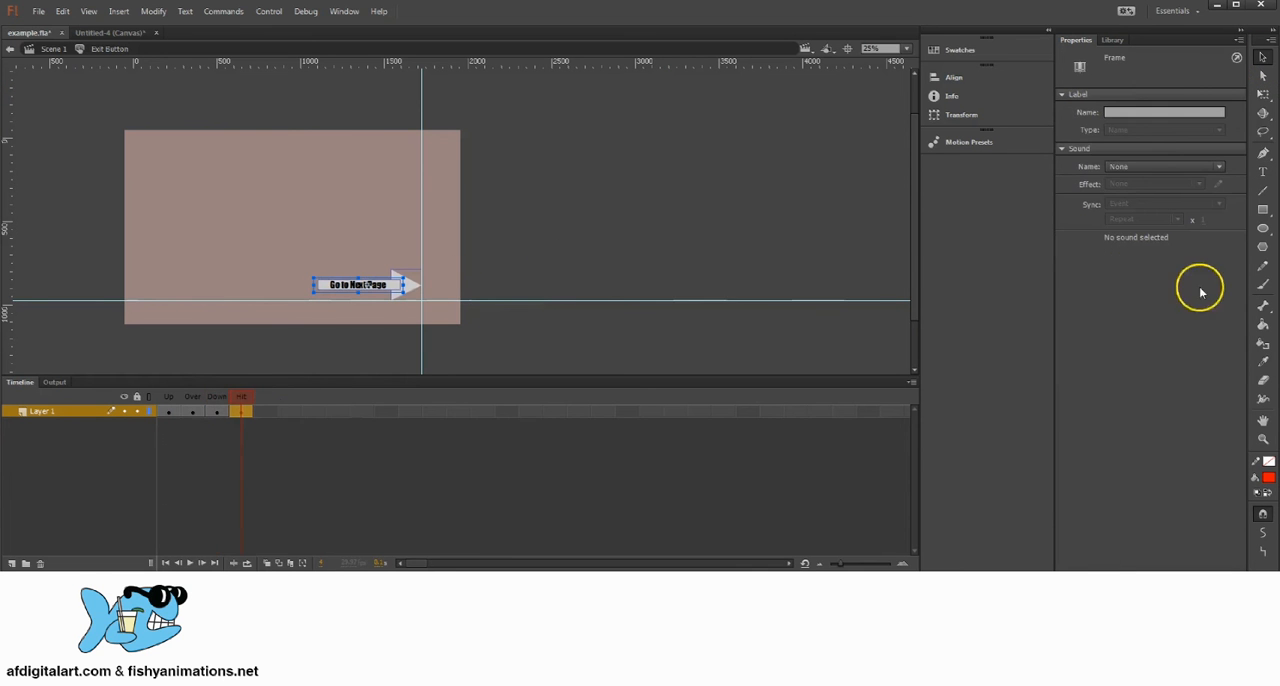
click(1262, 209)
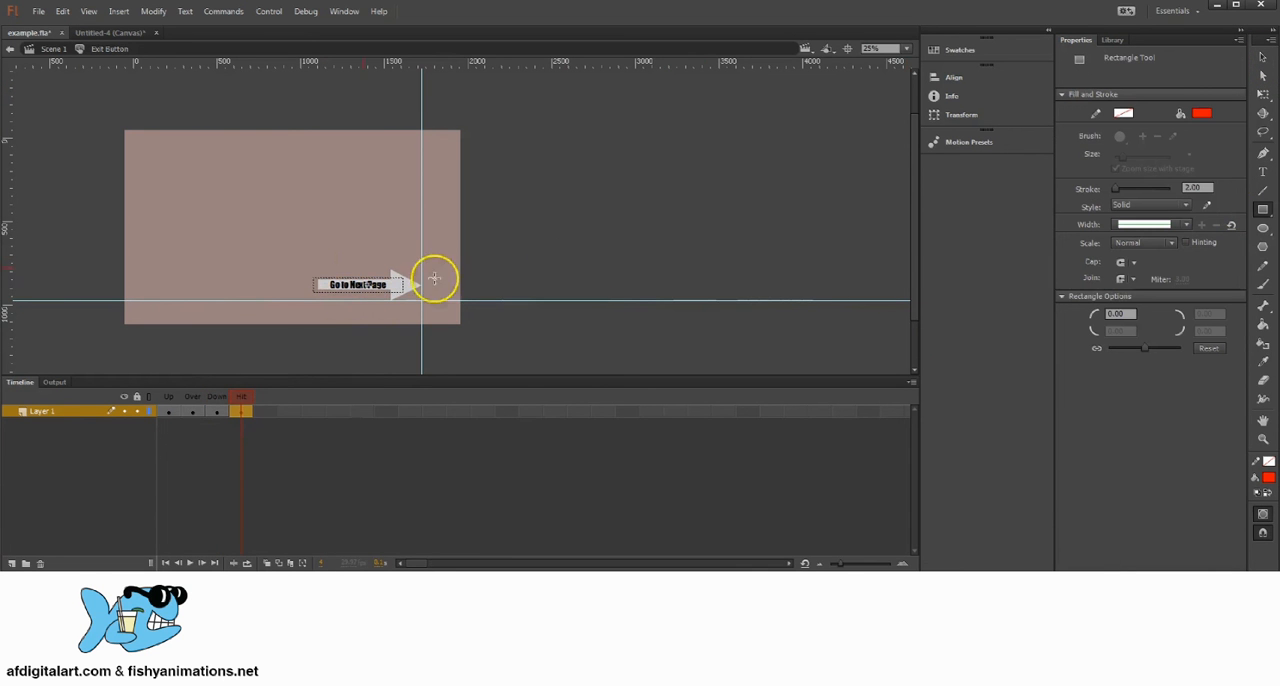
mouse_move(298, 260)
mouse_down()
mouse_move(409, 284)
mouse_move(420, 300)
mouse_up()
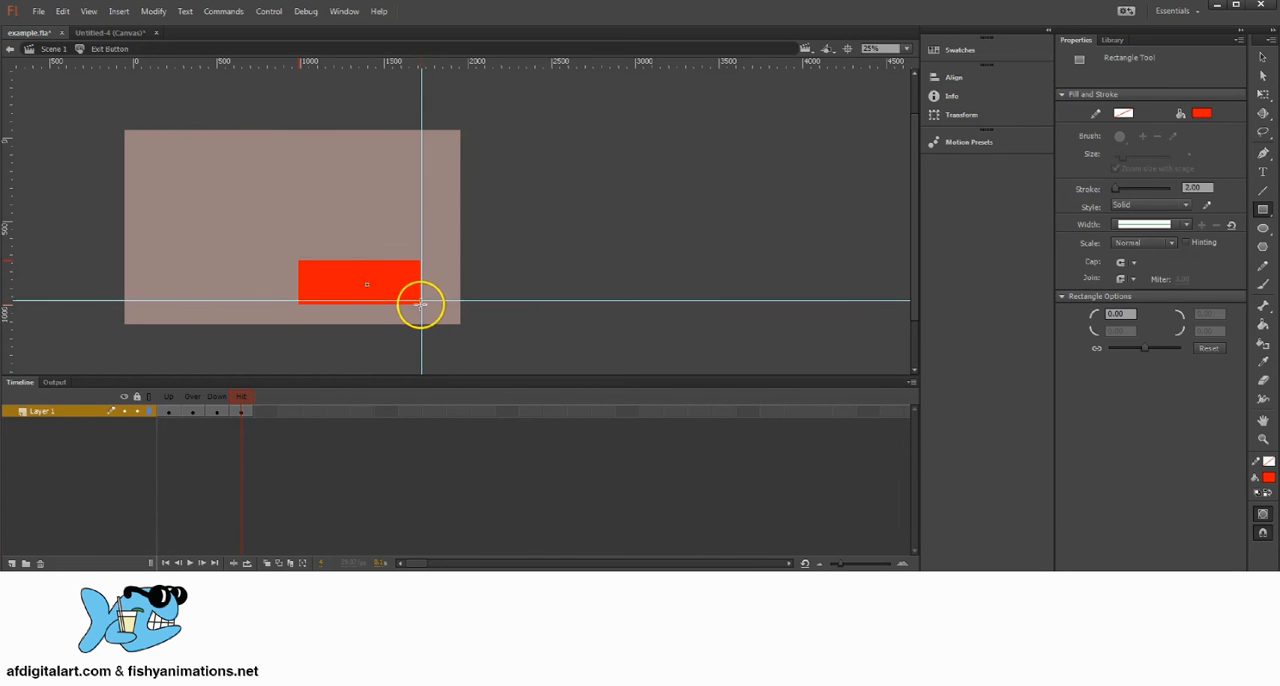
click(54, 49)
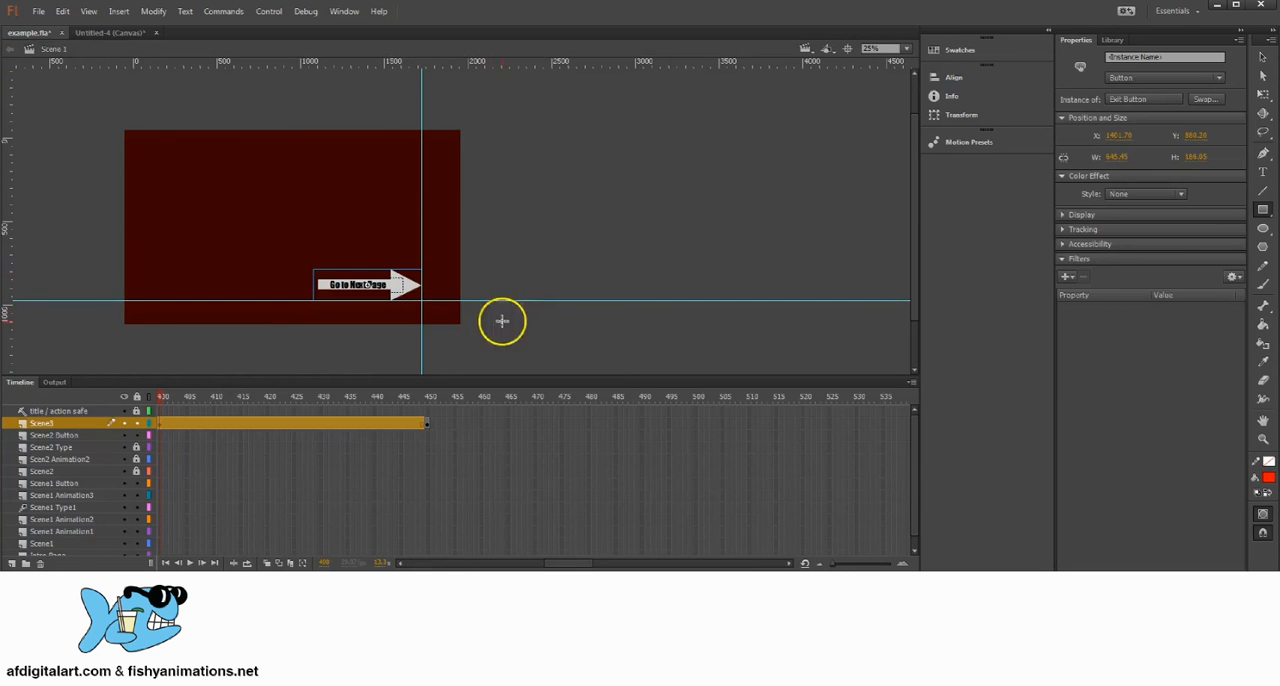
Step: Examine the exit arrow up close on the stage and check the timeline around the start of Scene3
click(1262, 57)
key(space)
drag(251, 278, 528, 277)
key(z)
click(297, 273)
key(space)
drag(285, 312, 663, 271)
key(v)
key(space)
drag(530, 234, 607, 235)
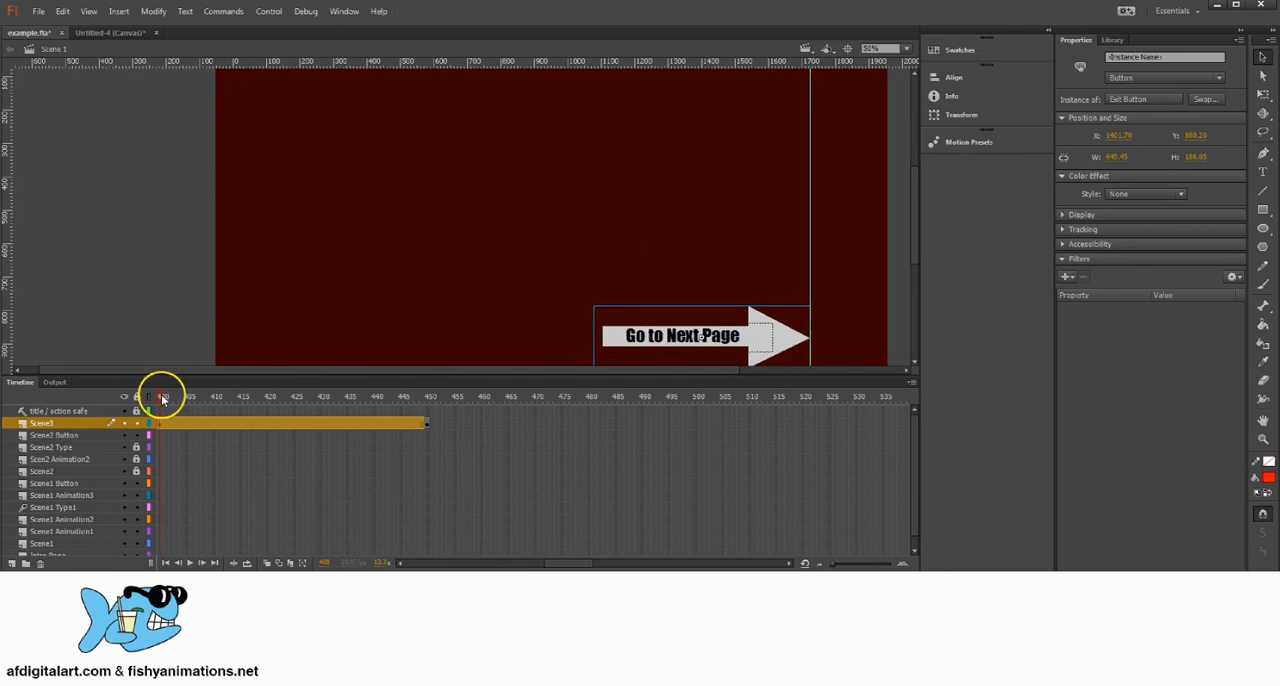
drag(157, 394, 454, 392)
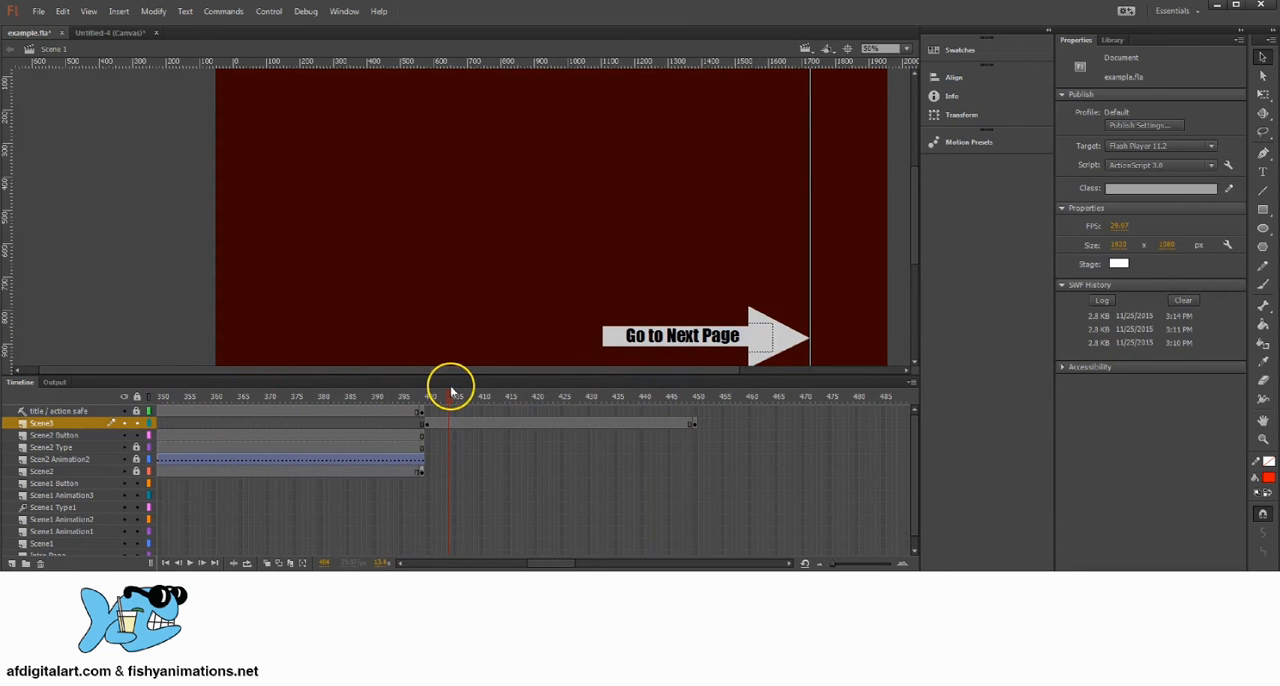
Step: Reopen the Exit Button symbol and change the arrow text in its Up state to Play Again
double_click(712, 334)
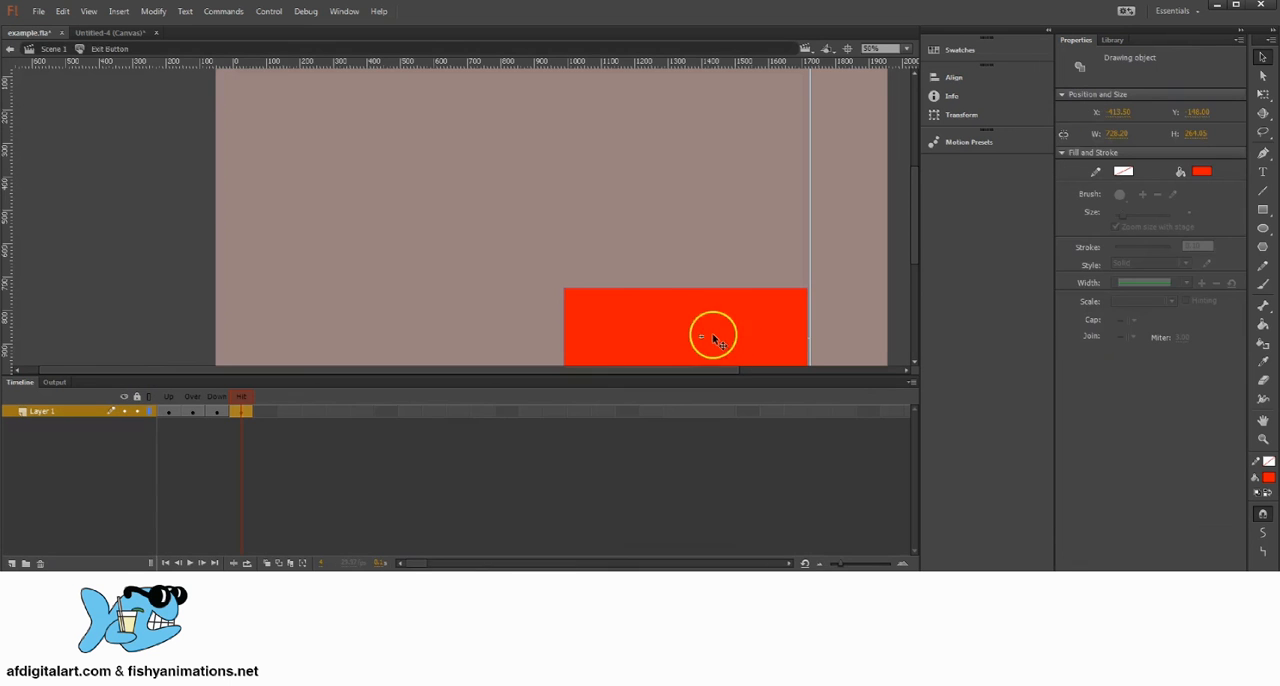
click(169, 411)
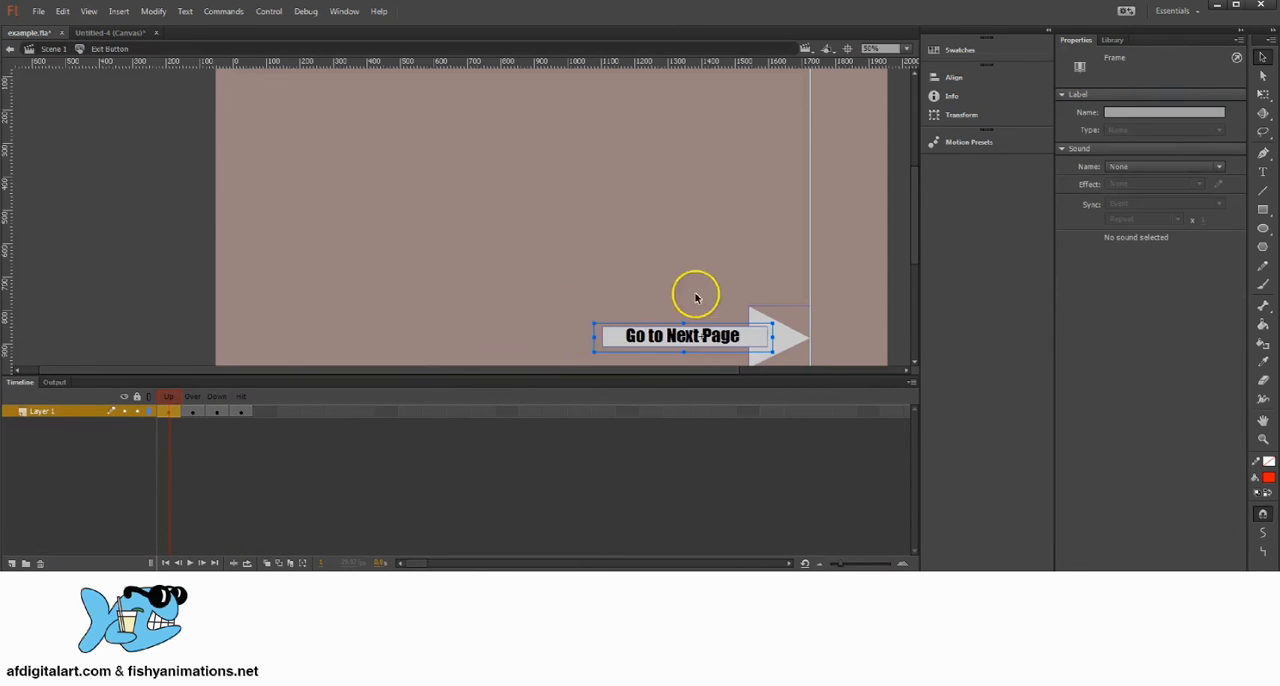
double_click(727, 341)
drag(731, 335, 615, 317)
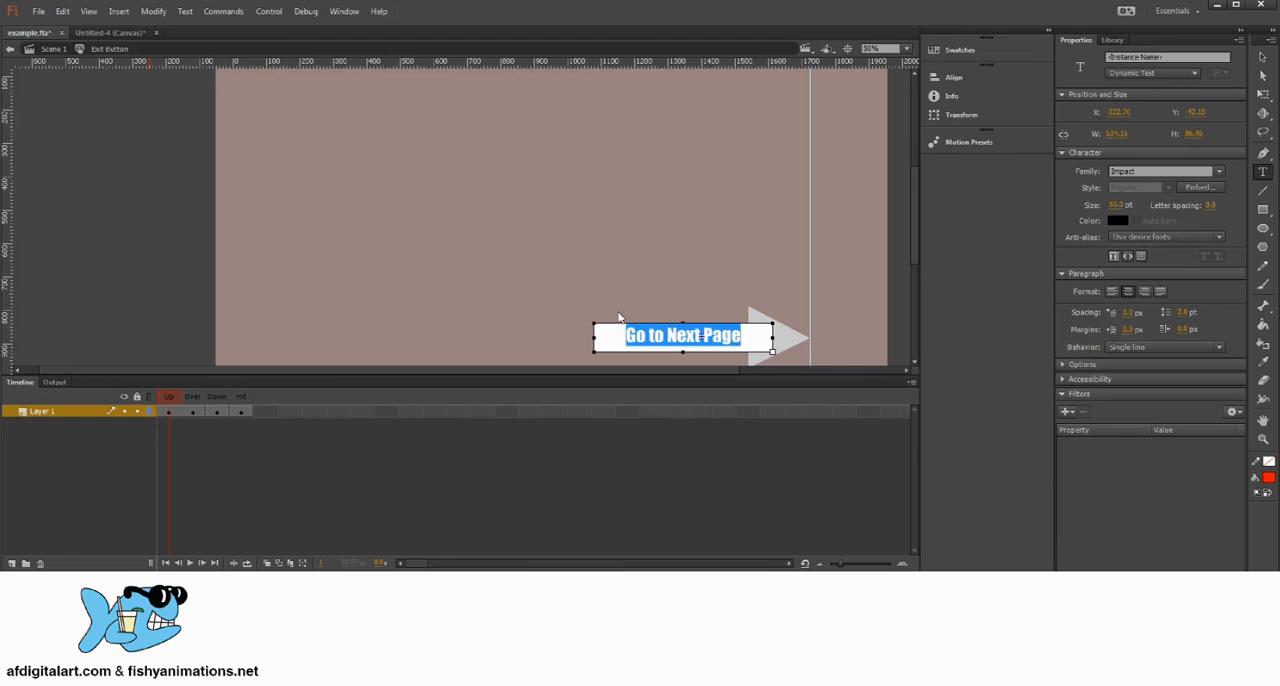
text(Play Again)
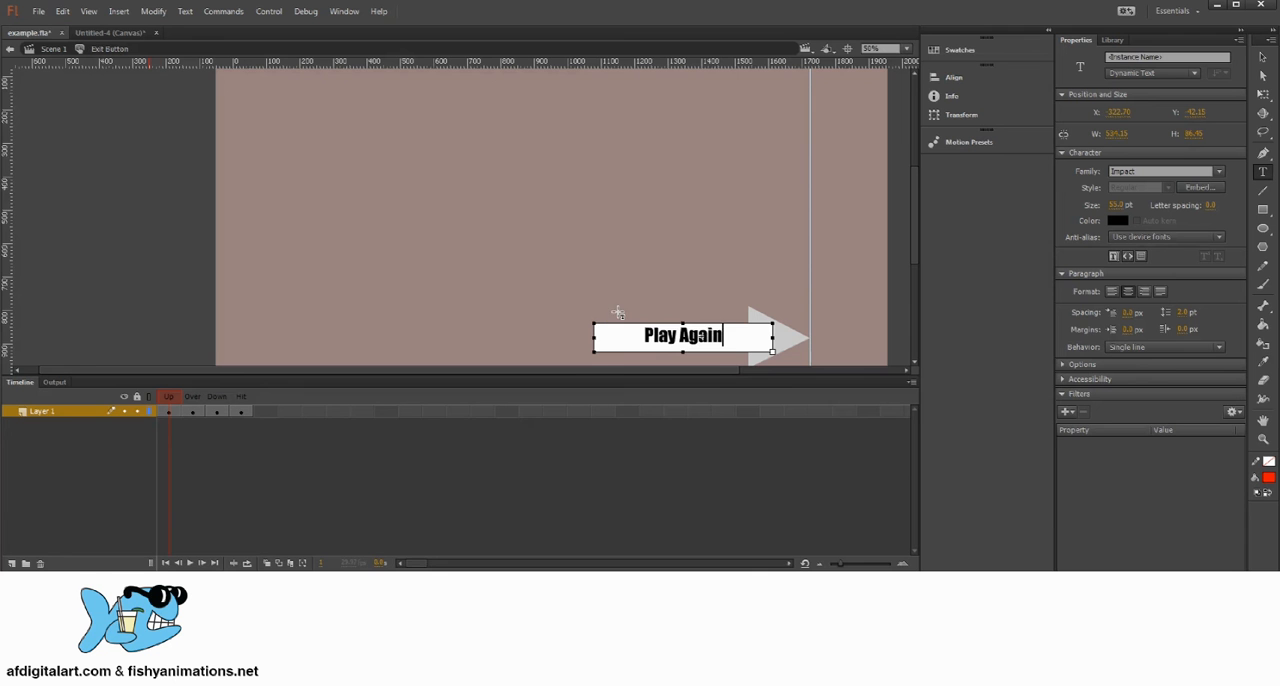
Step: Copy the Play Again text into the Over state in place of Go to Next Page and color it blue
drag(723, 335, 617, 333)
key(ctrl+c)
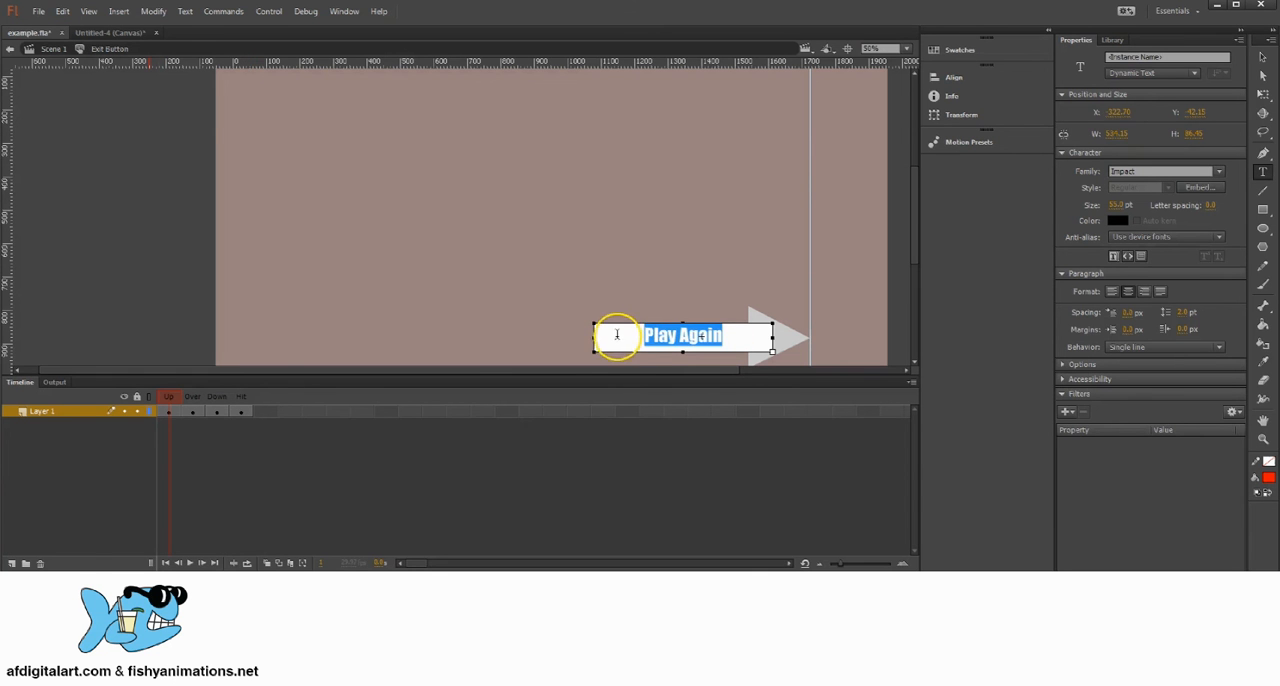
click(1262, 56)
click(192, 411)
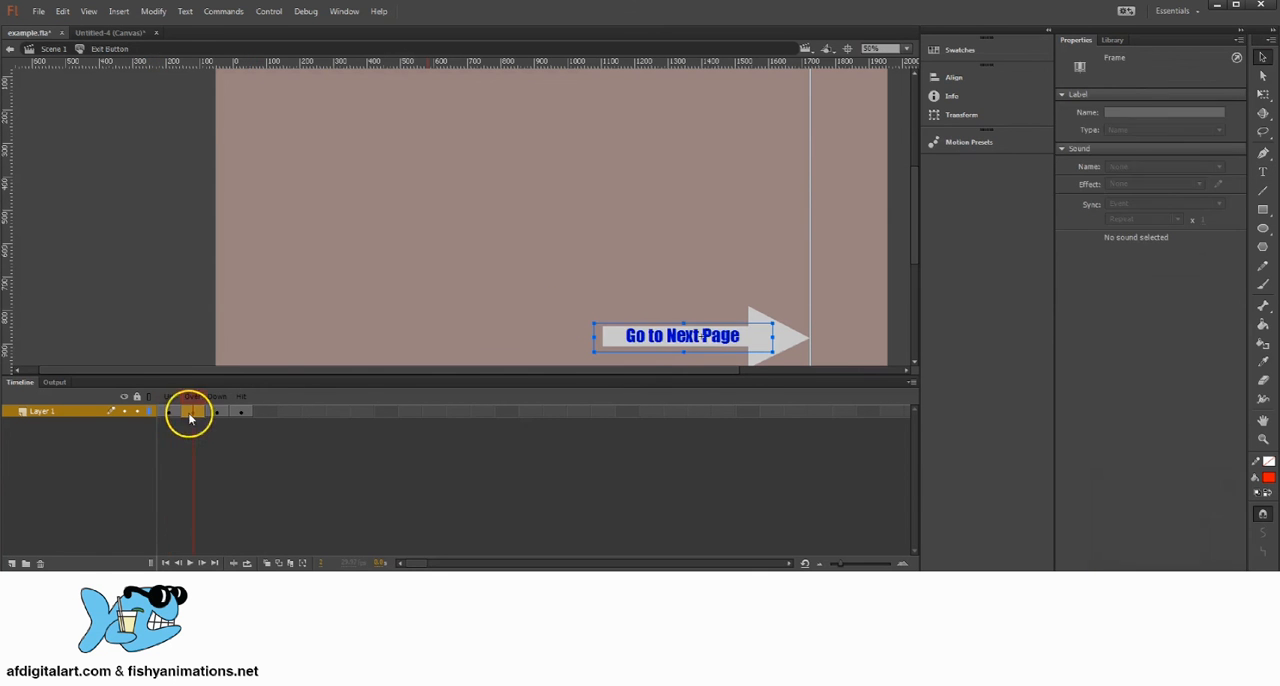
click(727, 336)
drag(744, 335, 606, 334)
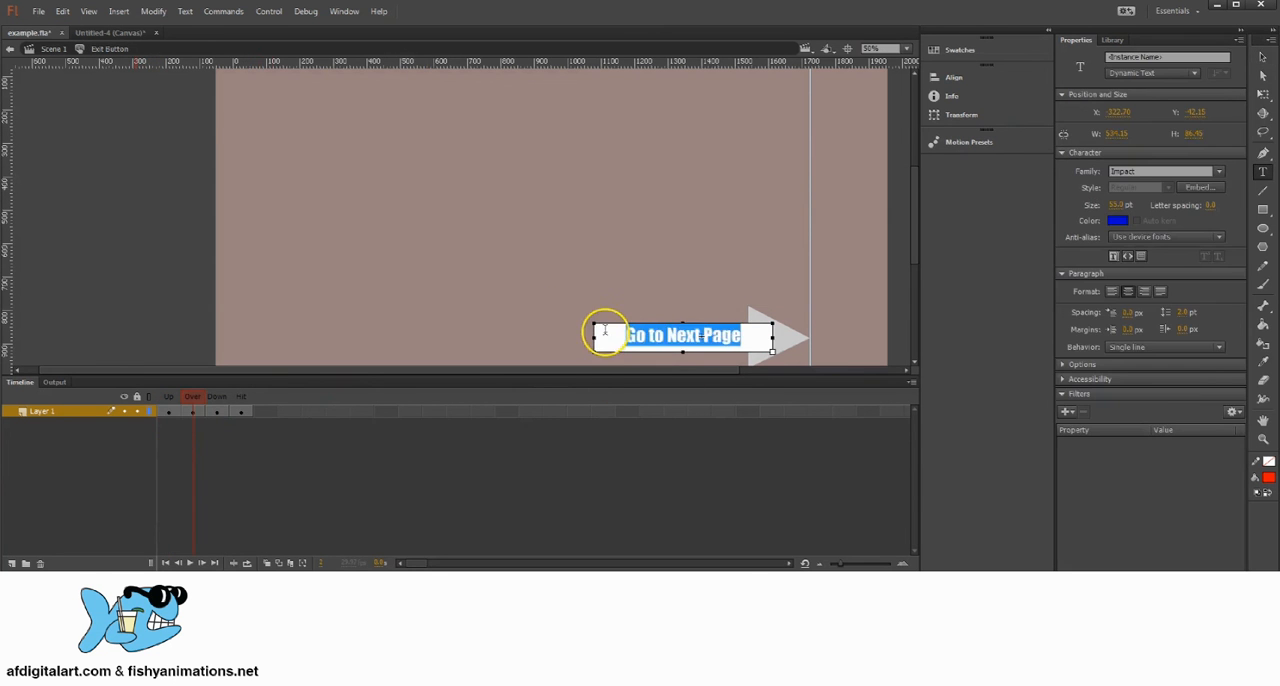
key(ctrl+v)
drag(743, 337, 623, 339)
key(ctrl+c)
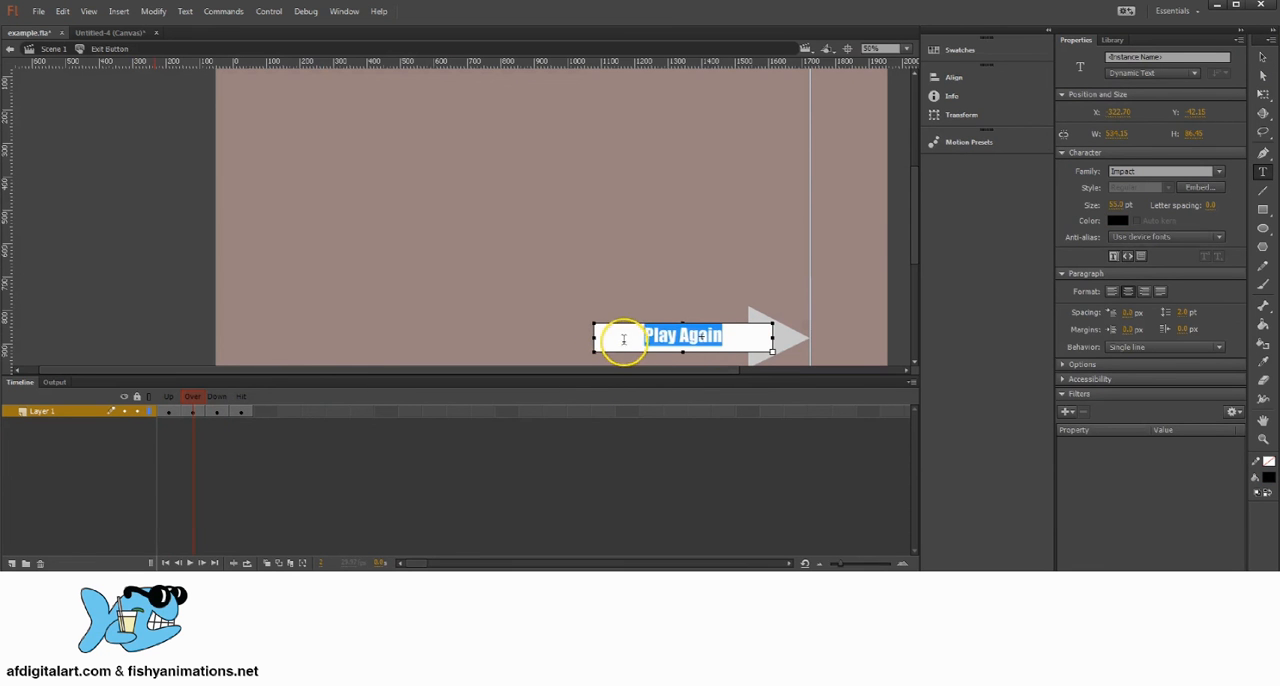
click(1112, 220)
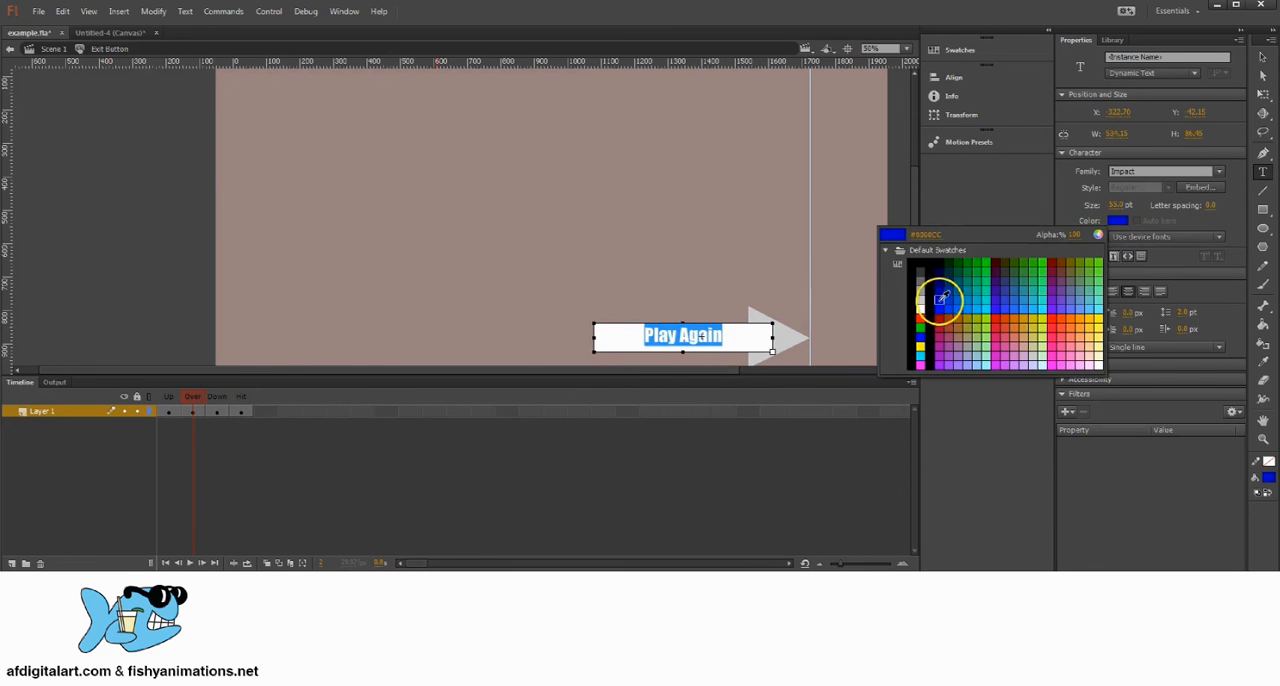
click(940, 298)
Step: Replace the Down state's text with the copied Play Again and color it red
click(222, 413)
double_click(735, 338)
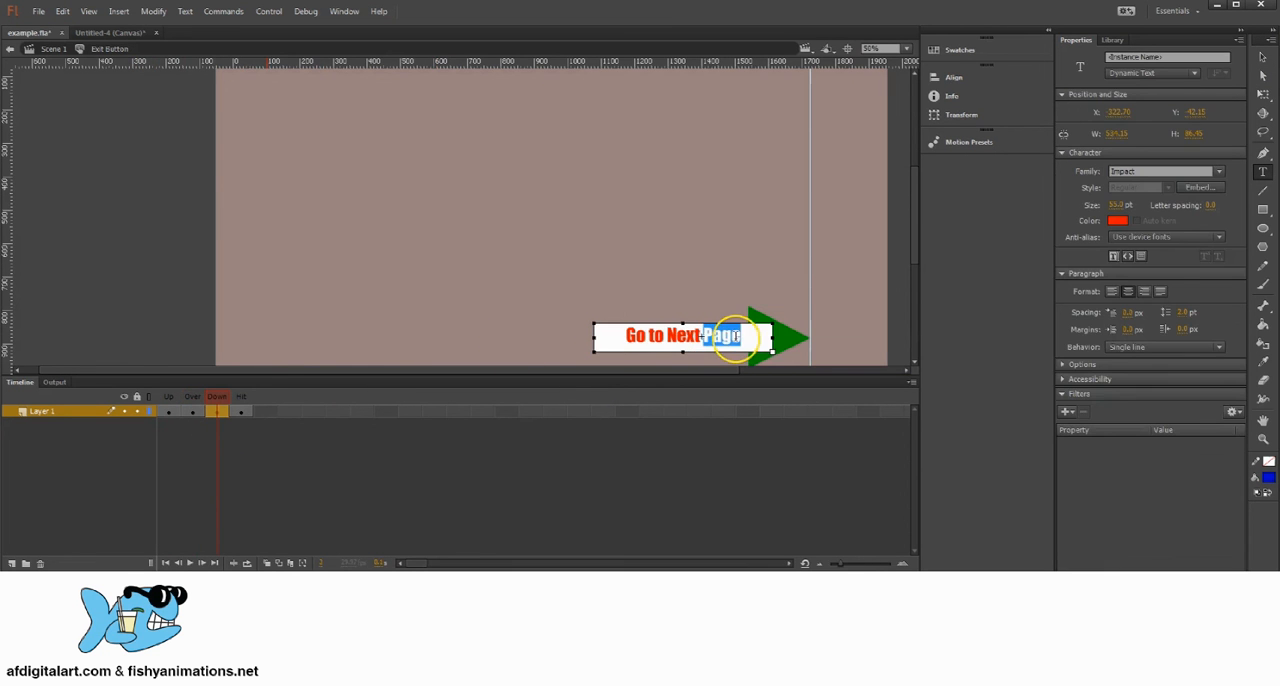
drag(729, 336, 592, 331)
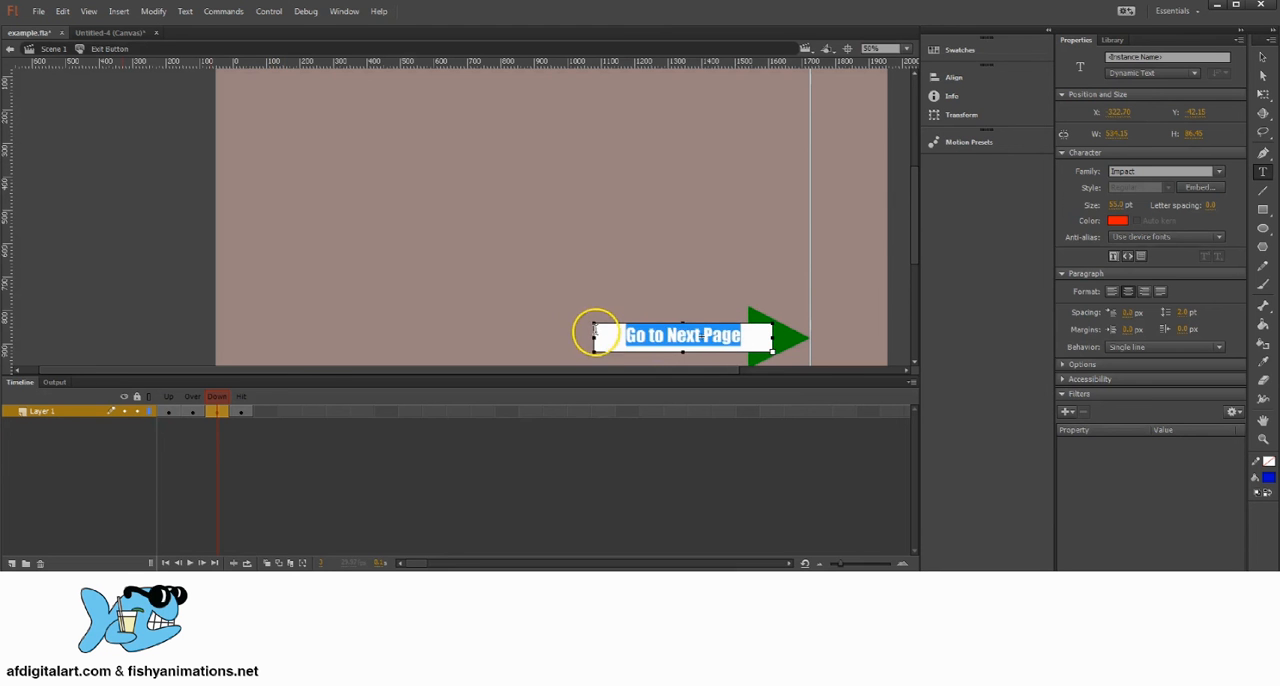
key(ctrl+v)
key(ctrl+a)
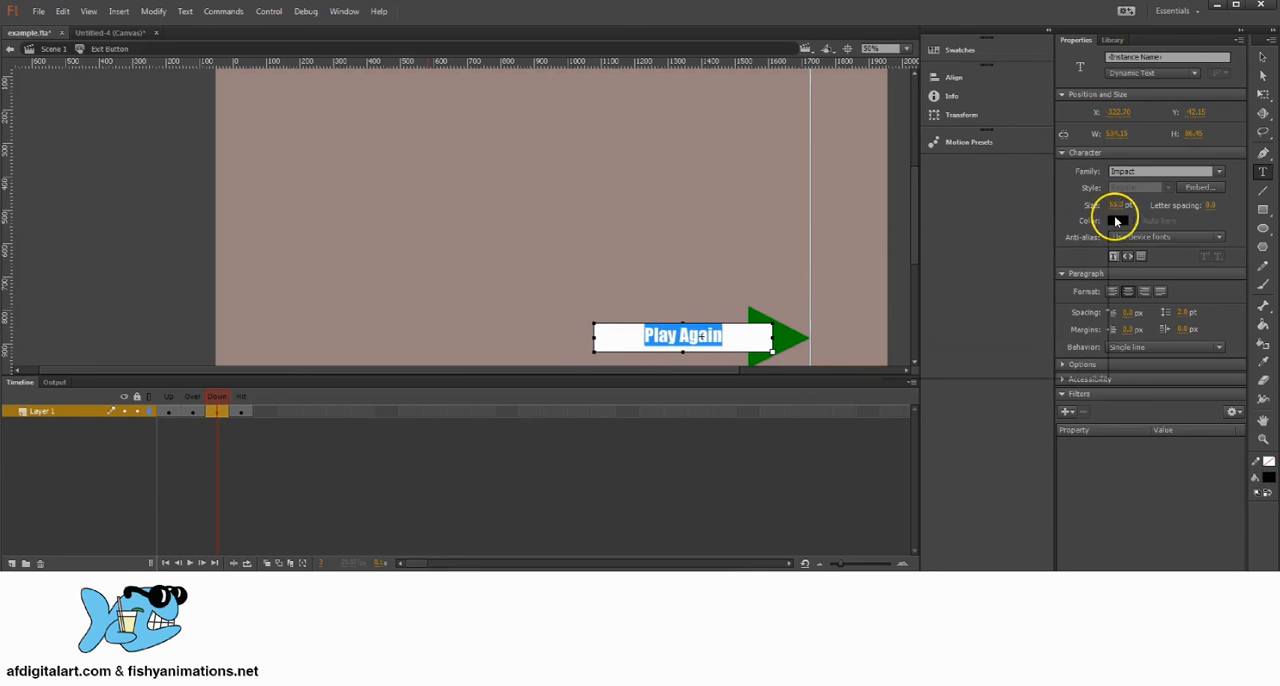
click(1117, 220)
click(925, 316)
click(1262, 57)
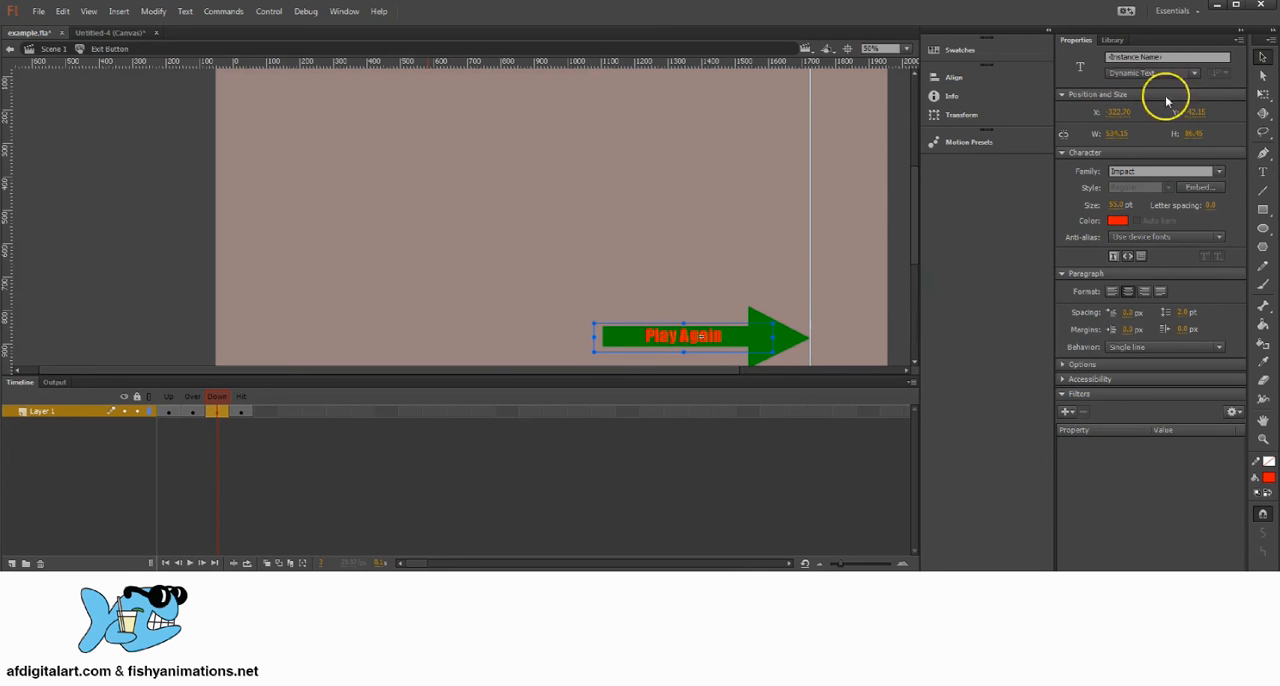
Step: Return to Scene 1 and save the document
click(54, 48)
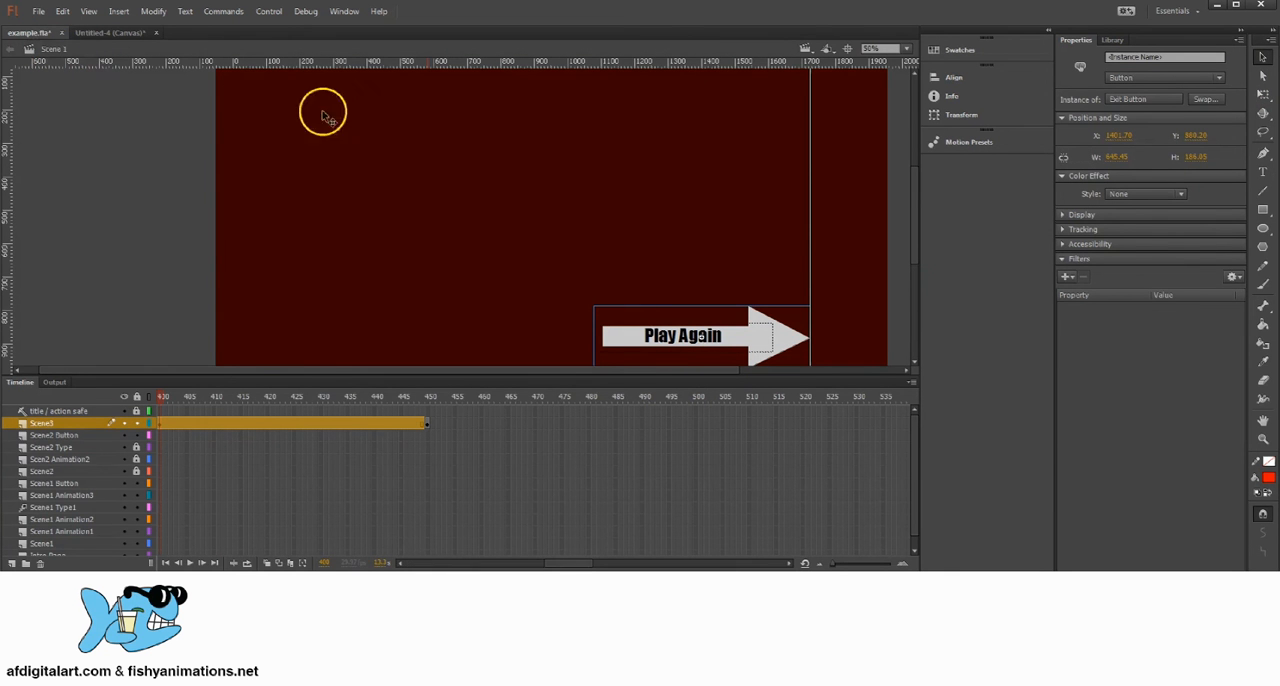
click(46, 16)
click(63, 134)
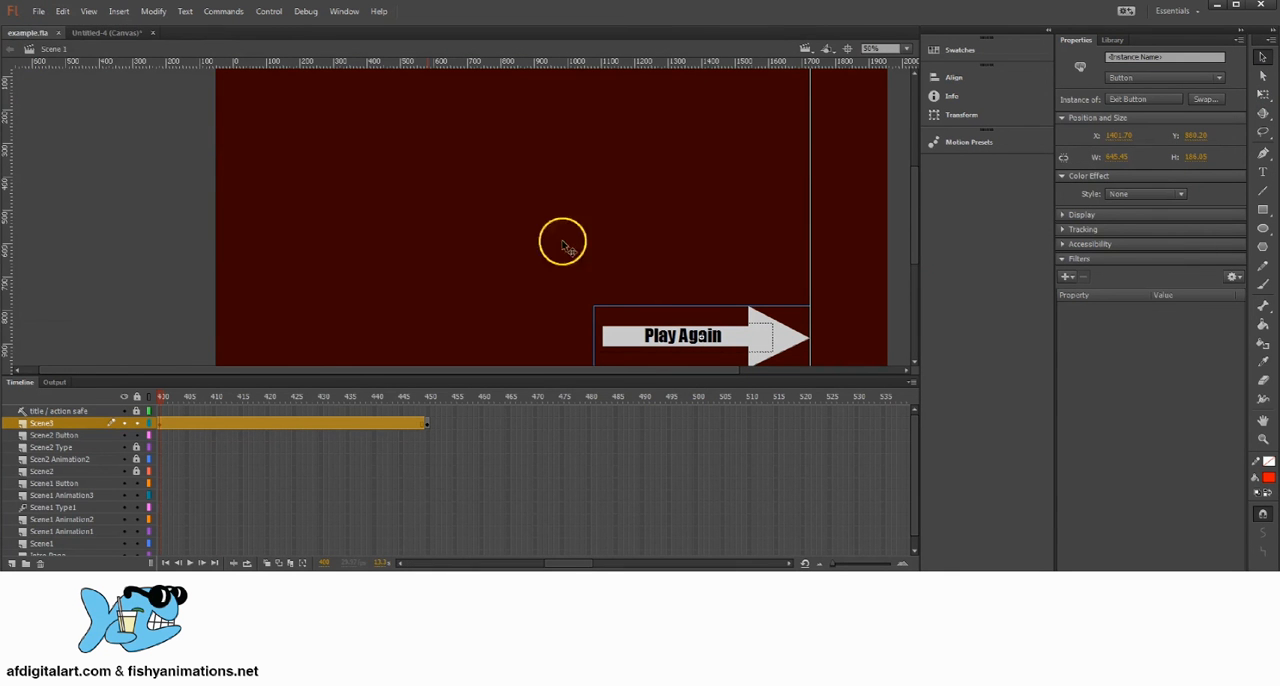
Step: Switch to the storybook-animation-script document in Word and copy the Button1 event listener code through its closing brace
click(632, 678)
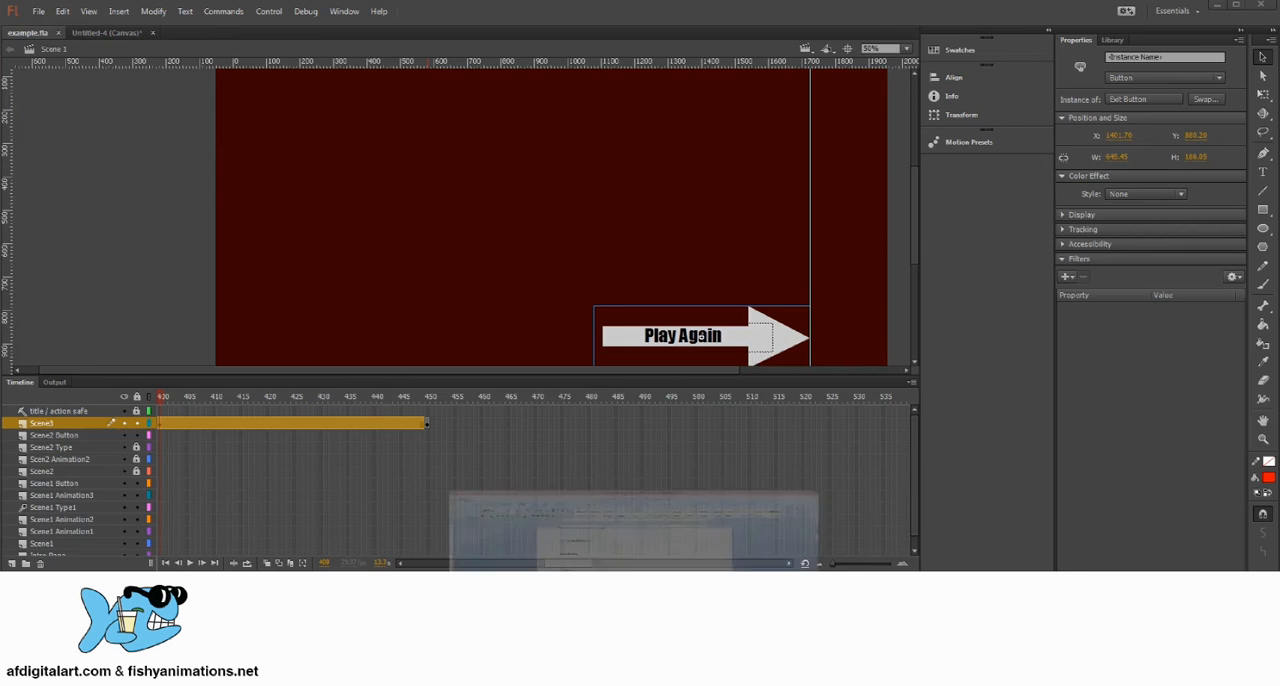
click(566, 287)
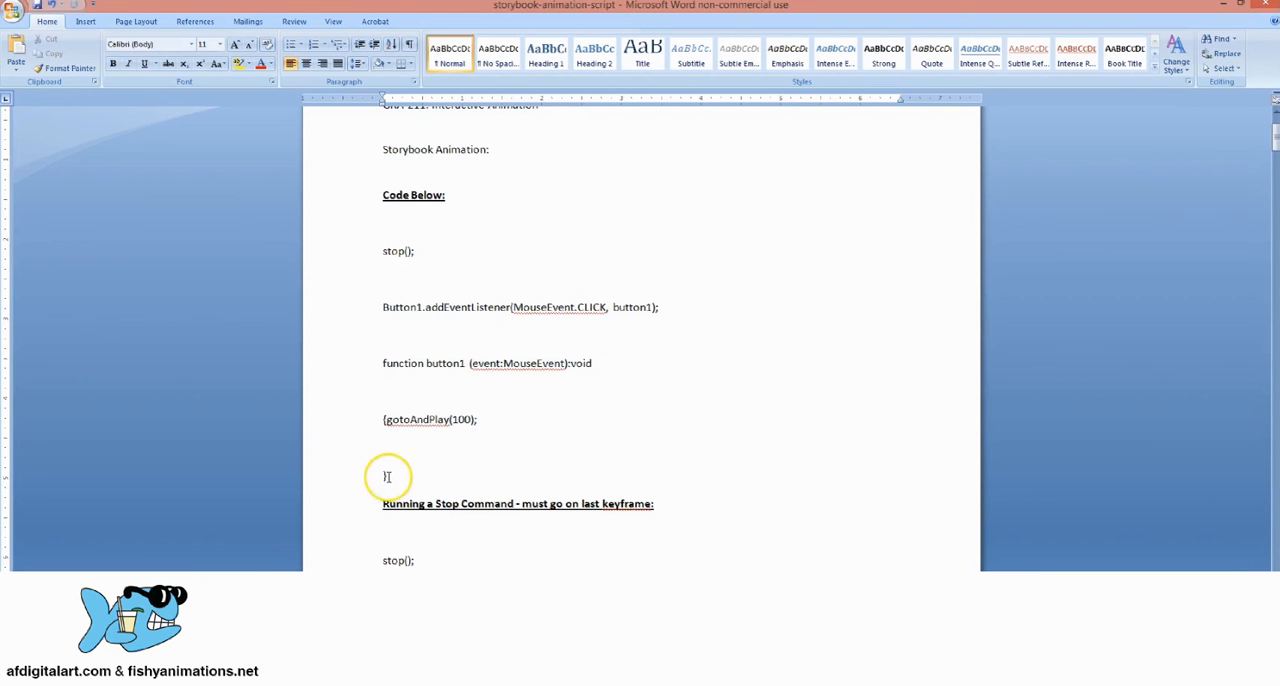
drag(387, 477, 362, 314)
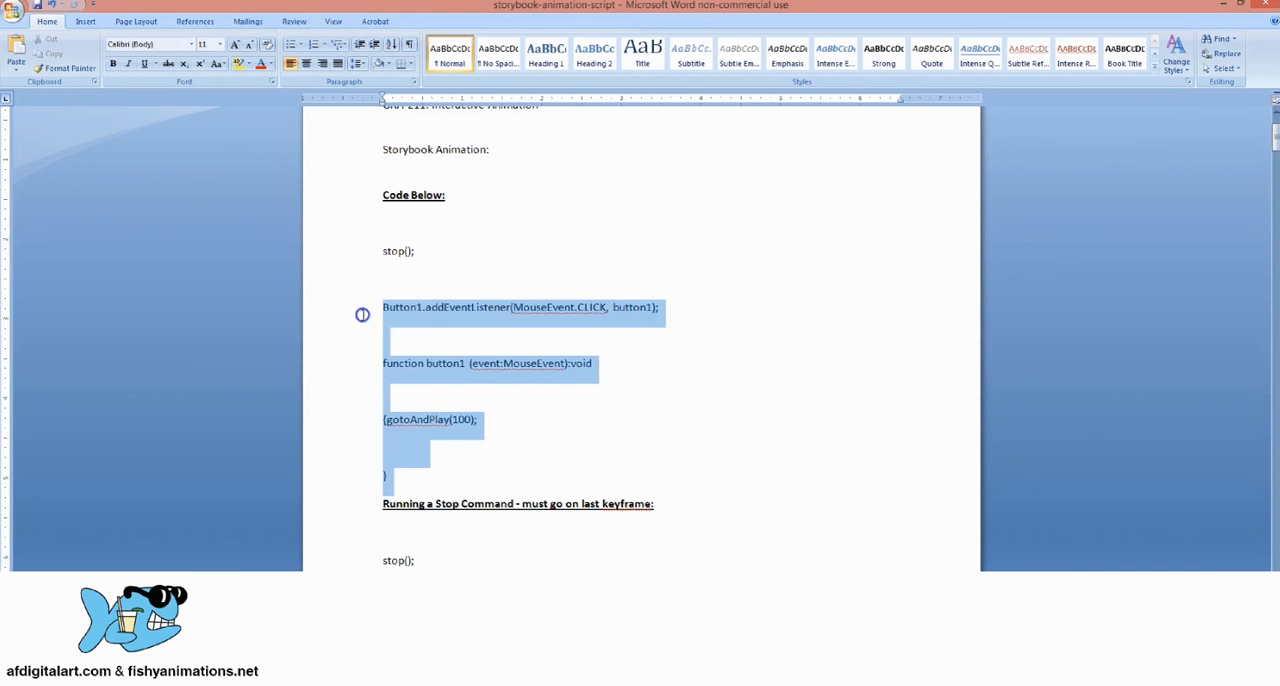
right_click(530, 318)
click(569, 337)
click(1228, 8)
Step: Select frame 400 of the Scene3 layer and paste the copied button code into its Actions script
click(172, 423)
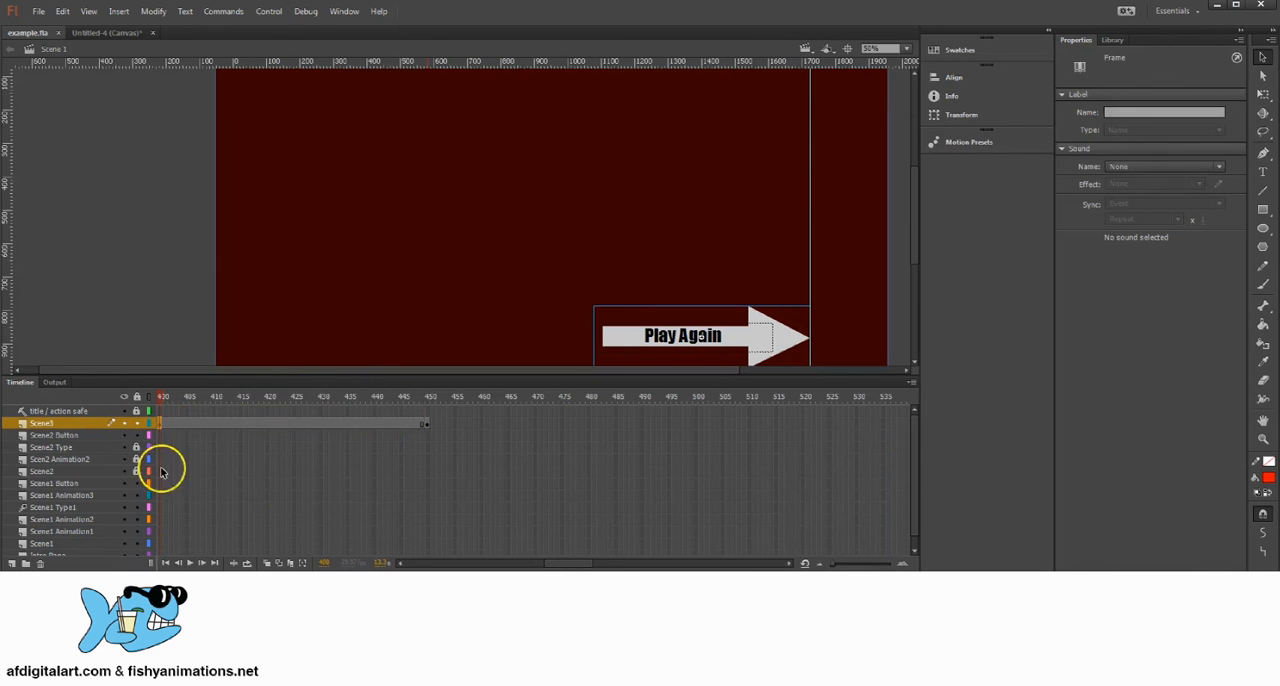
drag(555, 565, 563, 562)
click(253, 423)
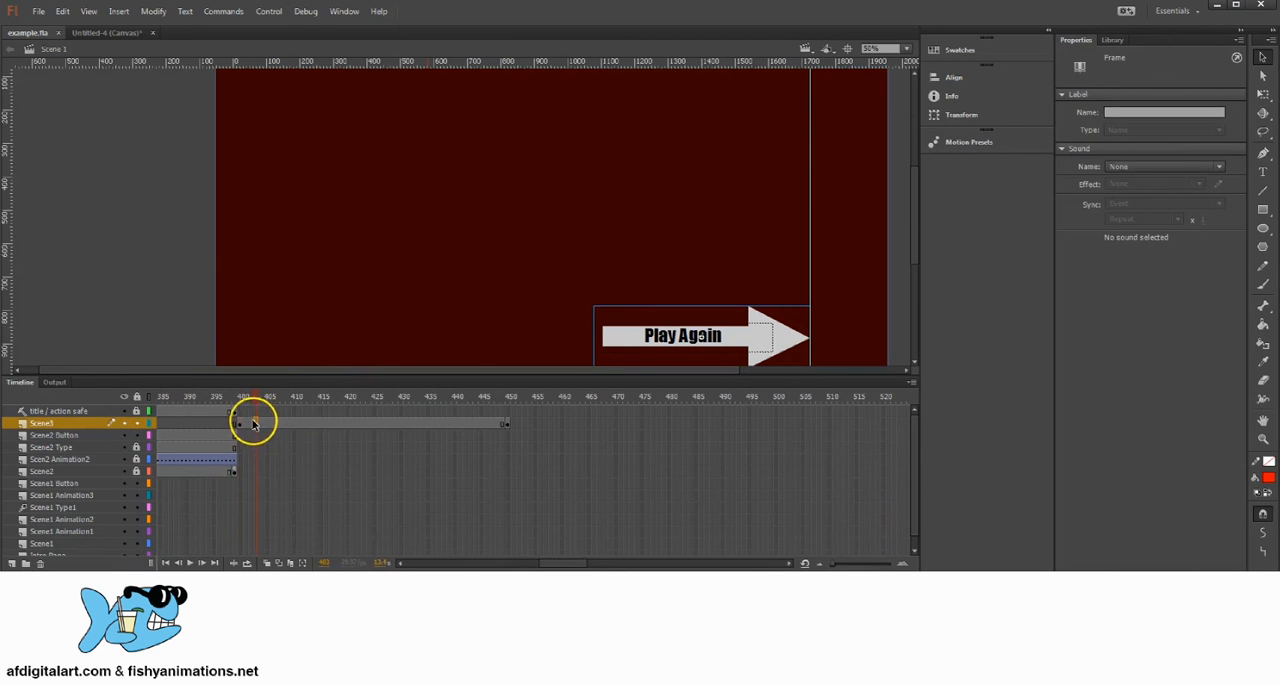
click(240, 425)
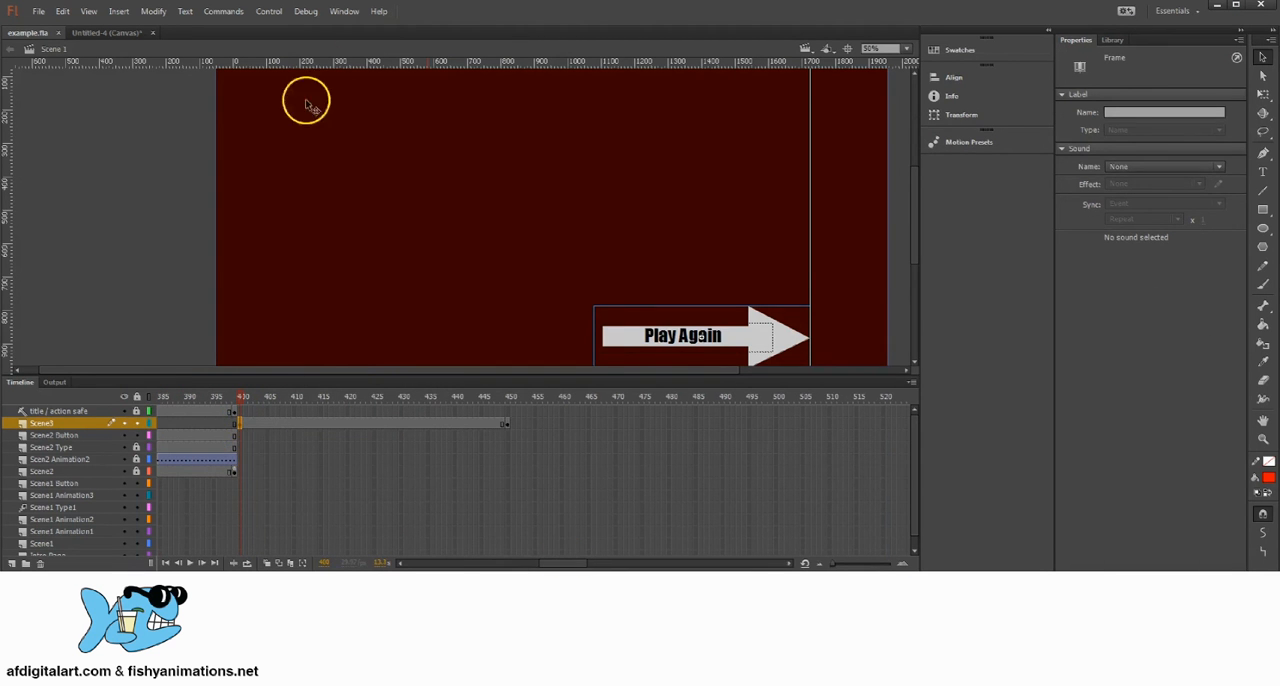
click(344, 11)
click(366, 134)
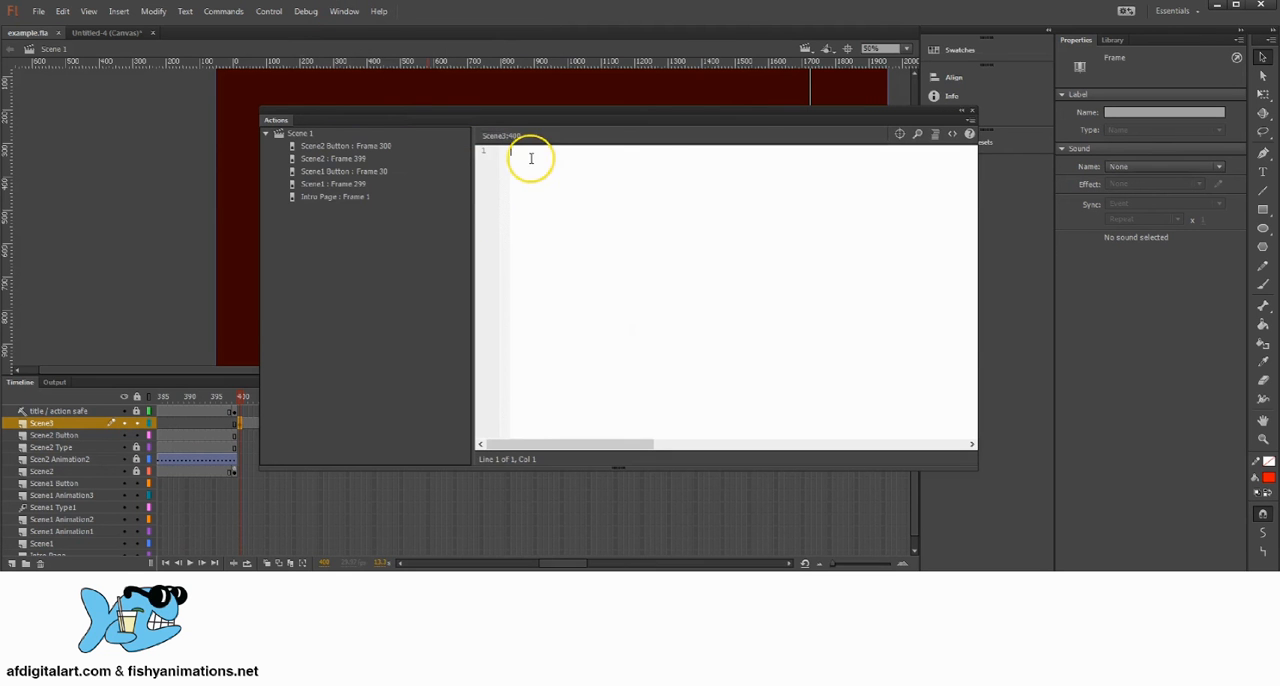
right_click(530, 158)
click(575, 249)
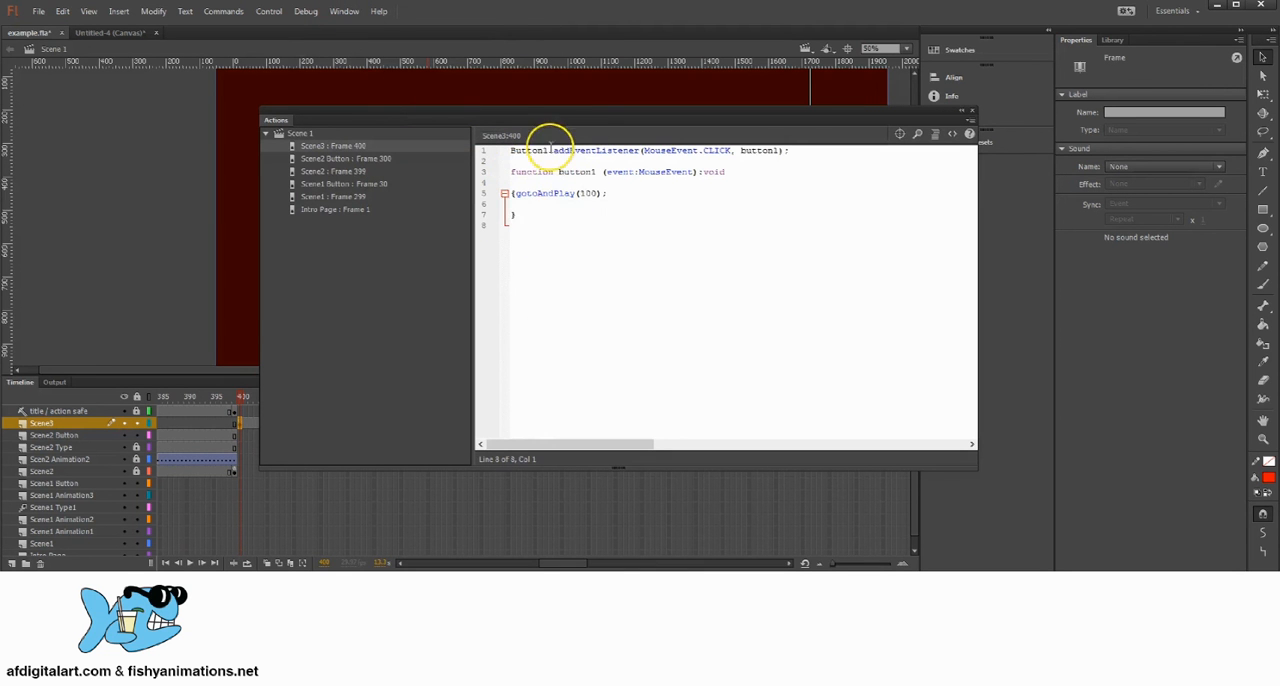
Step: Change the script's button references to Button4 and button4, set gotoAndPlay to frame 1, and close the script editor
click(551, 150)
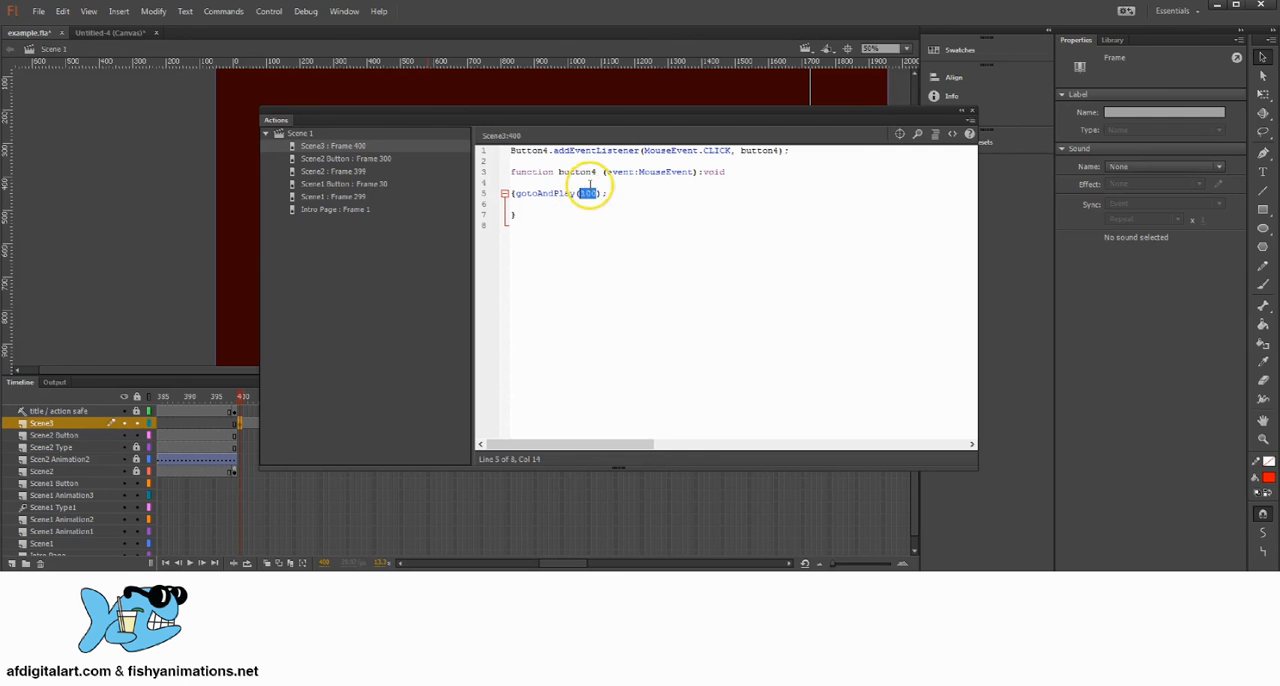
text(1)
drag(565, 191, 600, 193)
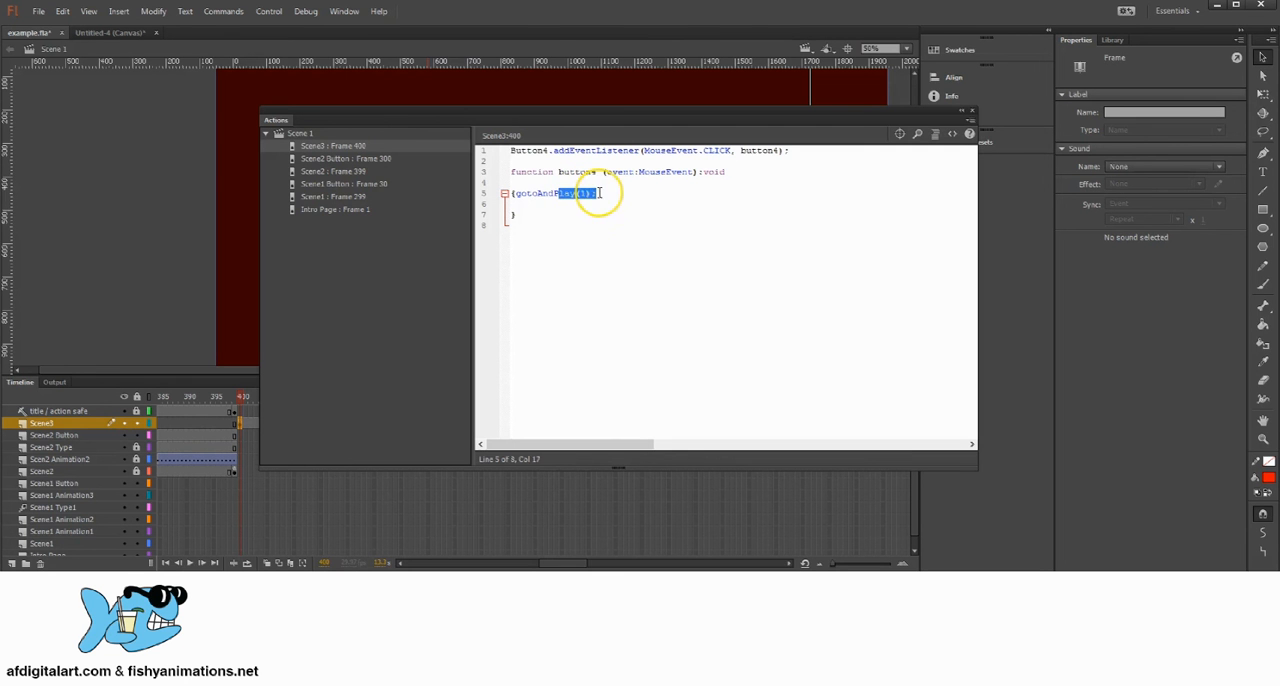
click(972, 111)
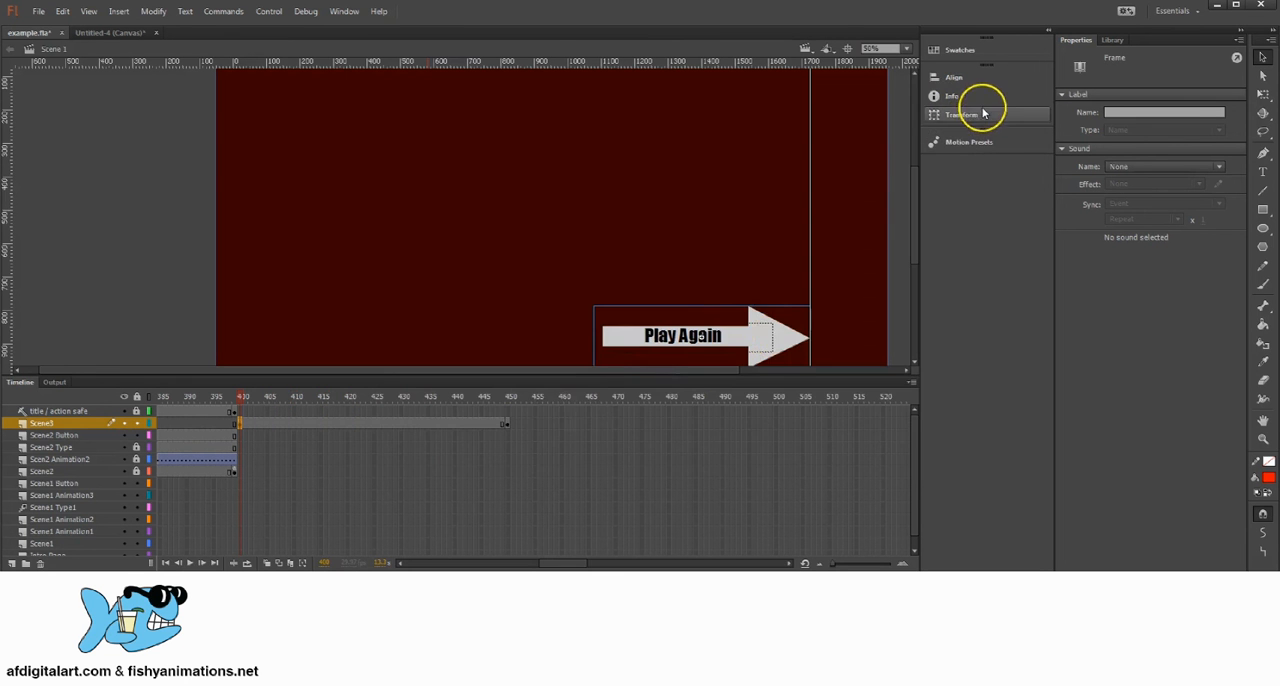
Step: Give the Play Again button on frame 400 the instance name Button4
click(805, 335)
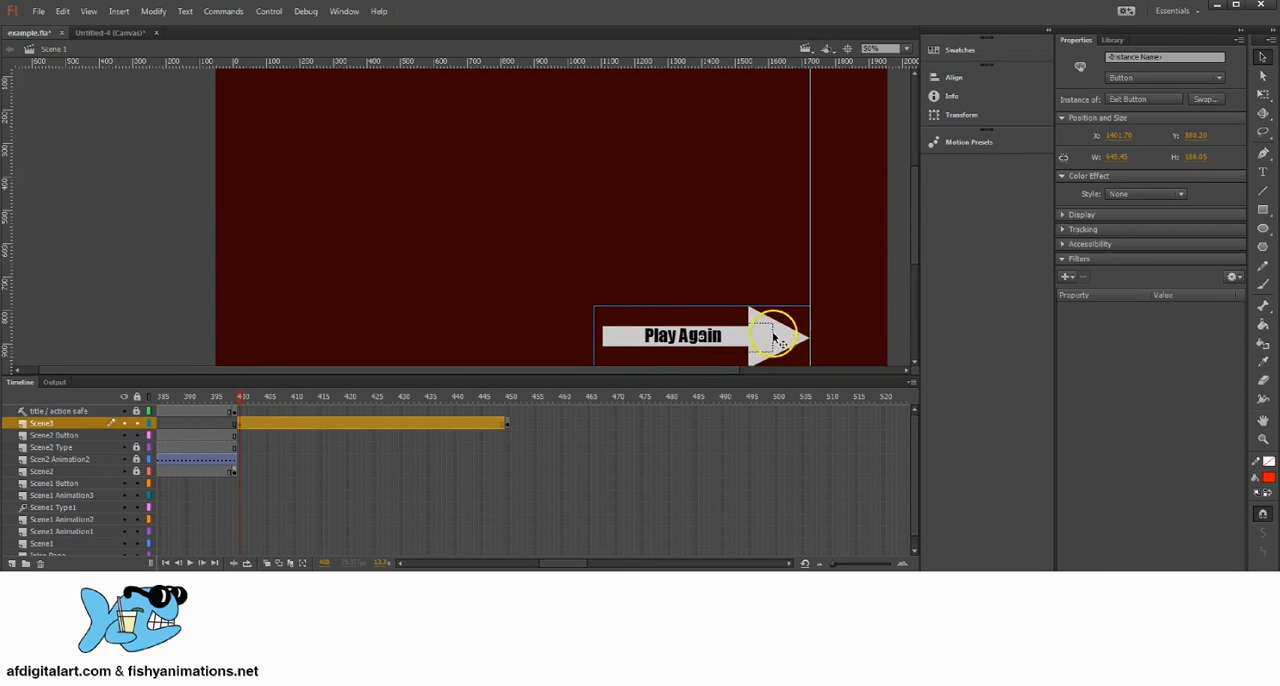
click(1118, 60)
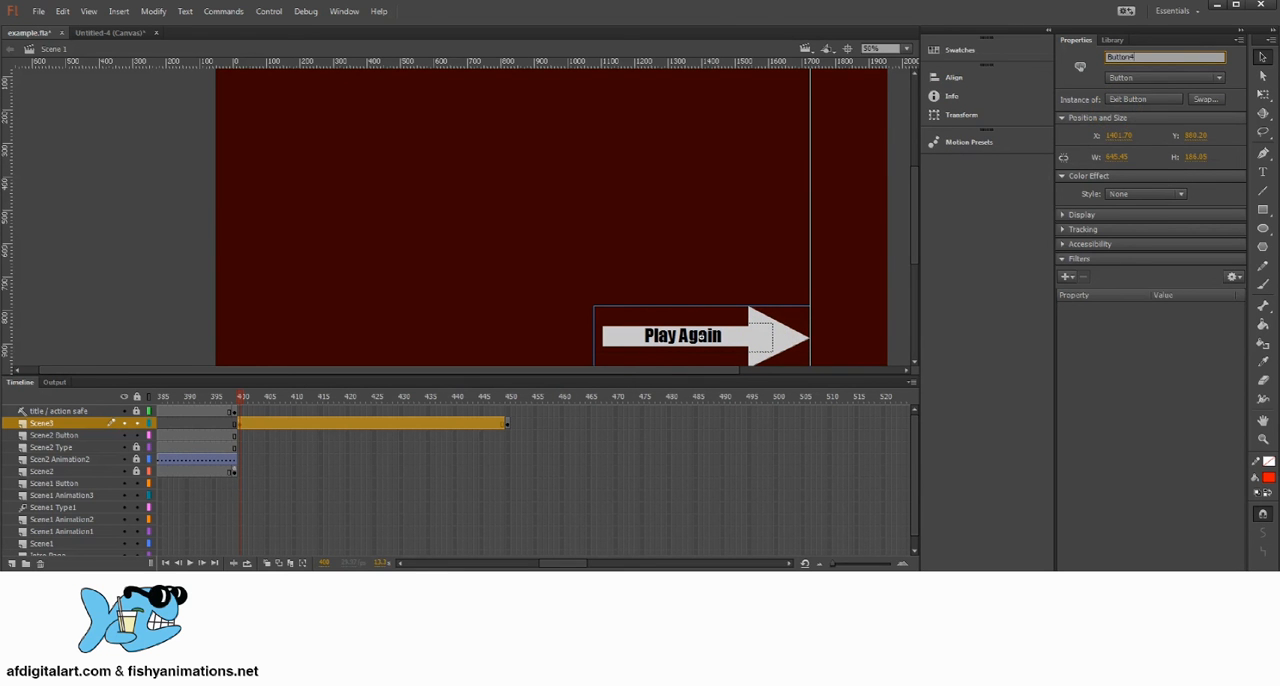
click(1262, 58)
click(144, 231)
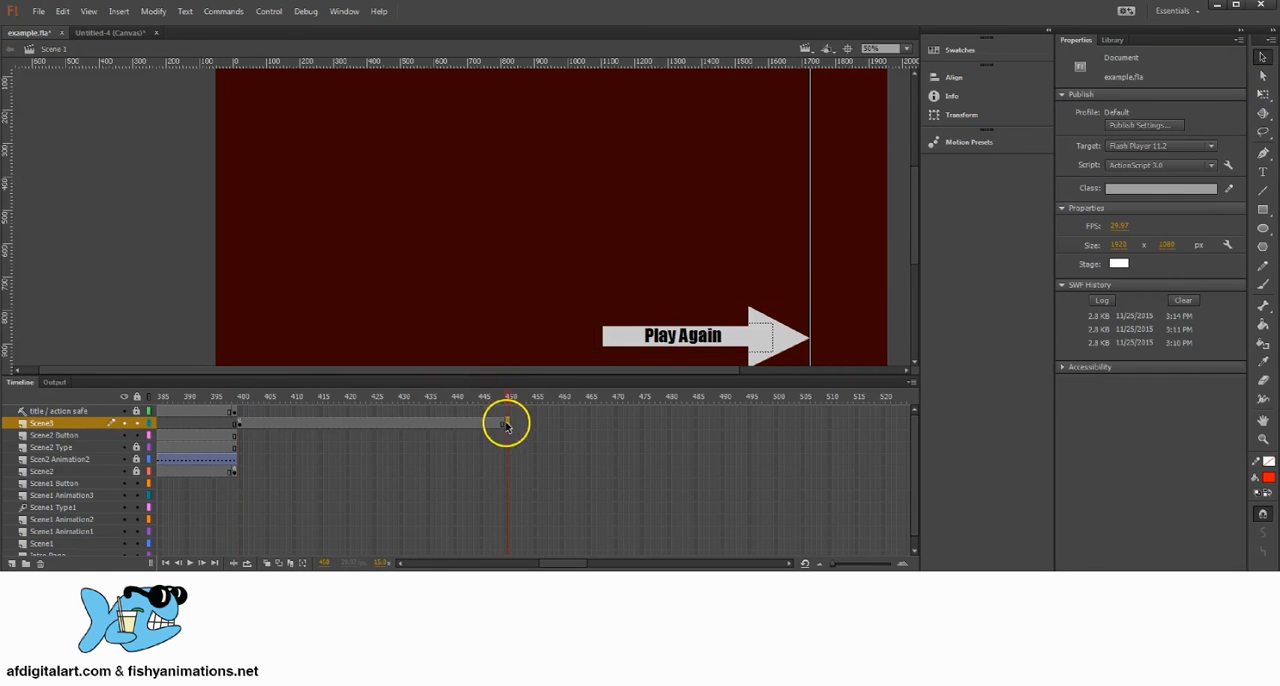
Step: Insert a keyframe at frame 449 of the Scene3 layer and move it to frame 450, replacing the blank keyframe there
click(506, 423)
drag(507, 400, 508, 401)
click(508, 426)
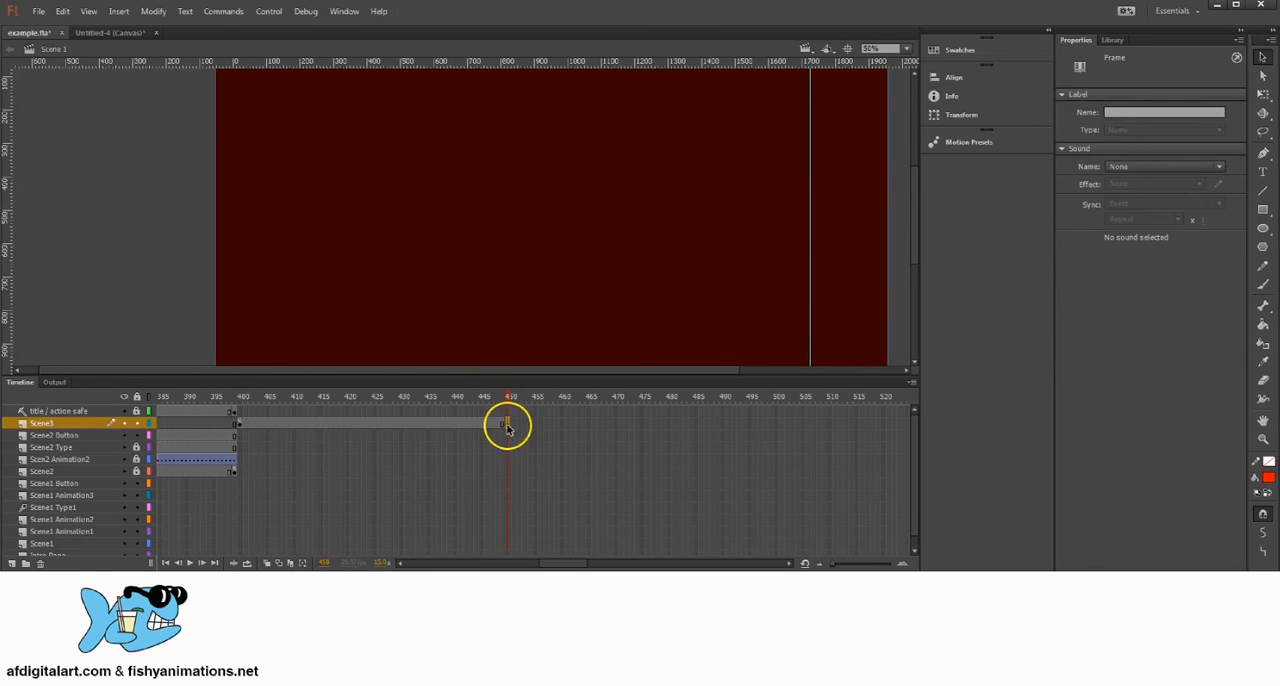
click(491, 426)
click(508, 426)
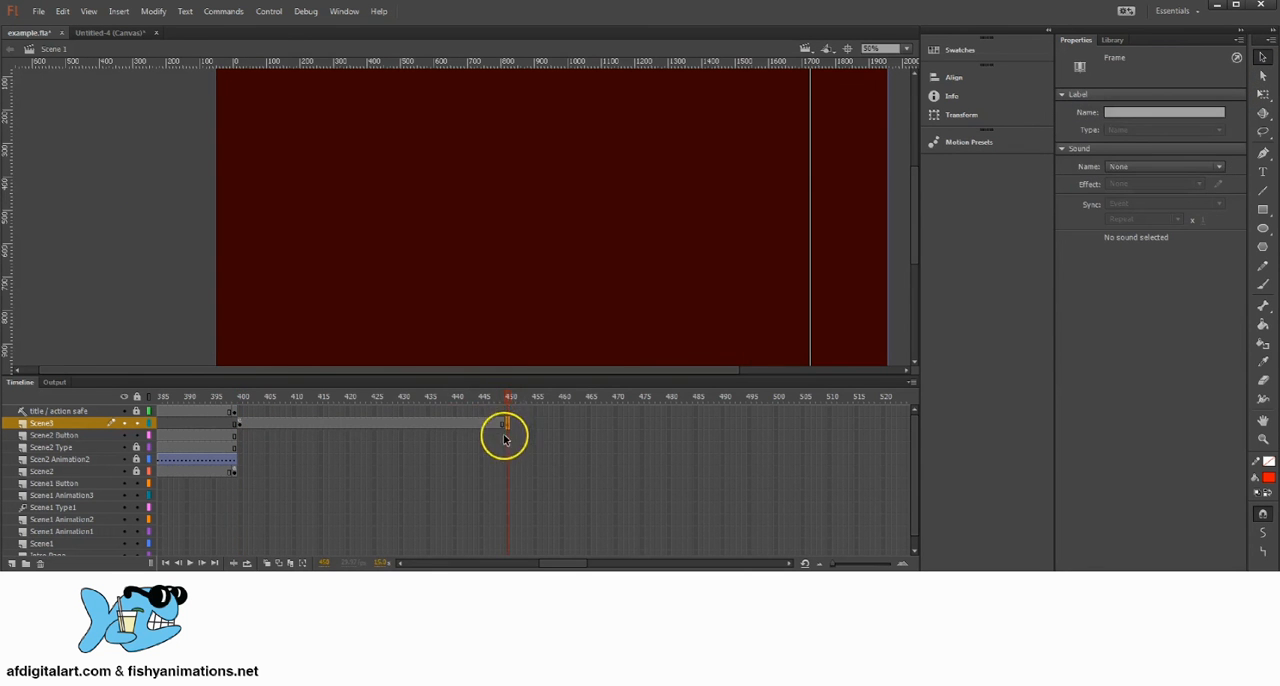
click(502, 427)
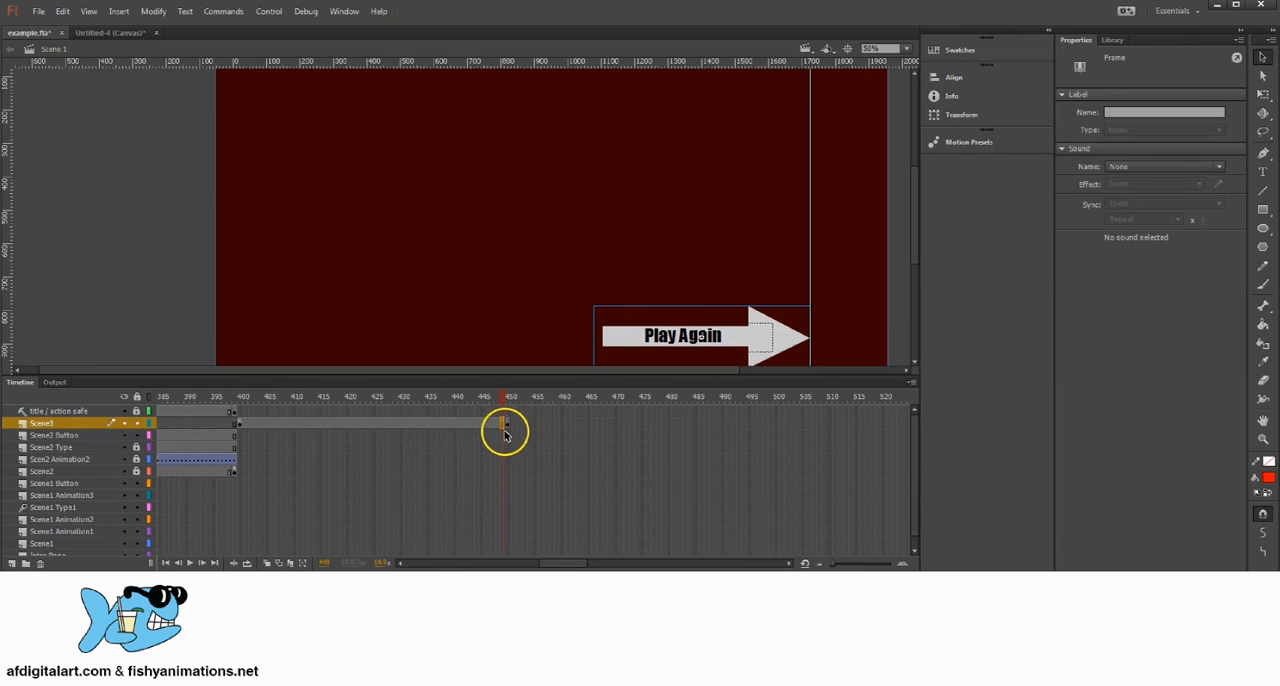
right_click(503, 427)
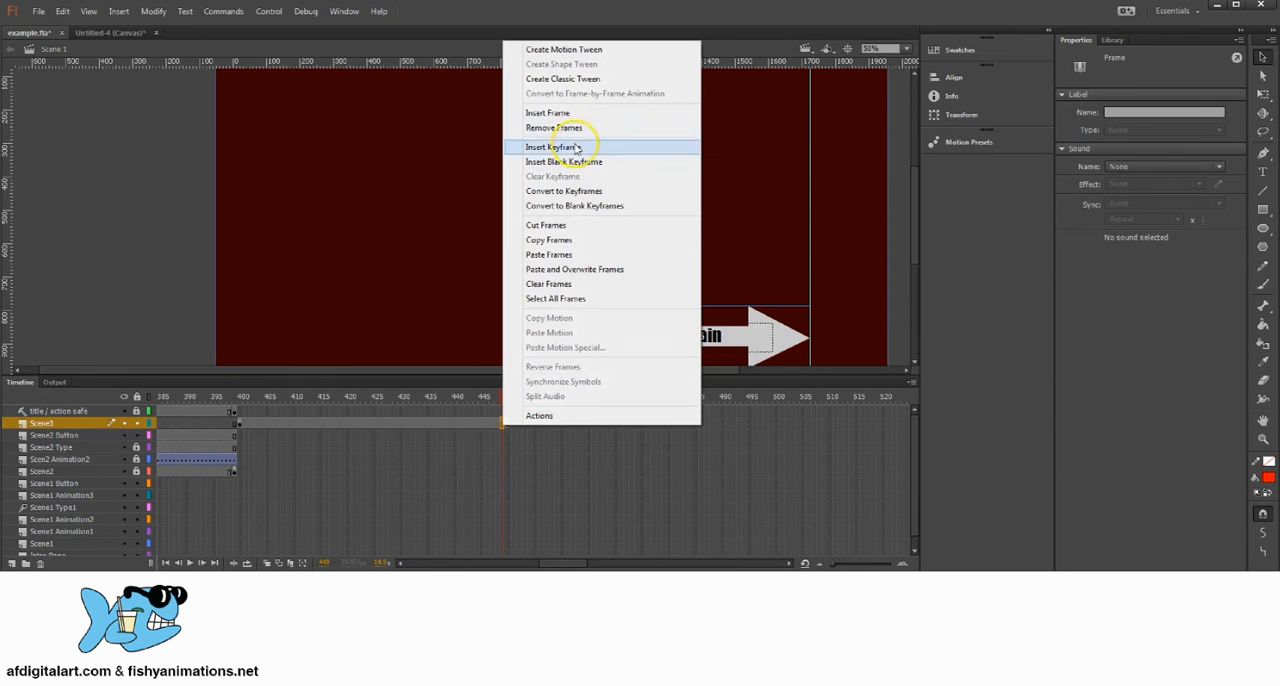
click(560, 146)
drag(504, 427, 510, 424)
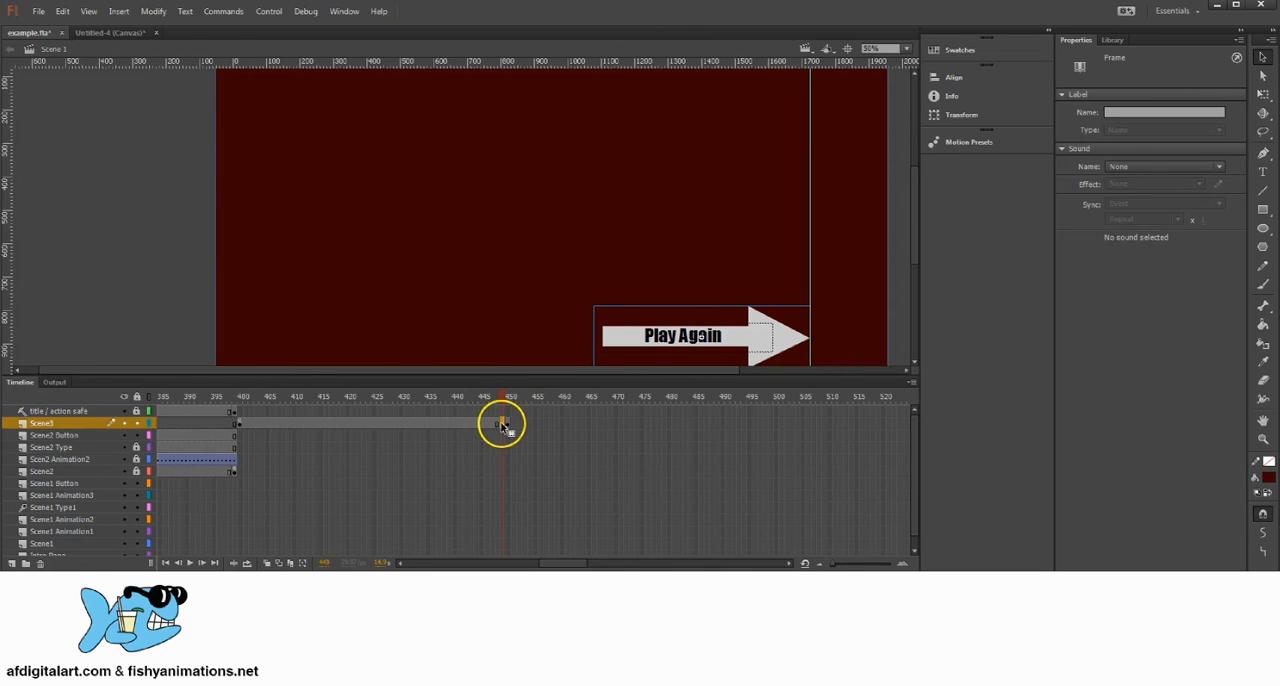
click(508, 398)
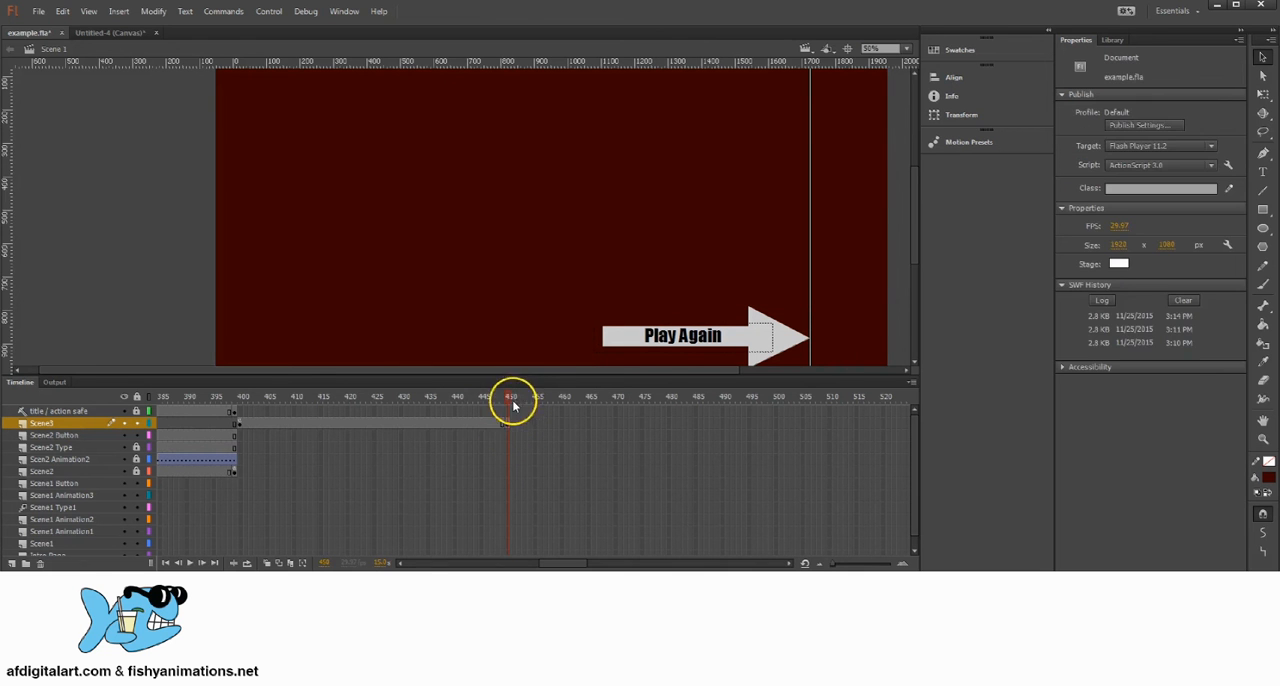
click(727, 350)
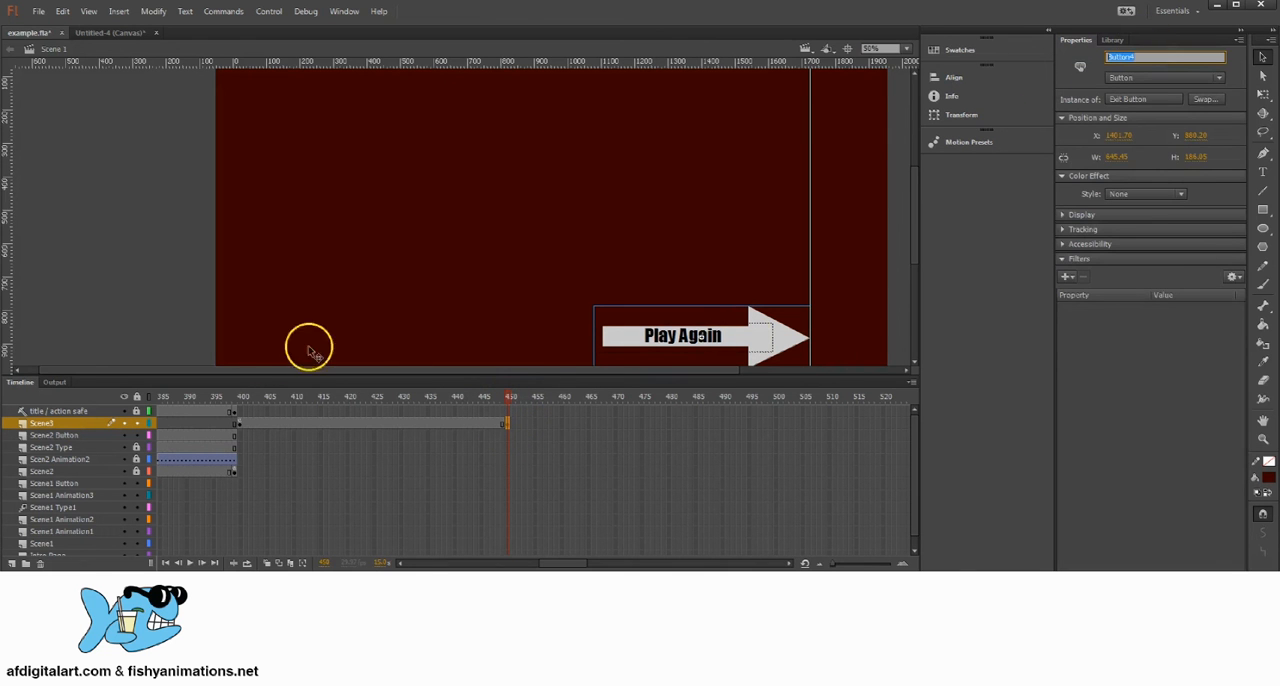
Step: Add a layer named The End above Scene3 and insert a keyframe on it at frame 400
click(240, 423)
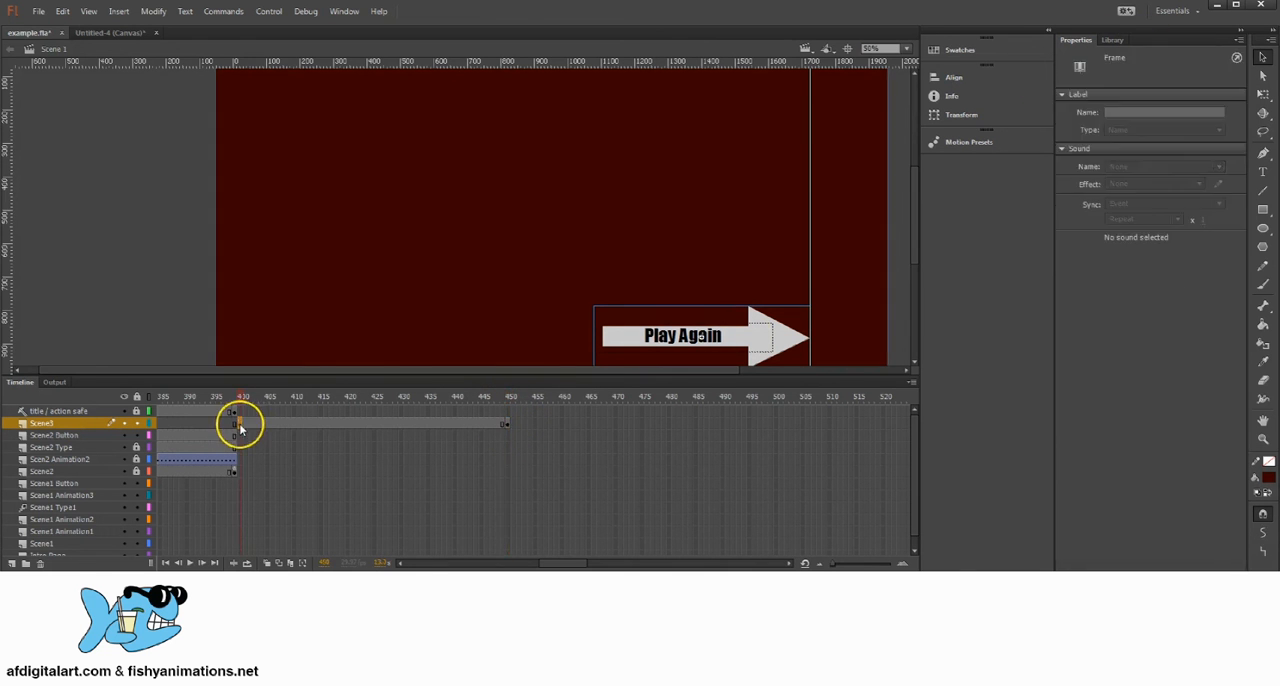
click(789, 337)
key(space)
drag(538, 186, 537, 212)
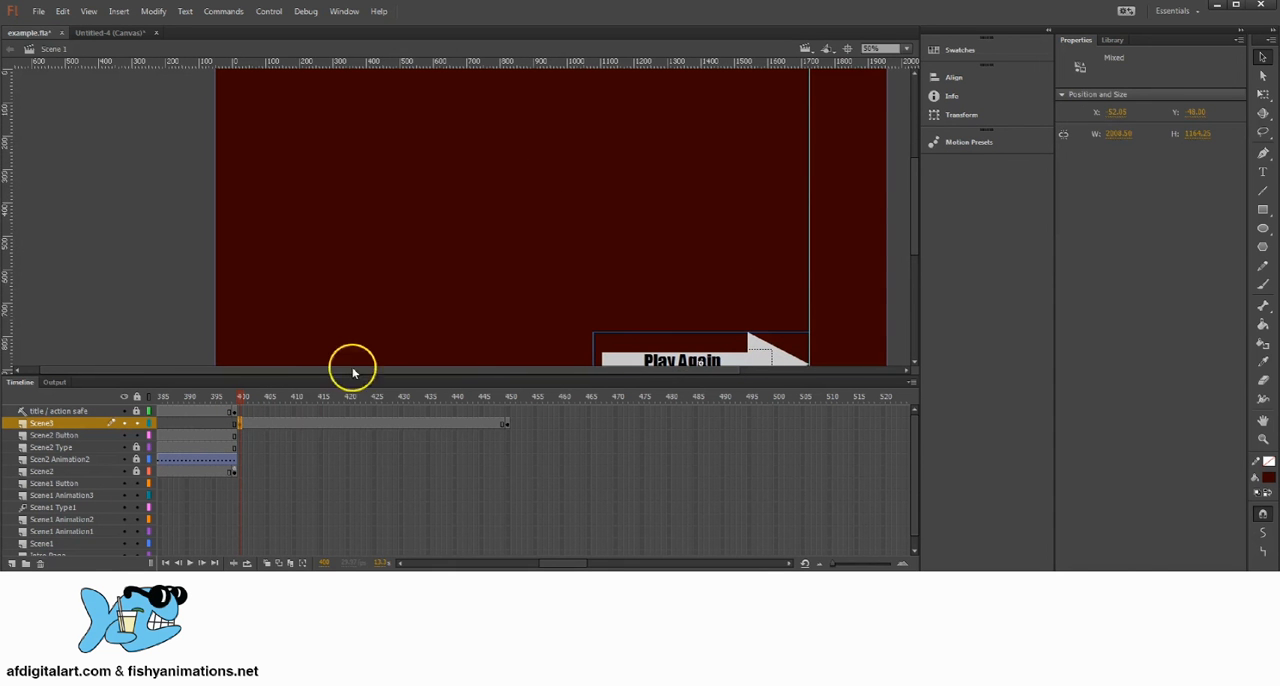
click(12, 563)
click(50, 427)
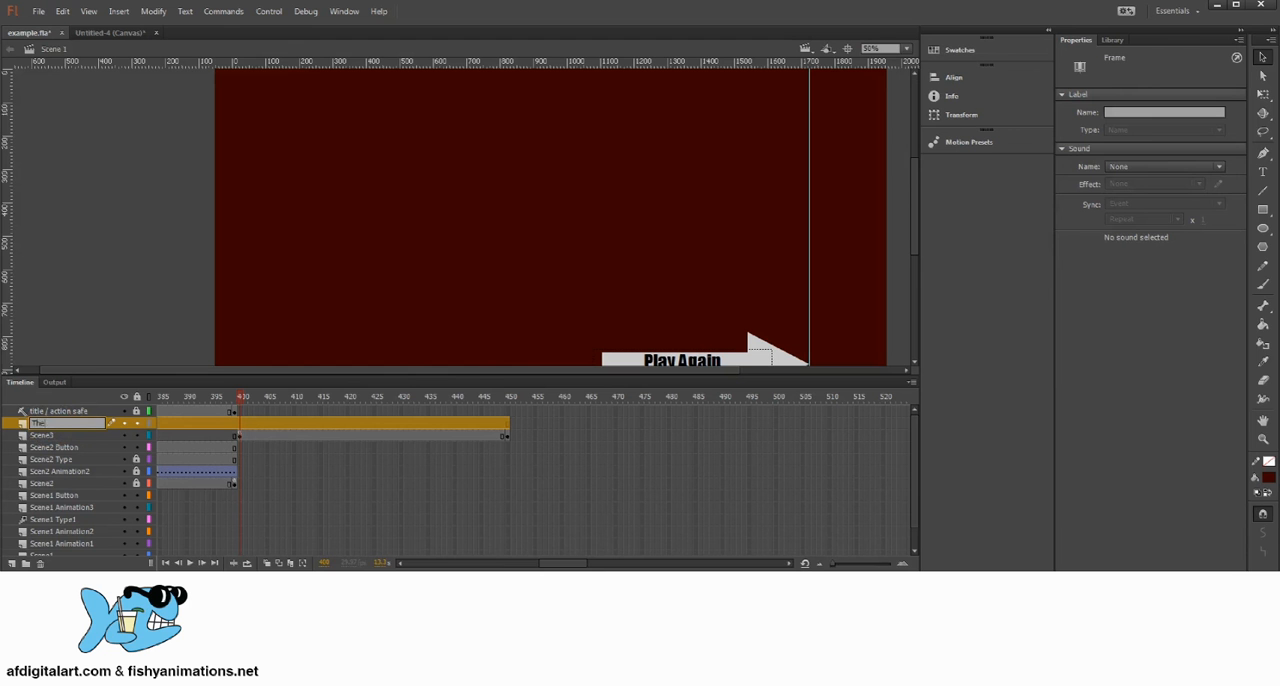
click(315, 424)
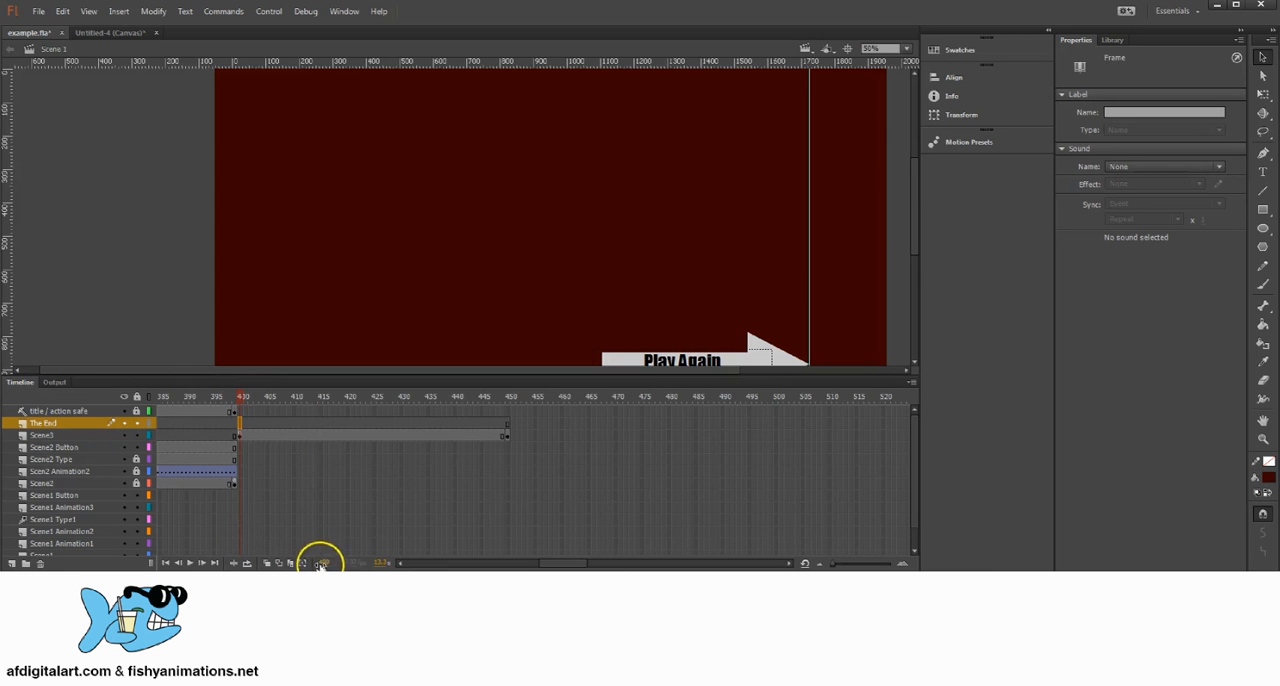
right_click(240, 427)
click(343, 143)
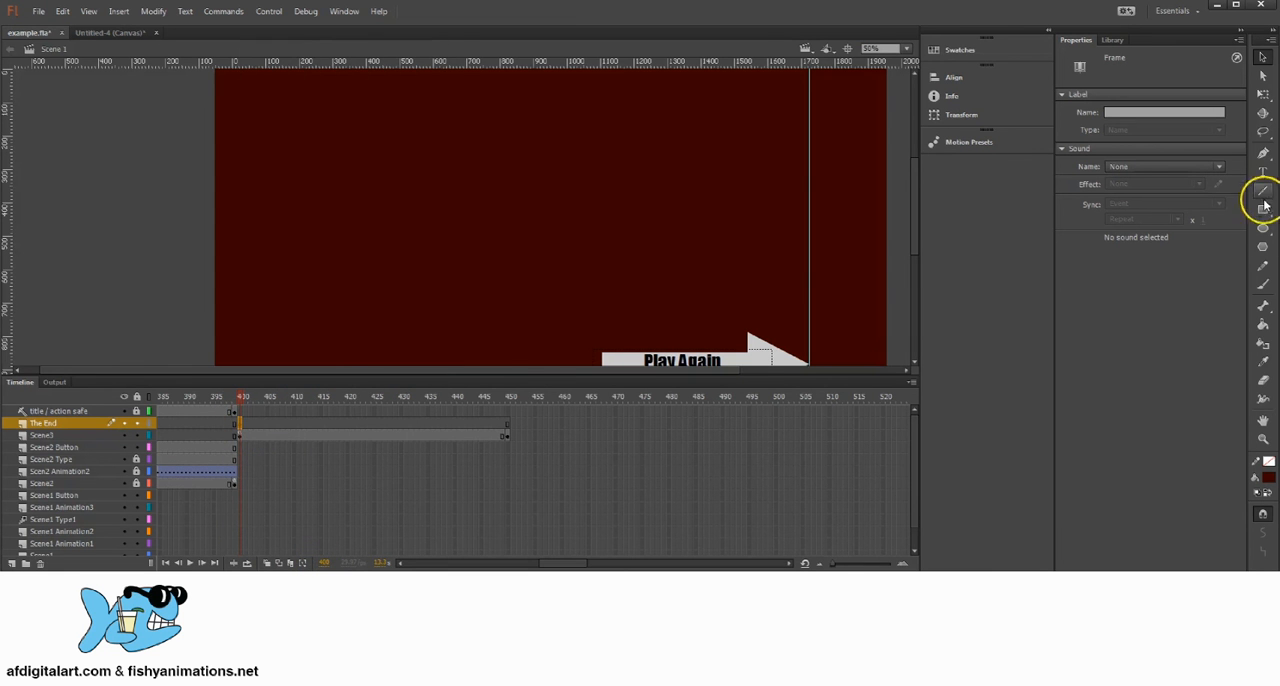
Step: Add white "The End" text in a box about 1108 by 417 px in the upper middle of the stage
click(1263, 171)
click(1270, 482)
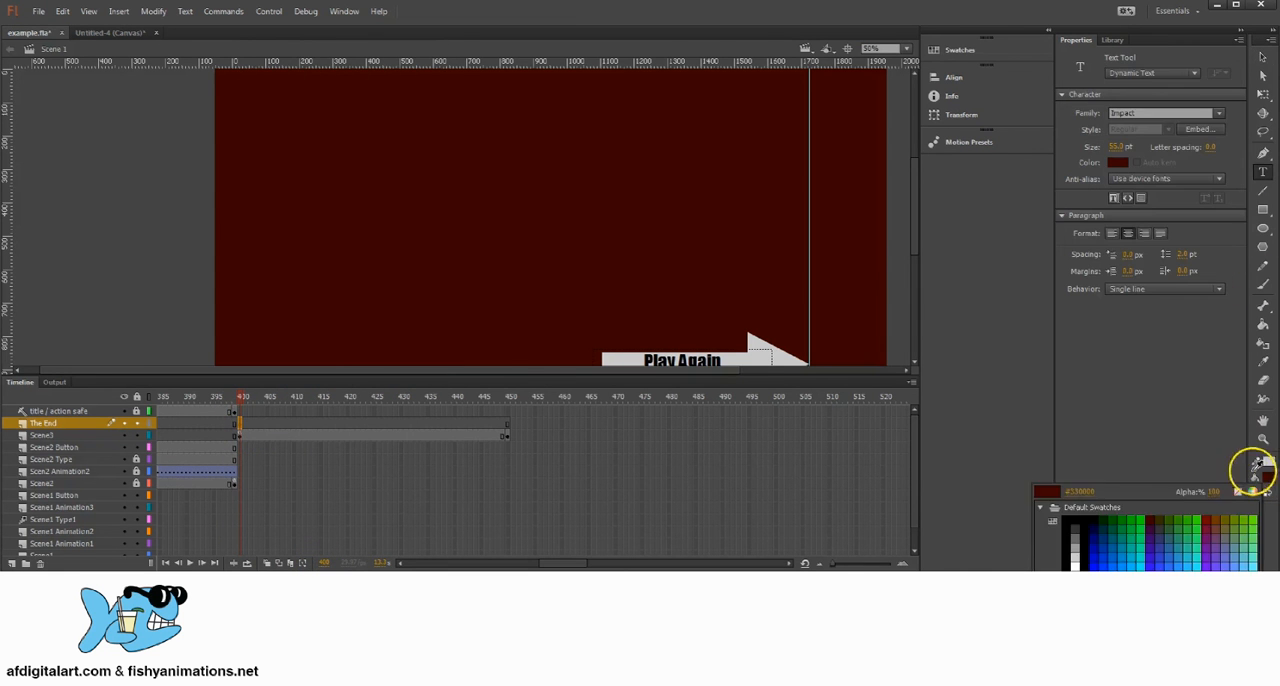
click(1068, 556)
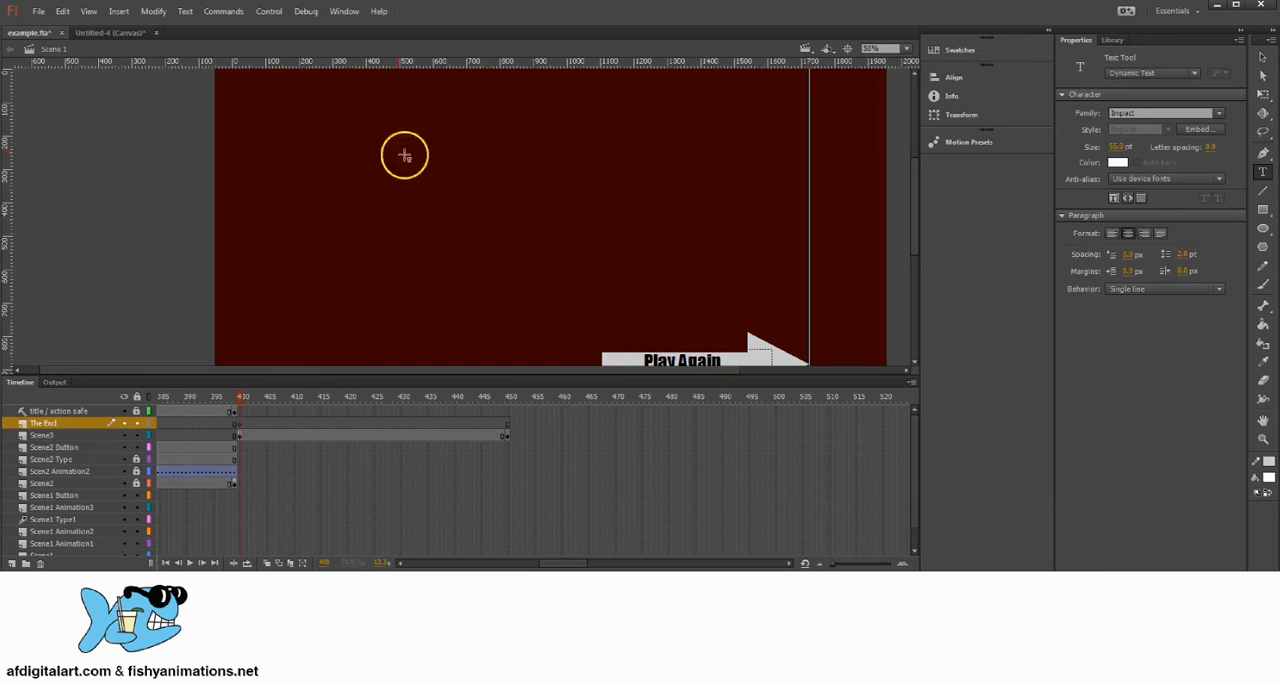
drag(351, 121, 716, 261)
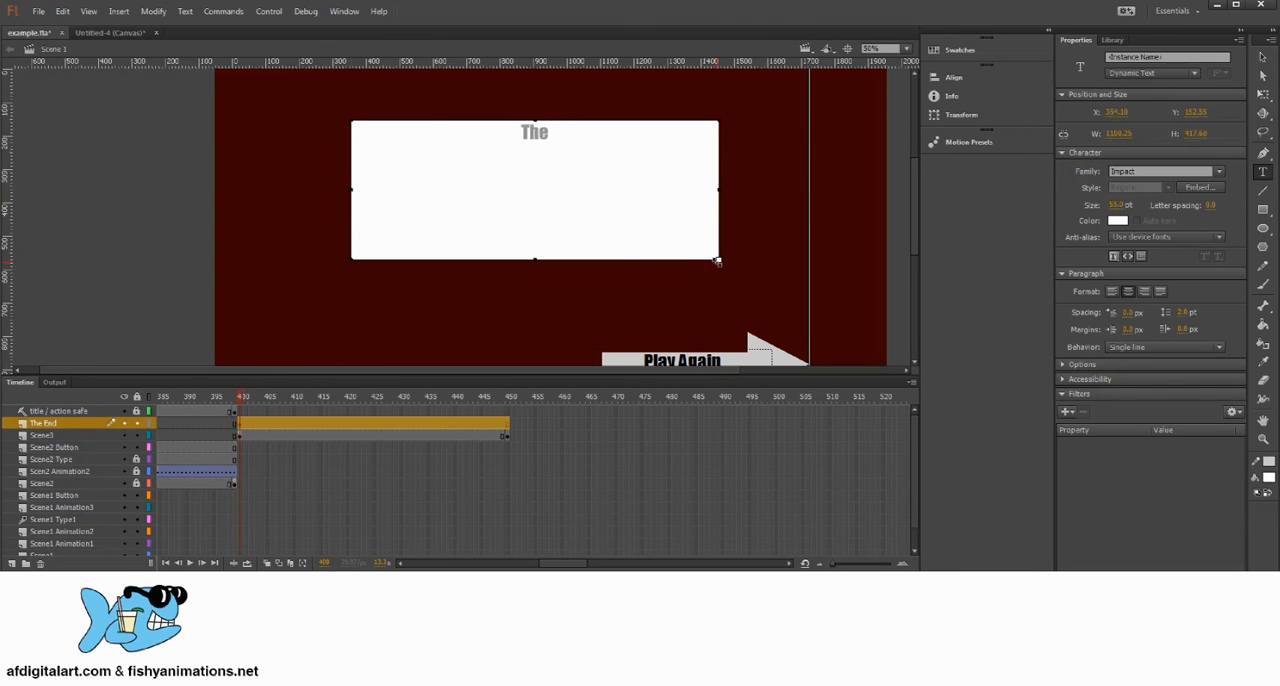
text(The End)
Step: Set the font size of the "The End" text to 300 pt and return to the Selection tool
drag(565, 133, 503, 133)
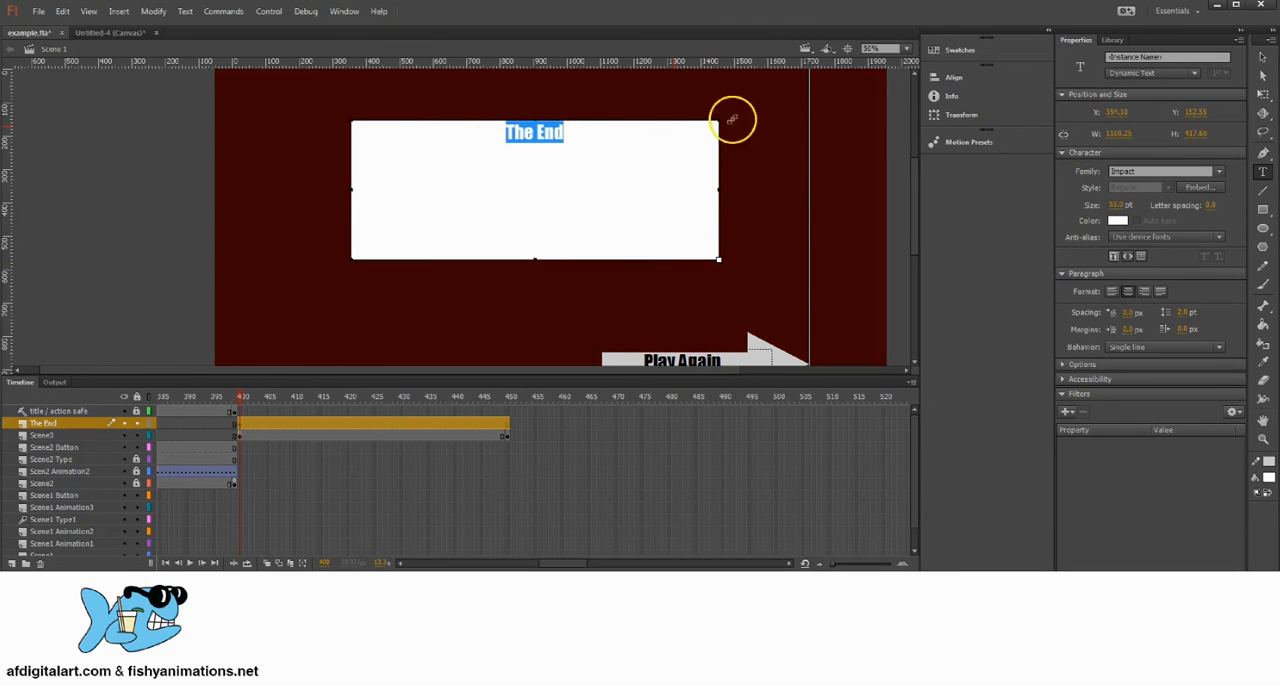
drag(1115, 205, 1181, 232)
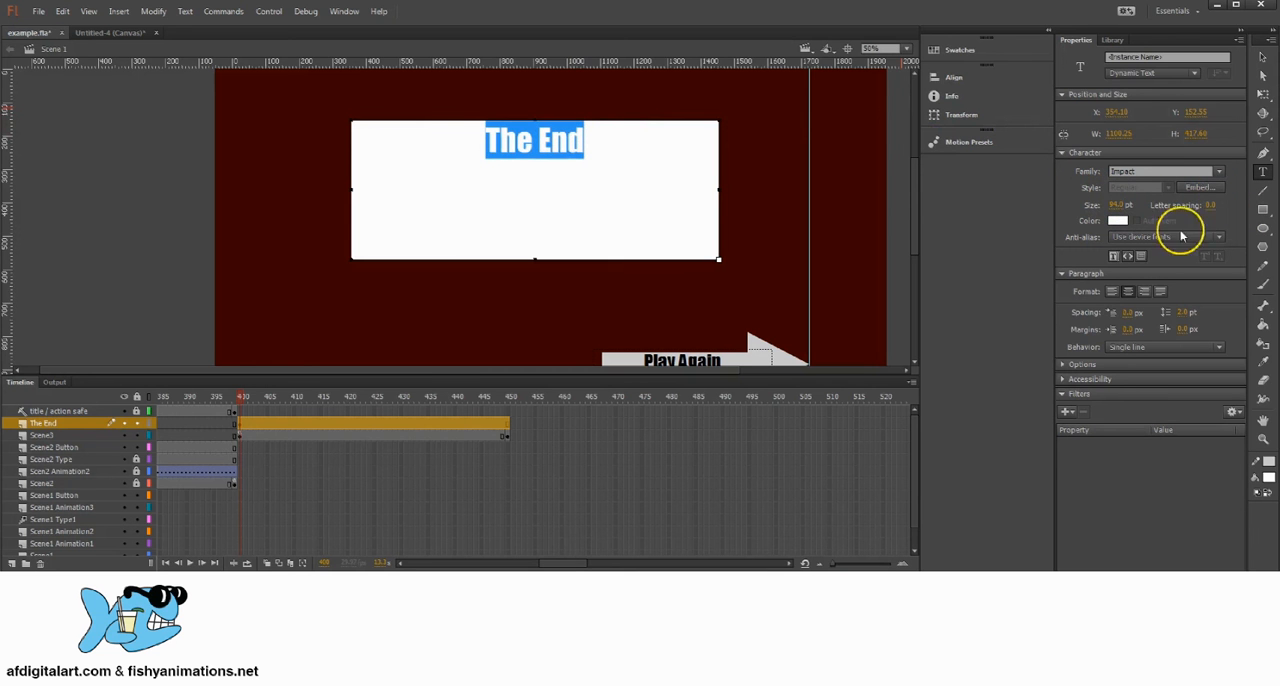
drag(1117, 207, 1195, 207)
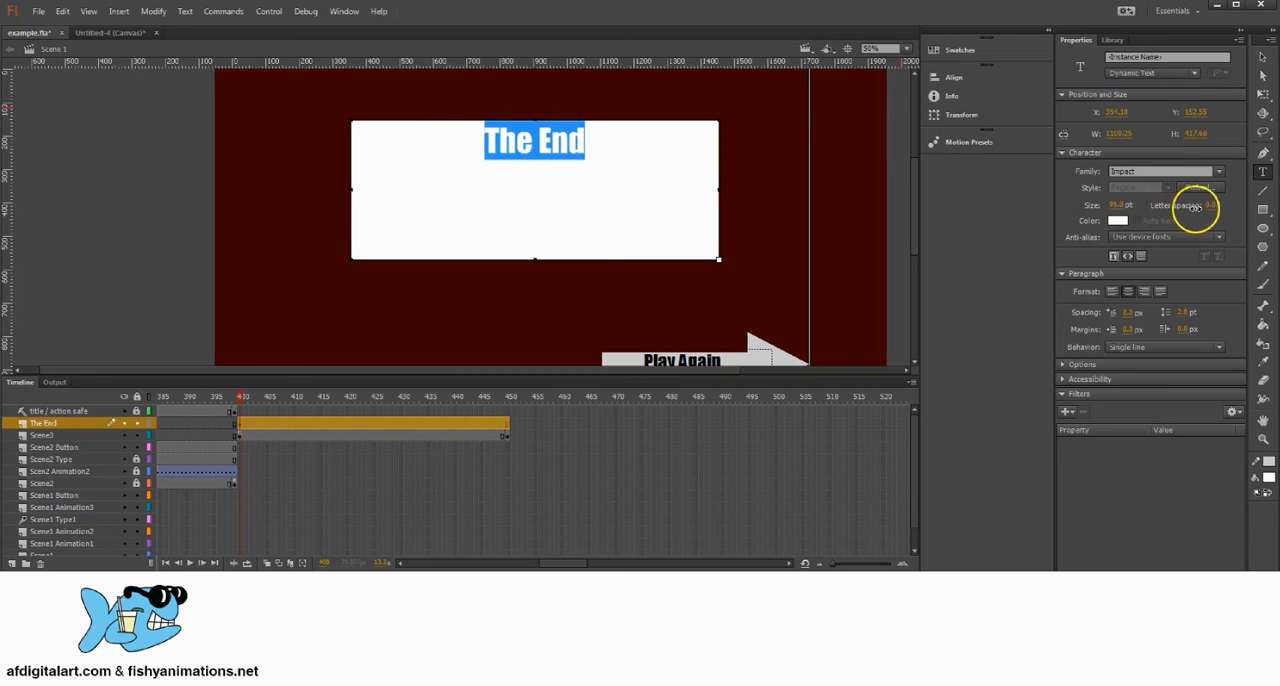
click(1127, 206)
text(30)
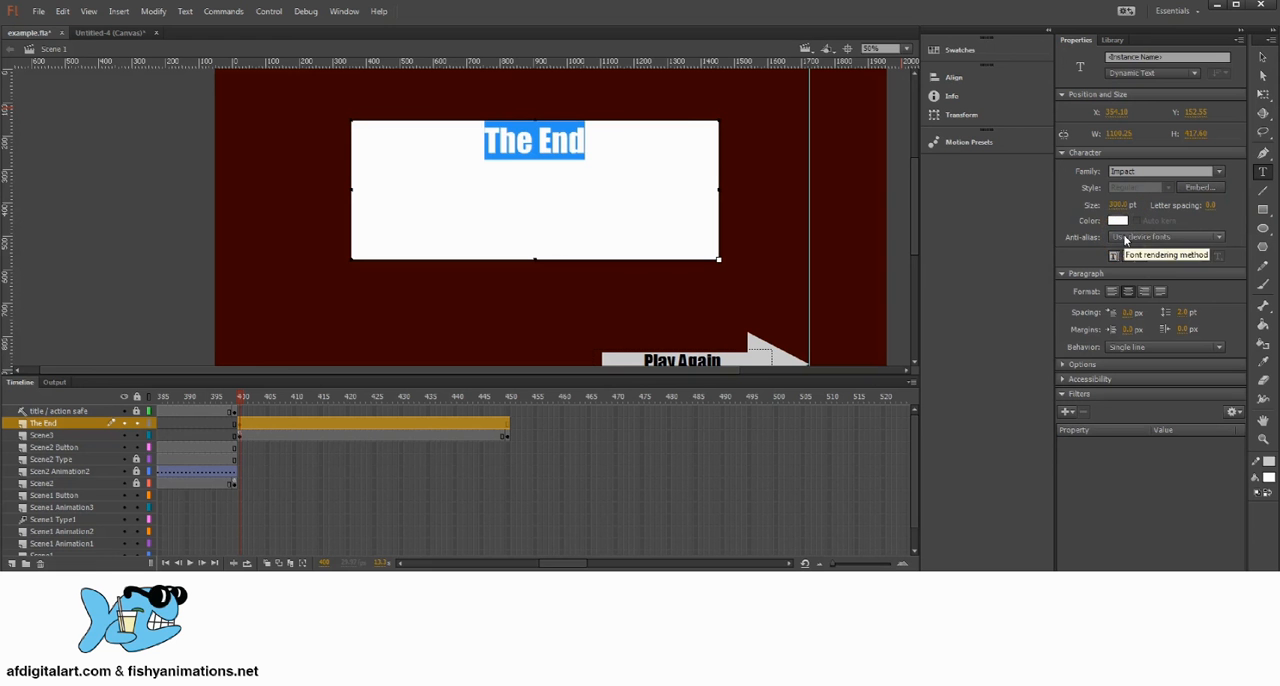
click(1262, 57)
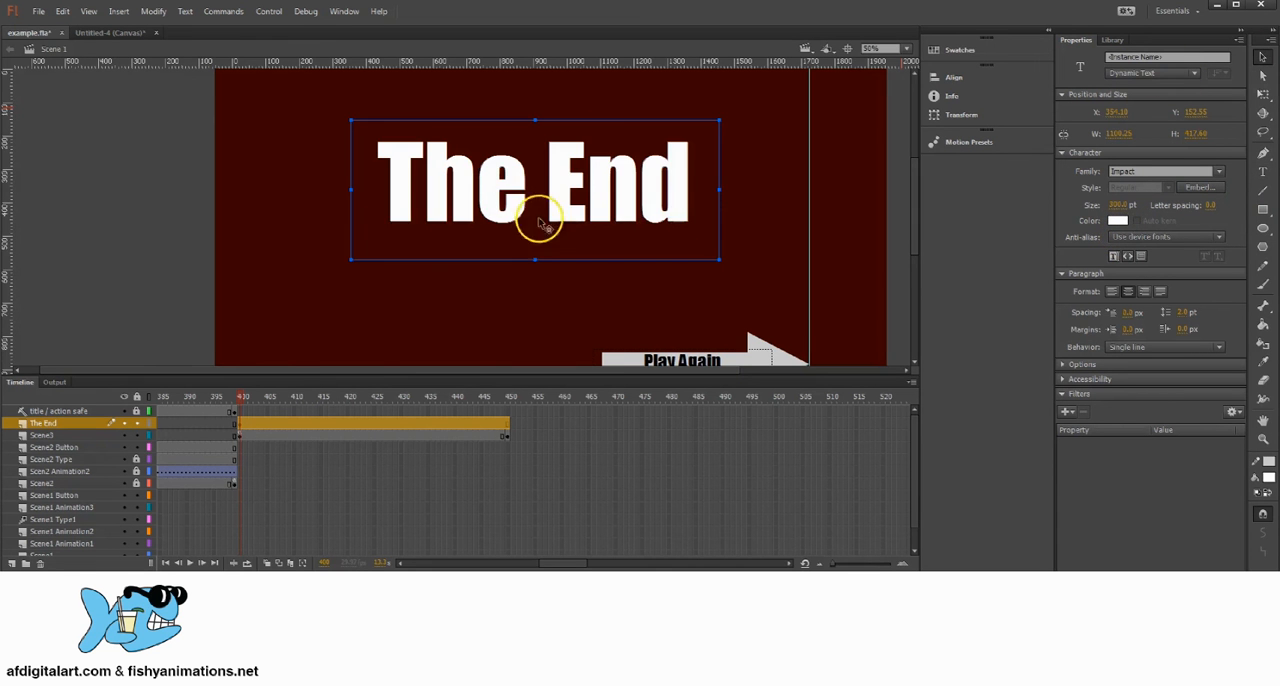
Step: Move the "The End" text straight down the stage to a Y position of about 224 px
key(space)
mouse_move(530, 206)
mouse_down()
mouse_move(503, 234)
mouse_move(538, 166)
mouse_move(554, 219)
mouse_move(554, 205)
mouse_up()
drag(609, 149, 608, 173)
key(space)
drag(485, 225, 522, 236)
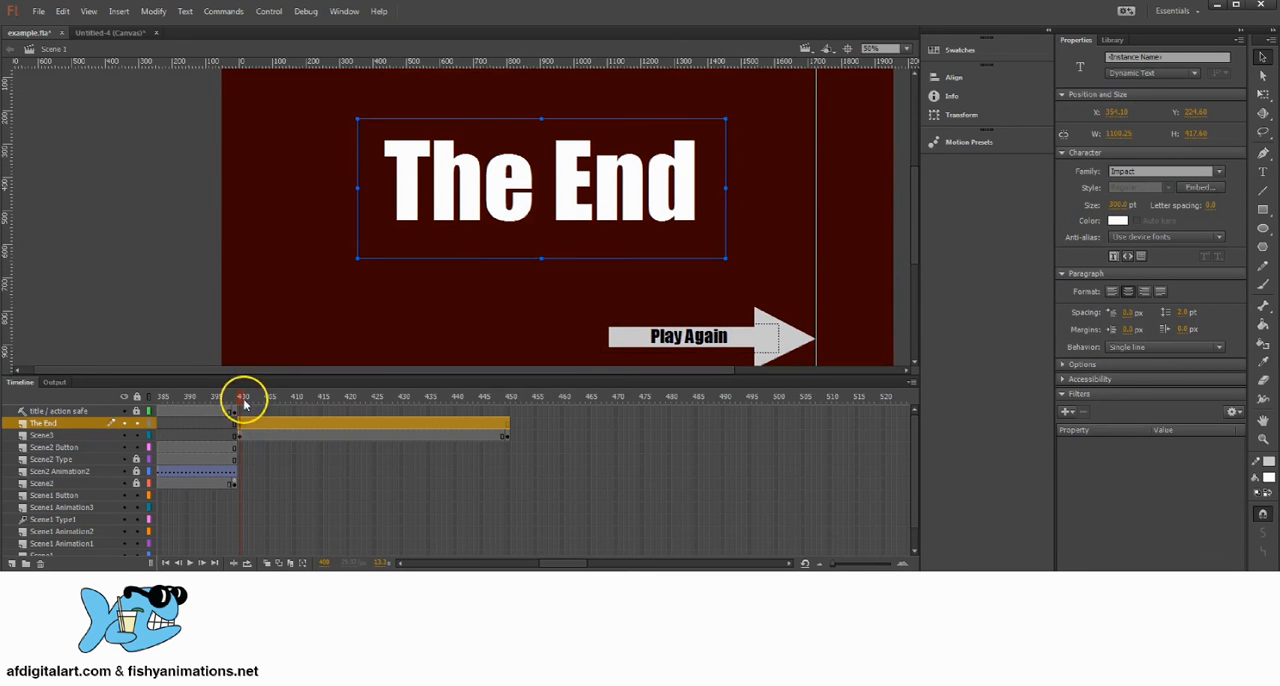
Step: Select frame 450 of the Scene3 layer and copy the last-keyframe stop(); command from the storybook-animation-script document in Word
drag(243, 398, 510, 406)
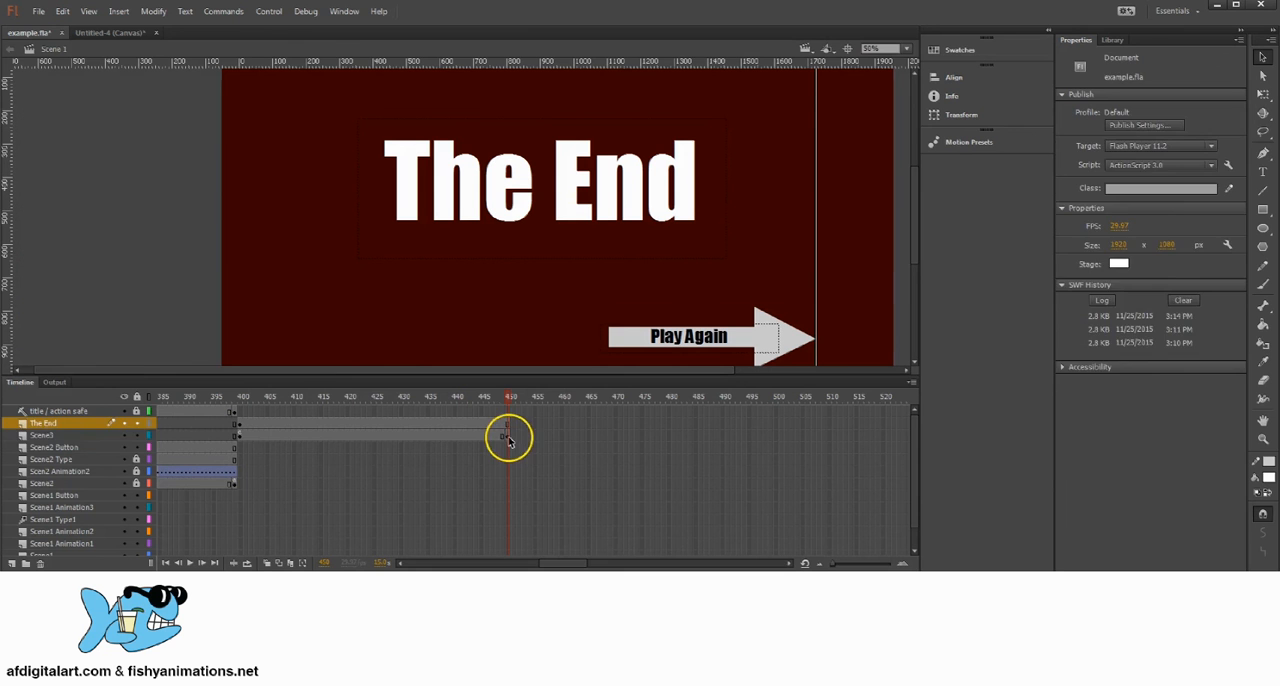
click(508, 438)
click(510, 398)
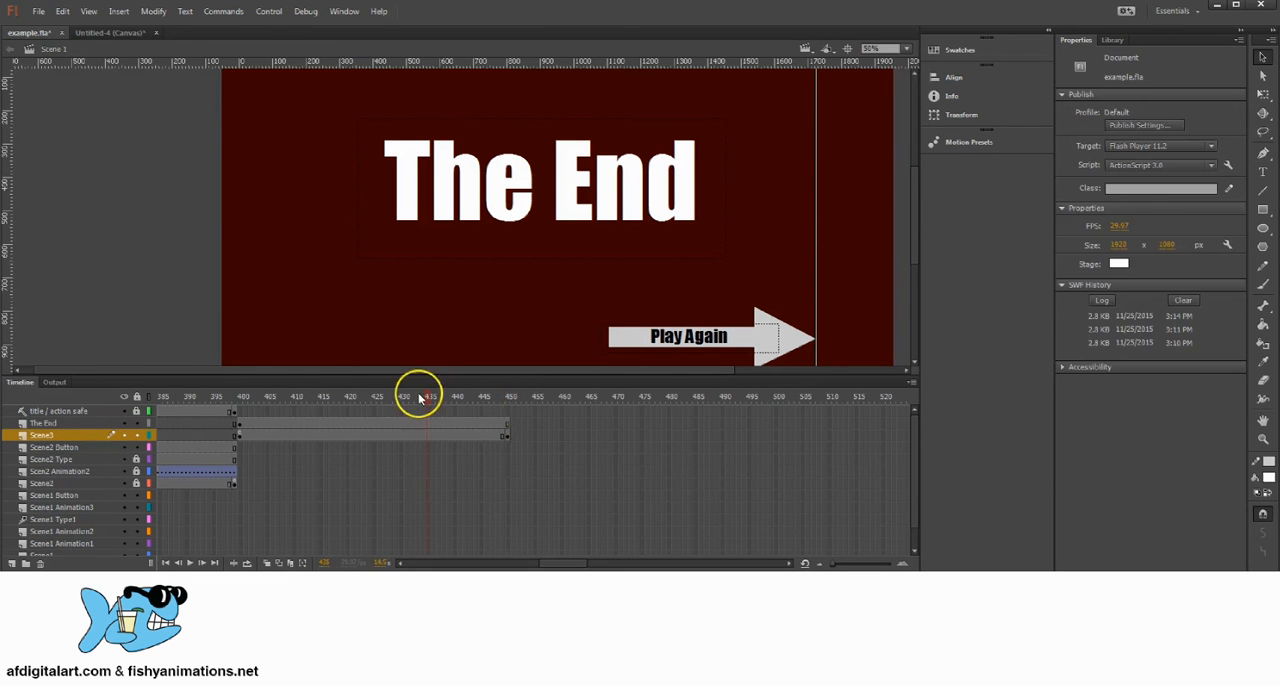
click(507, 435)
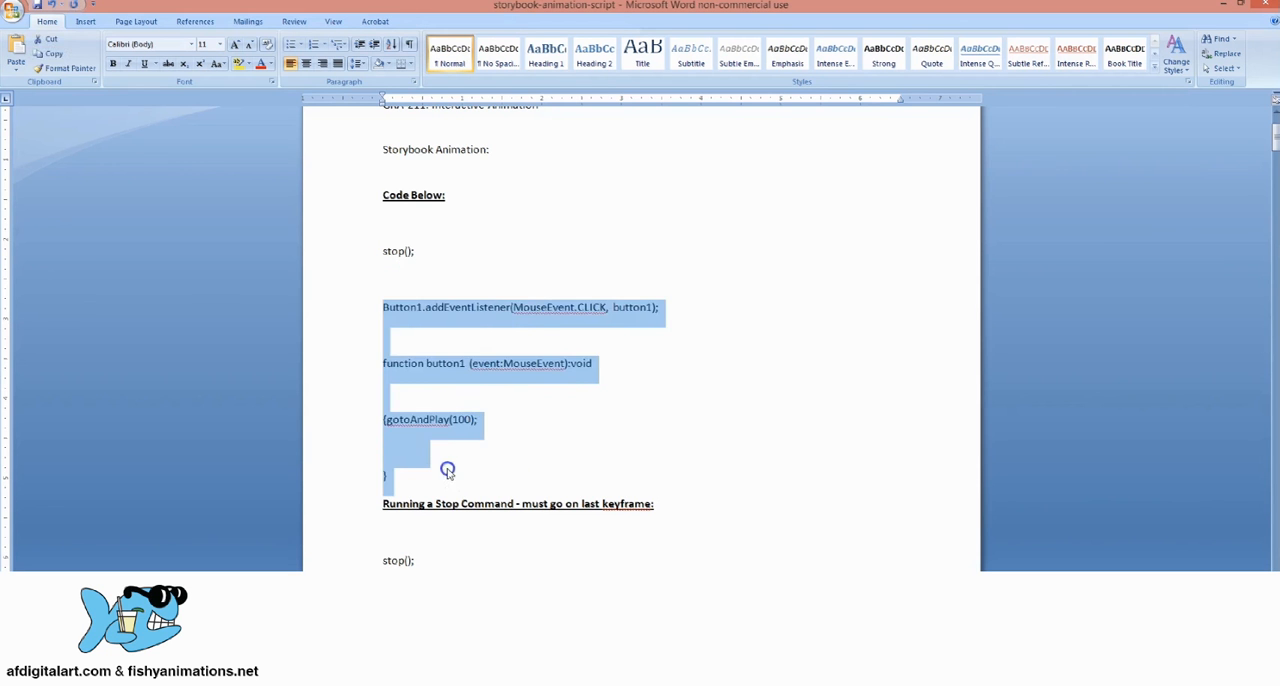
click(447, 470)
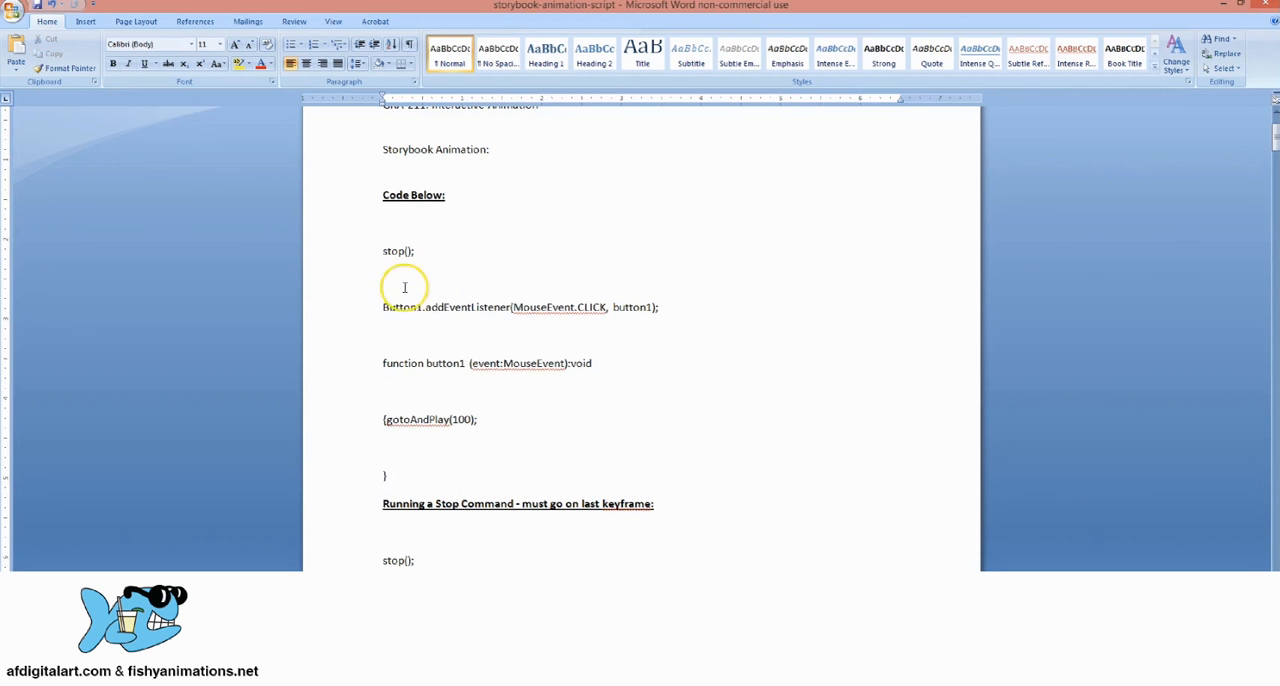
drag(414, 251, 394, 250)
right_click(408, 255)
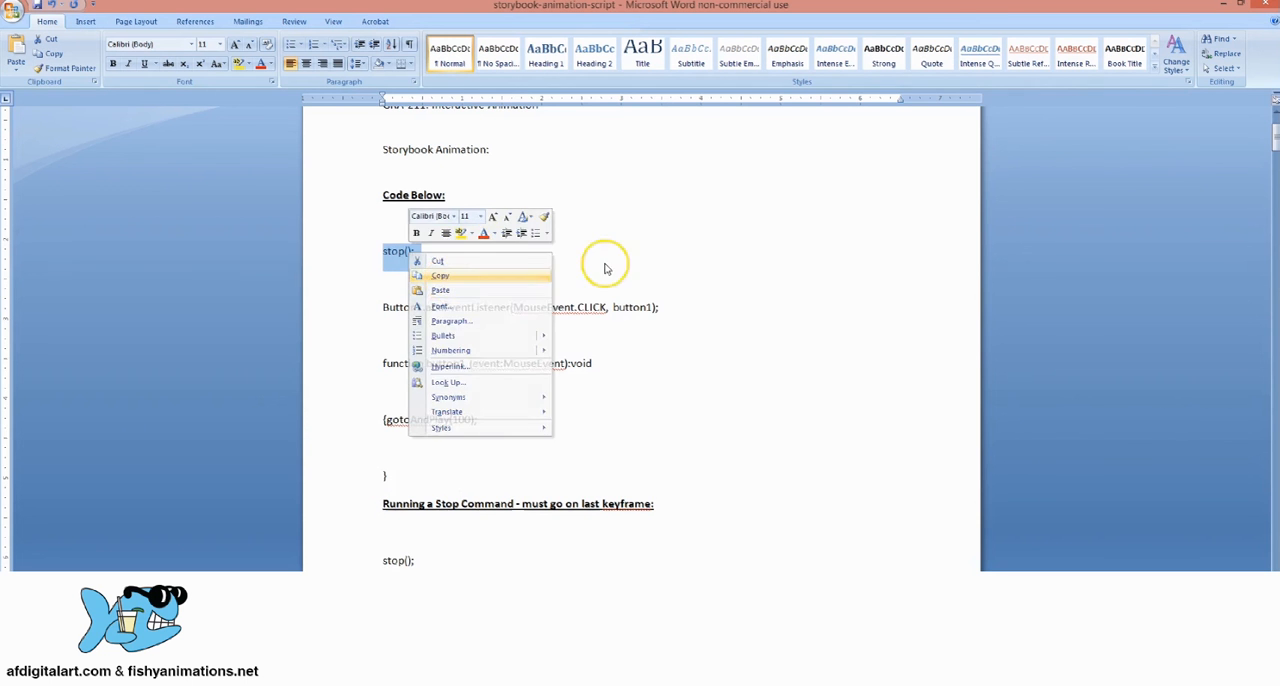
drag(420, 560, 384, 560)
key(ctrl+c)
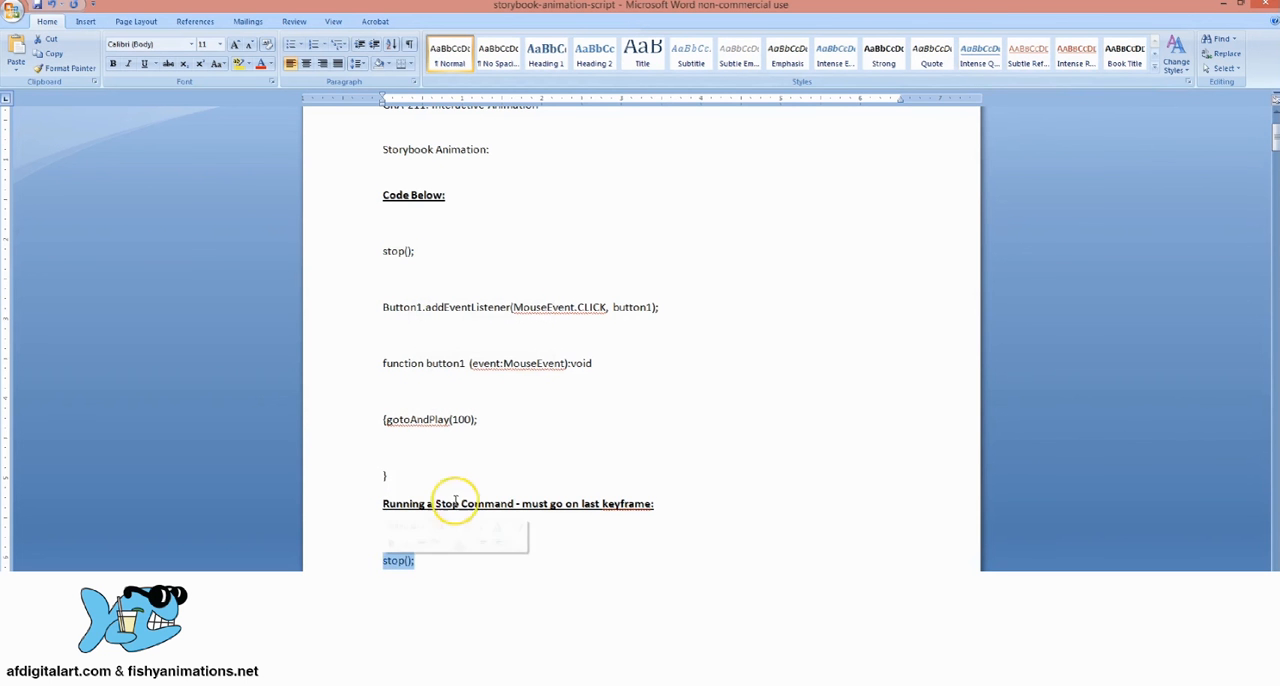
click(1224, 6)
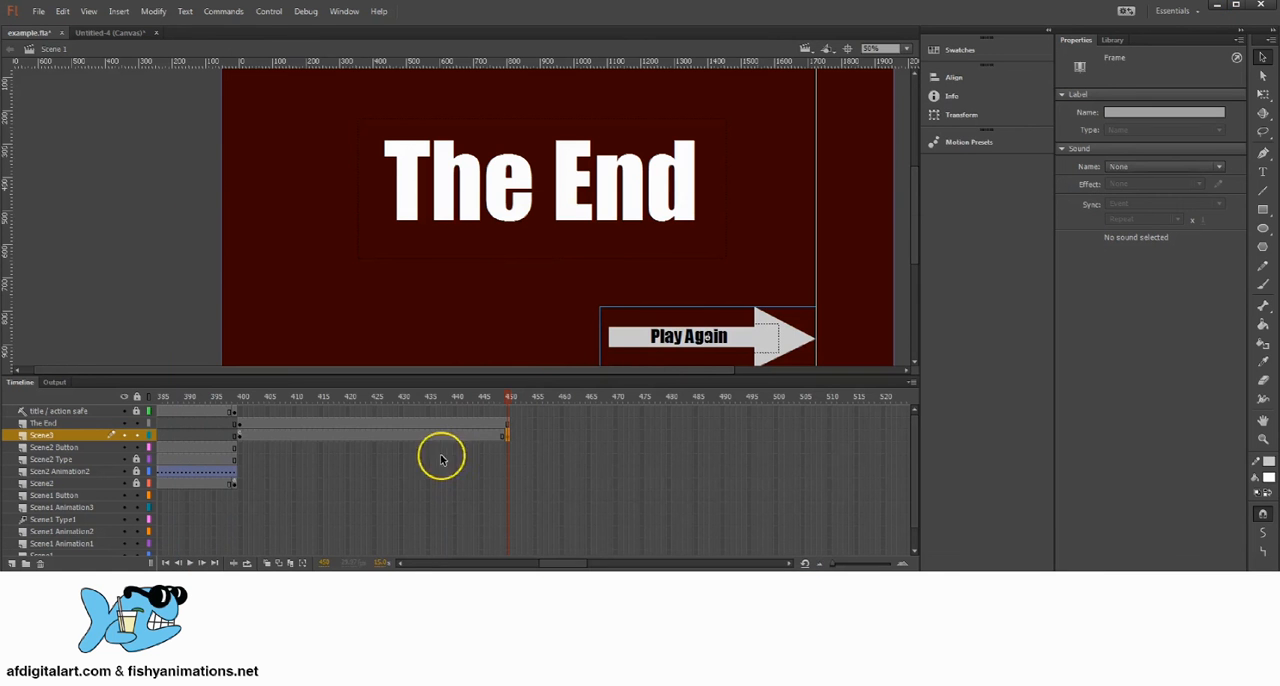
Step: Switch to Flash, paste the stop(); command into the Actions script of Scene3's frame 450, and close the script editor
click(510, 436)
click(344, 11)
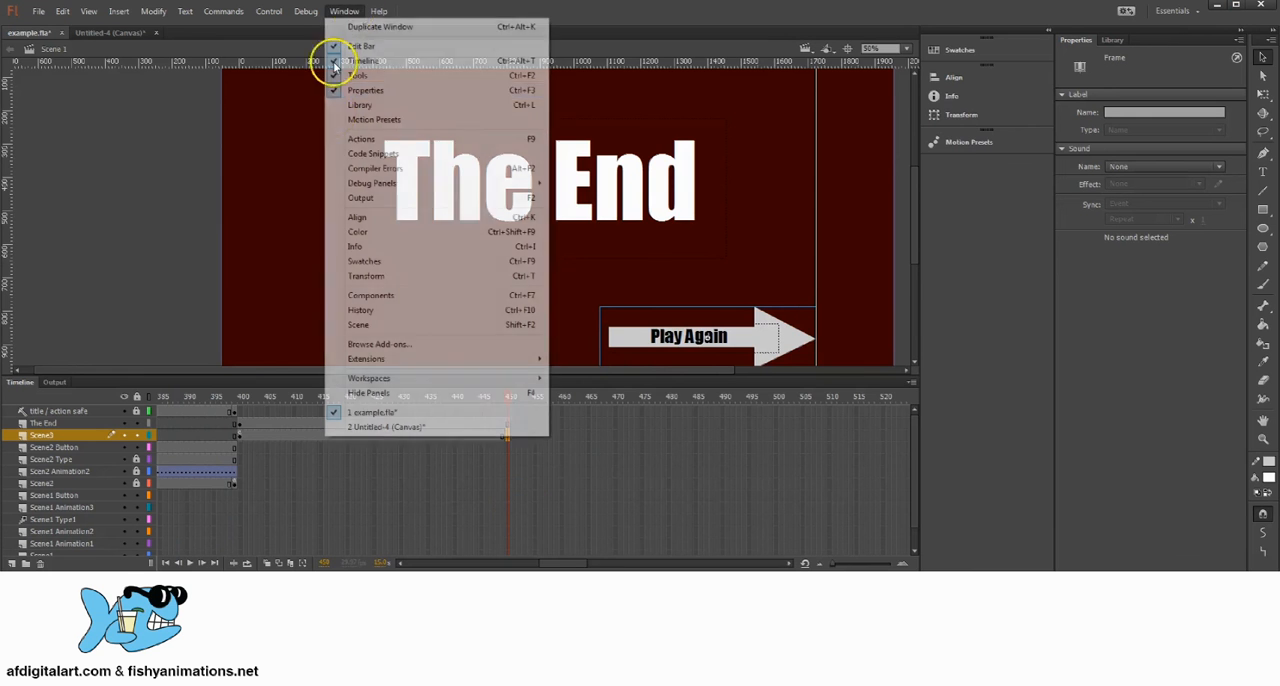
click(376, 142)
right_click(538, 156)
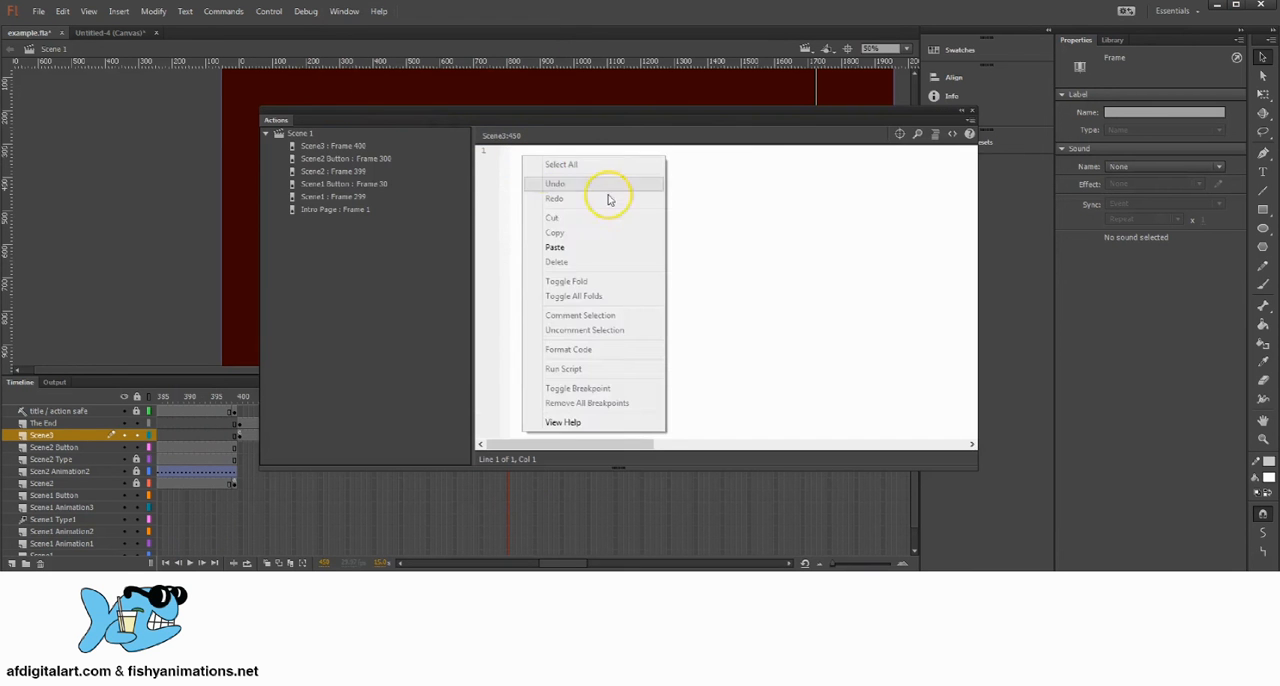
click(566, 241)
click(972, 118)
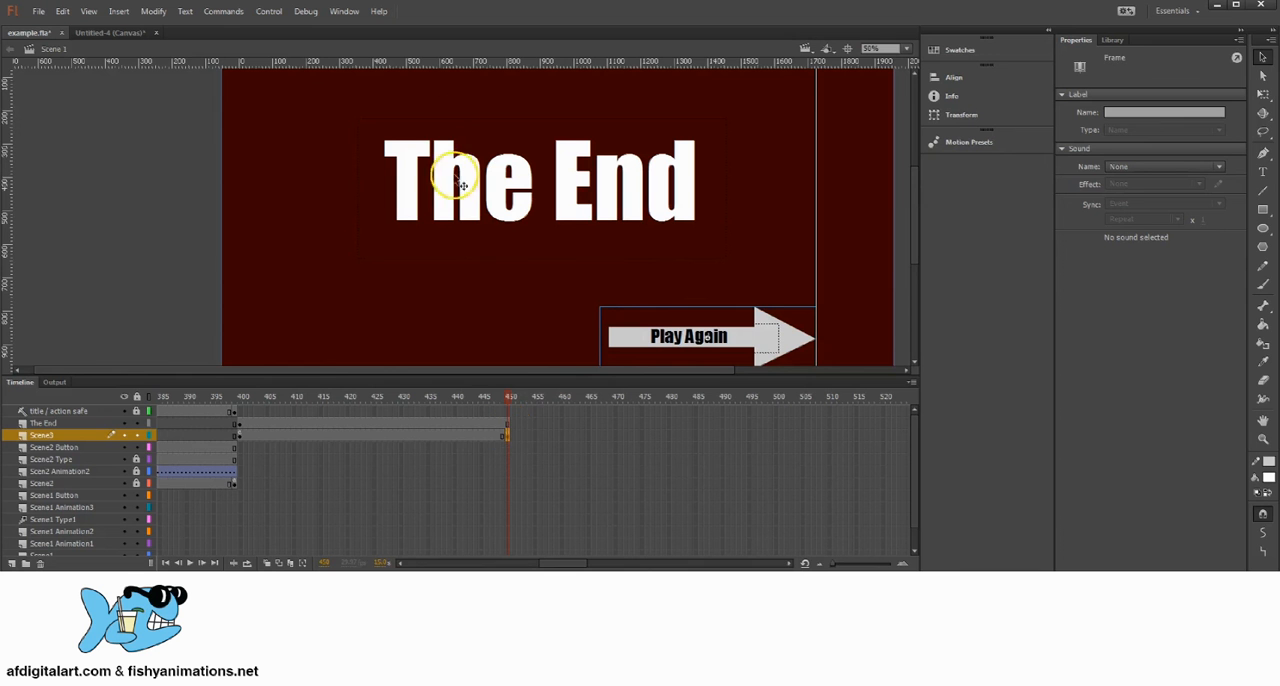
click(508, 438)
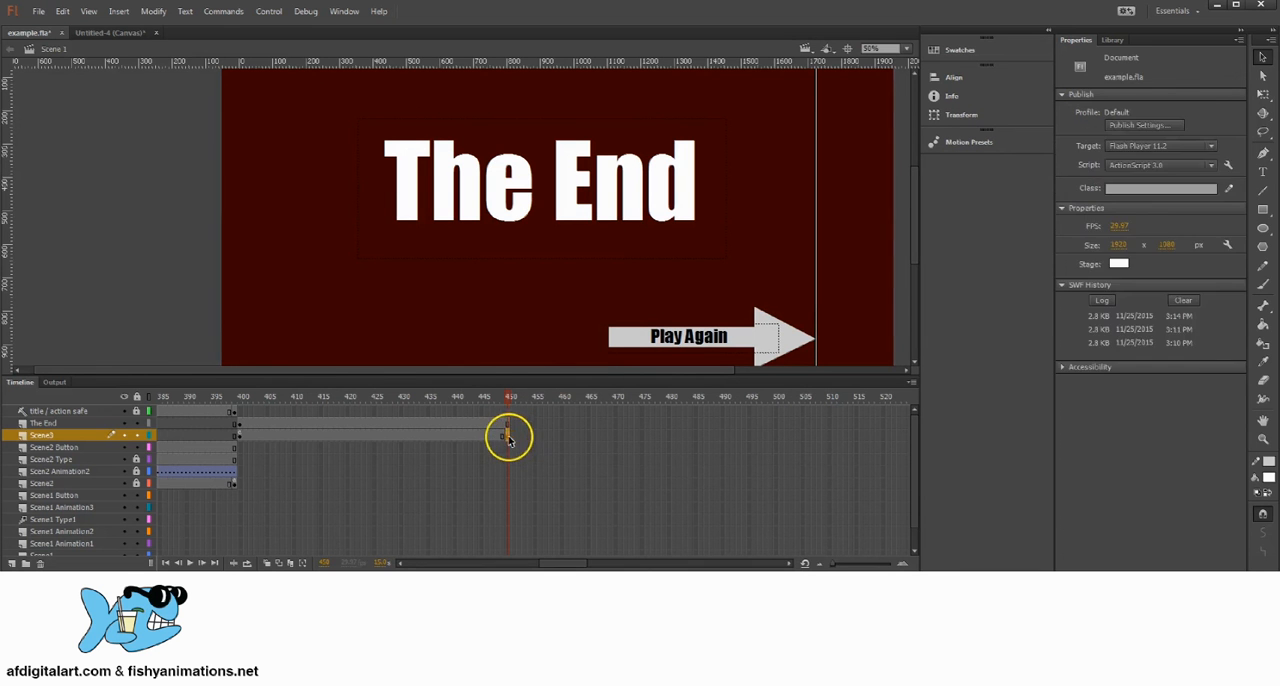
Step: Check the gotoAndPlay target in Scene3's frame 400 script, close the script editor and save the file
drag(508, 438, 243, 437)
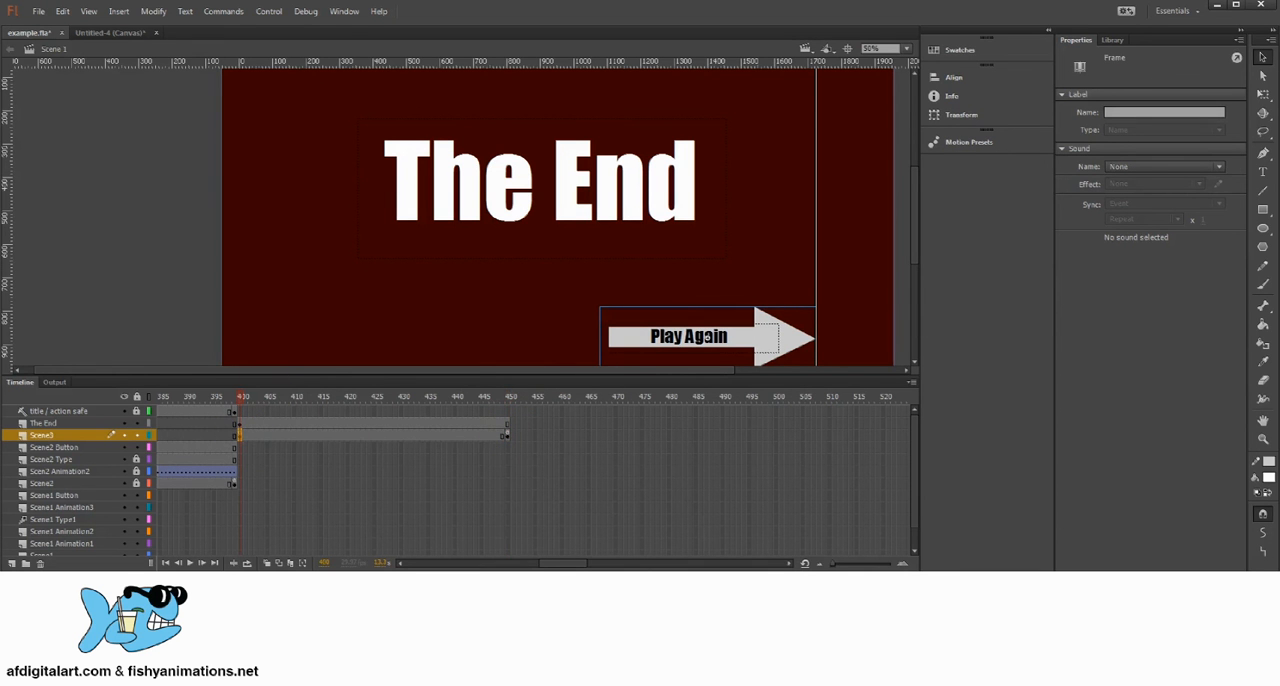
click(344, 11)
click(335, 134)
click(594, 211)
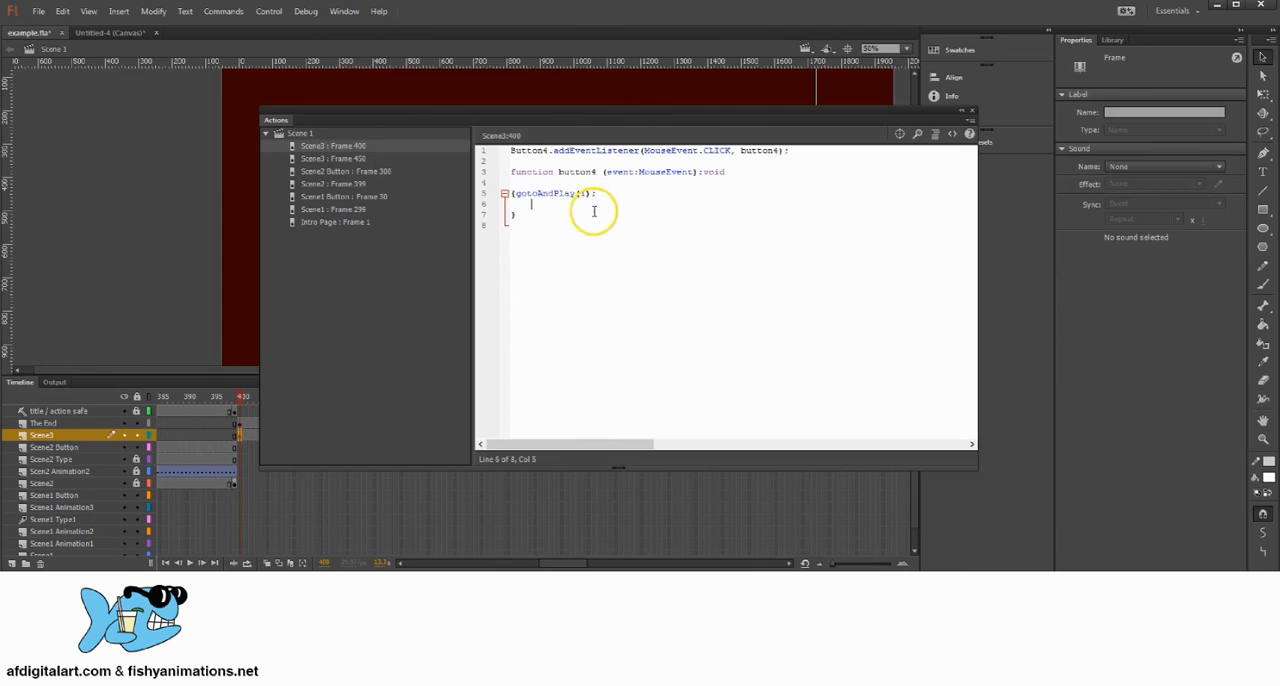
click(971, 110)
click(38, 11)
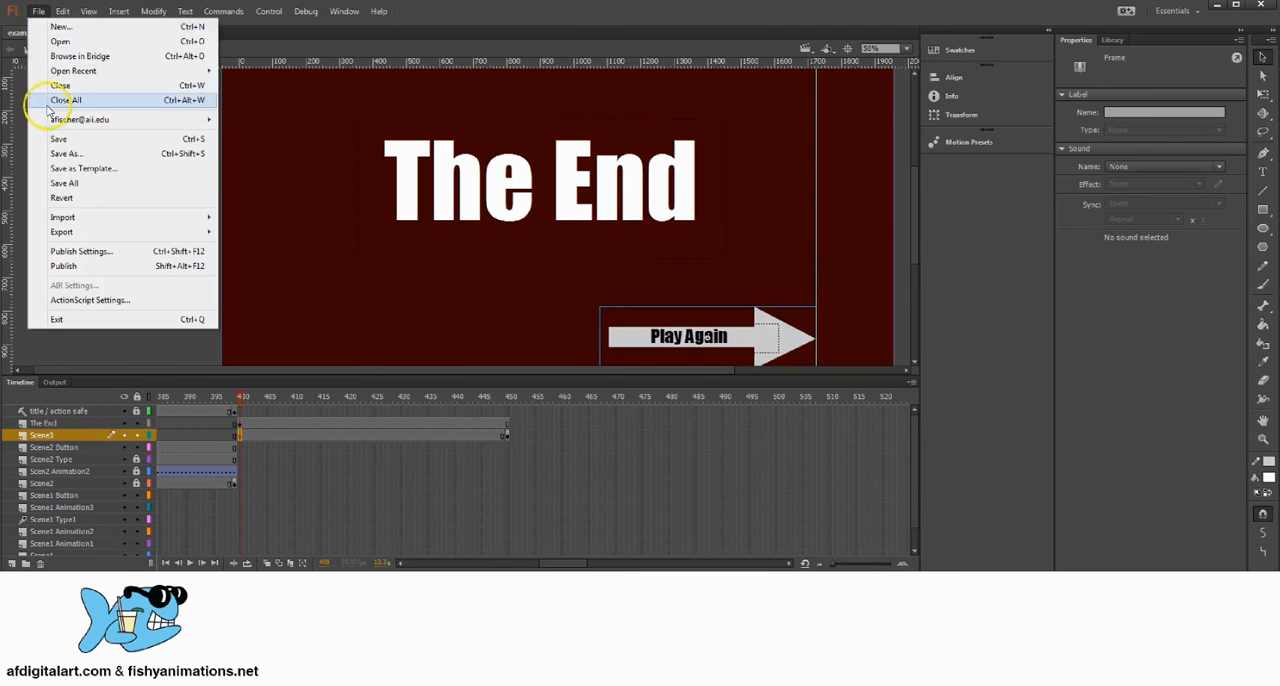
click(50, 136)
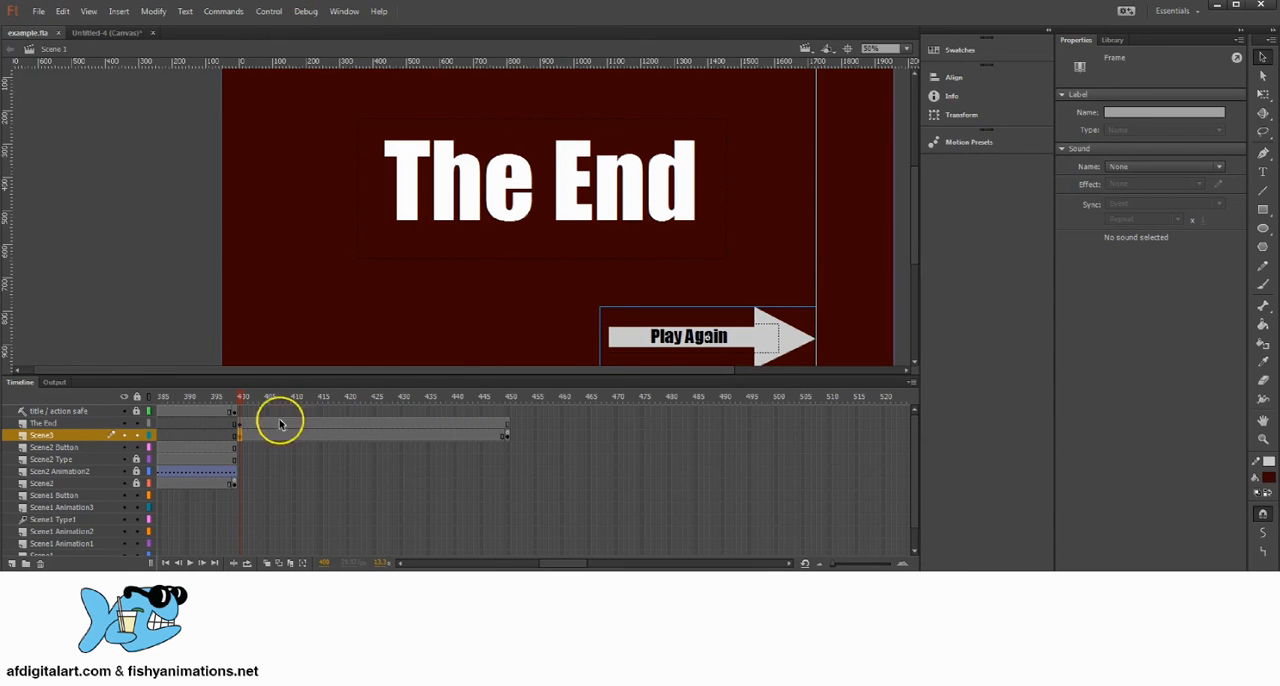
Step: Scrub through the timeline from Scene3 to frame 1, examining the Play Again and Go to Next Page buttons and their layers
drag(571, 563, 417, 543)
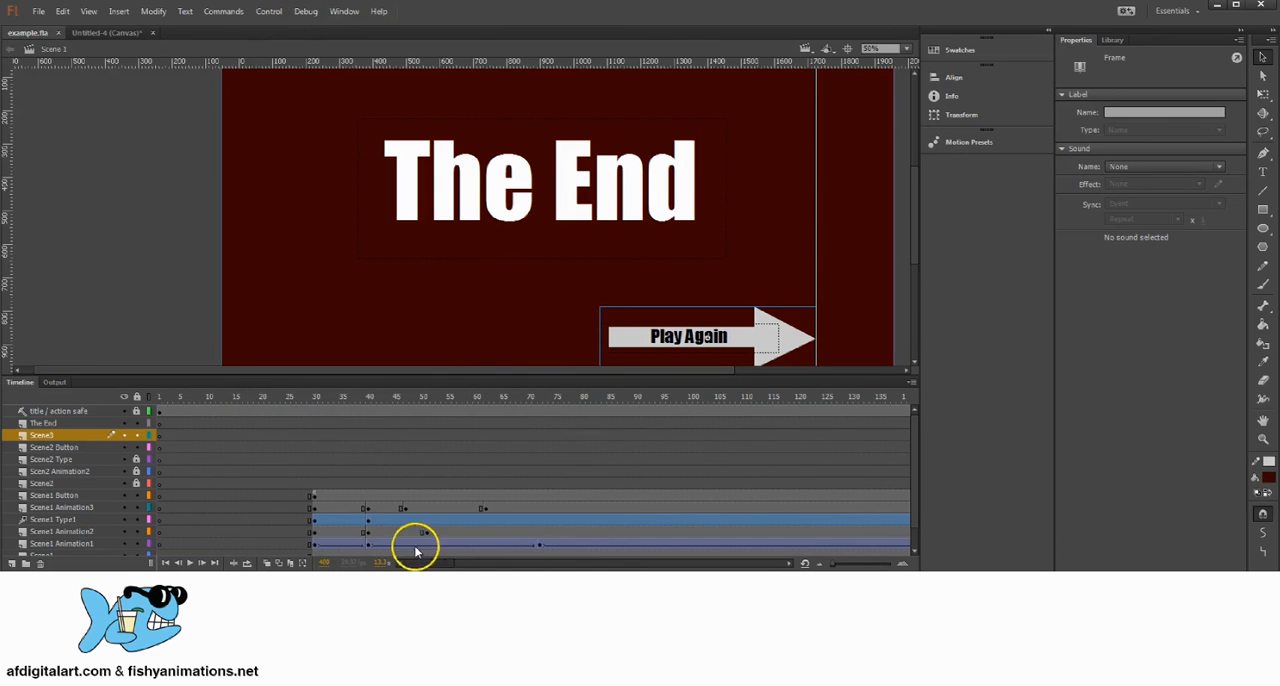
drag(238, 399, 500, 408)
scroll(256, 482, down, 1)
click(657, 532)
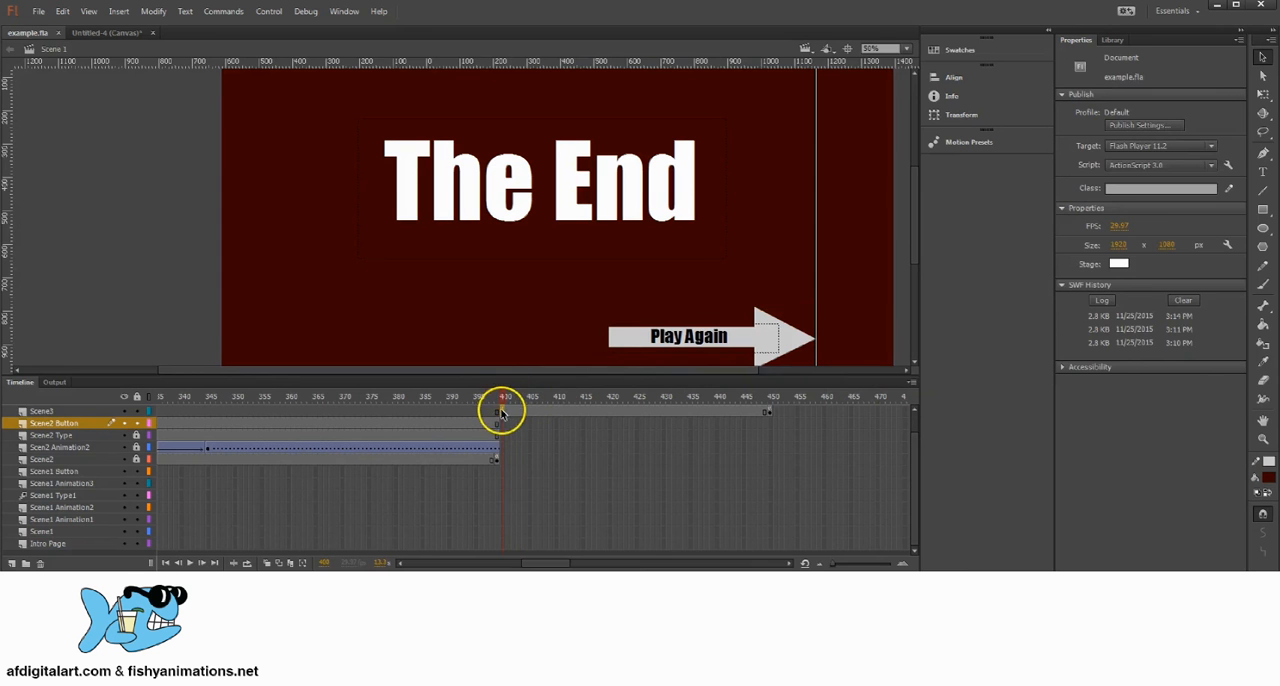
click(523, 413)
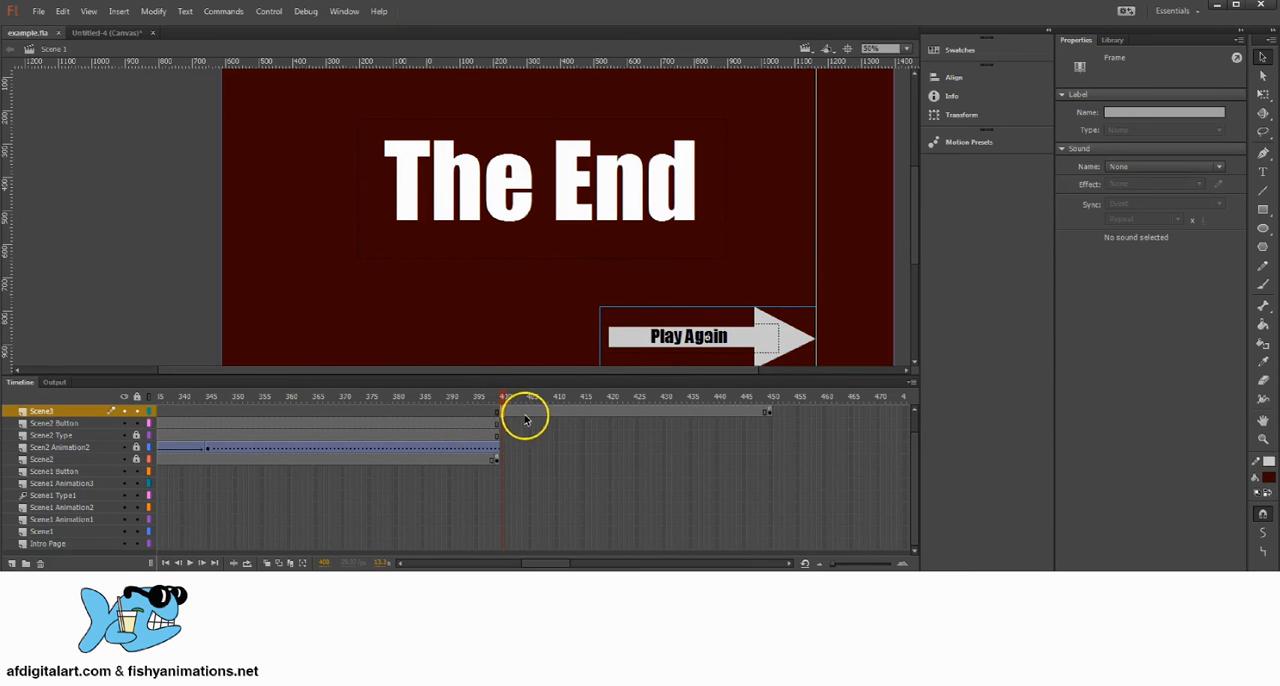
click(793, 340)
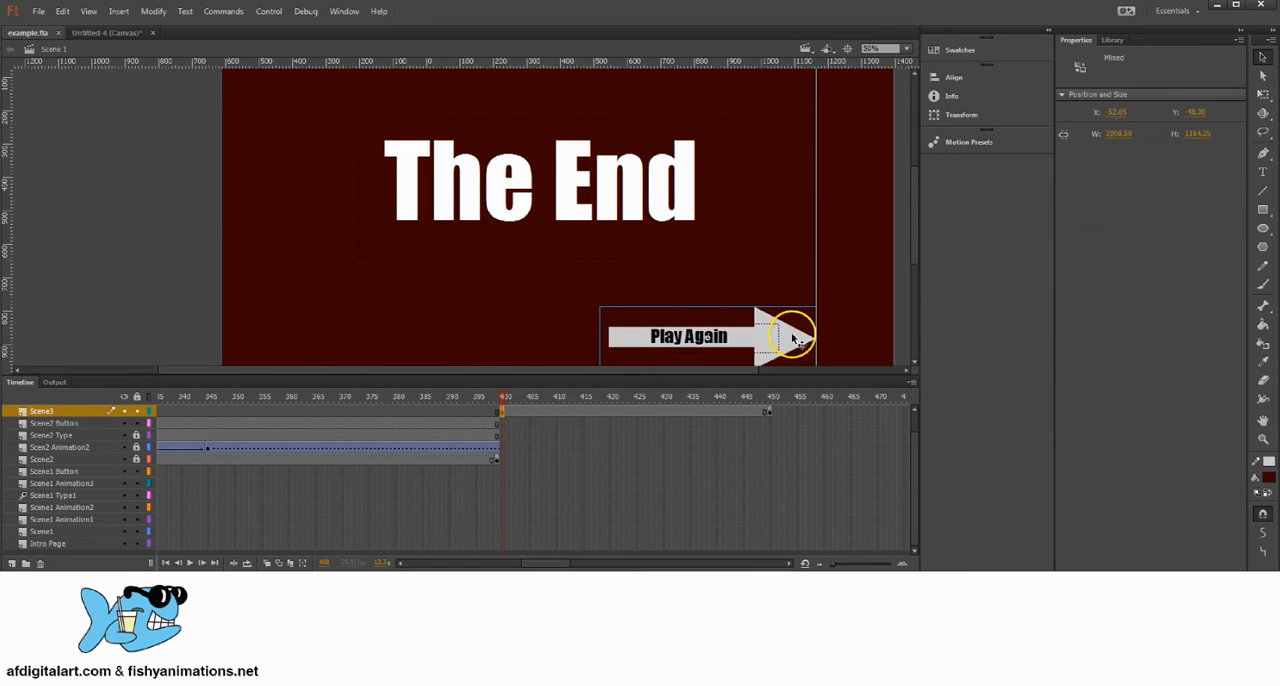
click(529, 411)
click(522, 396)
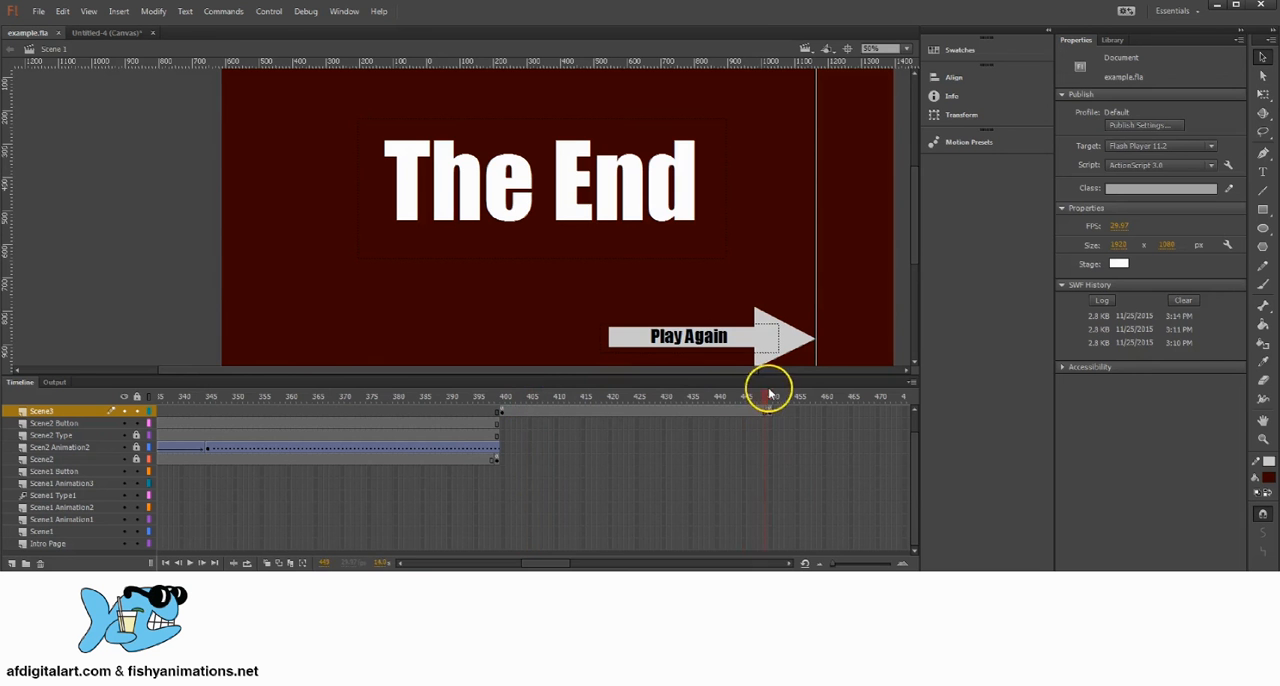
mouse_move(517, 397)
mouse_down()
mouse_move(366, 394)
mouse_move(524, 396)
mouse_up()
drag(349, 397, 656, 438)
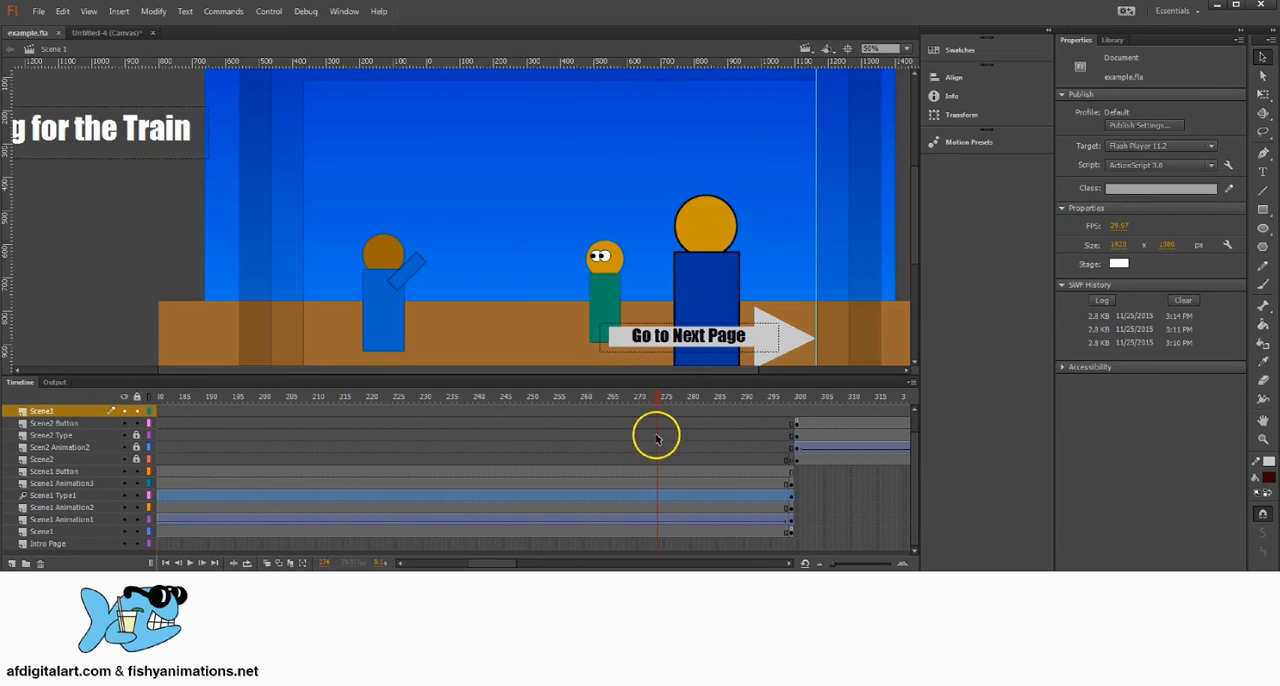
click(762, 348)
scroll(778, 430, up, 1)
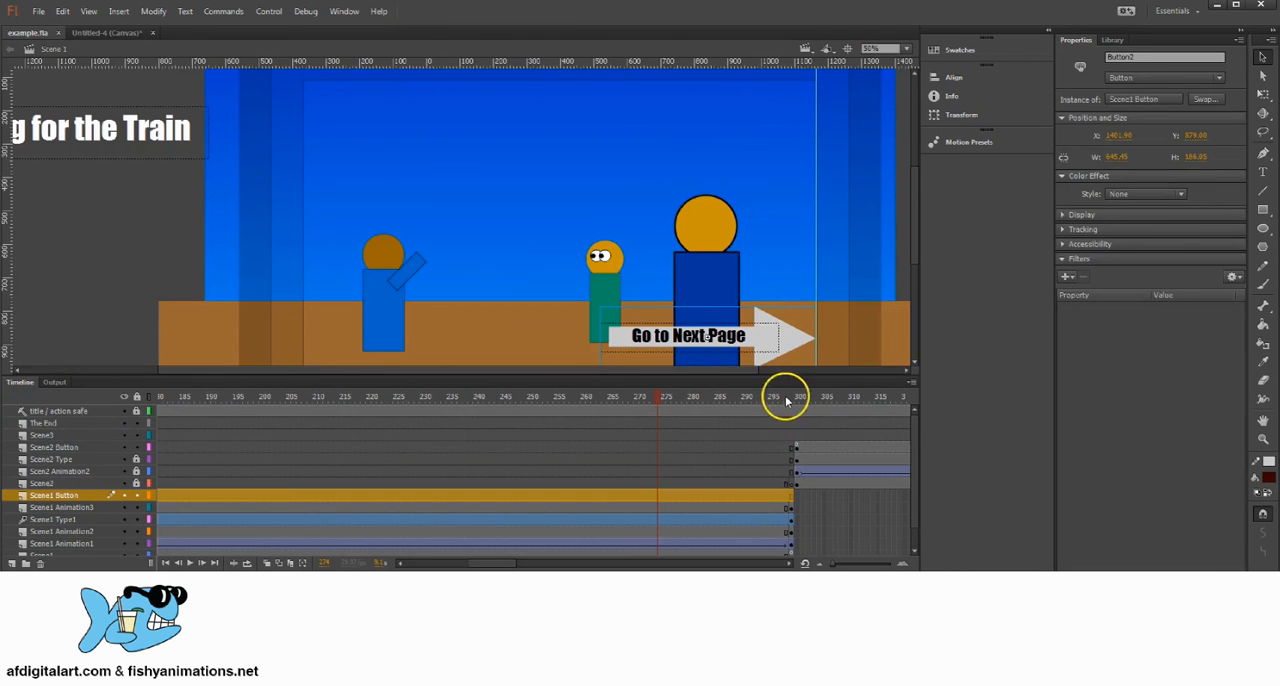
drag(786, 401, 137, 399)
scroll(265, 487, down, 1)
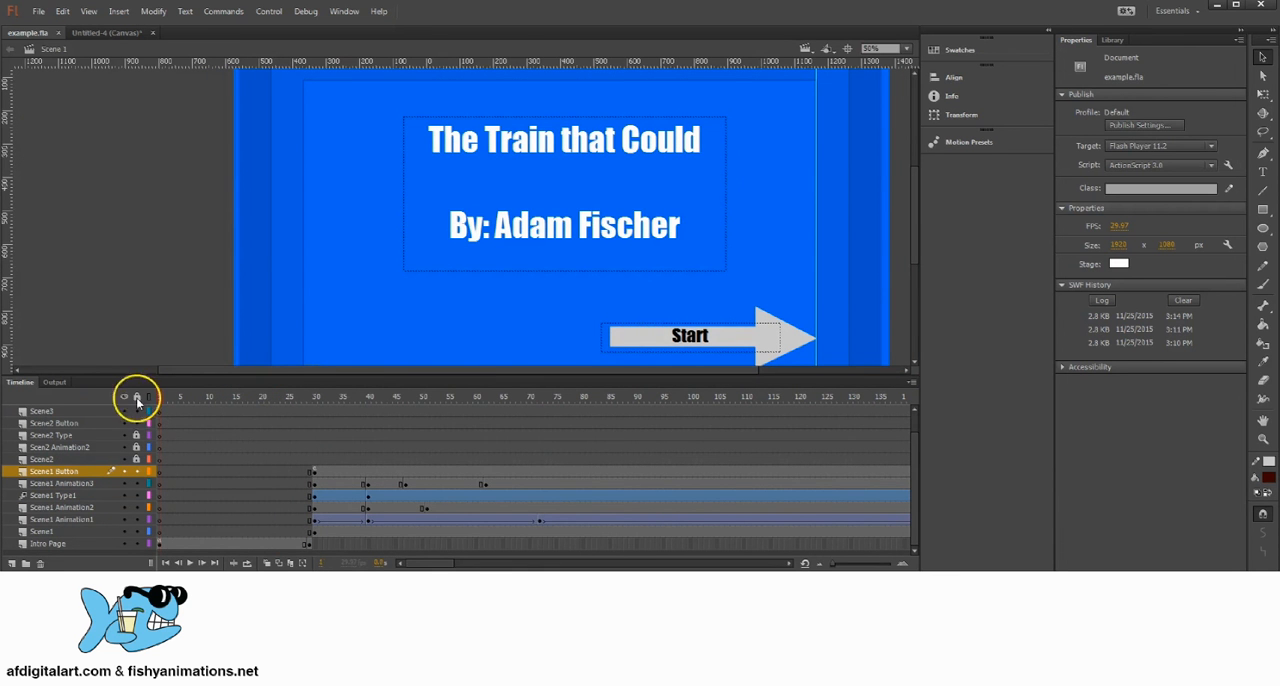
Step: Test the movie by going through the Start button and both Go to Next Page buttons, and close the preview
click(39, 18)
click(40, 16)
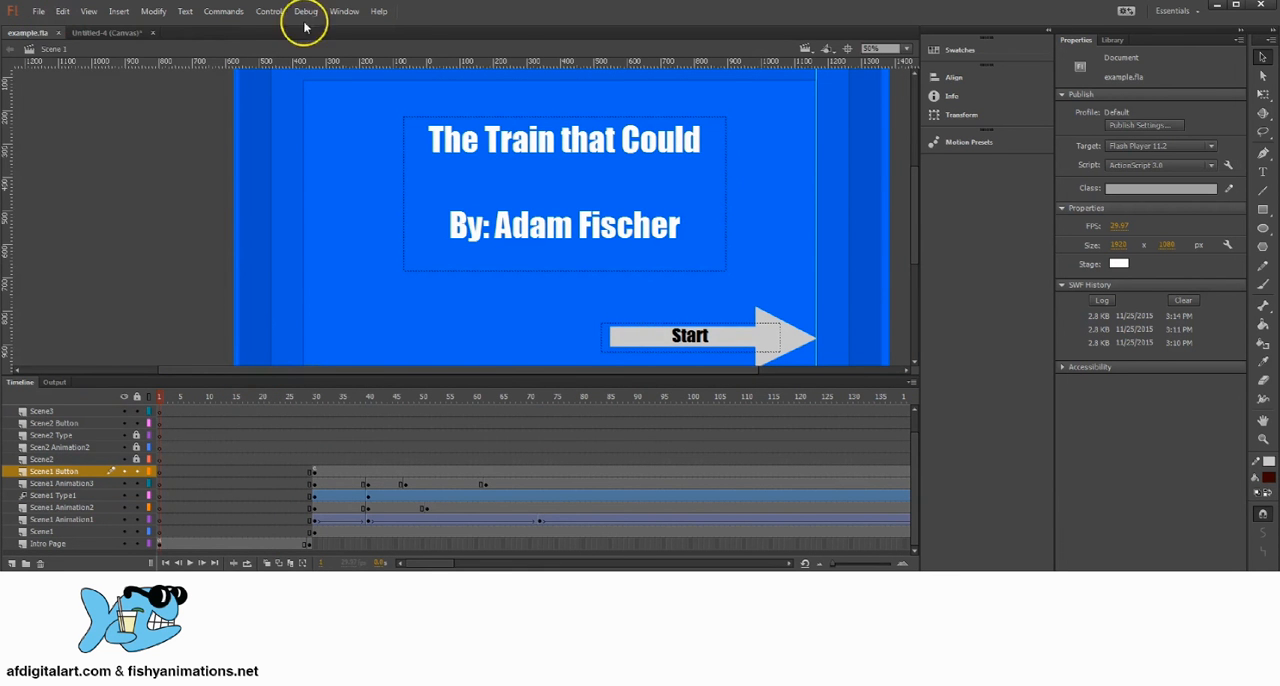
click(270, 11)
click(302, 109)
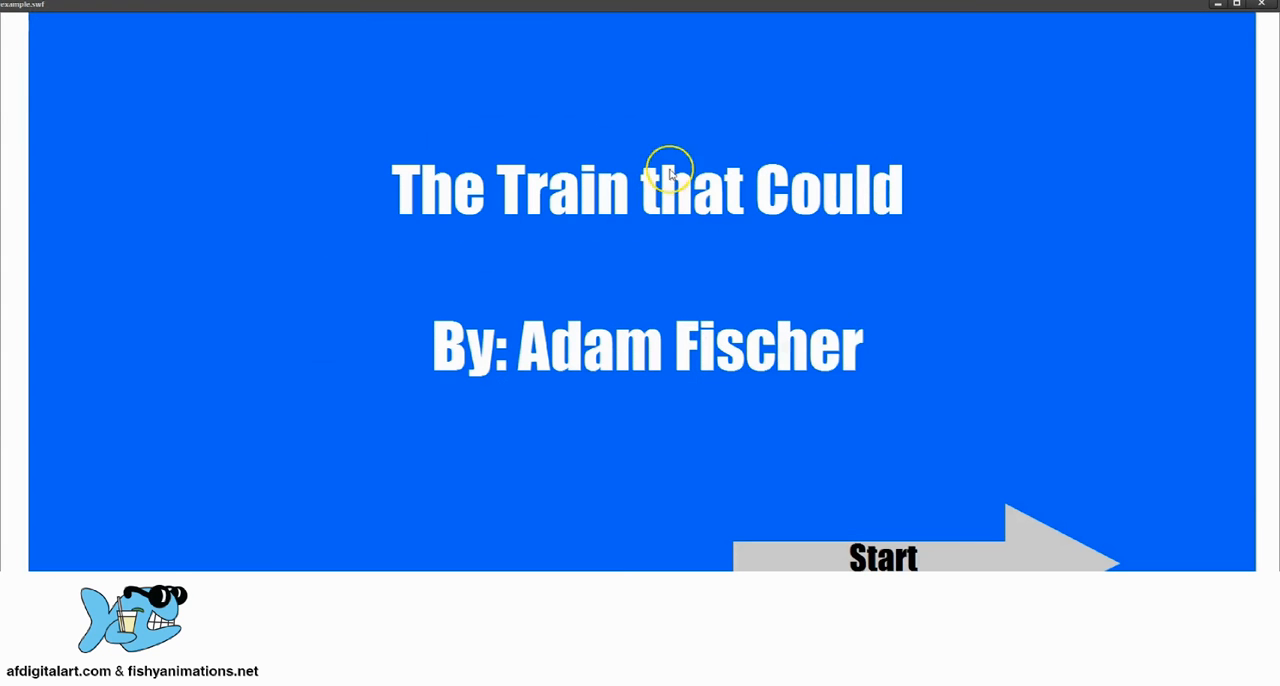
click(883, 562)
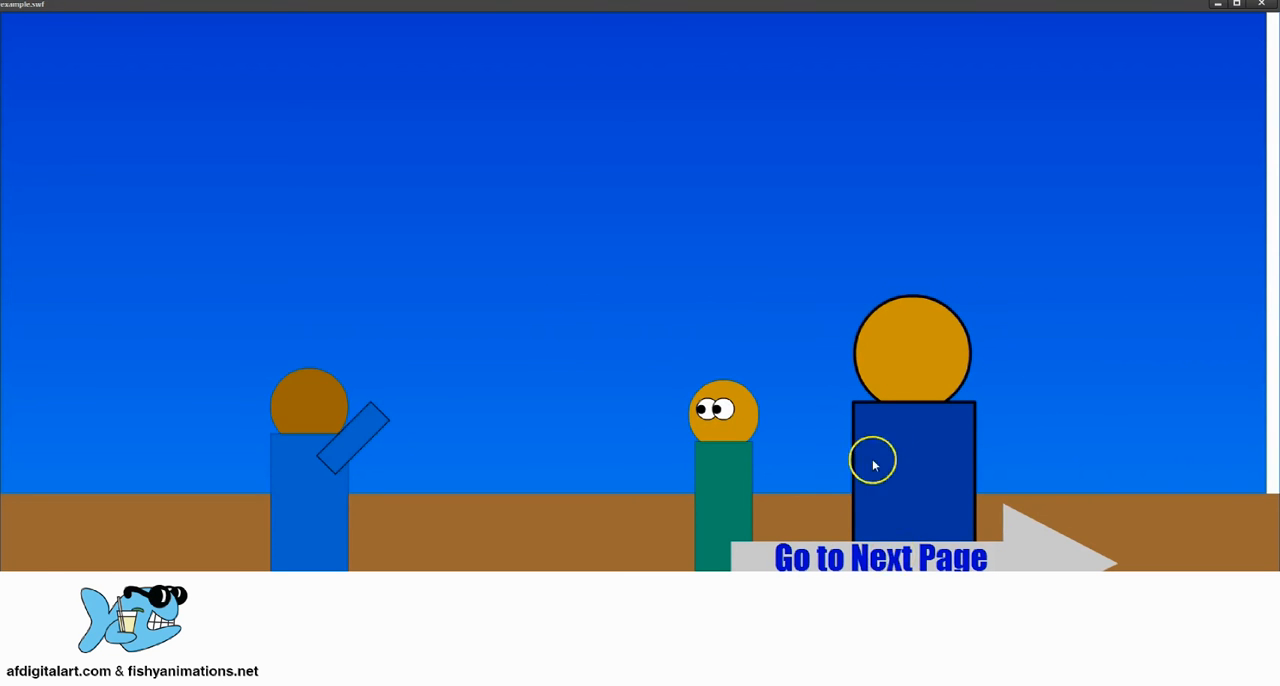
click(874, 562)
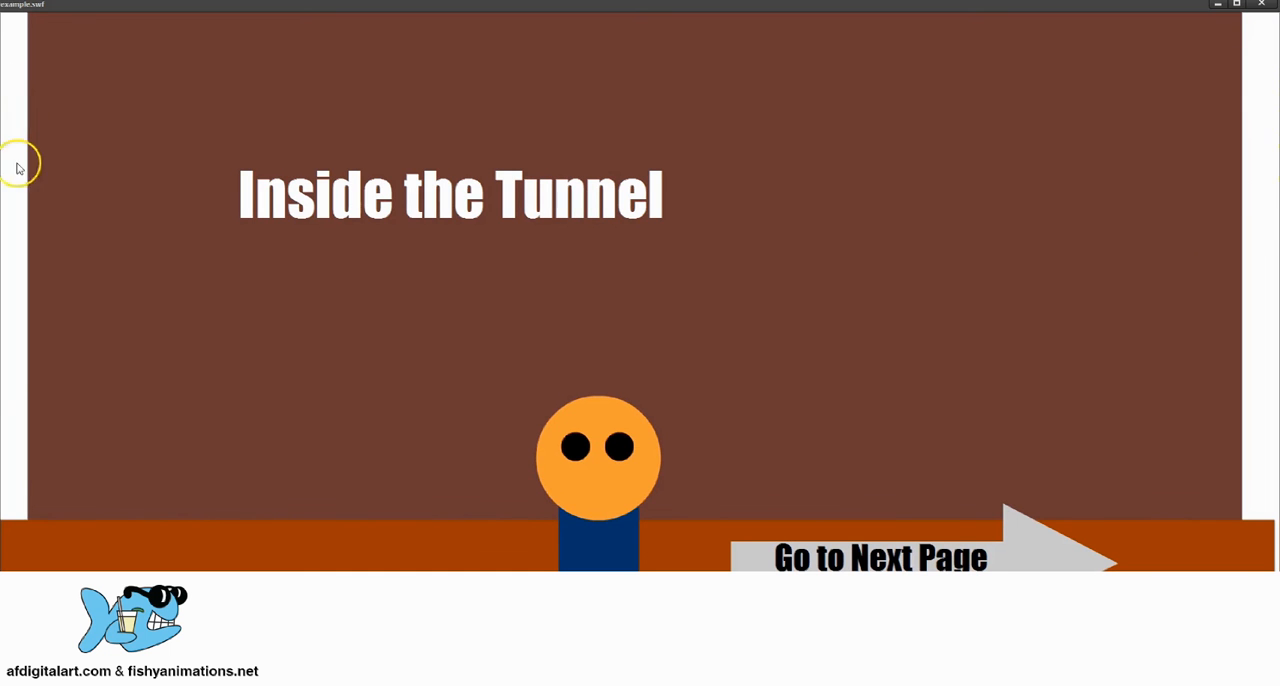
click(897, 563)
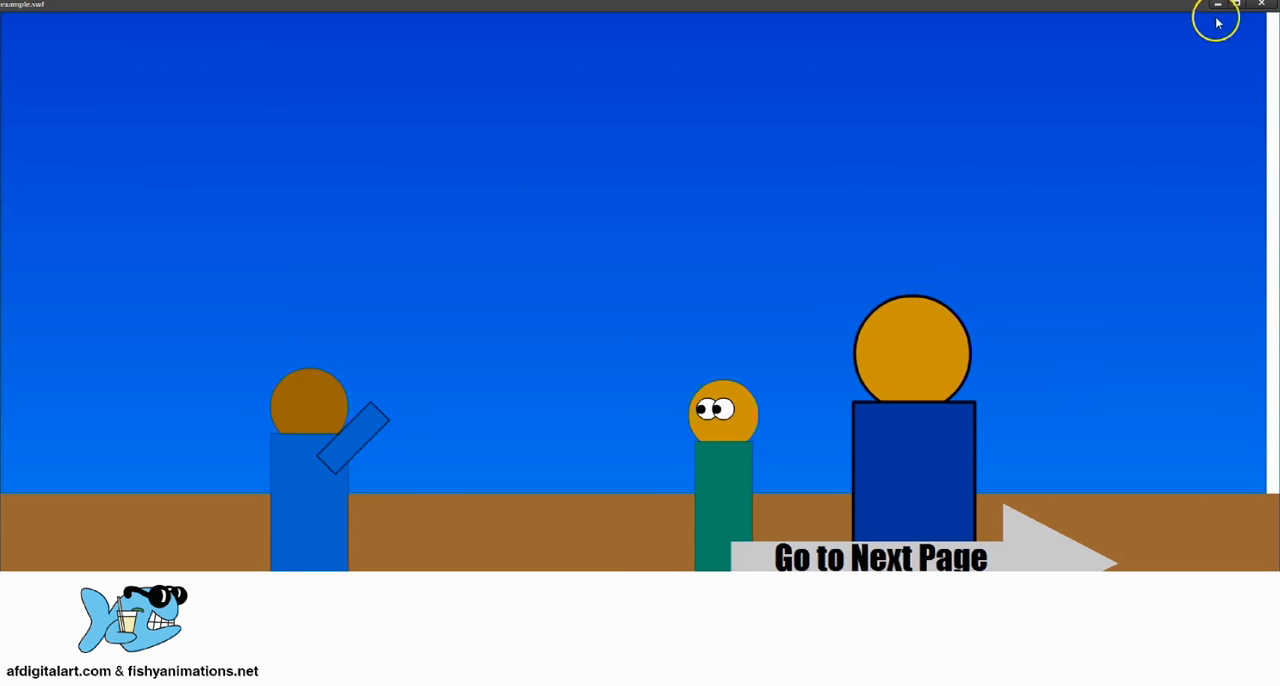
click(1262, 5)
Step: Correct the Scene2 Button layer's frame 300 script so Button3's button3 function runs gotoAndPlay(400), and save the file
drag(480, 400, 507, 421)
click(501, 448)
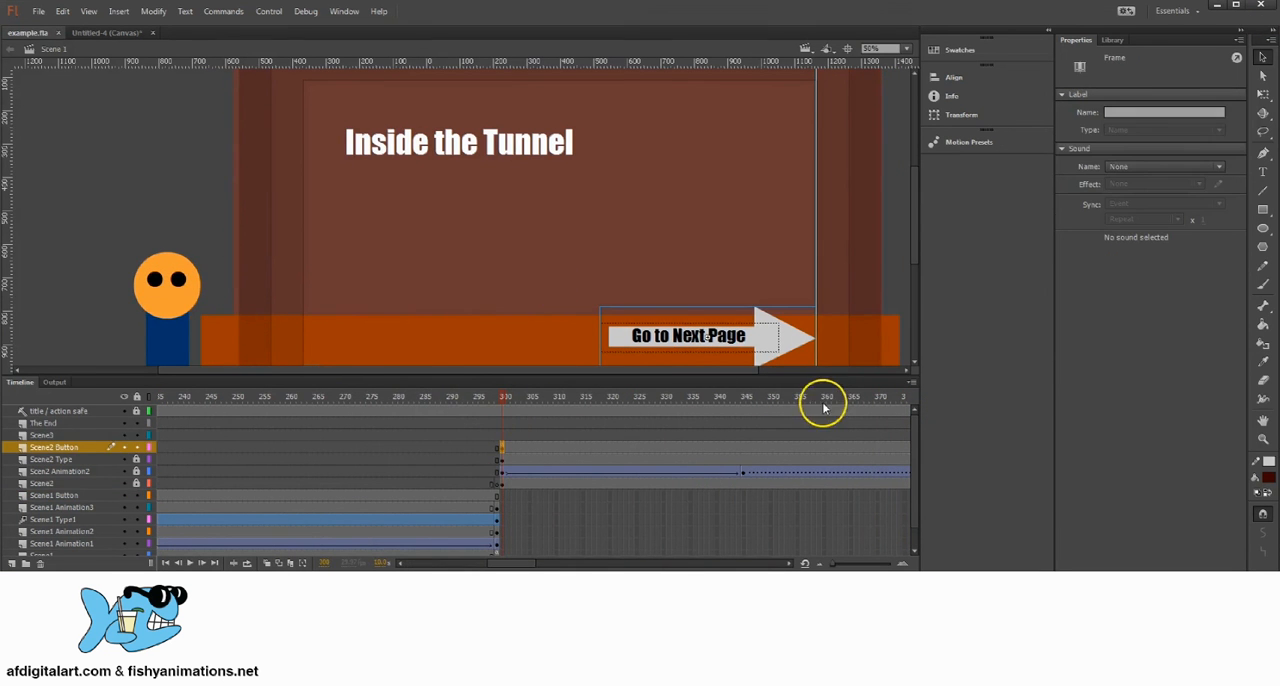
drag(825, 400, 337, 429)
click(343, 448)
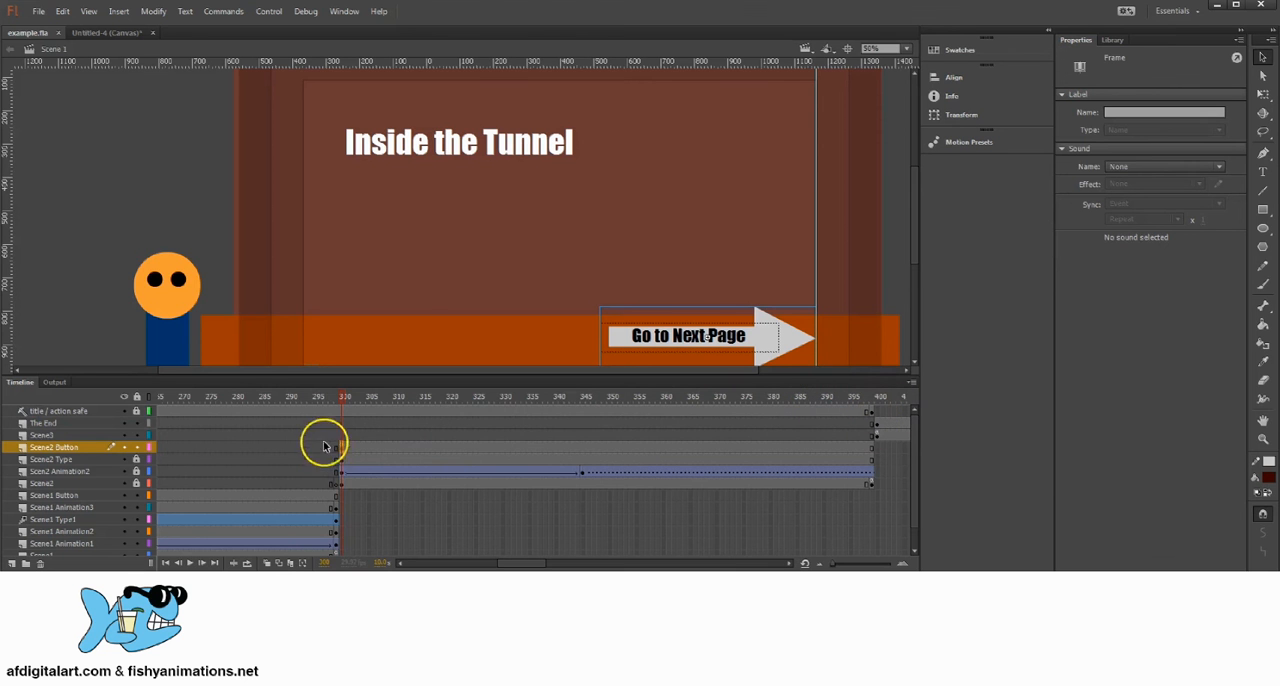
click(344, 11)
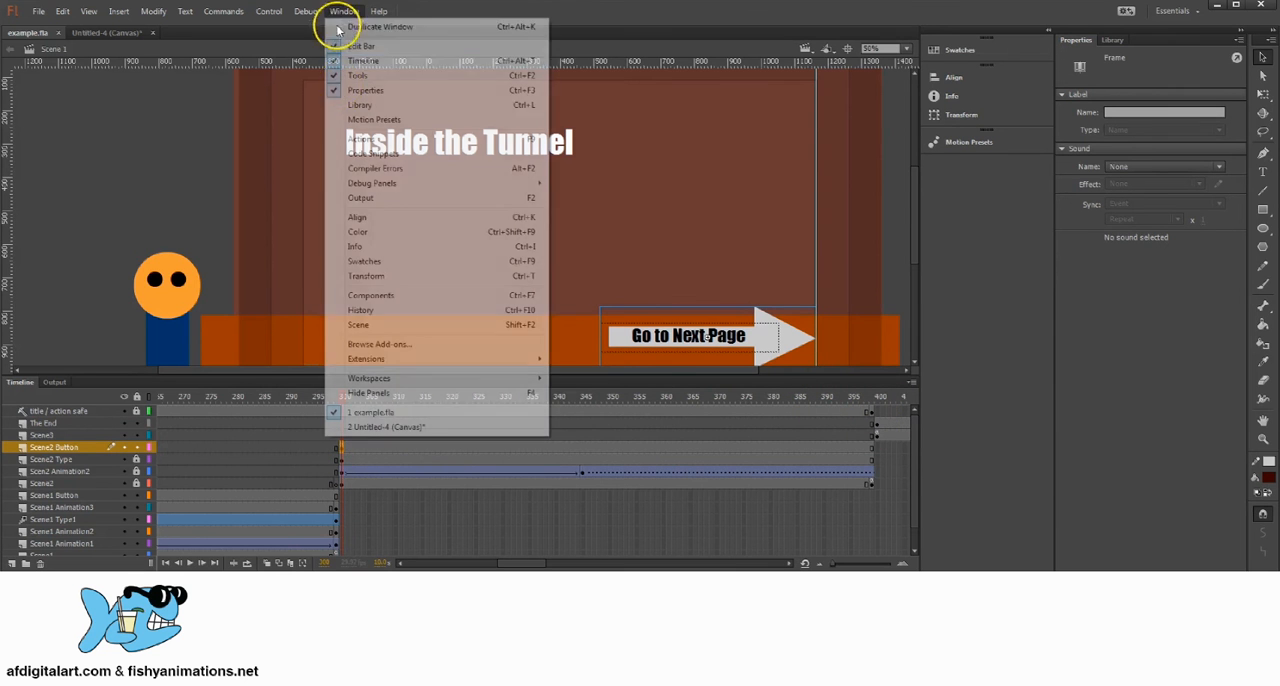
click(362, 140)
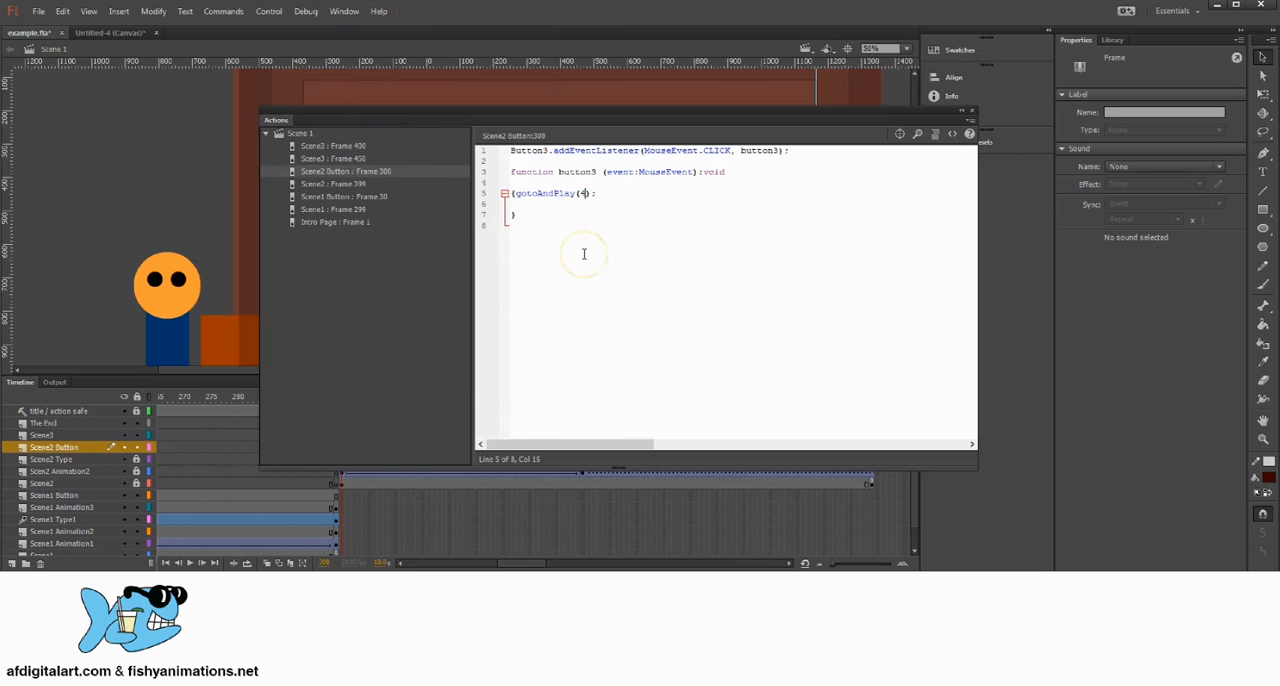
click(970, 110)
click(39, 12)
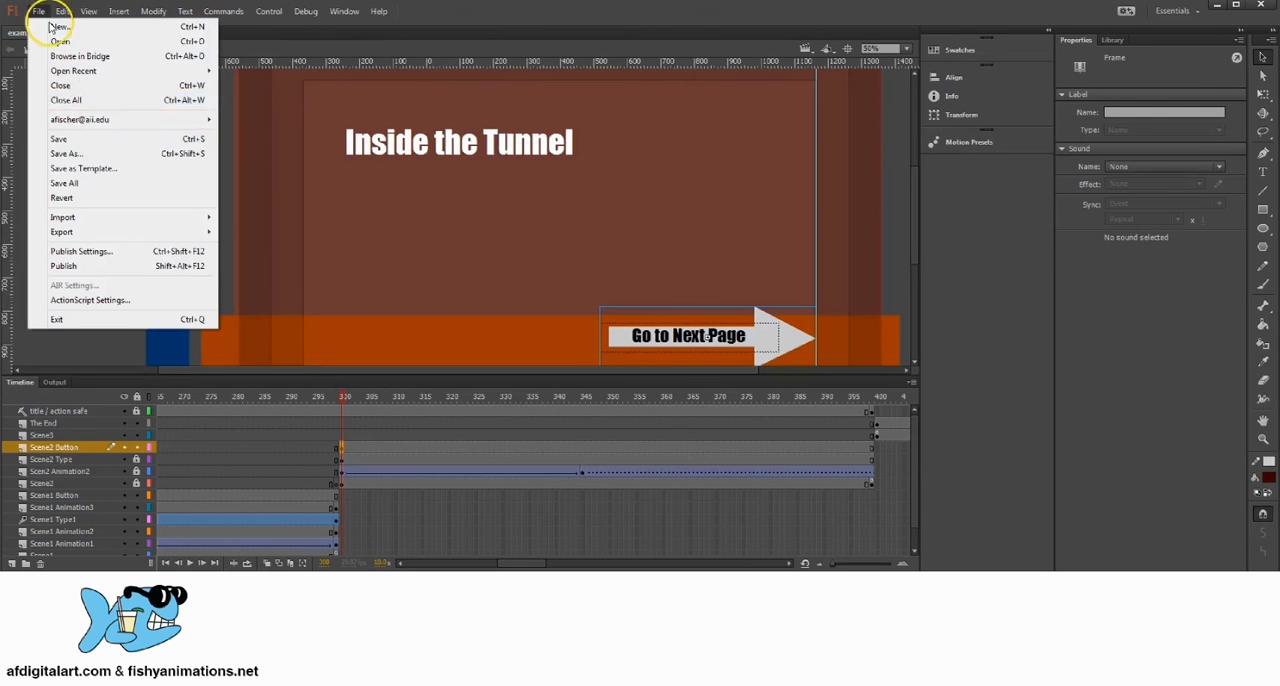
click(86, 139)
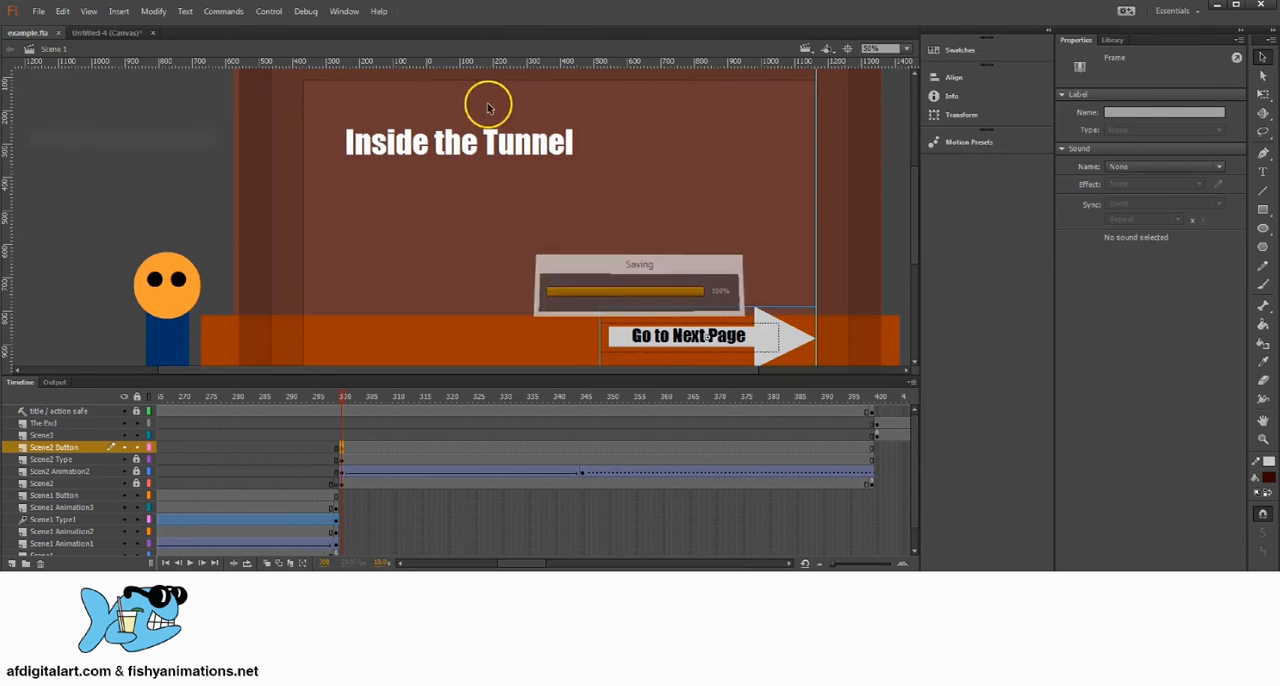
Step: Test the movie again from Start through every page to the Play Again button, and close the preview
click(267, 12)
click(272, 89)
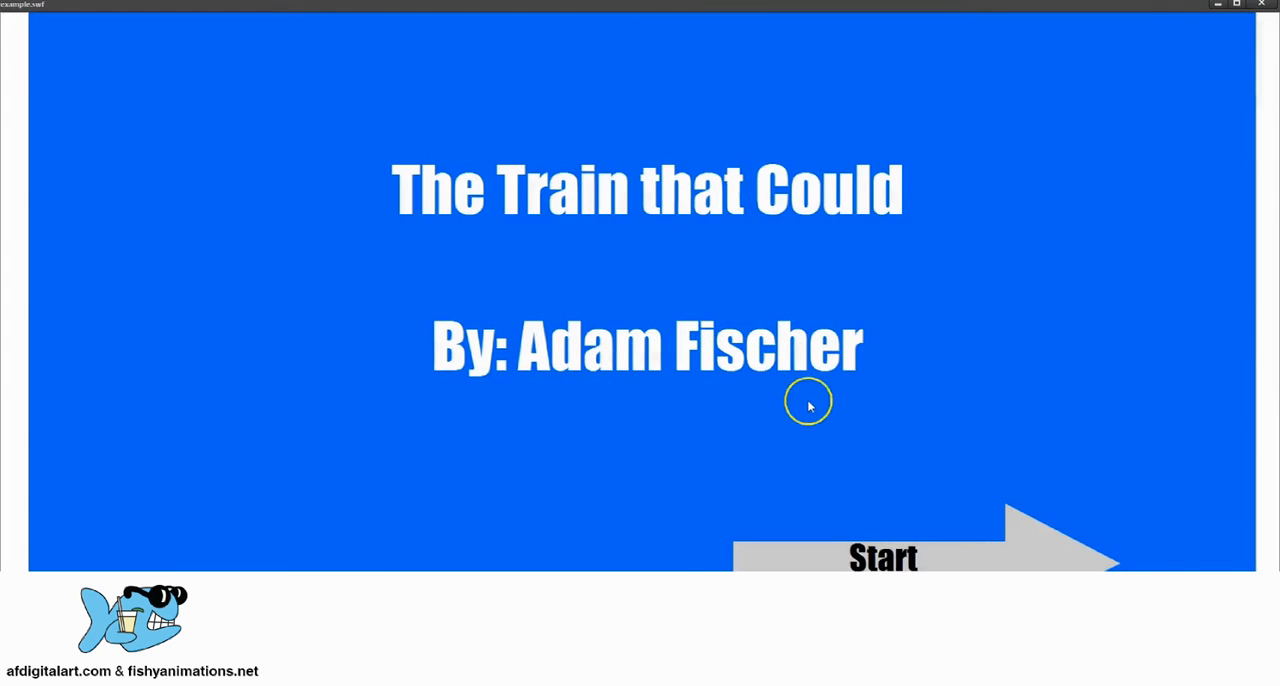
click(917, 554)
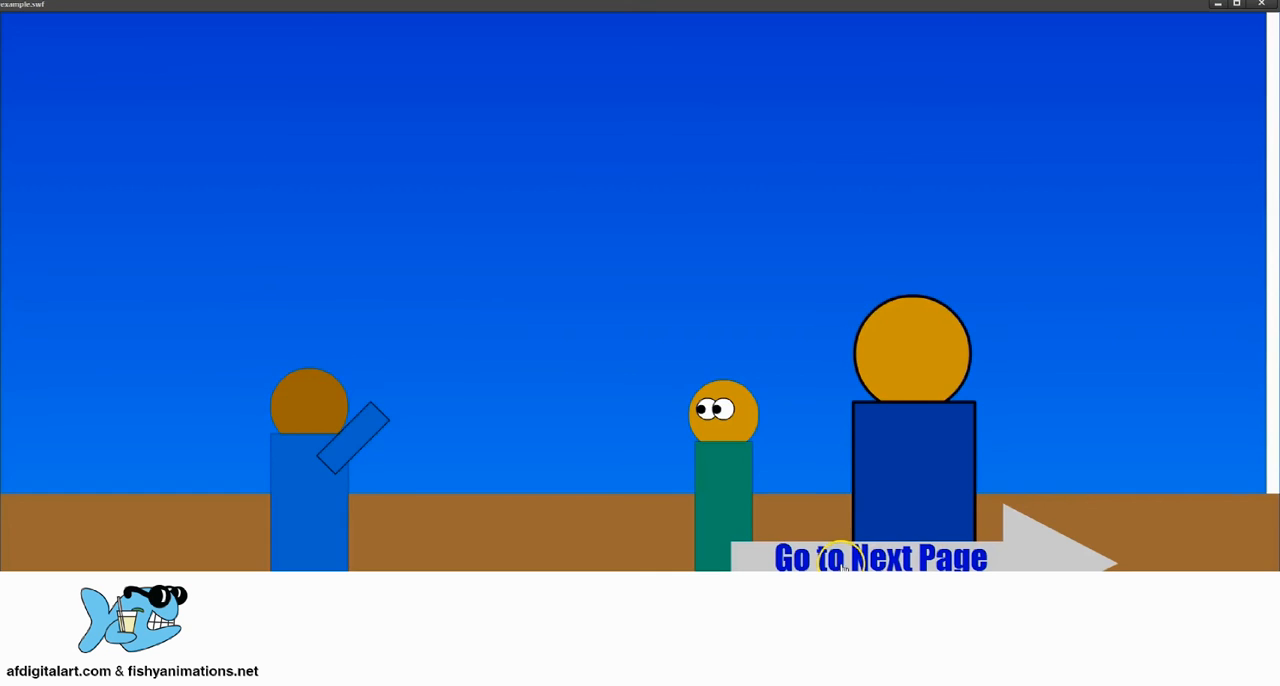
click(880, 557)
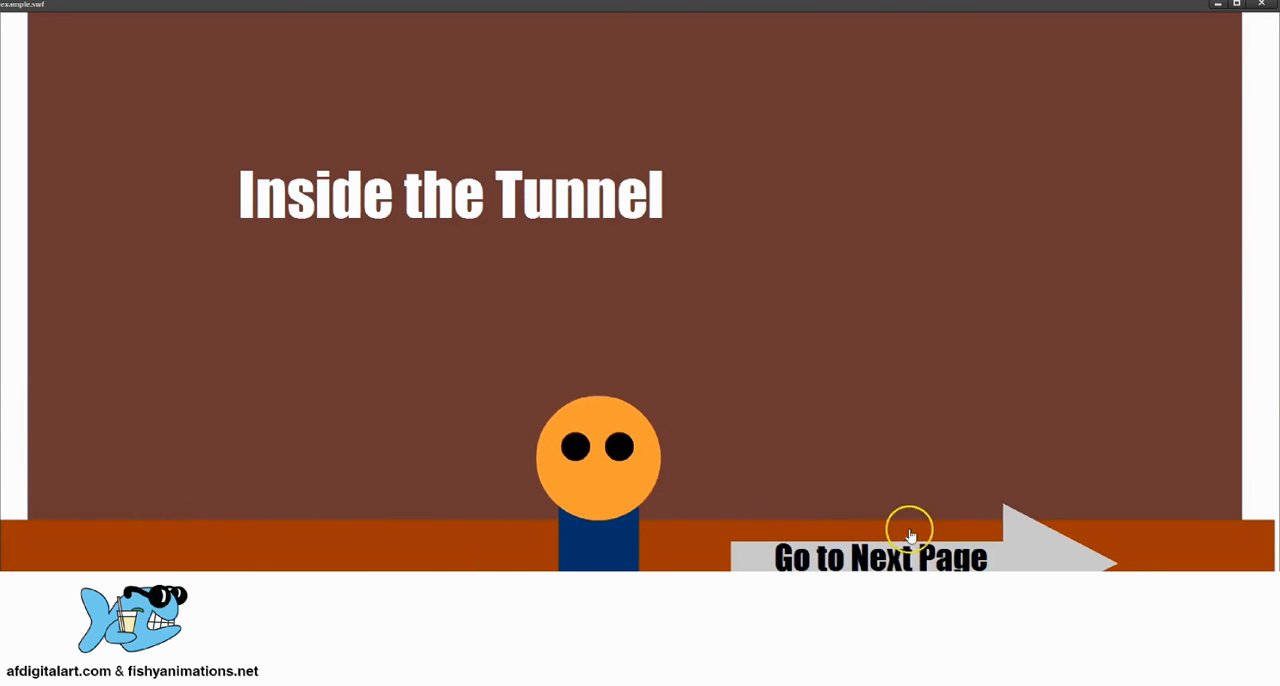
click(897, 558)
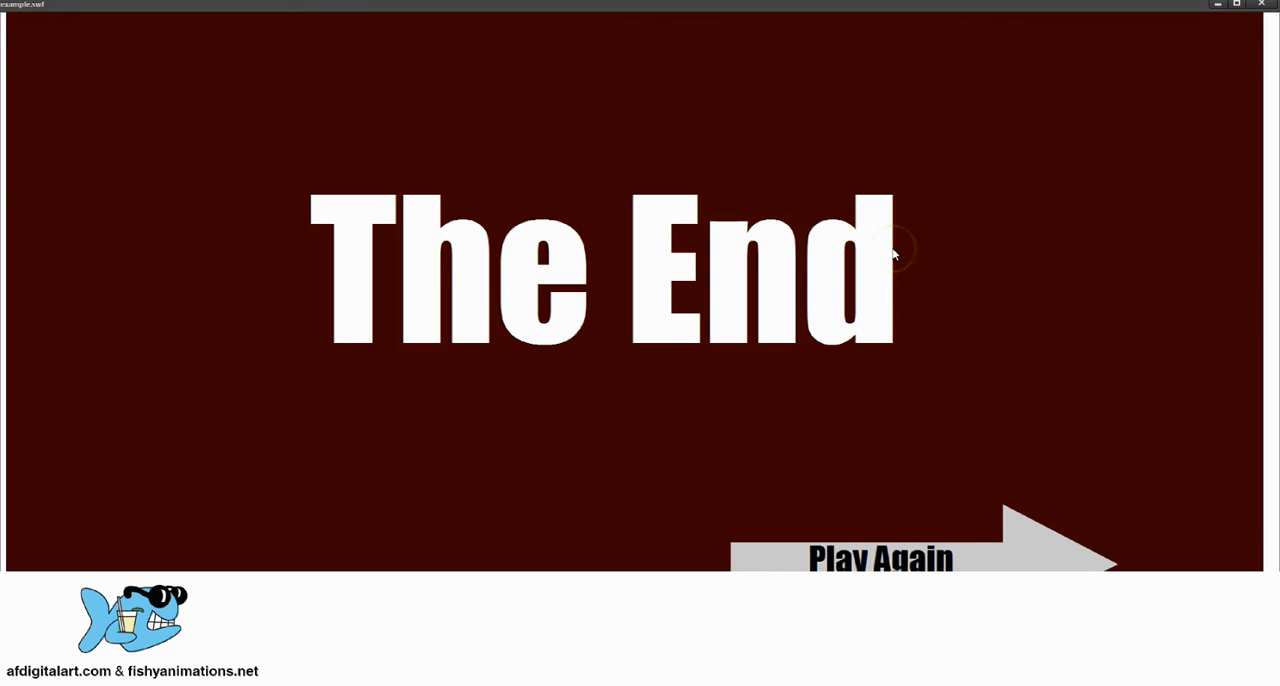
click(920, 545)
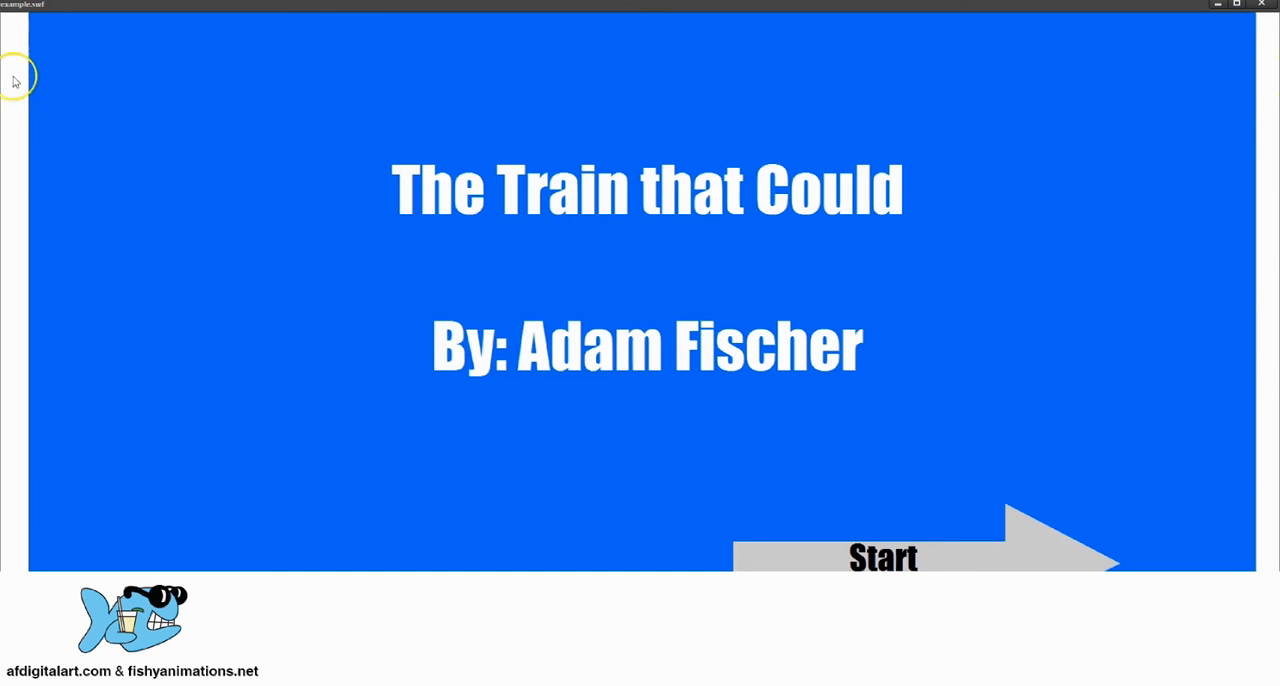
click(1263, 5)
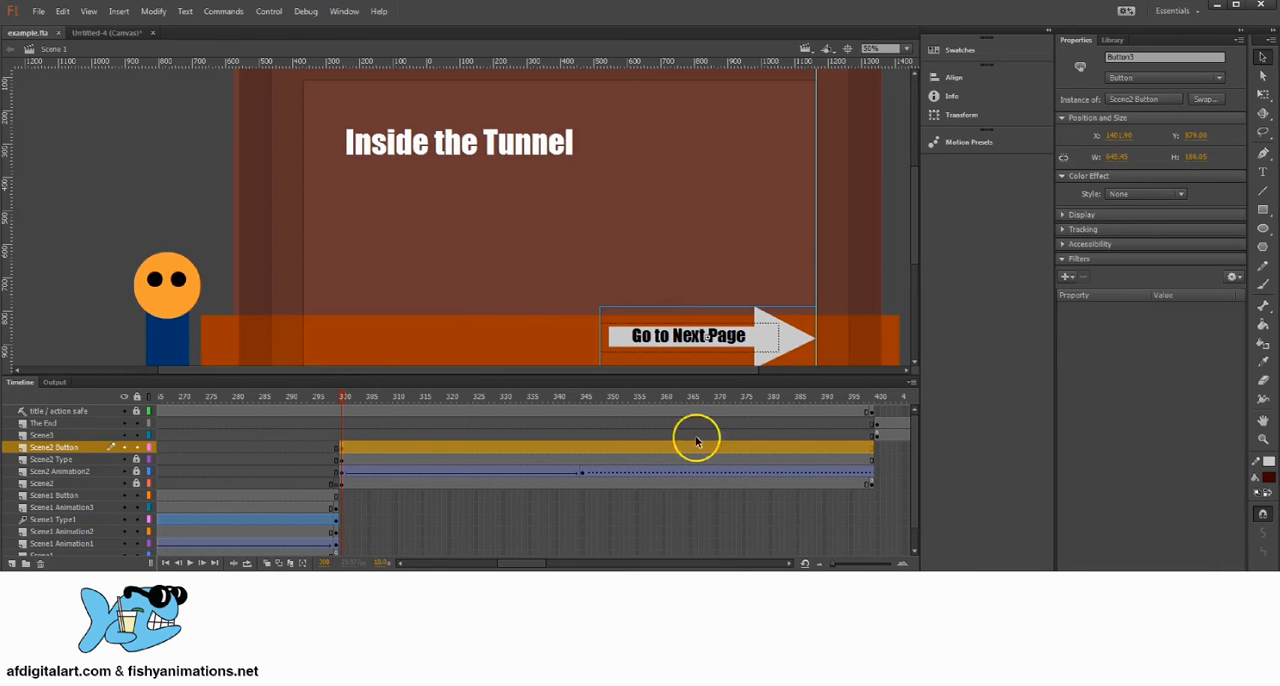
Step: Unlock the Scene2 layer and widen its brown background and orange floor at frame 300 with Free Transform, making the floor about 2669 px wide
click(343, 397)
click(345, 484)
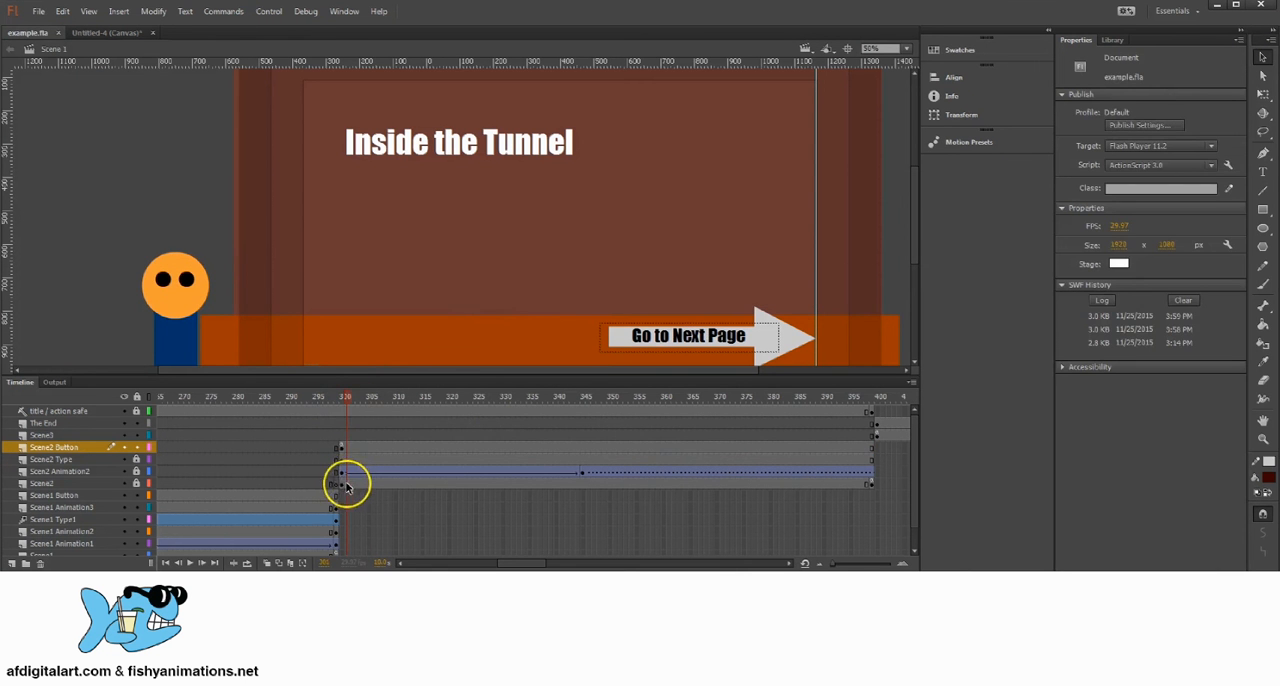
drag(507, 228, 452, 274)
key(z)
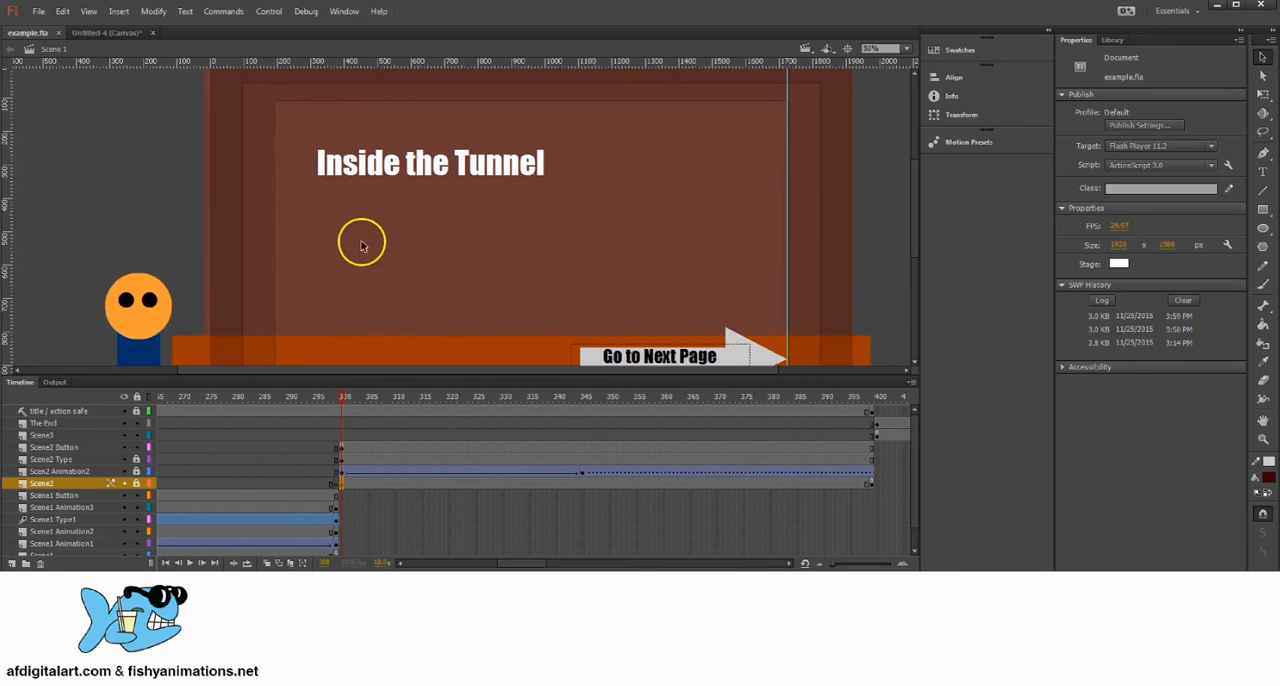
alt+click(487, 249)
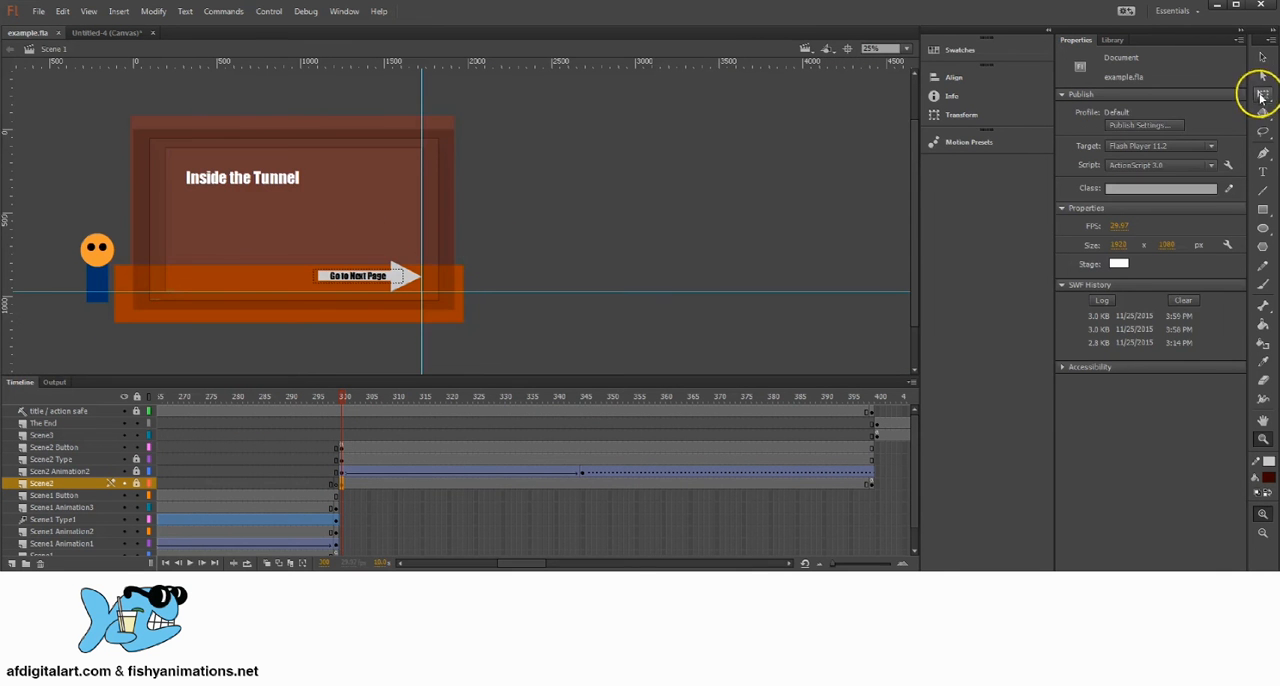
click(1262, 95)
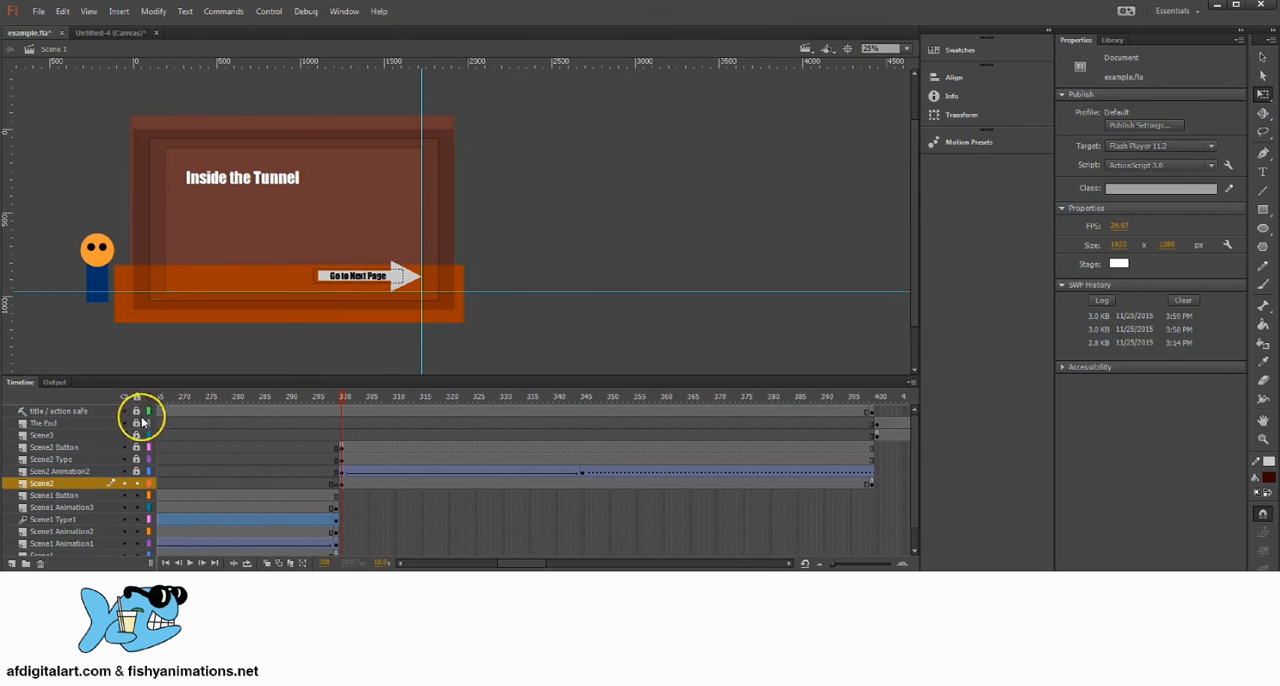
click(389, 209)
drag(455, 216, 487, 216)
click(286, 285)
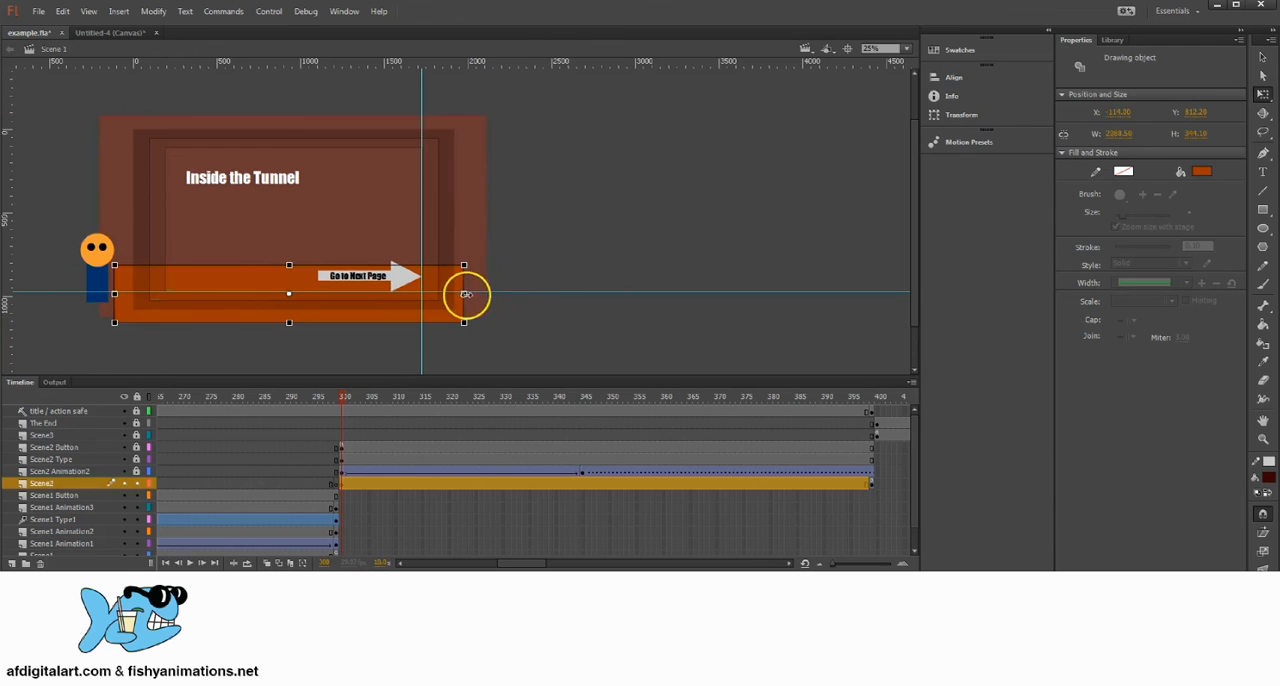
drag(466, 294, 514, 293)
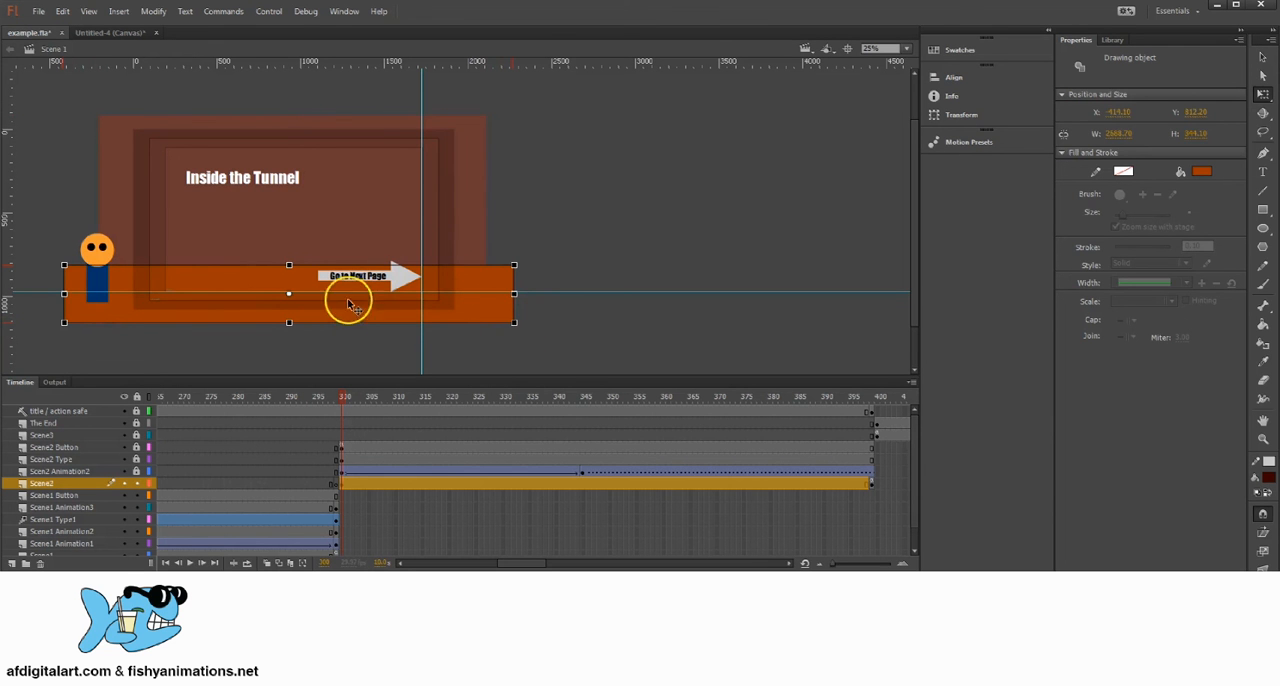
Step: Widen the Scene1 layer's sky and ground artwork at frame 30 with Free Transform to about 2529 px
click(538, 105)
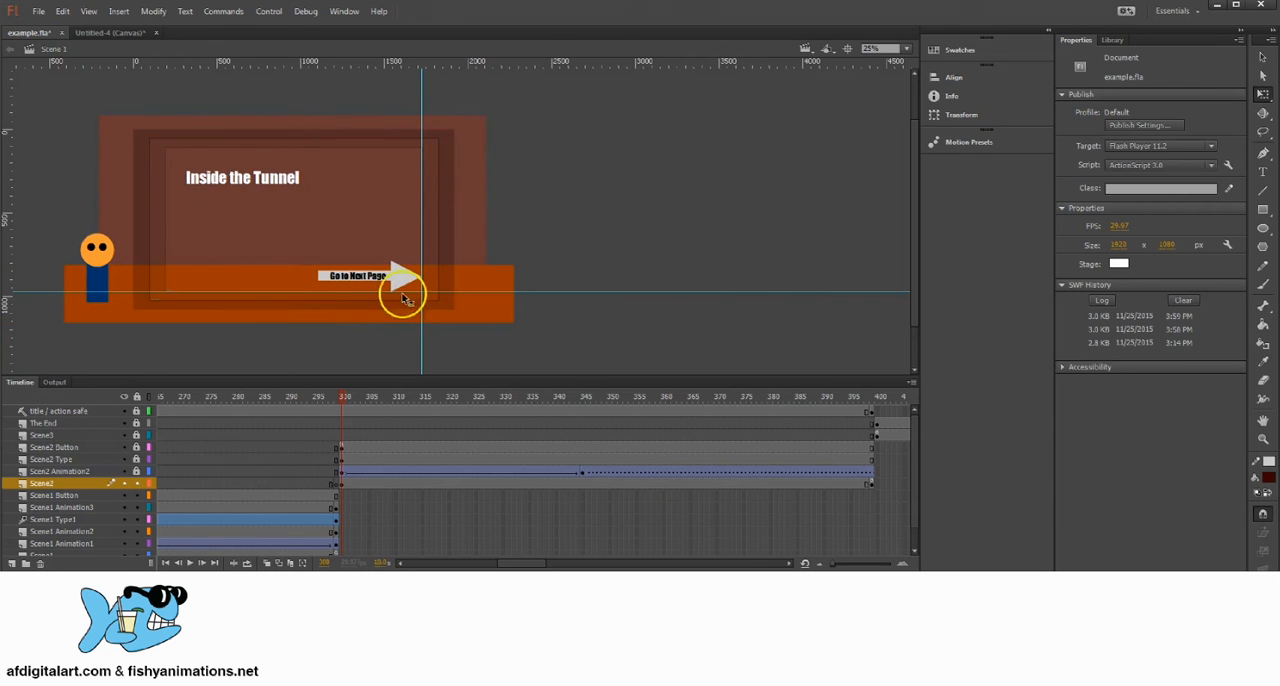
scroll(283, 200, down, 1)
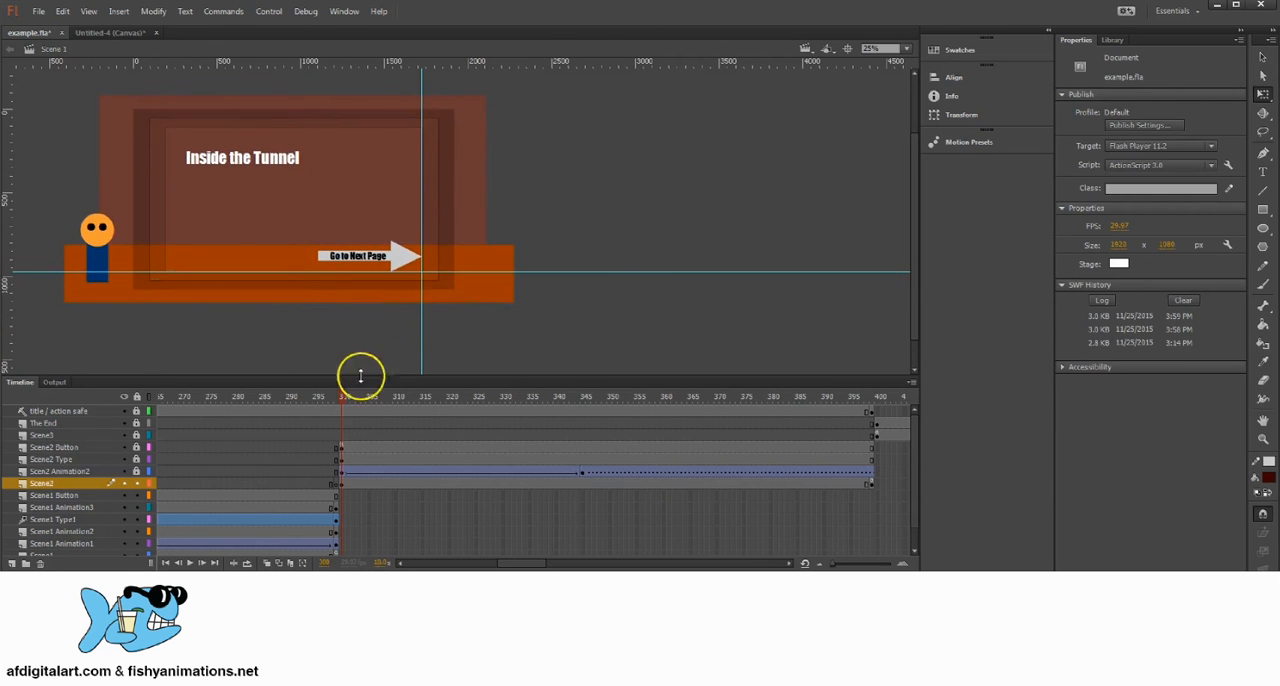
drag(529, 565, 423, 563)
click(316, 495)
scroll(362, 480, down, 1)
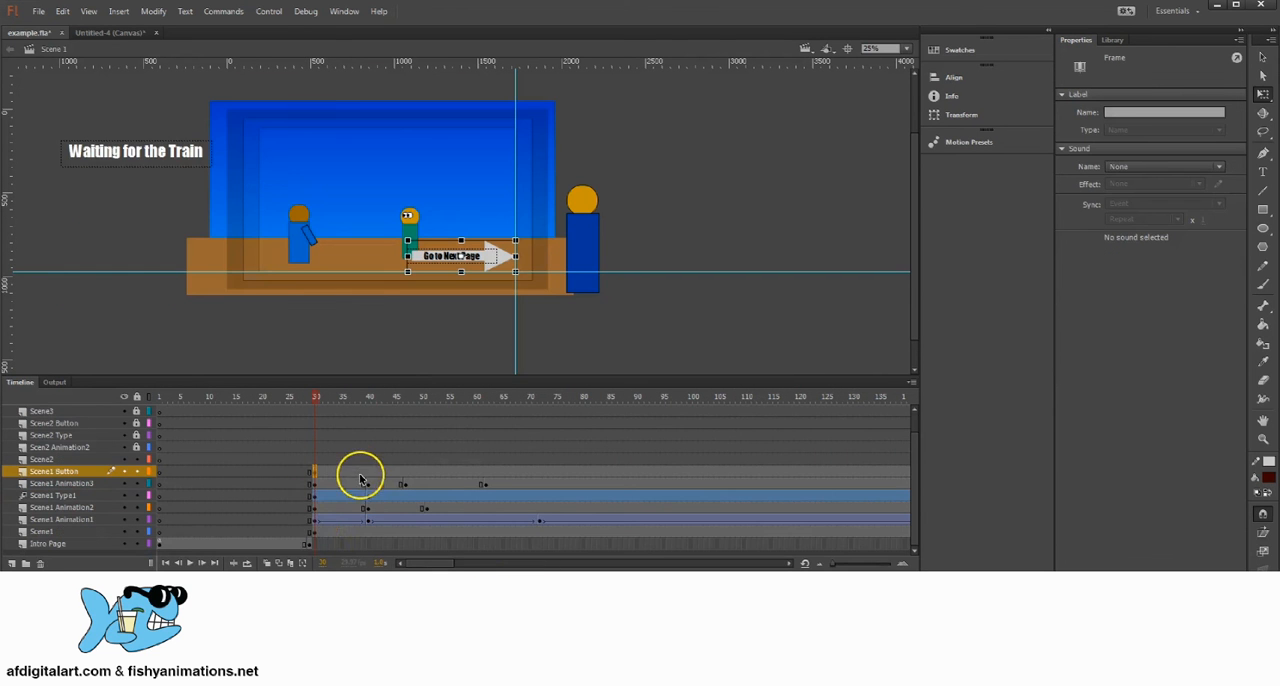
click(314, 532)
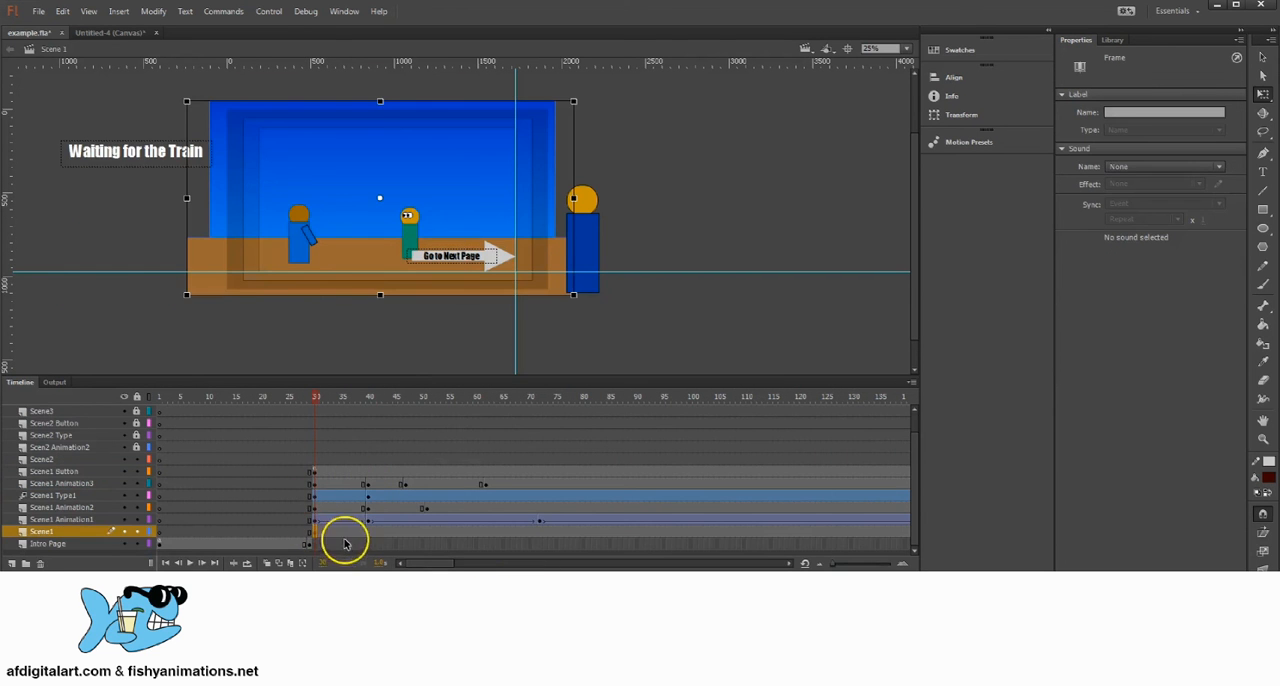
click(574, 198)
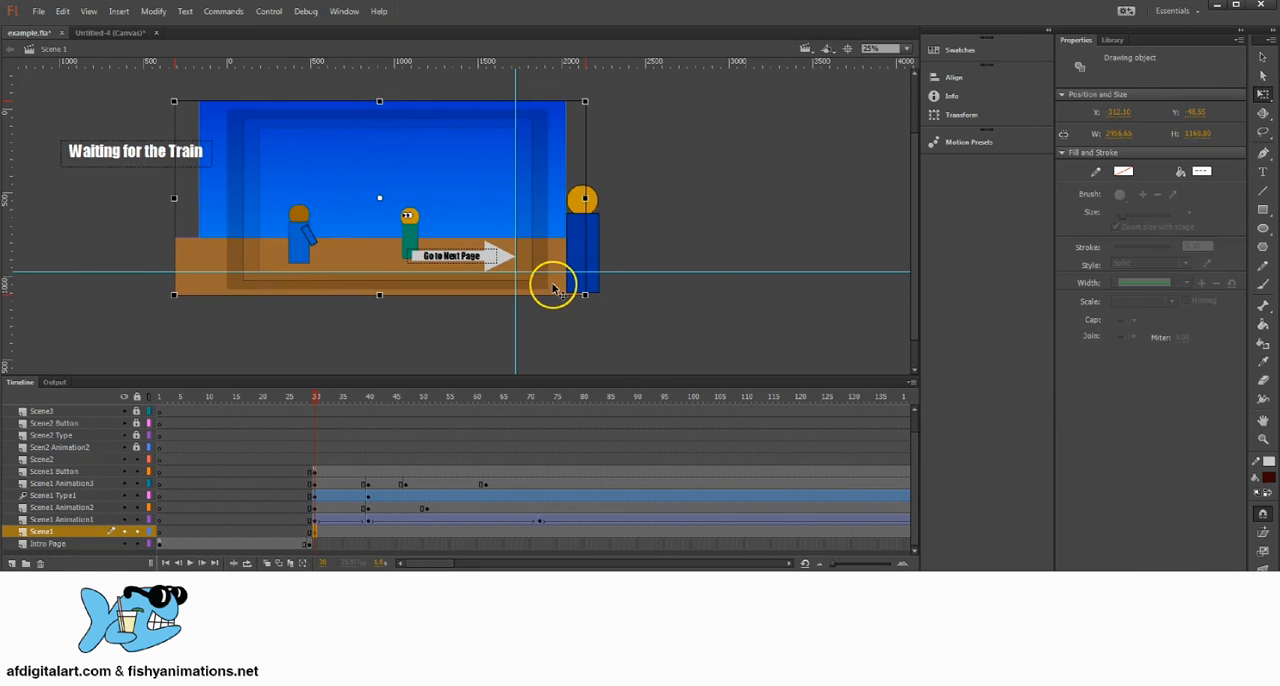
drag(591, 201, 588, 200)
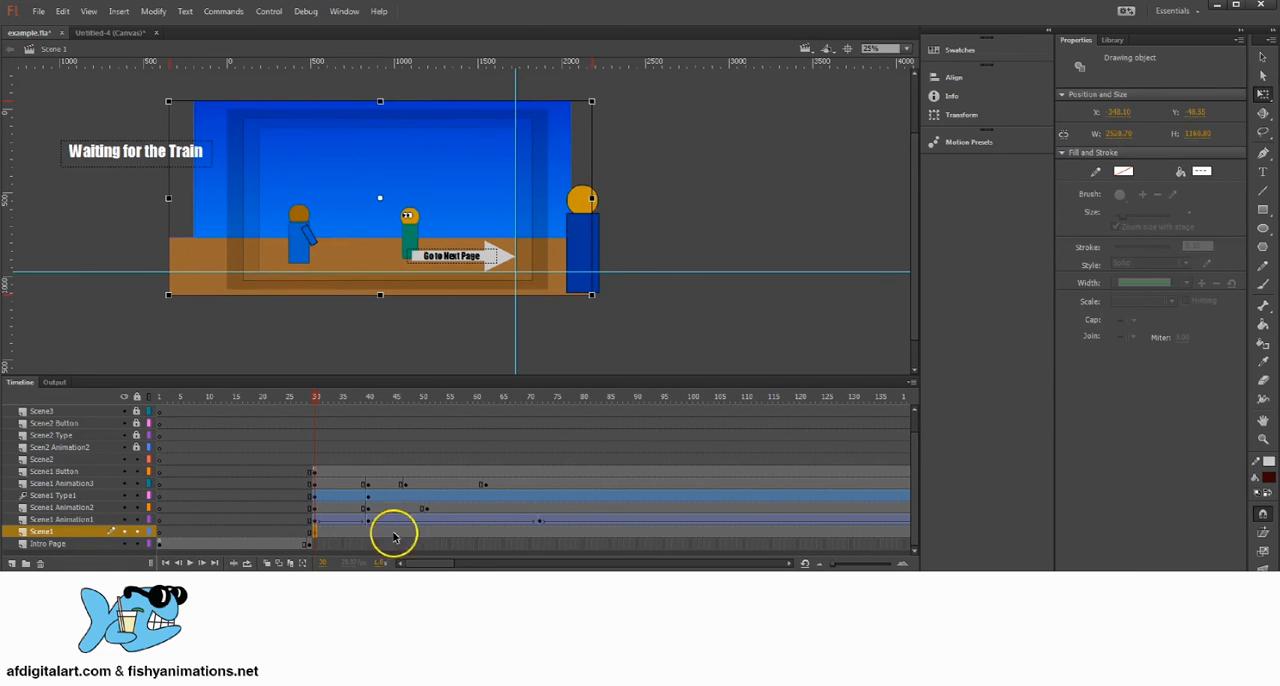
Step: Widen only the blue background on the Intro Page layer at frame 1 beyond both stage sides, and save the file
scroll(185, 551, up, 2)
scroll(185, 487, down, 2)
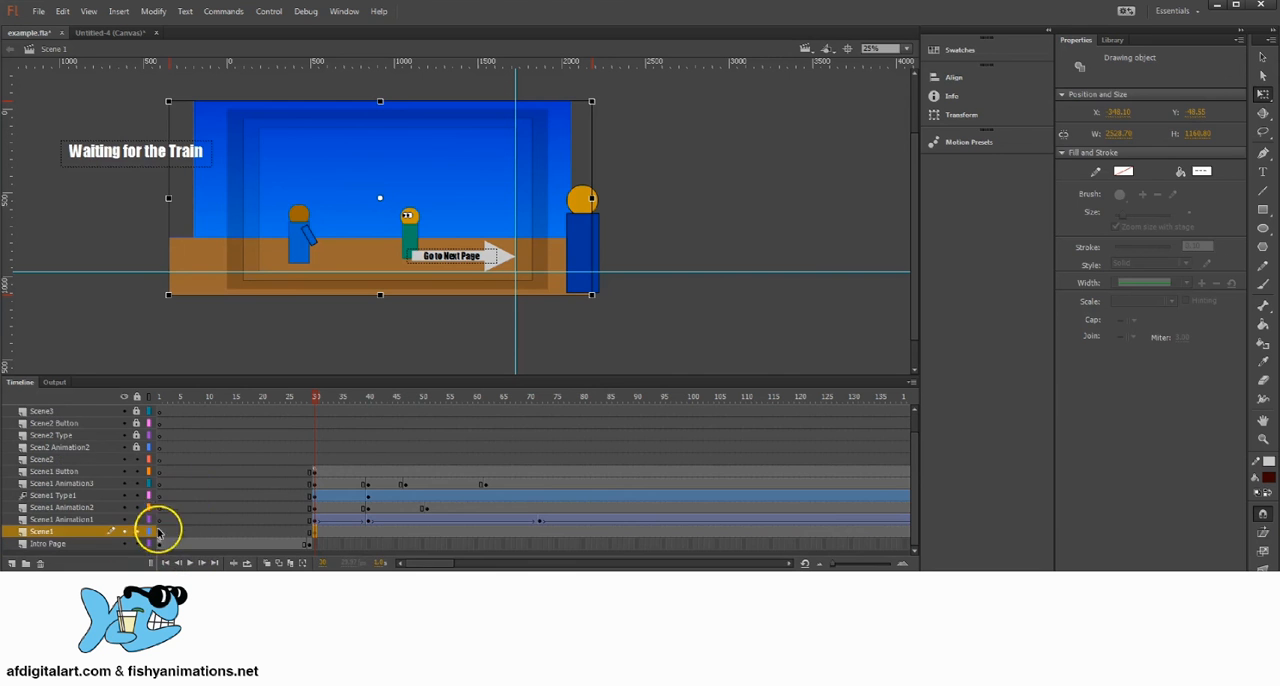
click(160, 544)
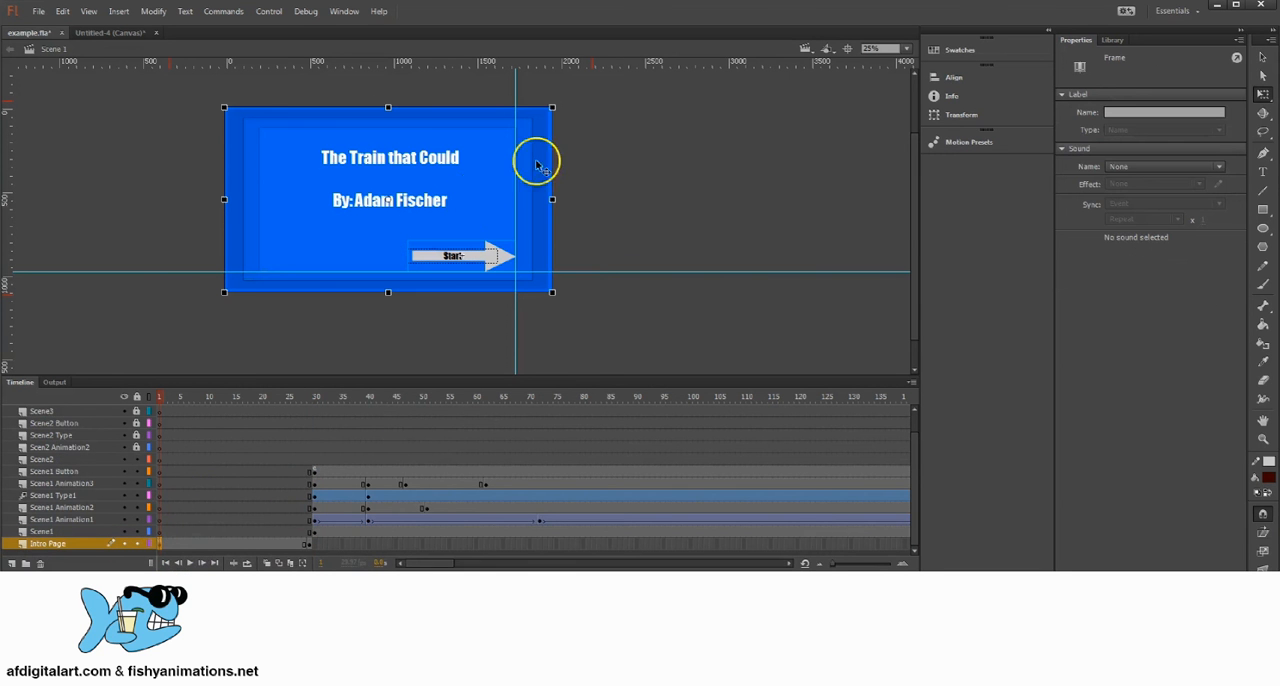
drag(553, 198, 575, 221)
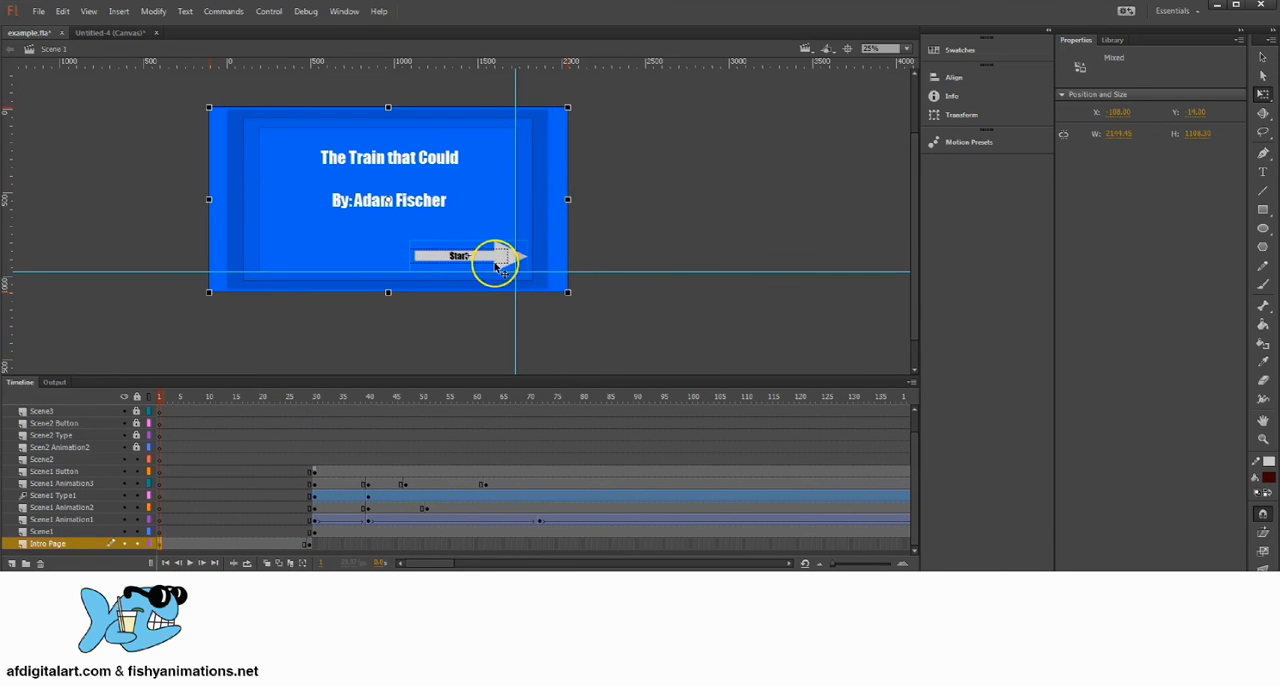
key(ctrl+z)
click(620, 204)
click(533, 163)
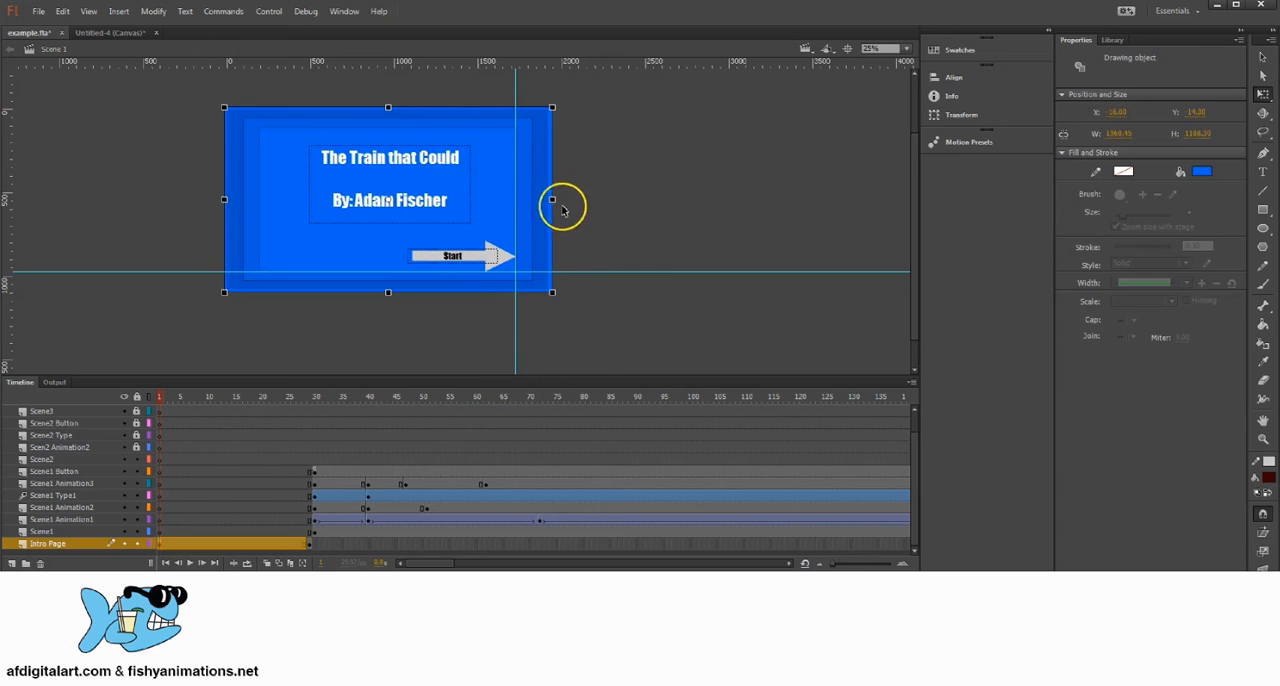
drag(553, 199, 572, 198)
click(632, 205)
click(36, 11)
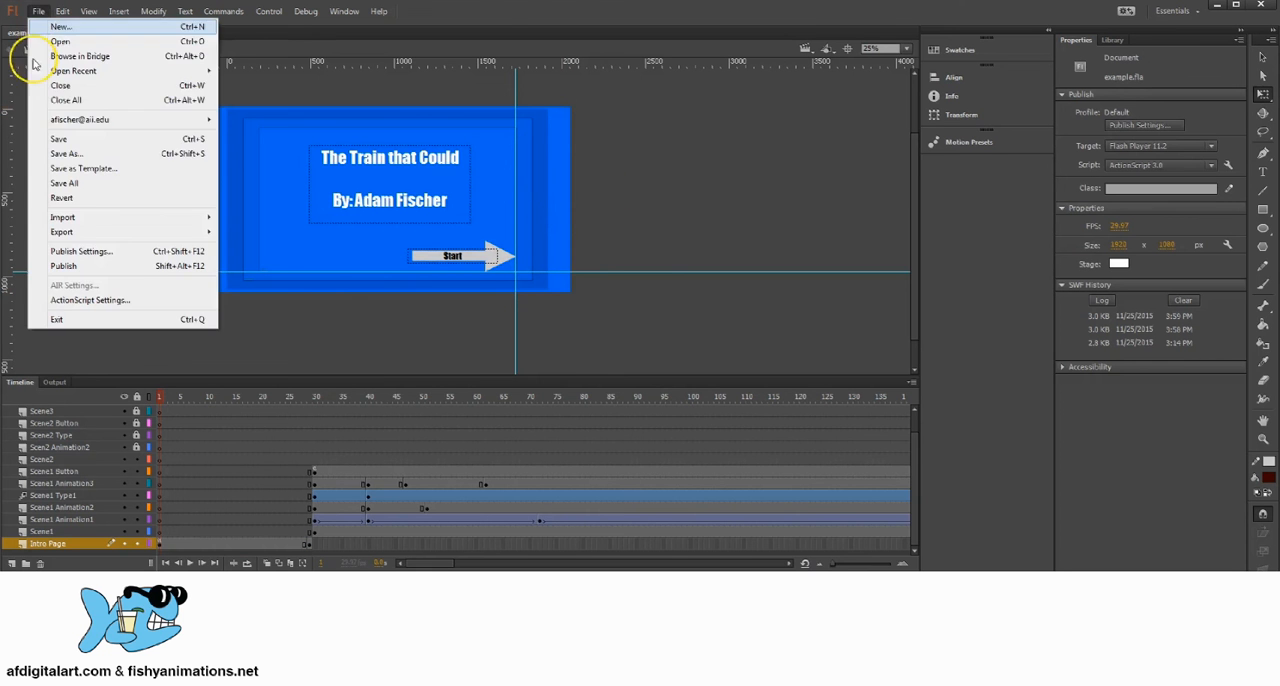
click(70, 140)
Step: Test the movie from the Start button through to the Inside the Tunnel page, and close the preview
click(270, 11)
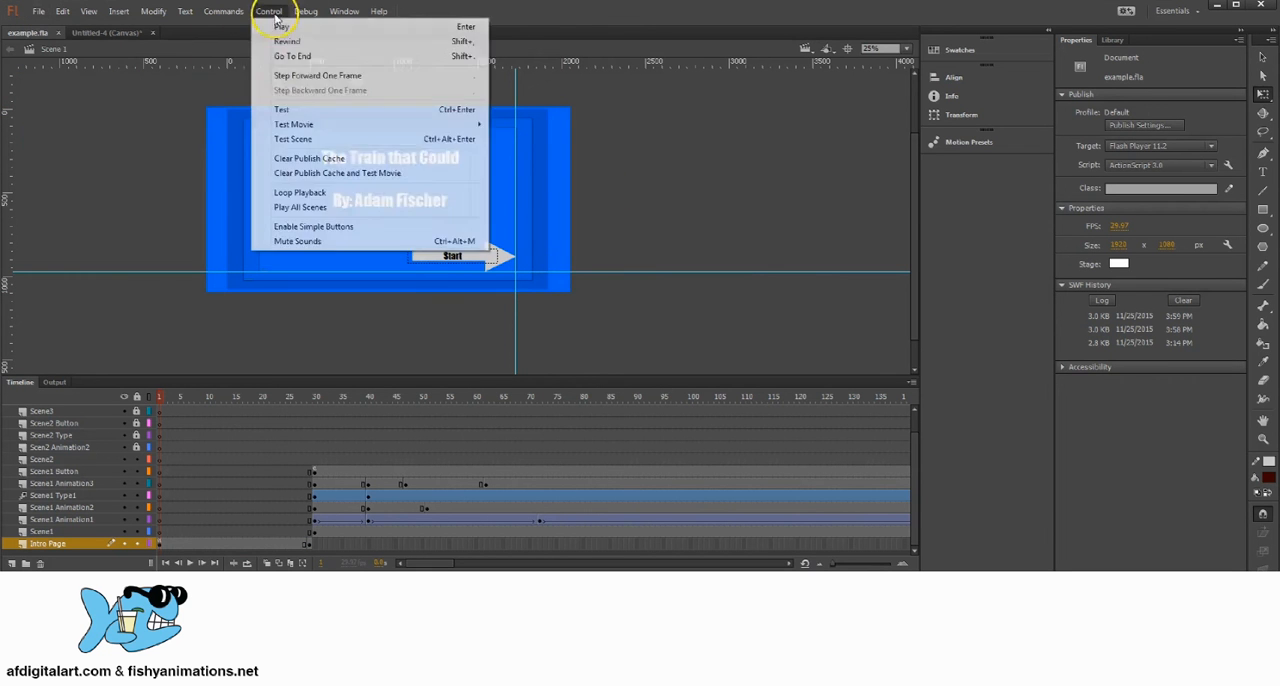
click(282, 109)
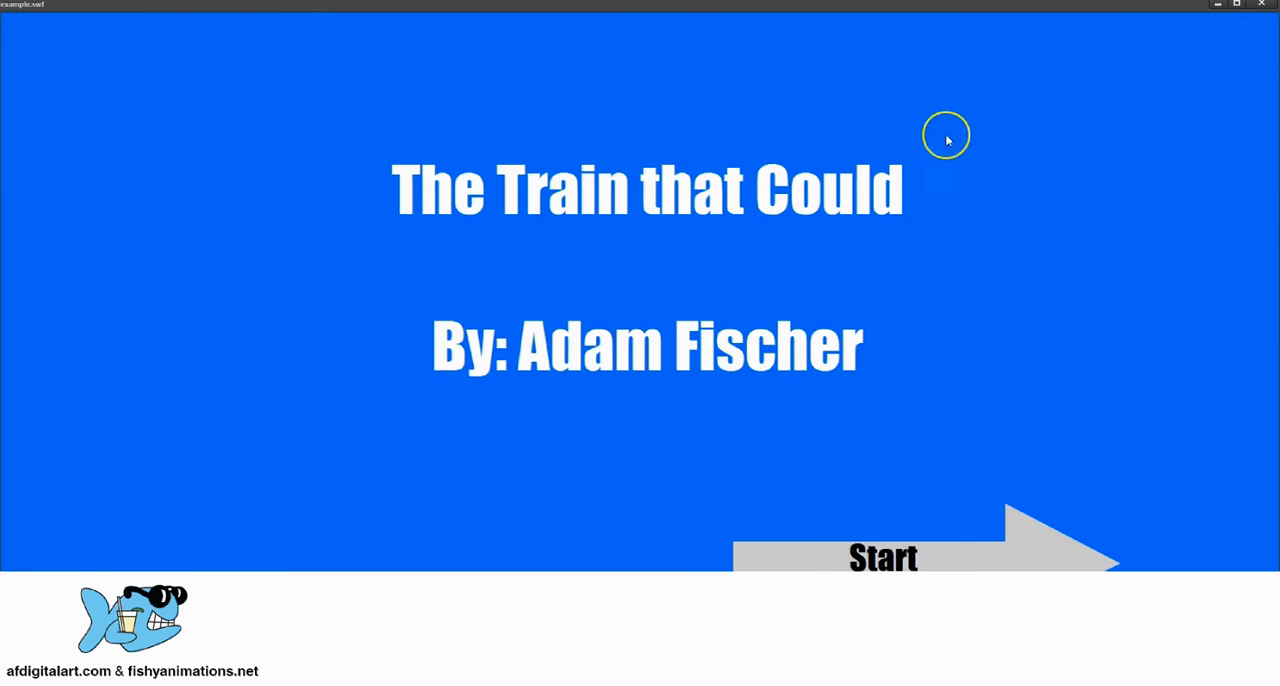
click(943, 532)
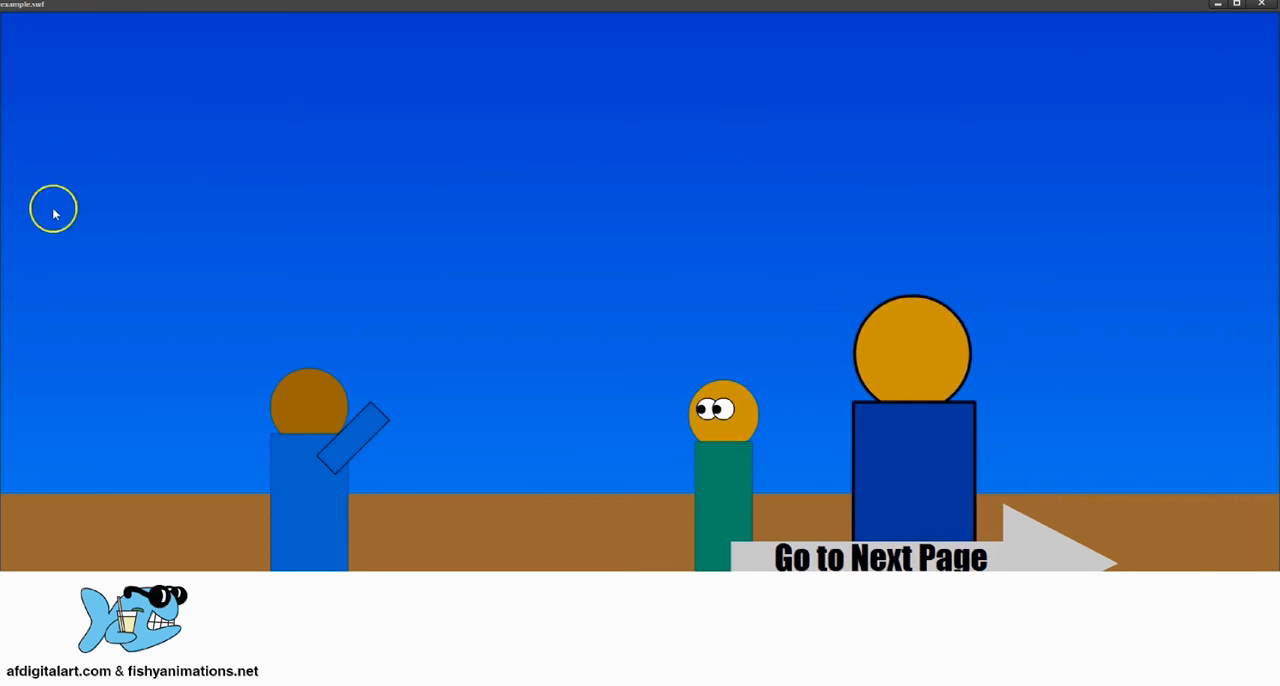
click(794, 535)
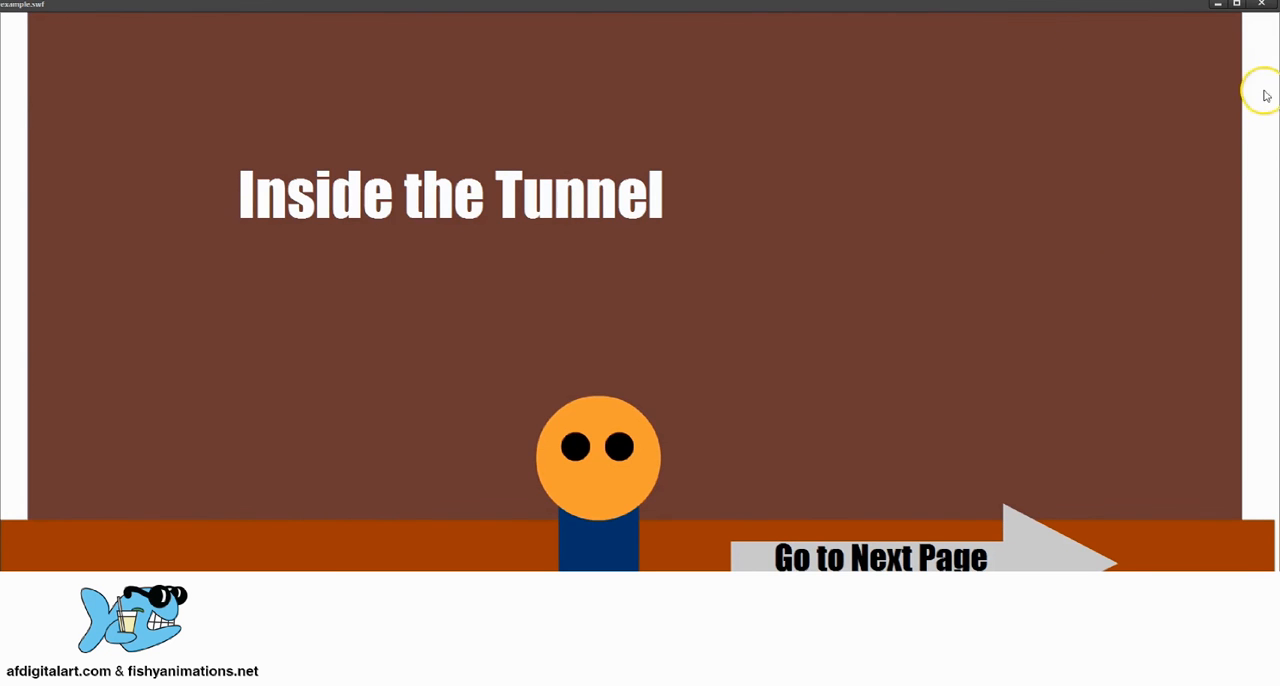
click(1263, 4)
Step: Unlock the Scene3 layer, widen its dark red background at frame 450 to about 2513 px, and save the file
mouse_move(708, 398)
mouse_down()
mouse_move(1031, 414)
mouse_move(701, 408)
mouse_up()
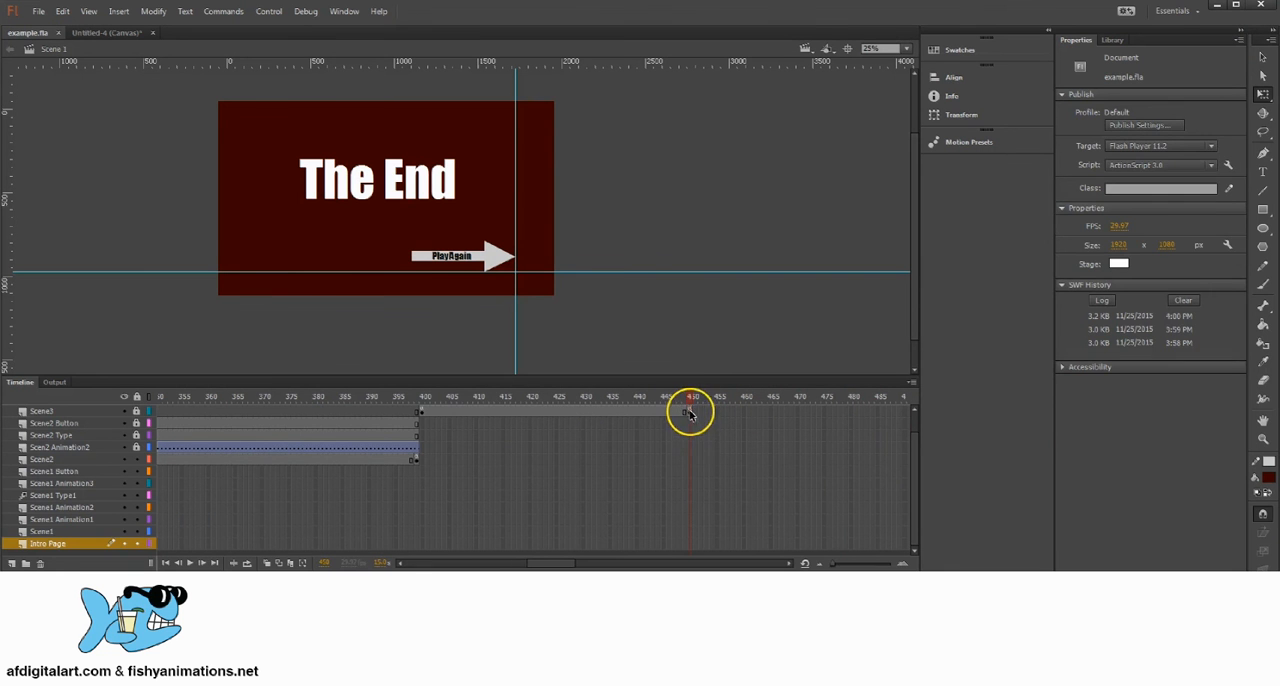
click(689, 413)
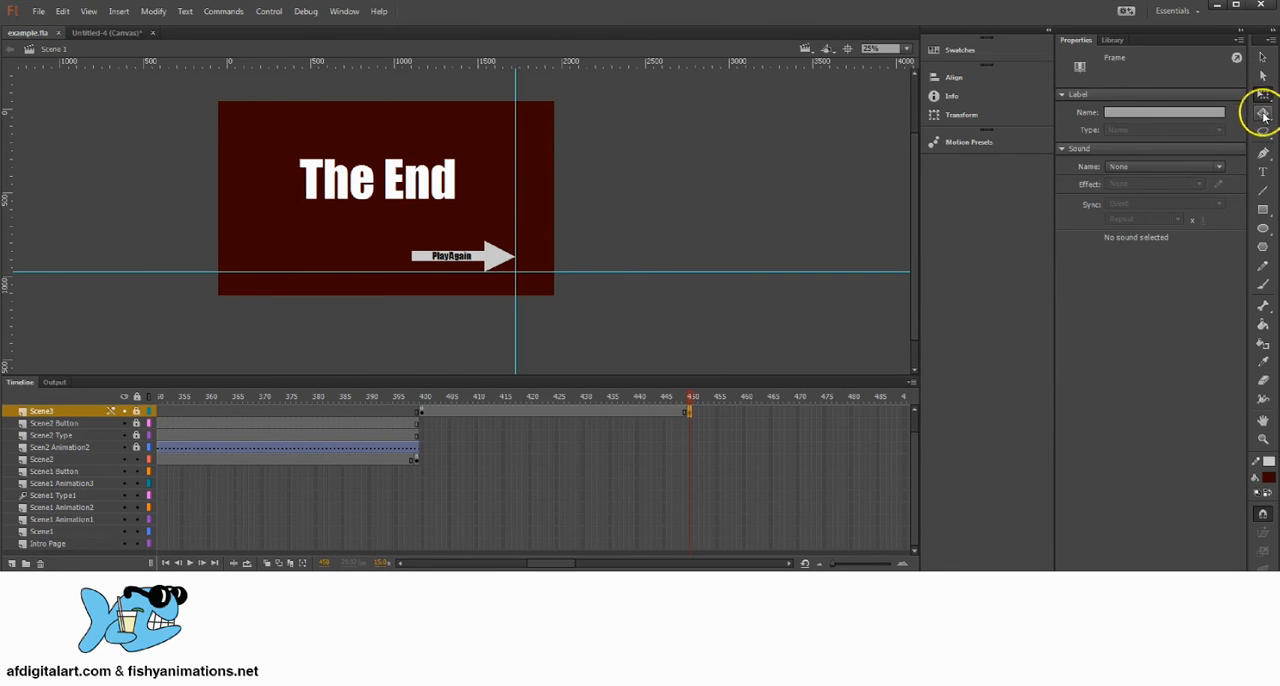
click(557, 88)
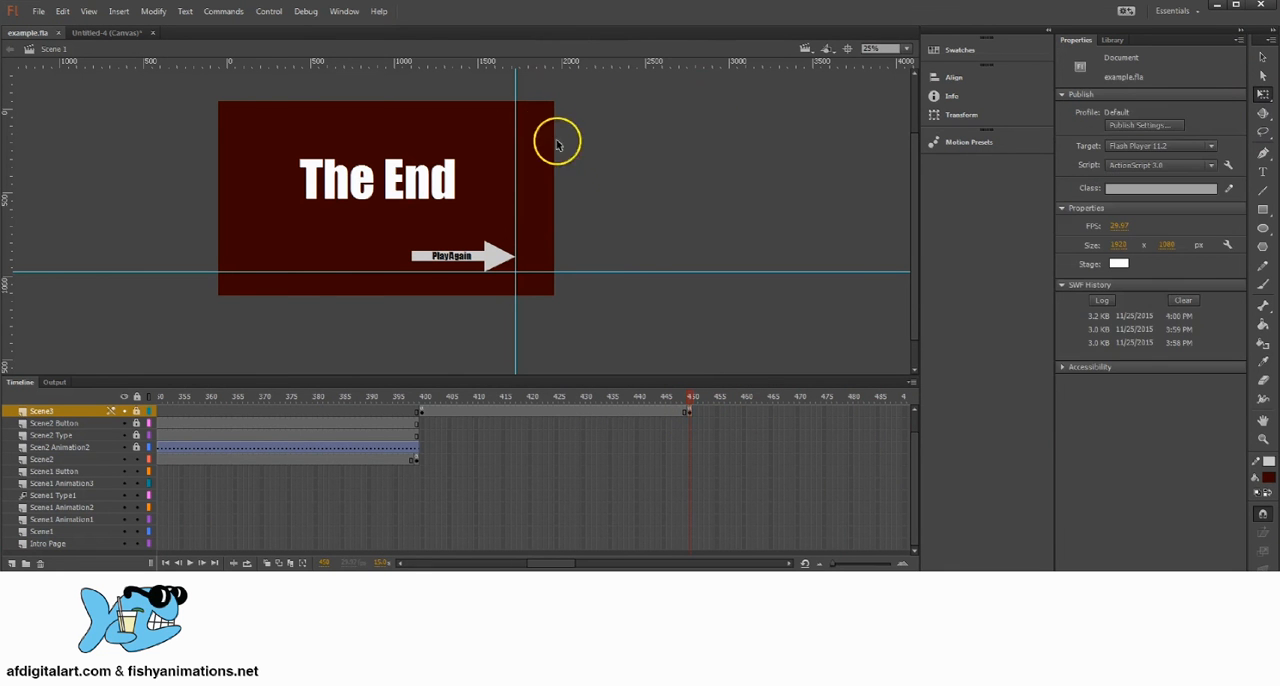
scroll(144, 424, up, 1)
click(137, 435)
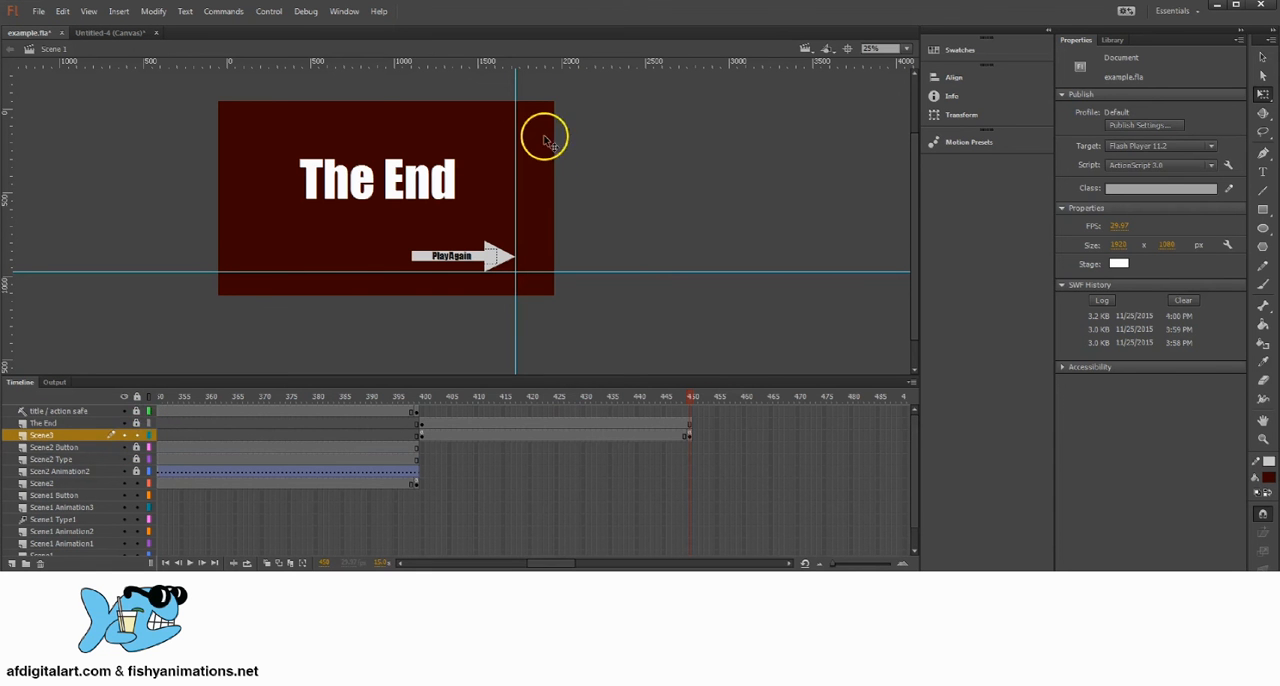
click(689, 434)
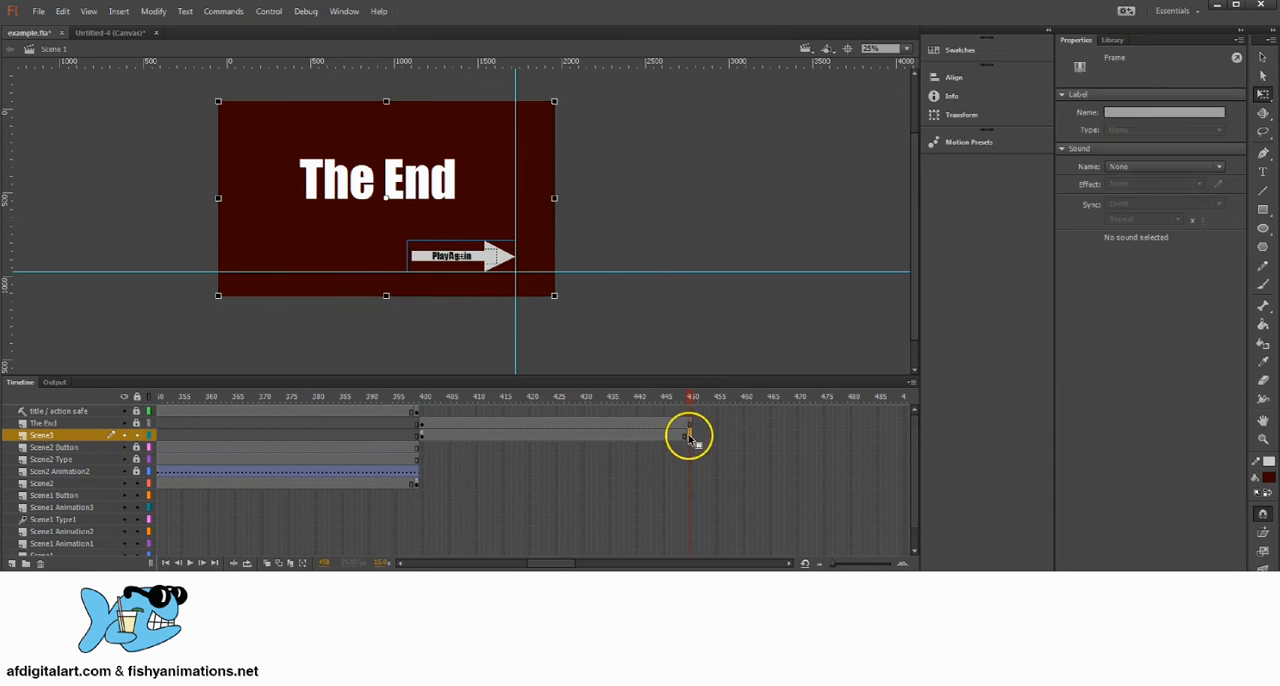
click(550, 202)
drag(549, 200, 596, 199)
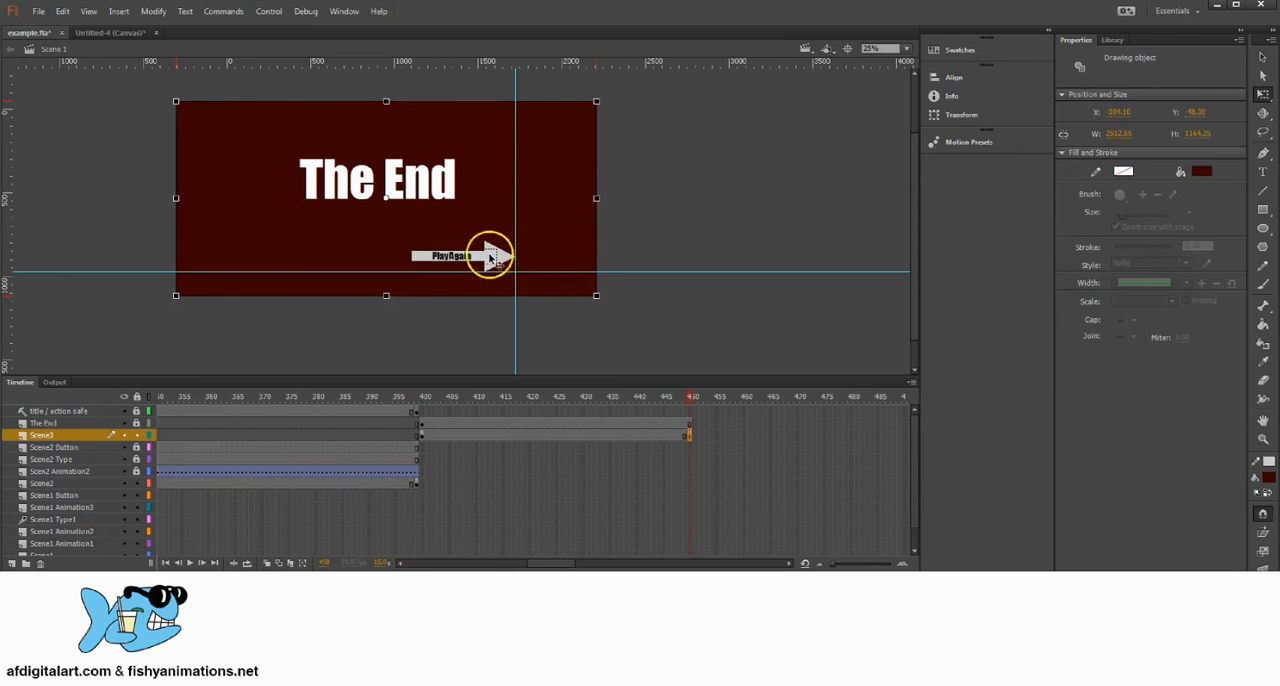
click(698, 146)
click(38, 12)
click(60, 139)
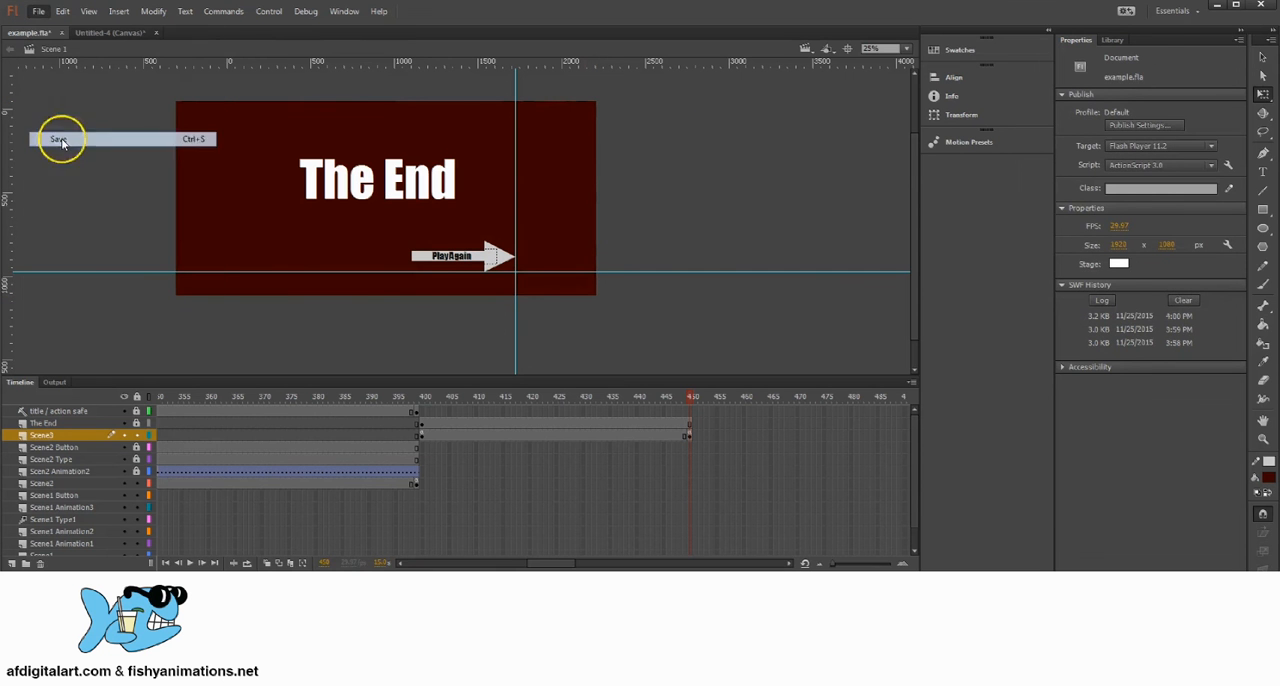
Step: Test the movie from Start through both Go to Next Page buttons to The End page, and close the preview
click(338, 14)
mouse_move(266, 13)
click(296, 110)
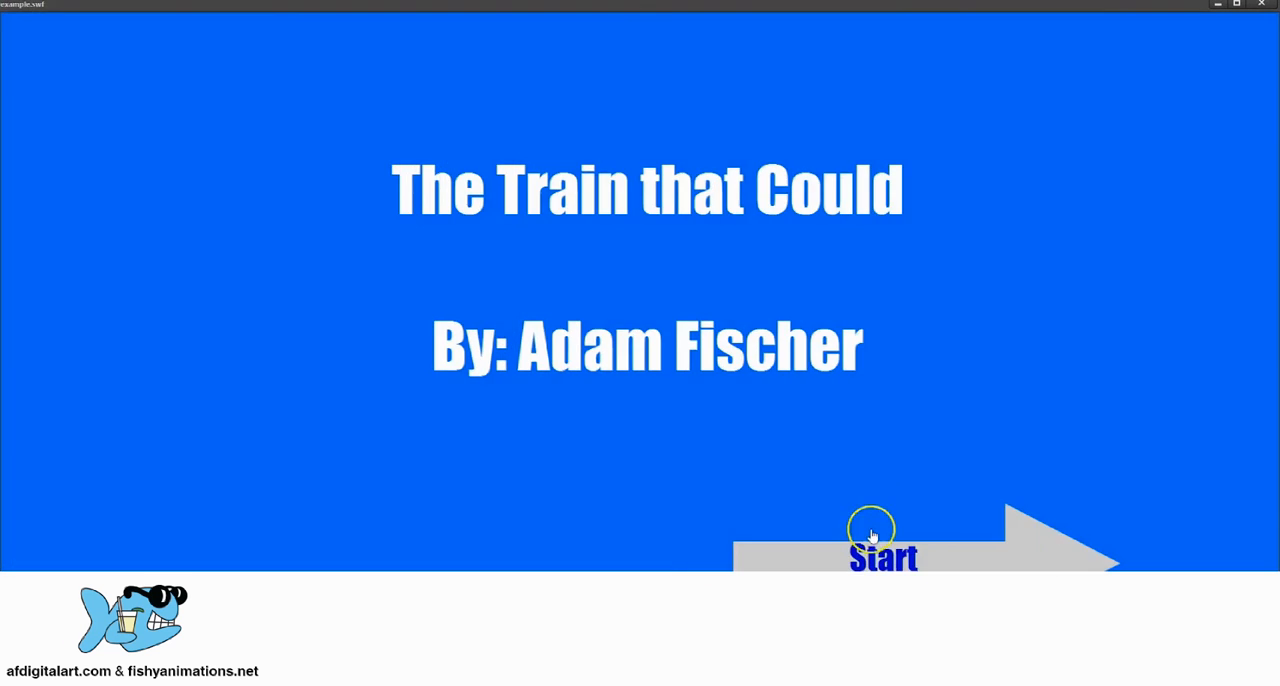
click(872, 536)
click(903, 531)
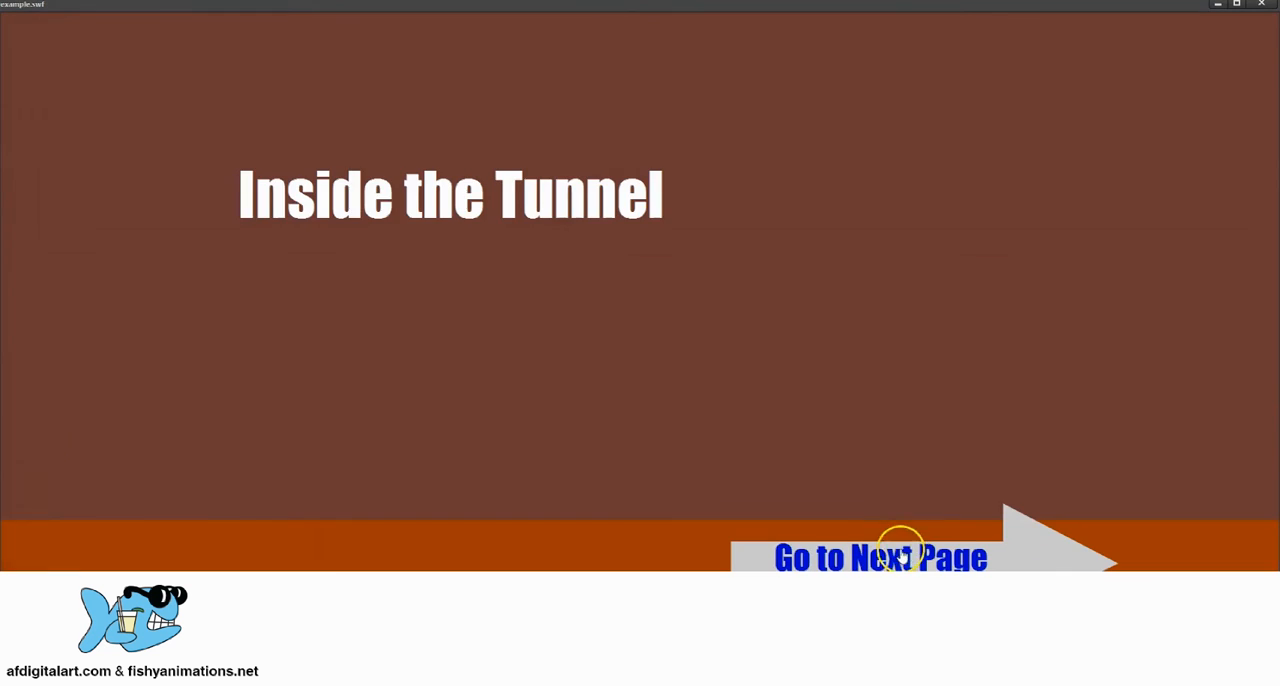
click(903, 531)
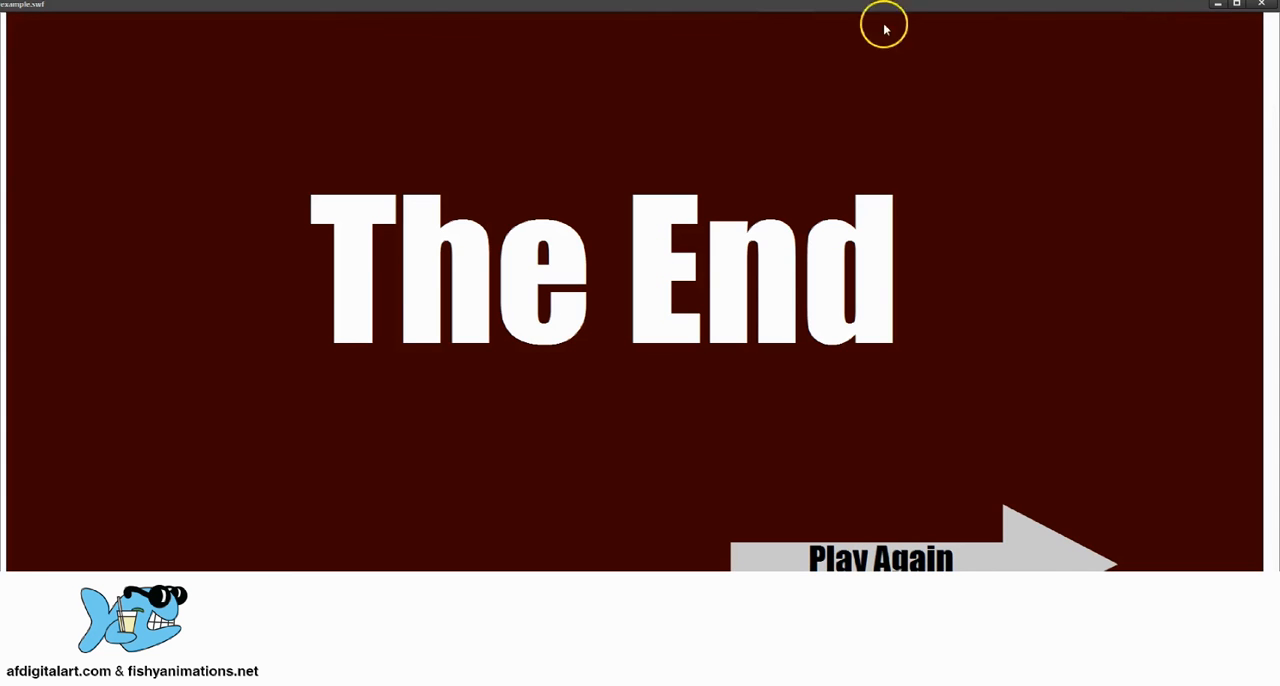
click(1262, 5)
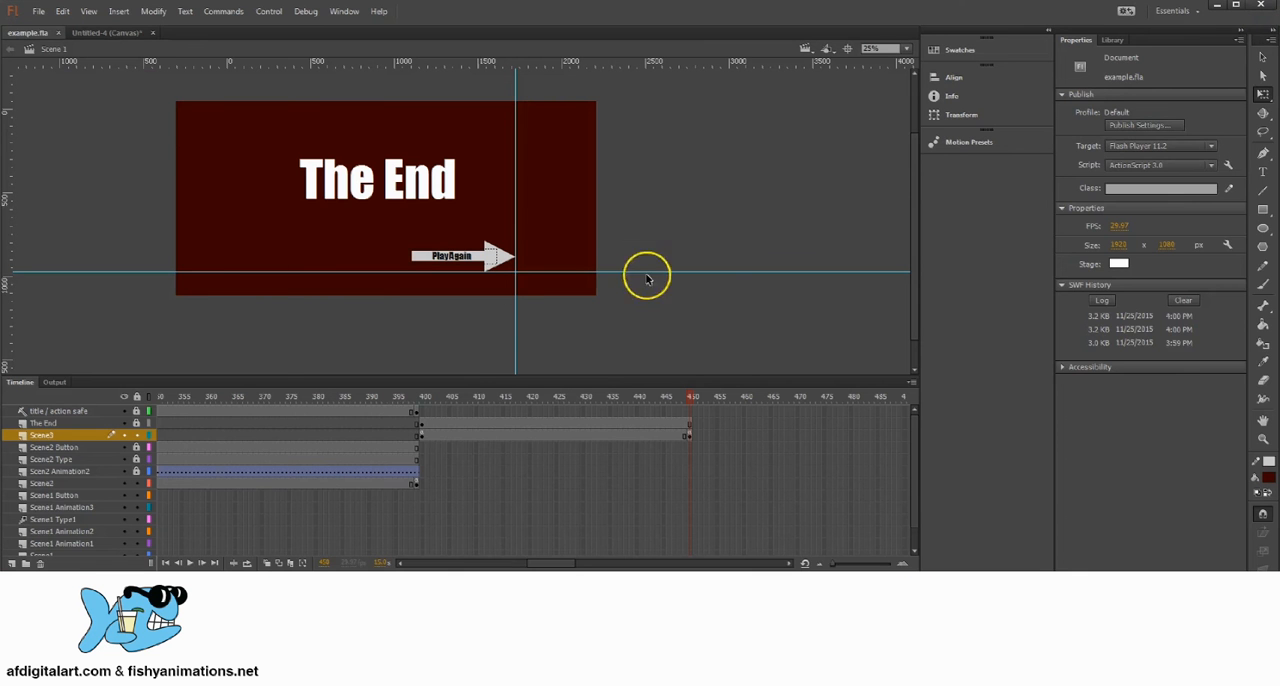
Step: Widen the Scene3 layer's dark red background at frame 400 well past both stage sides, and save the file
click(421, 437)
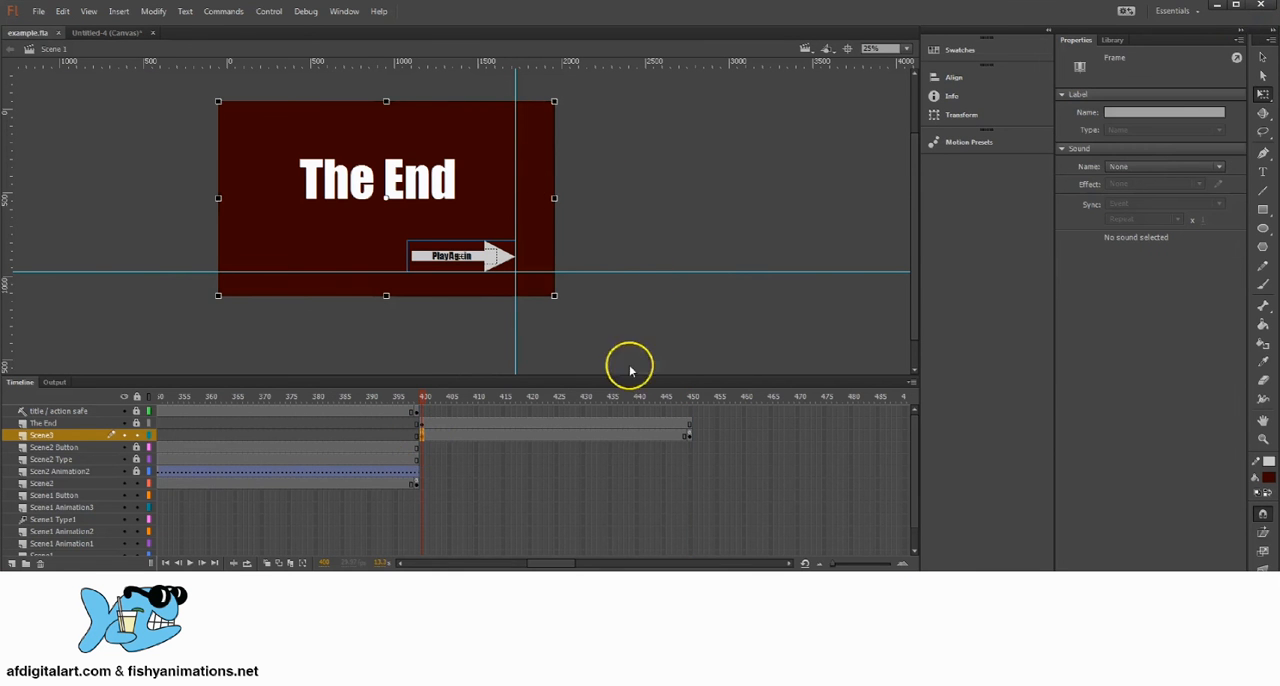
click(690, 436)
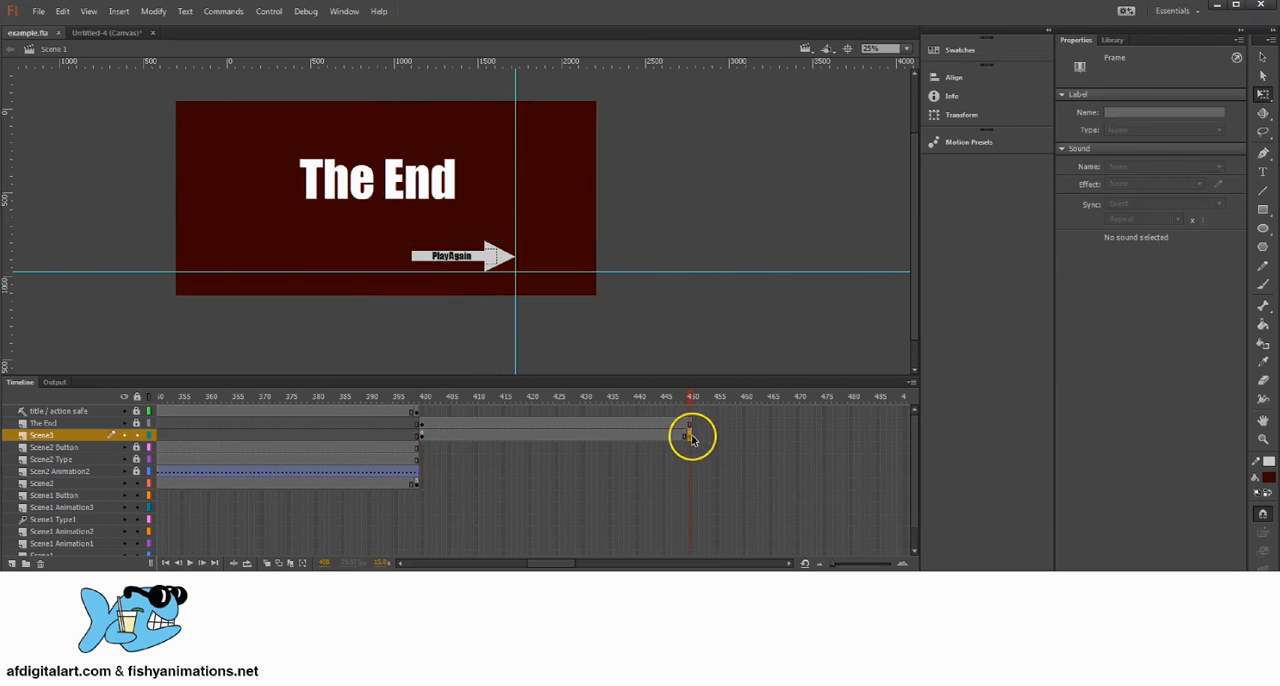
click(421, 437)
click(545, 190)
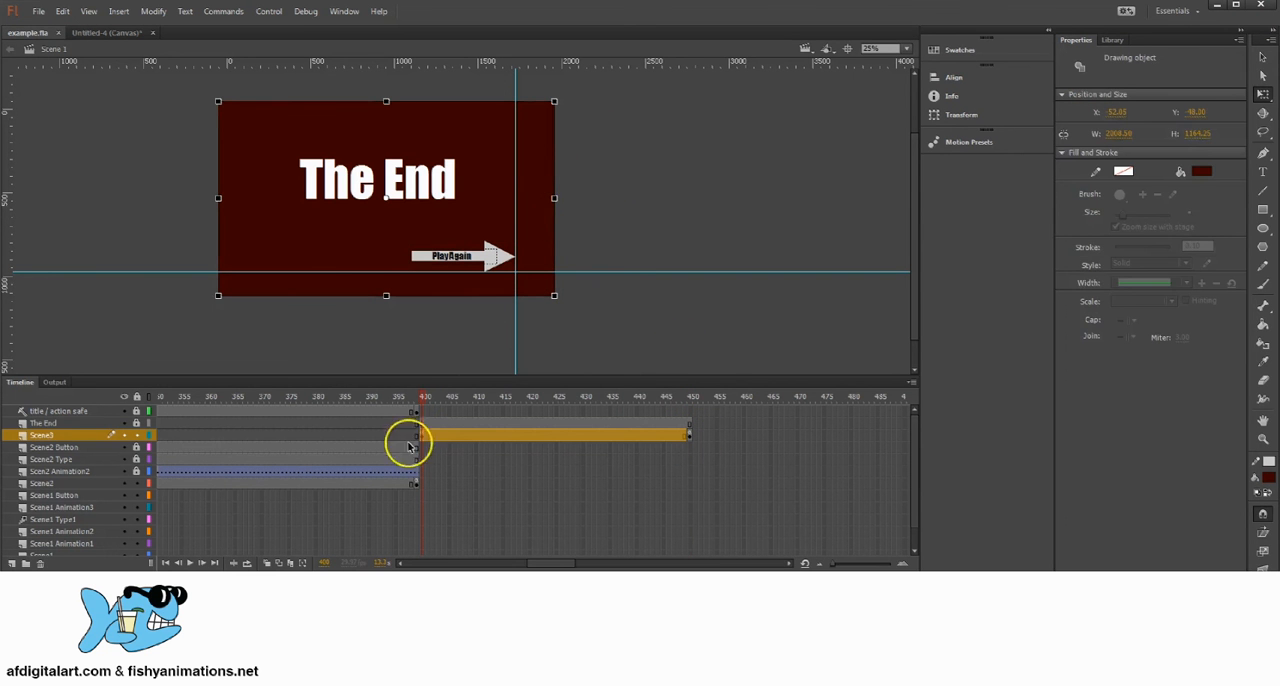
drag(555, 197, 628, 195)
click(660, 173)
click(38, 11)
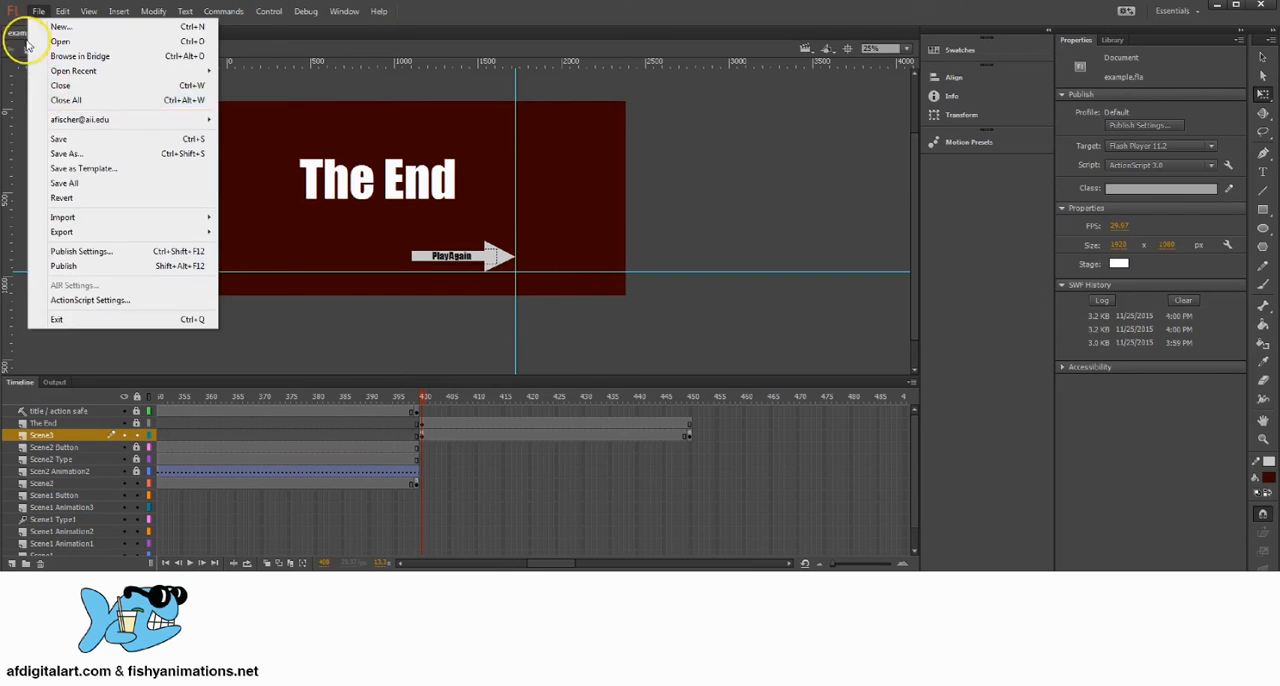
click(58, 138)
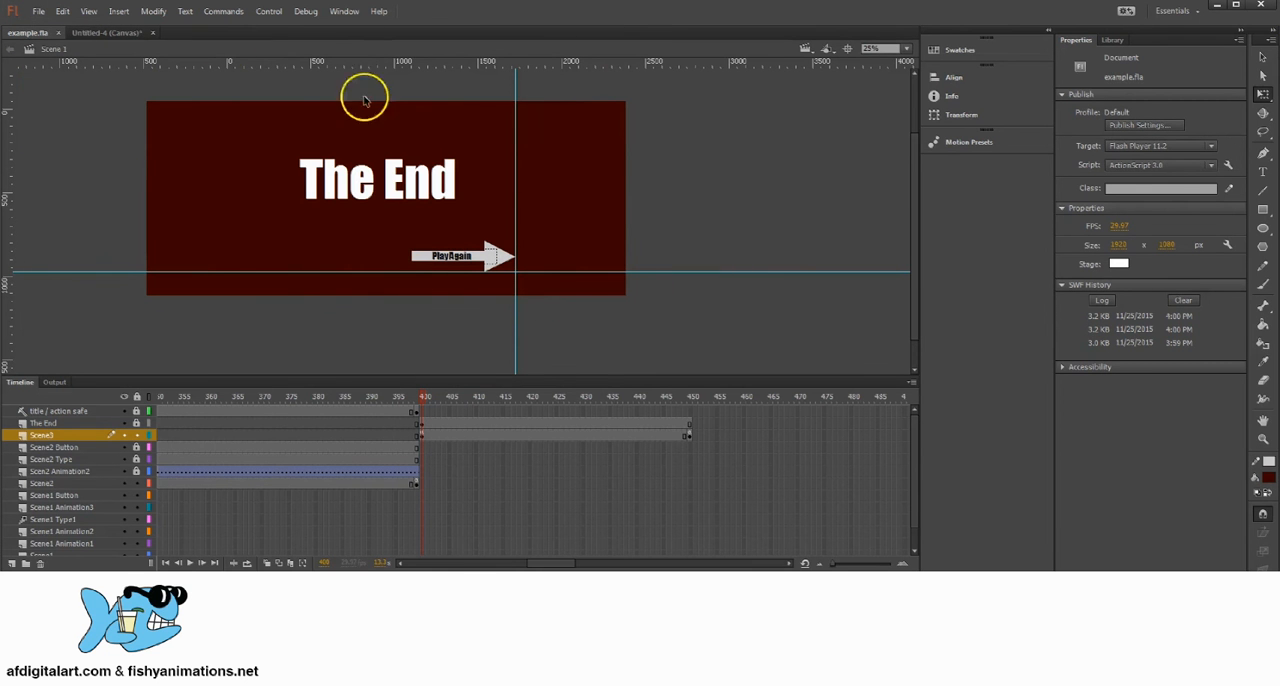
Step: Test the movie through every page, play it again up to the Inside the Tunnel page, and close the preview
click(303, 12)
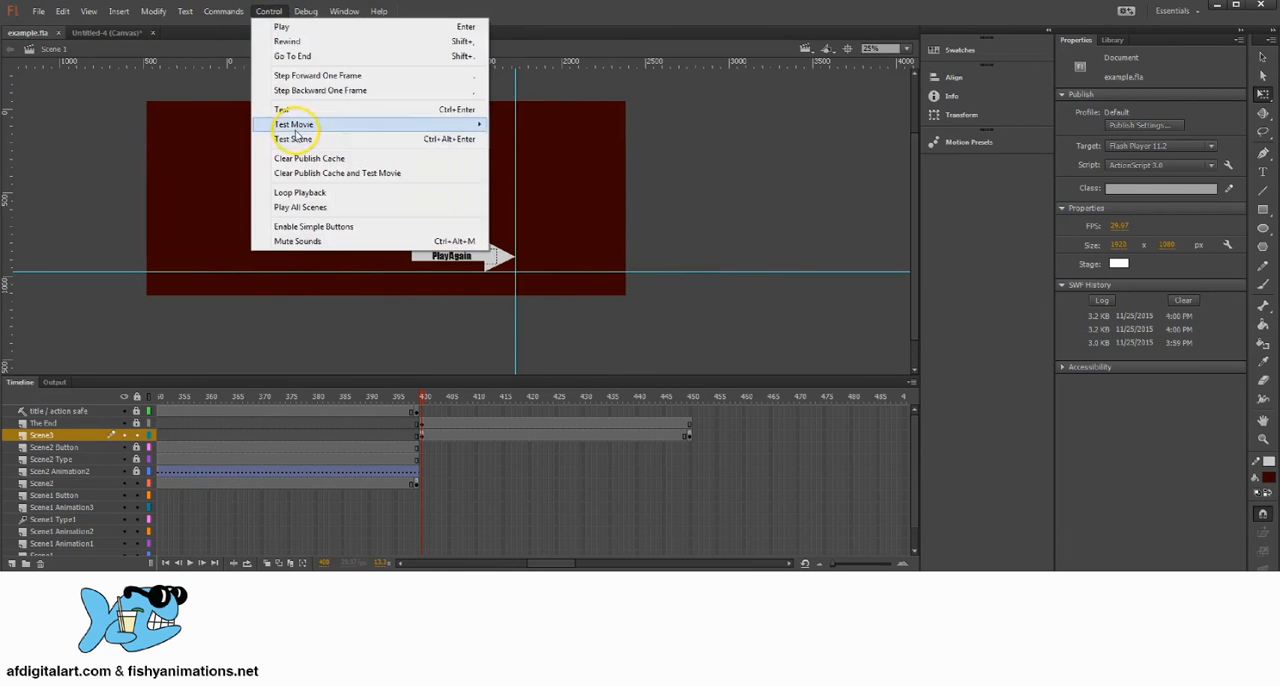
click(288, 126)
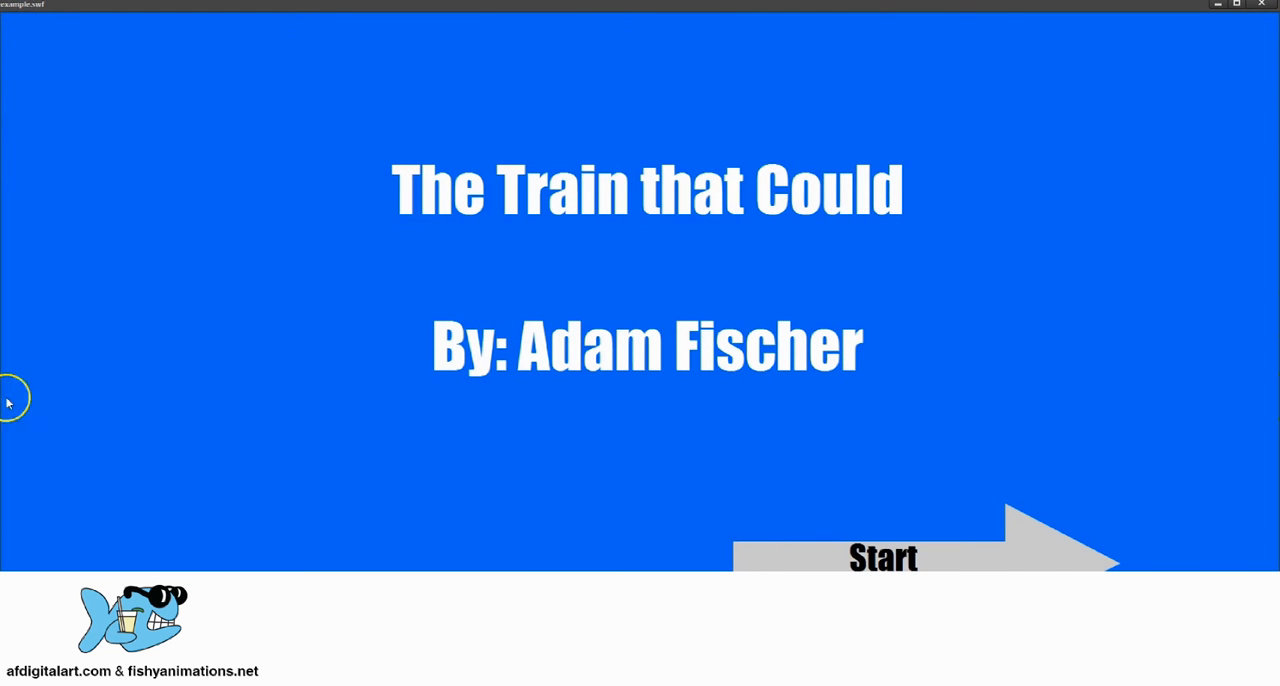
click(911, 554)
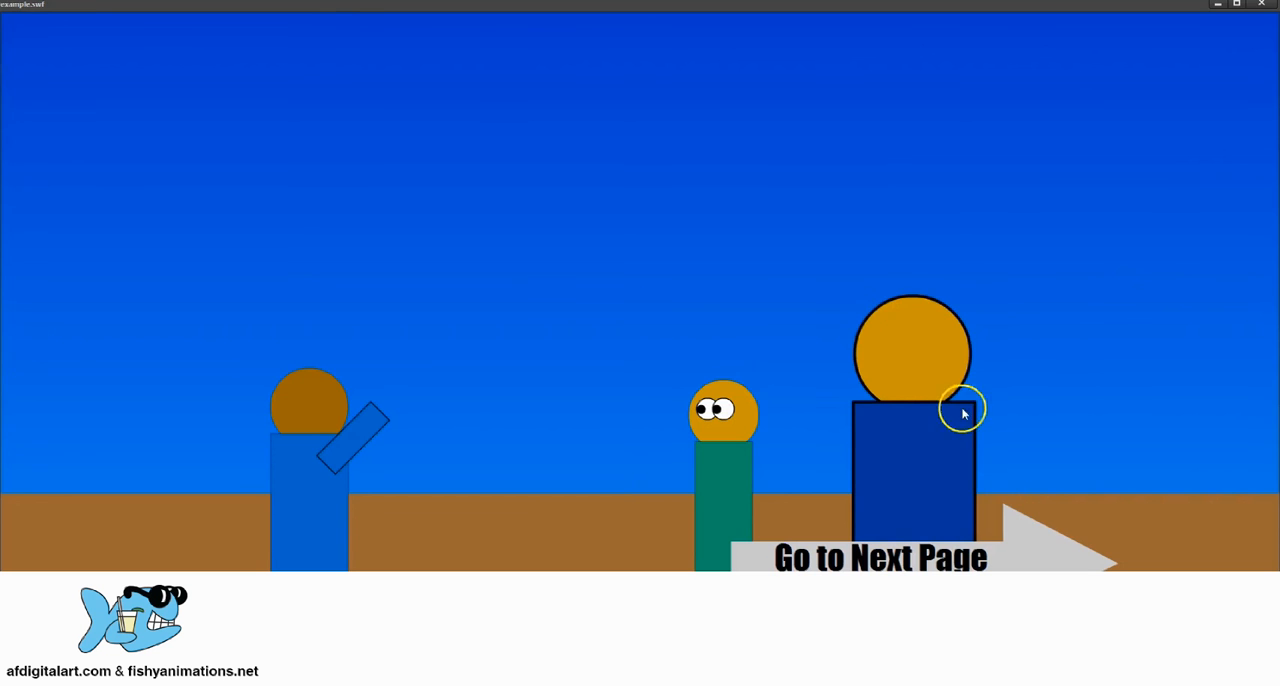
click(946, 540)
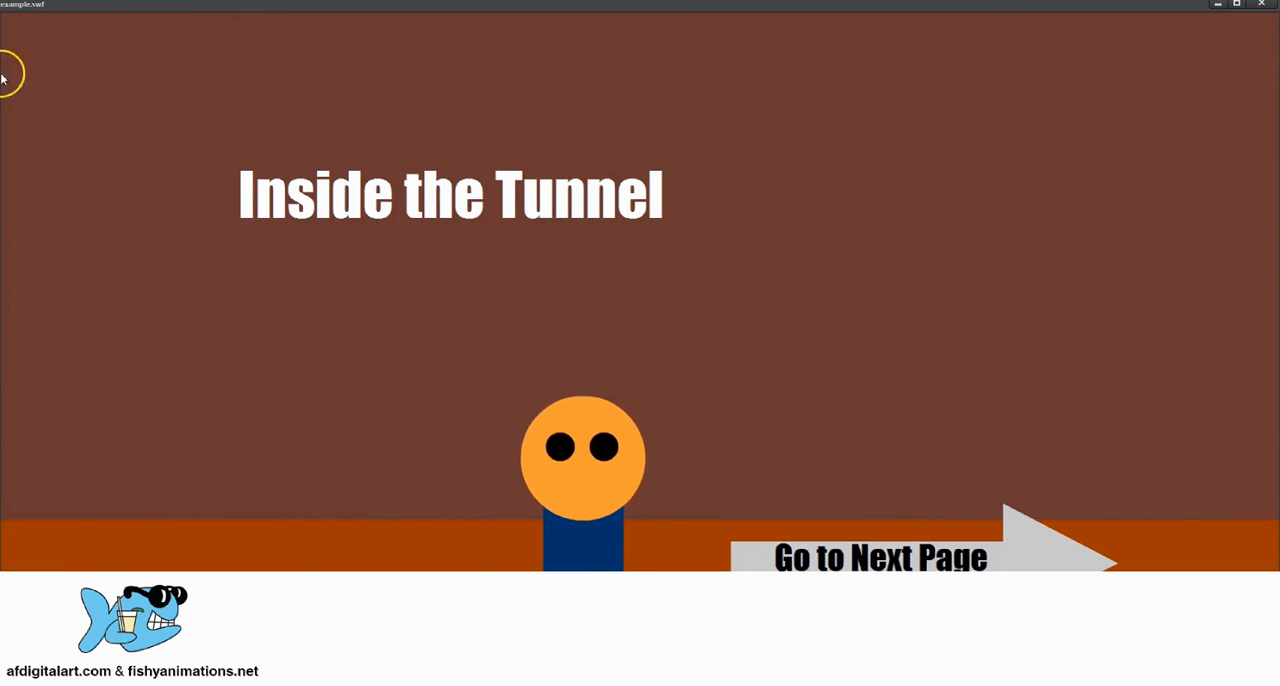
click(920, 555)
click(933, 553)
click(932, 556)
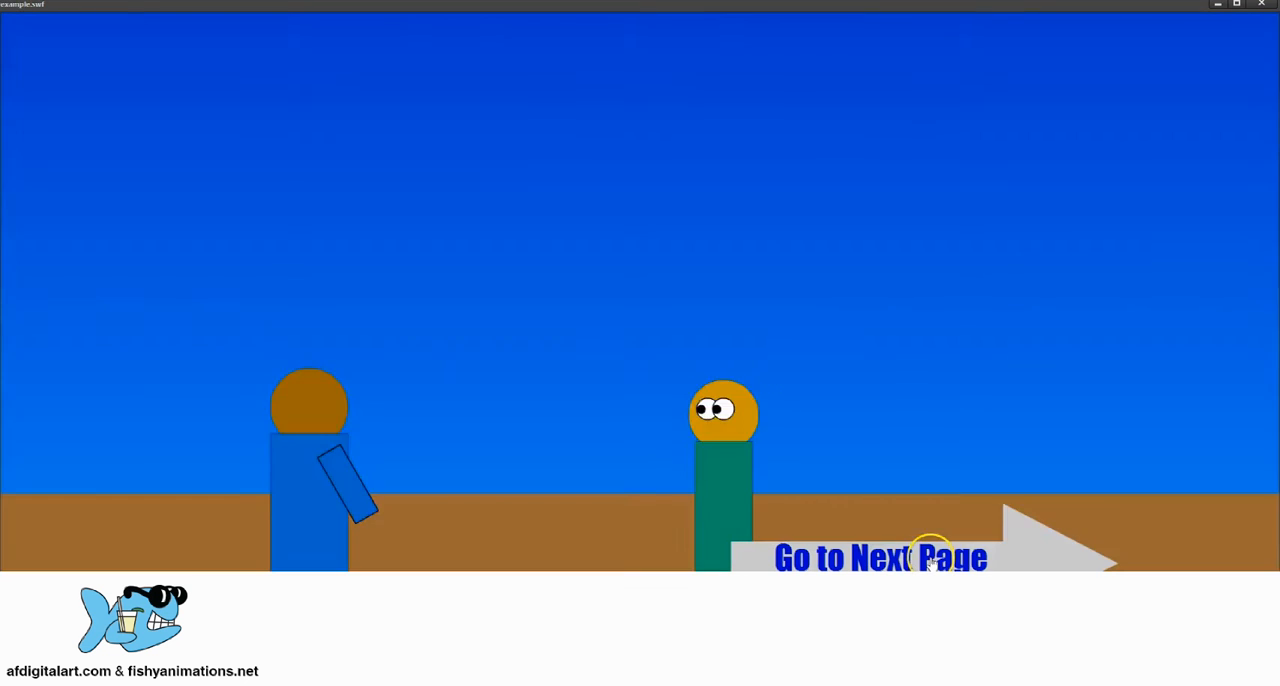
click(931, 557)
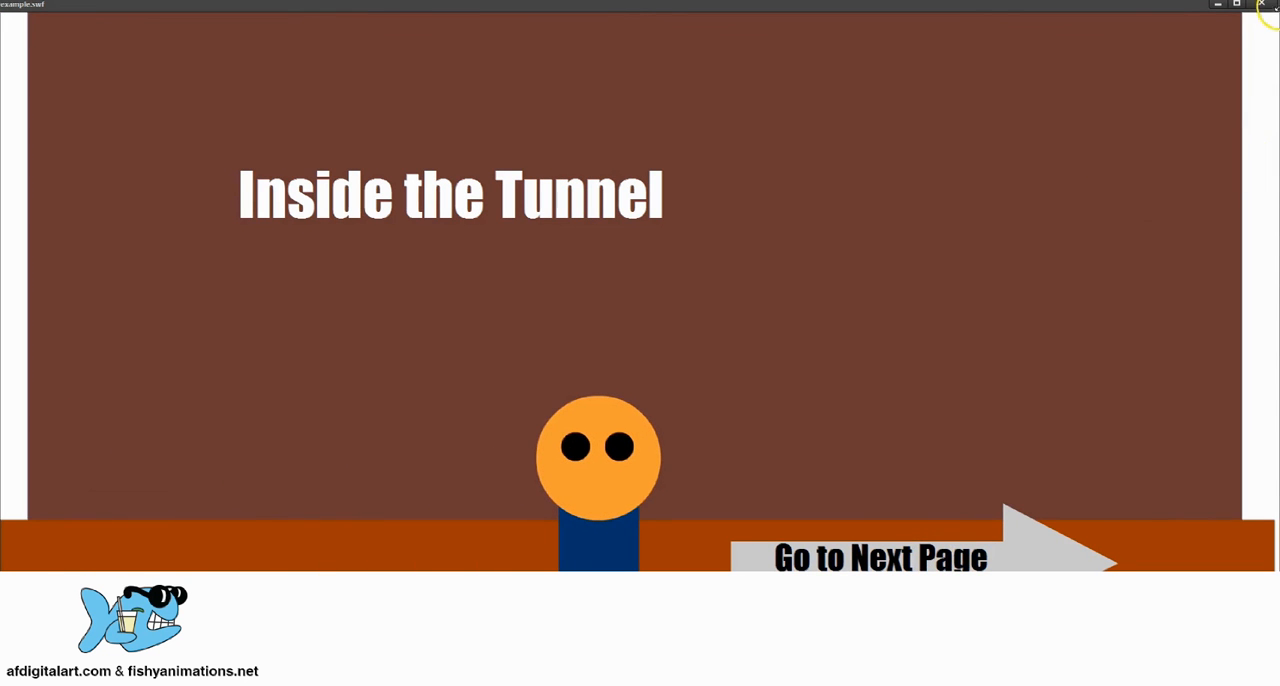
click(1261, 5)
Step: Widen the Scene3 layer's dark red background at frame 450 to about 3457 px and stretch it taller
click(690, 437)
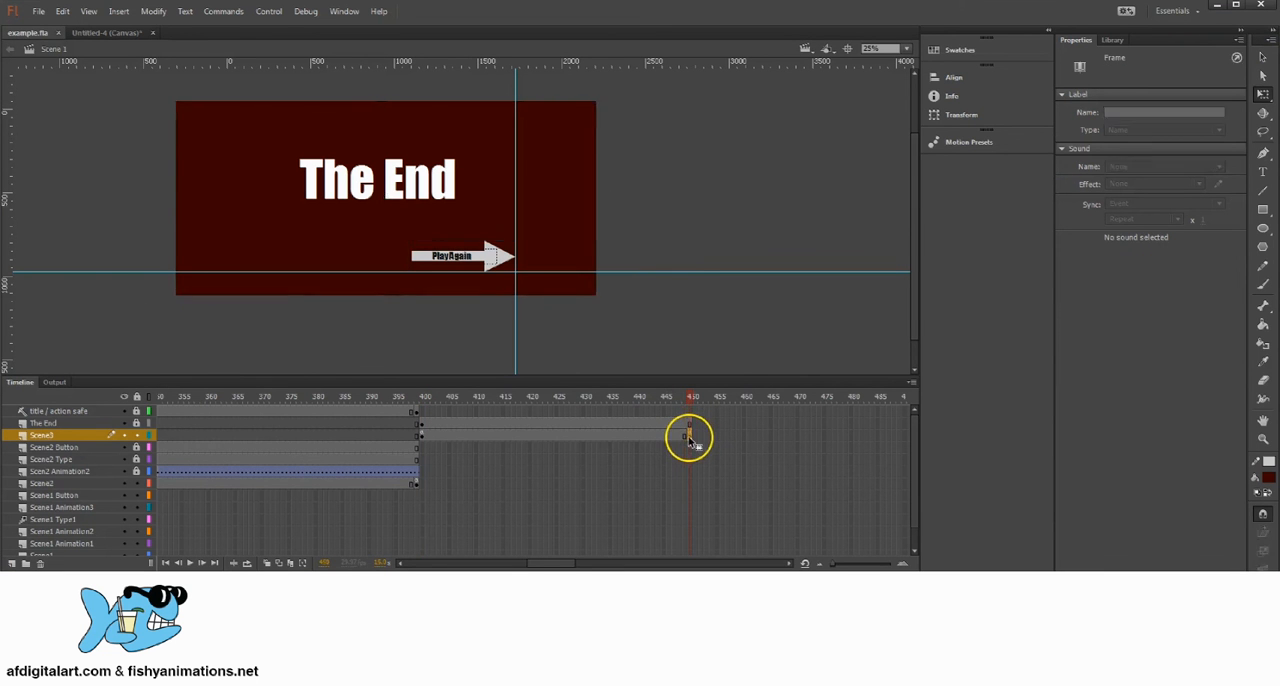
drag(596, 197, 696, 204)
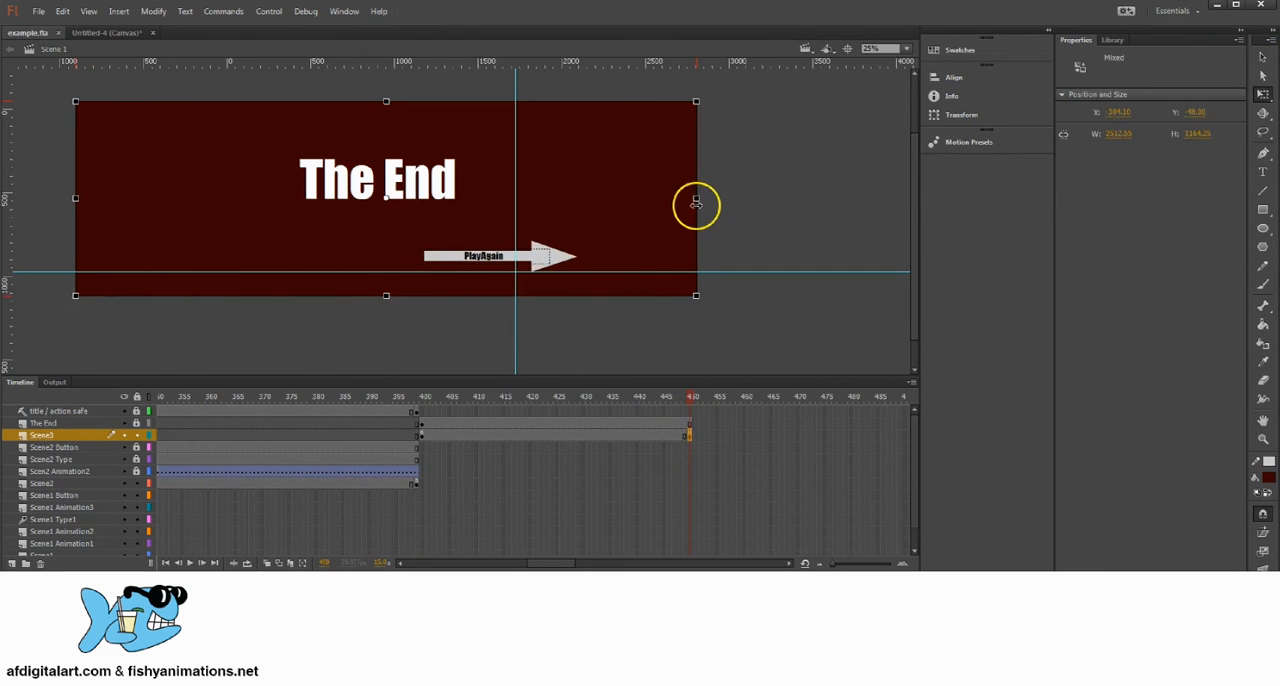
key(ctrl+z)
click(718, 183)
click(592, 173)
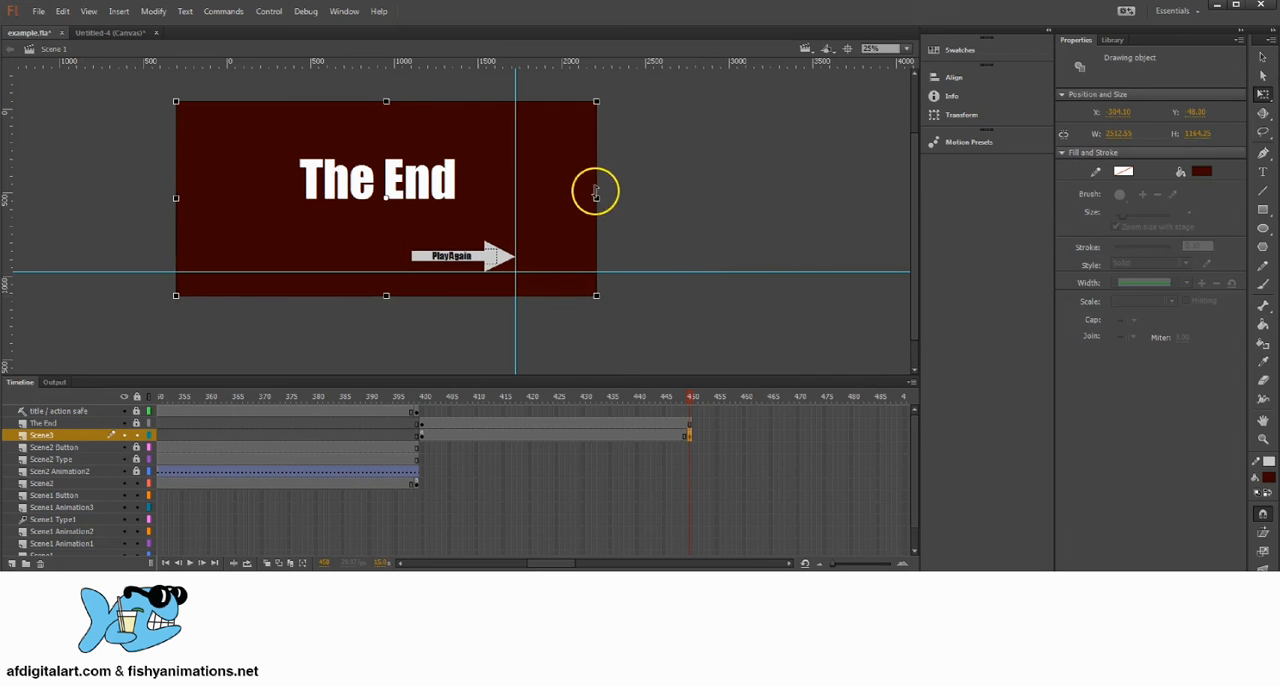
drag(597, 197, 674, 206)
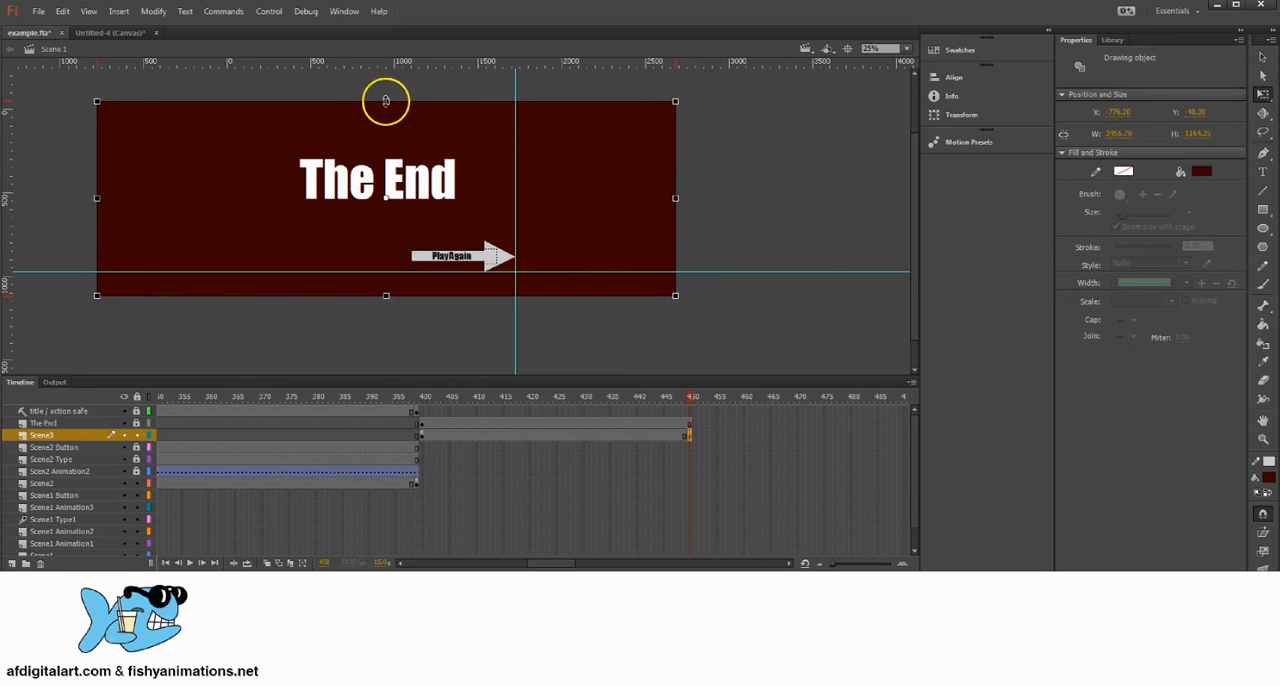
drag(386, 101, 386, 73)
click(741, 154)
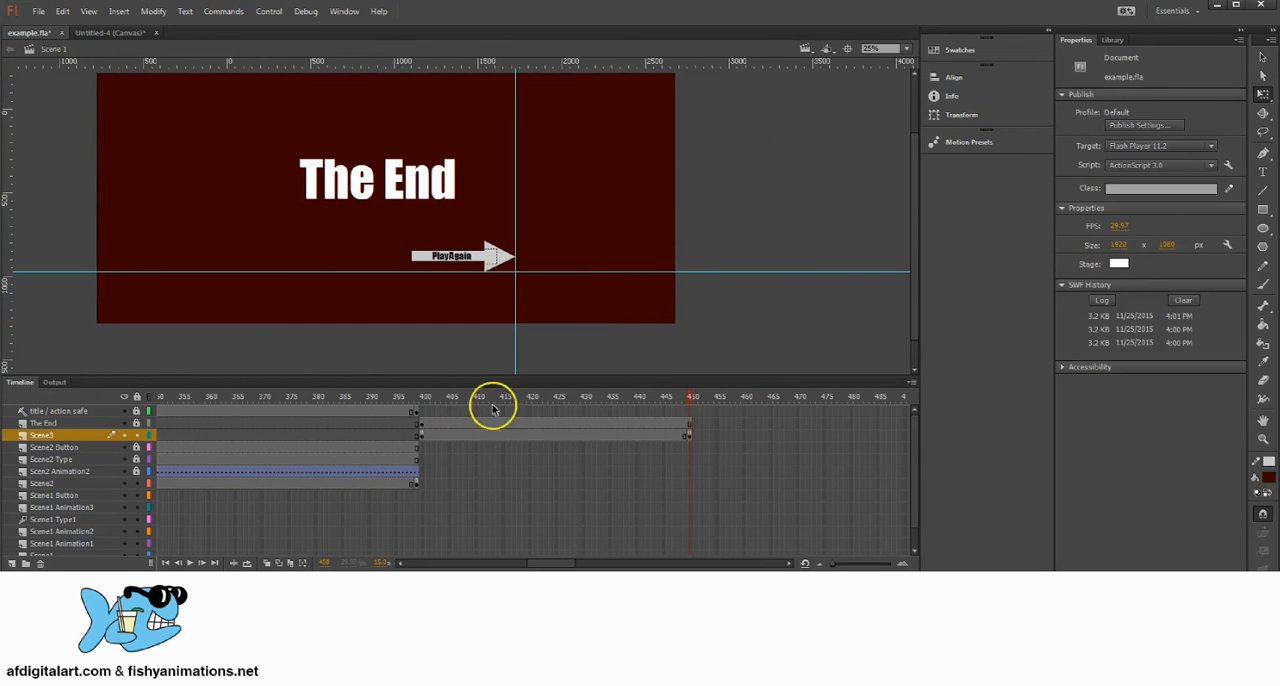
Step: Widen the Scene2 layer's brown wall and orange floor at frame 399 past both stage sides, and stretch the wall slightly taller
click(416, 400)
click(420, 488)
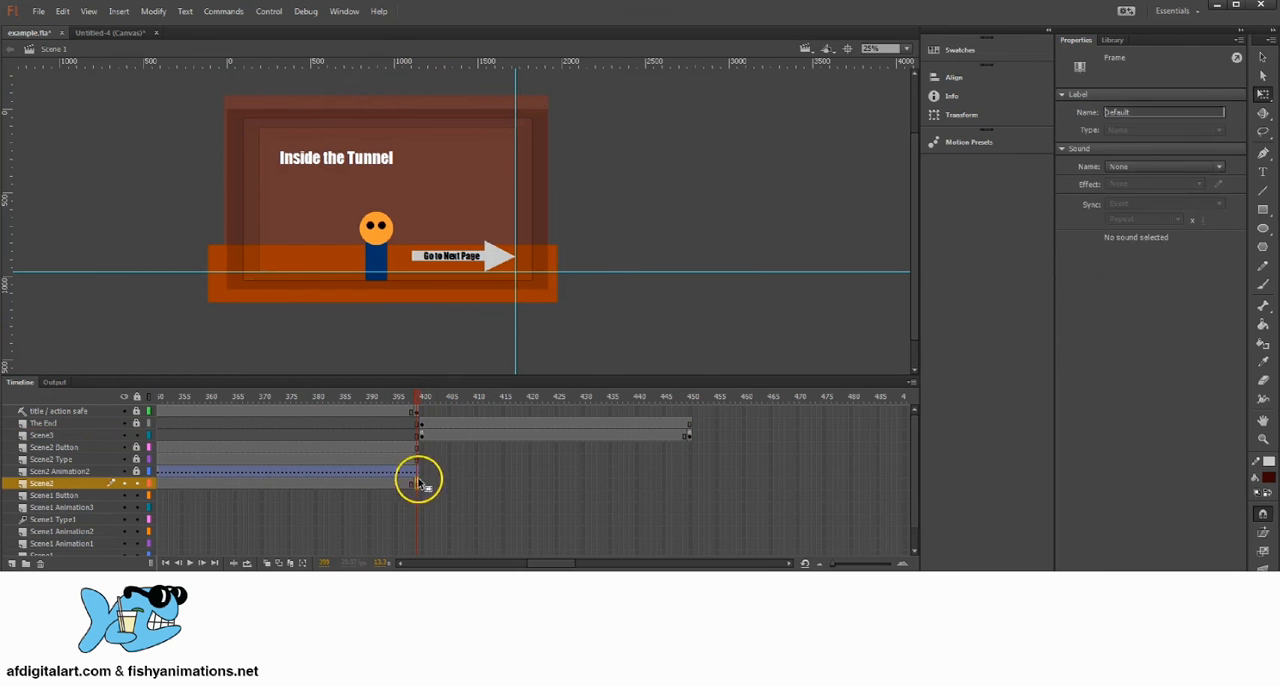
click(594, 157)
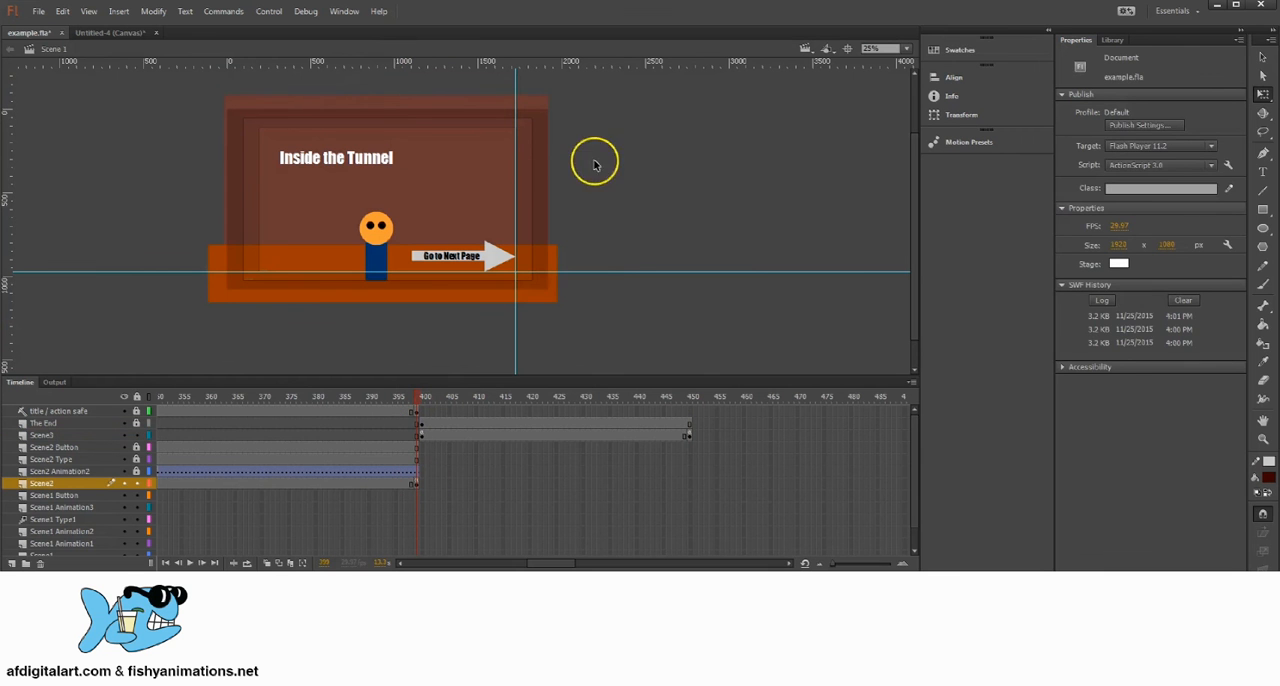
click(417, 485)
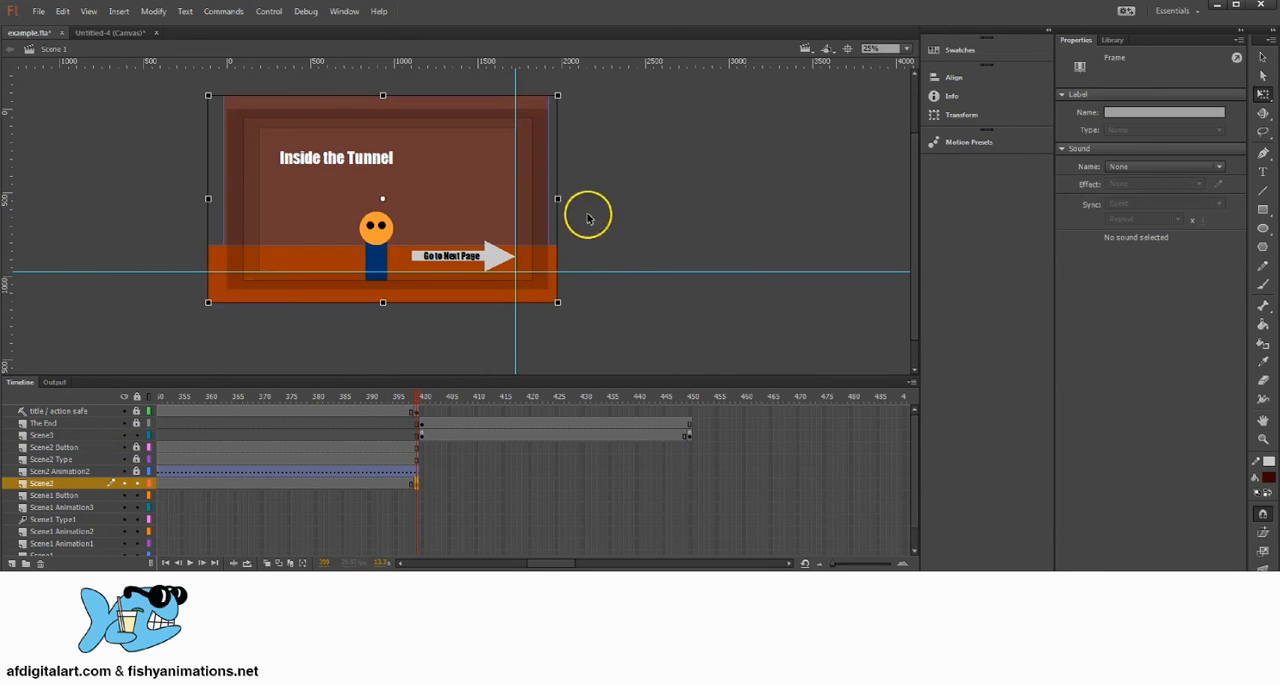
click(549, 134)
drag(562, 199, 618, 196)
click(715, 170)
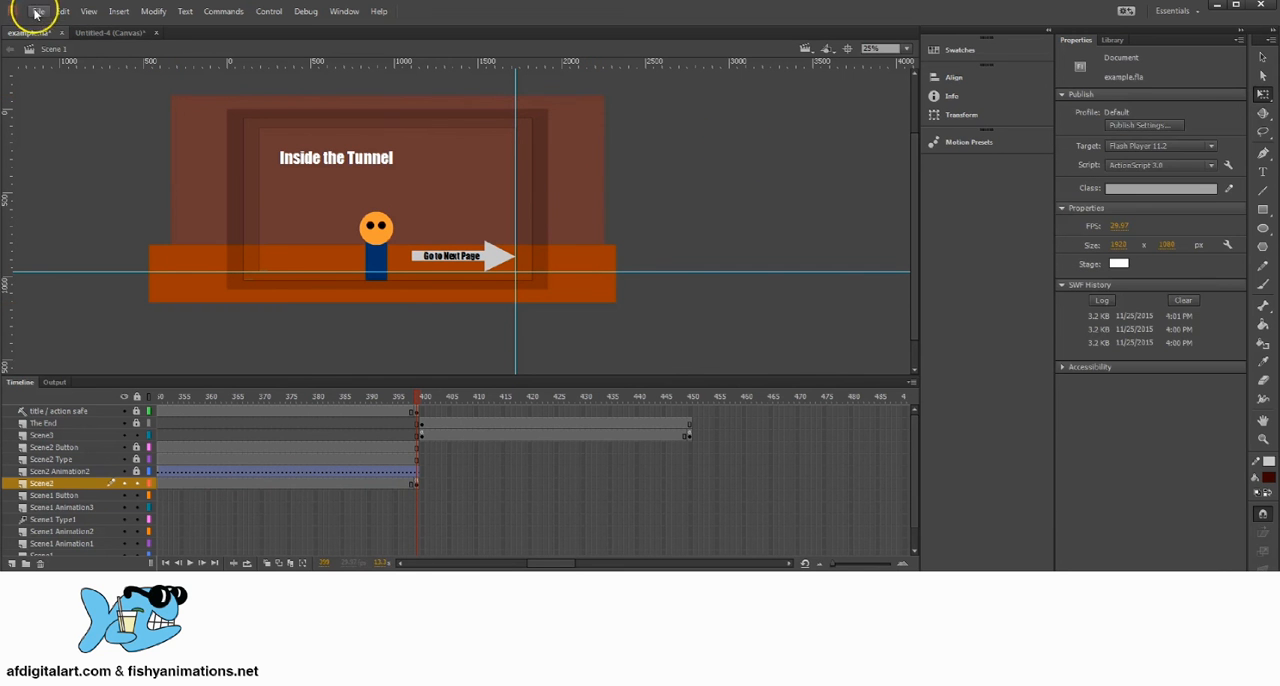
click(549, 143)
drag(390, 90, 390, 77)
click(109, 200)
Step: Increase the orange floor's height at frame 399 to about 448 px, nudge it slightly down, and save the file
click(172, 277)
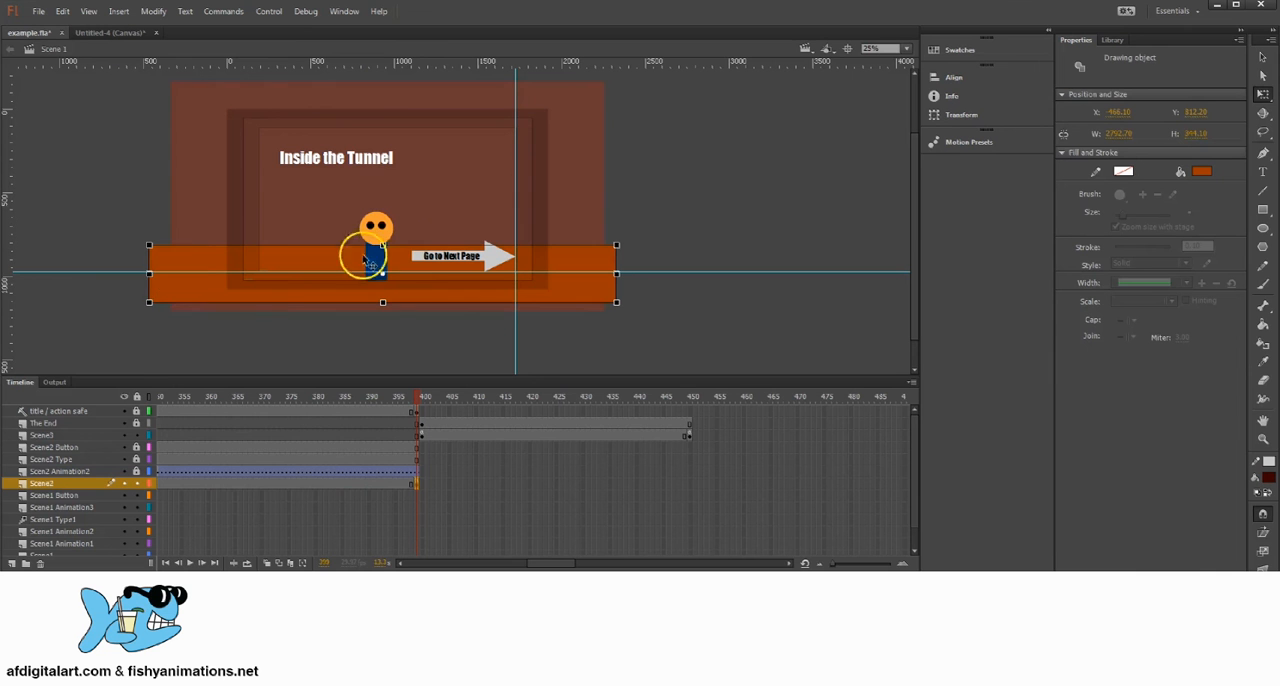
drag(381, 244, 383, 237)
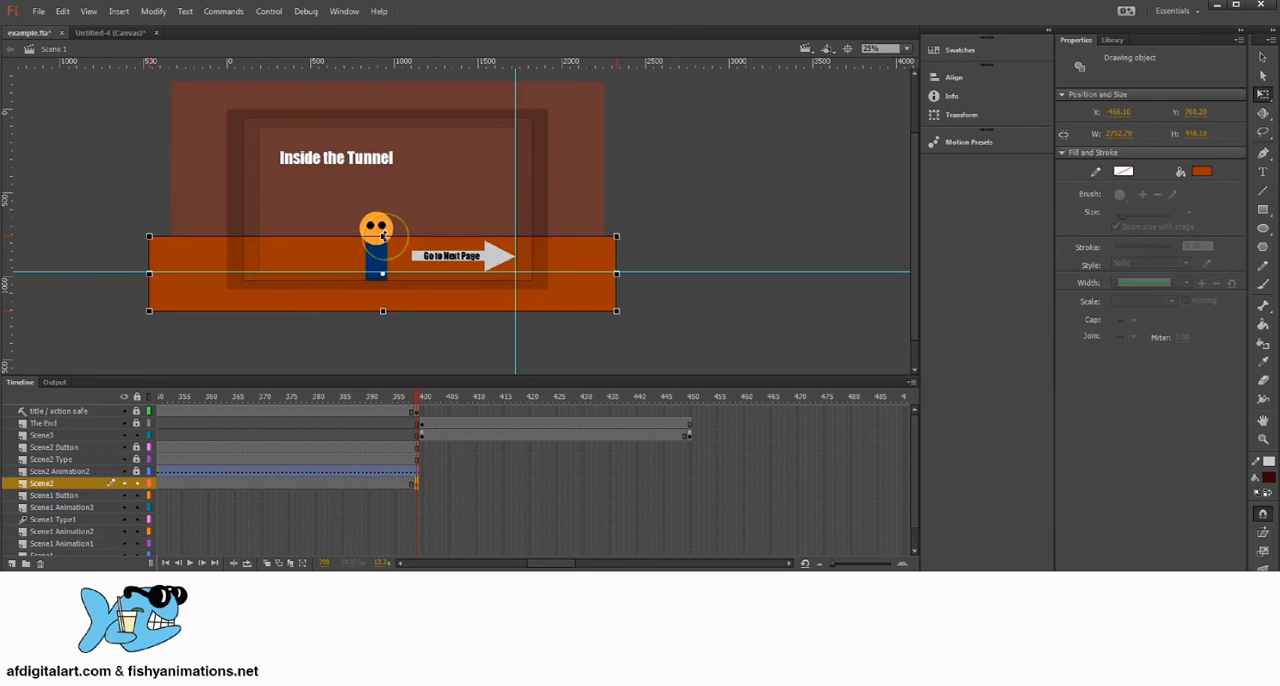
key(Down)
key(Down)
key(Down)
key(Down)
key(Down)
key(Down)
click(669, 192)
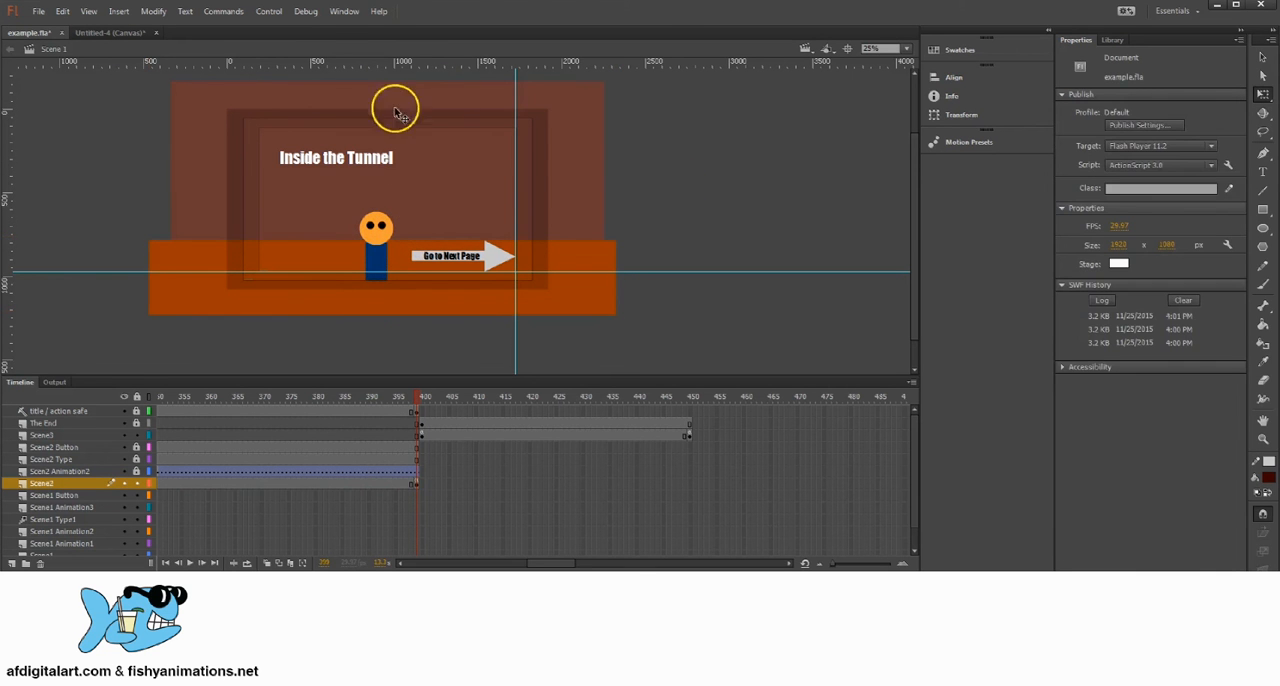
click(38, 11)
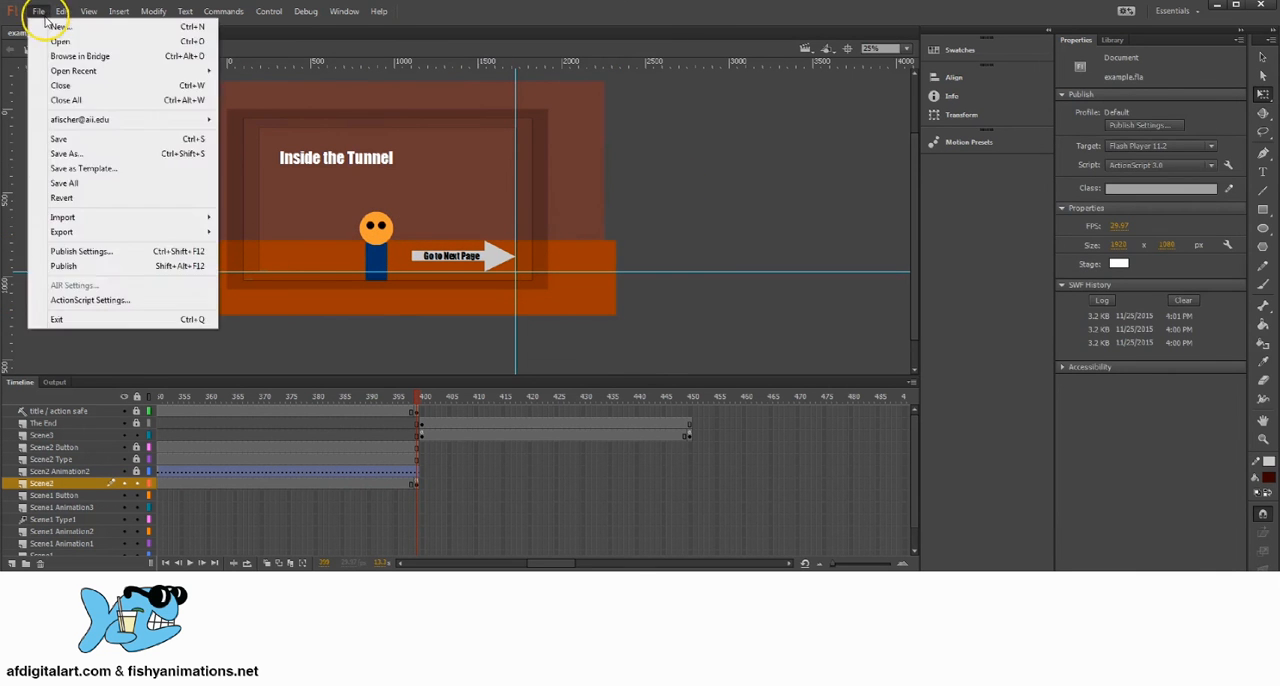
click(60, 134)
Step: Test the movie from Start through both Go to Next Page buttons to The End page, and close the preview
click(270, 11)
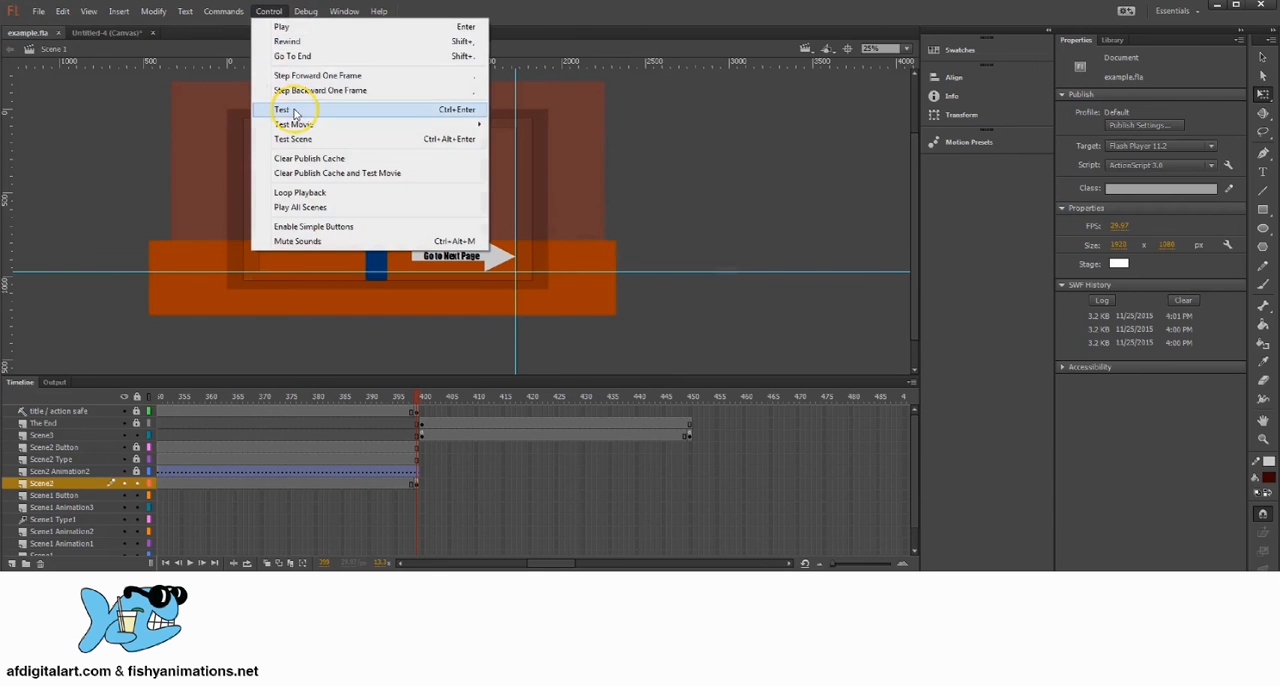
click(300, 108)
click(822, 530)
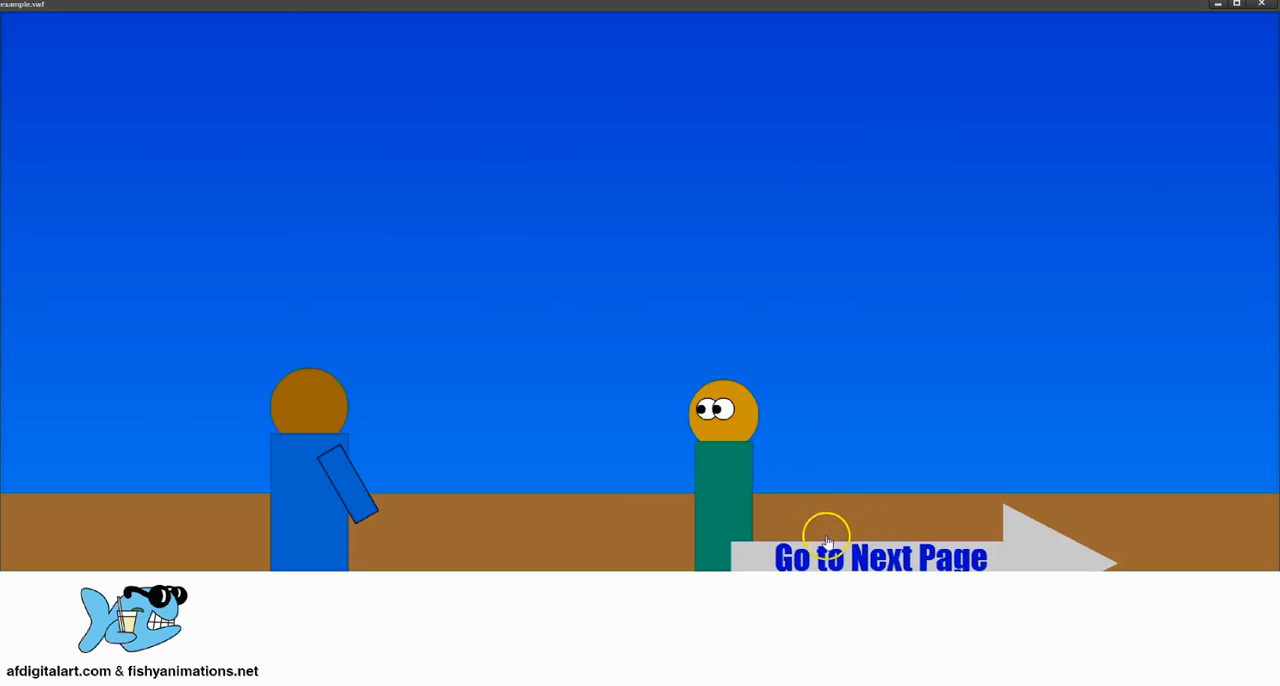
click(840, 540)
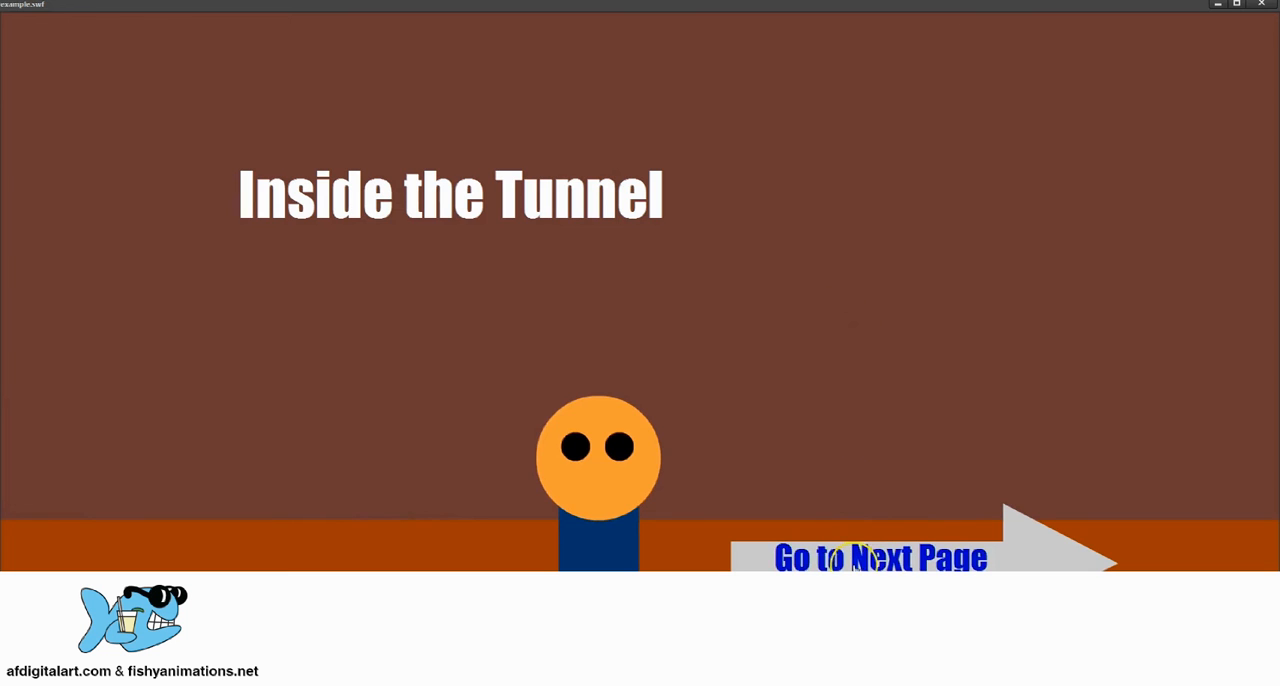
click(860, 545)
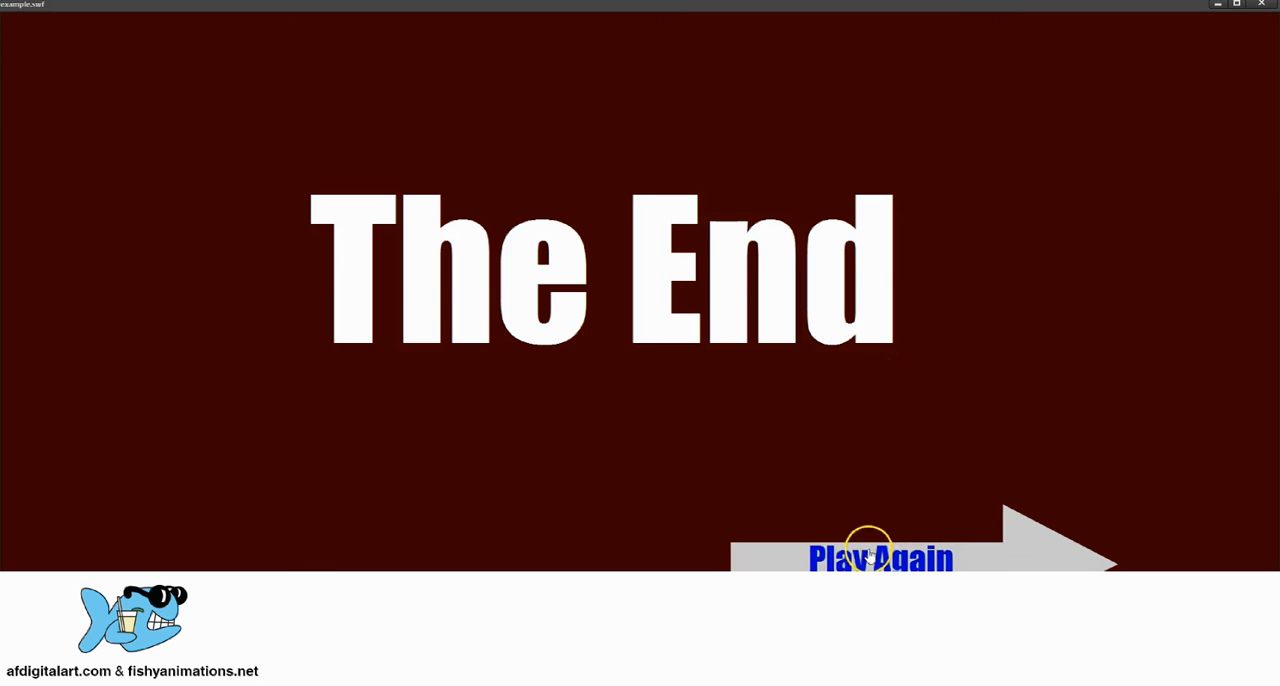
click(1262, 5)
Step: Copy the enlarged orange floor from the Scene2 layer at frame 399
click(419, 484)
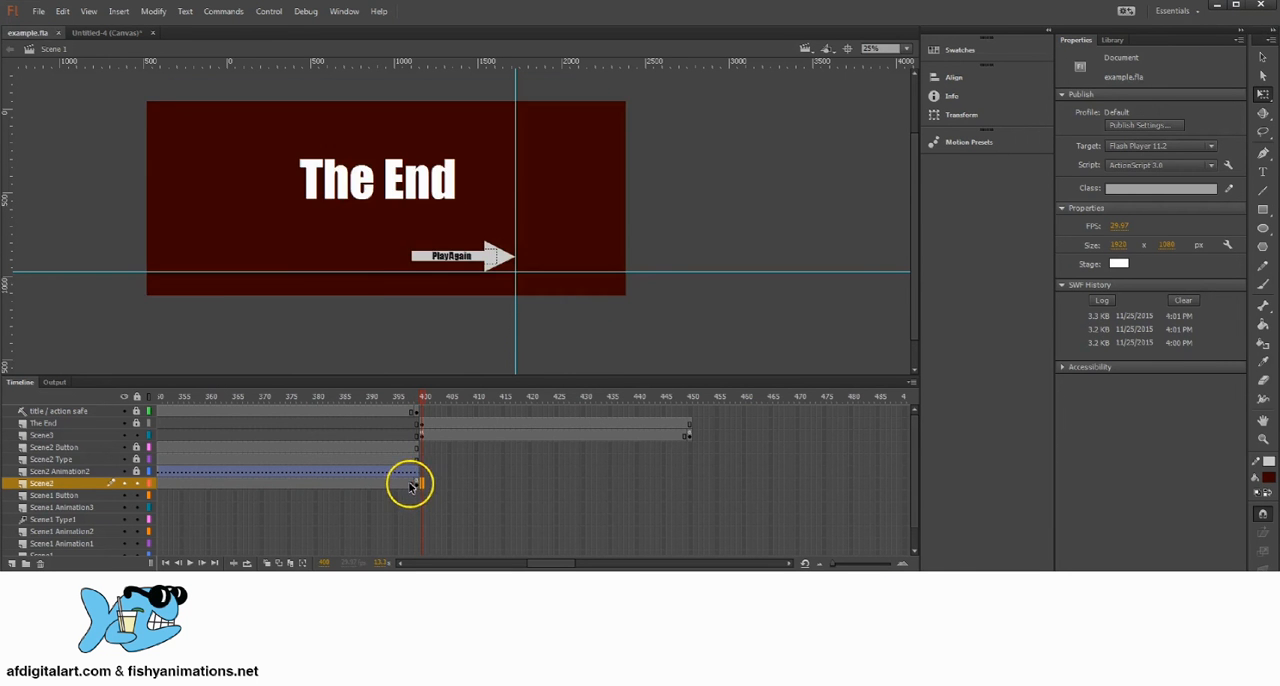
click(411, 485)
click(677, 219)
click(572, 298)
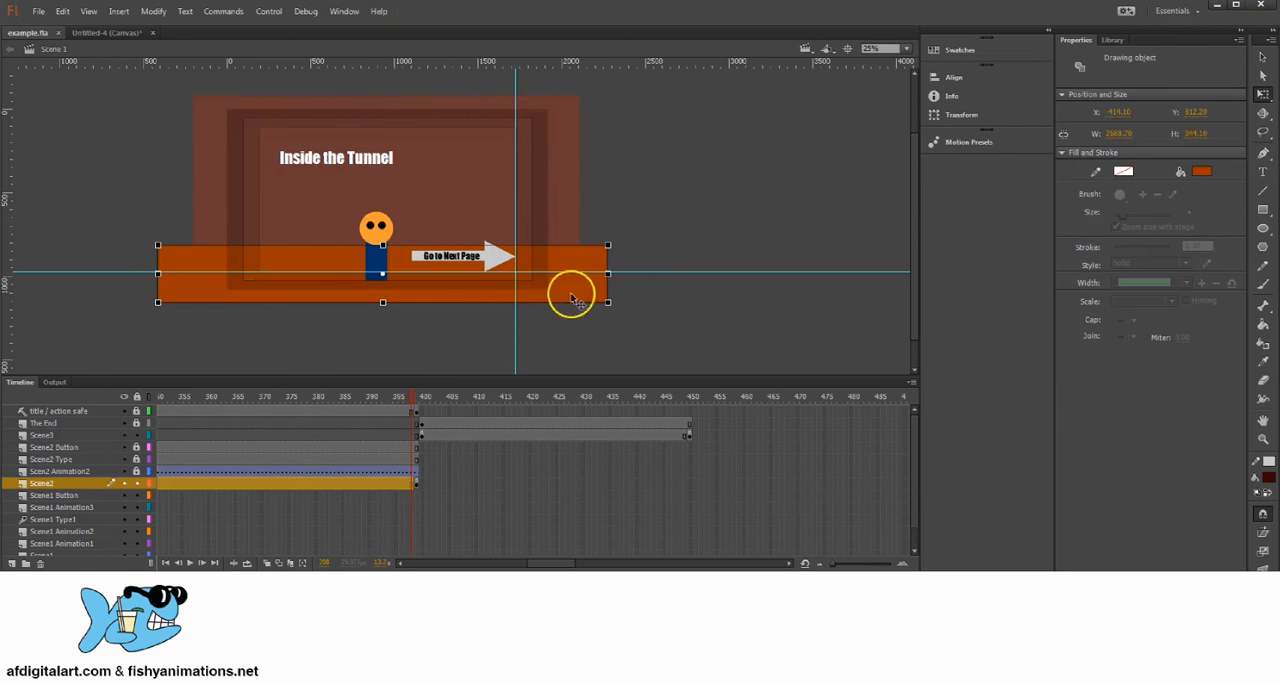
drag(409, 400, 418, 400)
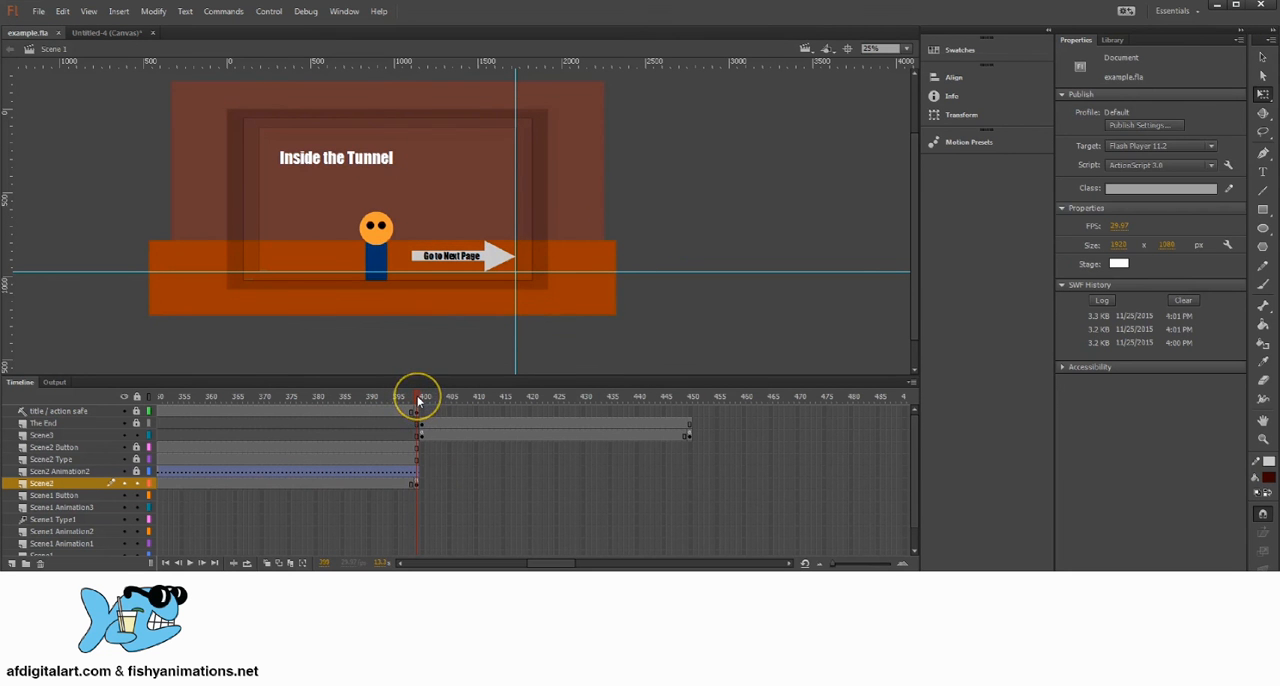
click(603, 300)
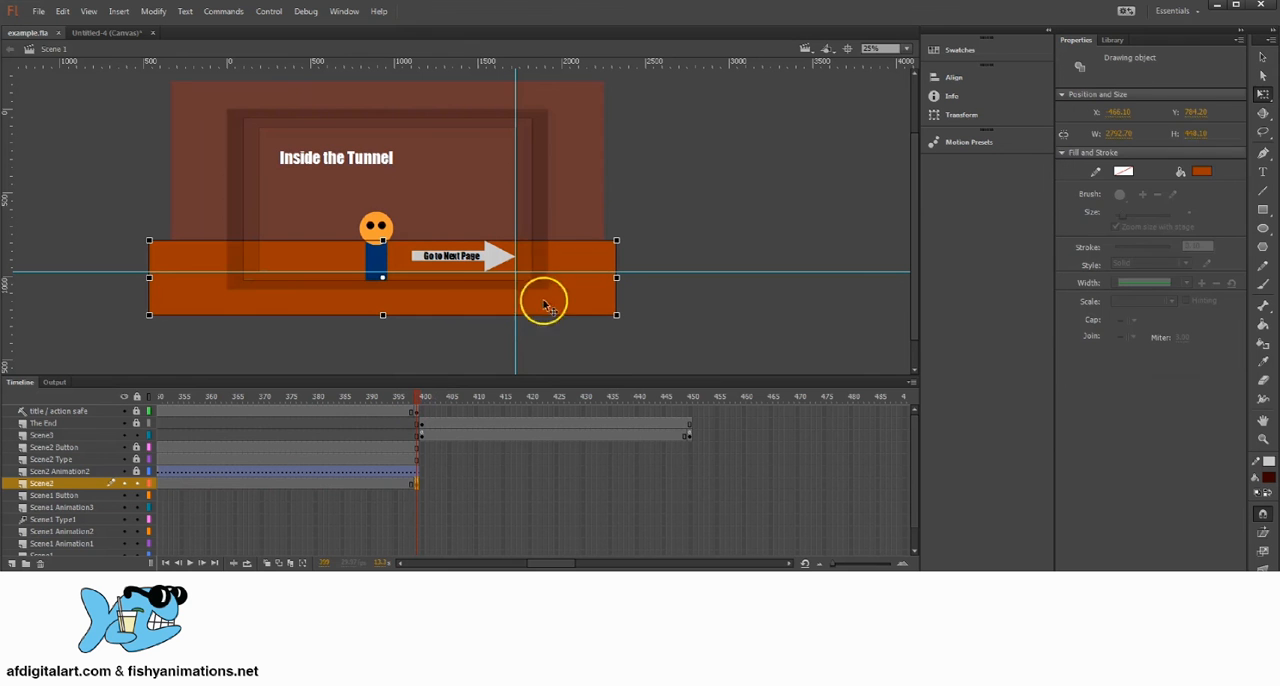
click(62, 11)
click(94, 77)
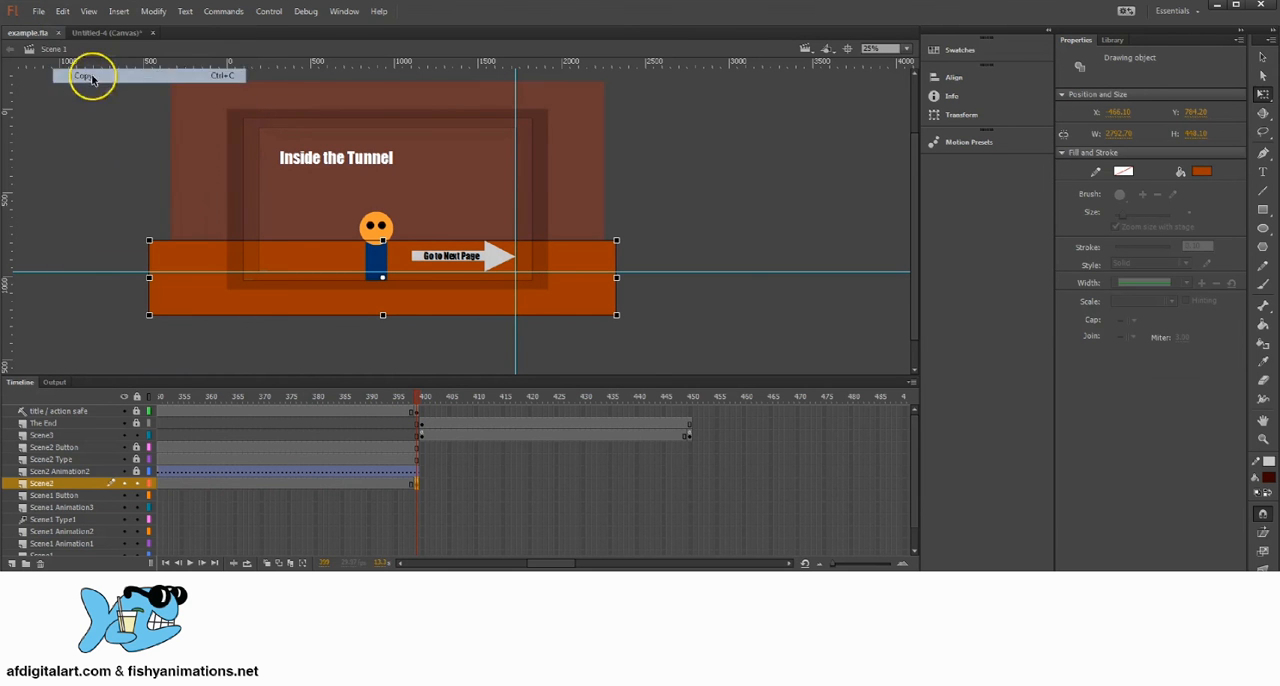
click(497, 340)
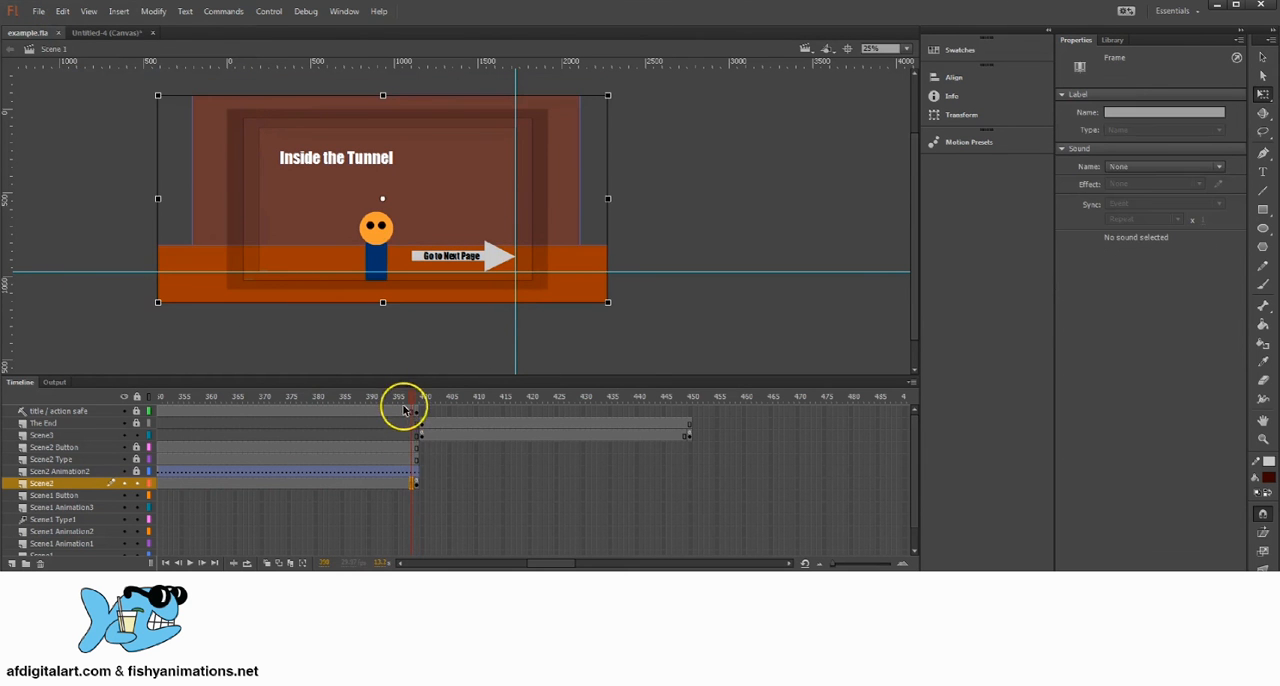
Step: Replace the orange floor in the Scene2 layer at frame 300 with the copied one pasted in place, and save the file
drag(412, 397, 404, 449)
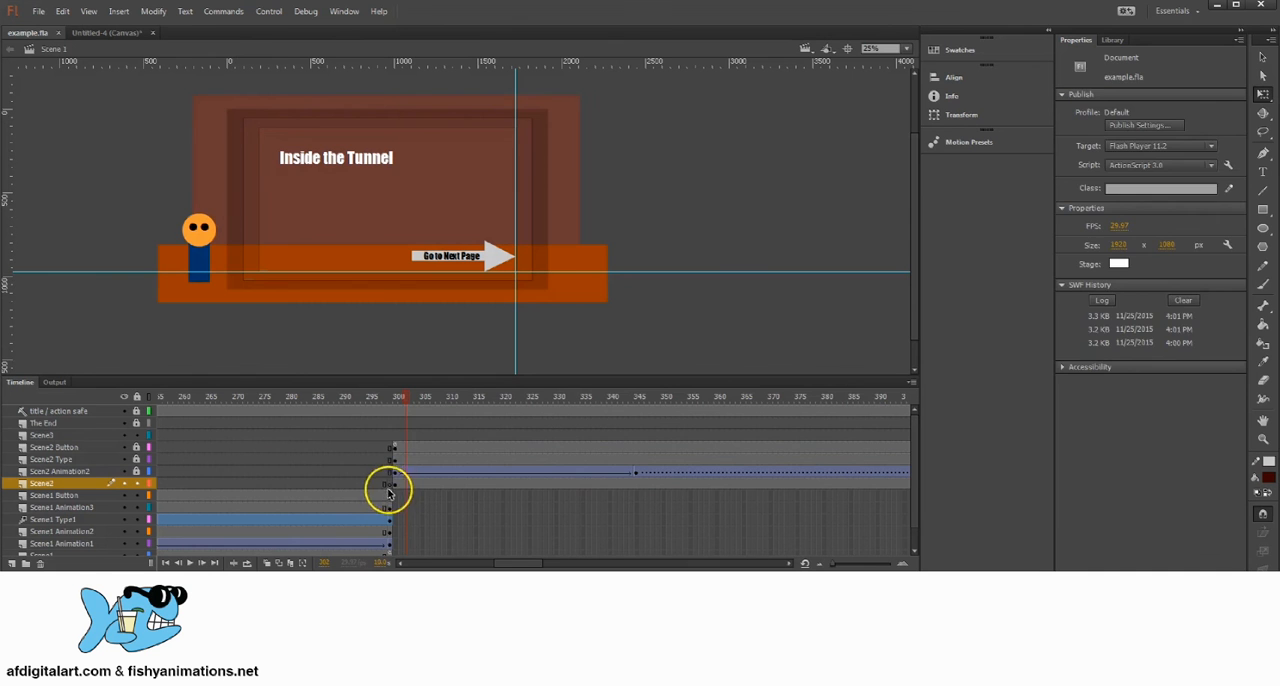
click(395, 485)
click(624, 236)
click(596, 259)
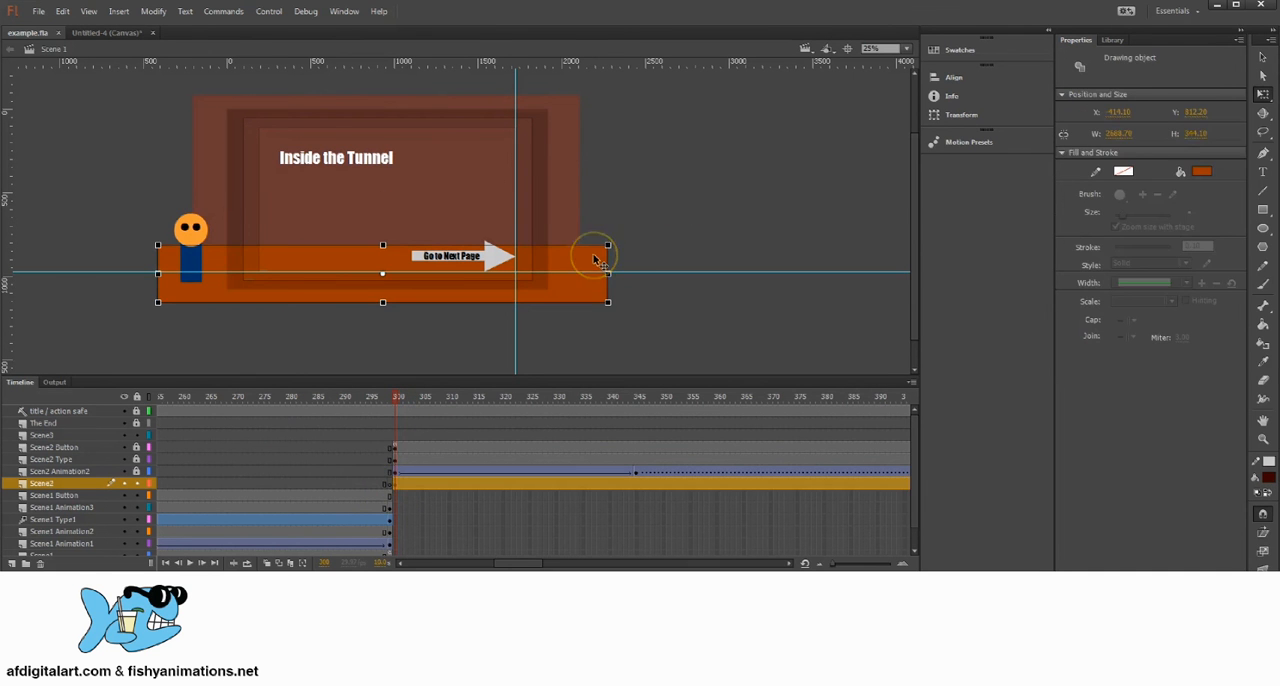
key(Delete)
click(403, 459)
click(396, 486)
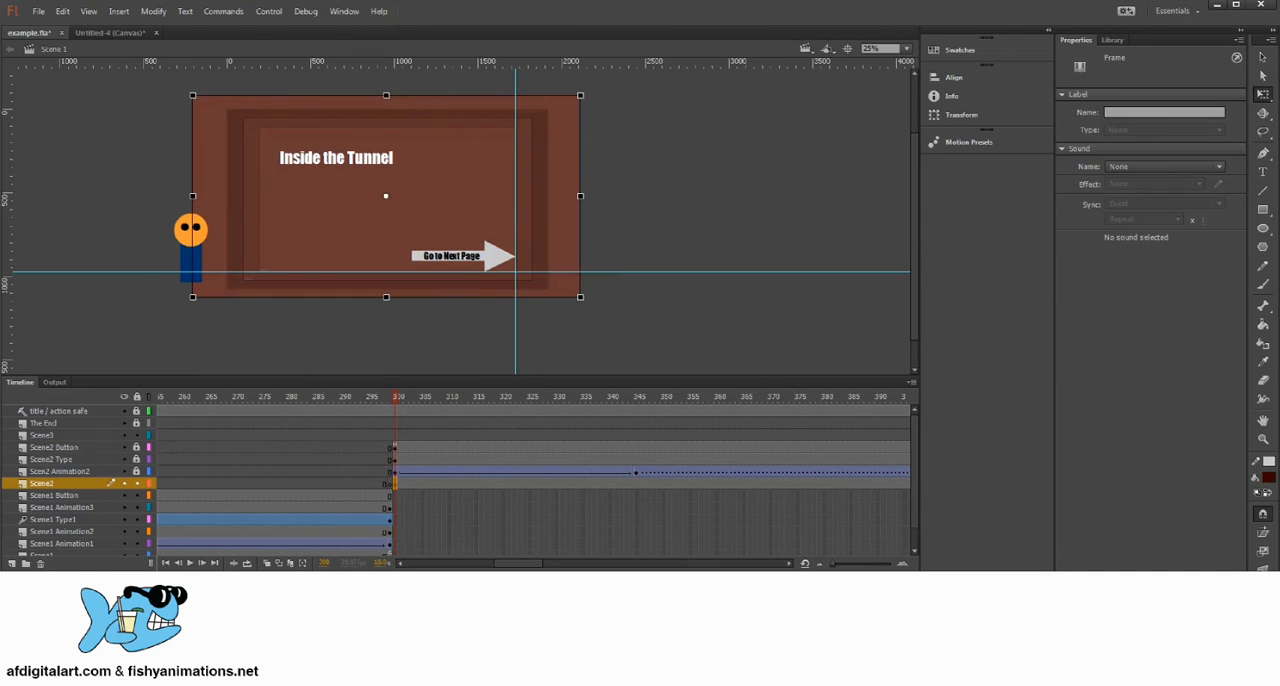
click(62, 11)
click(98, 105)
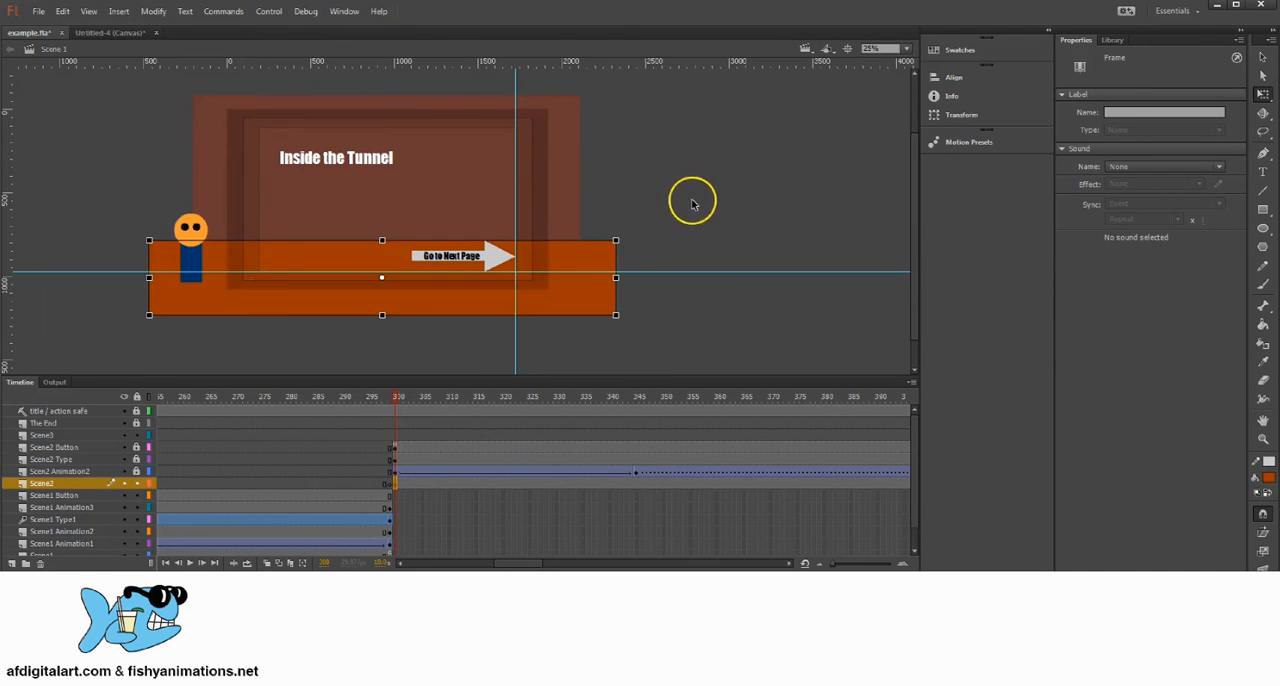
click(657, 210)
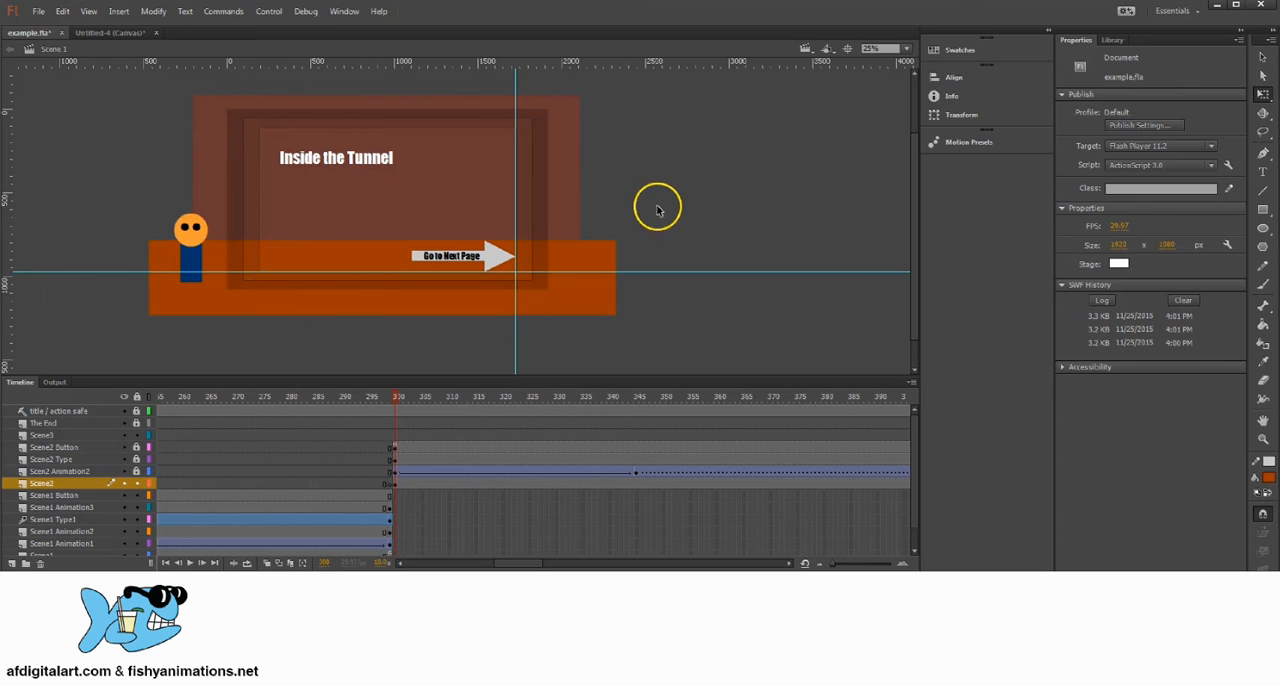
Step: Test the movie from Start to The End page, then use Play Again and replay it to the Inside the Tunnel page
click(303, 13)
mouse_move(270, 13)
click(283, 109)
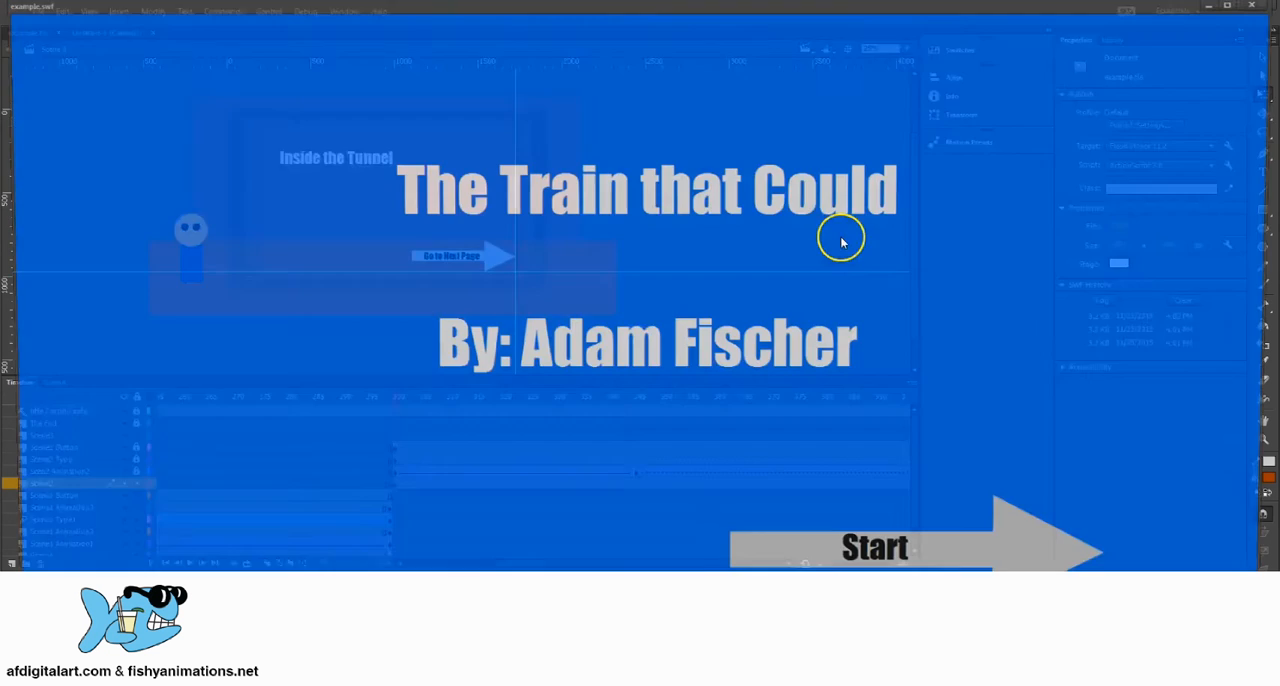
click(868, 548)
click(876, 558)
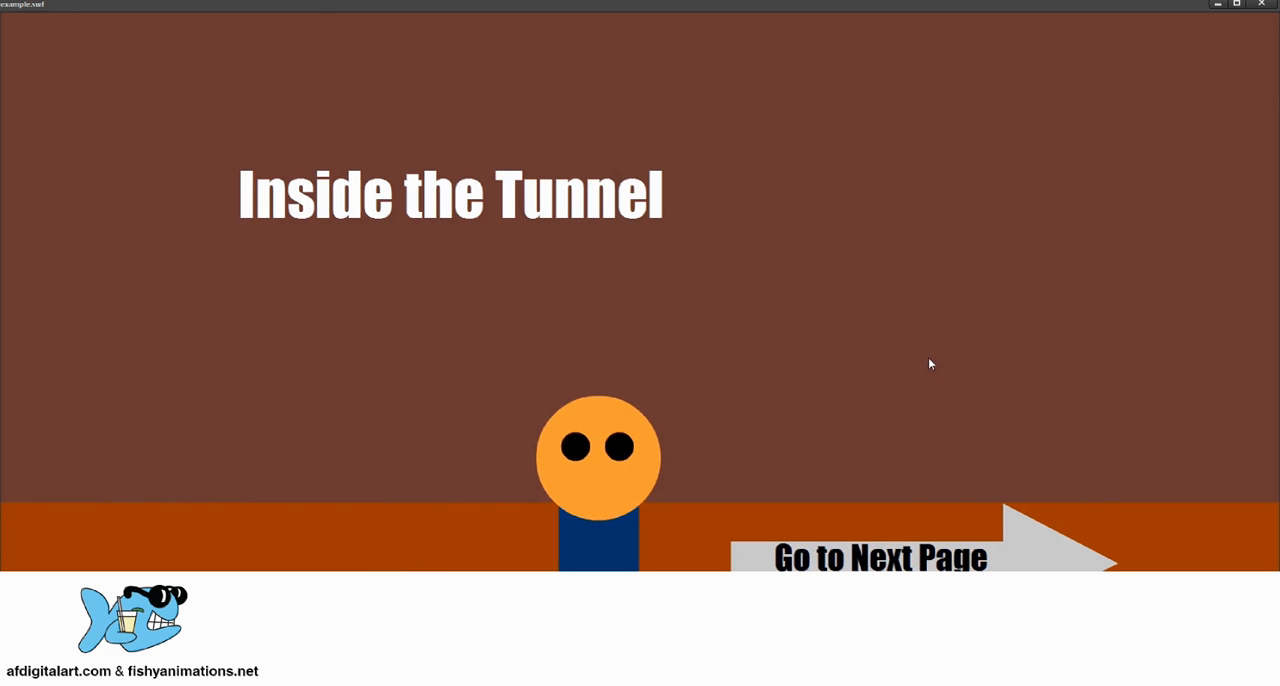
click(886, 533)
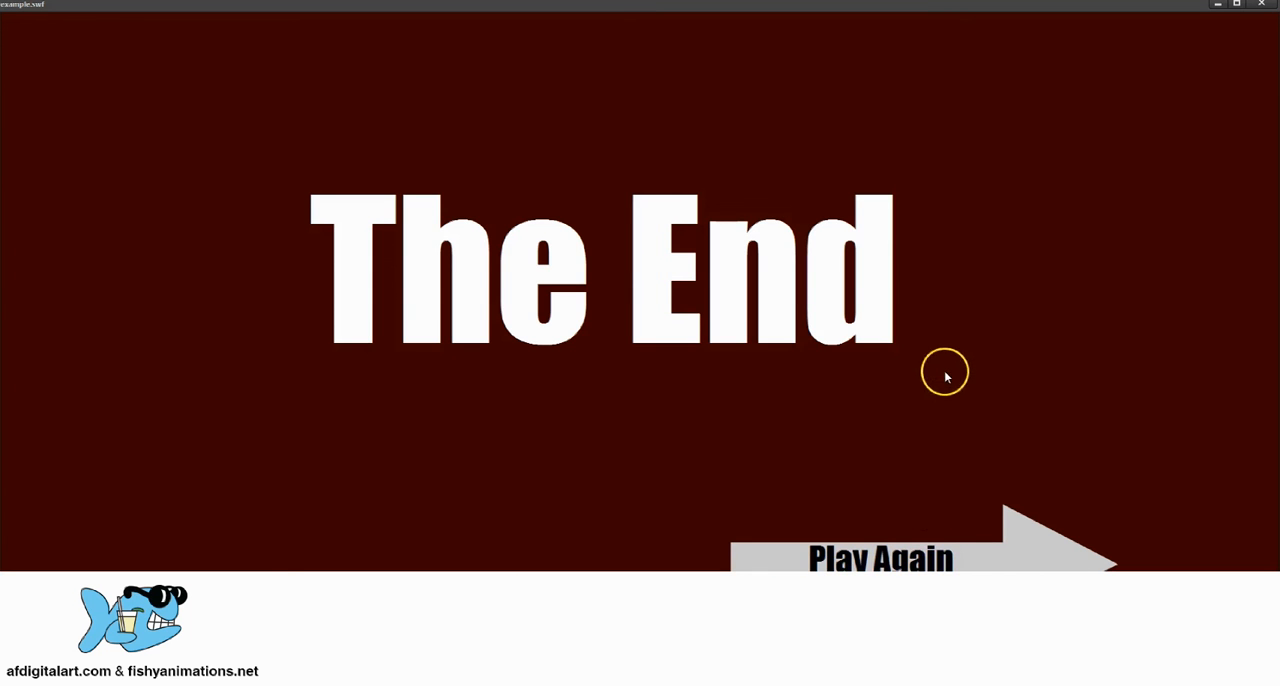
click(880, 556)
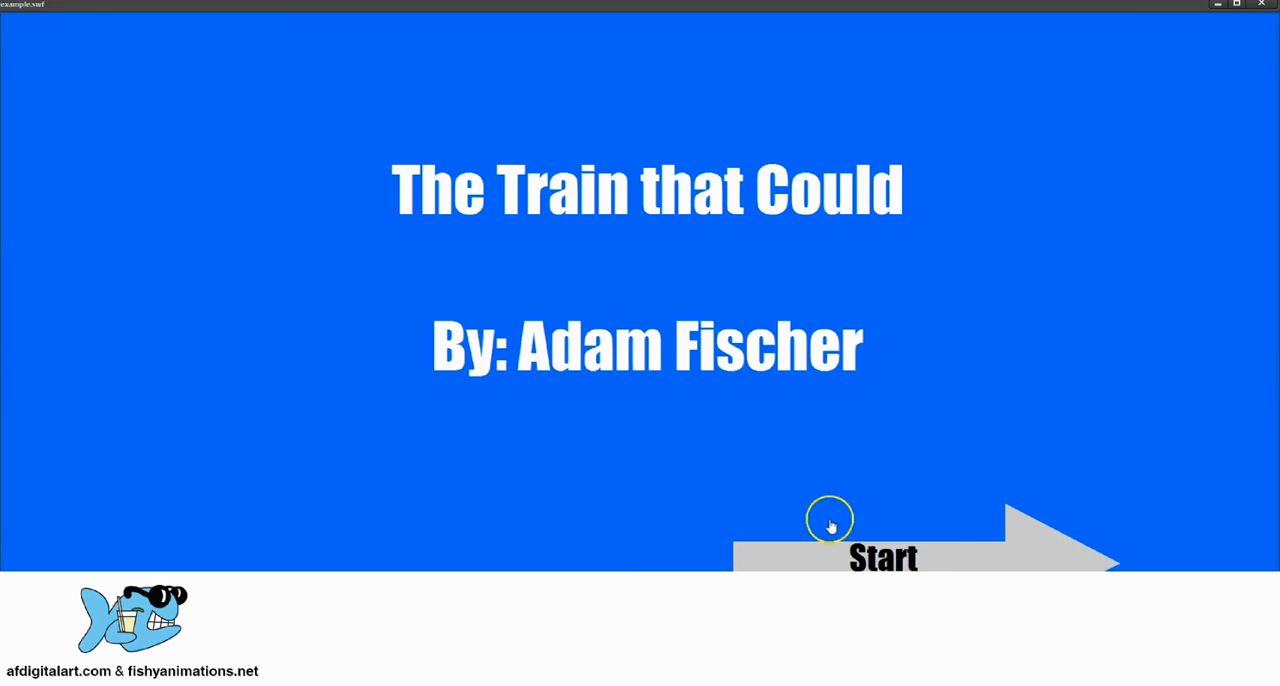
click(1025, 549)
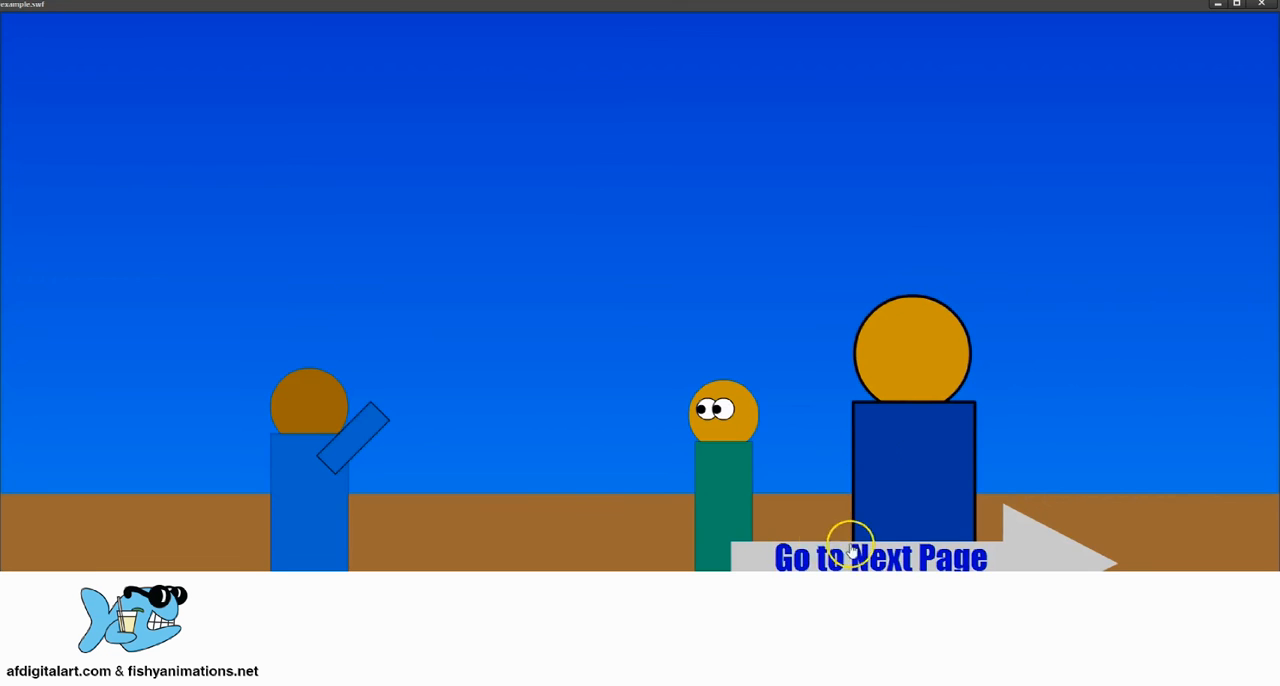
click(960, 558)
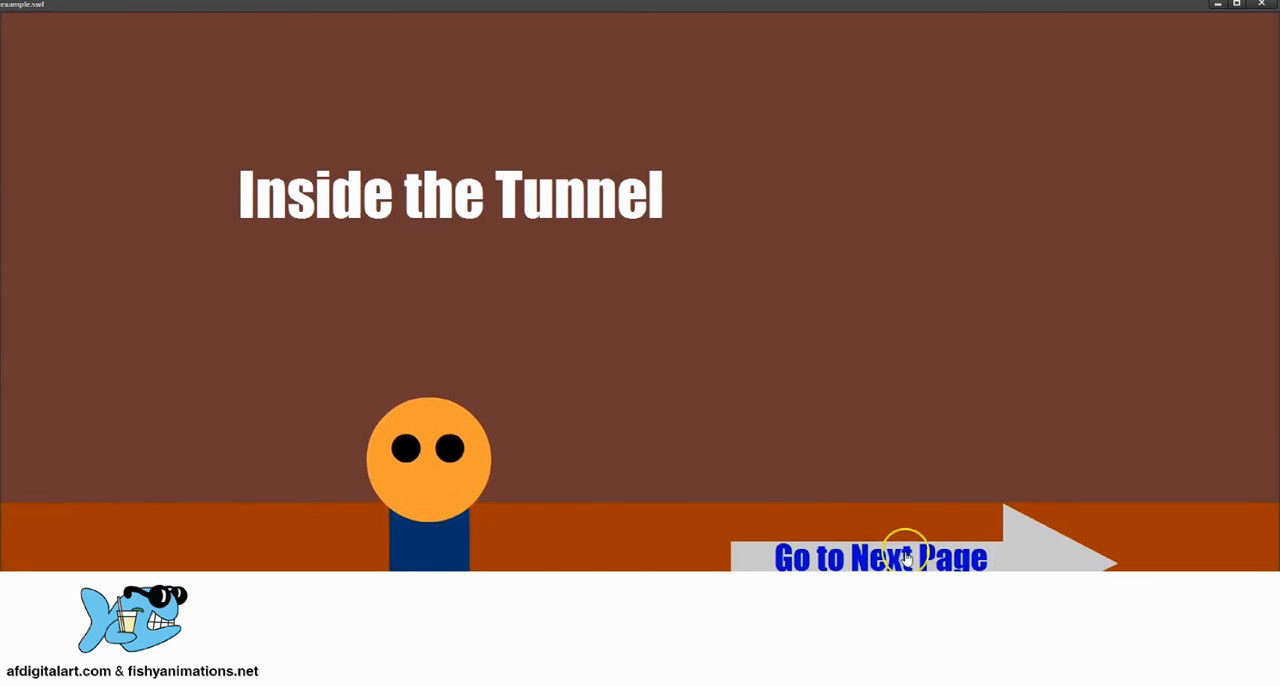